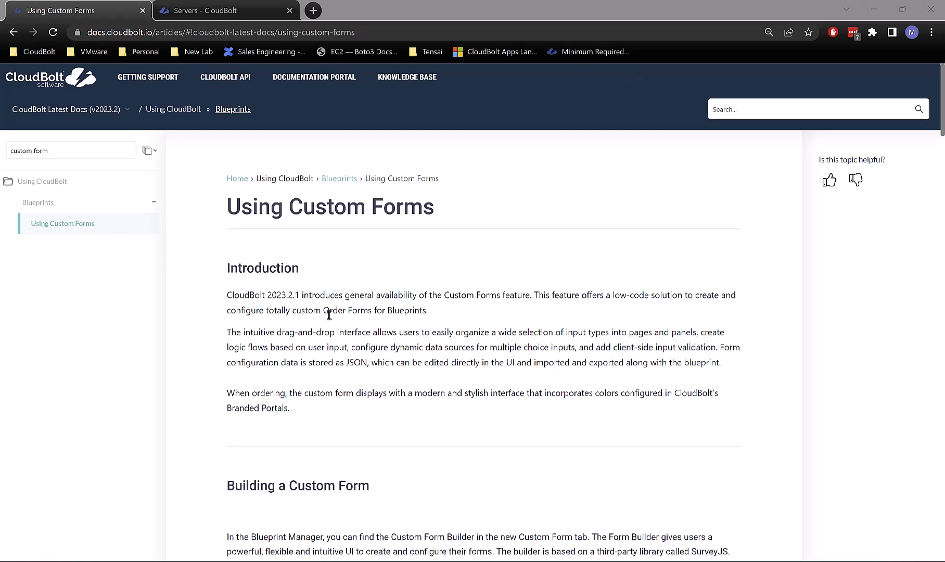
Step: Highlight the 2023.2.1 release number in the documentation
scroll(329, 315, "down", 3)
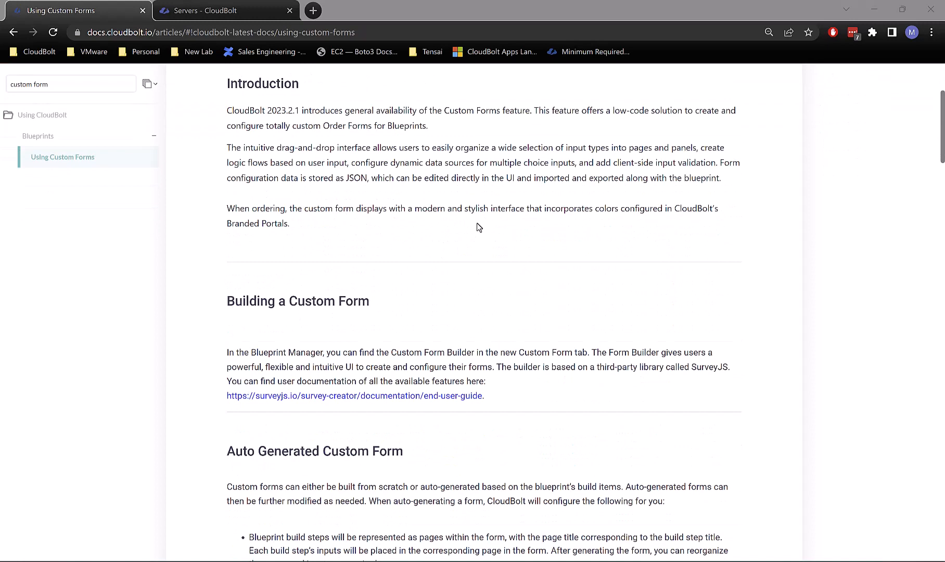
scroll(477, 223, "up", 2)
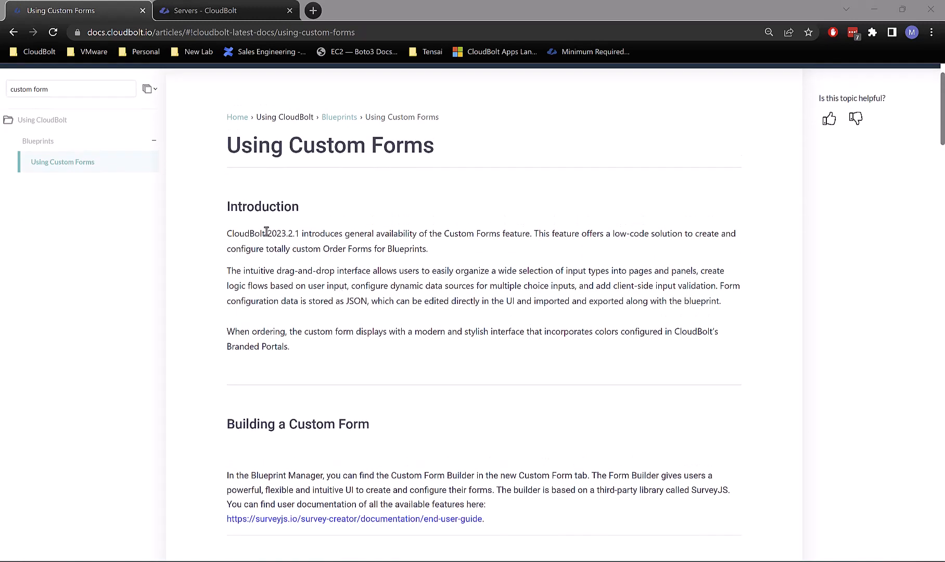
left_click_drag(266, 231, 300, 233)
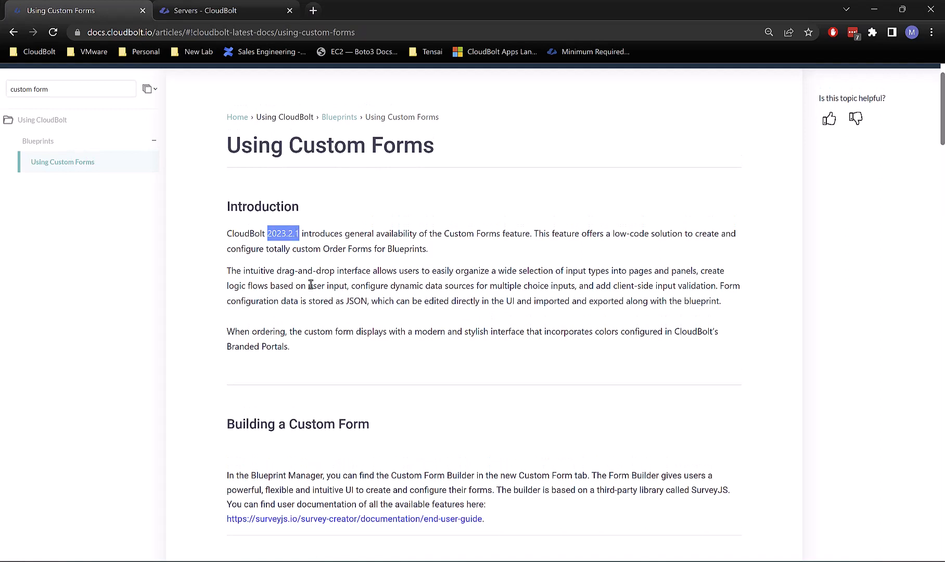
left_click(336, 208)
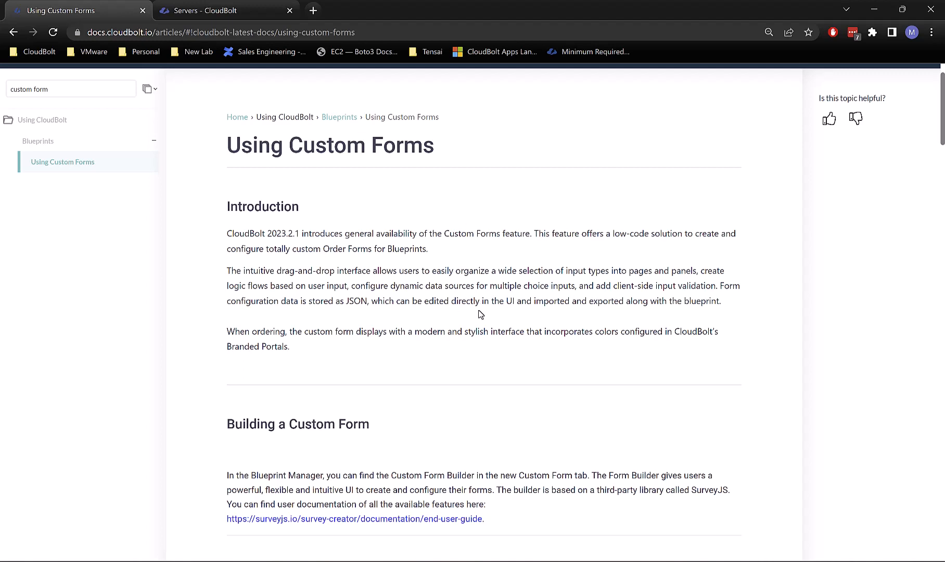
Step: Scroll down to the Build item Limitations paragraph and highlight it
scroll(406, 354, "down", 1)
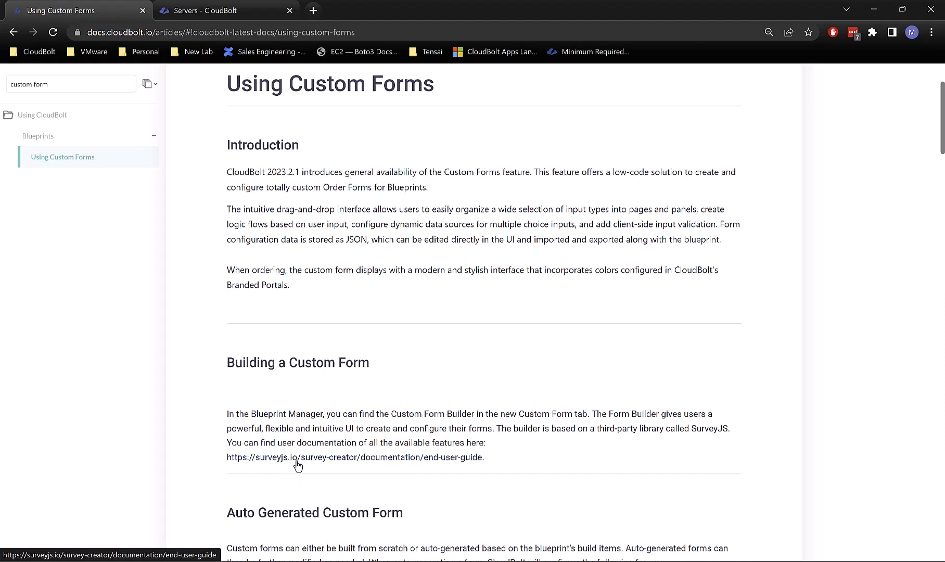
scroll(297, 389, "down", 1)
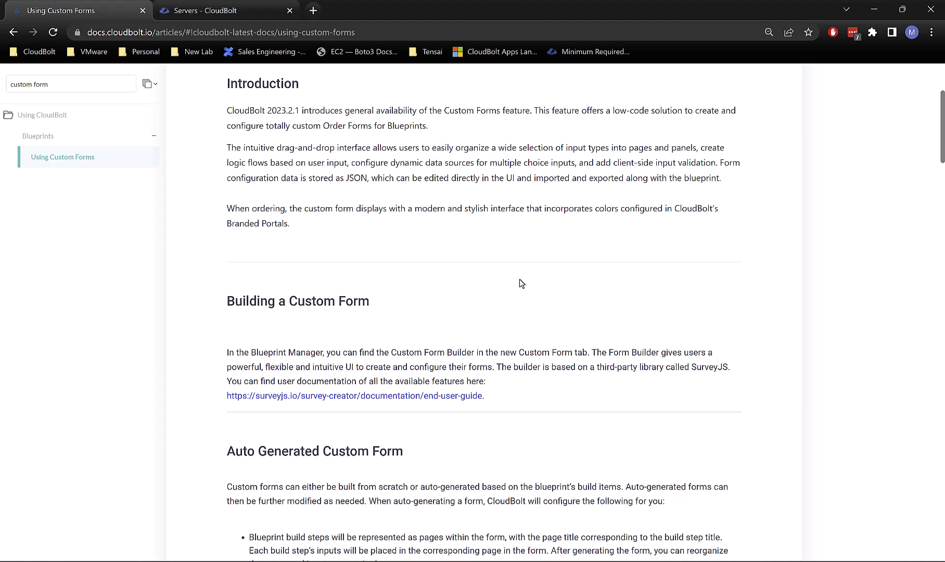
scroll(513, 280, "down", 2)
scroll(513, 280, "down", 5)
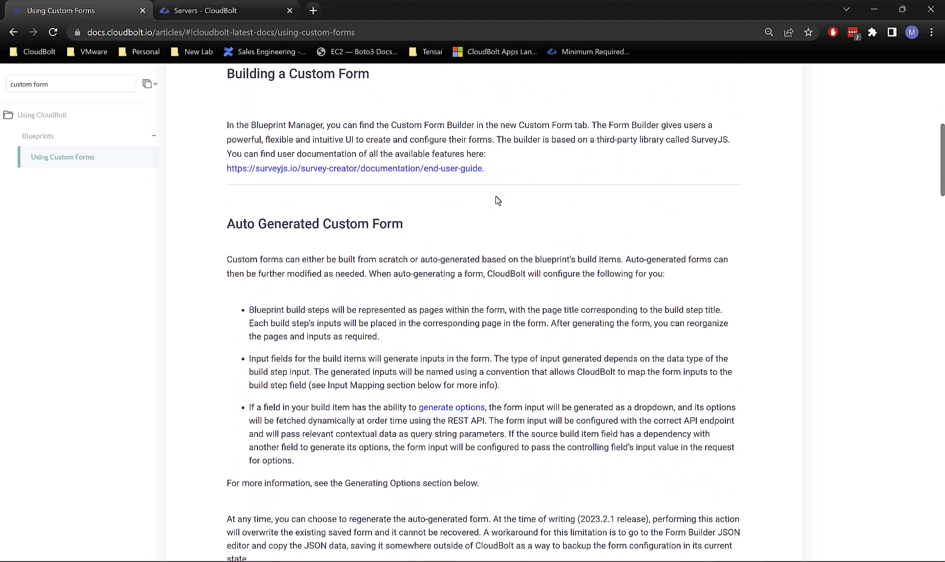
scroll(497, 200, "up", 1)
scroll(496, 200, "up", 4)
scroll(497, 200, "down", 9)
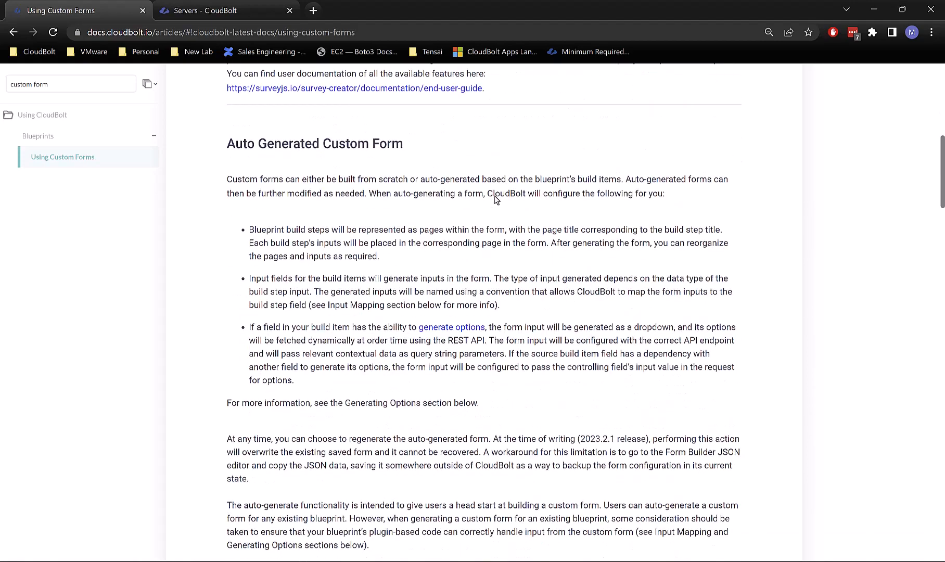
scroll(513, 214, "down", 10)
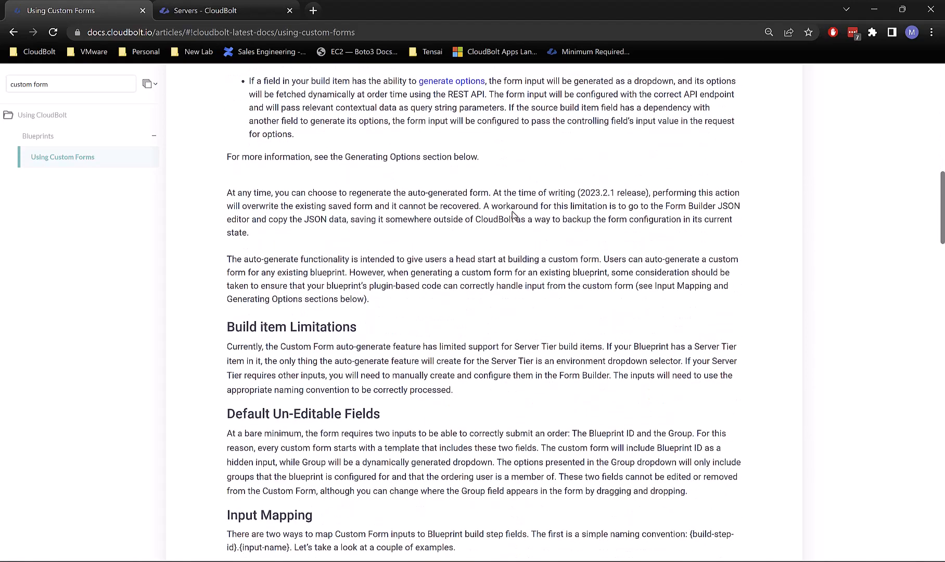
scroll(513, 213, "down", 5)
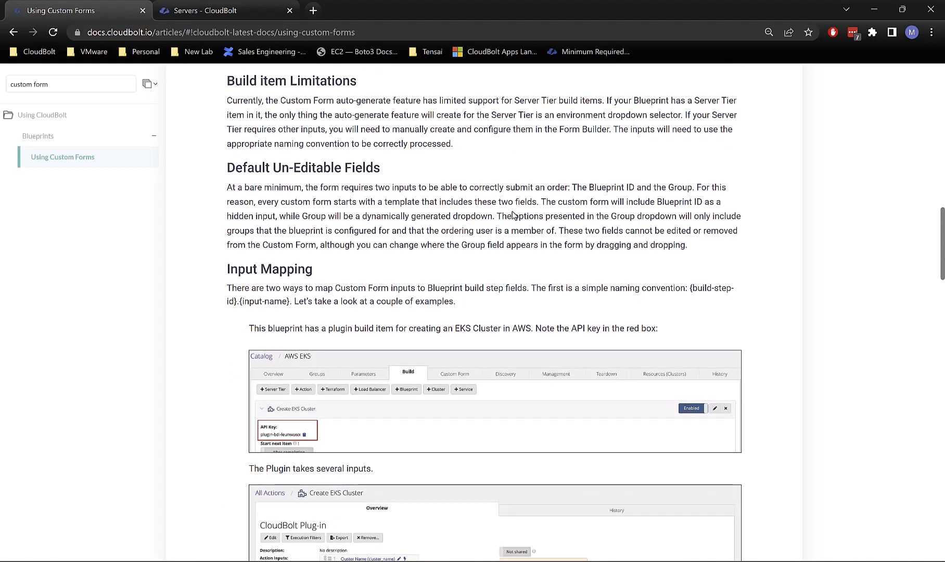
scroll(512, 211, "up", 2)
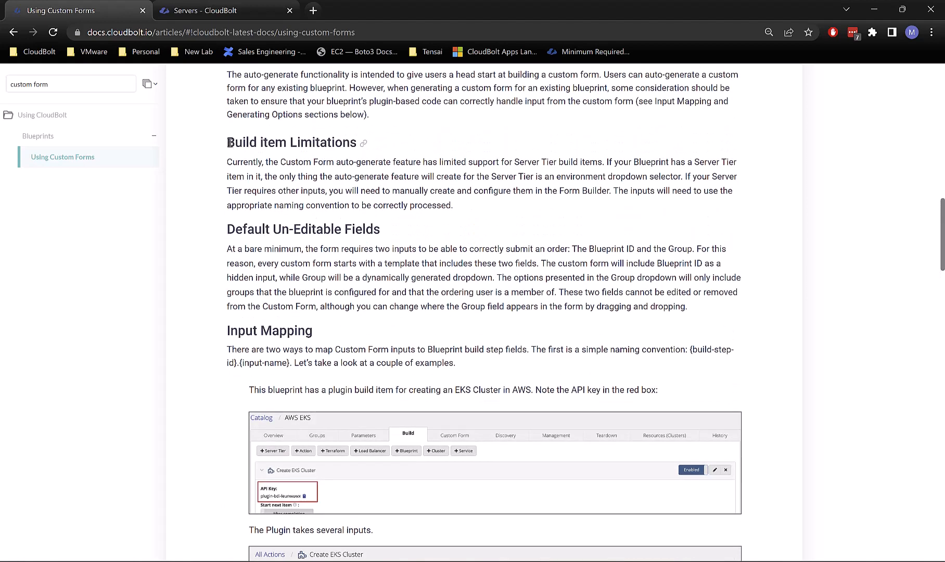
left_click_drag(228, 139, 472, 199)
left_click(473, 201)
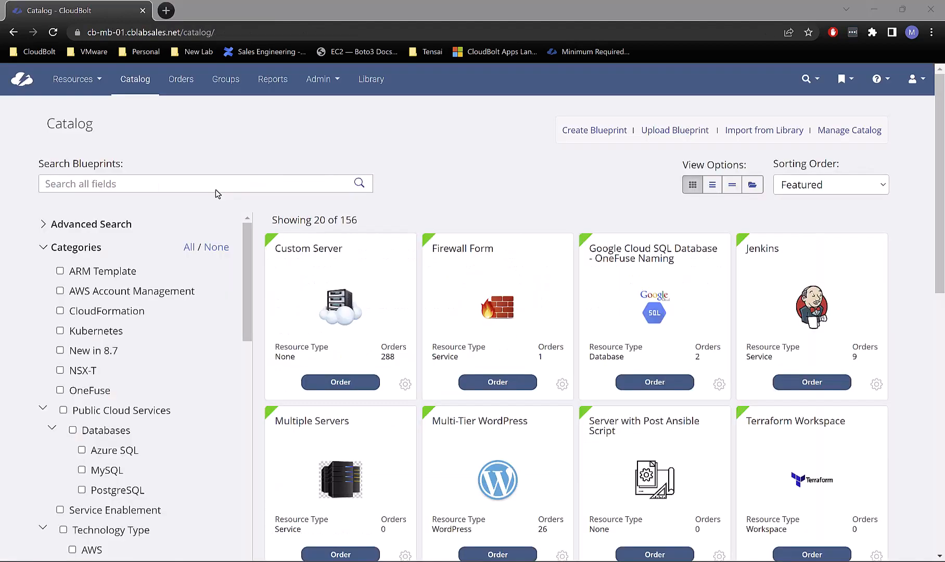
Step: Search the catalog for 'custom' and open the Custom Forms blueprint for editing
left_click(215, 191)
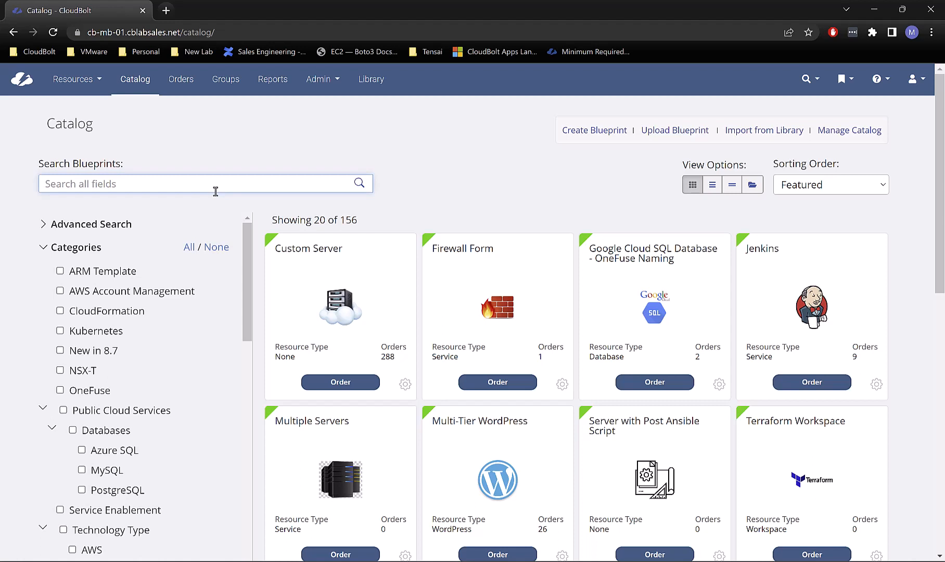
type("custom")
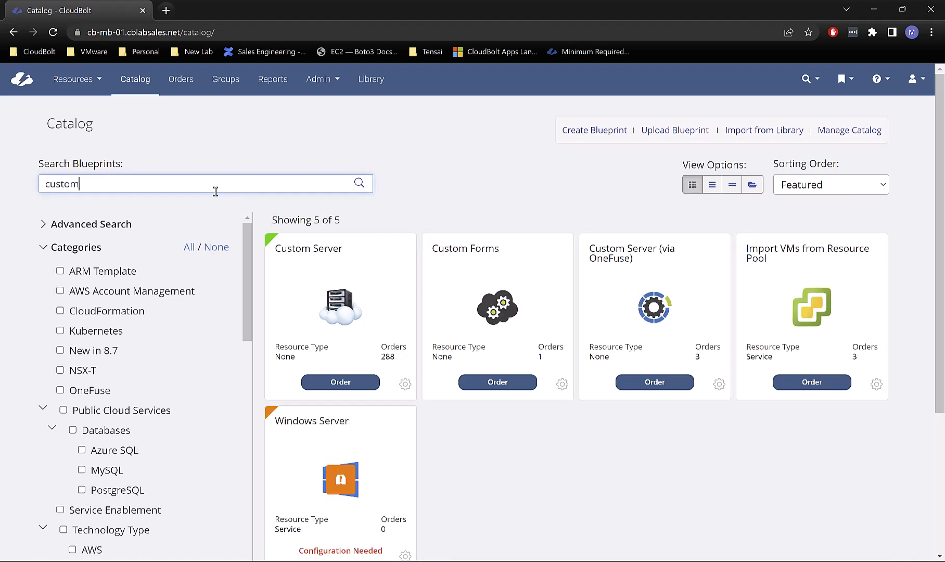
left_click(562, 384)
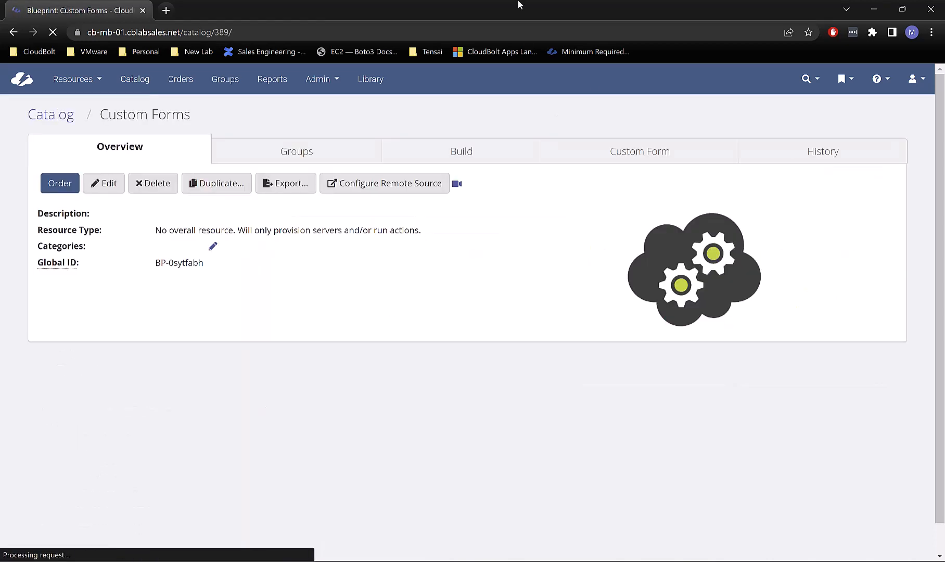
left_click(636, 149)
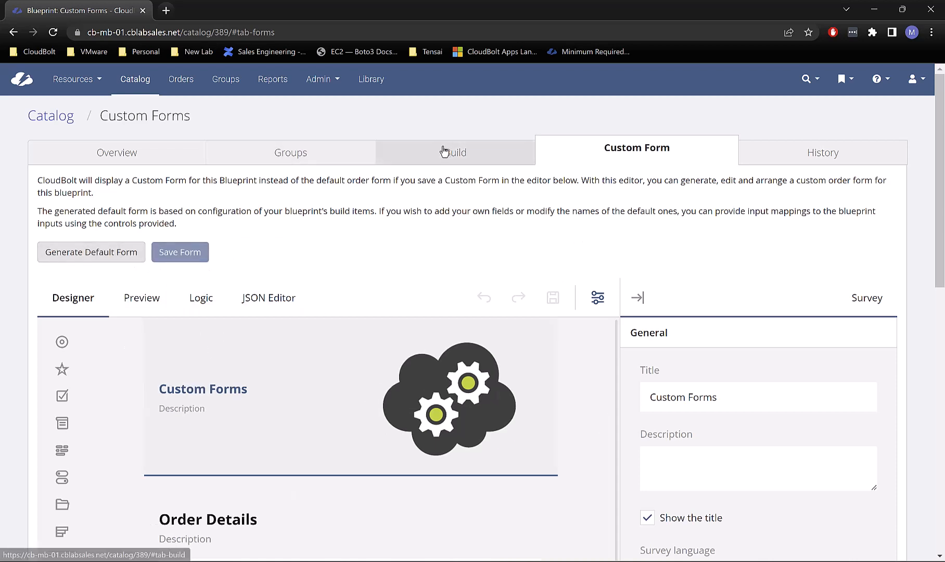
Step: On the Build tab, review the plugin's input_1, input_2 and set_progress code lines
left_click(426, 145)
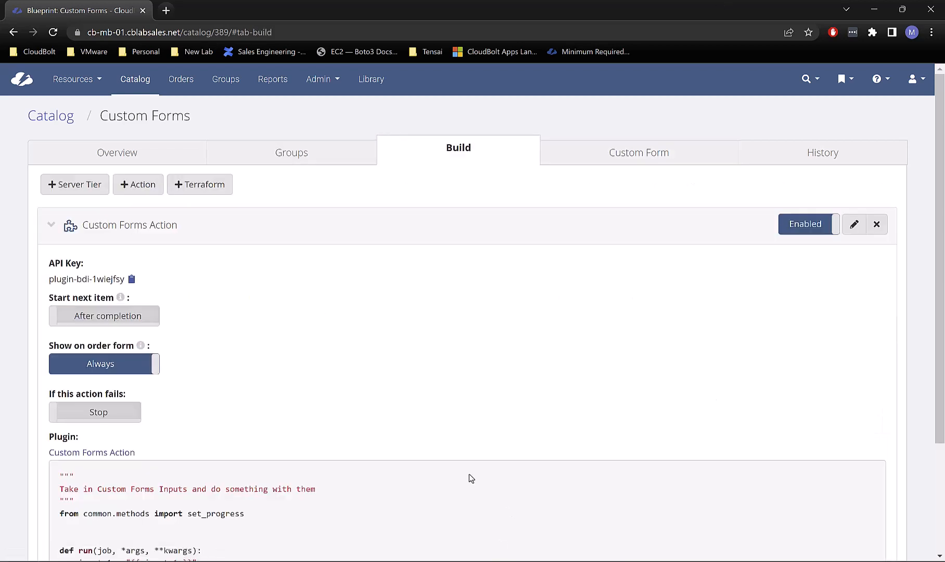
scroll(437, 414, "down", 3)
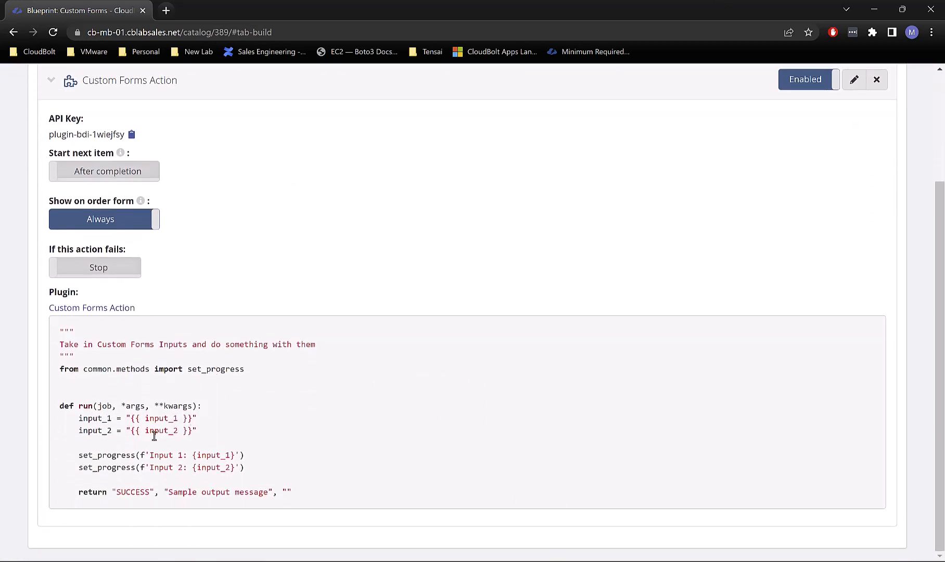
left_click_drag(197, 431, 77, 423)
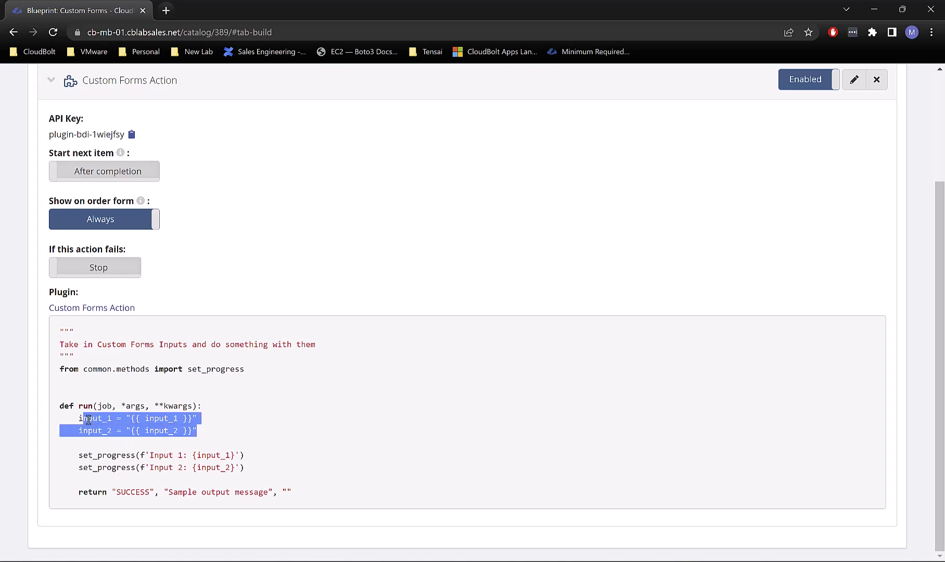
left_click(88, 420)
left_click_drag(253, 467, 80, 460)
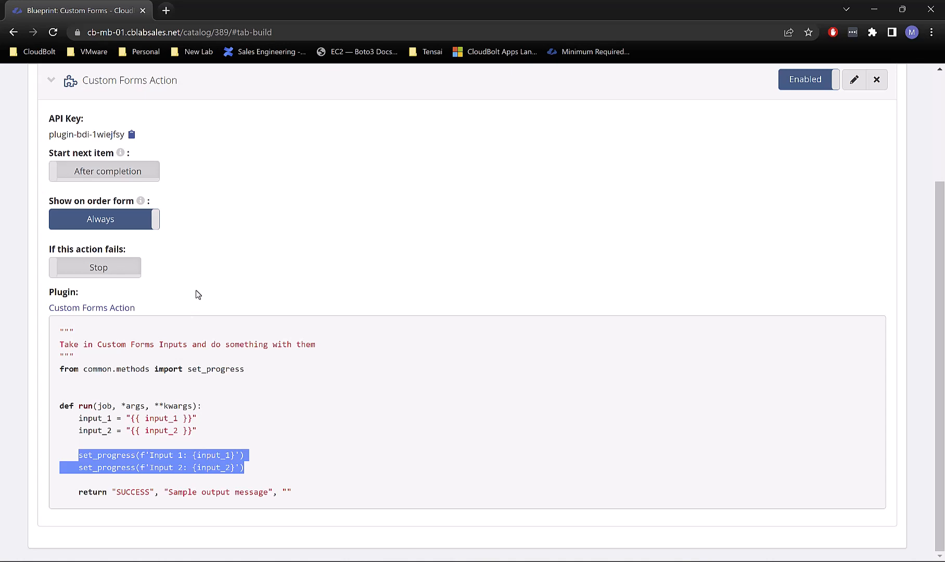
left_click(287, 226)
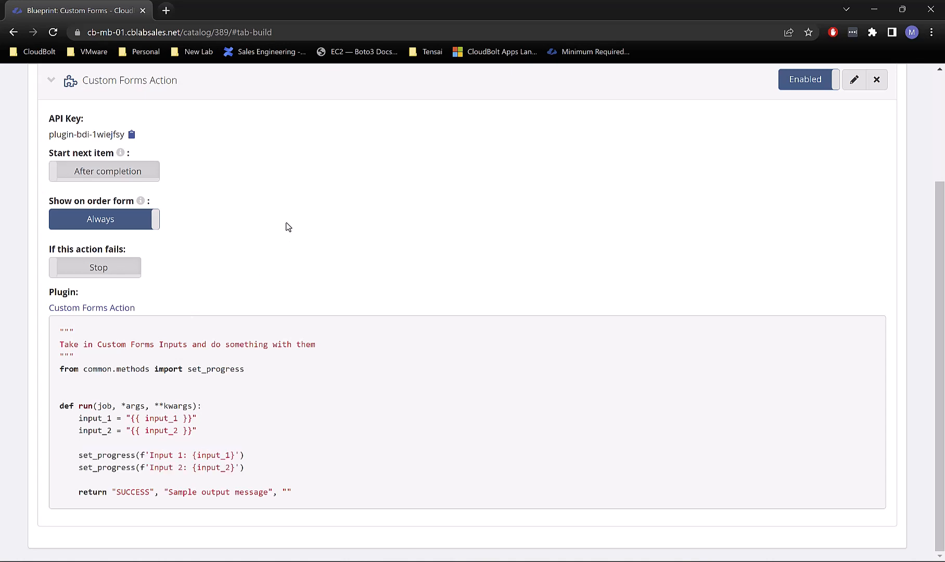
scroll(368, 264, "up", 1)
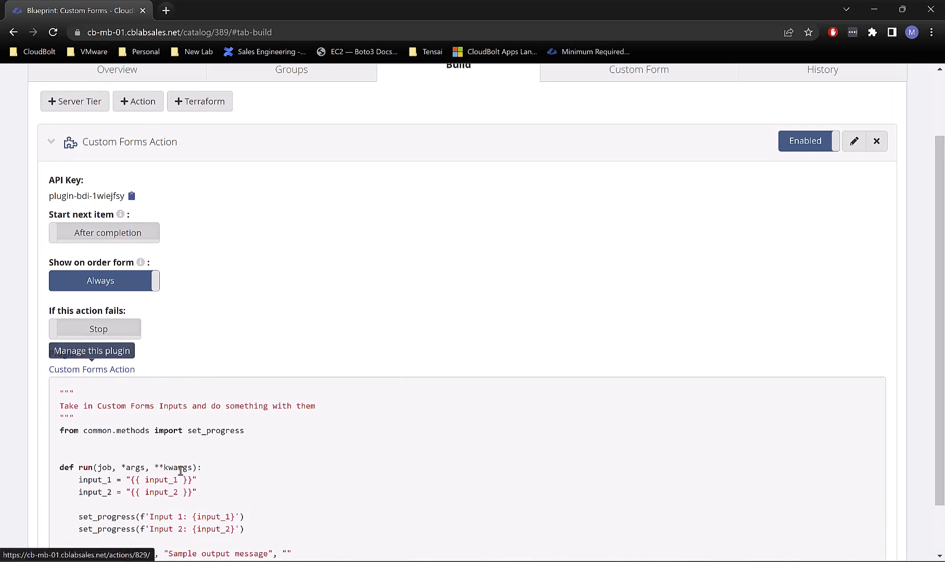
Step: Open Custom Forms Action in a new tab and inspect Input 2's settings without saving
middle_click(91, 368)
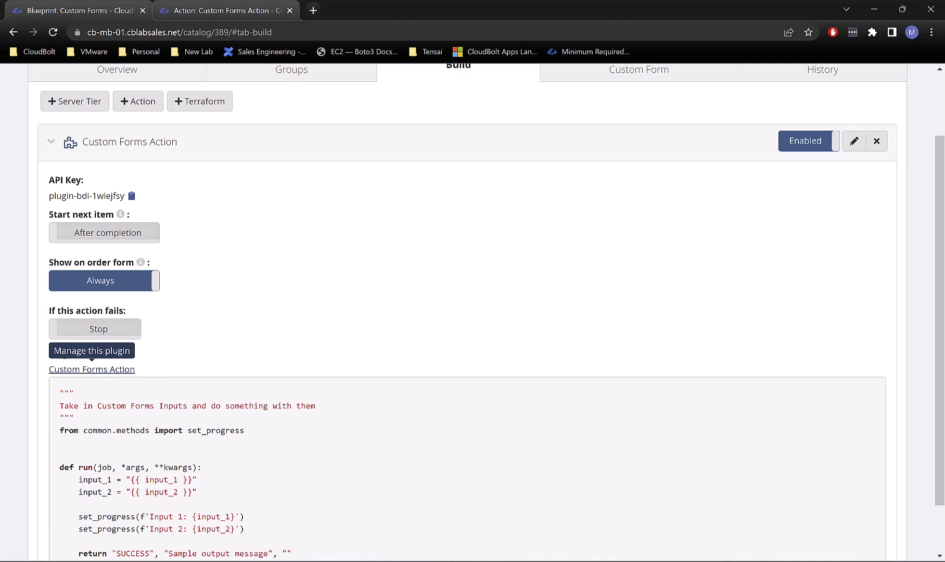
left_click(179, 5)
scroll(416, 399, "down", 1)
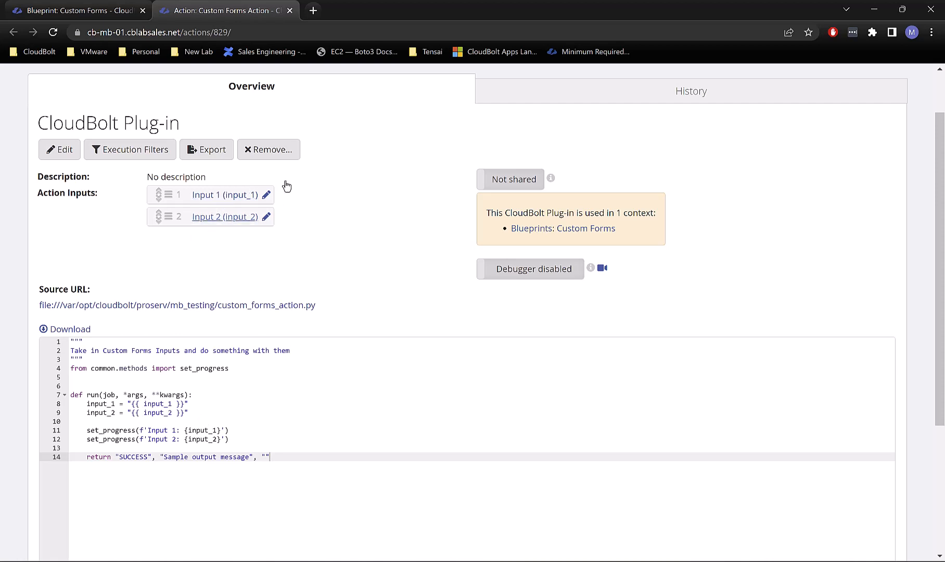
left_click(97, 6)
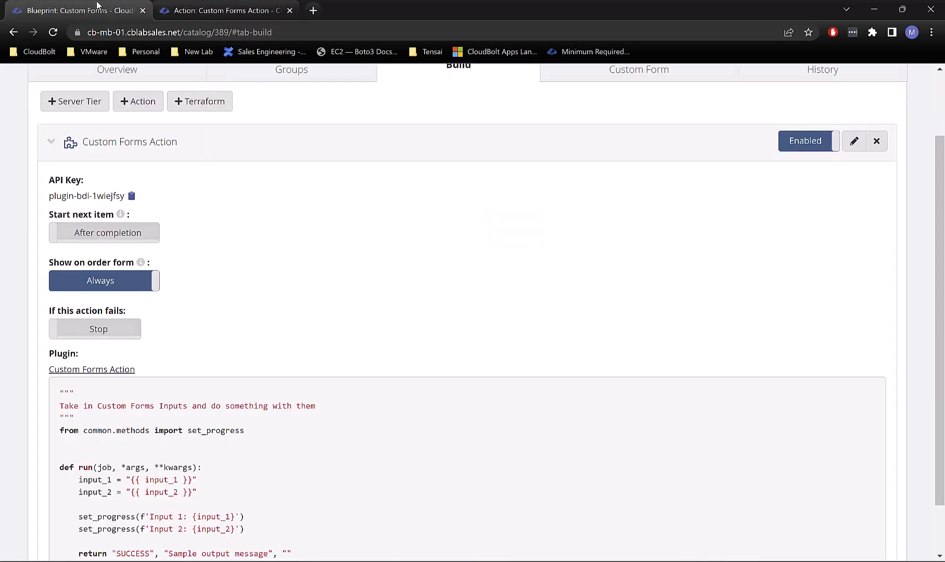
left_click(255, 12)
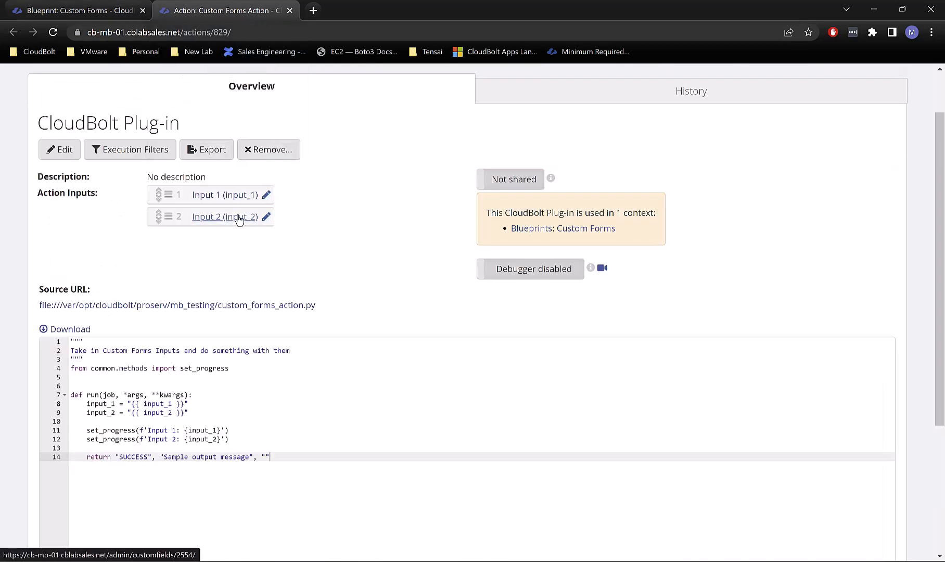
left_click(267, 217)
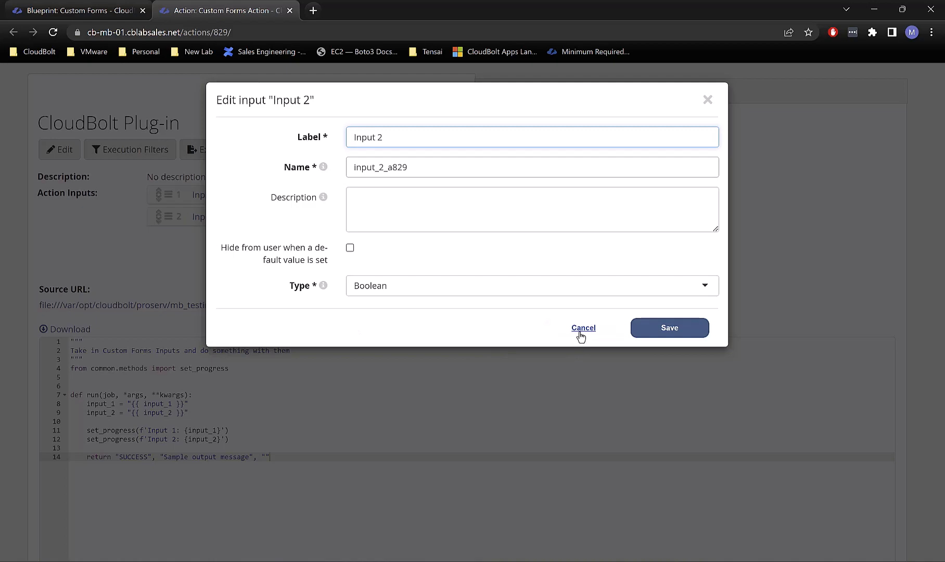
left_click(581, 333)
Step: Add the line input_3 = "{{ password }}" below input_2 in custom_forms_action.py
key("alt+Tab")
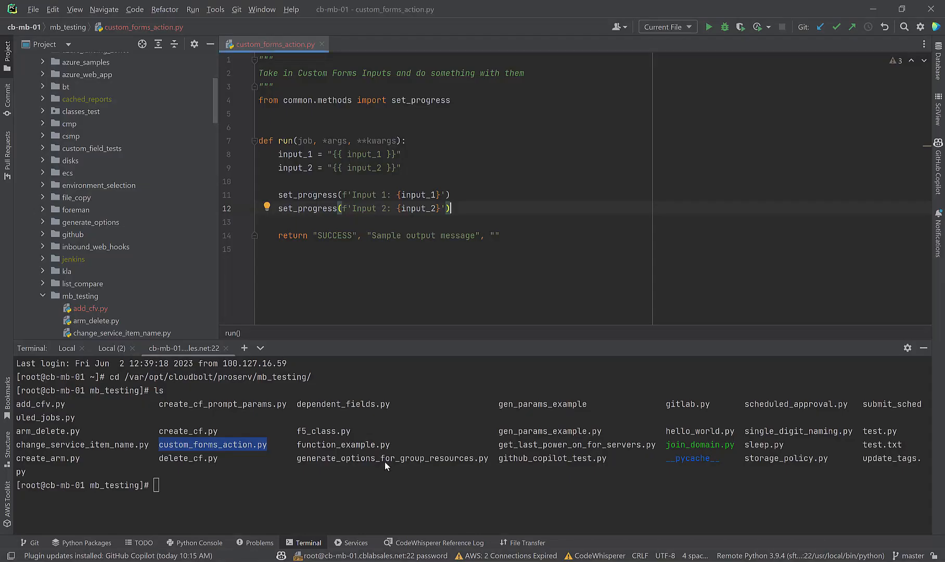
left_click_drag(401, 167, 279, 172)
key("ctrl+c")
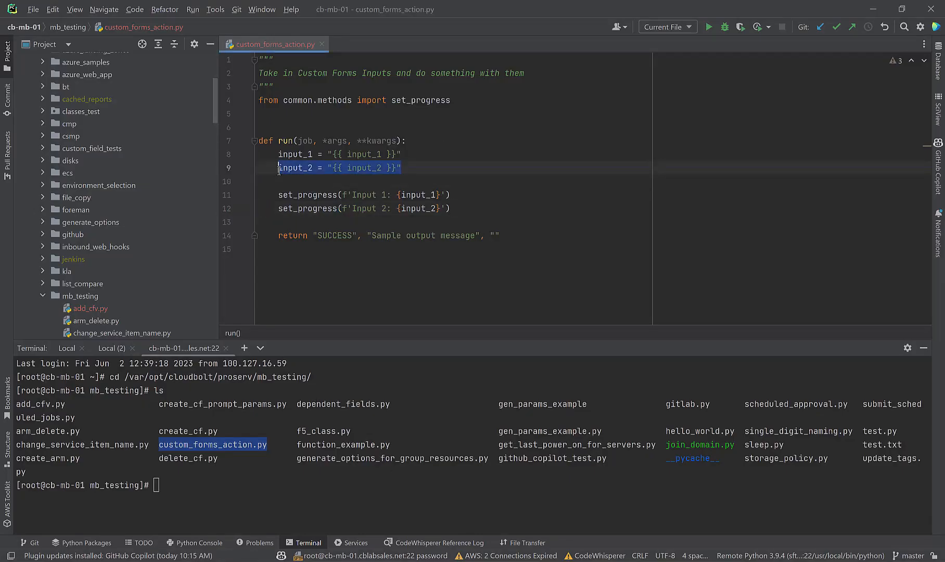
left_click(413, 168)
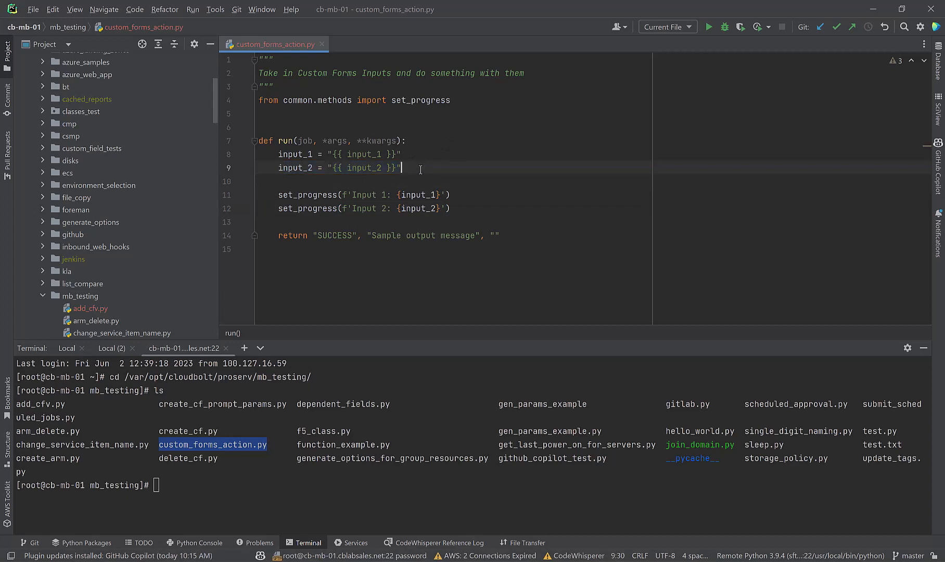
key("Return")
key("ctrl+v")
left_click(313, 180)
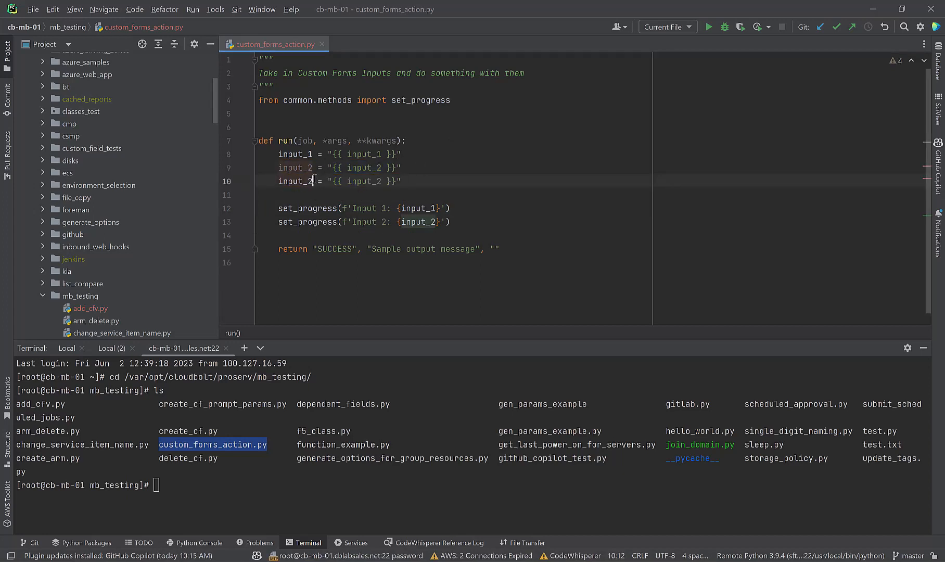
key("BackSpace")
type("3")
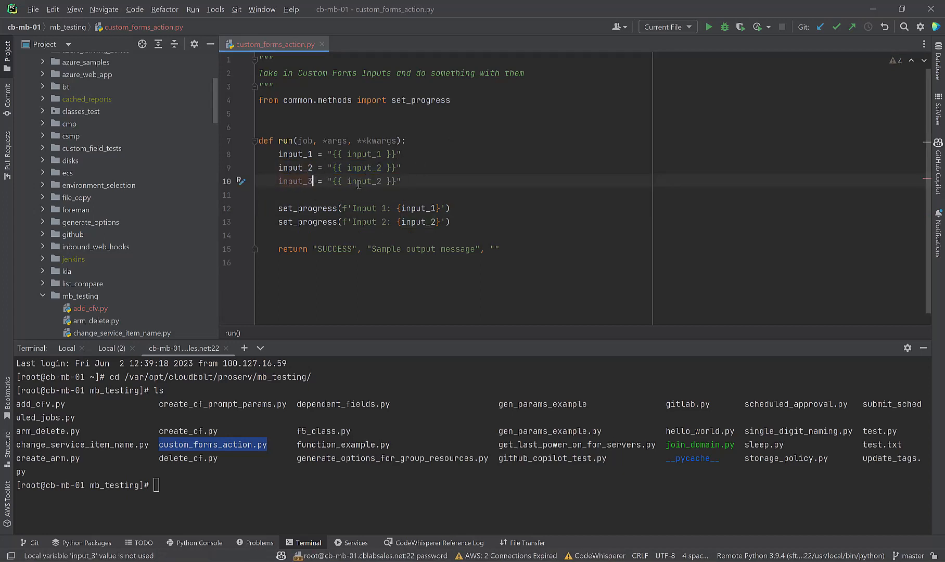
double_click(358, 182)
type("password")
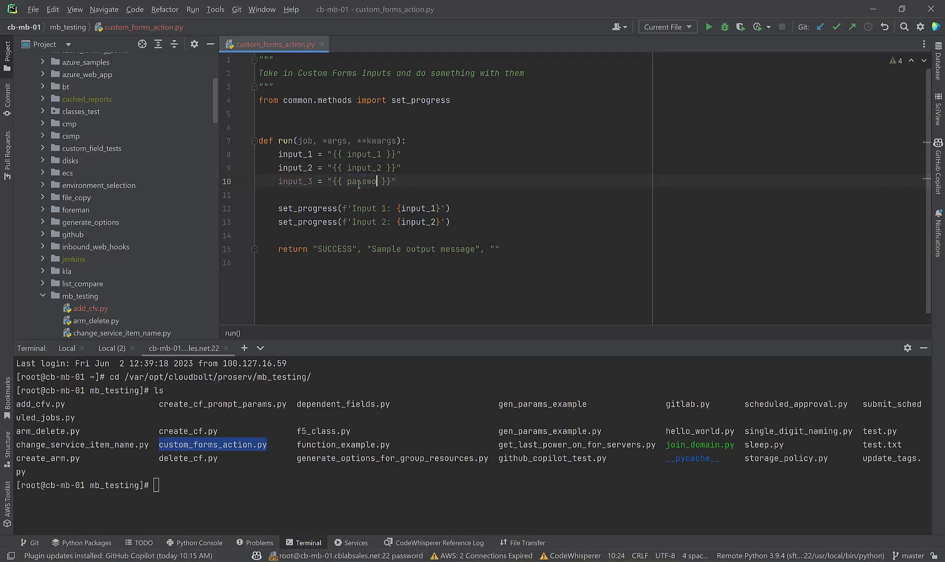
left_click(440, 129)
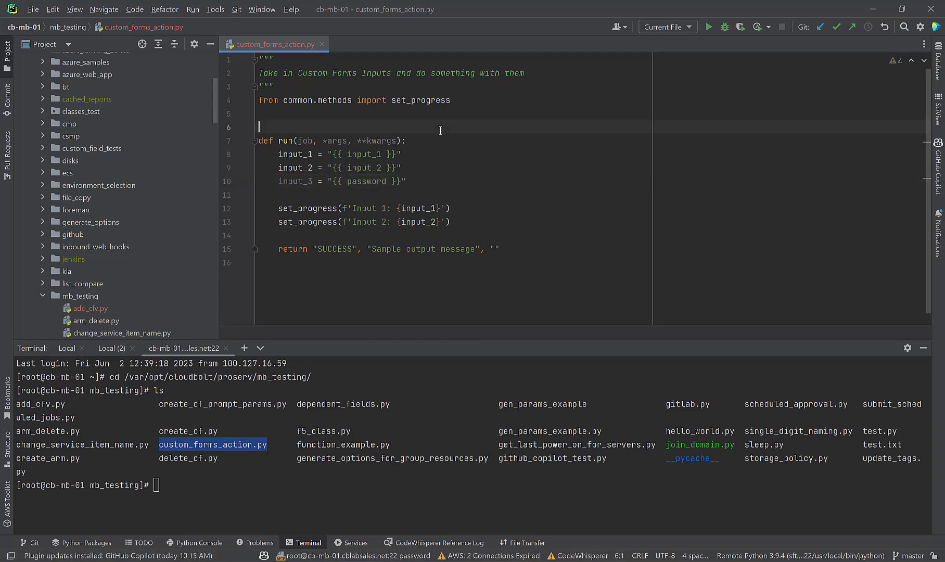
Step: Save all files in PyCharm and minimize the editor
left_click(34, 10)
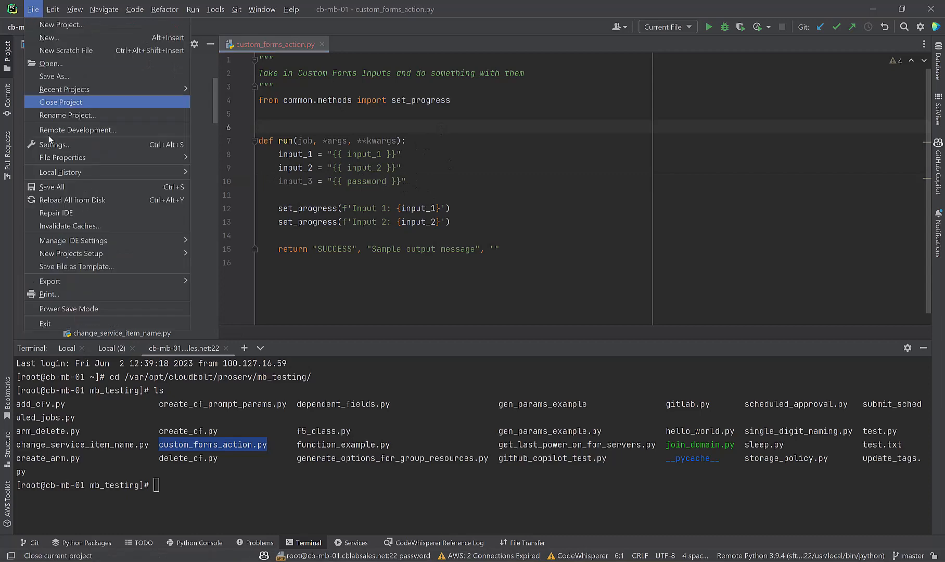
left_click(54, 184)
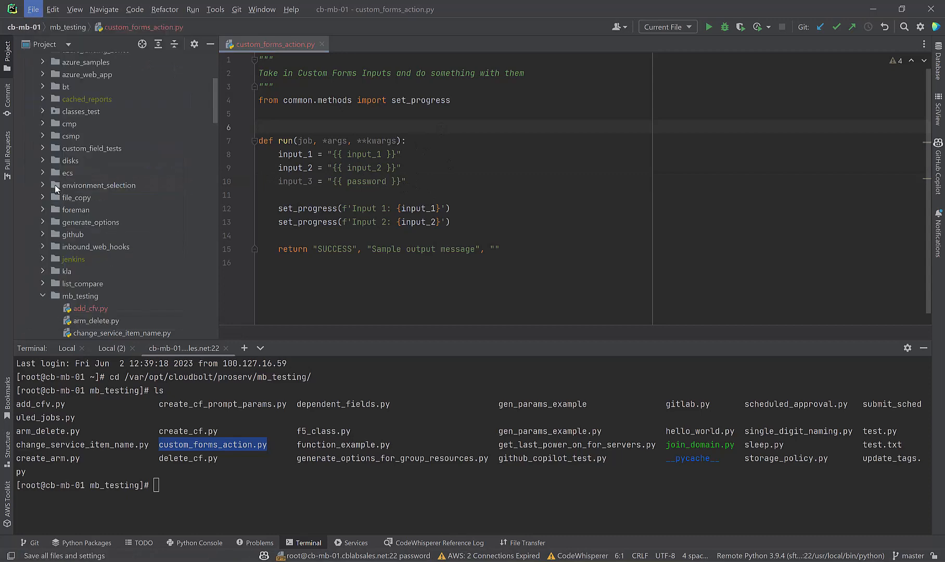
left_click(873, 9)
Step: Reload the plug-in page and change the Password input's type to Password, saving it
left_click(53, 32)
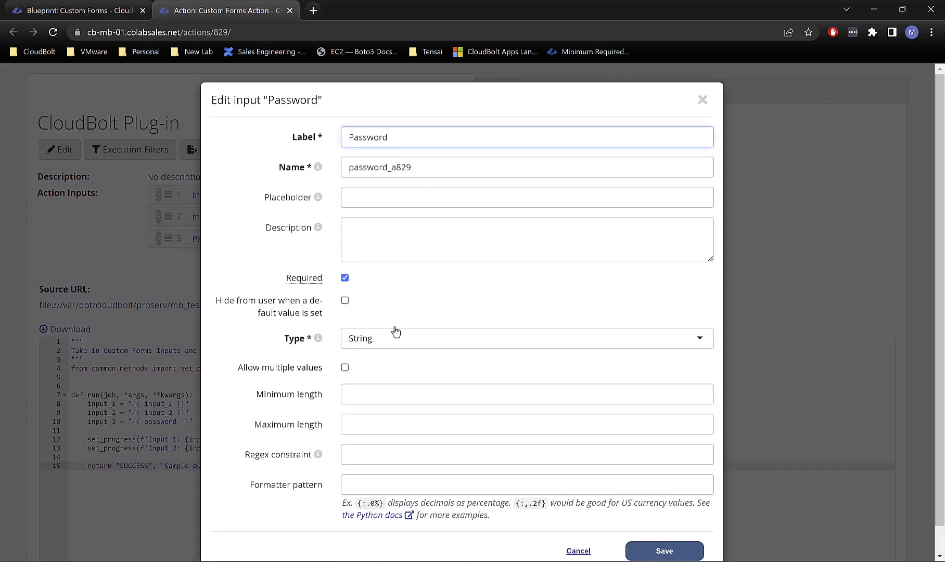
left_click(387, 339)
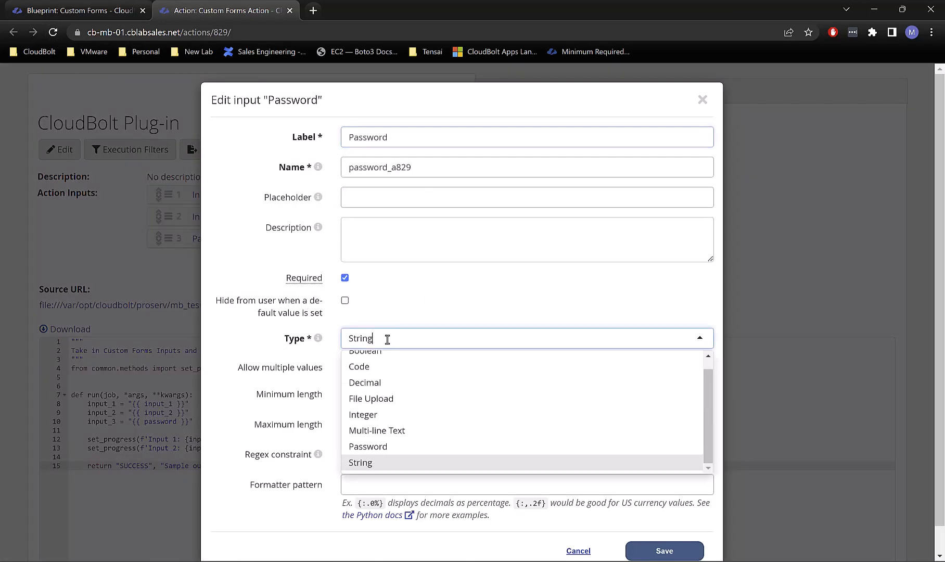
left_click(391, 446)
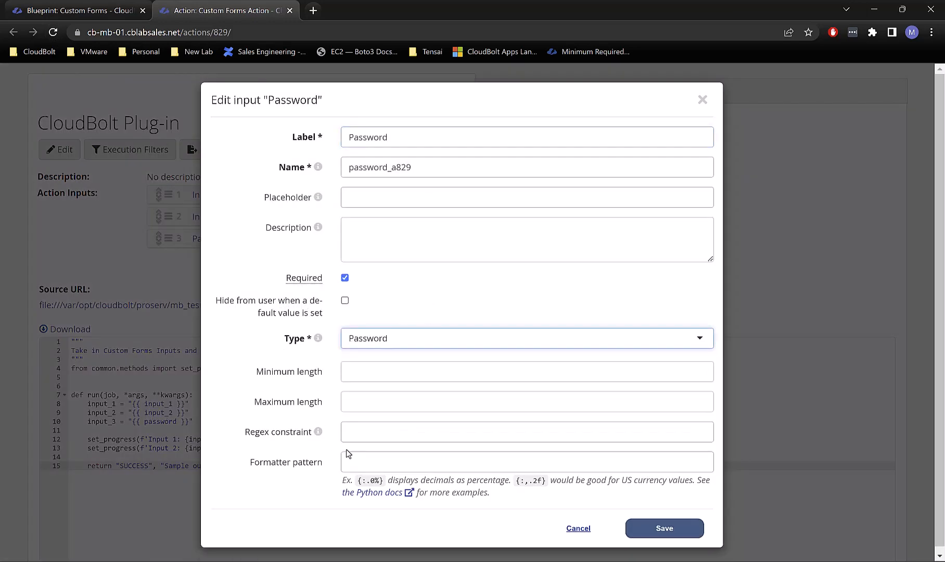
left_click(426, 287)
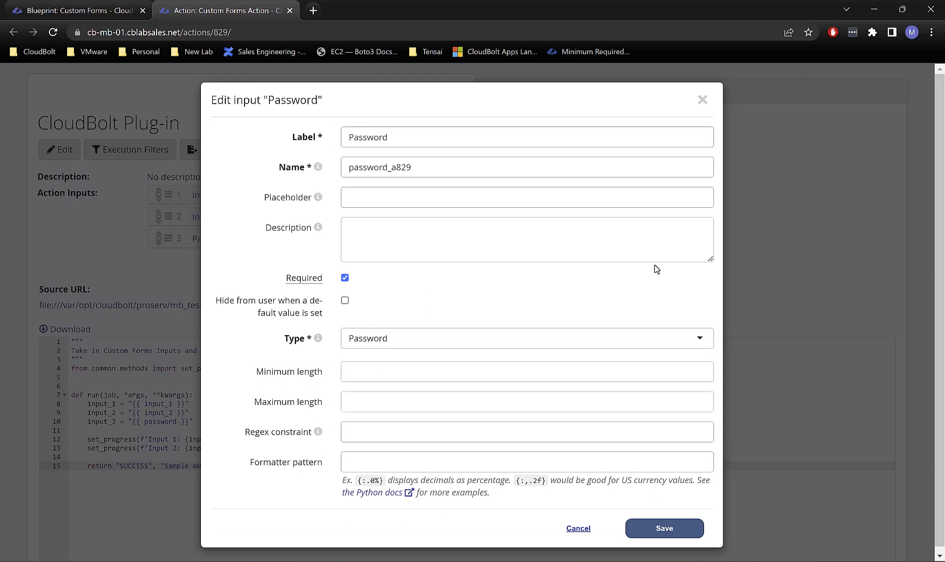
left_click(676, 536)
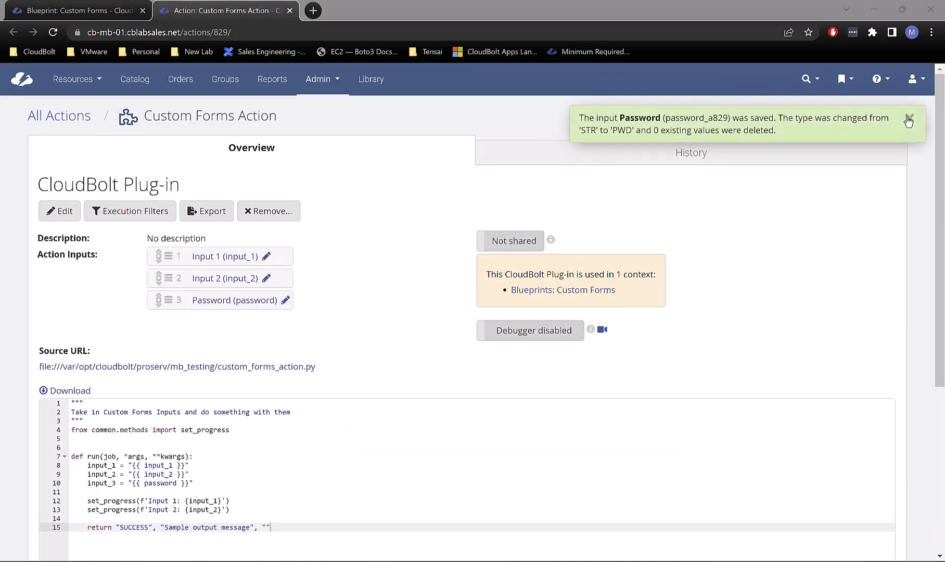
left_click(908, 120)
Step: Reload the Custom Forms blueprint page and open its Custom Form designer
left_click(90, 13)
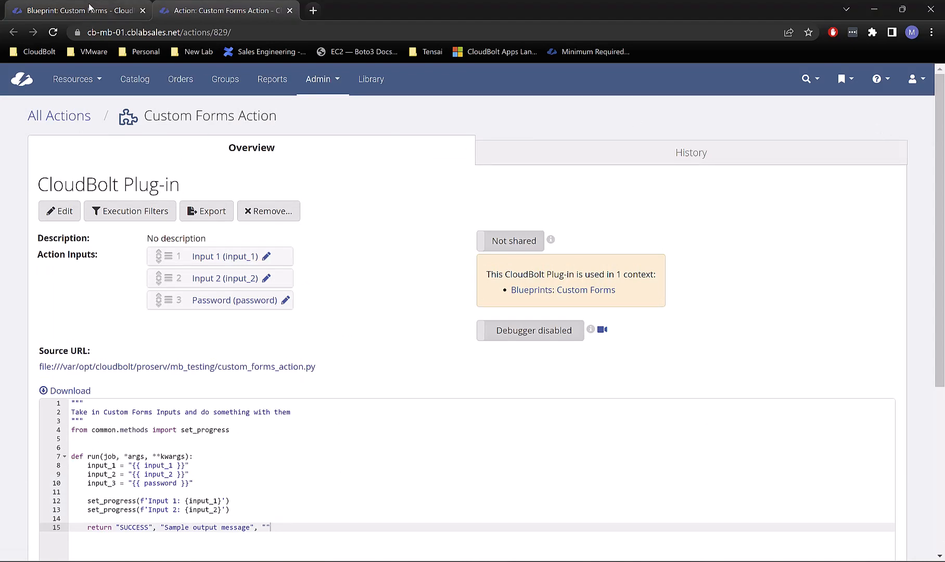
left_click(53, 34)
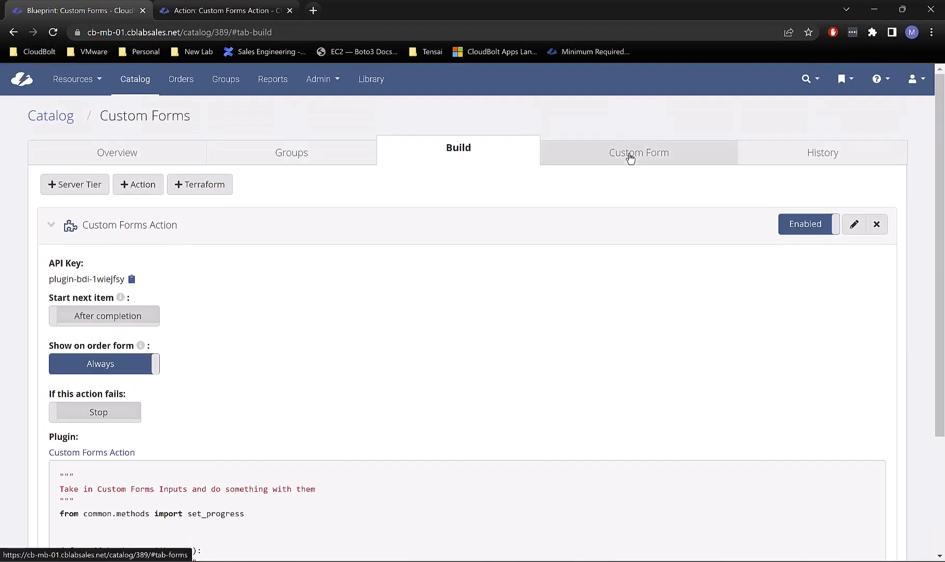
left_click(630, 156)
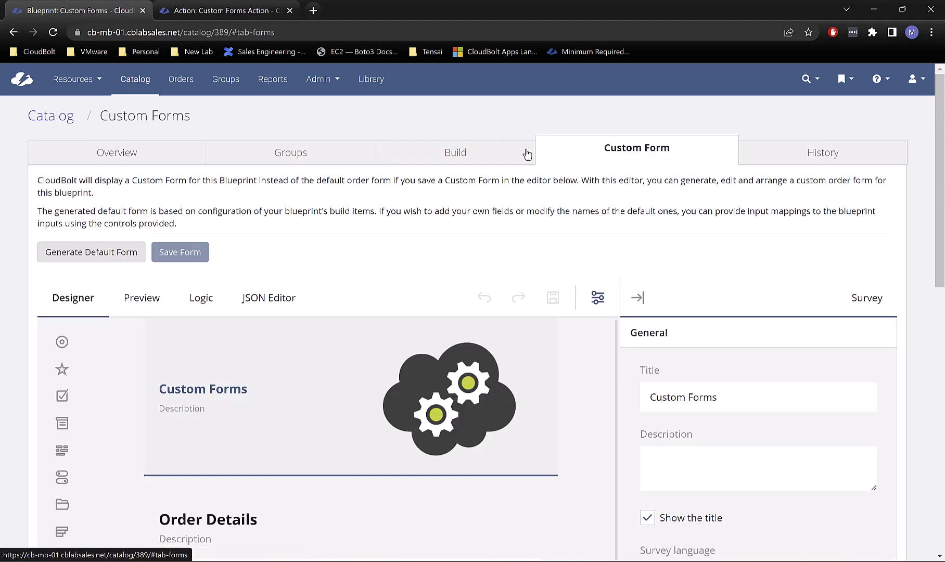
Step: Generate the default form and scroll through its blueprint_id and Group questions
left_click(100, 260)
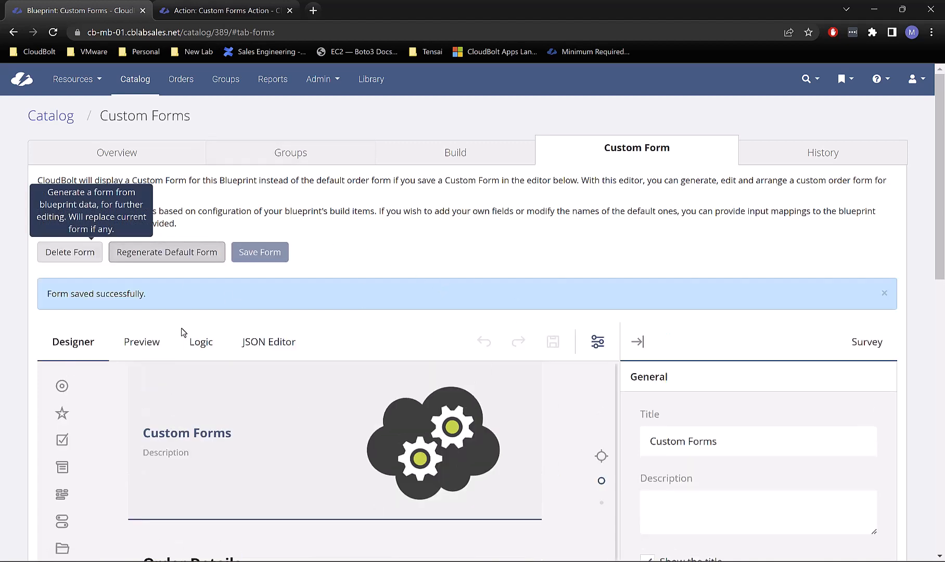
scroll(470, 232, "down", 1)
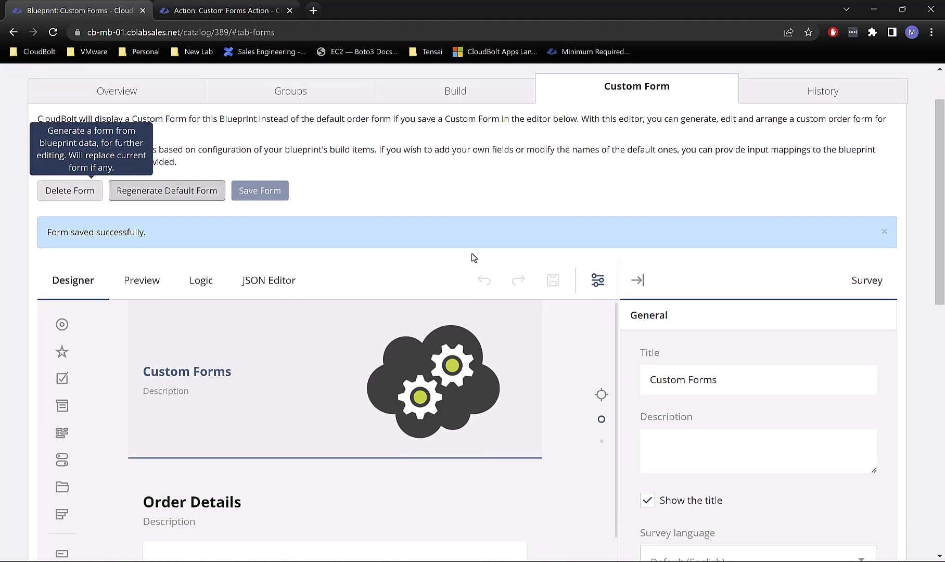
scroll(472, 255, "down", 3)
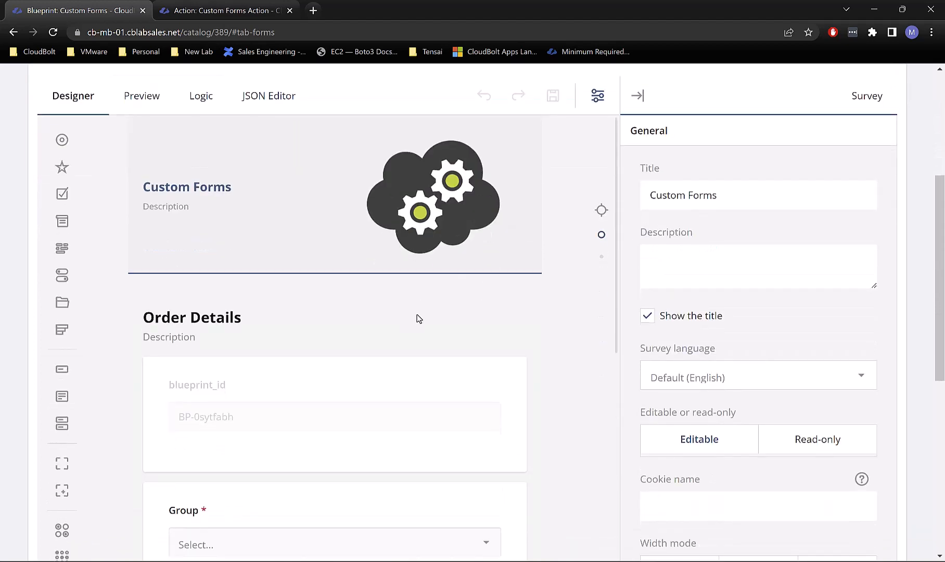
scroll(416, 317, "up", 1)
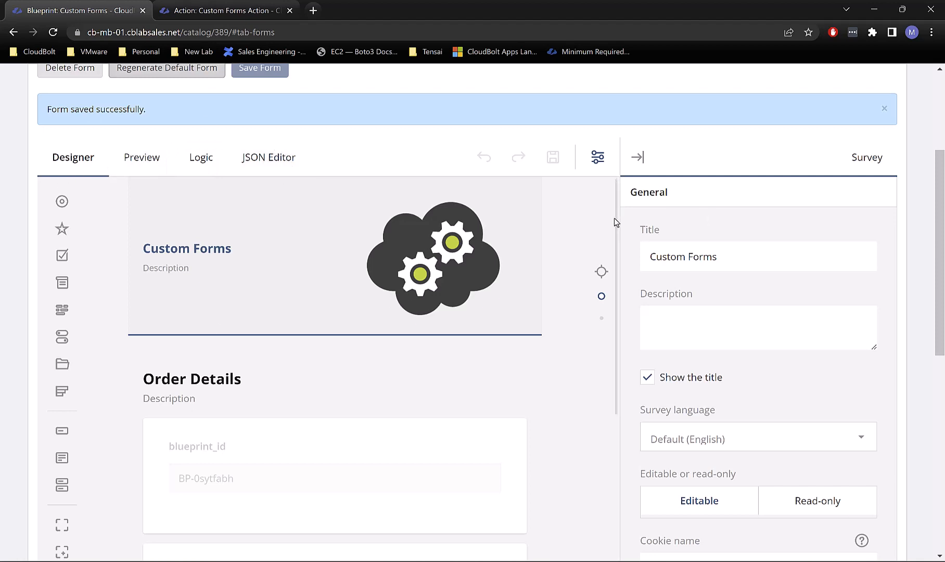
scroll(614, 245, "down", 3)
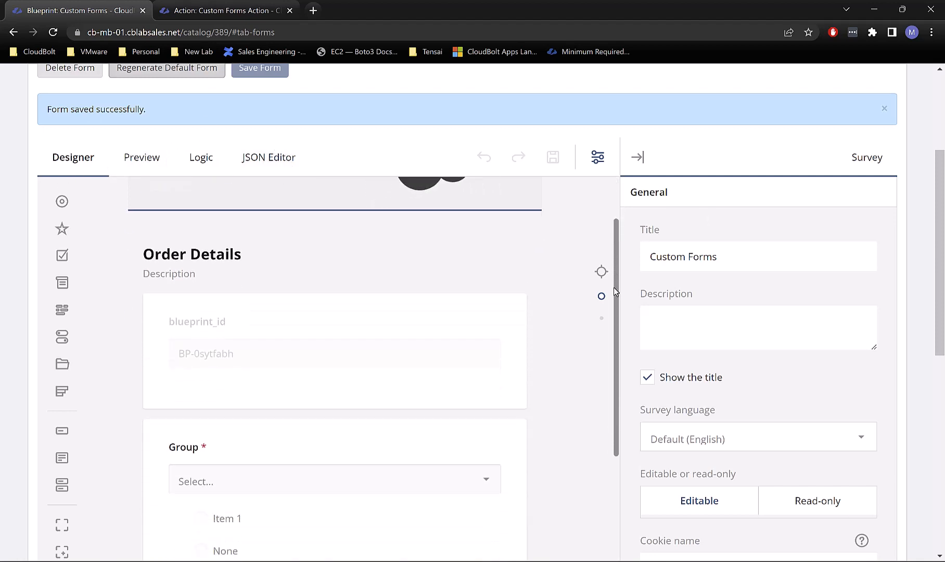
scroll(613, 287, "down", 1)
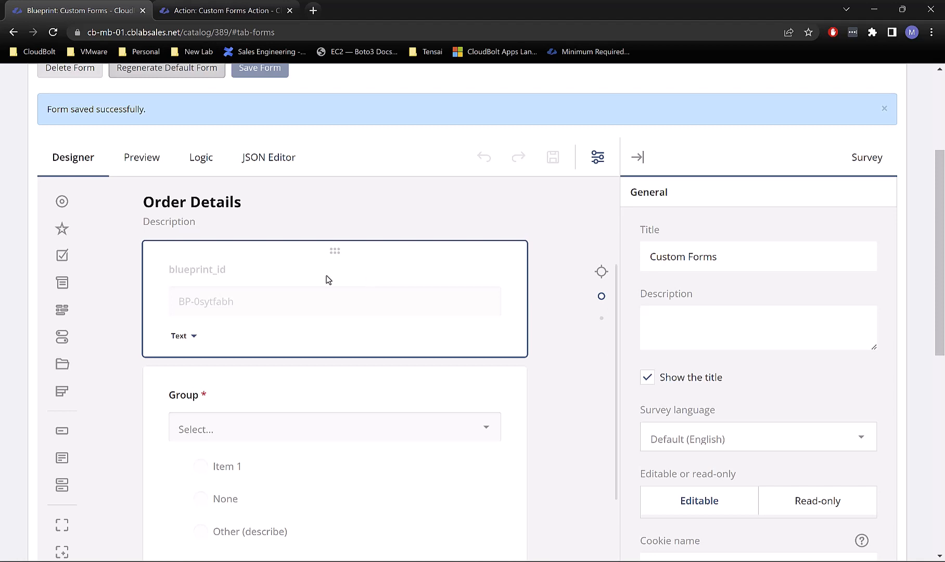
Step: Select the blueprint_id and Group question cards back and forth
left_click(306, 382)
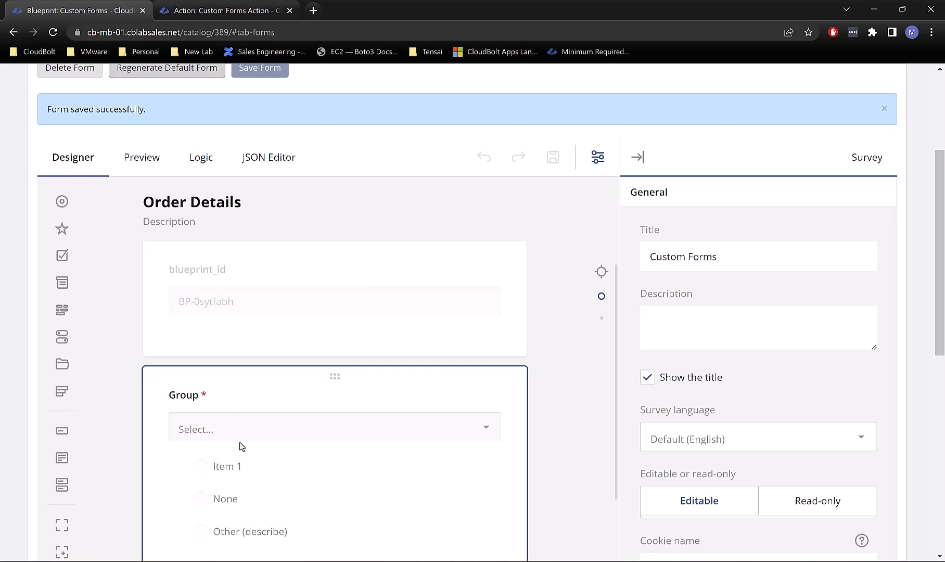
left_click(180, 351)
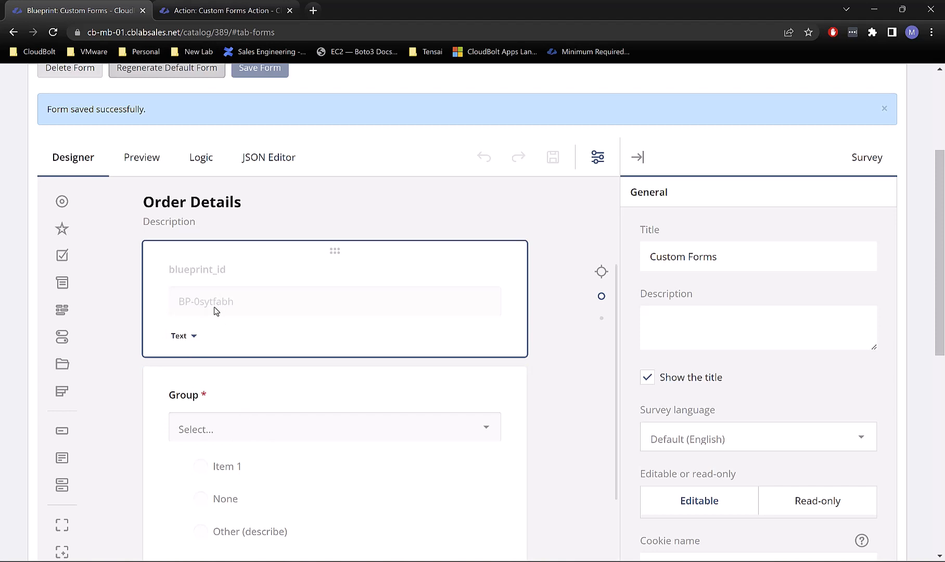
left_click(270, 372)
left_click(287, 344)
left_click(227, 368)
left_click(300, 334)
left_click(316, 386)
left_click(325, 325)
left_click(291, 385)
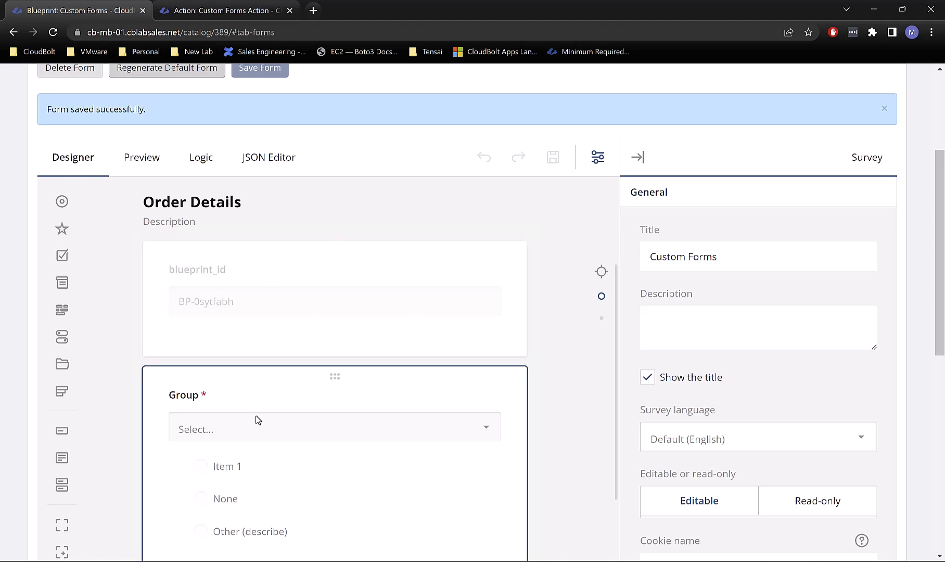
left_click(269, 287)
Step: Select the Order Details page title to show its page properties
left_click(192, 221)
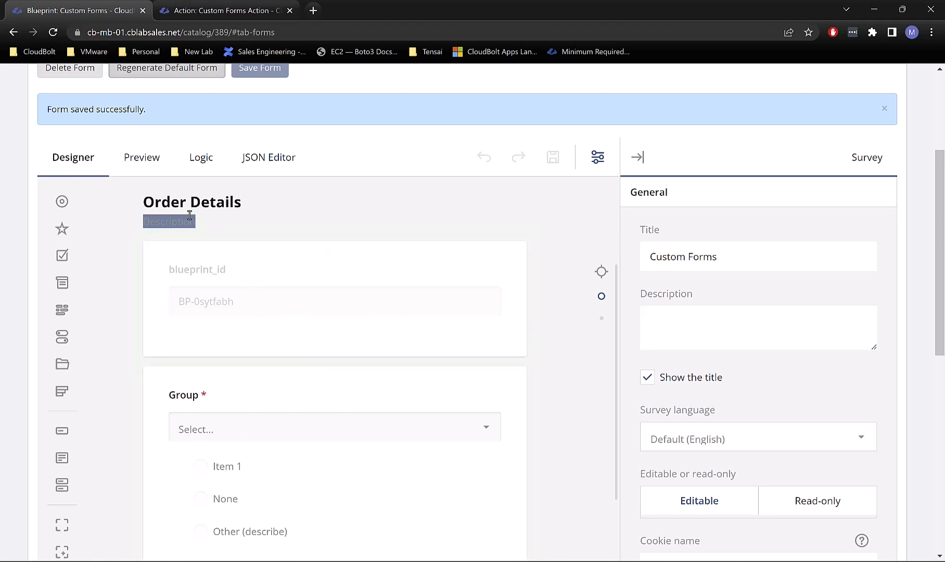
left_click(198, 205)
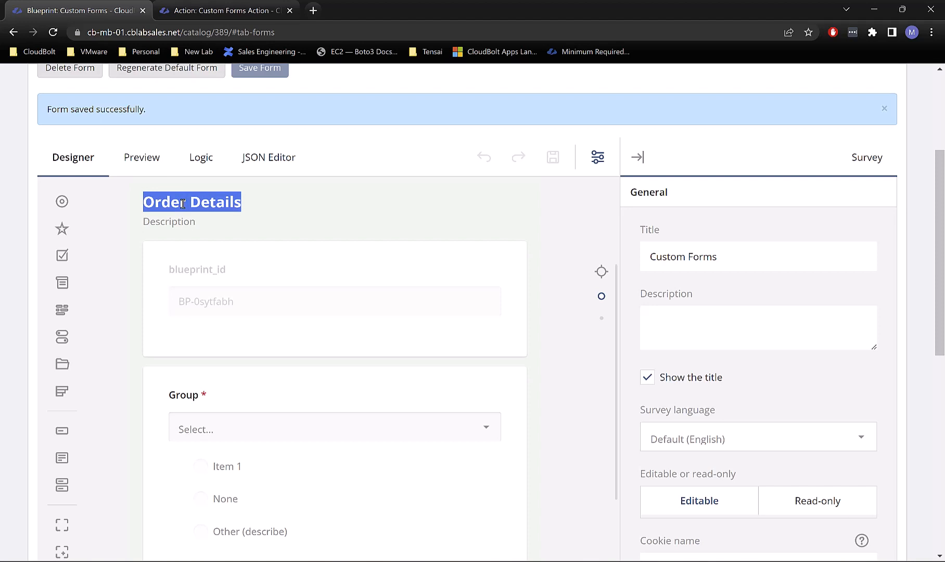
scroll(325, 275, "up", 2)
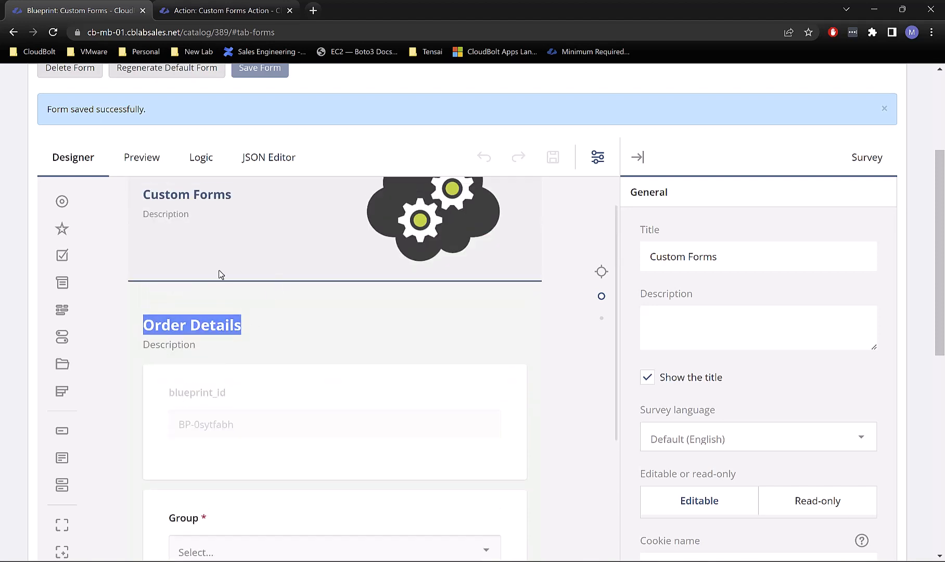
scroll(219, 270, "up", 1)
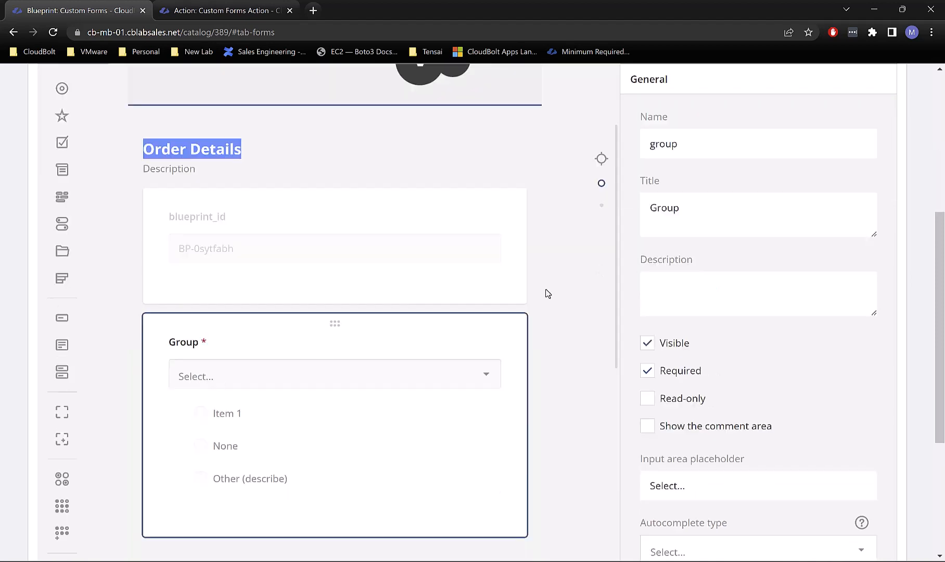
Step: Replace the Order Details page title with a custom test-order title
left_click(157, 142)
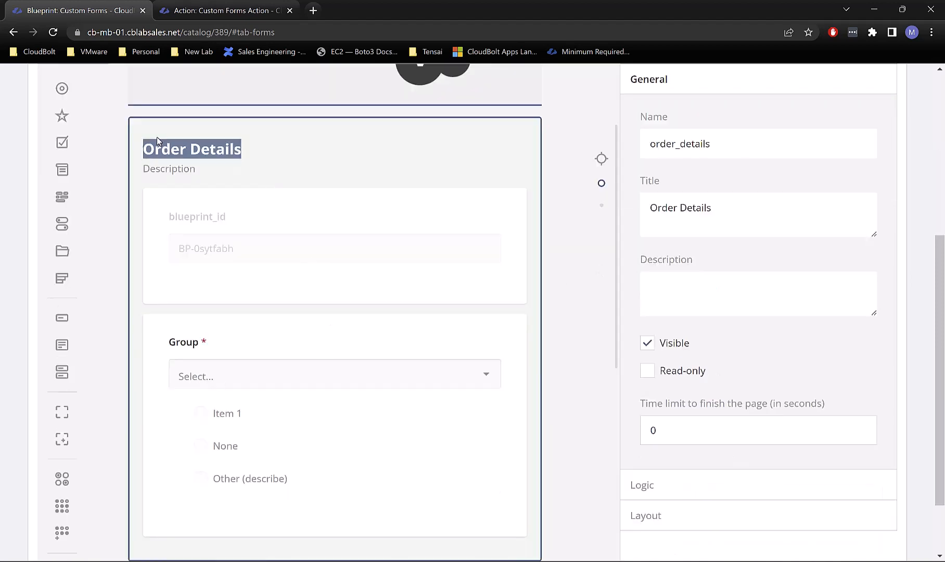
double_click(159, 146)
scroll(416, 172, "up", 1)
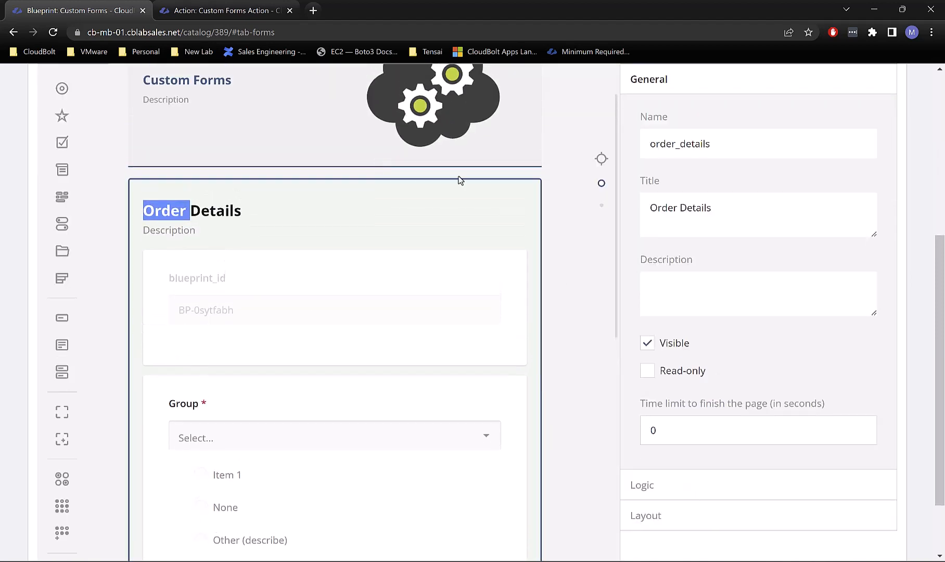
left_click_drag(735, 217, 620, 217)
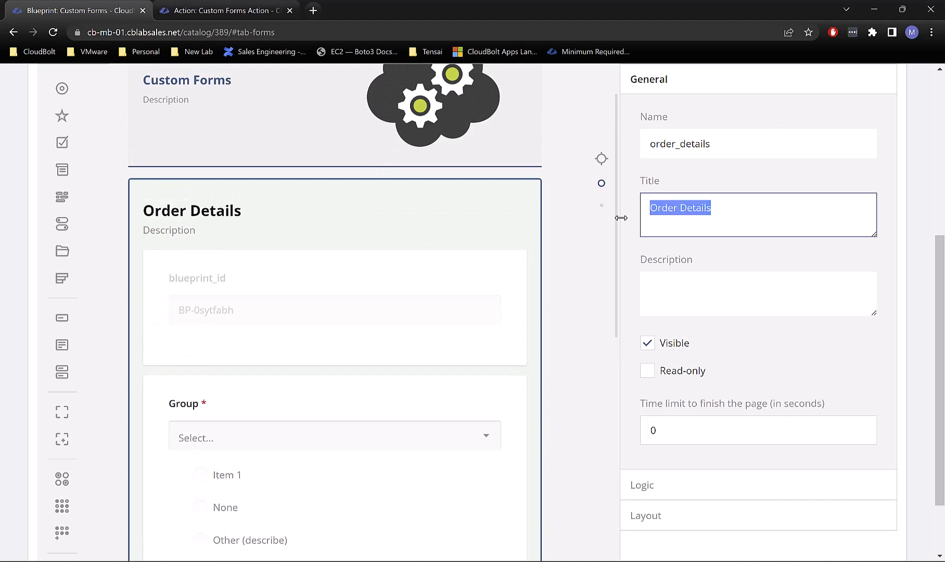
type("Mike")
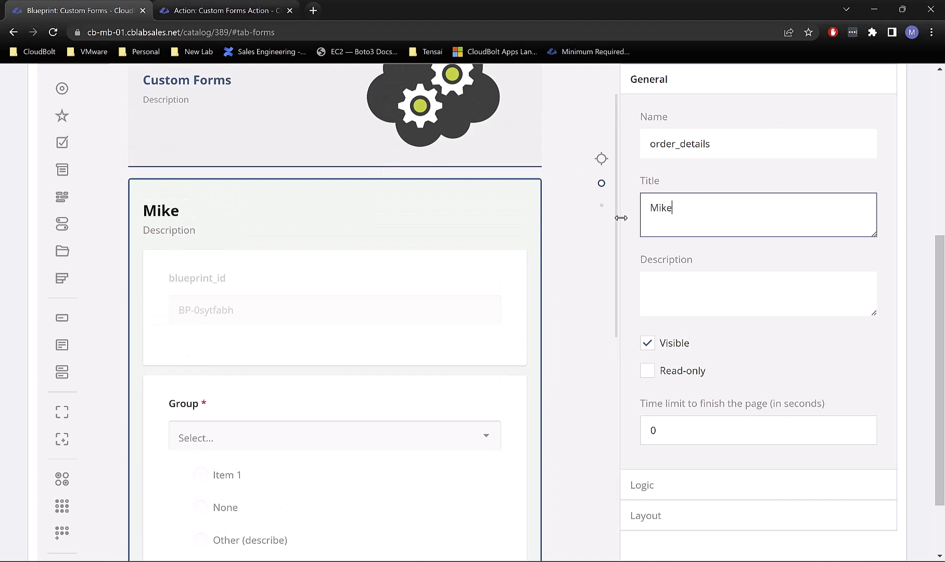
type("'s Test Order")
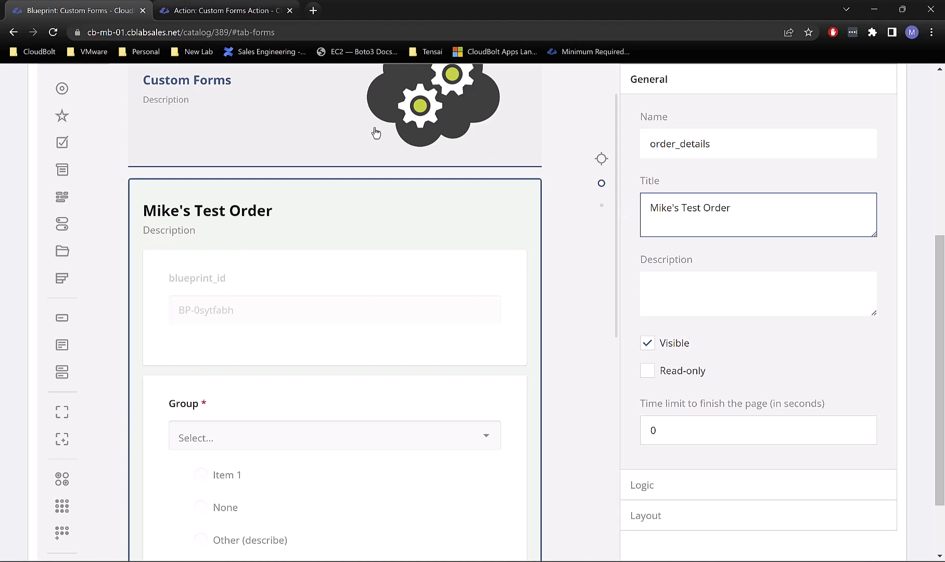
Step: Begin renaming the form title by appending 'B' to Custom Forms
scroll(250, 151, "up", 1)
left_click(173, 127)
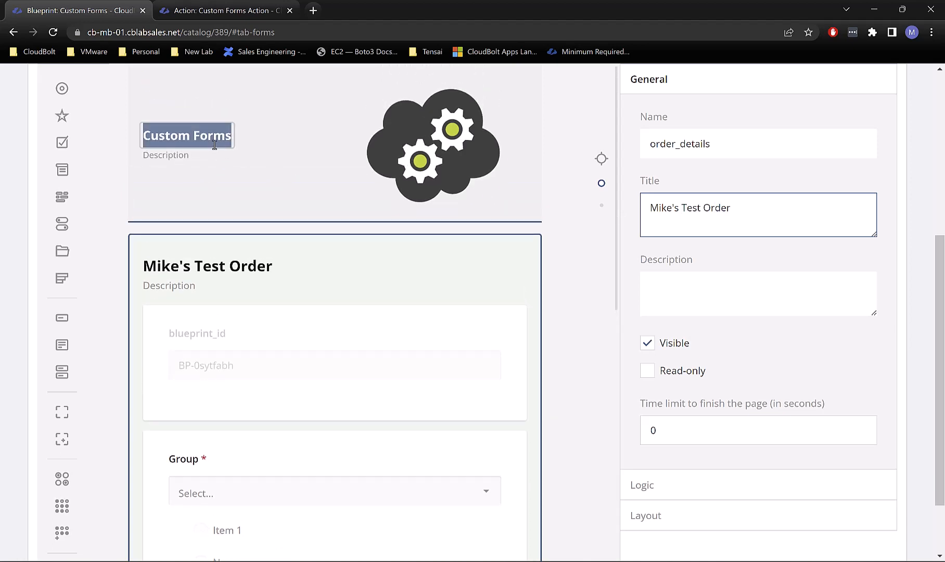
left_click(233, 139)
left_click(234, 135)
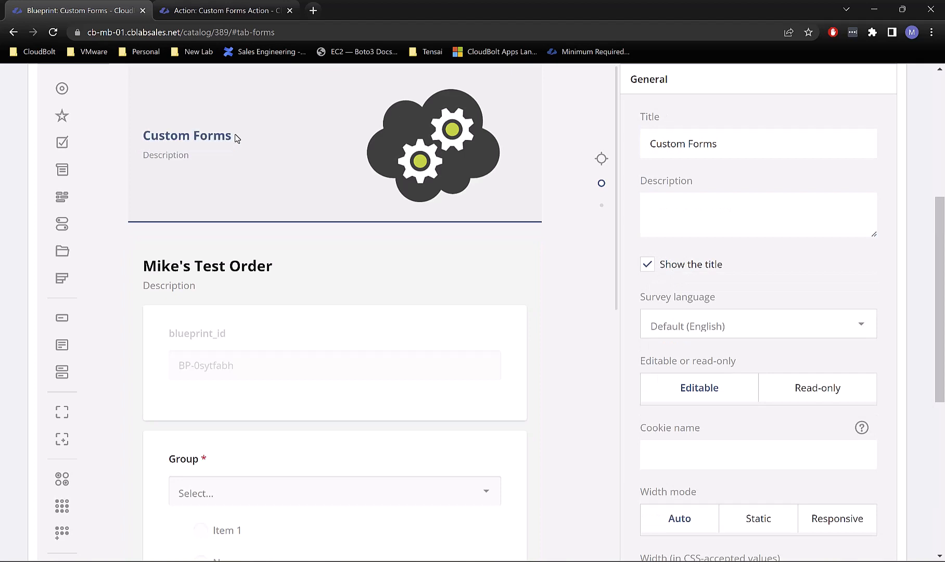
left_click(235, 135)
left_click(228, 142)
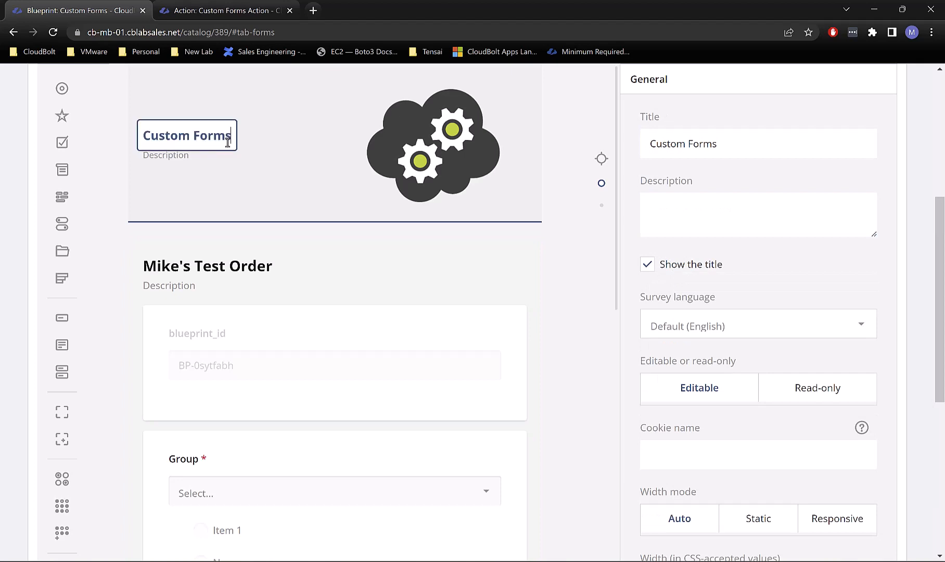
type("B")
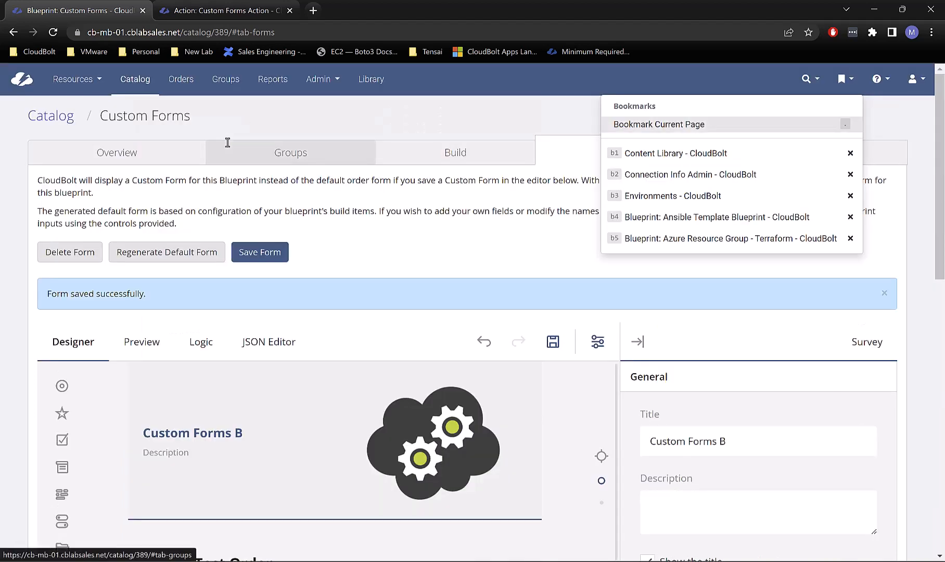
Step: Complete the form title as 'Custom Forms Blueprint'
left_click(374, 248)
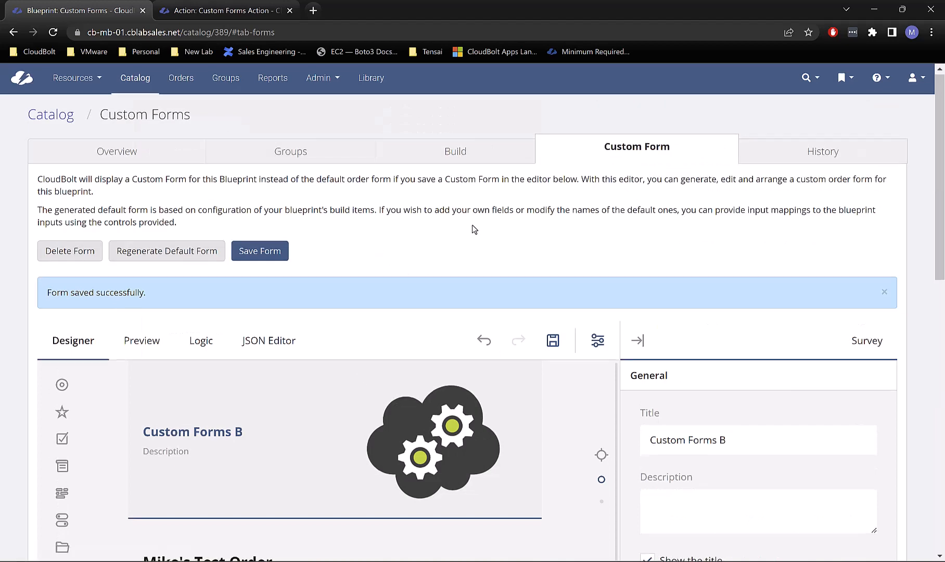
scroll(472, 225, "down", 3)
scroll(312, 359, "down", 2)
scroll(263, 301, "up", 2)
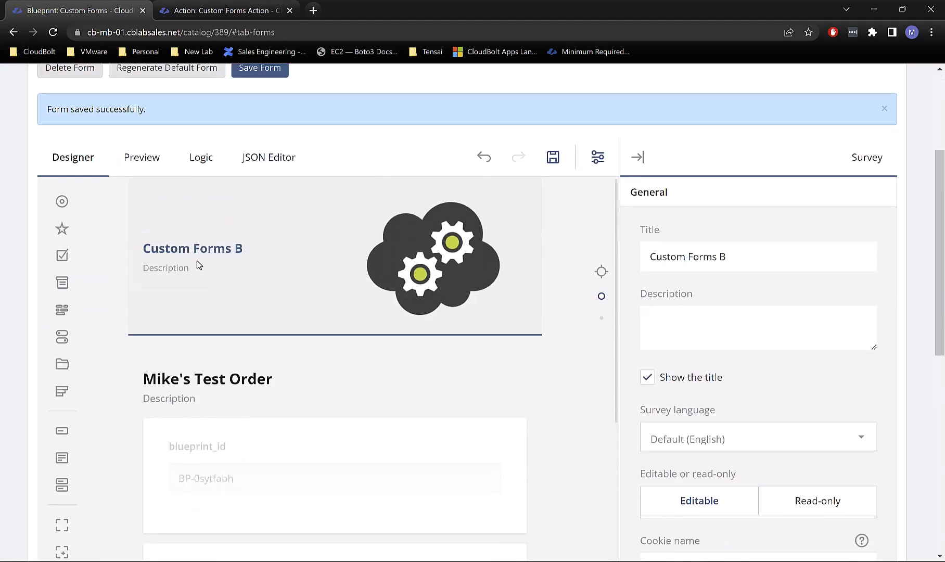
left_click(194, 252)
key("End")
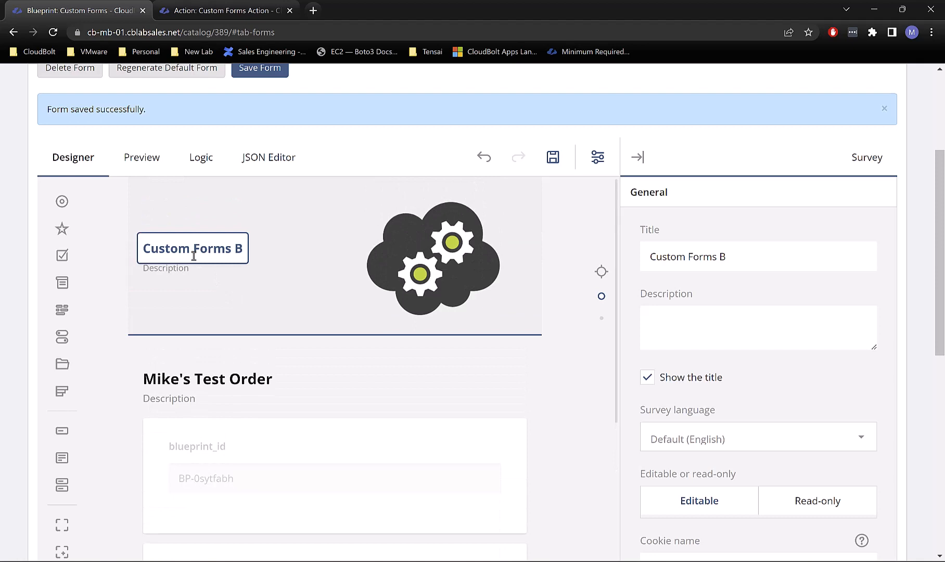
type("lueprint")
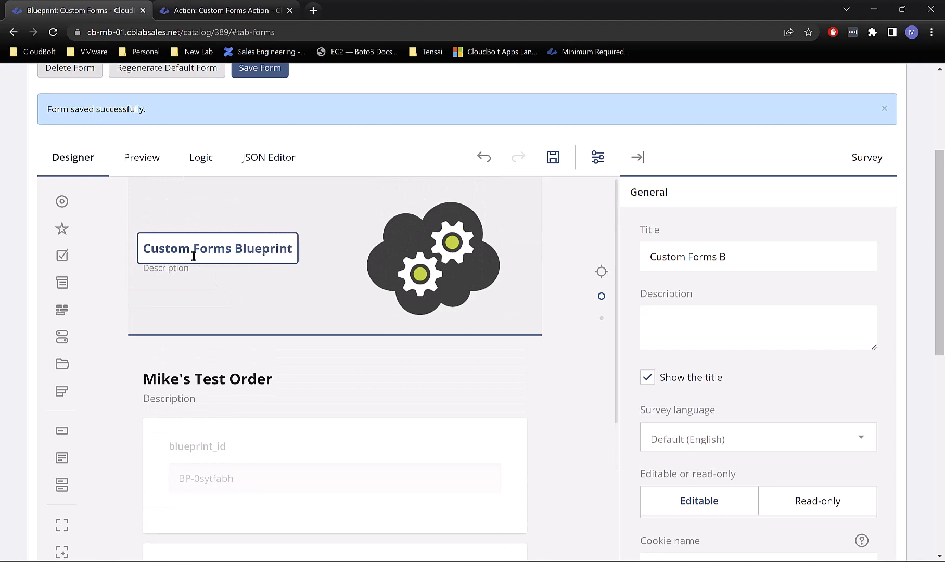
Step: Enter the form description 'This is my description' and open the logo image picker
left_click(170, 267)
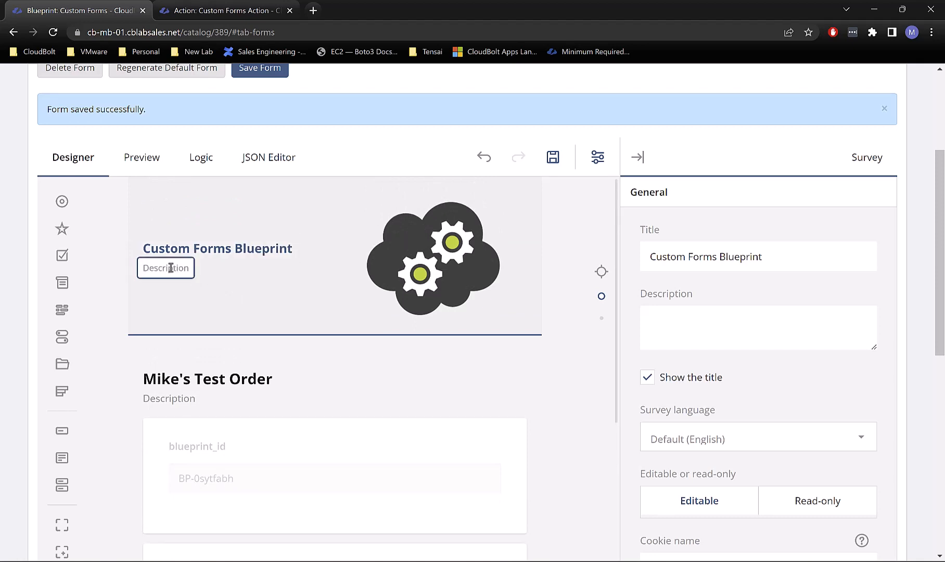
type("This is my de")
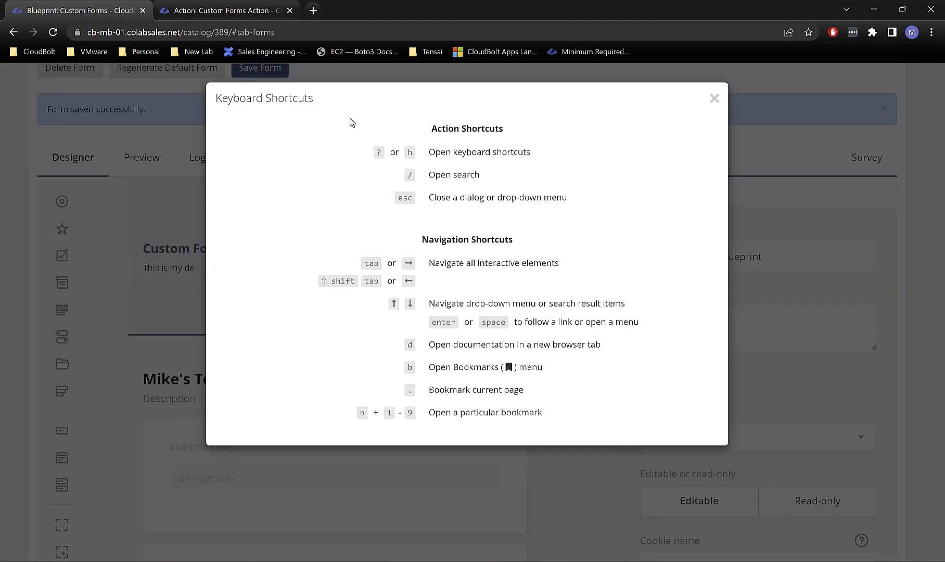
left_click(714, 98)
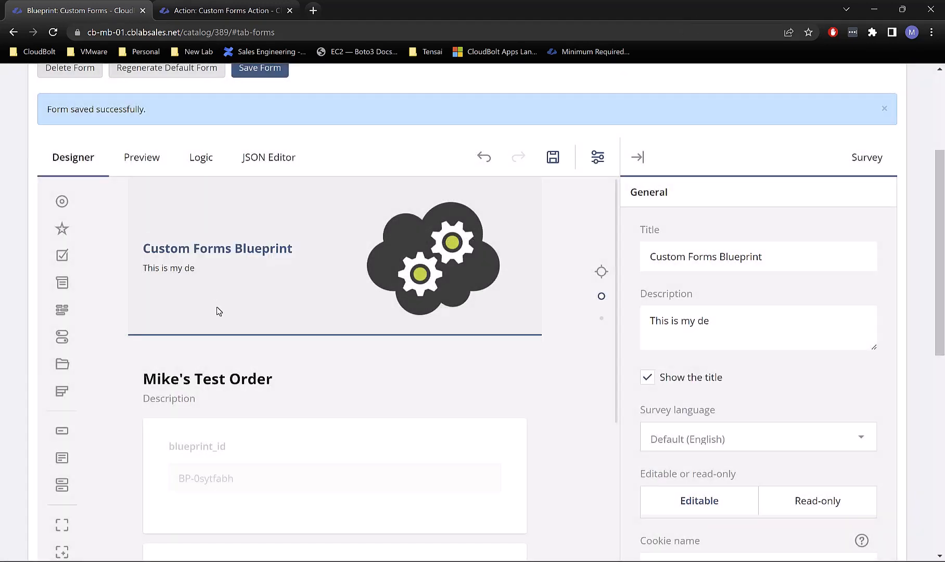
left_click(191, 269)
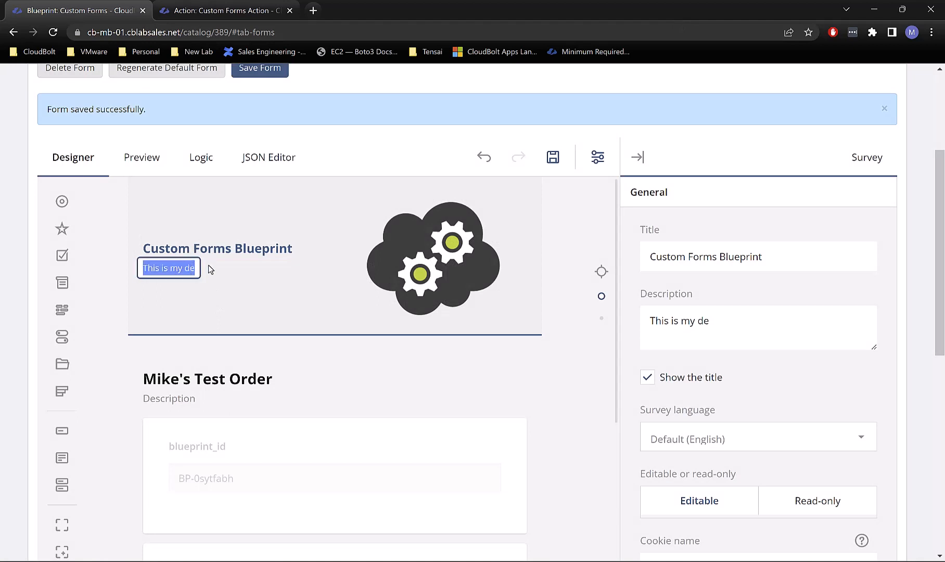
key("End")
type("scription")
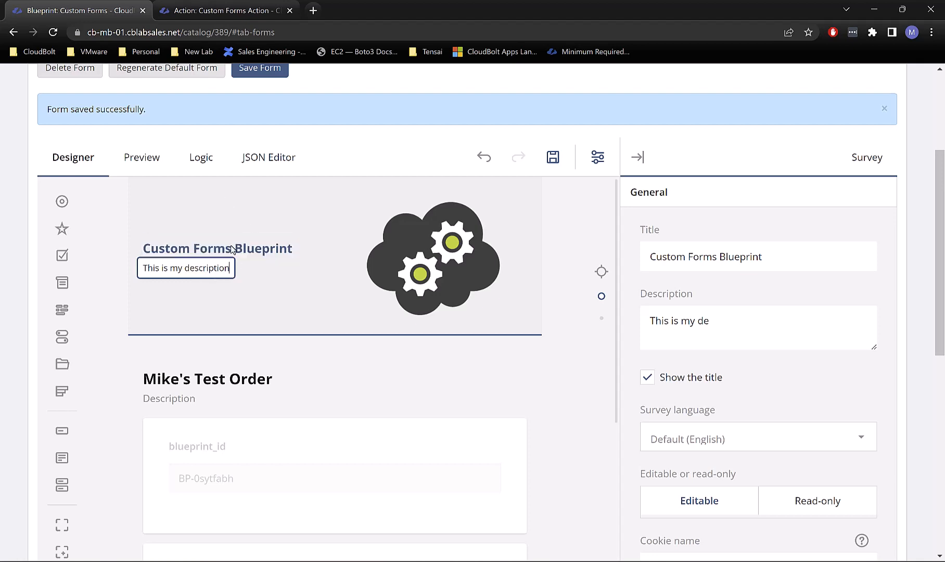
left_click(293, 296)
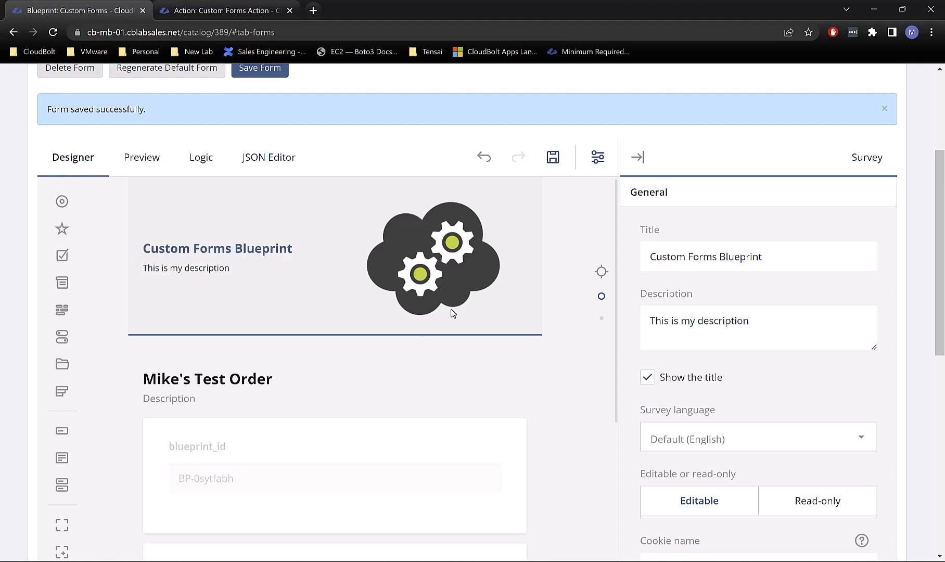
left_click(430, 264)
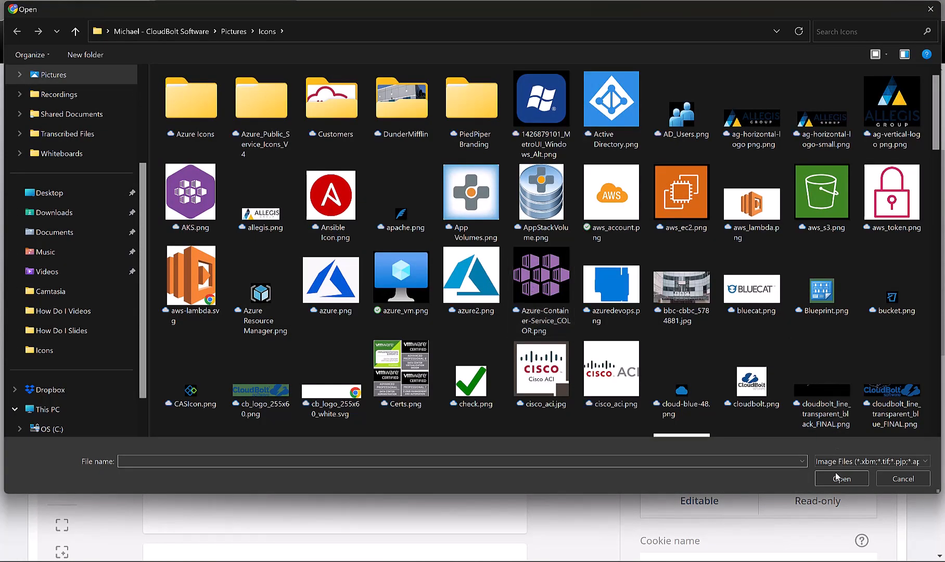
left_click(895, 479)
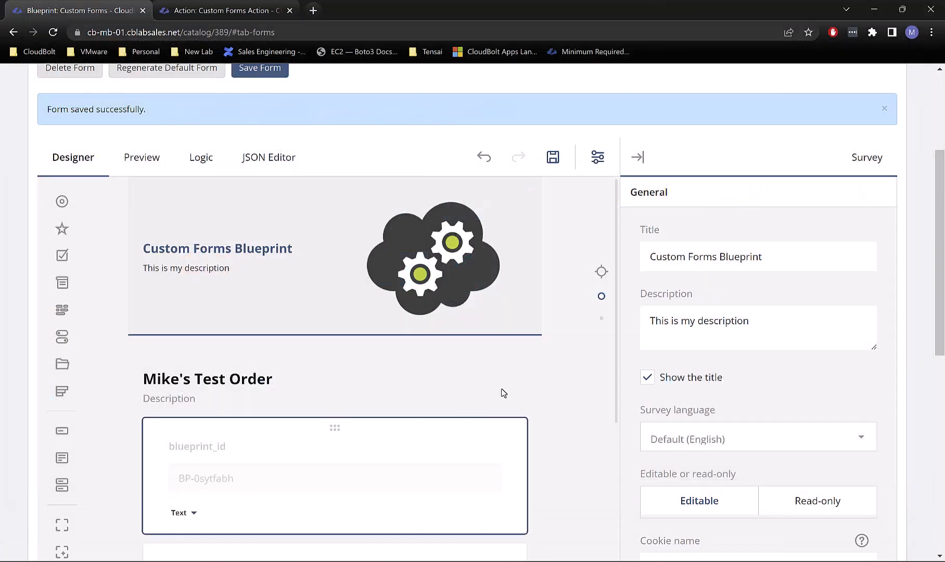
scroll(259, 394, "down", 1)
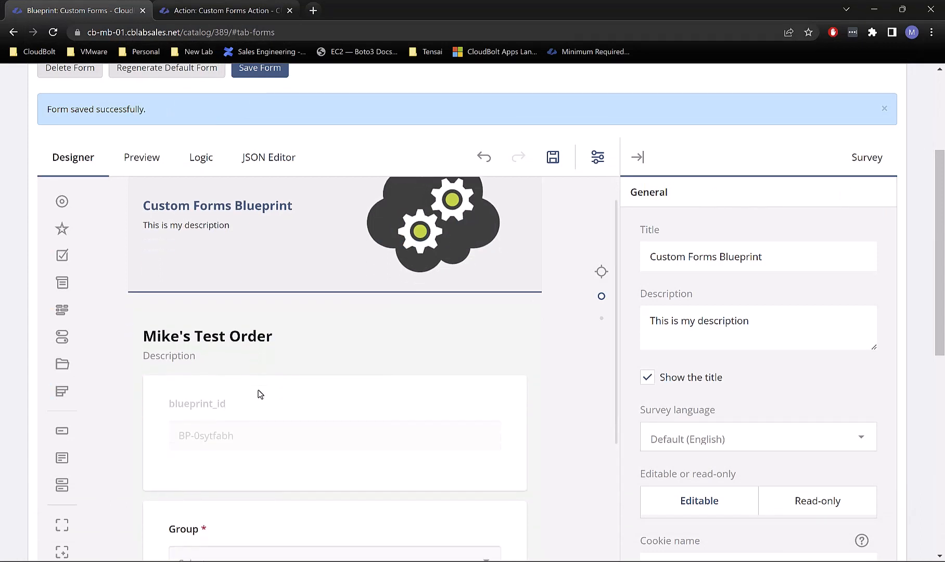
scroll(247, 386, "down", 5)
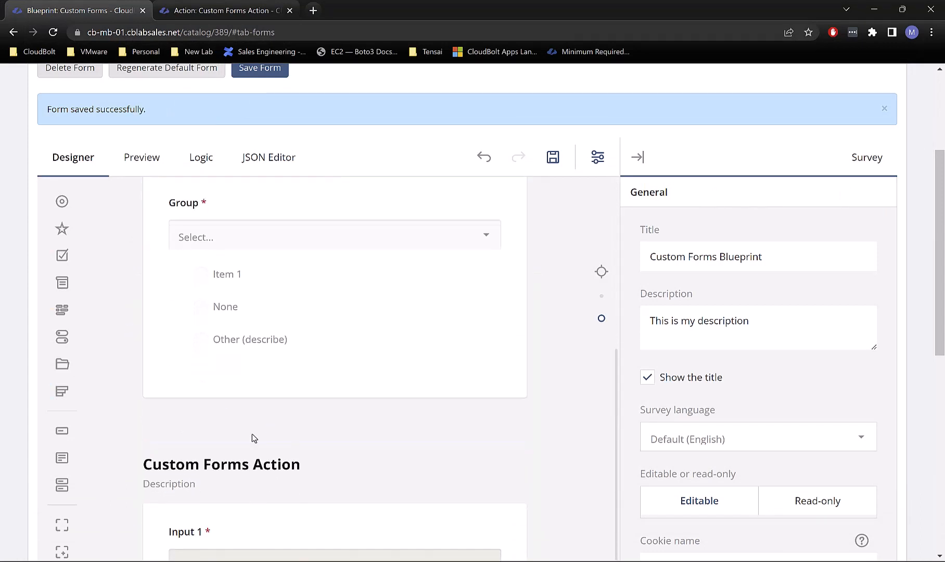
left_click(269, 460)
scroll(200, 466, "down", 2)
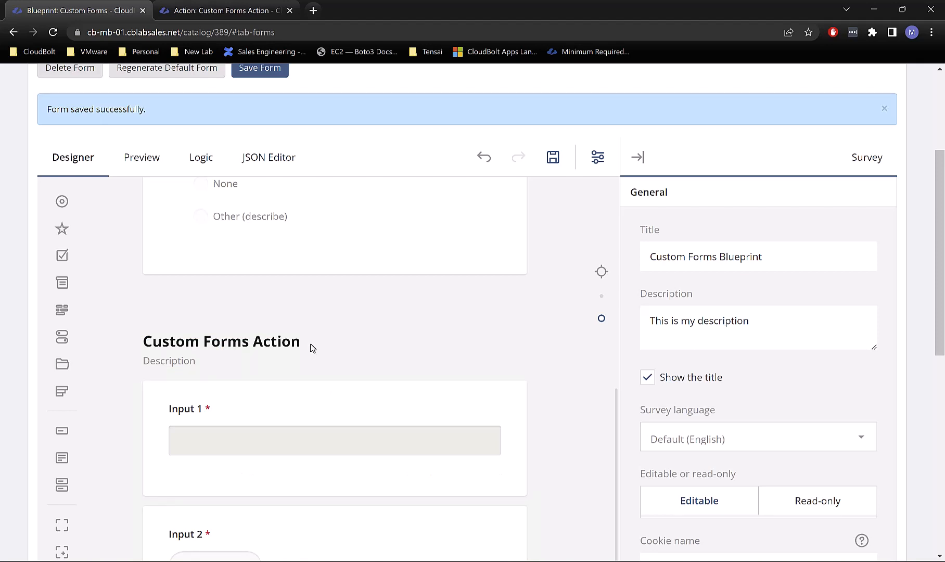
left_click(244, 346)
Step: Rename the page section title to 'Blueprint Inputs'
scroll(244, 346, "down", 3)
left_click(244, 347)
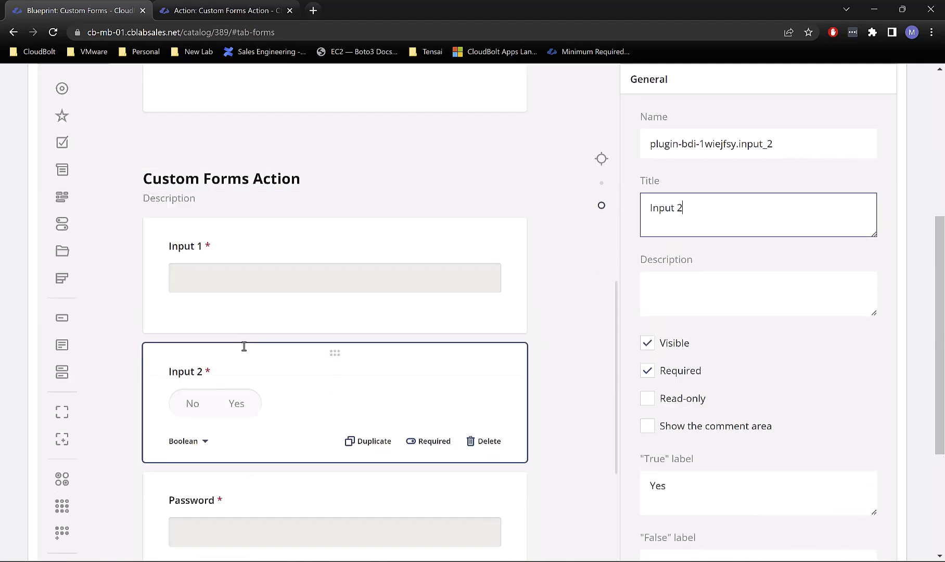
left_click(200, 176)
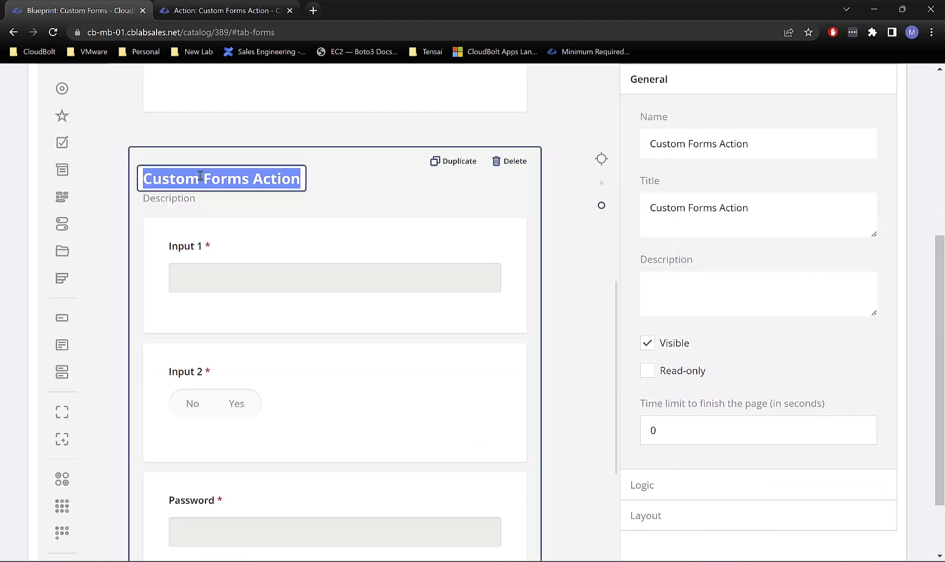
type("Blueprint ")
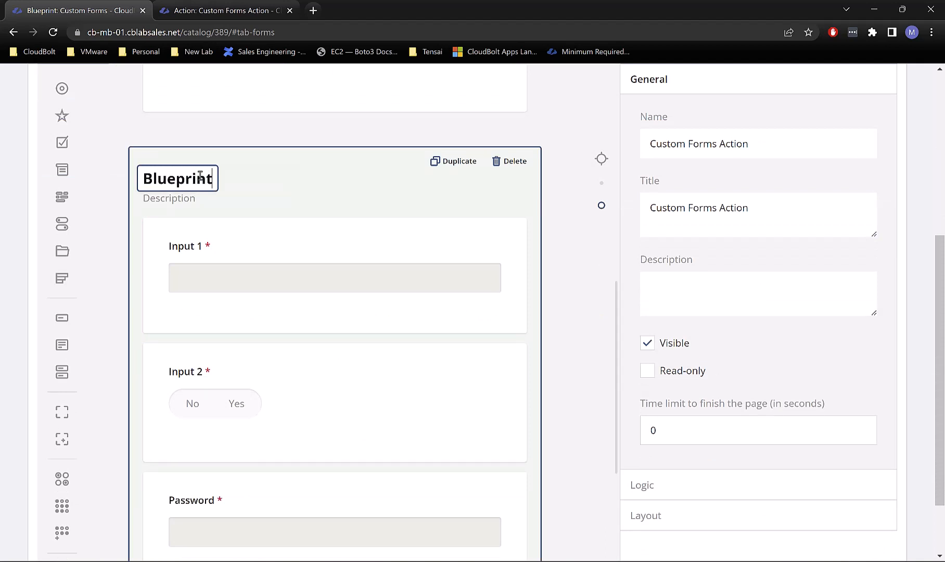
type("Inputs")
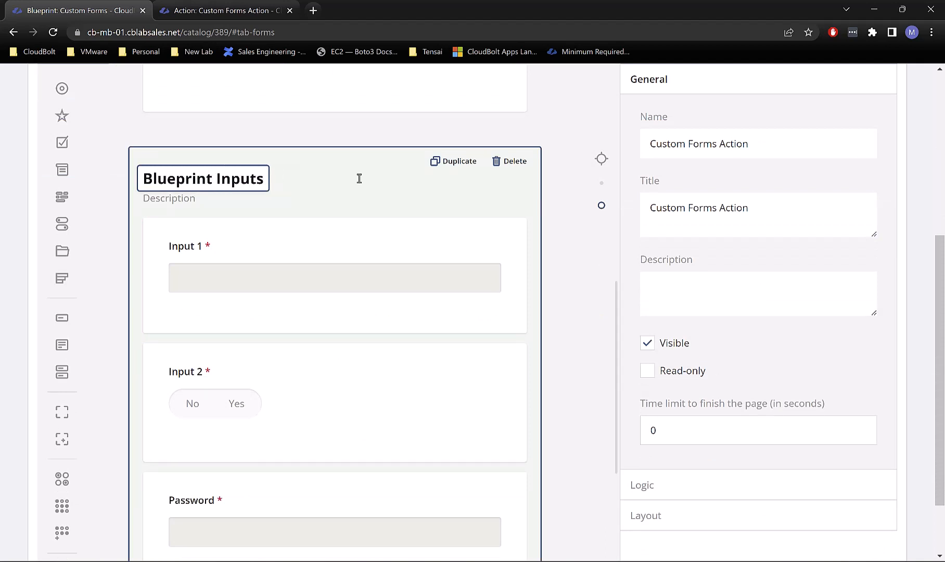
left_click(564, 266)
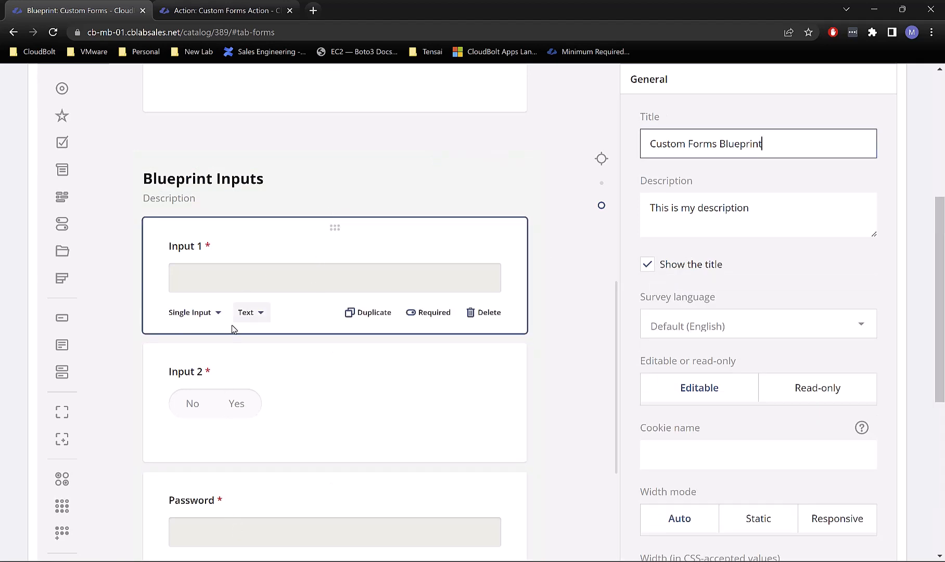
Step: Look over the question types for Input 2 and Input 1, keeping Input 1 as Text
left_click(204, 414)
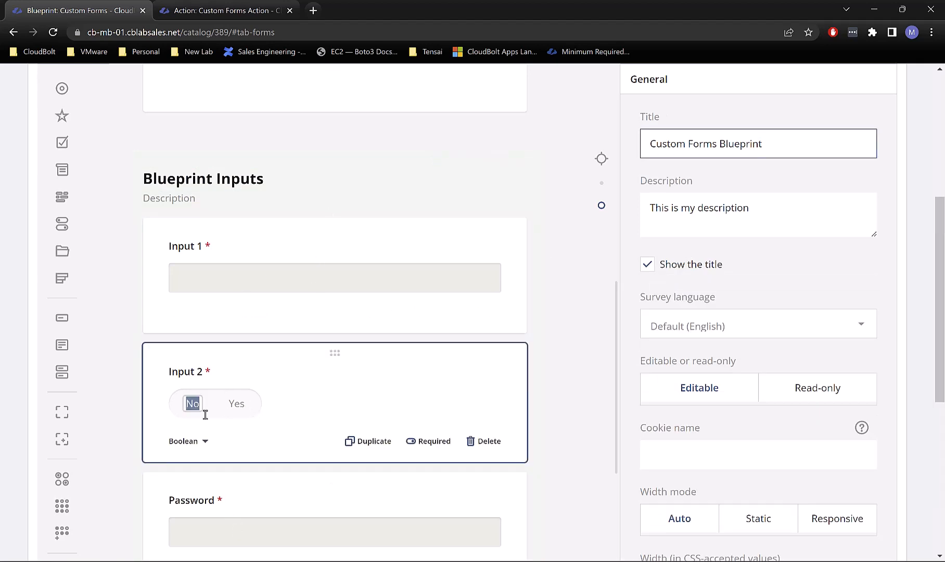
left_click(233, 406)
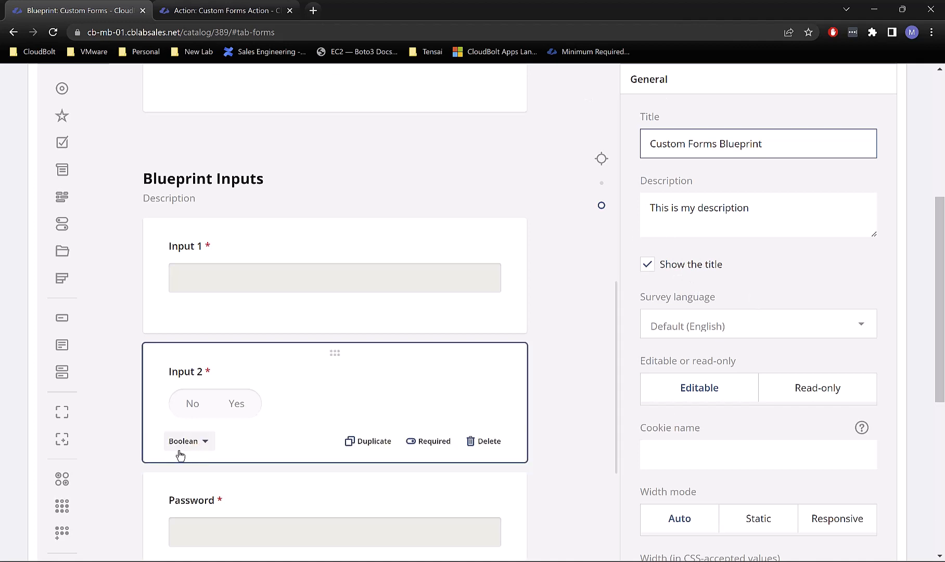
left_click(204, 445)
left_click(204, 445)
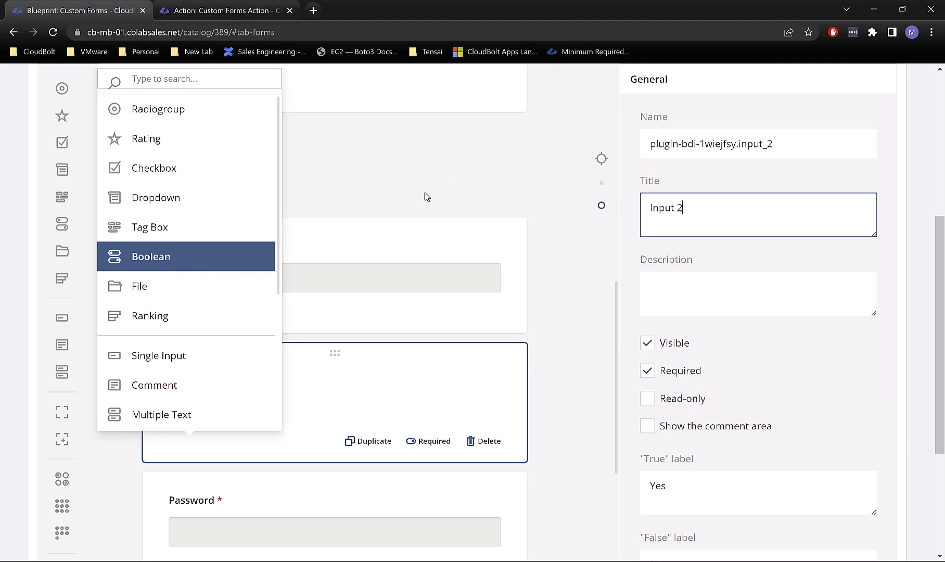
left_click(376, 201)
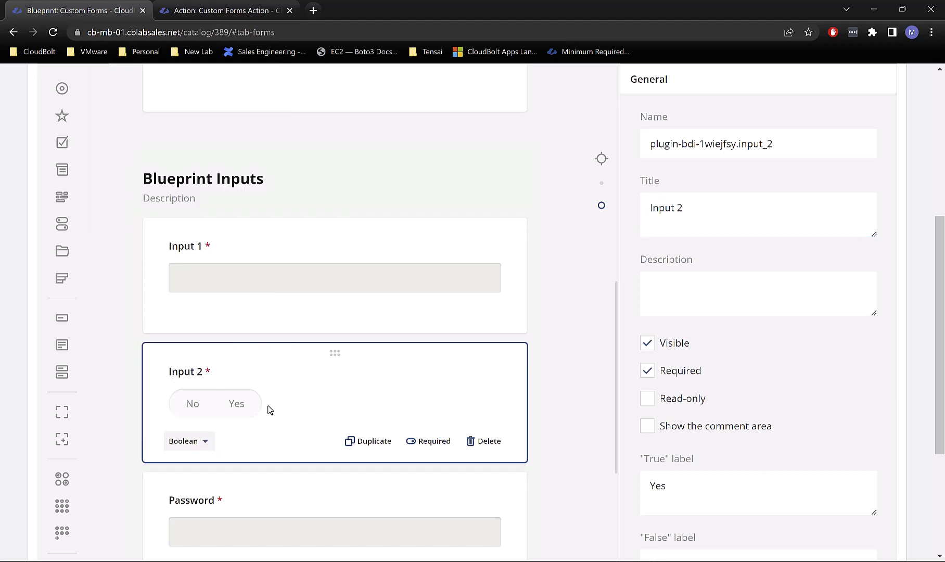
left_click(255, 312)
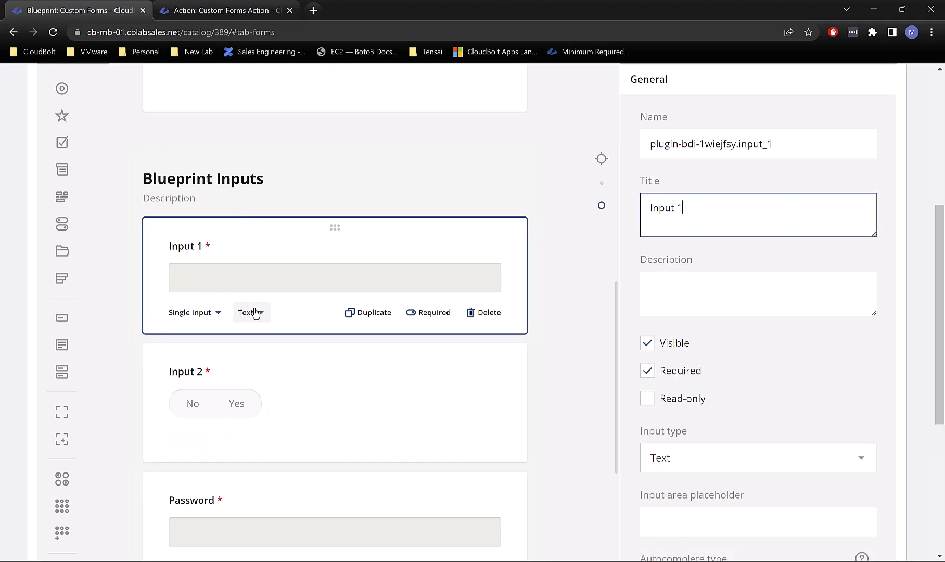
left_click(254, 312)
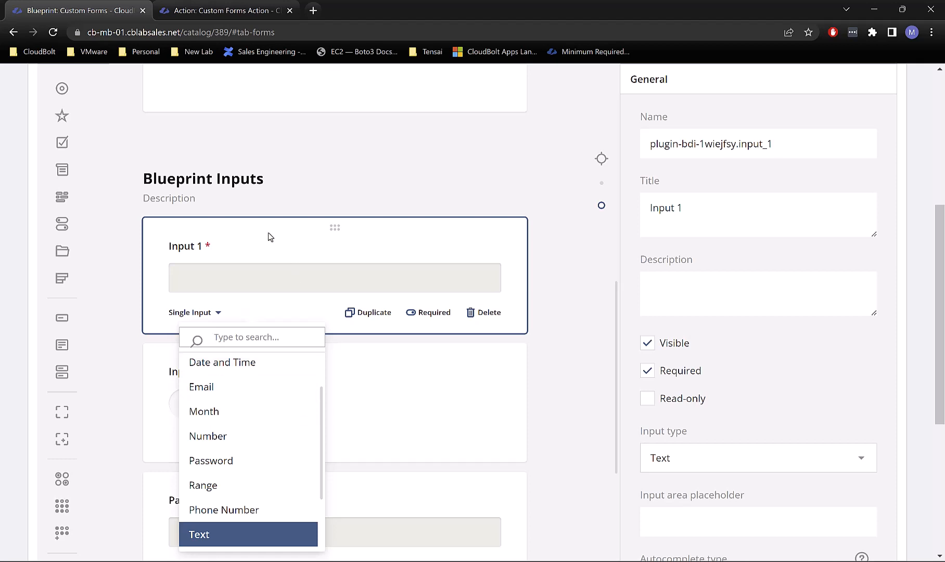
left_click(280, 323)
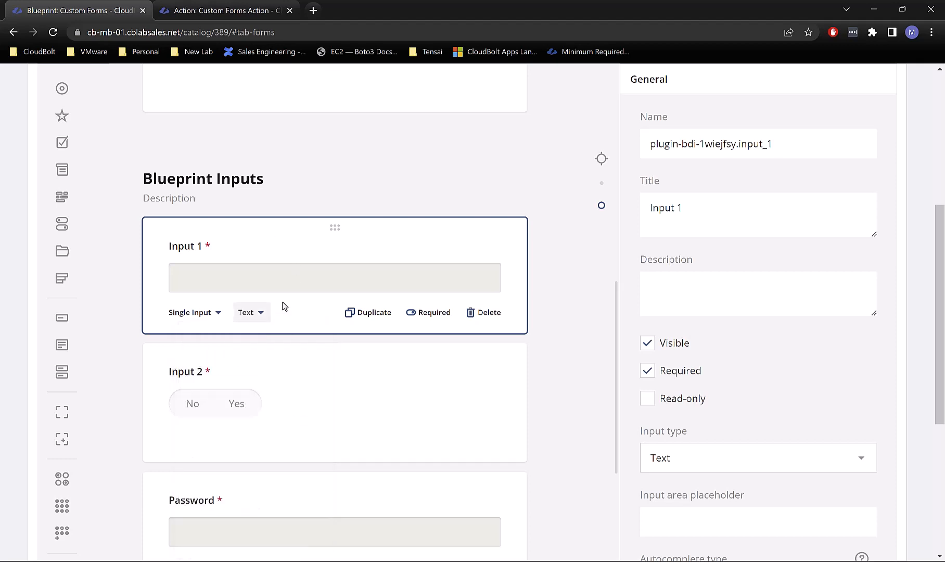
Step: Switch Input 1 to a Dropdown, then change it to a Single Input question
left_click(197, 312)
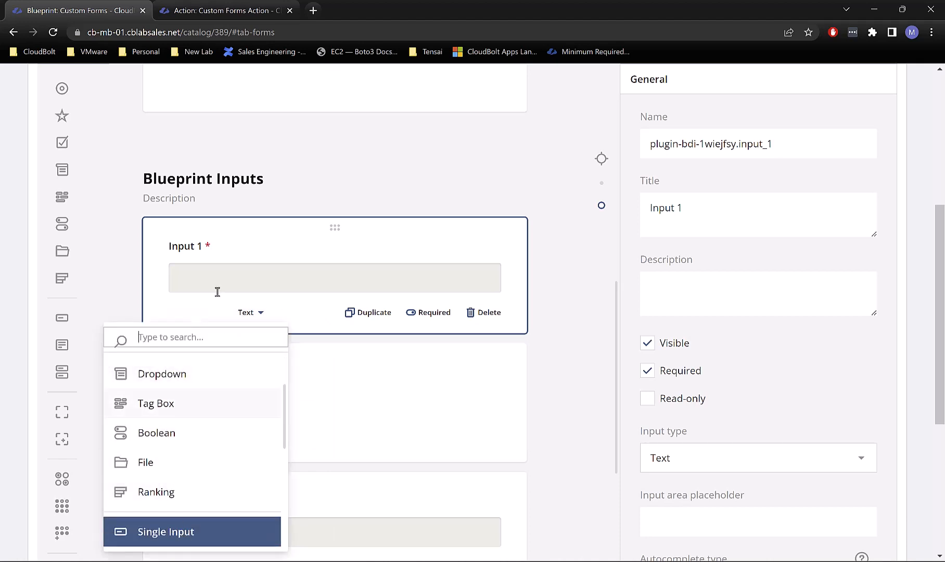
left_click(130, 379)
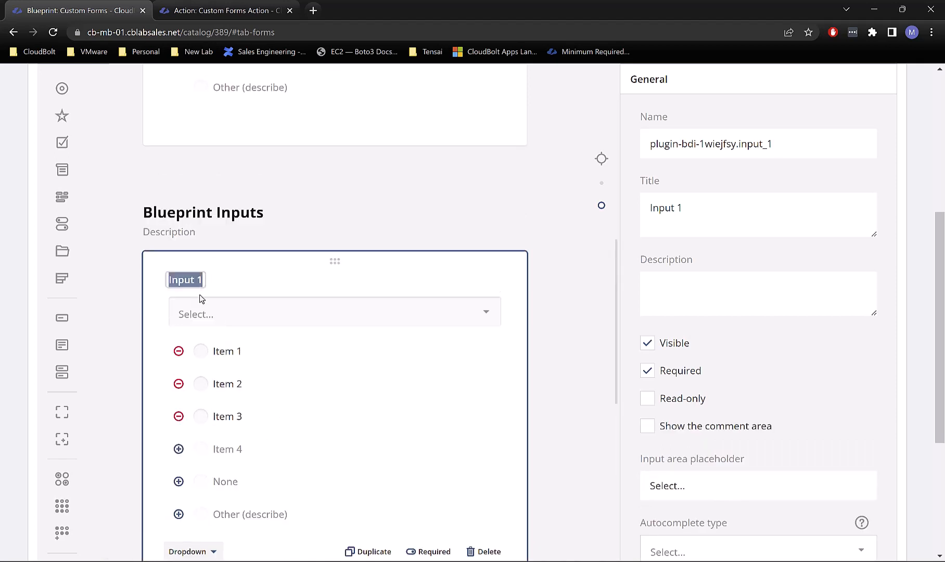
scroll(201, 464, "down", 2)
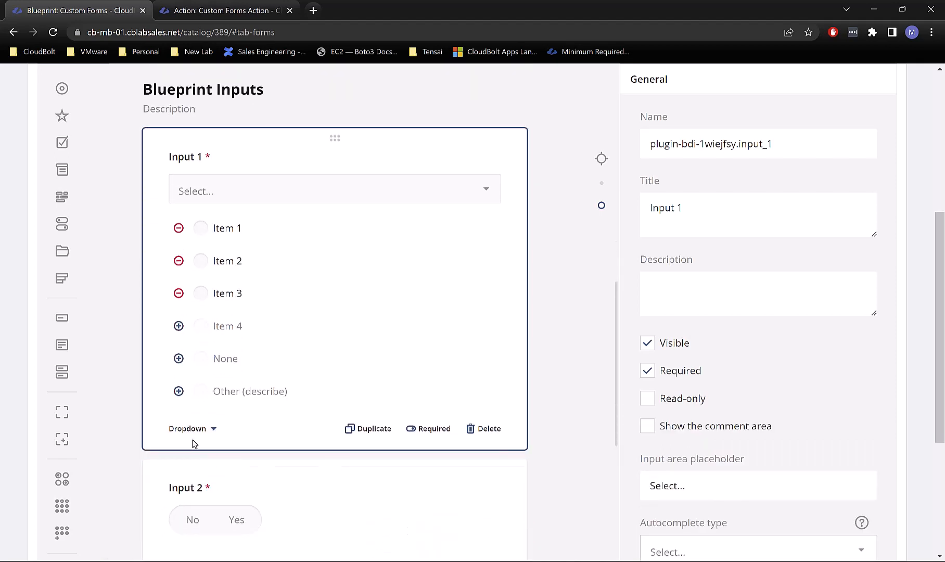
left_click(191, 431)
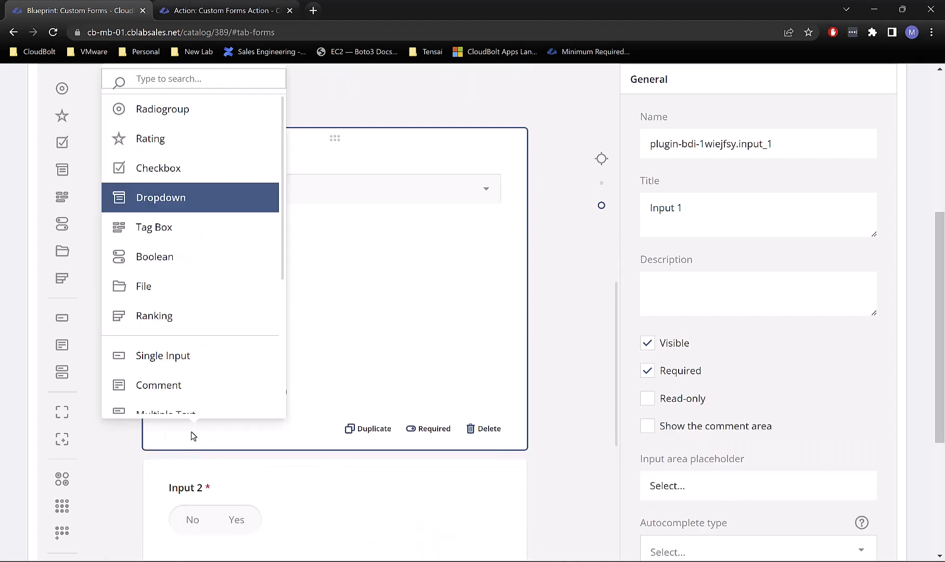
left_click(150, 354)
scroll(466, 251, "down", 2)
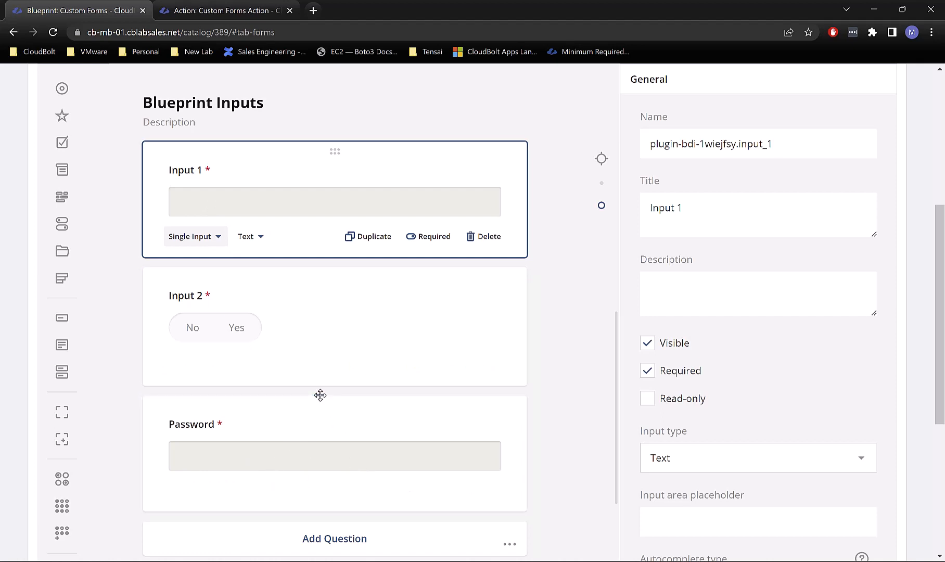
scroll(320, 395, "down", 3)
scroll(321, 399, "up", 1)
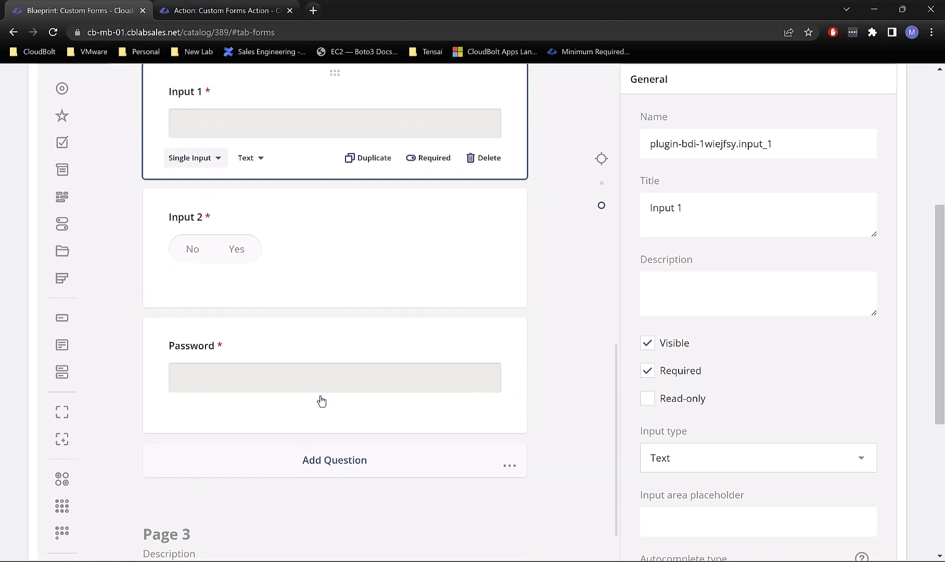
scroll(495, 259, "up", 8)
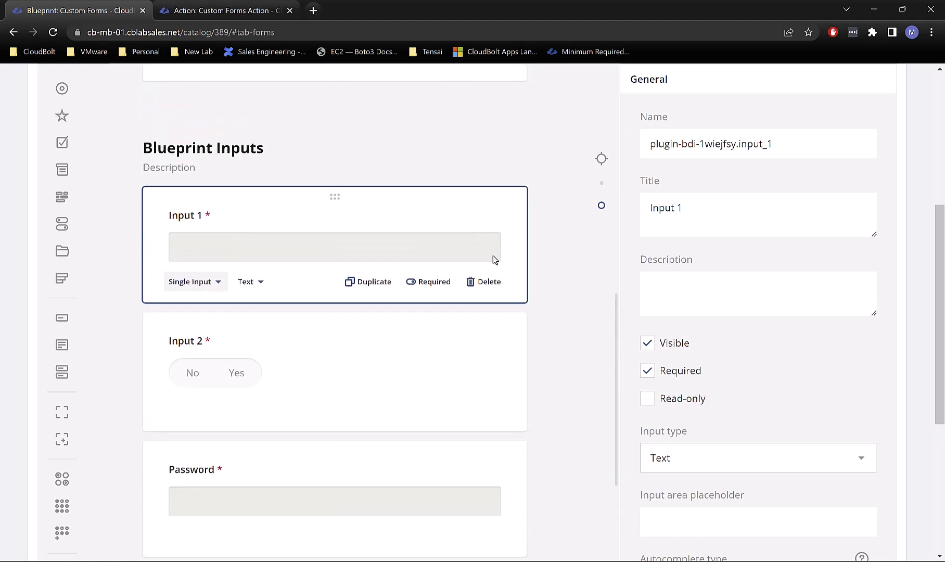
scroll(494, 258, "up", 4)
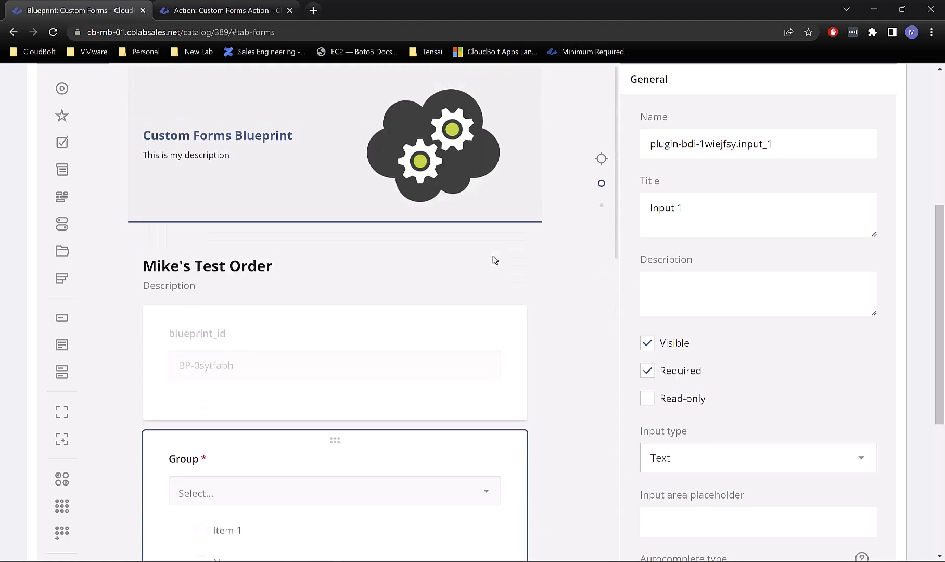
scroll(537, 250, "up", 5)
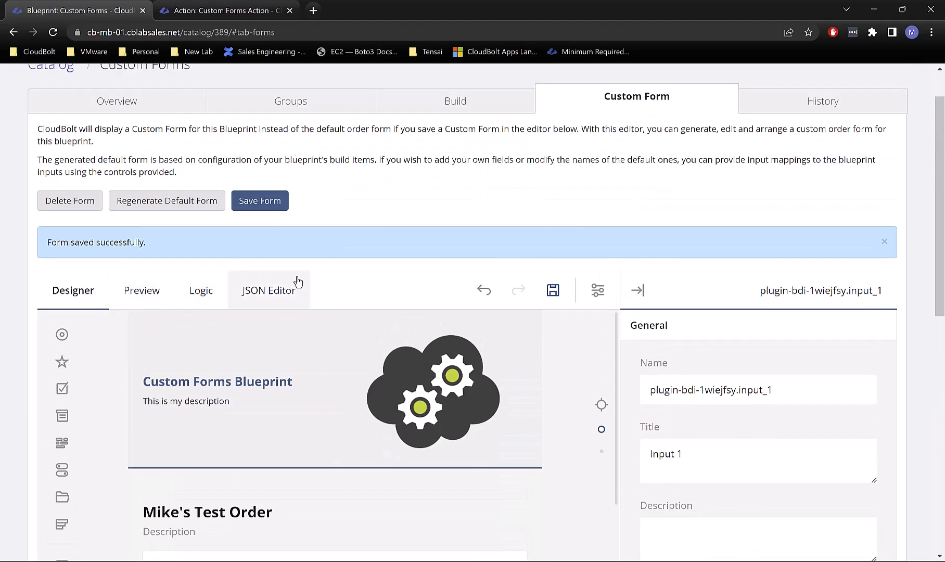
Step: Preview the order form, choose the IT group and continue to Blueprint Inputs
left_click(148, 308)
scroll(316, 383, "down", 4)
left_click(335, 346)
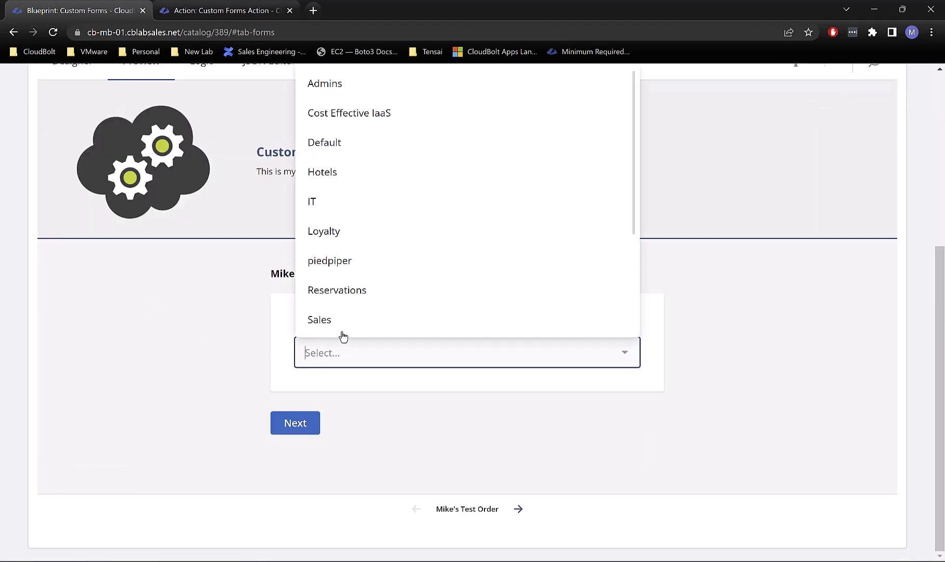
left_click(342, 202)
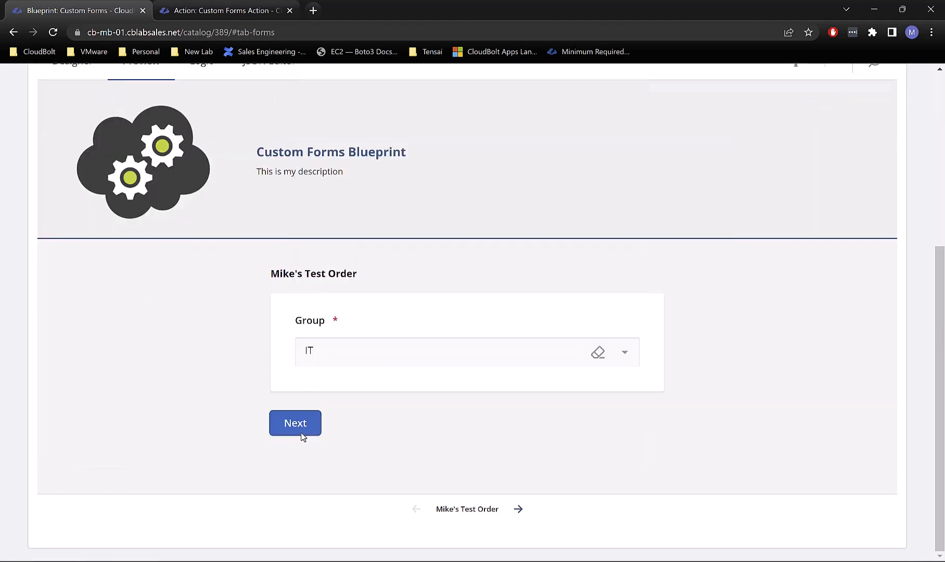
left_click(302, 436)
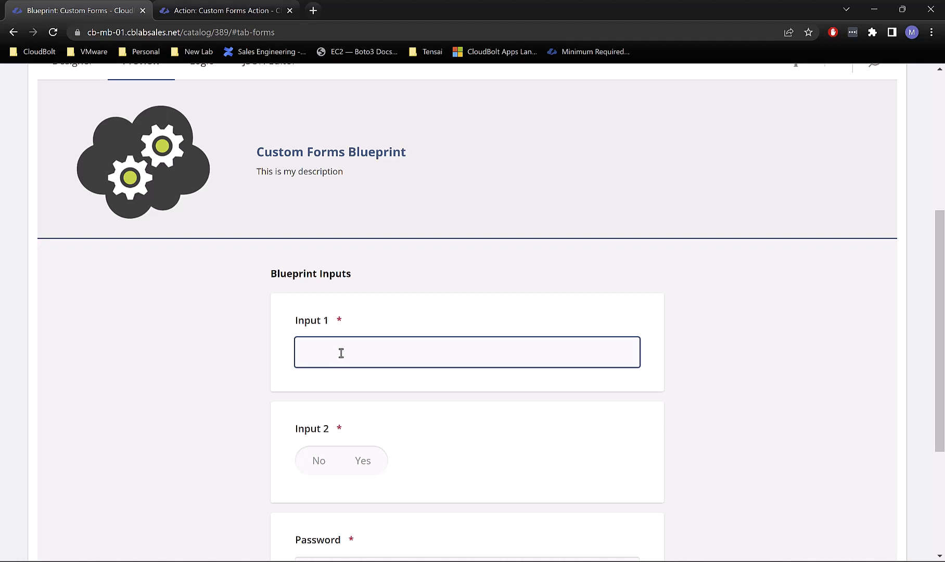
Step: Enter 'dfgfdgdfg' for Input 1, answer Yes for Input 2 and type a password
type("dfgfdgdfg")
scroll(443, 328, "down", 2)
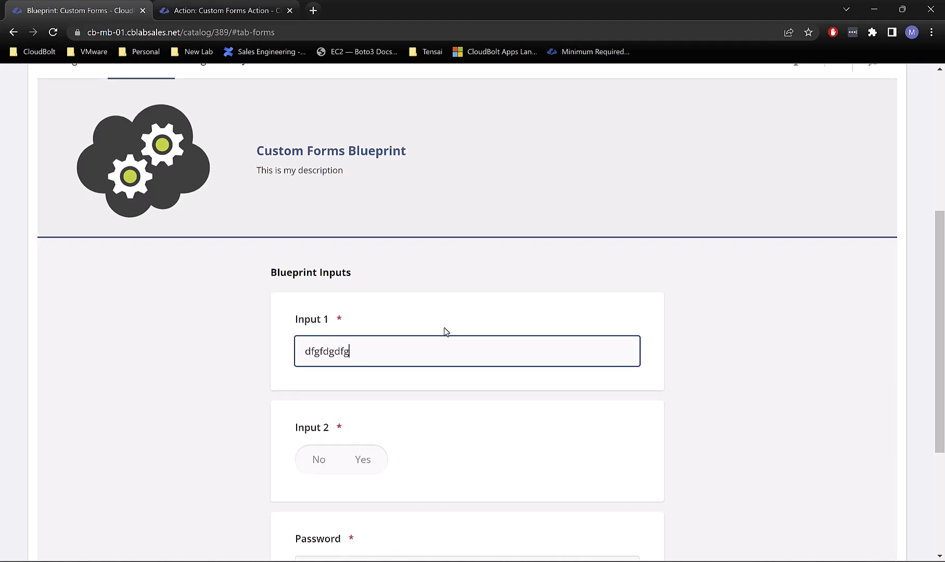
left_click(365, 340)
left_click(359, 457)
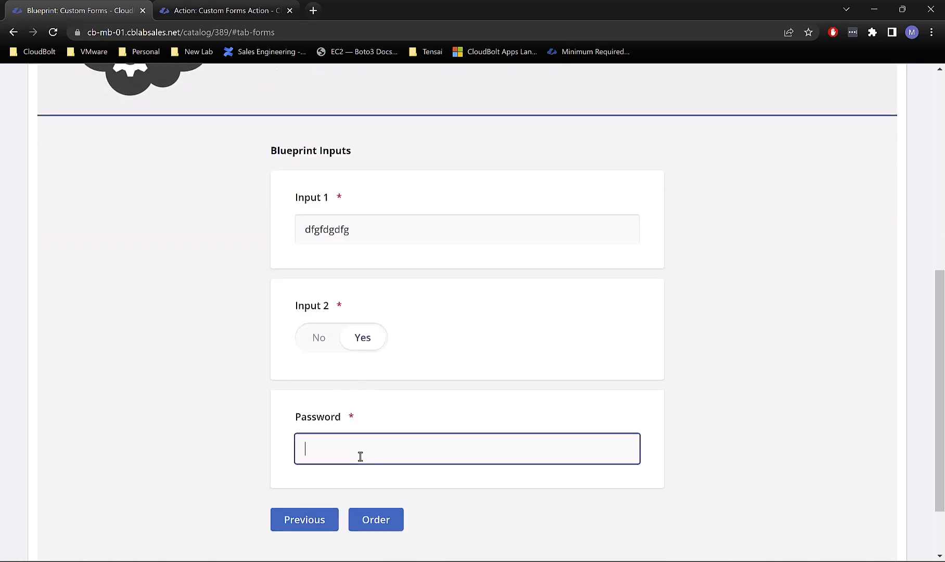
scroll(506, 320, "up", 8)
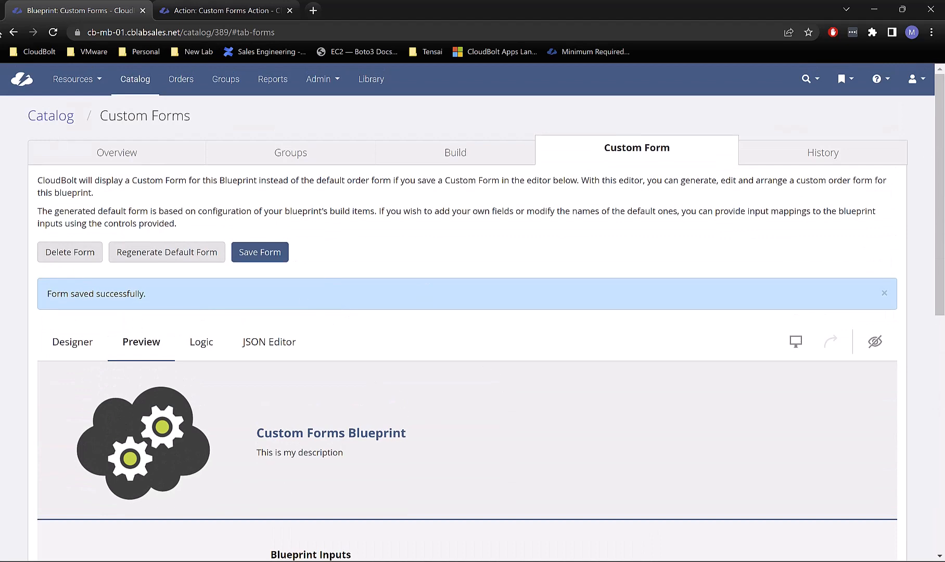
scroll(331, 382, "down", 4)
scroll(361, 438, "down", 5)
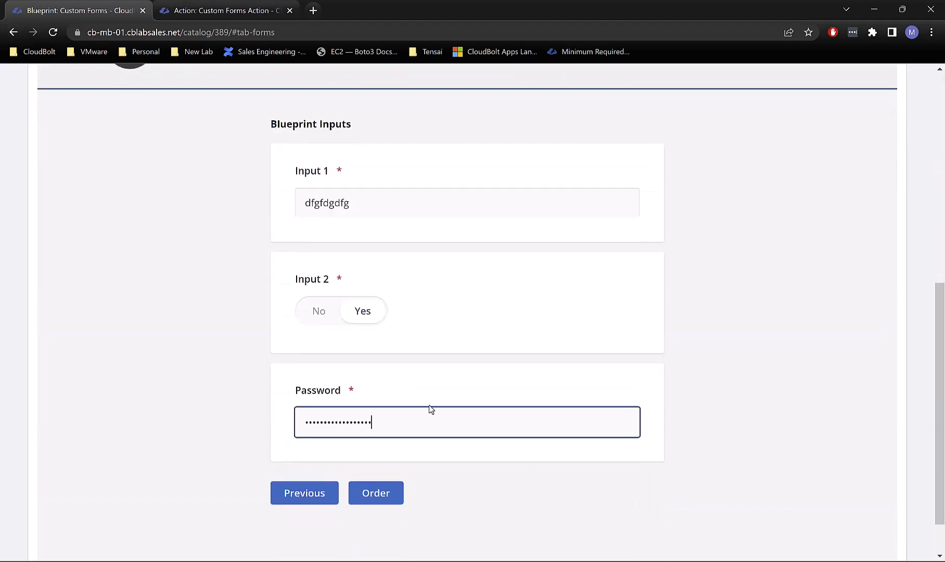
scroll(428, 239, "up", 5)
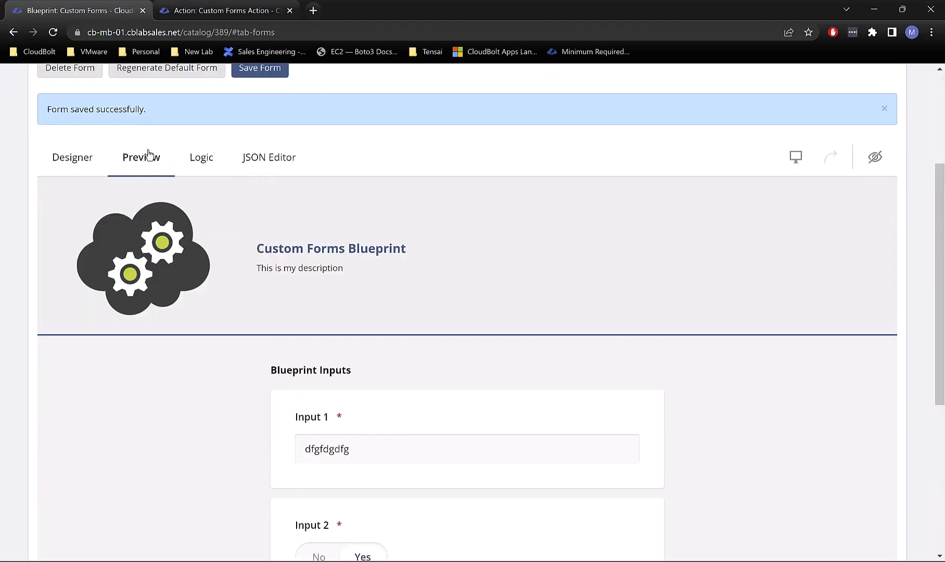
Step: Switch to the Logic tab and scroll its empty list of rules
left_click(204, 168)
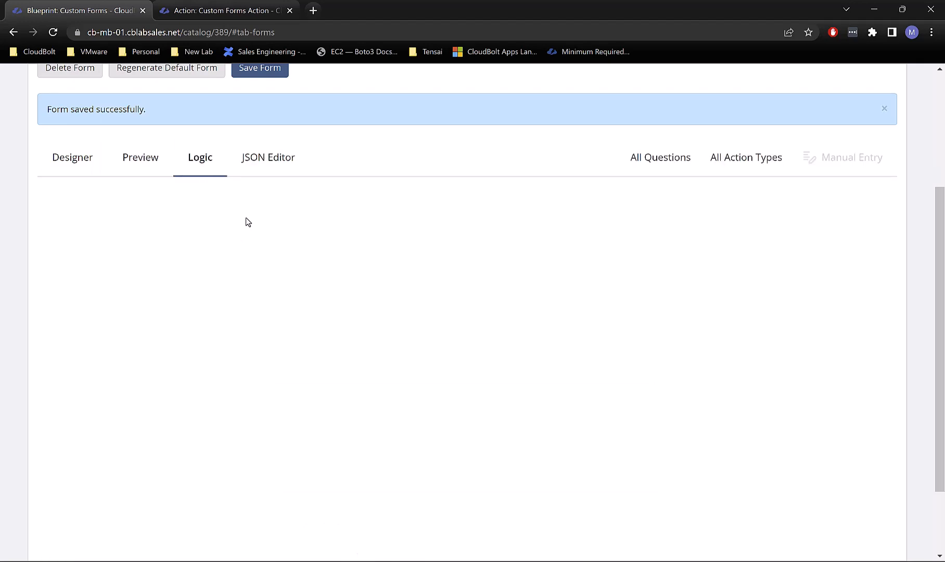
scroll(279, 242, "down", 2)
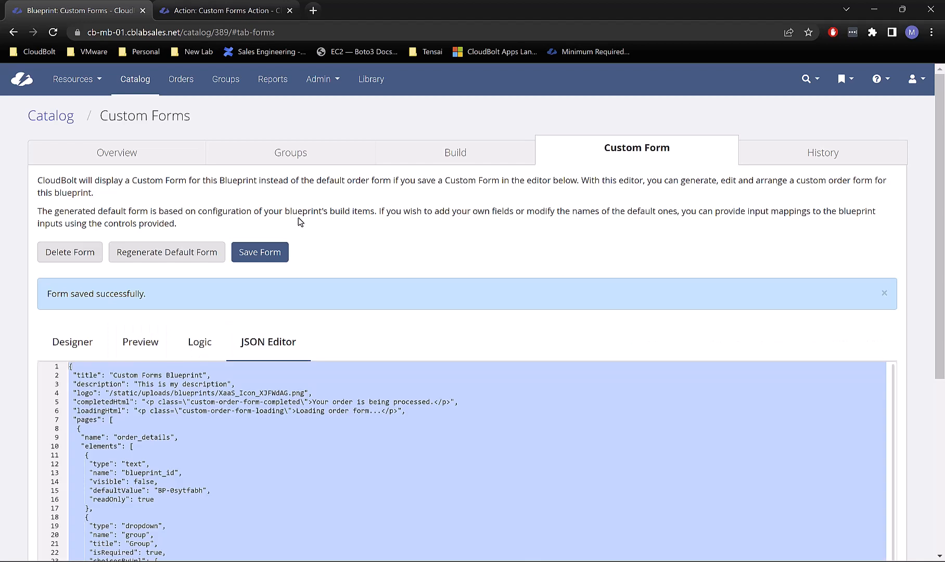
Step: Scroll through the form's JSON definition to the Password entry, then return to the Designer
left_click(431, 384)
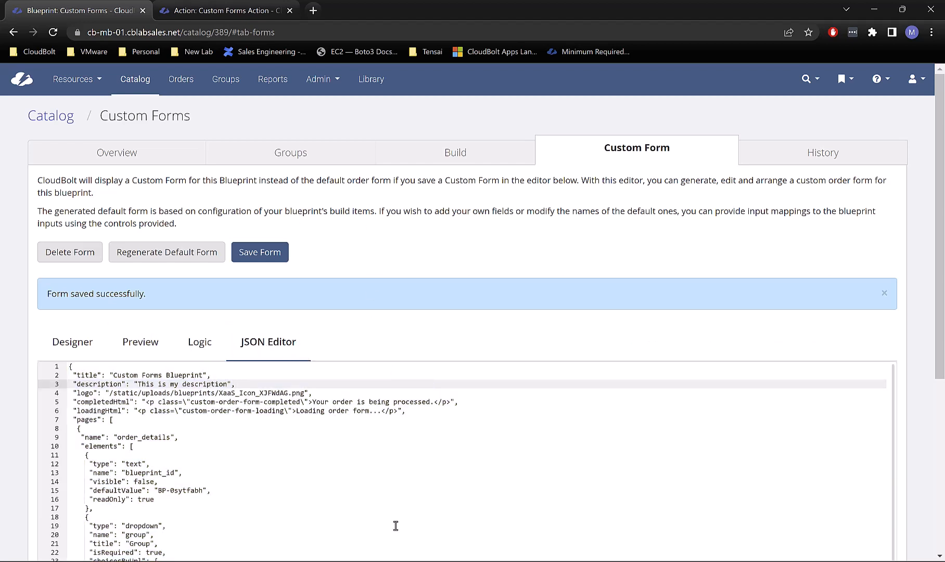
scroll(256, 460, "down", 4)
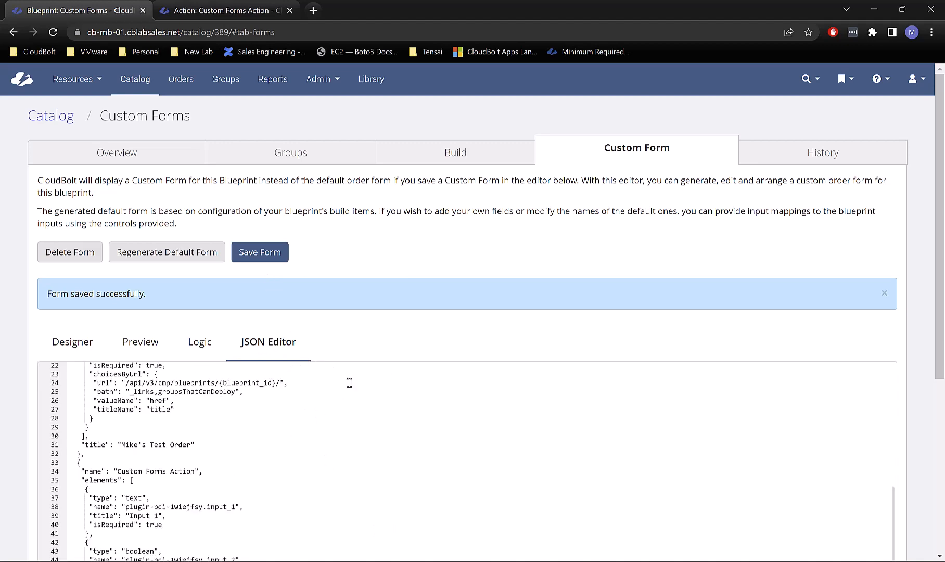
scroll(676, 265, "down", 1)
scroll(430, 413, "down", 2)
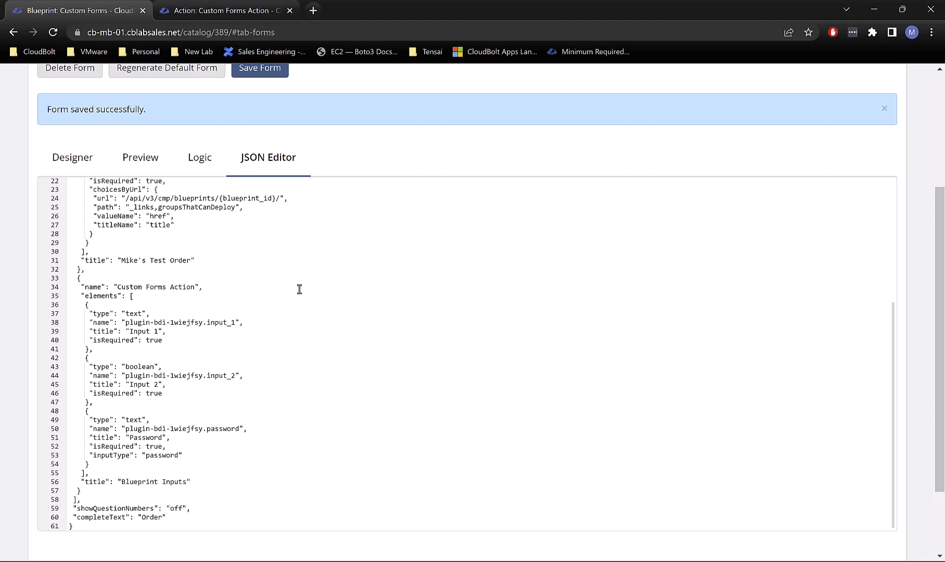
scroll(261, 380, "up", 2)
scroll(261, 380, "up", 2)
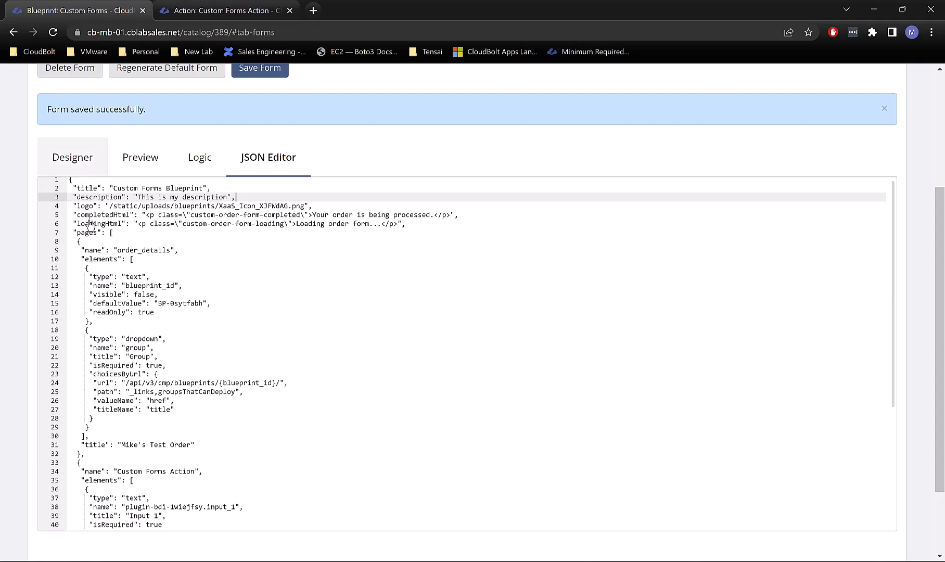
left_click(72, 175)
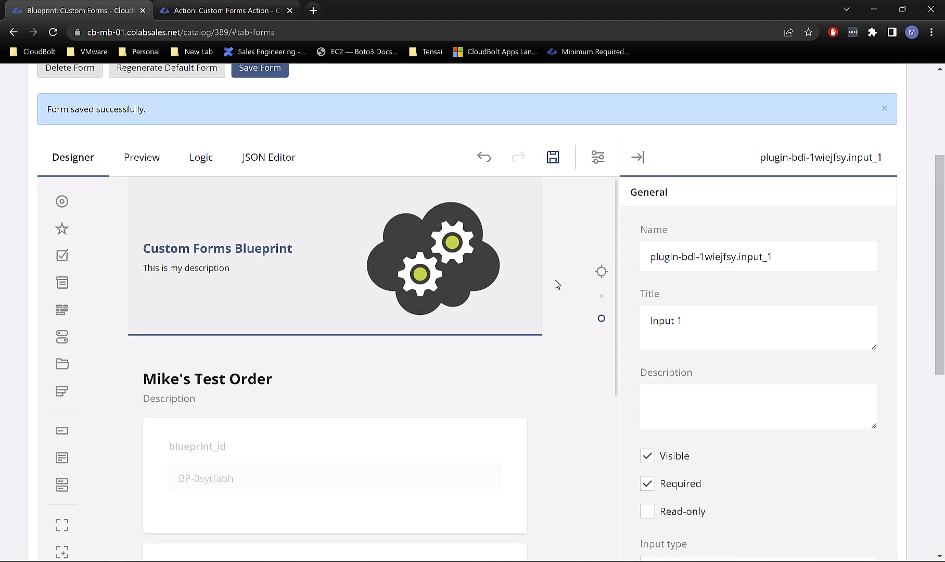
Step: Tick Read-only for Input 1 in its General properties
scroll(557, 284, "down", 10)
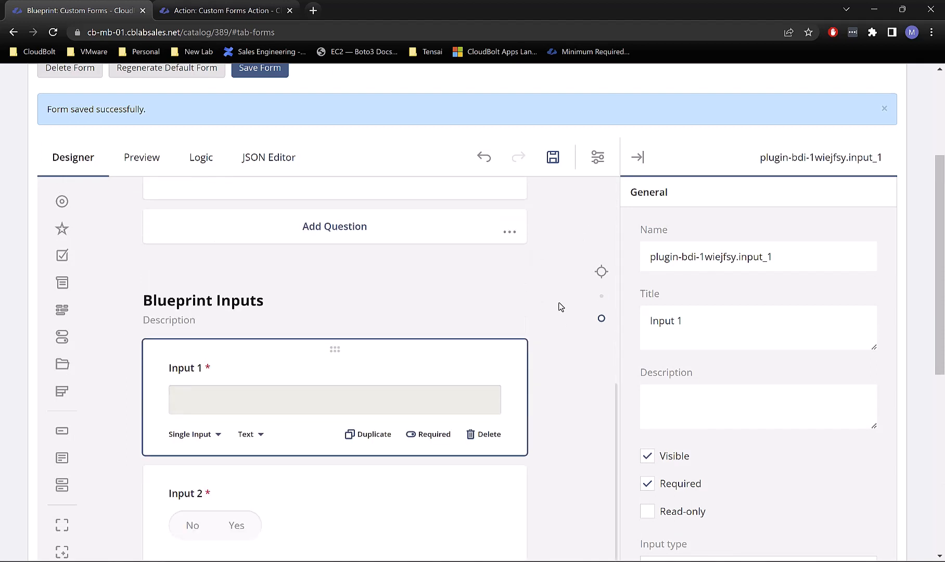
scroll(559, 307, "down", 1)
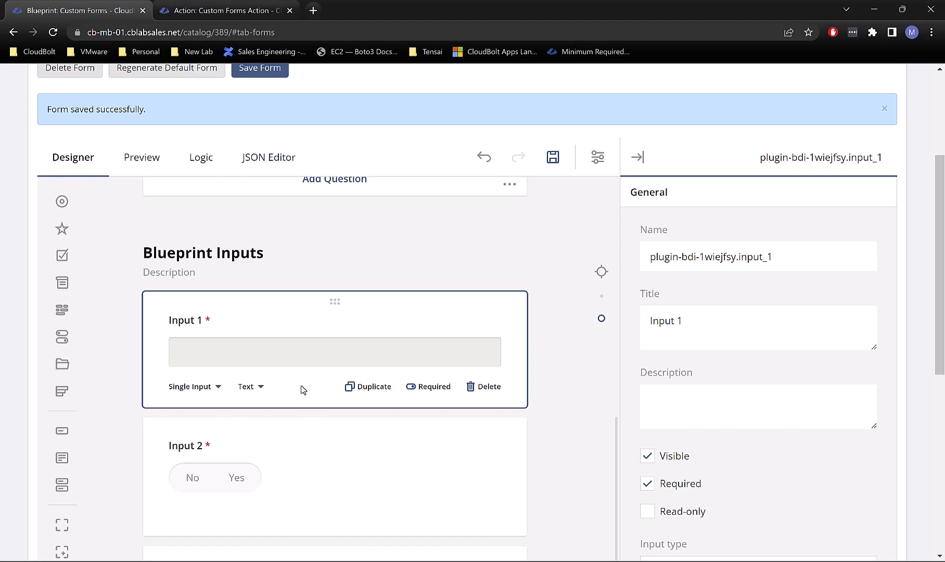
mouse_move(306, 423)
left_click(651, 516)
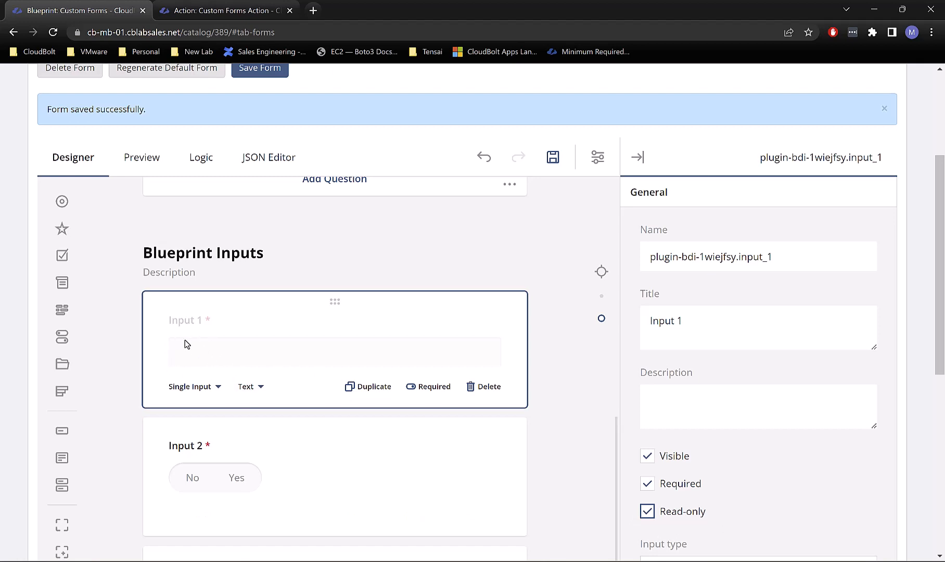
left_click(649, 511)
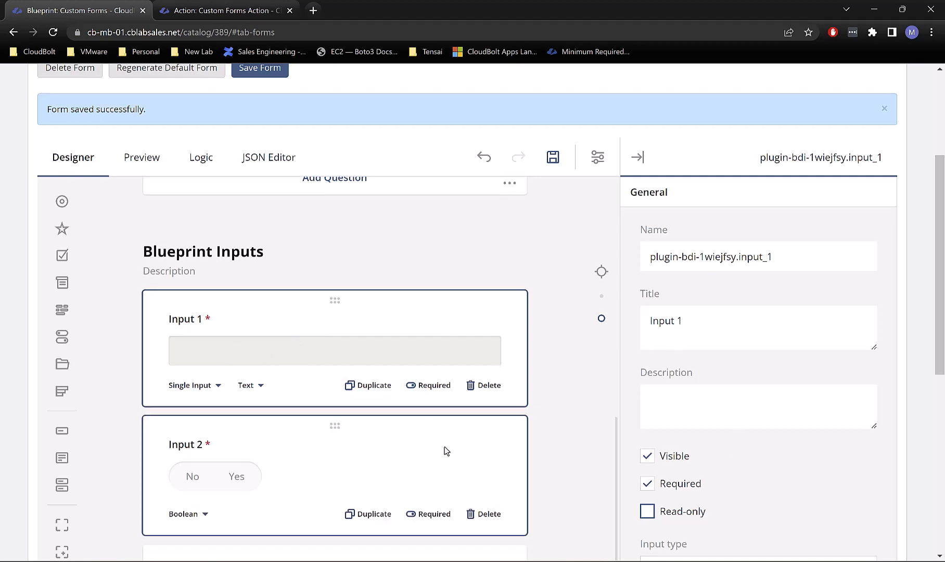
scroll(445, 447, "down", 2)
scroll(416, 434, "up", 1)
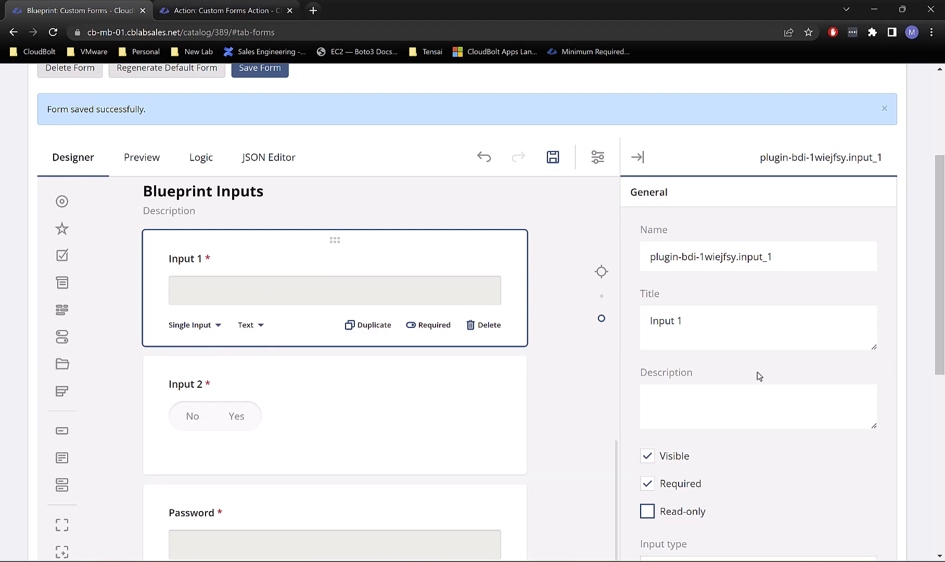
scroll(758, 372, "down", 1)
left_click(647, 449)
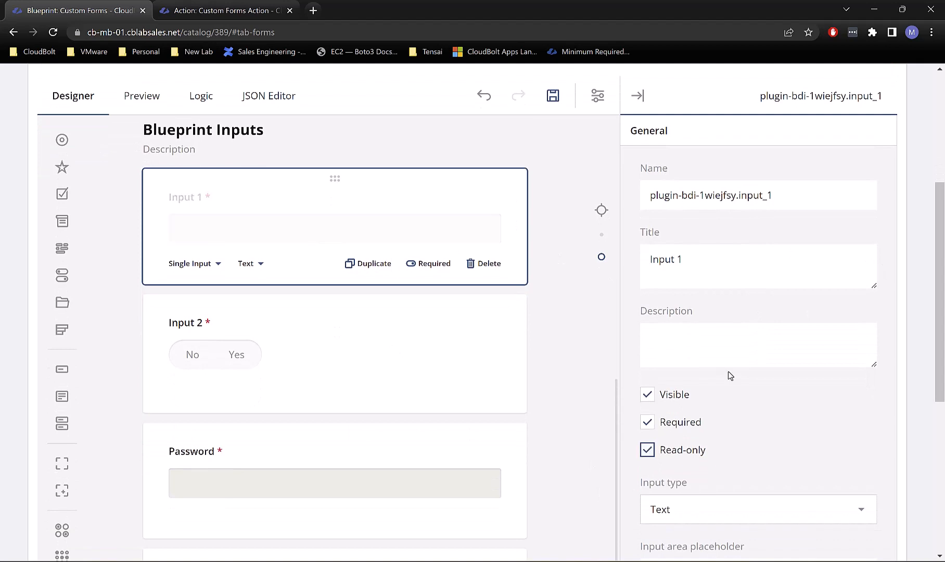
Step: Expand the Data section of Input 1's properties
scroll(729, 373, "down", 5)
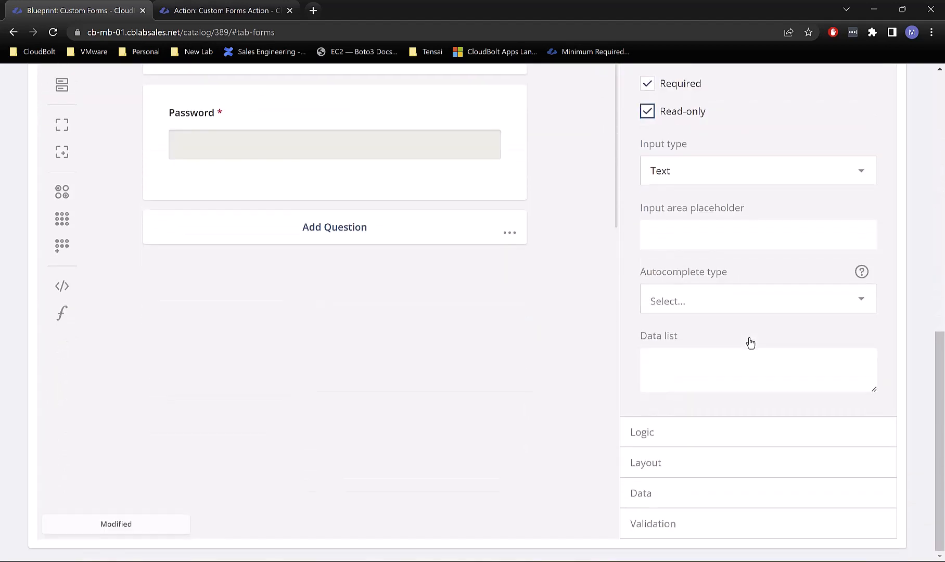
scroll(740, 358, "up", 2)
scroll(740, 359, "down", 2)
left_click(645, 495)
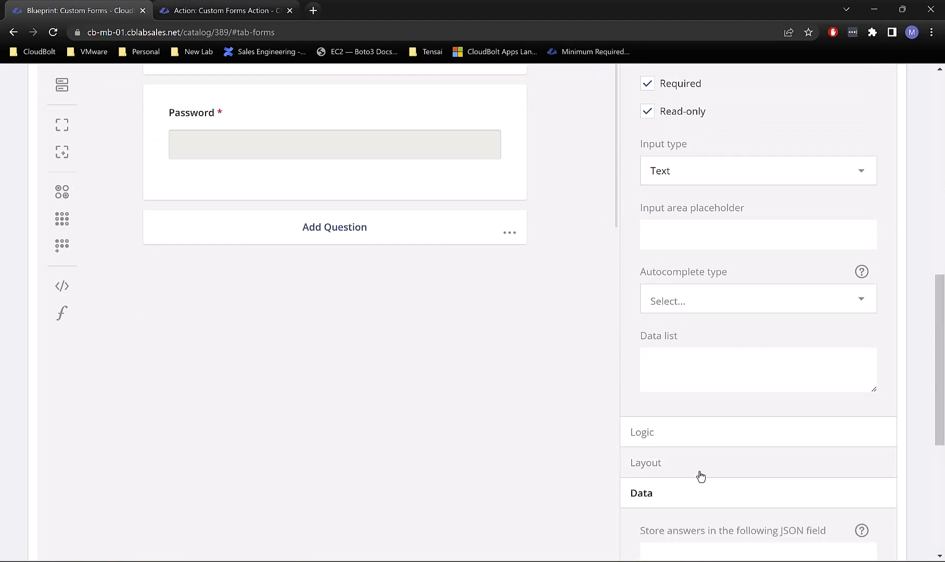
scroll(700, 476, "down", 4)
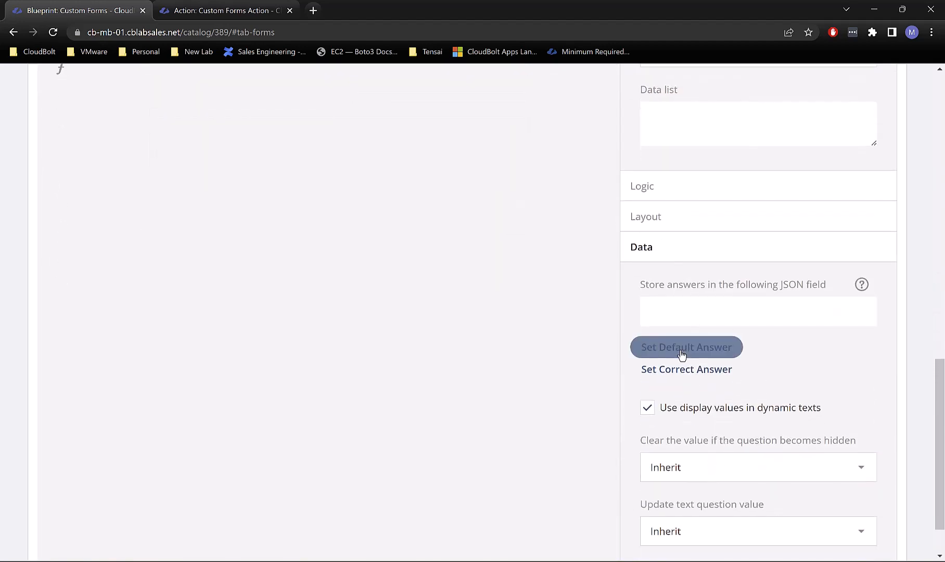
Step: Give Input 1 the default answer Test 1 and apply it
left_click(681, 352)
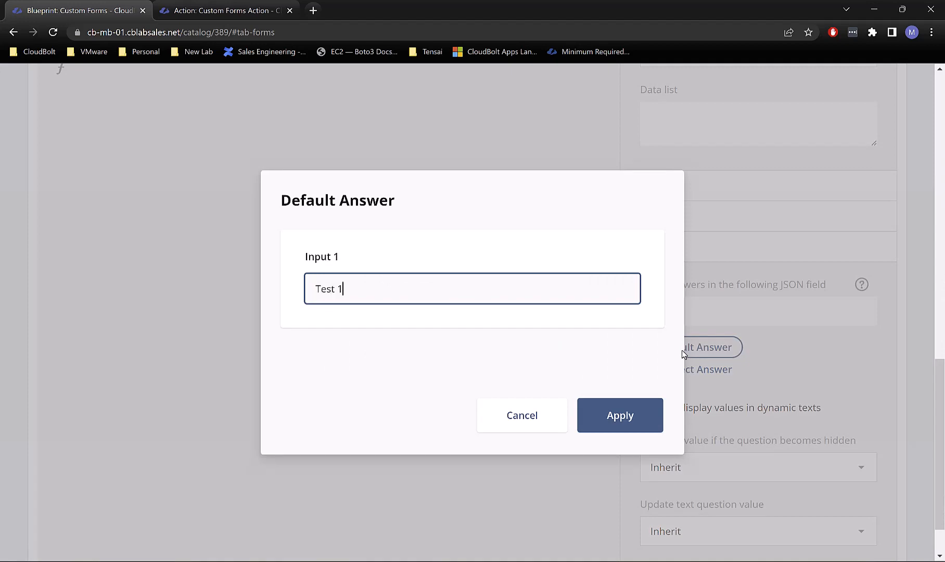
left_click(641, 421)
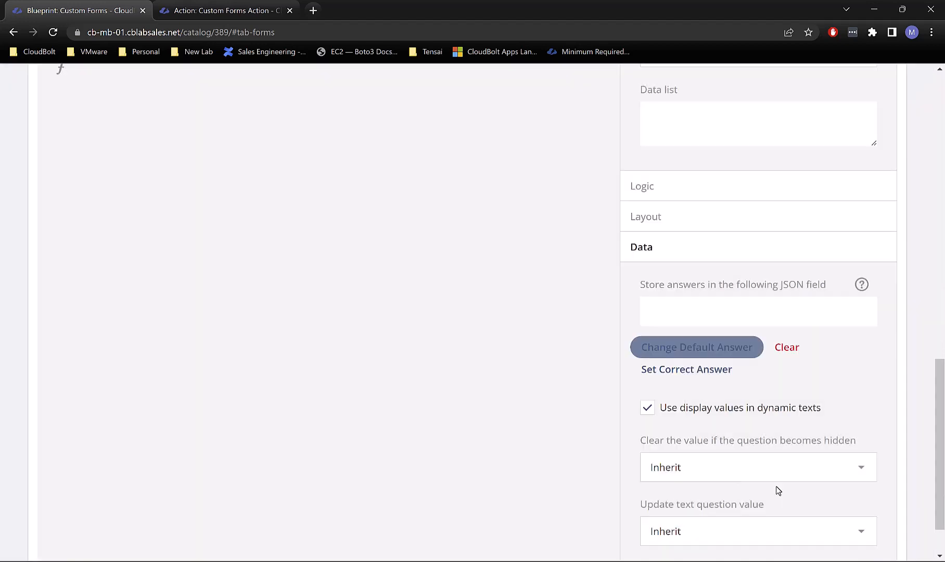
scroll(609, 353, "up", 14)
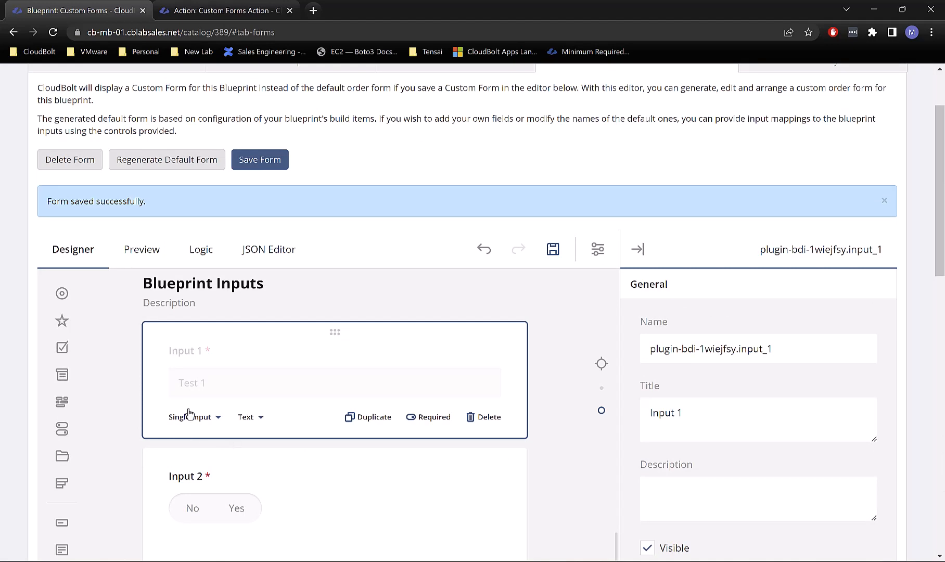
Step: Preview the order form, choose the IT group, and advance to the Blueprint Inputs page
left_click(150, 261)
scroll(390, 421, "down", 4)
left_click(342, 364)
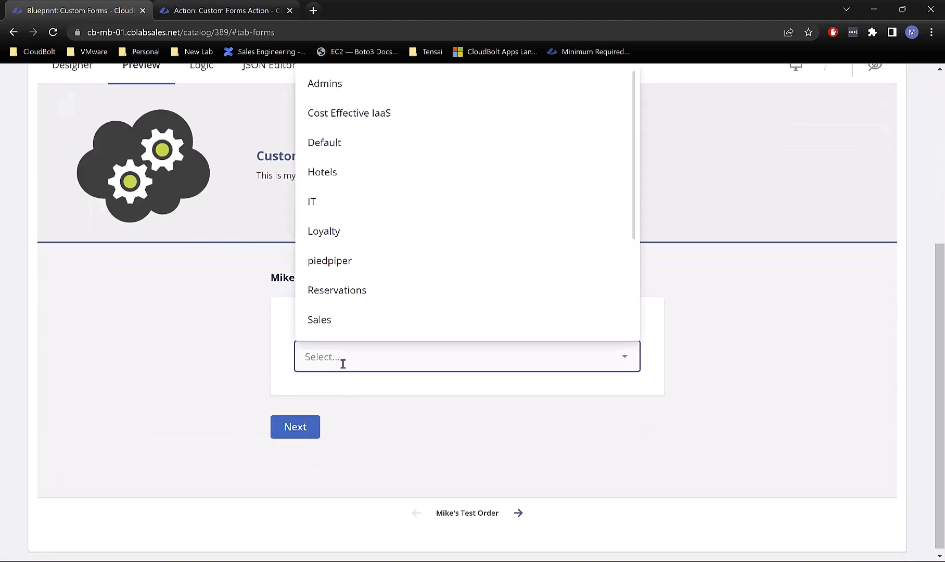
left_click(333, 206)
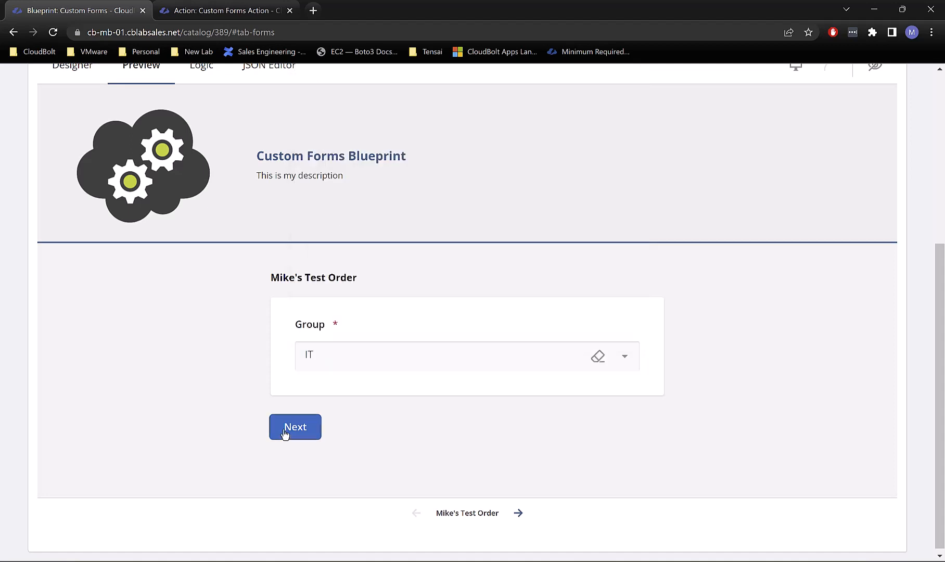
left_click(285, 428)
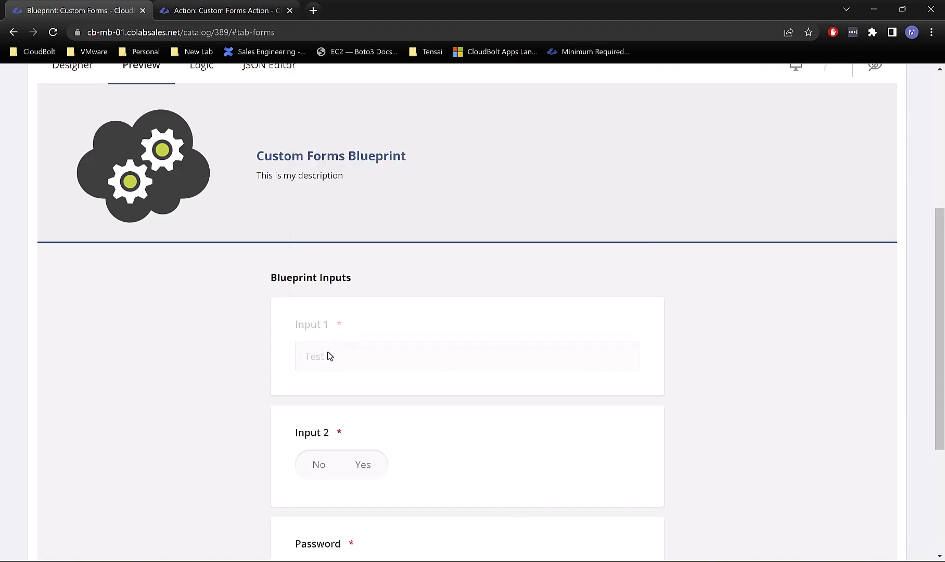
Step: Check Input 1's prefilled Test 1 text, then go back and stay on the page
left_click_drag(349, 358, 316, 330)
left_click(327, 390)
left_click(10, 34)
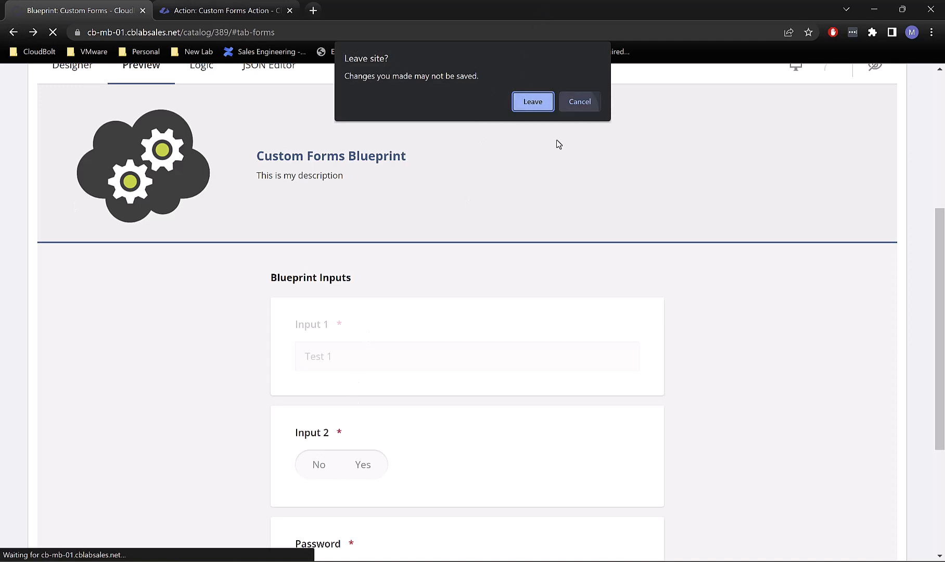
key("Escape")
scroll(375, 278, "up", 3)
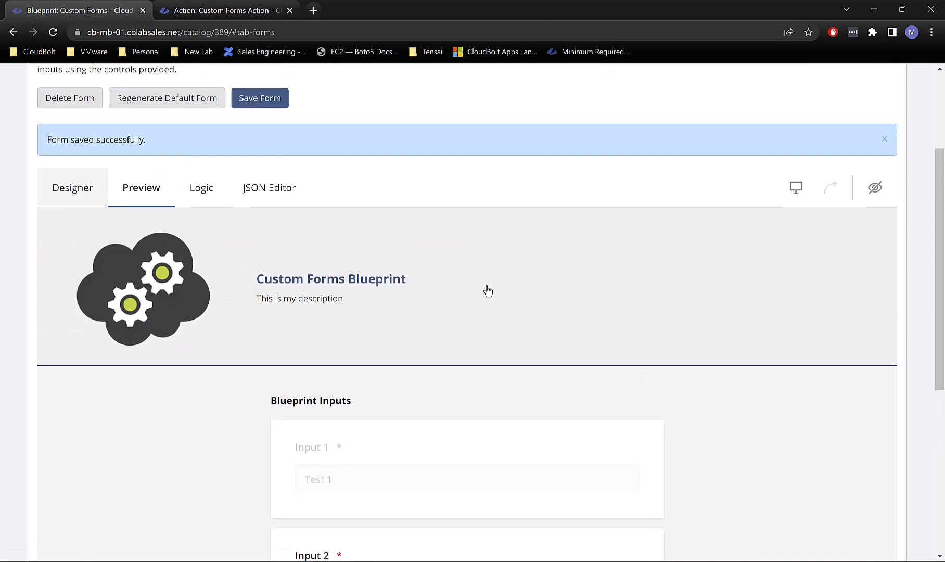
Step: Drag Input 1 onto the Mike's Test Order page below Group and preview the form
scroll(432, 419, "down", 10)
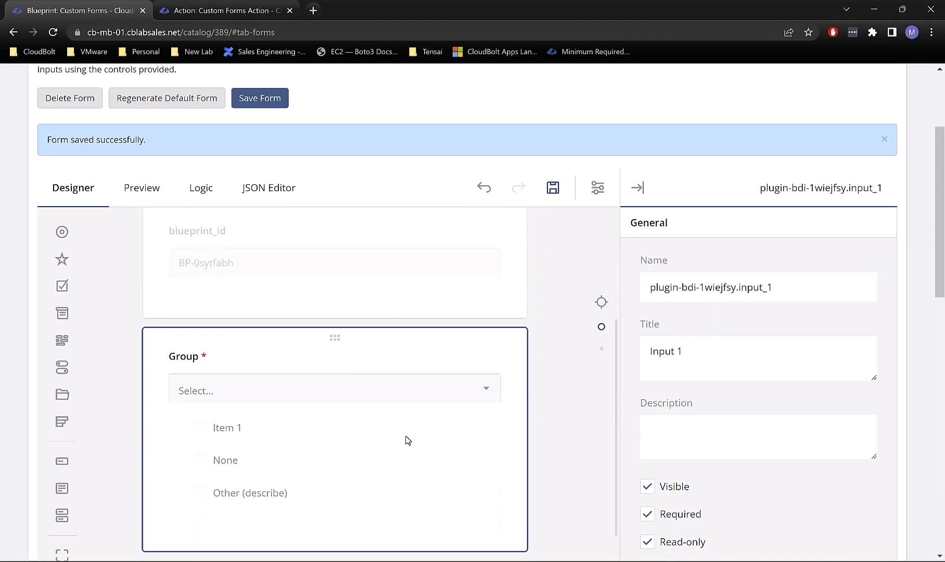
scroll(407, 439, "down", 2)
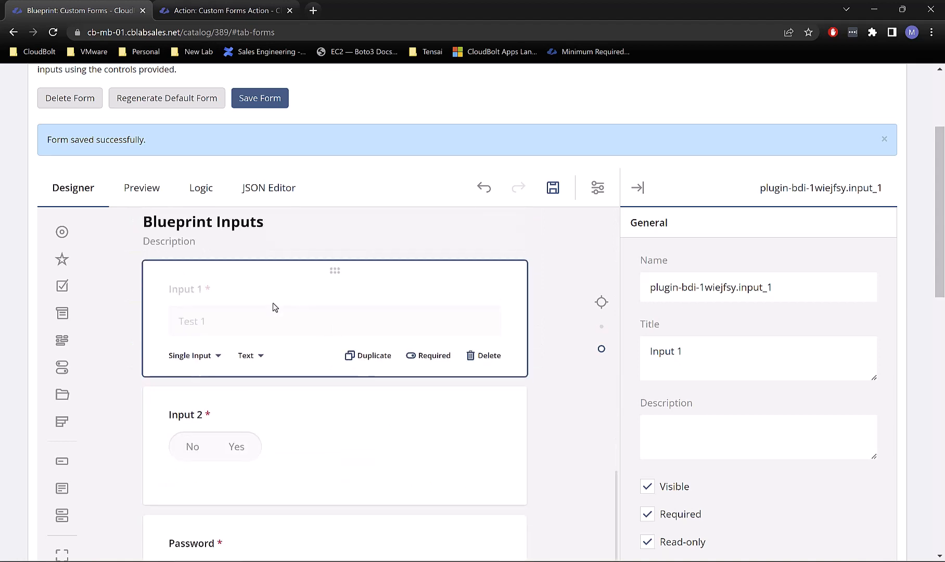
left_click_drag(332, 270, 250, 375)
left_click_drag(240, 372, 242, 373)
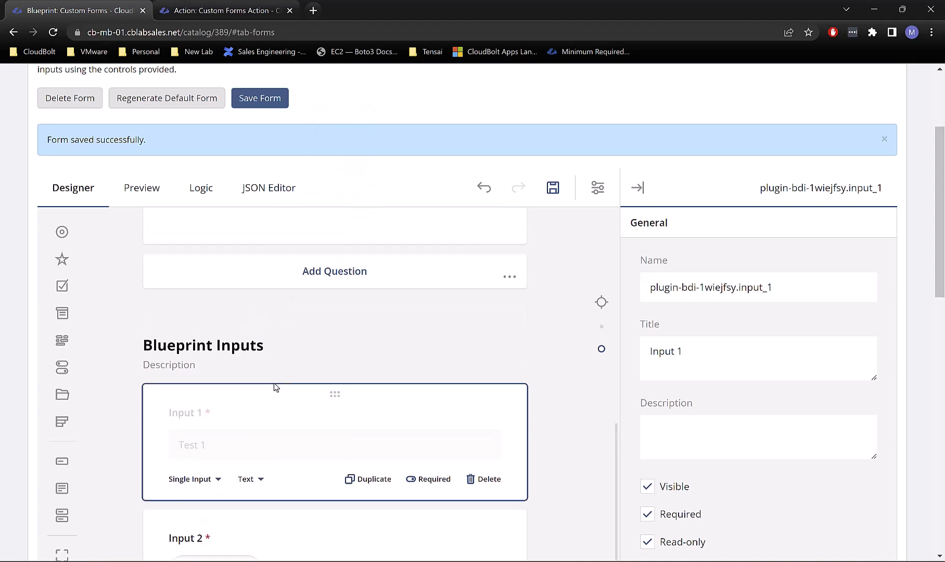
scroll(342, 480, "up", 3)
left_click_drag(334, 526, 313, 369)
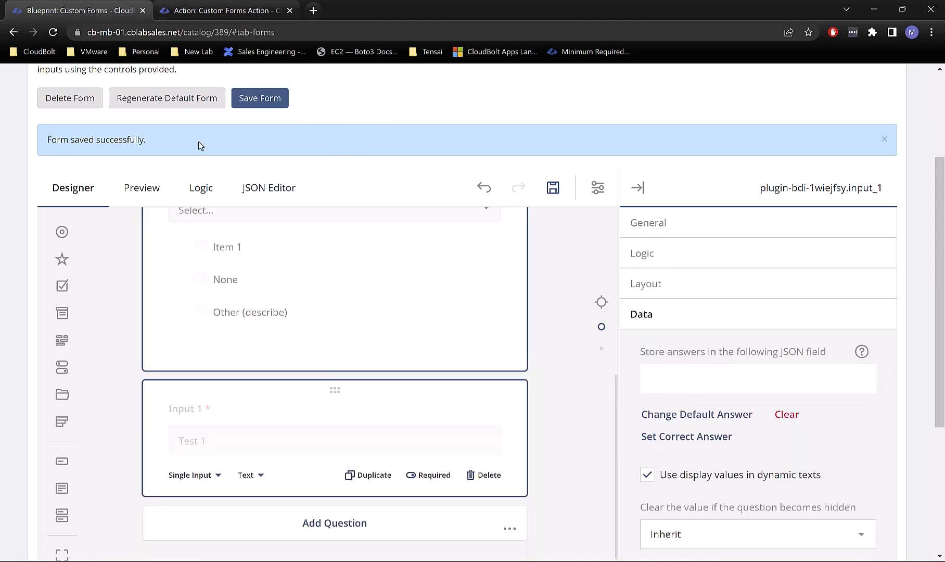
left_click(147, 201)
scroll(344, 369, "down", 4)
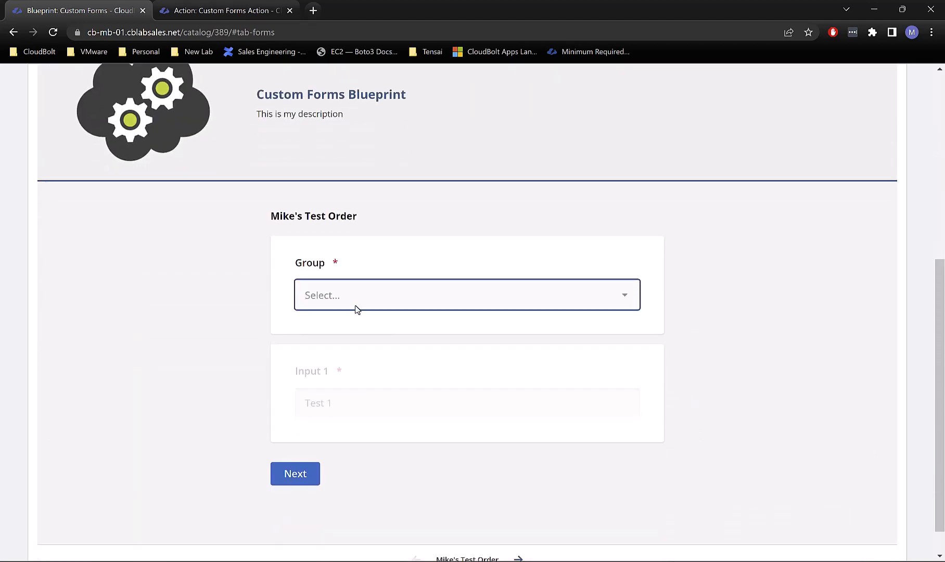
Step: Choose IT as the group, view the Blueprint Inputs page, and return to page one
left_click(355, 309)
left_click(356, 450)
left_click(307, 474)
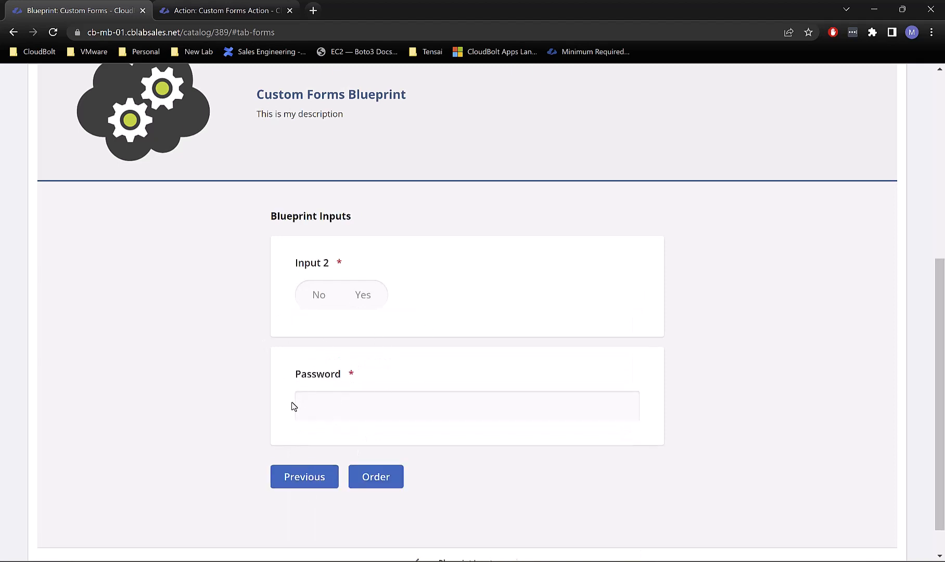
left_click(303, 482)
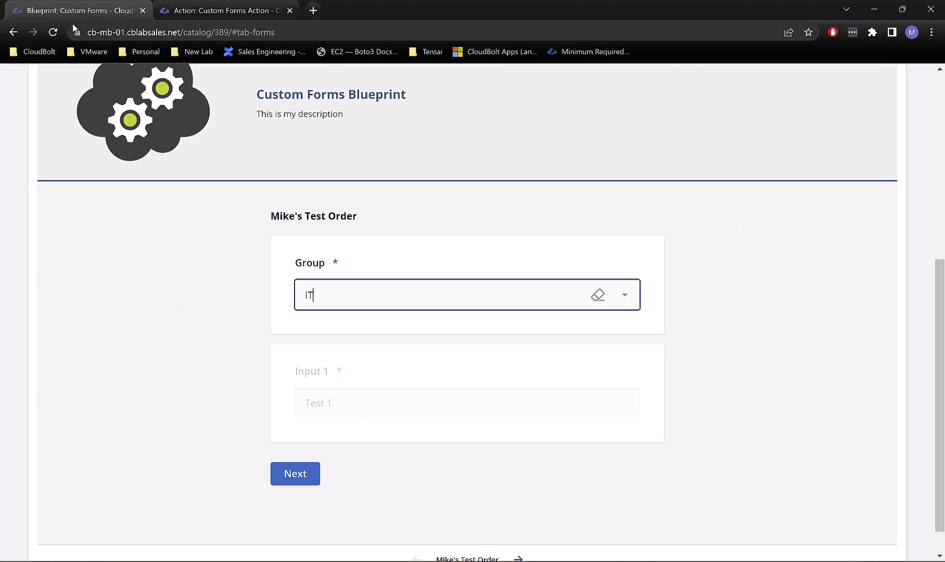
scroll(133, 226, "up", 3)
Step: Drag Input 1 back into Blueprint Inputs, directly above Input 2
left_click(60, 122)
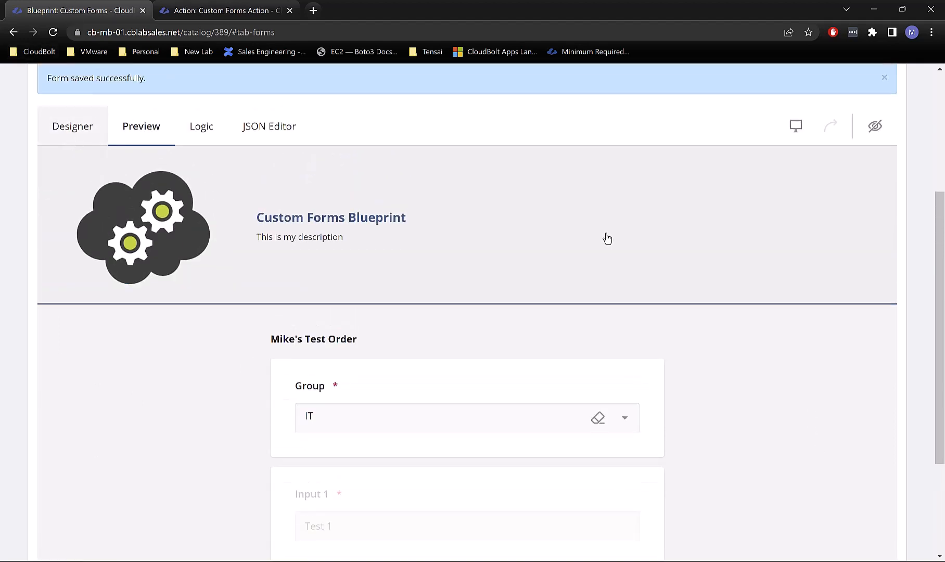
scroll(446, 389, "down", 3)
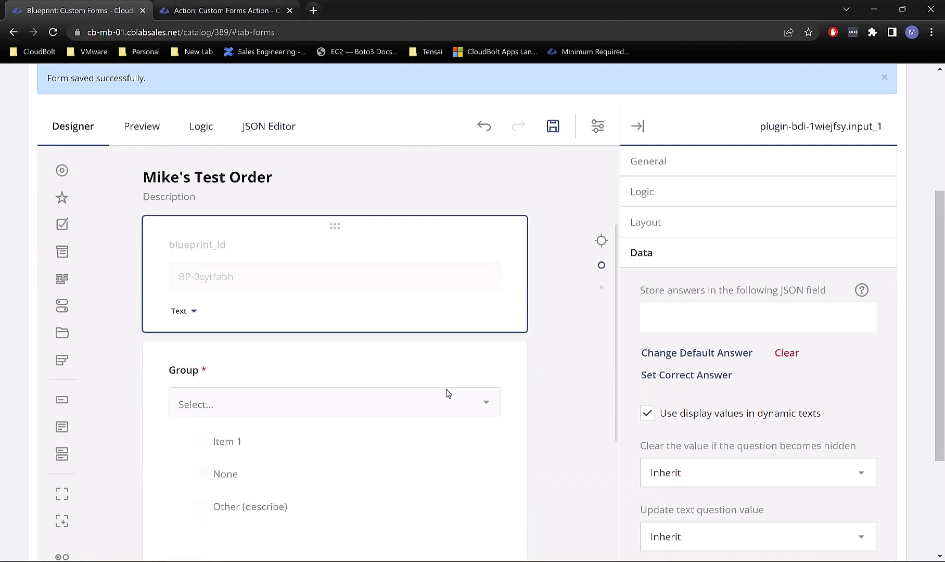
scroll(446, 389, "up", 3)
scroll(446, 389, "down", 1)
scroll(446, 389, "down", 10)
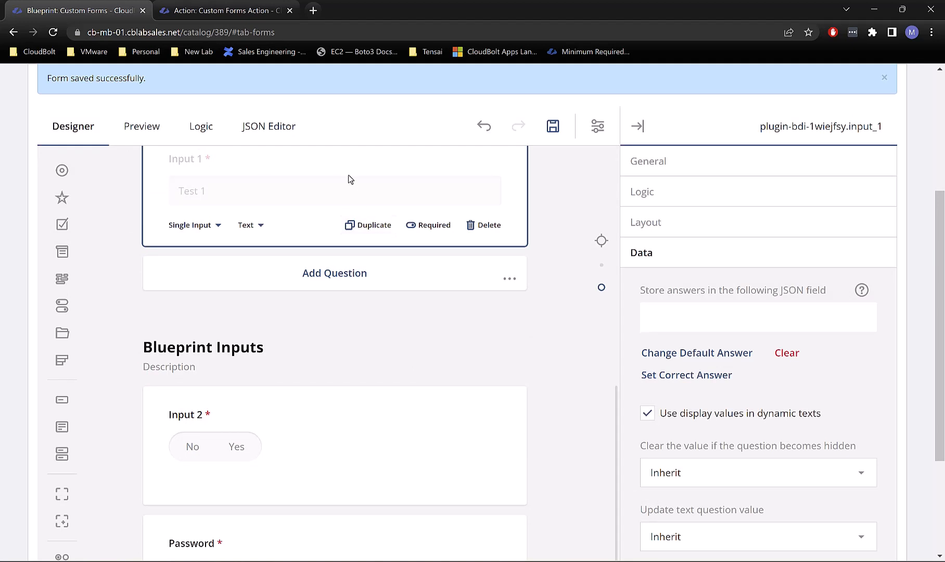
left_click_drag(334, 204, 344, 439)
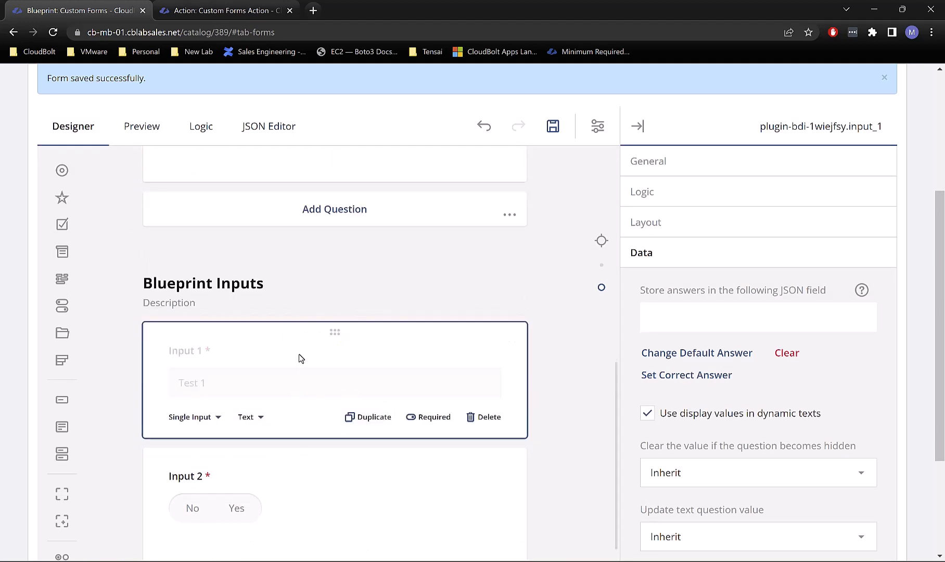
Step: Collapse the Data and General sections in Input 1's properties panel
scroll(714, 405, "up", 2)
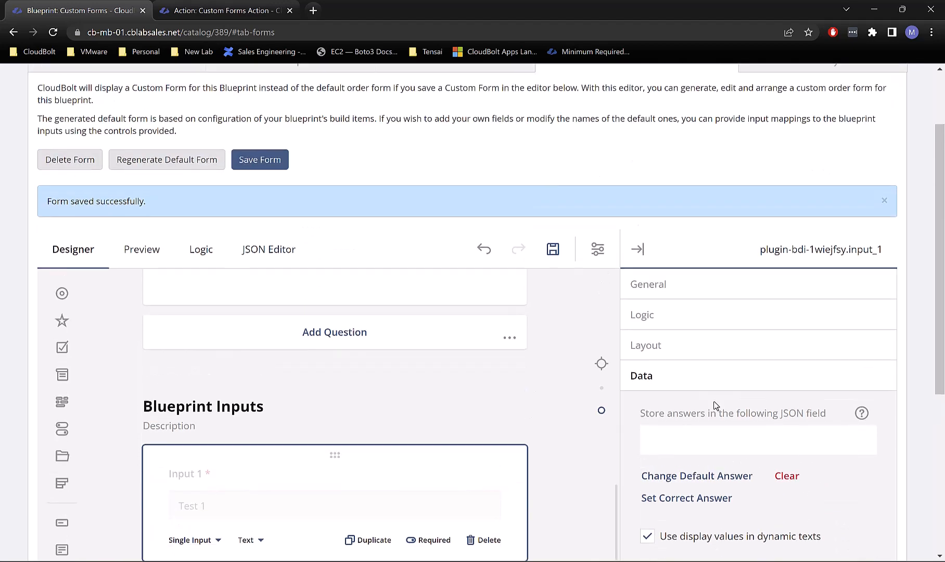
left_click(679, 383)
left_click(660, 284)
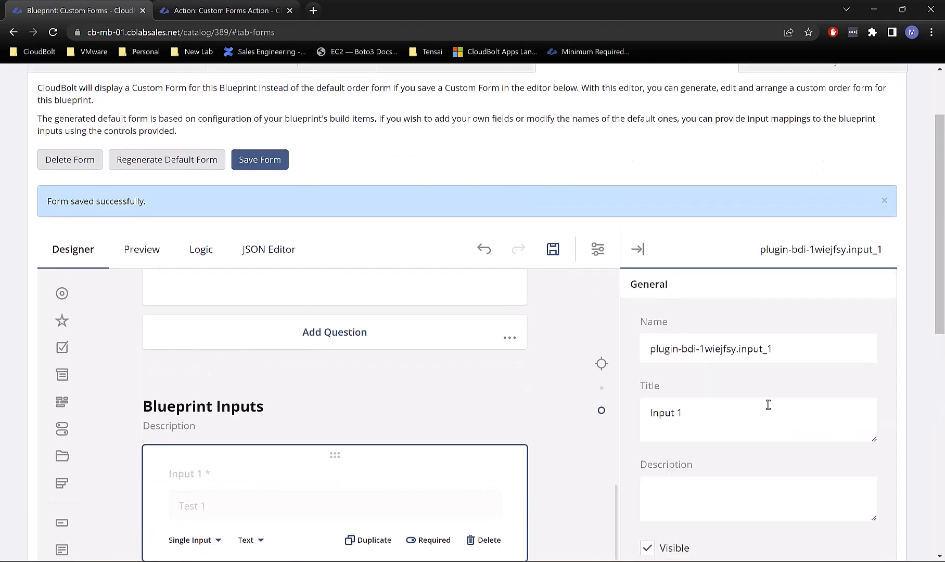
scroll(767, 405, "down", 3)
scroll(719, 358, "down", 5)
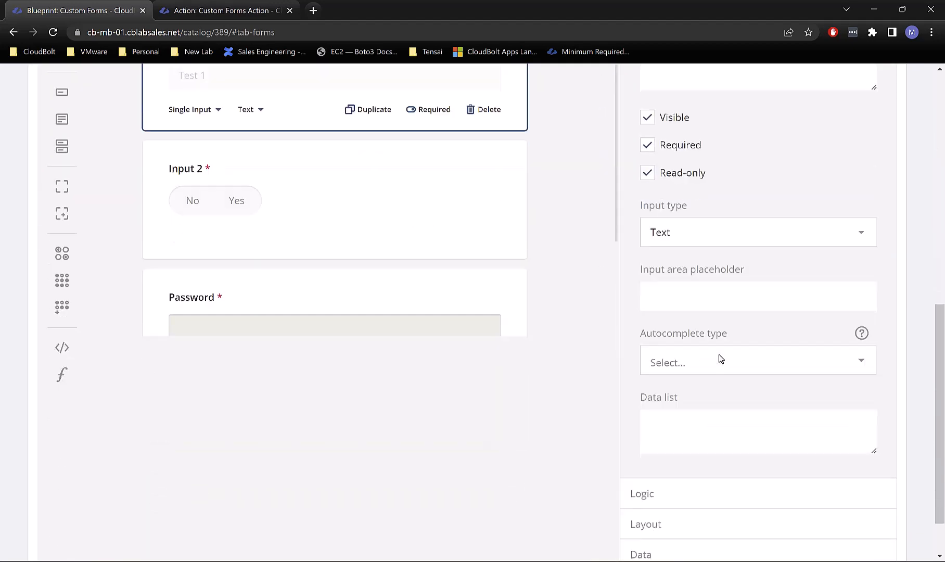
scroll(719, 355, "up", 1)
scroll(715, 352, "up", 3)
scroll(713, 350, "down", 5)
scroll(744, 230, "up", 7)
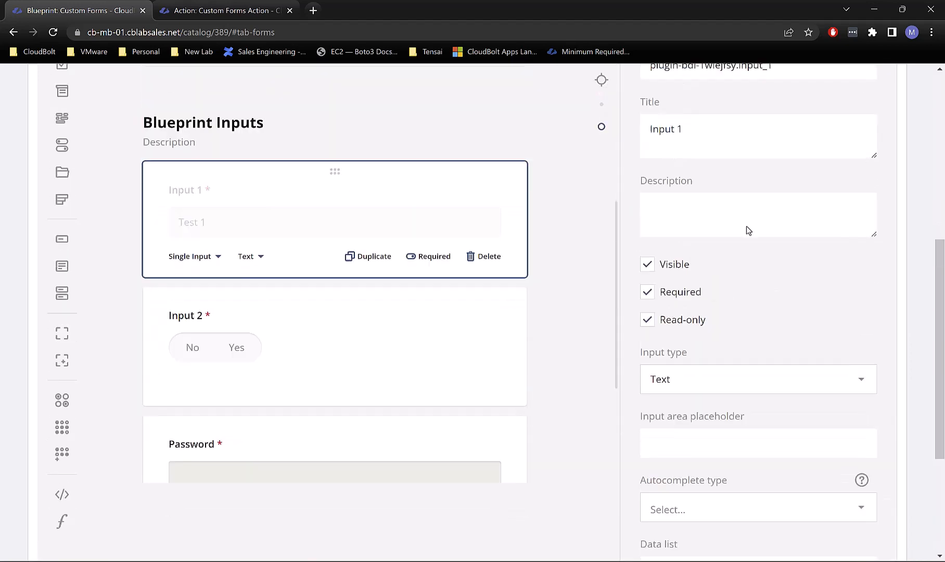
left_click(703, 162)
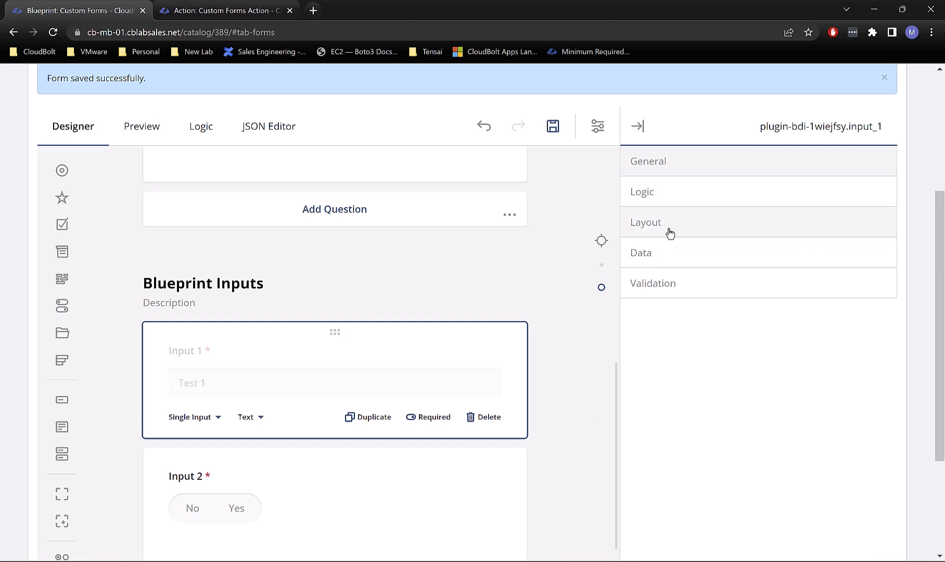
Step: Expand the Logic section and move Input 2 above Input 1
left_click(685, 198)
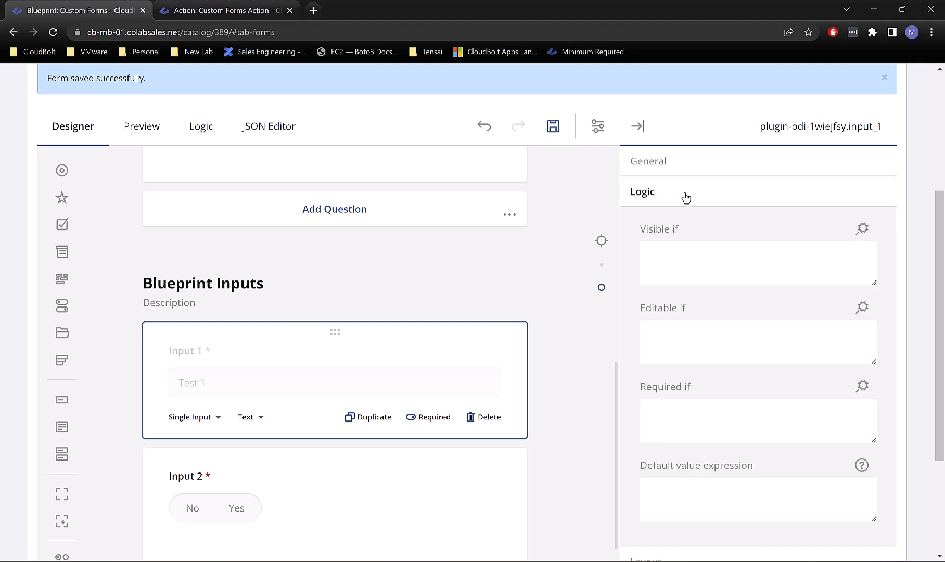
scroll(705, 304, "down", 1)
scroll(704, 296, "up", 2)
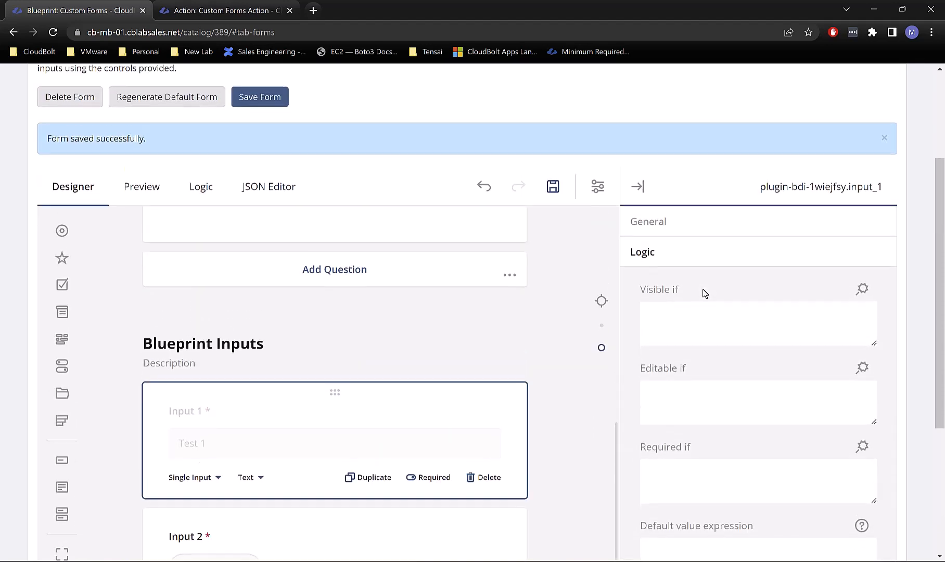
scroll(703, 289, "down", 1)
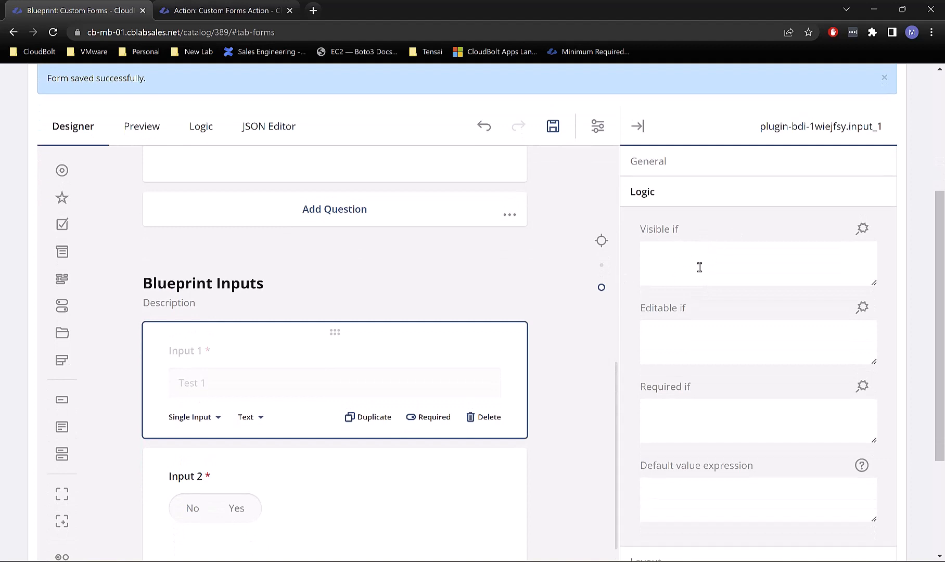
left_click_drag(344, 460, 370, 350)
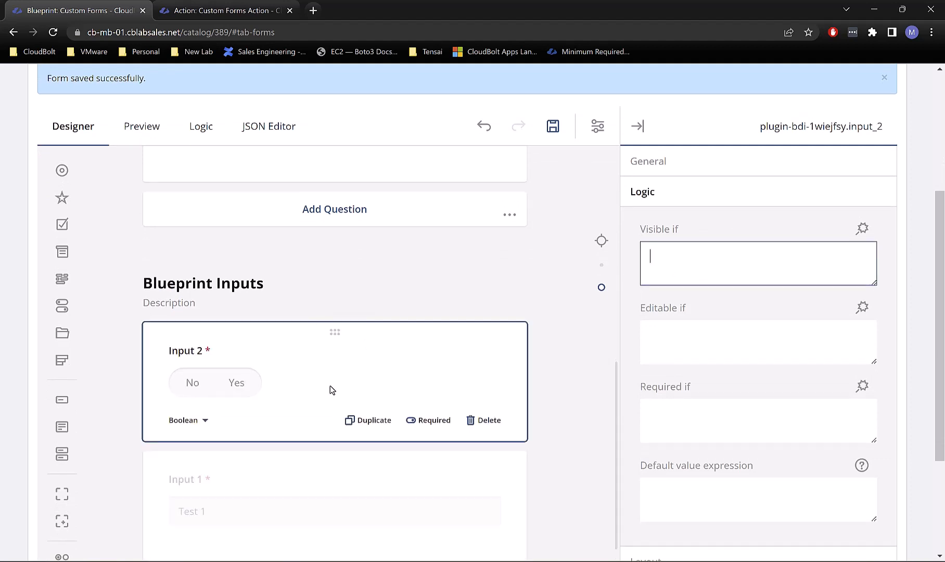
Step: Select Input 1 and open its Visible if condition editor
scroll(270, 364, "down", 2)
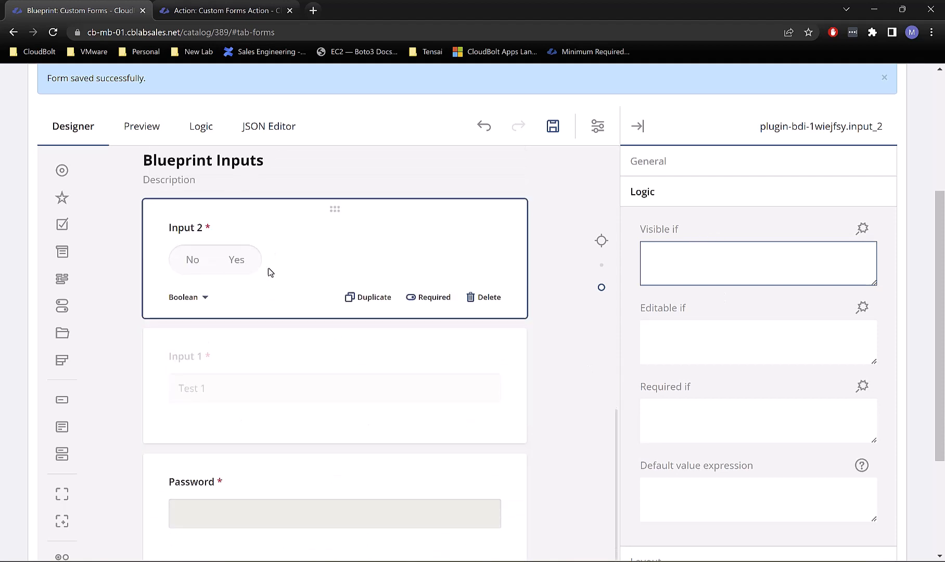
left_click(260, 362)
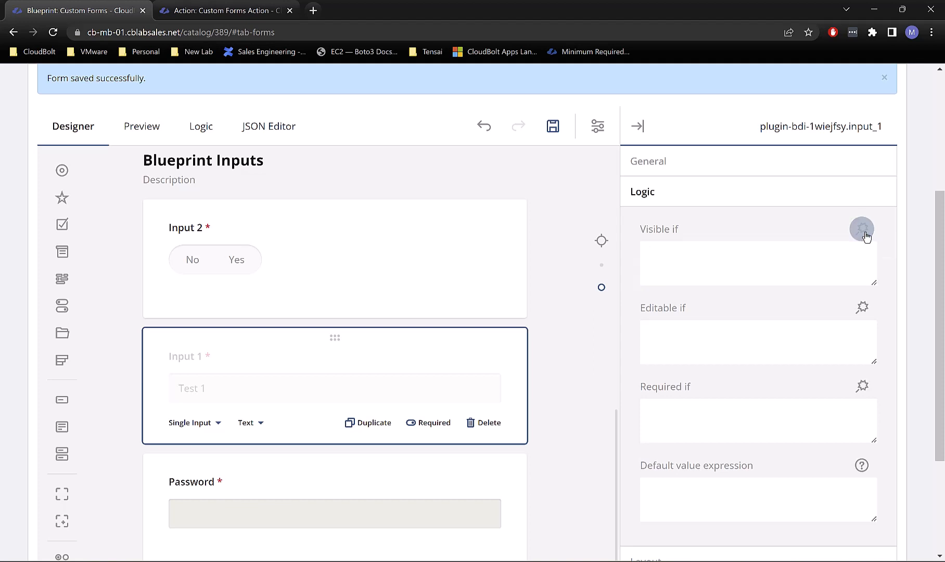
left_click(864, 232)
Step: Set Input 1's Visible if condition to {input_2} = true and apply it
left_click(305, 258)
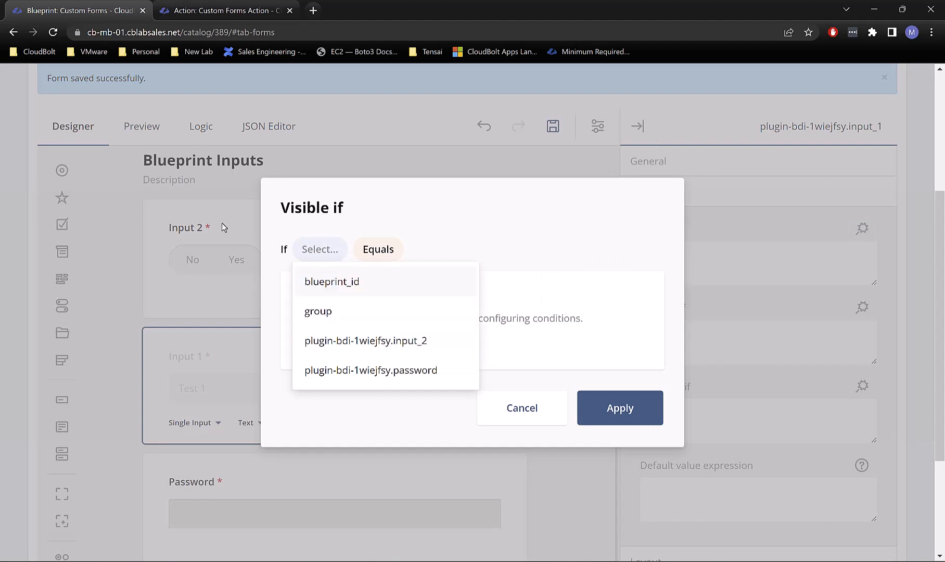
left_click(350, 341)
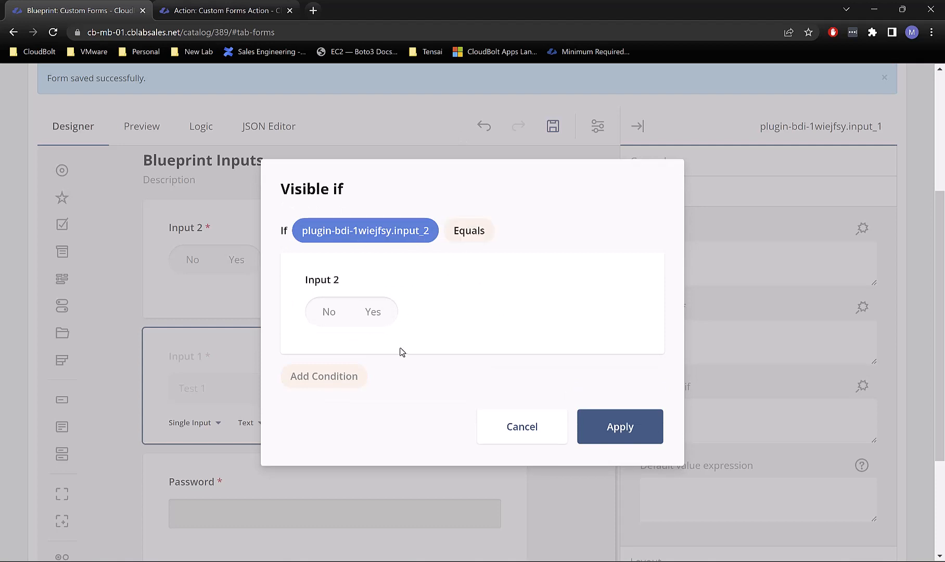
left_click(392, 315)
left_click(371, 319)
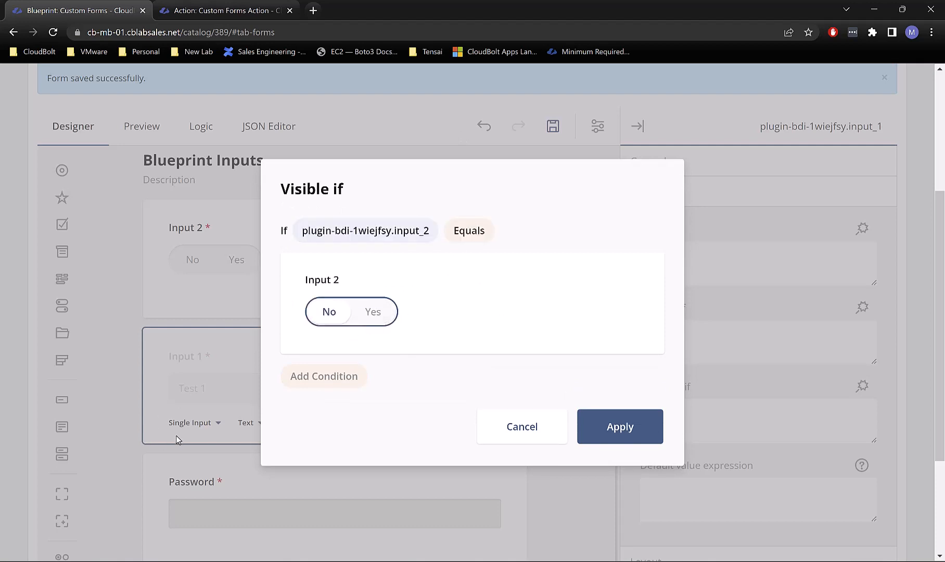
left_click(380, 308)
left_click(616, 417)
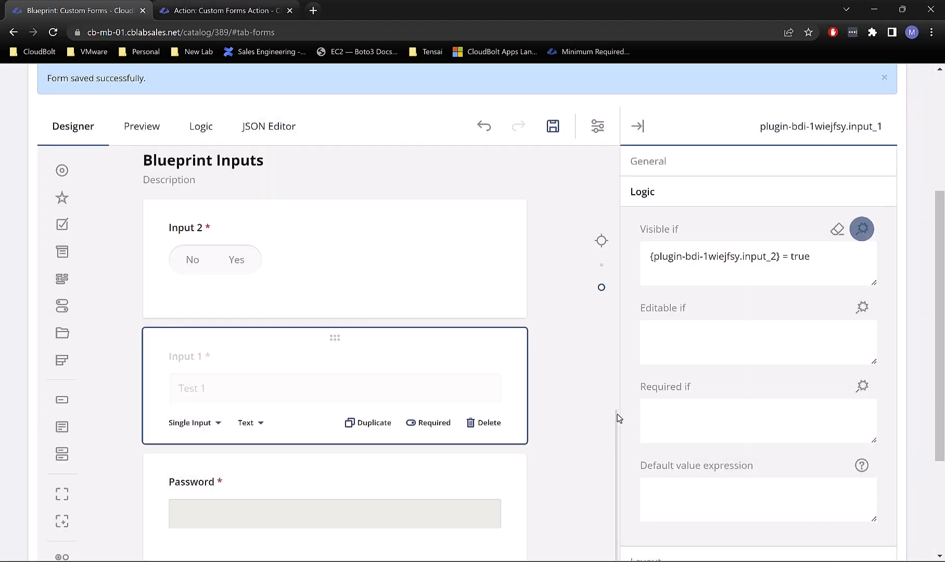
scroll(398, 337, "up", 15)
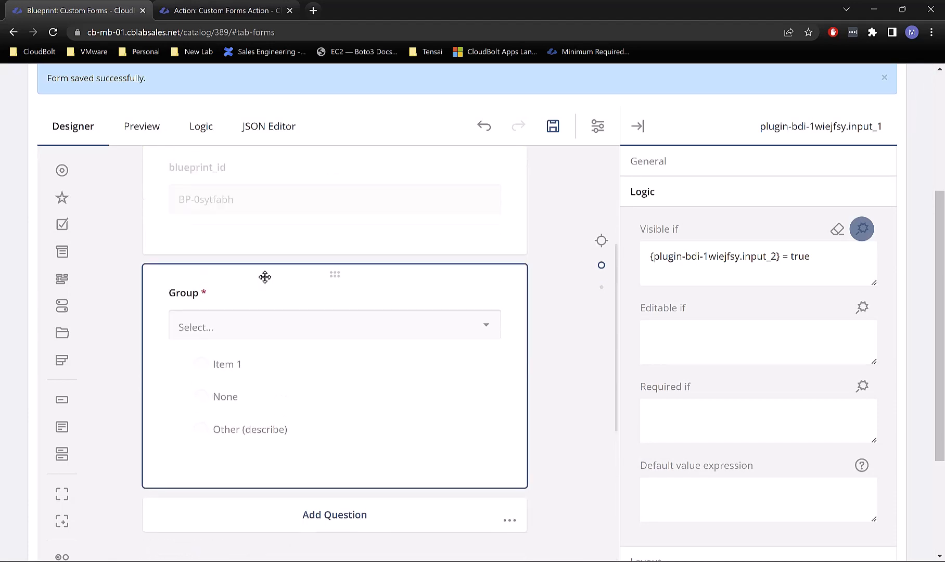
left_click(251, 232)
scroll(114, 366, "up", 3)
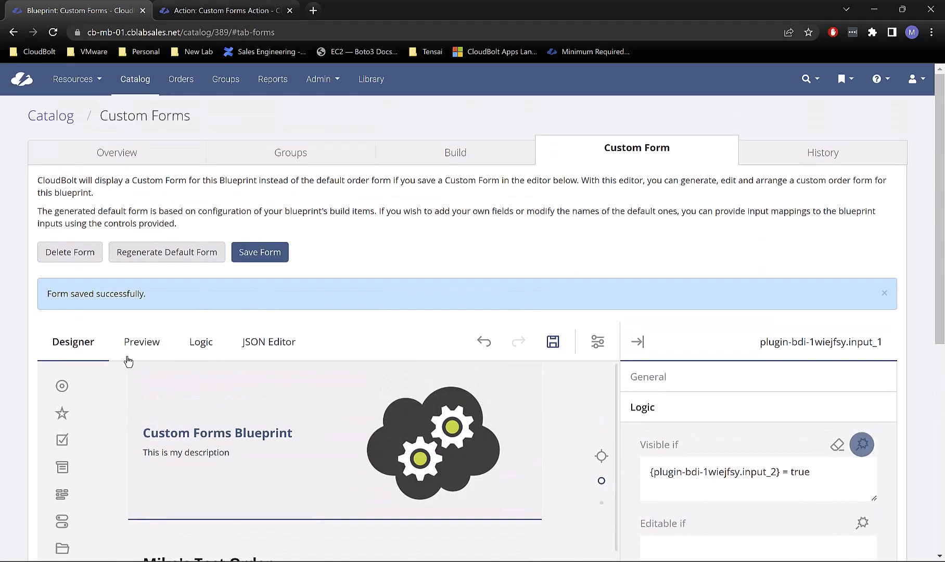
left_click(131, 357)
left_click(343, 362)
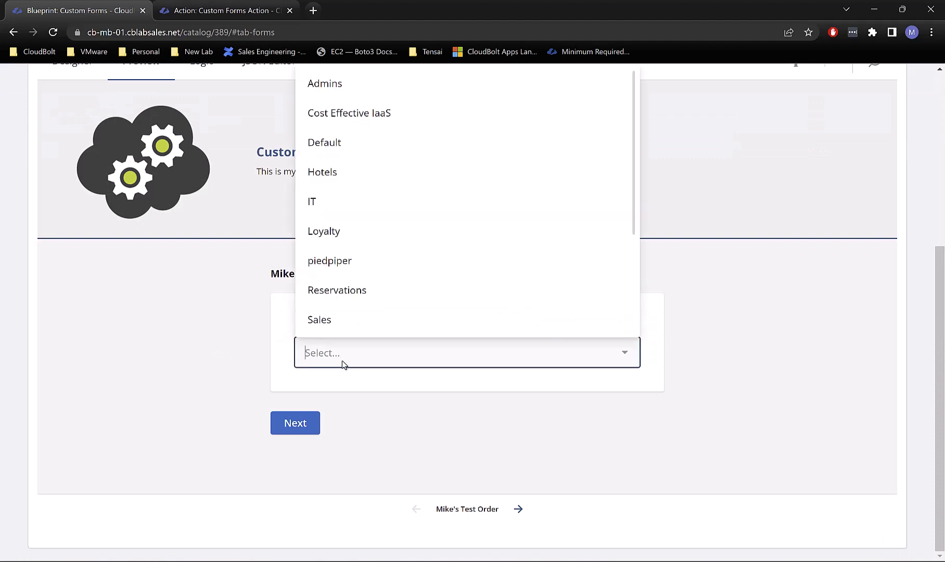
left_click(360, 200)
left_click(305, 420)
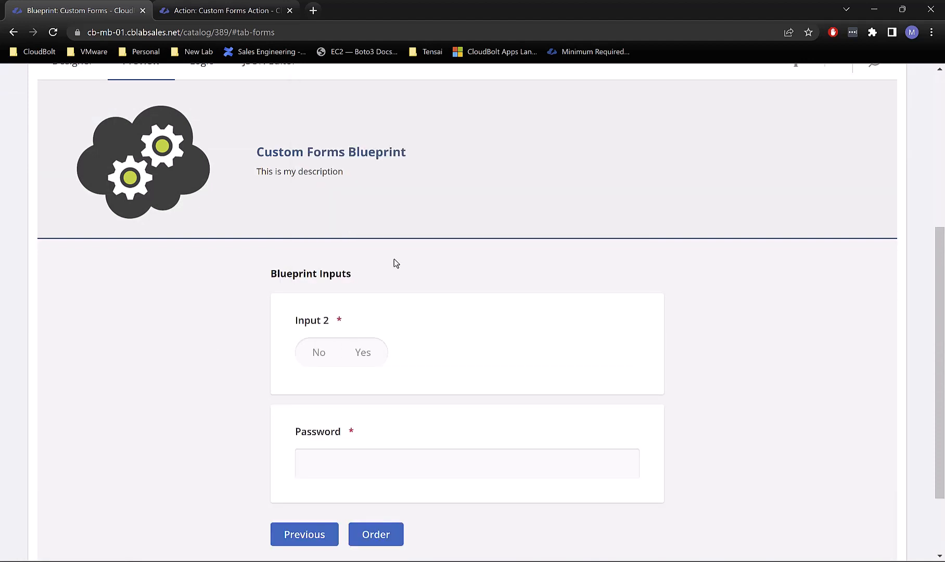
left_click(371, 352)
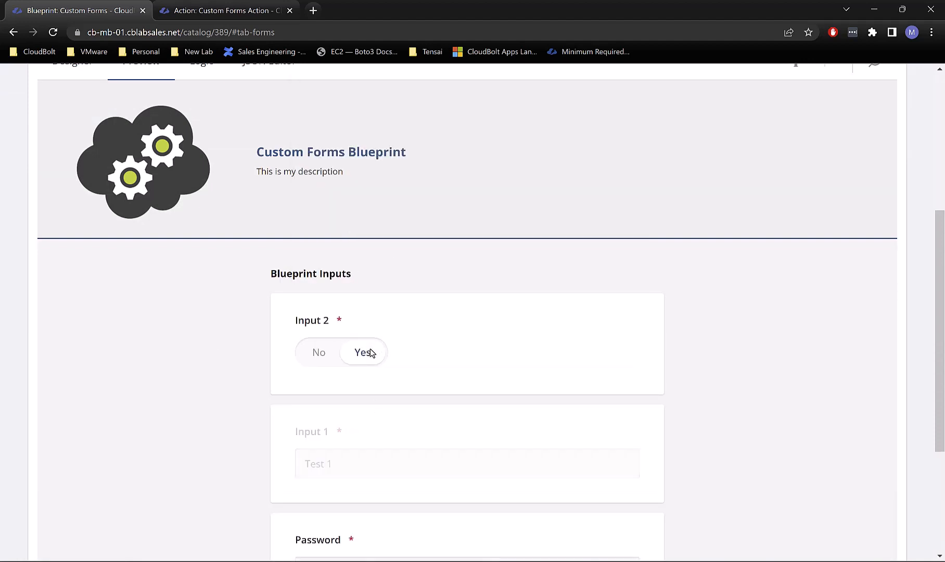
scroll(338, 351, "down", 2)
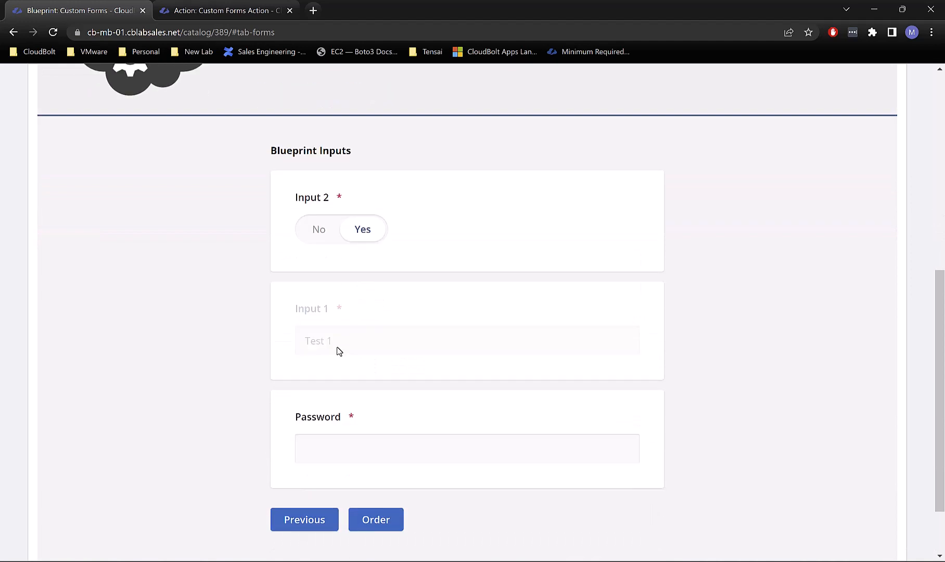
left_click(323, 241)
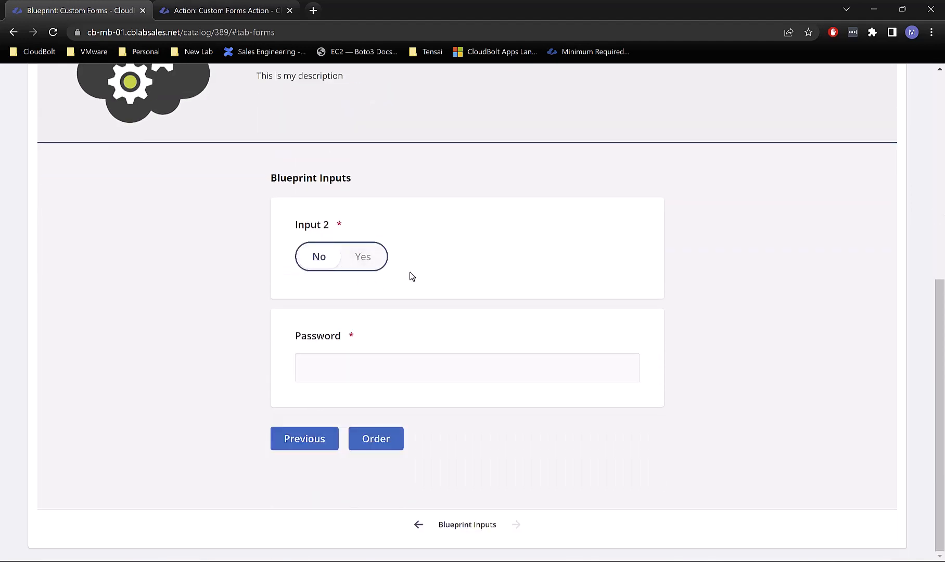
left_click(374, 265)
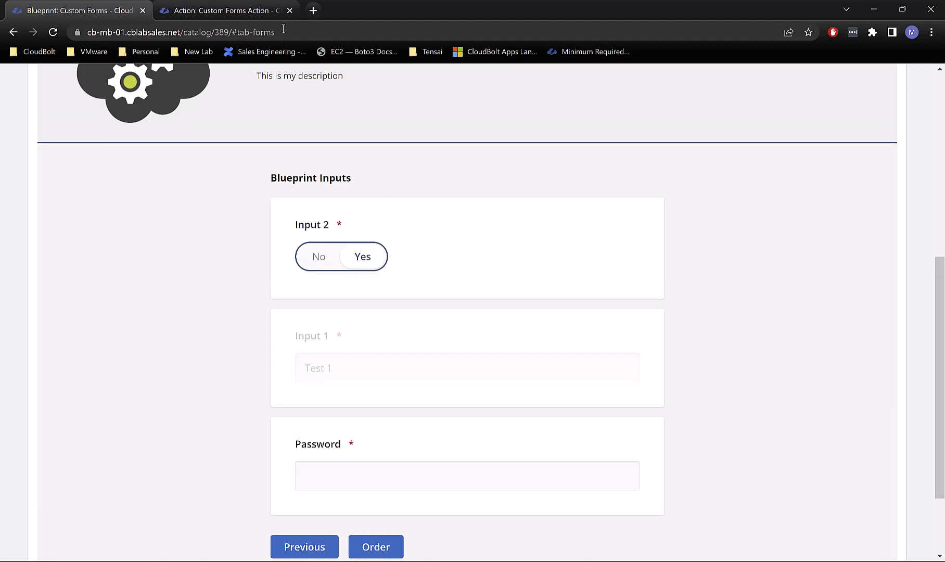
scroll(234, 229, "up", 1)
scroll(240, 244, "up", 3)
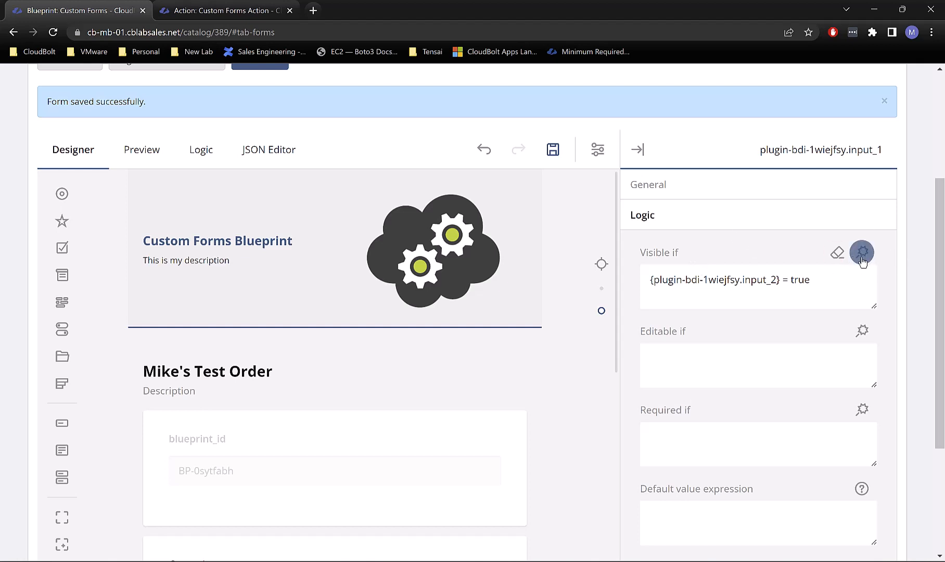
Step: Select and delete Input 1's entire Visible if expression
left_click_drag(820, 281, 640, 302)
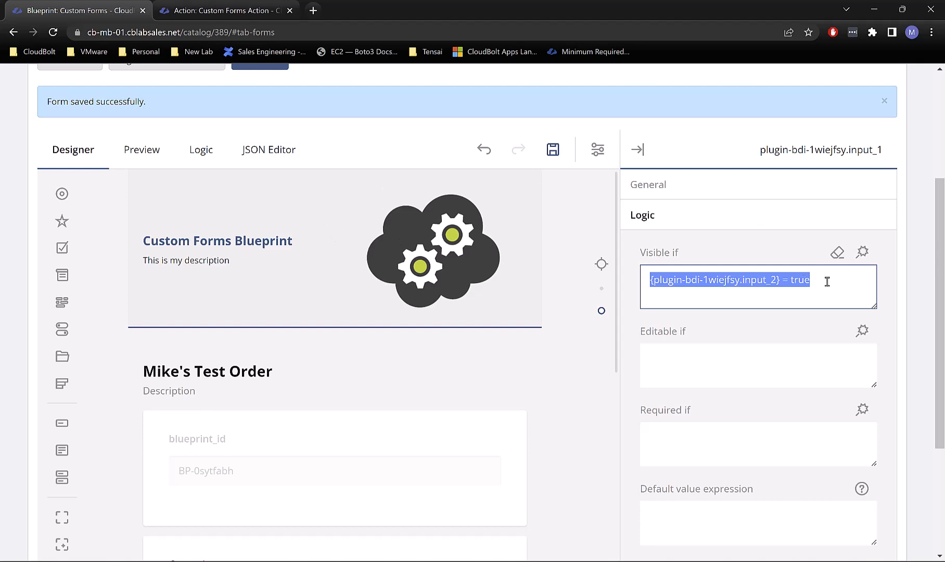
left_click_drag(832, 282, 607, 311)
key("BackSpace")
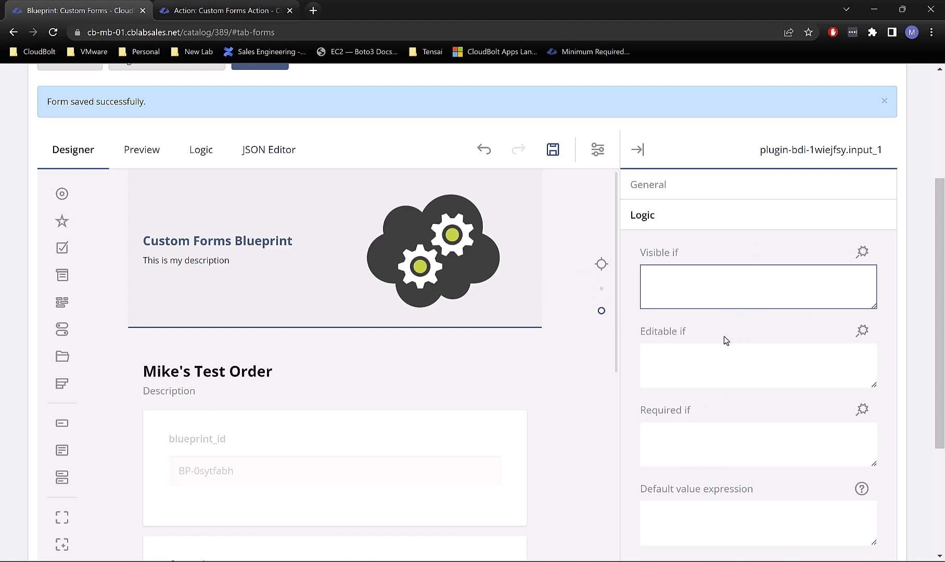
Step: Collapse Input 1's Logic section and look through its Data and Validation settings
left_click(665, 221)
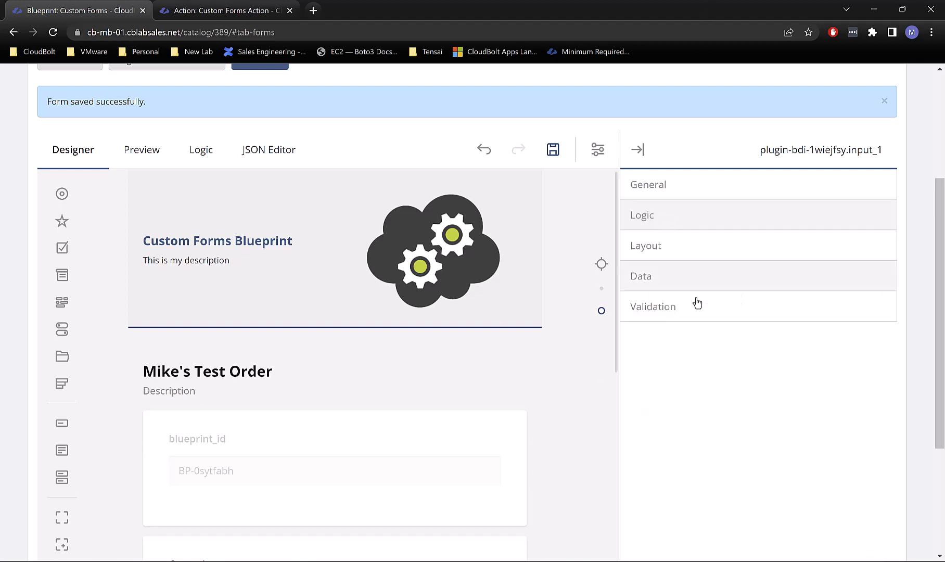
scroll(483, 403, "down", 1)
scroll(482, 401, "down", 9)
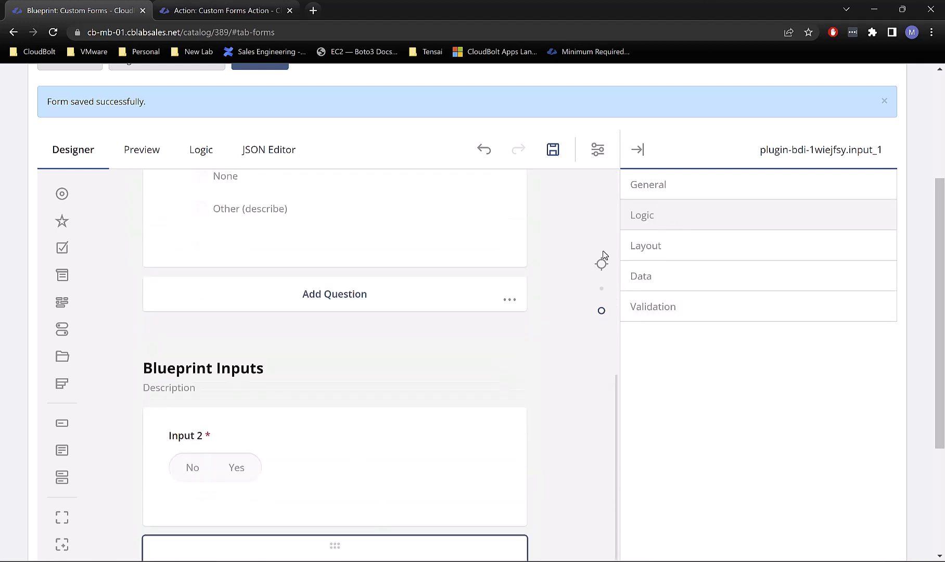
left_click(661, 277)
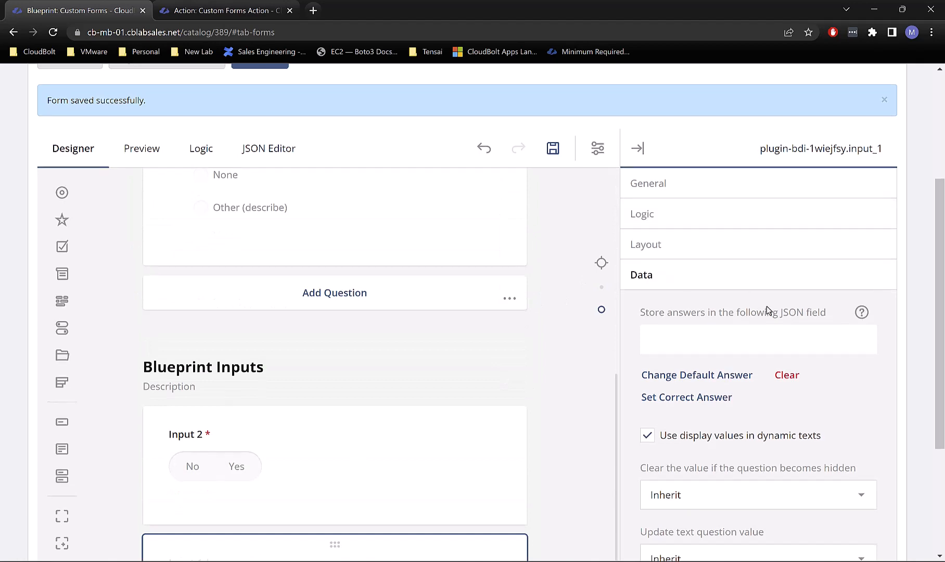
scroll(708, 311, "down", 2)
scroll(776, 328, "down", 1)
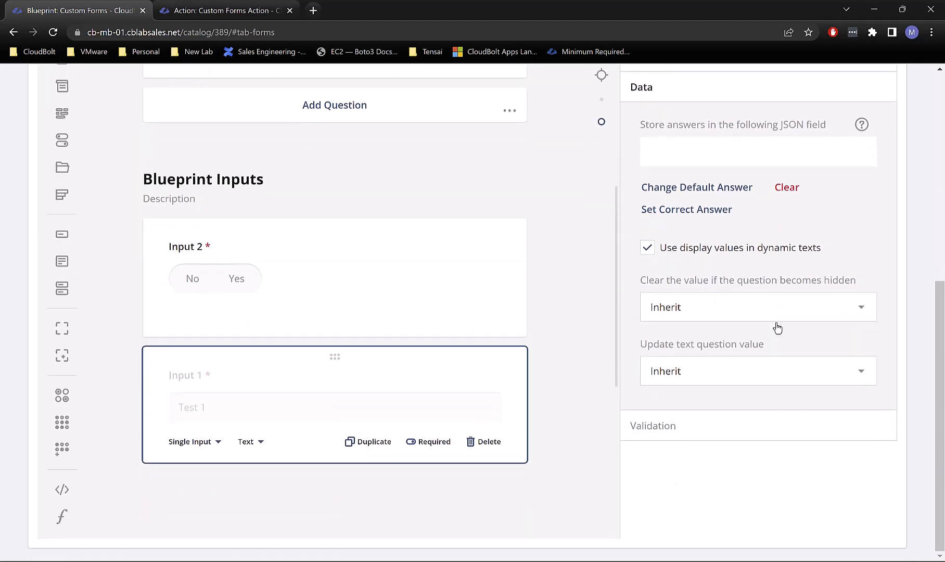
scroll(739, 234, "up", 6)
left_click(649, 400)
scroll(650, 400, "down", 2)
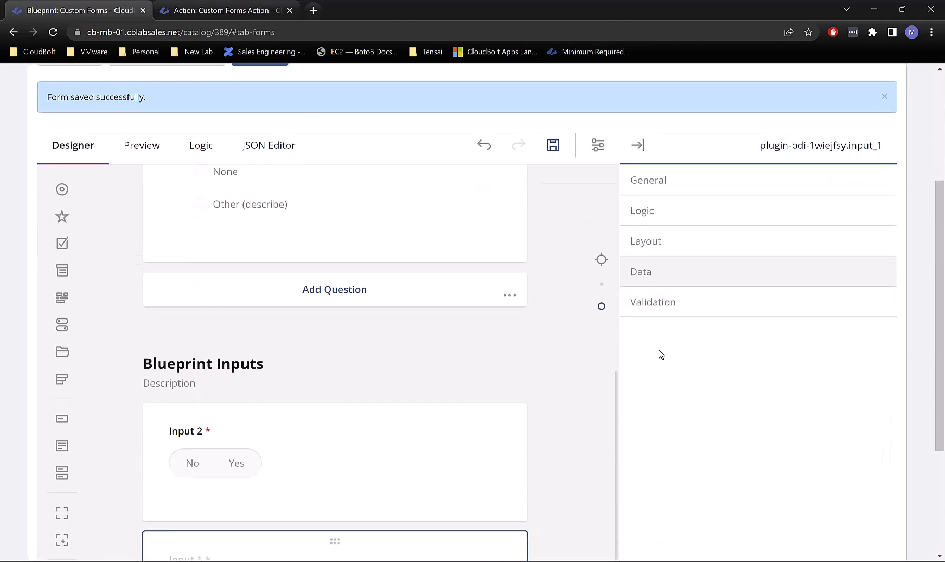
left_click(667, 308)
scroll(721, 323, "down", 3)
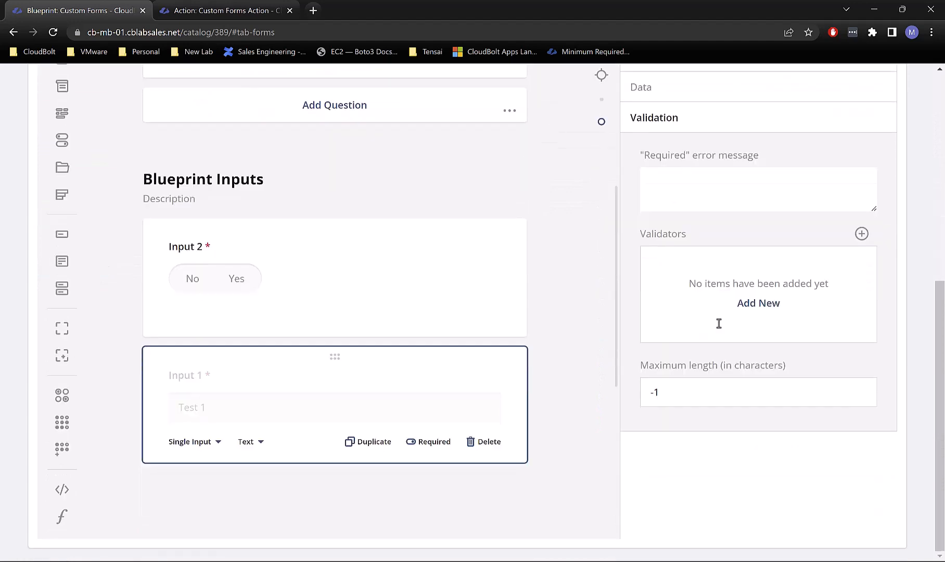
scroll(721, 325, "up", 4)
Step: Expand Input 1's General, Validation, Logic and finally Layout sections
left_click(688, 242)
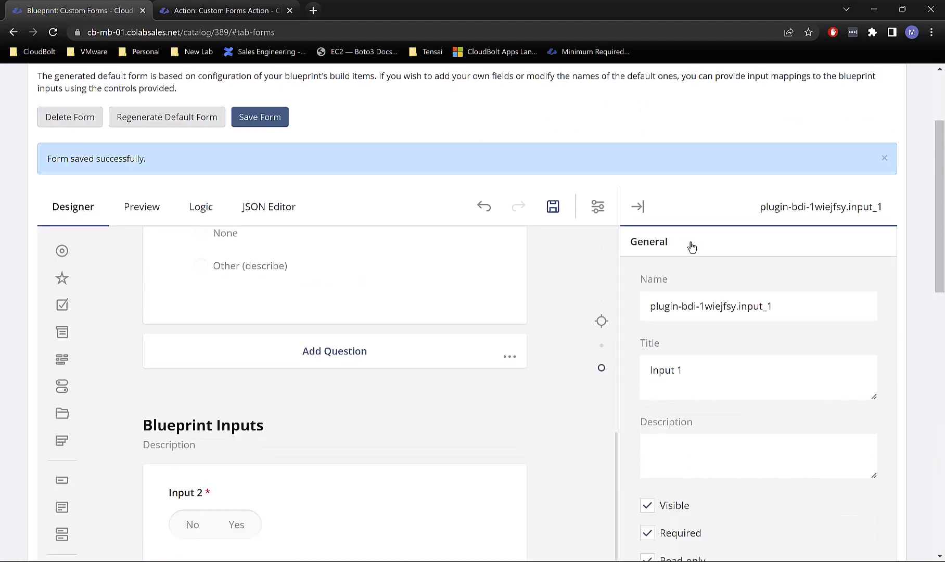
scroll(770, 312, "down", 1)
scroll(769, 312, "down", 6)
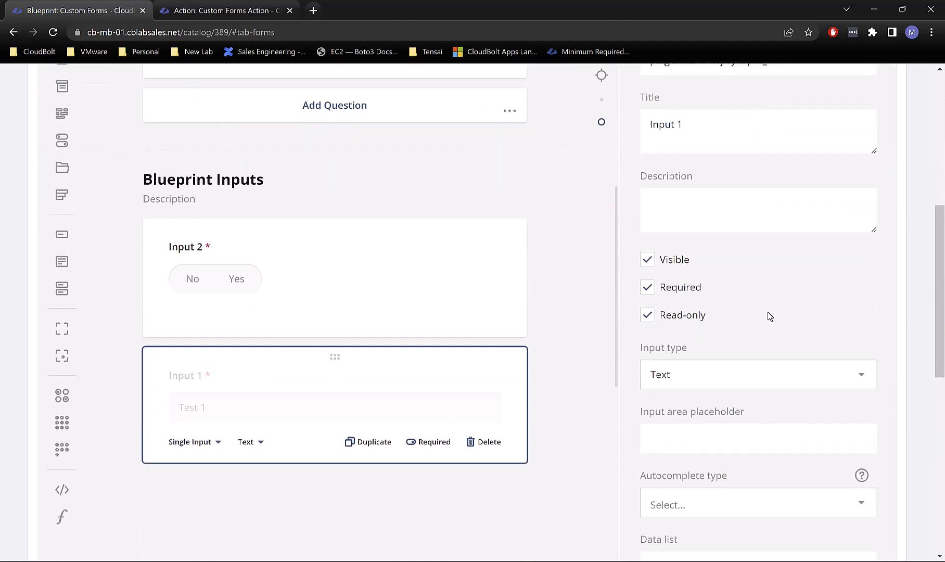
scroll(765, 310, "up", 5)
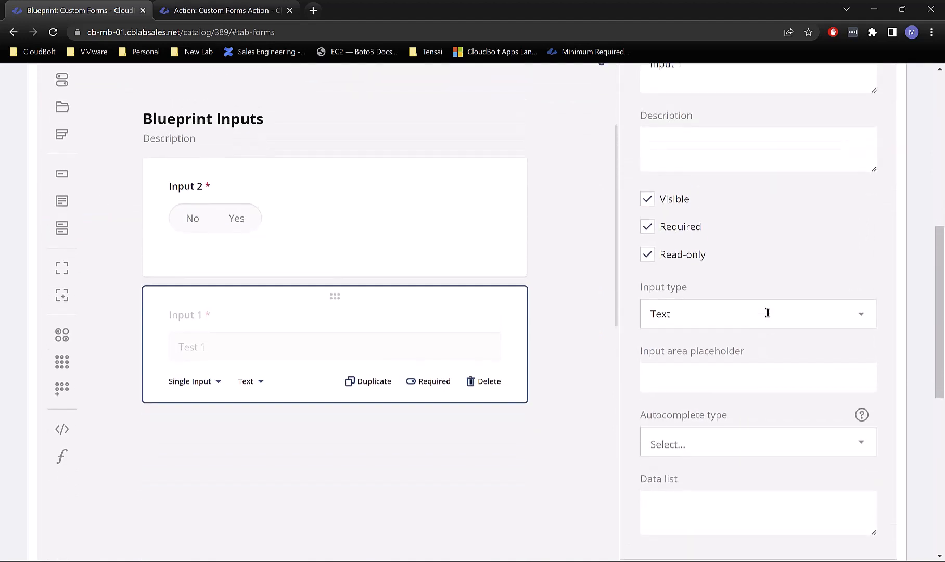
scroll(696, 213, "up", 1)
left_click(674, 187)
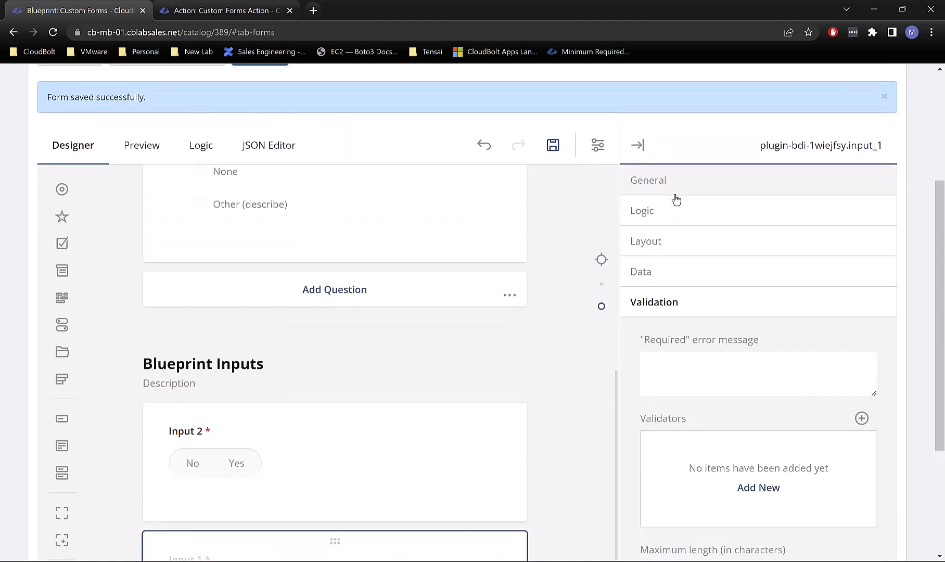
left_click(689, 210)
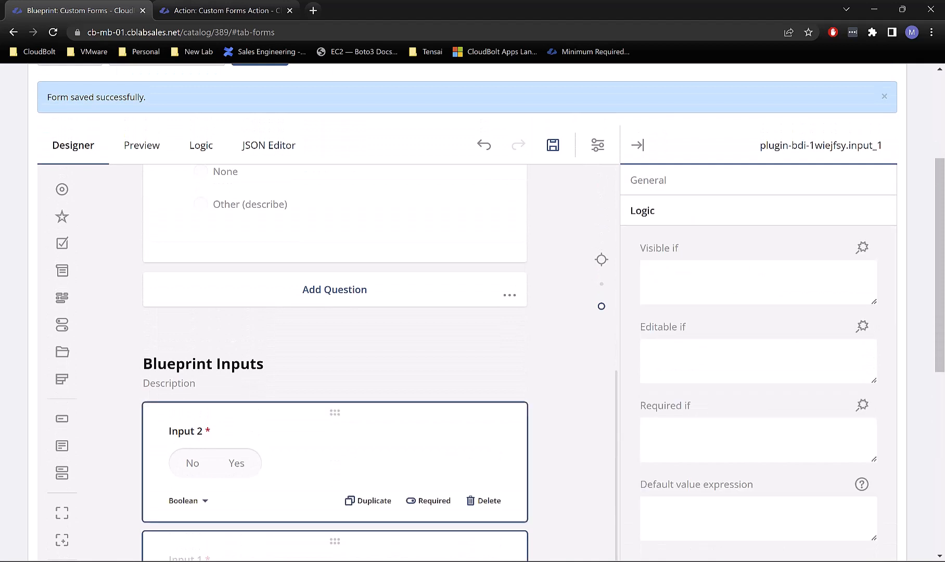
scroll(833, 343, "down", 4)
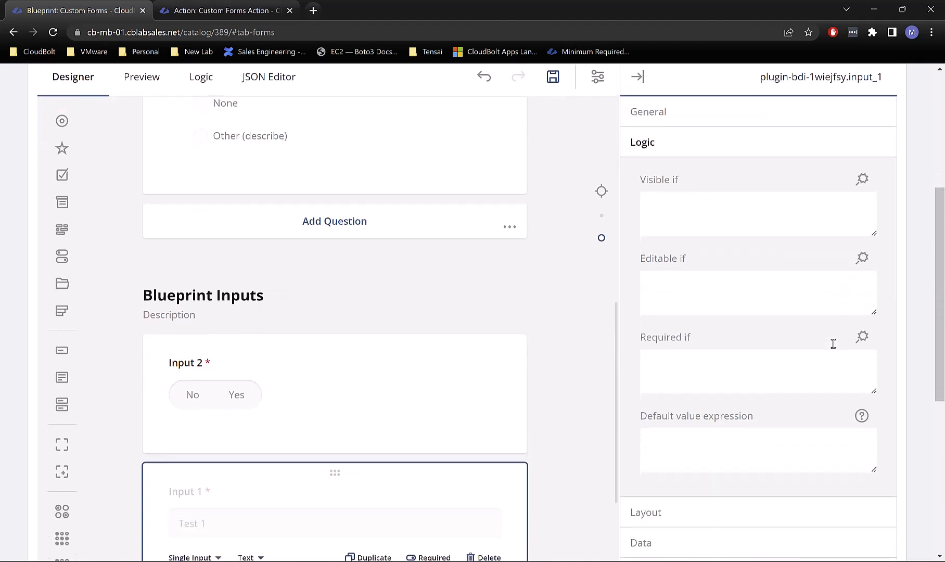
left_click(648, 395)
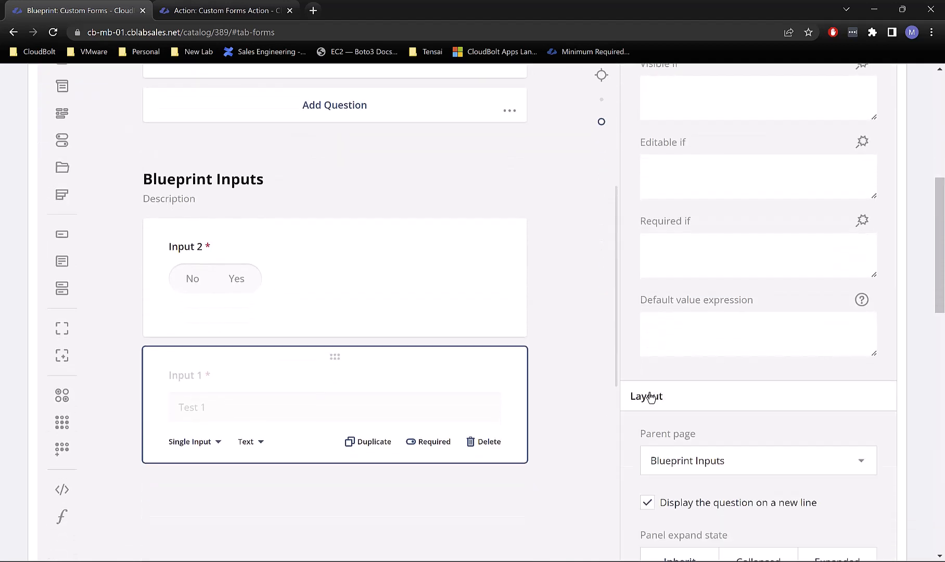
scroll(719, 411, "down", 1)
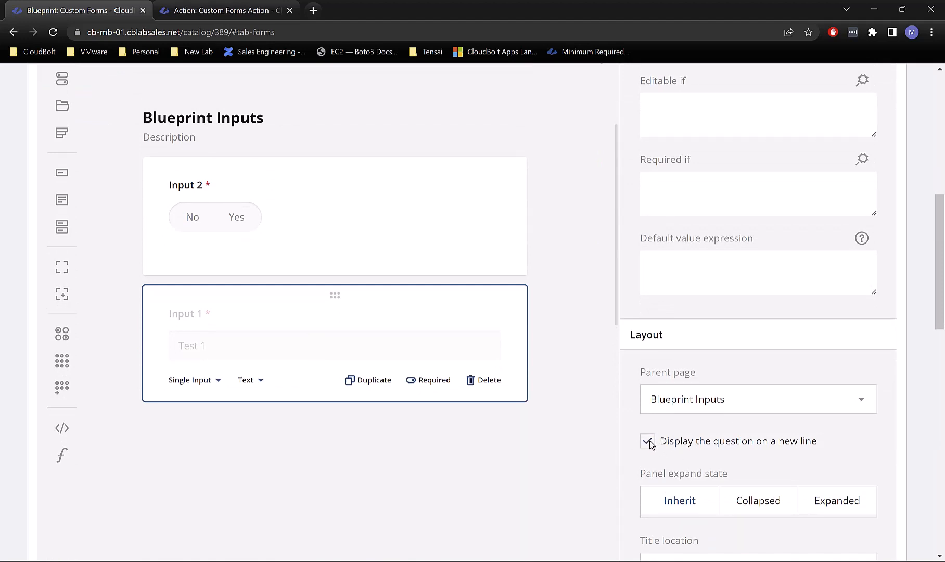
Step: Uncheck 'Display the question on a new line' for Input 1 so it sits beside Input 2
left_click(648, 441)
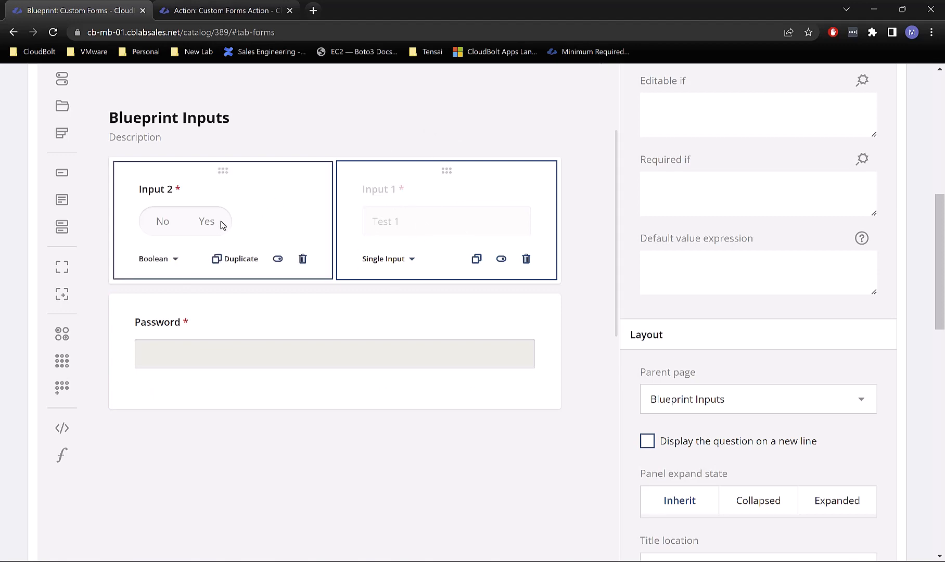
scroll(313, 203, "up", 10)
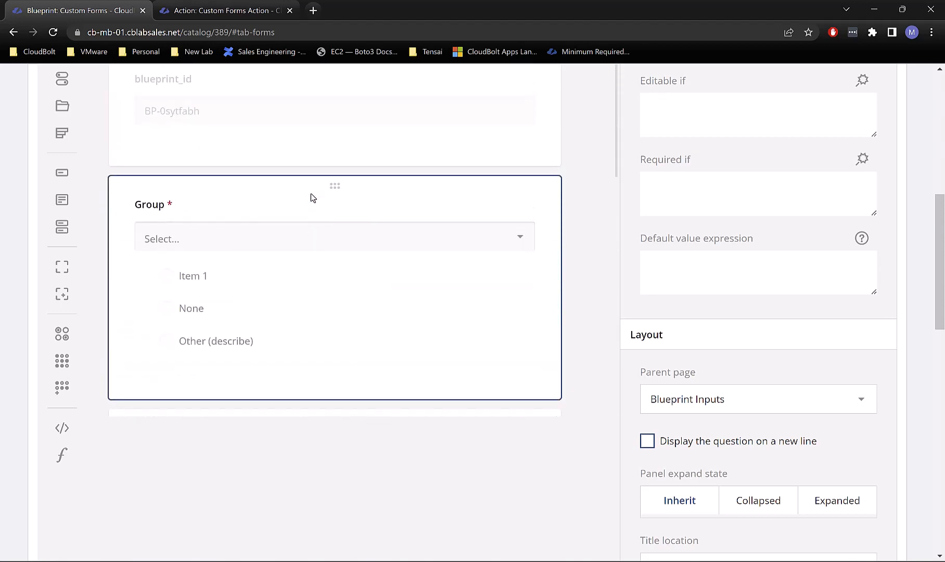
scroll(245, 148, "up", 10)
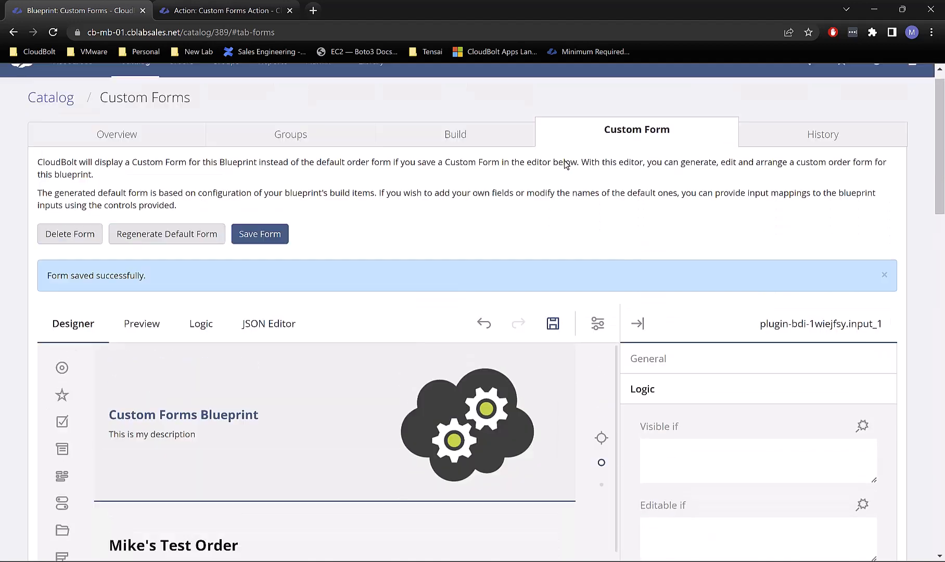
scroll(299, 234, "down", 3)
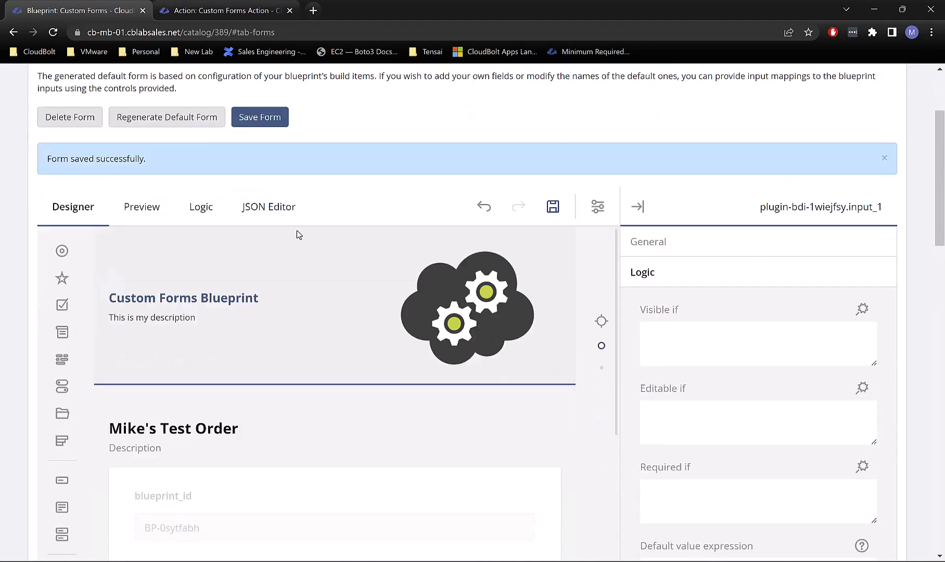
Step: Preview the order form with group IT and advance to the Blueprint Inputs page
left_click(138, 207)
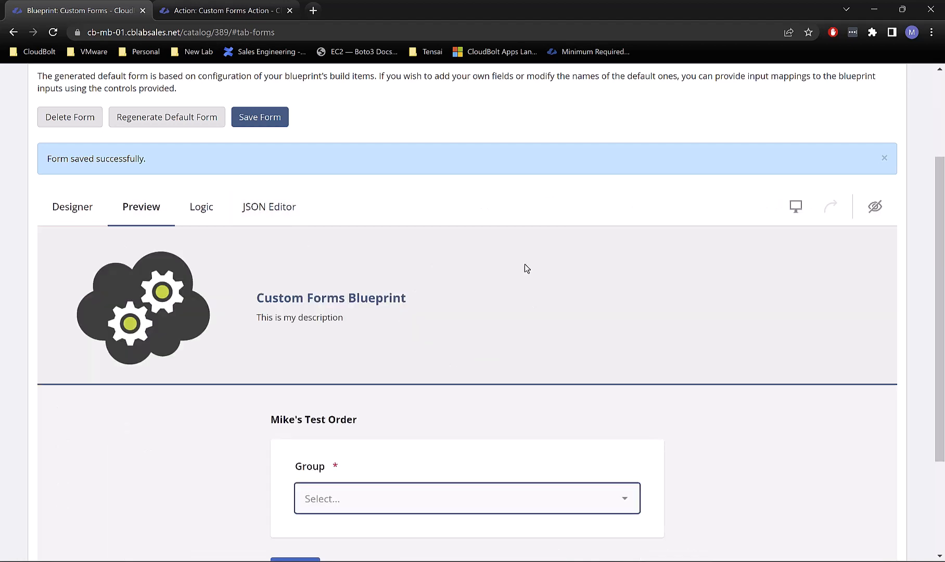
scroll(528, 281, "down", 3)
left_click(333, 358)
left_click(334, 355)
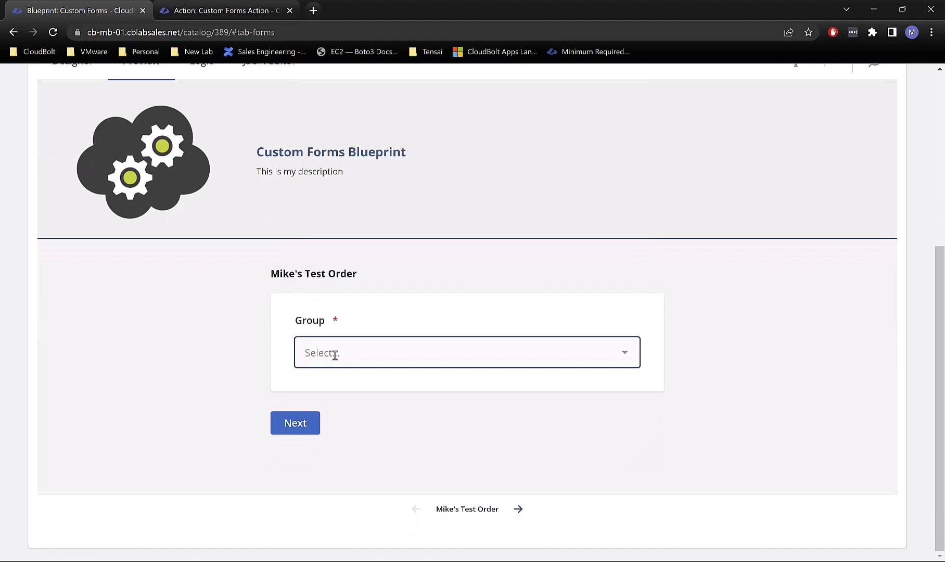
left_click(335, 355)
left_click(342, 211)
left_click(298, 426)
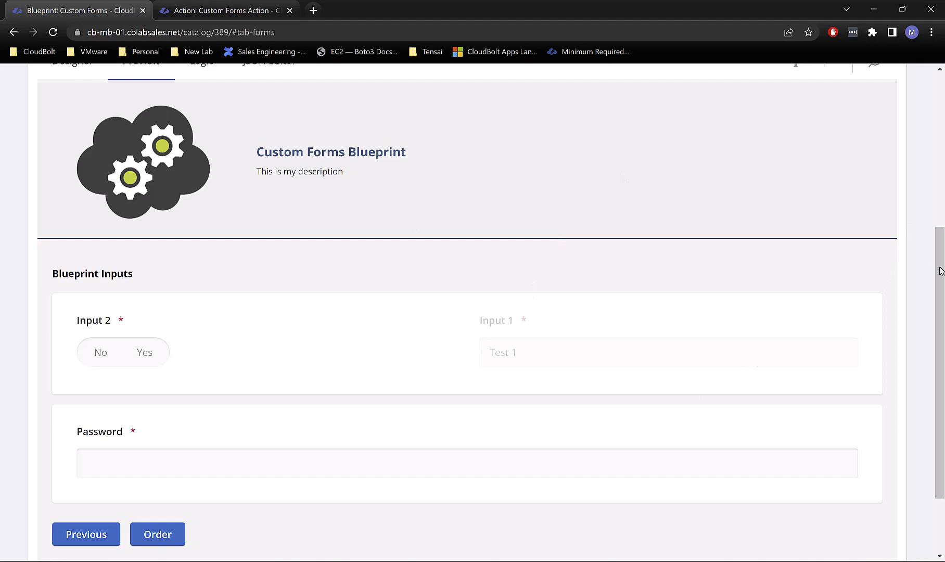
left_click_drag(729, 20, 432, 17)
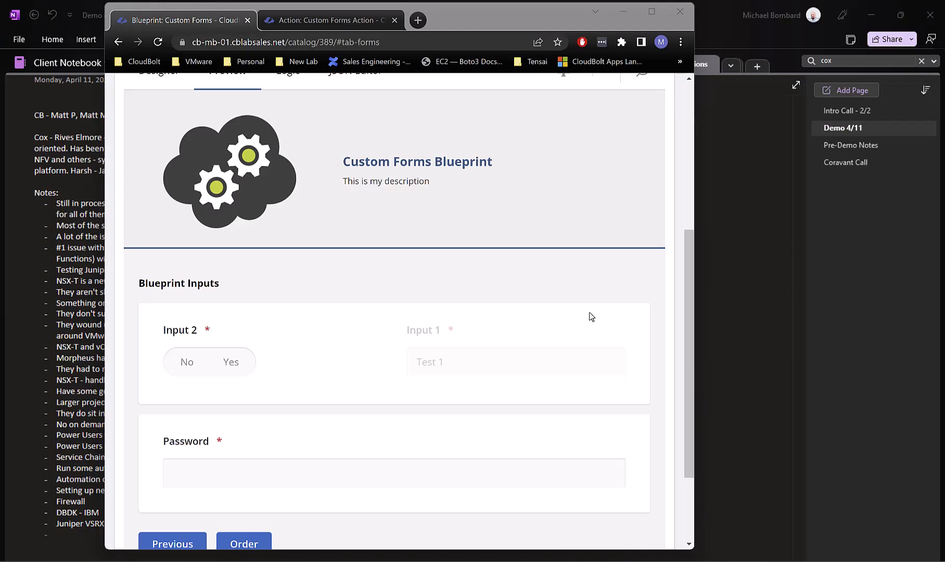
left_click(591, 317)
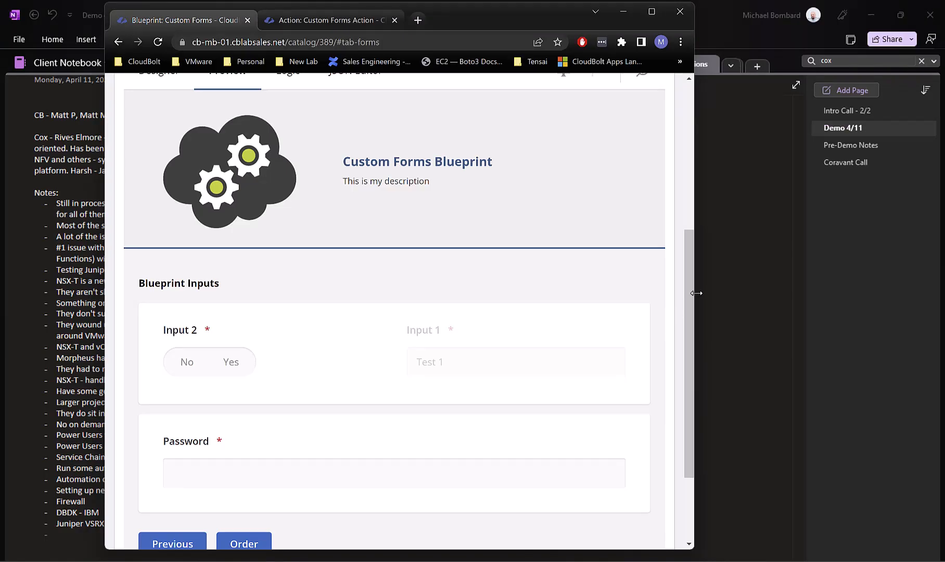
left_click_drag(696, 293, 691, 294)
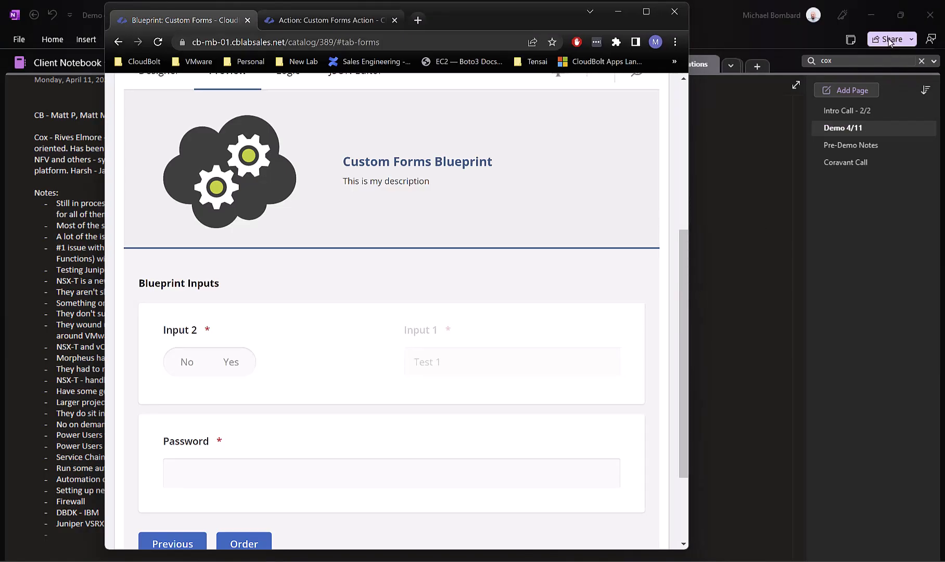
left_click(871, 15)
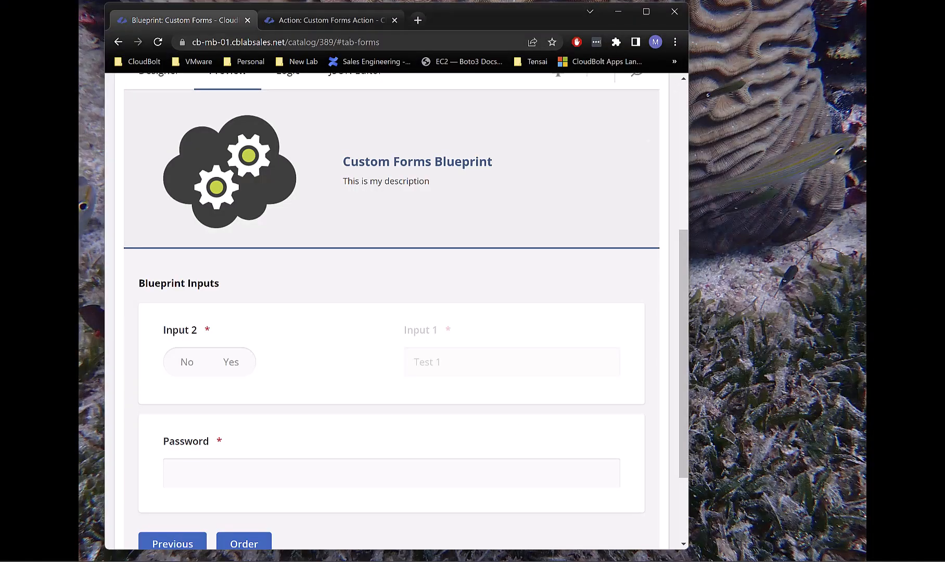
left_click(250, 560)
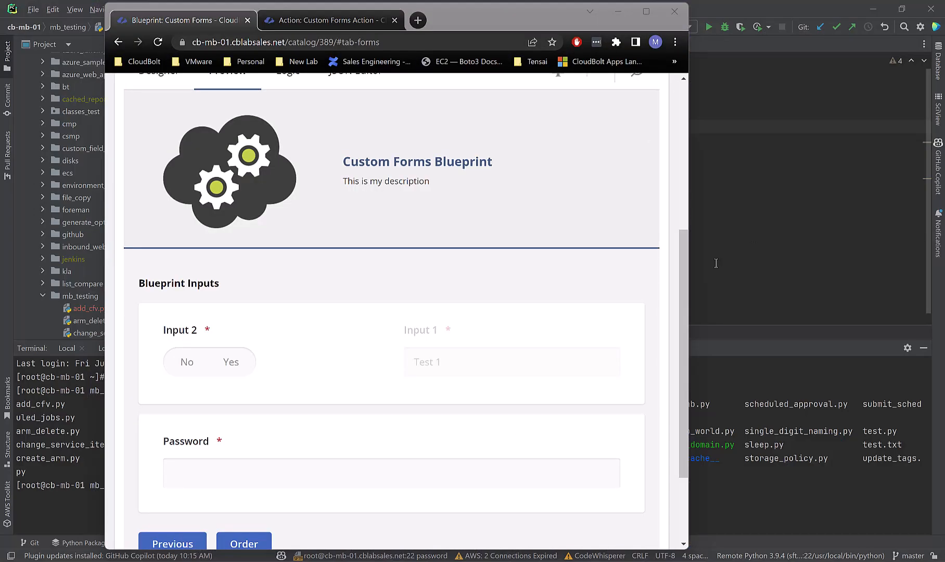
left_click_drag(691, 252, 537, 246)
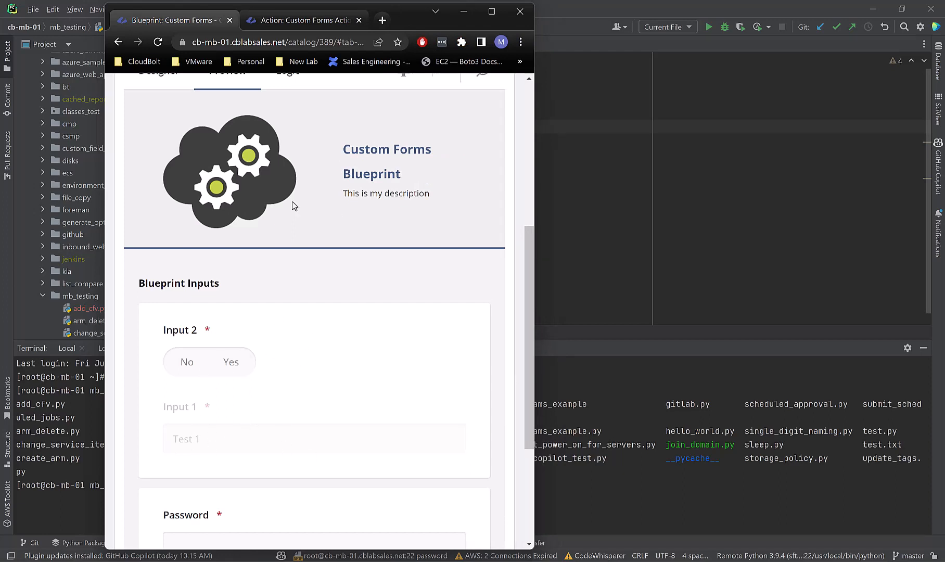
scroll(364, 331, "down", 3)
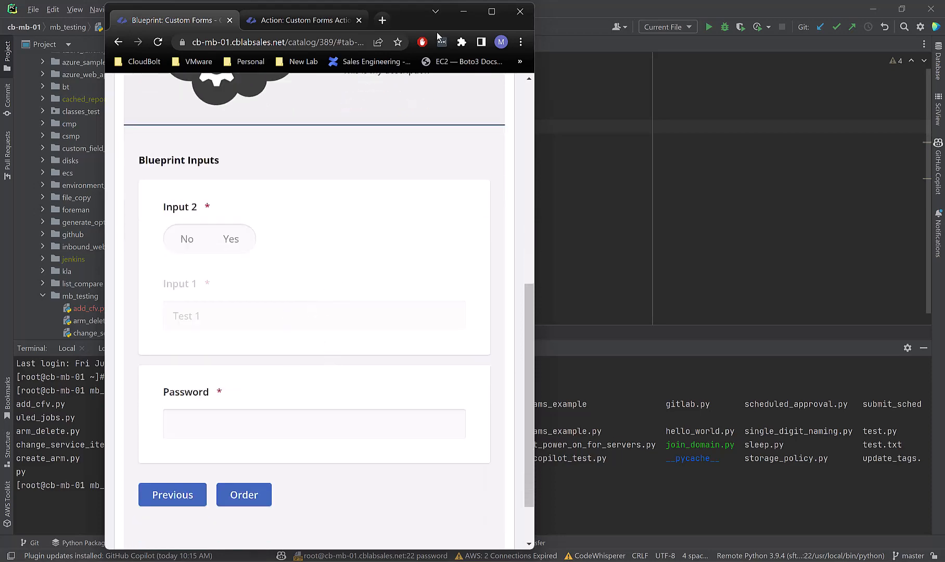
left_click_drag(411, 11, 472, 2)
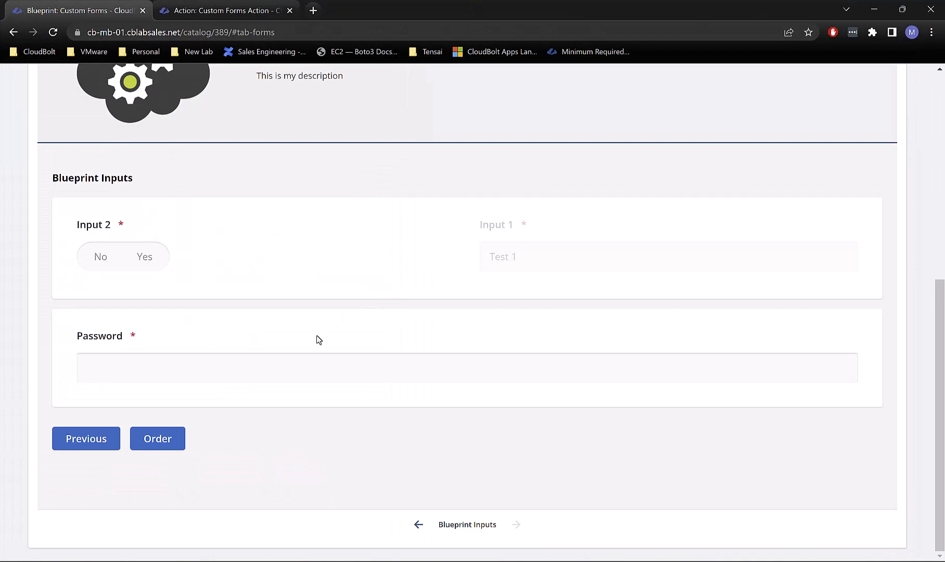
scroll(312, 406, "up", 5)
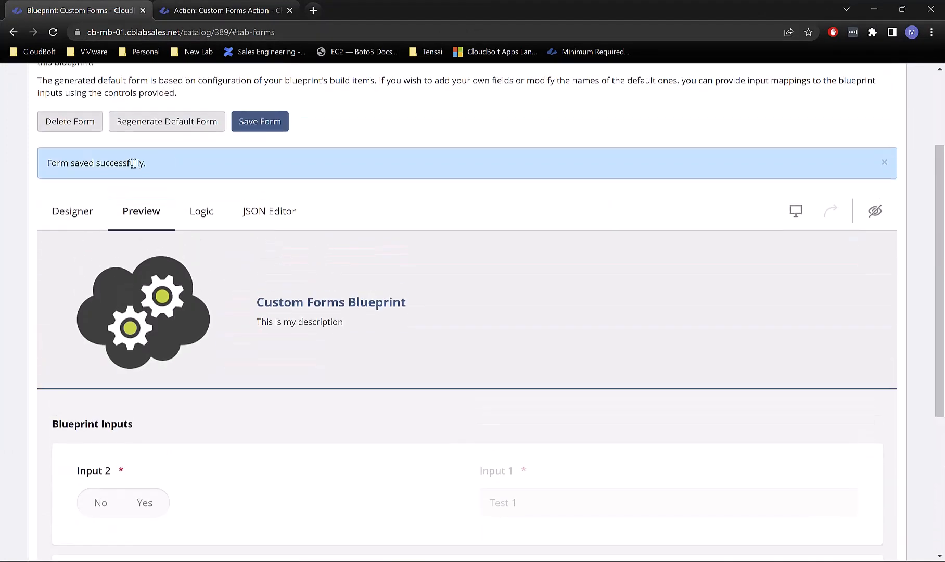
Step: In Designer, uncheck 'Display the question on a new line' for the Password question
left_click(78, 208)
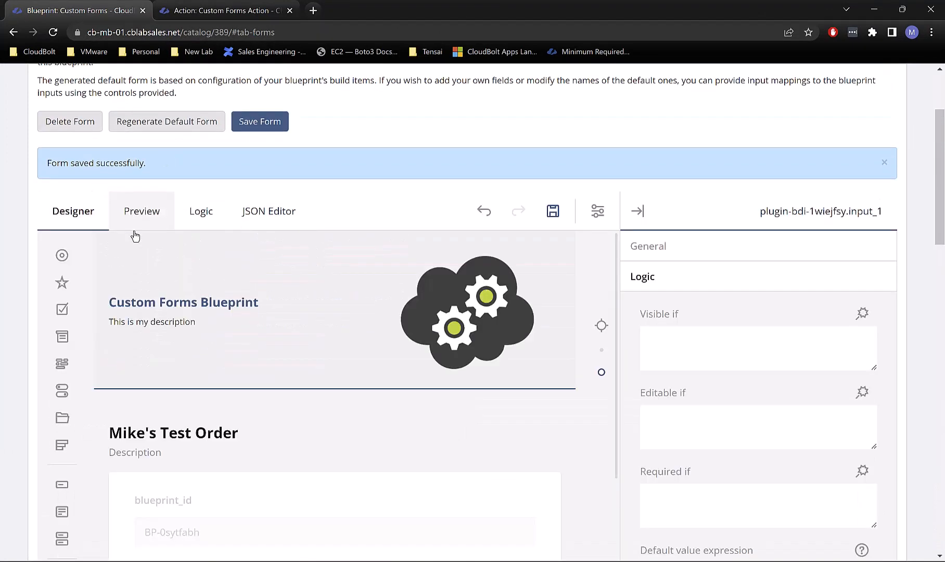
scroll(336, 421, "down", 5)
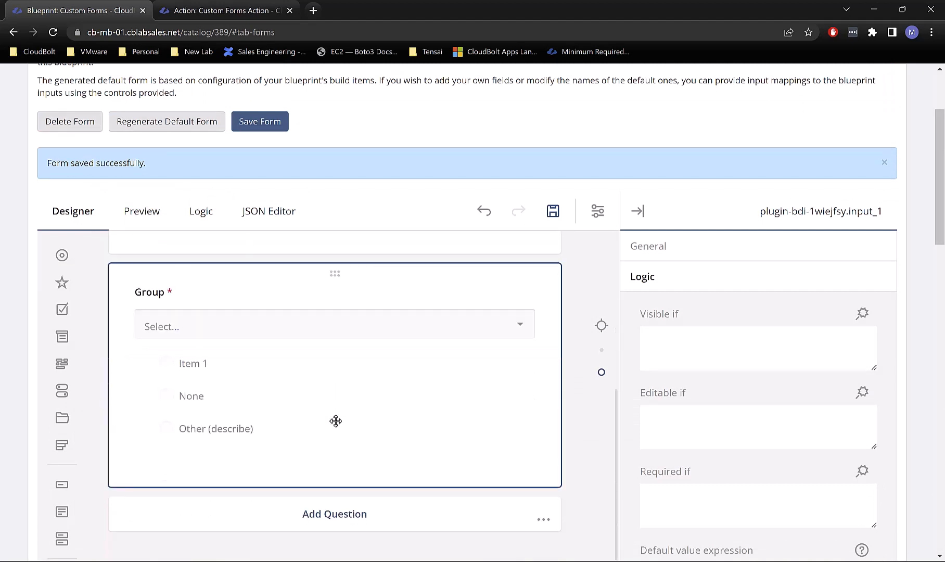
scroll(336, 426, "up", 1)
scroll(336, 420, "up", 2)
scroll(336, 422, "down", 8)
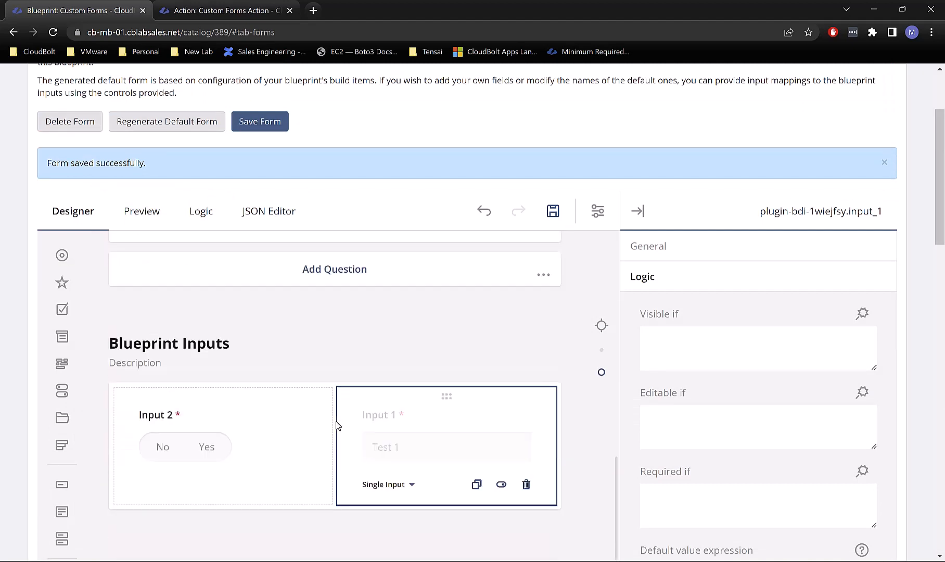
left_click(337, 433)
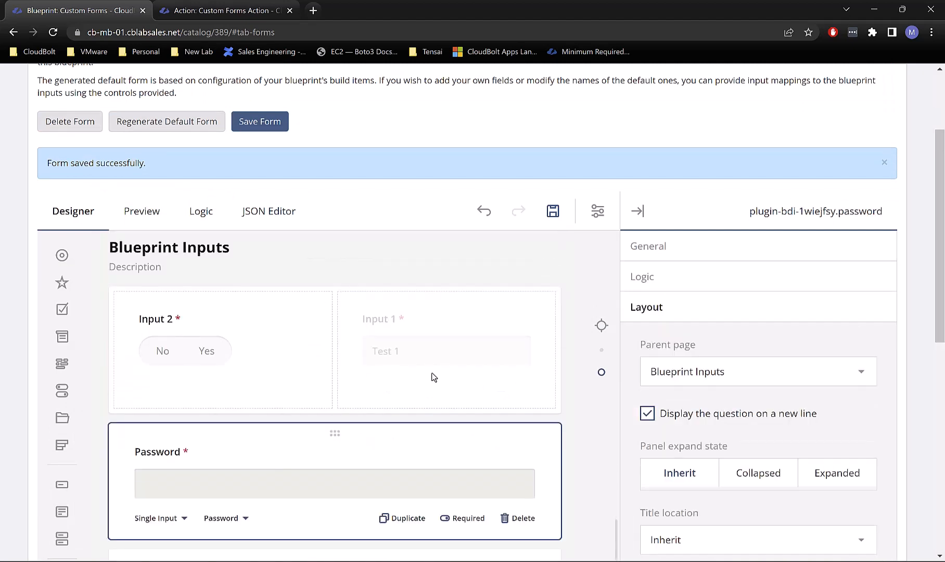
left_click(647, 414)
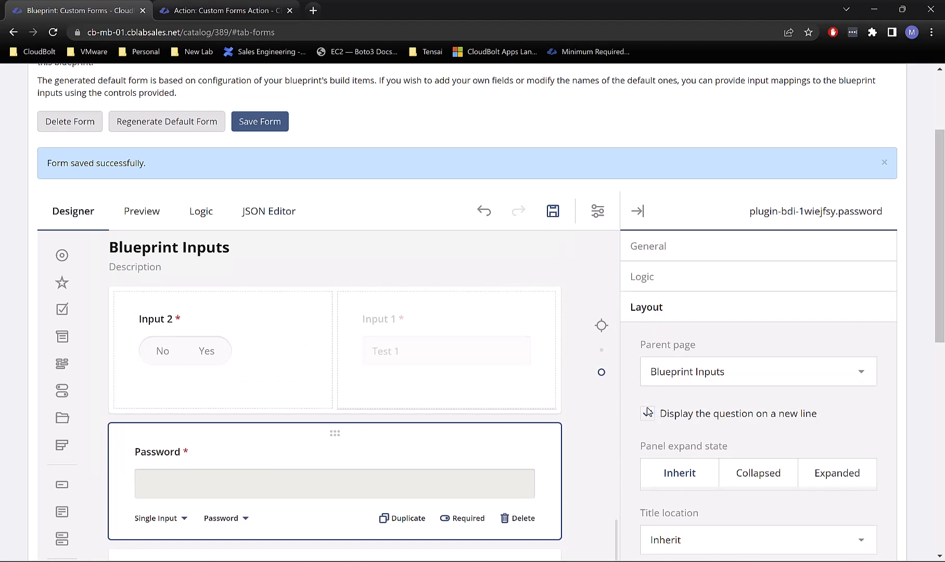
scroll(437, 437, "up", 8)
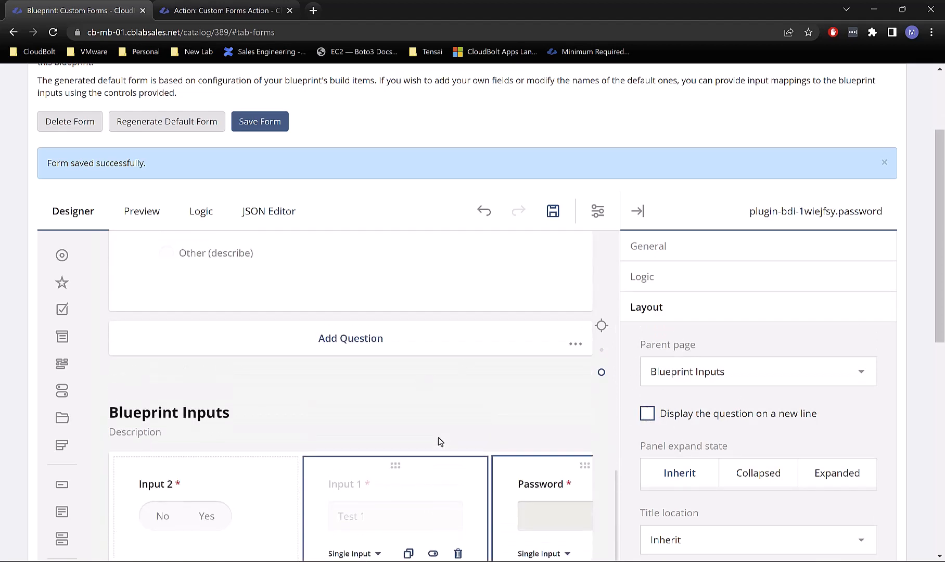
scroll(213, 343, "up", 3)
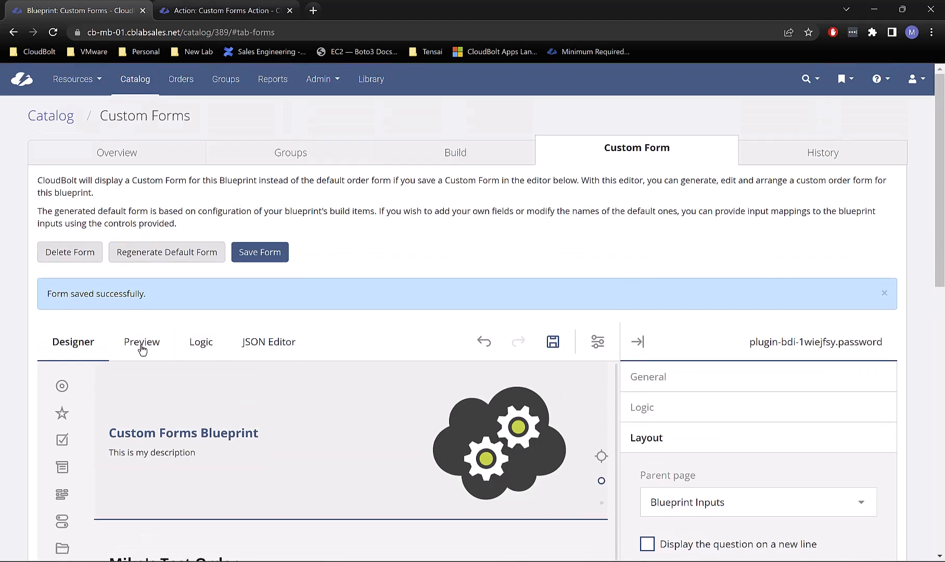
left_click(142, 341)
left_click(321, 359)
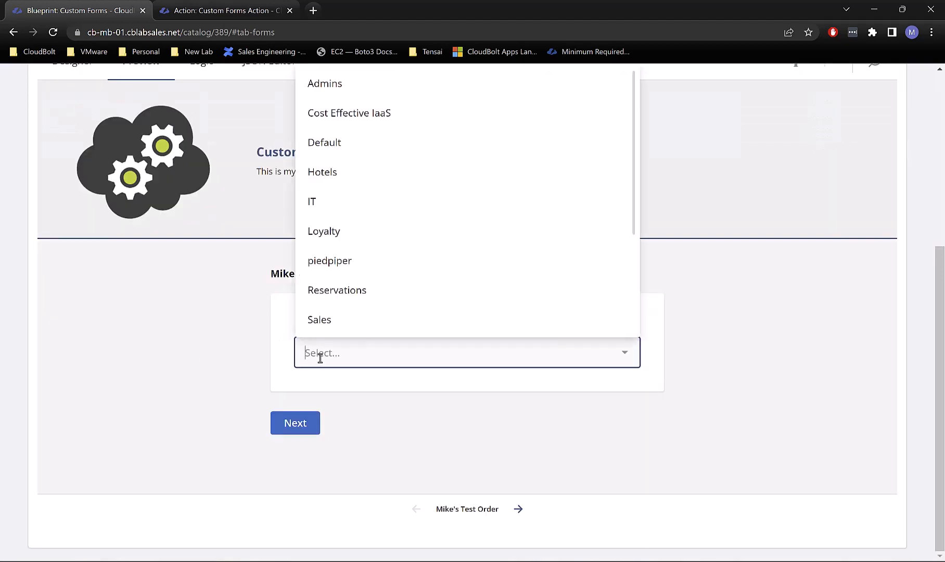
left_click(378, 203)
left_click(296, 432)
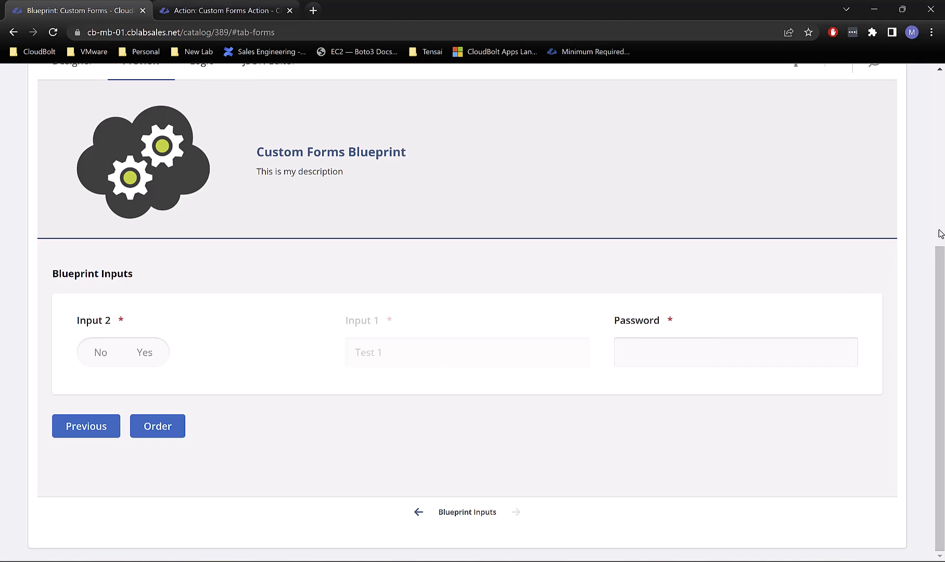
left_click_drag(759, 23, 467, 40)
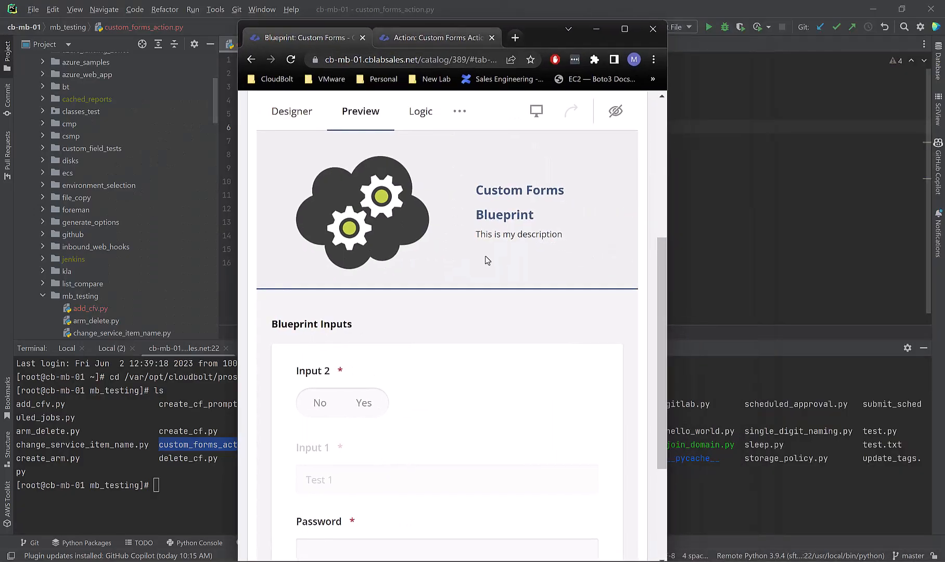
scroll(484, 360, "down", 1)
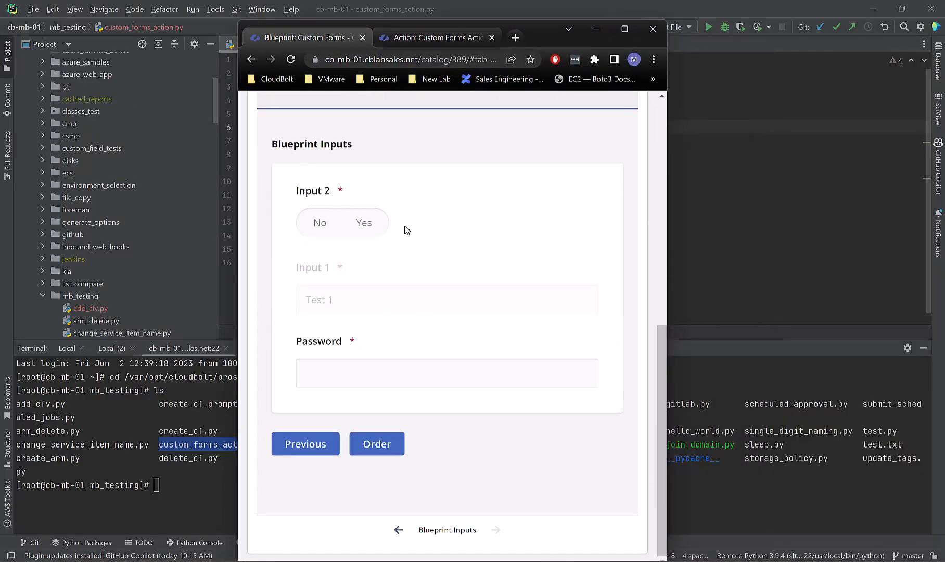
scroll(411, 248, "up", 7)
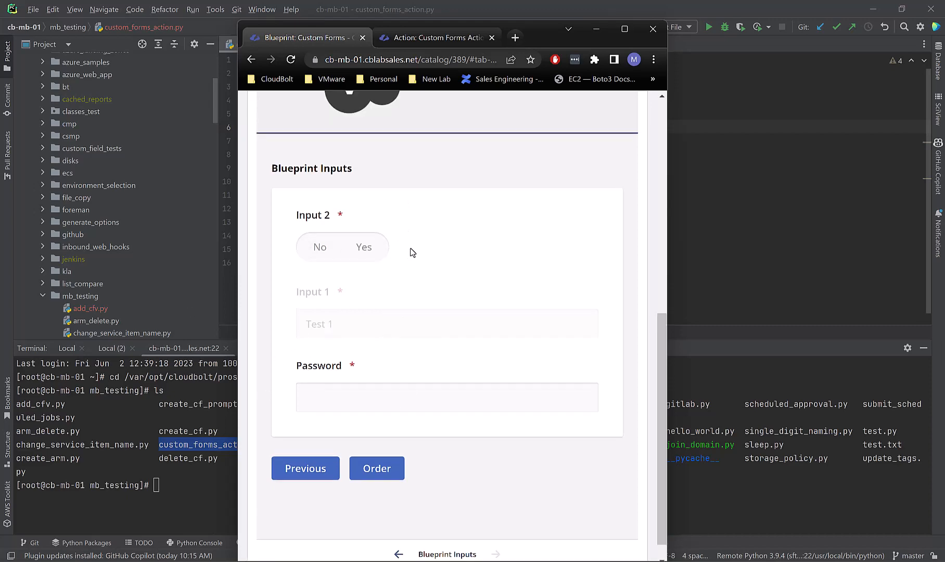
left_click_drag(560, 33, 589, 5)
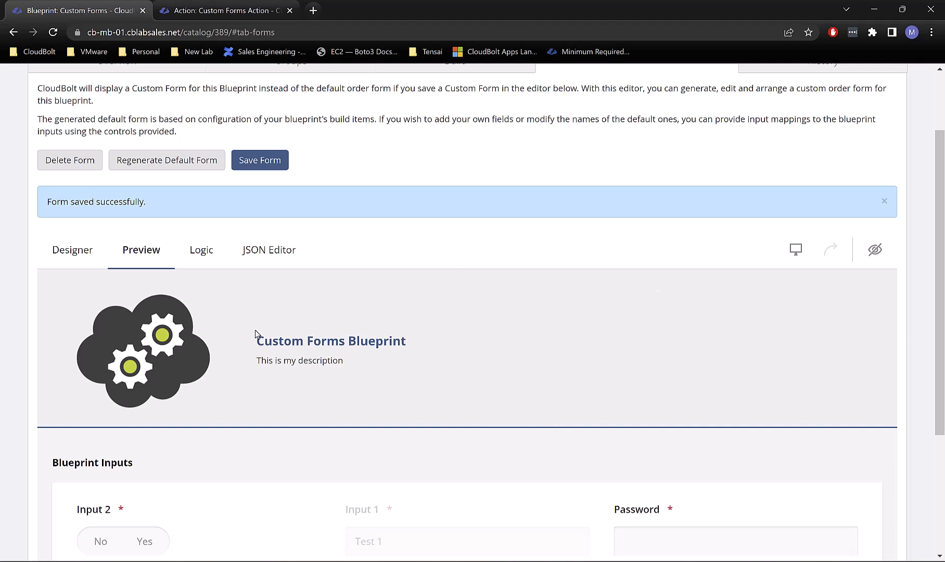
Step: Re-check 'Display the question on a new line' for Password, keeping Blueprint Inputs as parent page
left_click(73, 250)
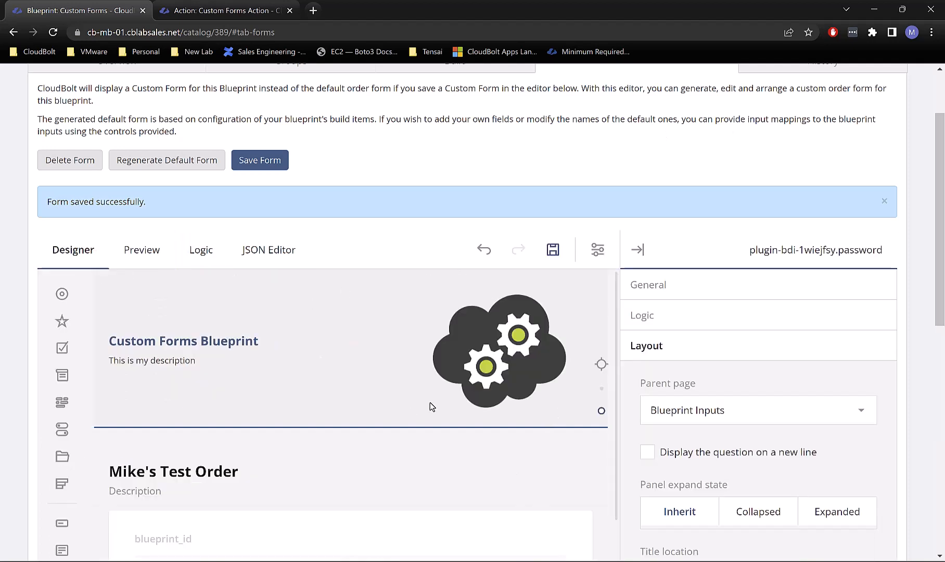
scroll(429, 402, "down", 8)
scroll(366, 423, "down", 10)
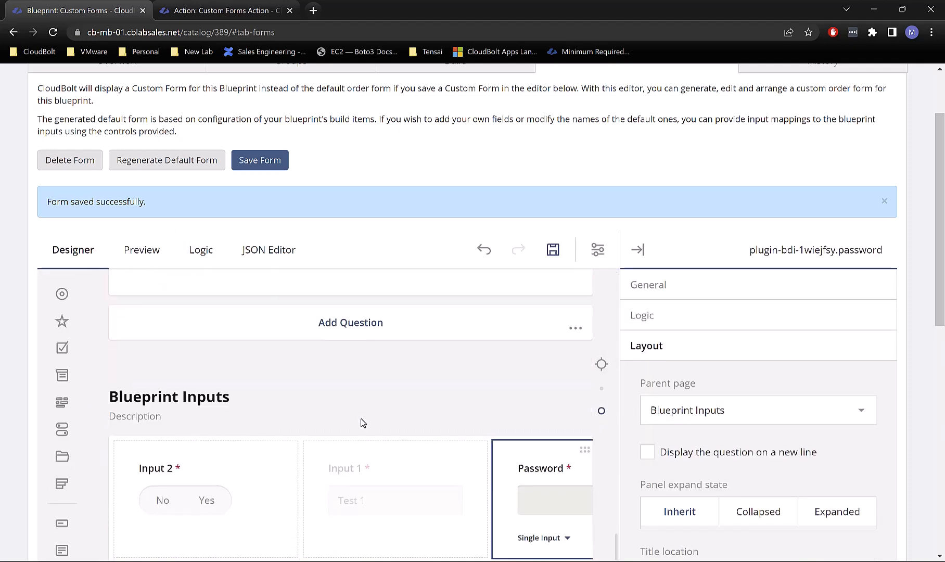
scroll(676, 365, "down", 3)
scroll(684, 358, "down", 2)
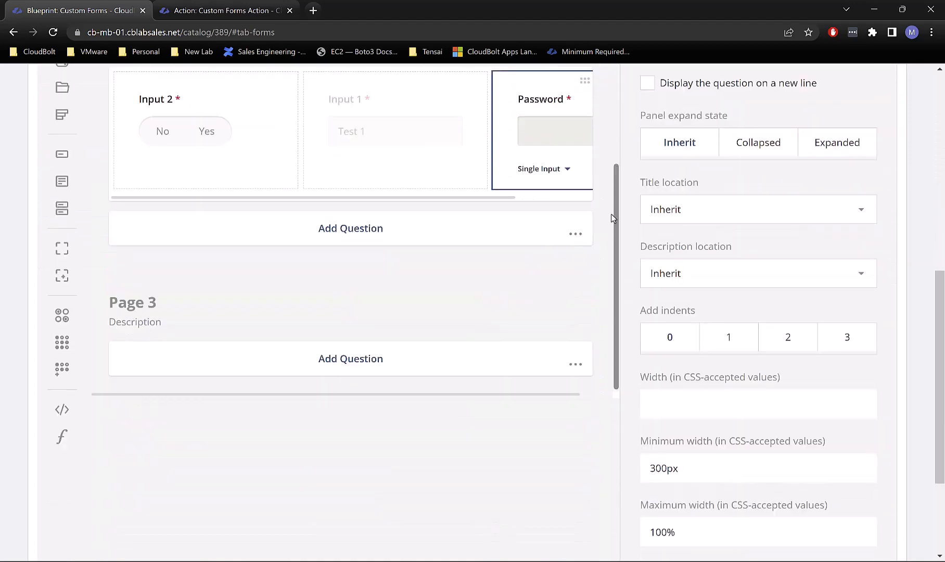
scroll(721, 379, "down", 3)
scroll(721, 380, "up", 5)
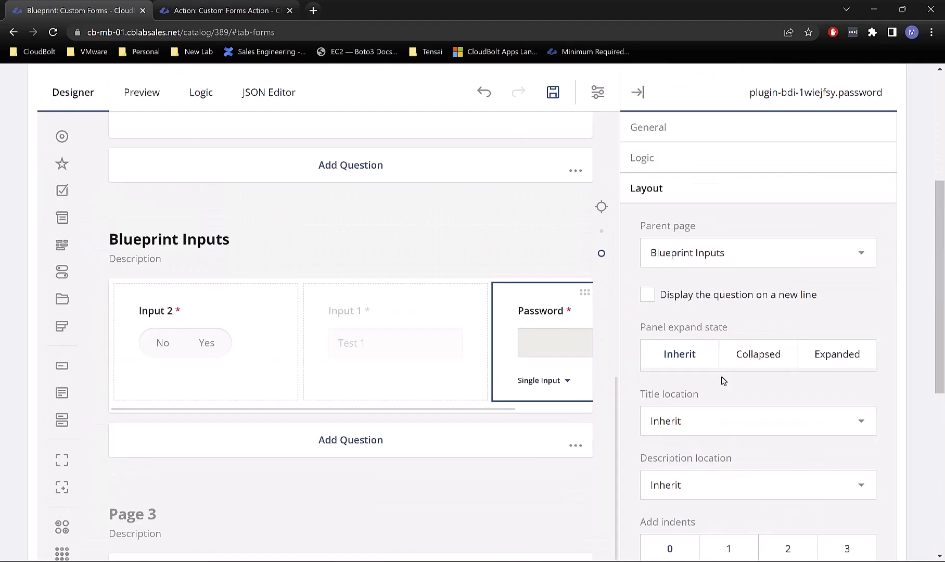
left_click(687, 296)
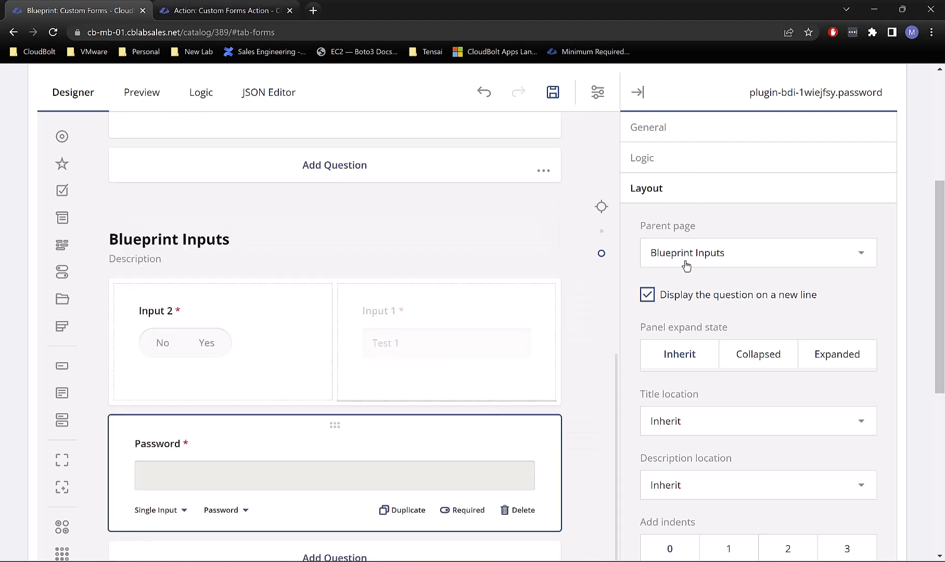
left_click(714, 254)
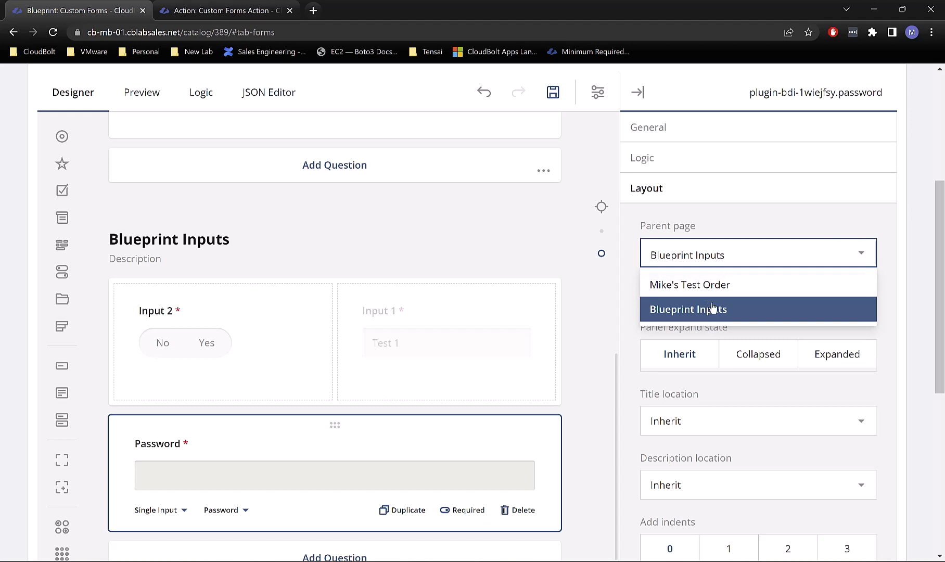
left_click(713, 216)
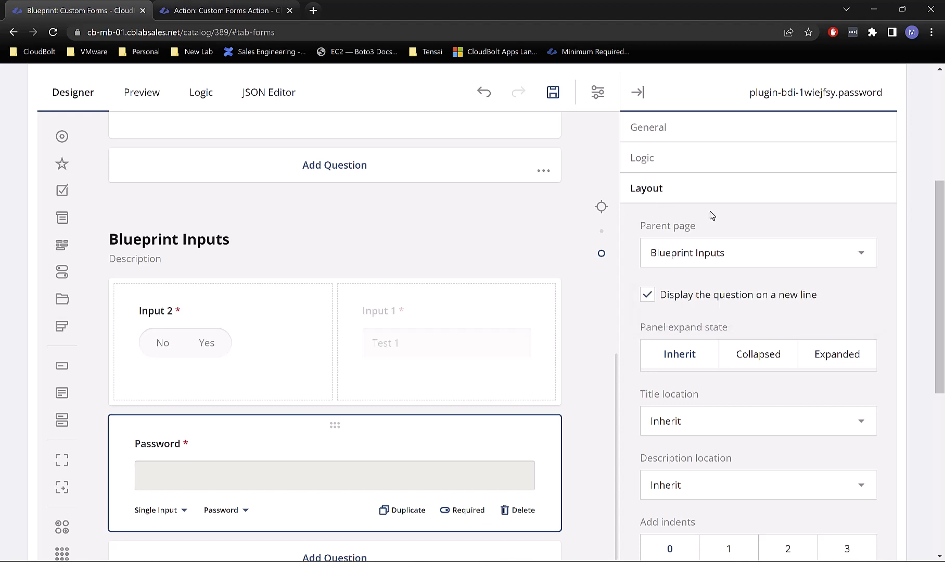
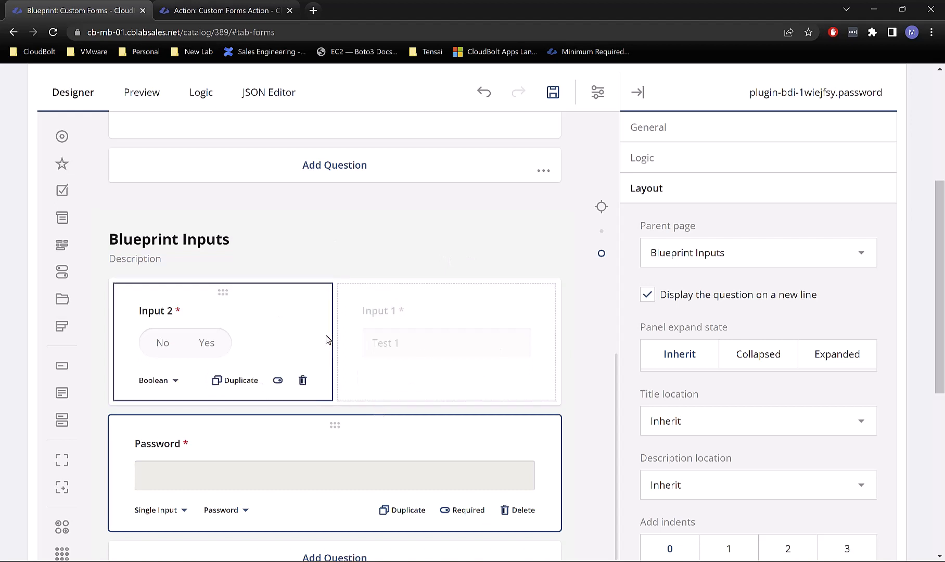
Step: Tick 'Display the question on a new line' for Input 2 so Input 1 gets the full row
left_click_drag(223, 299, 574, 350)
left_click_drag(224, 299, 565, 325)
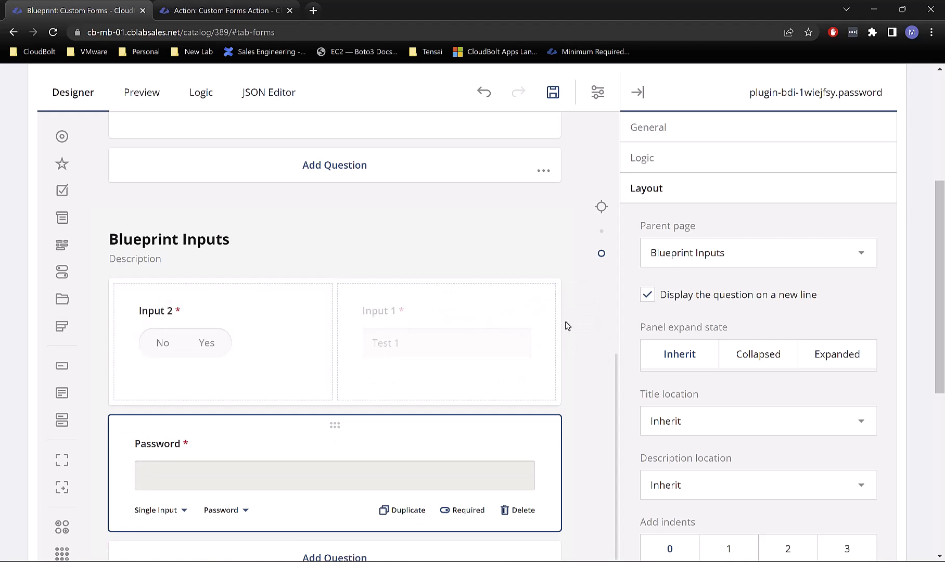
left_click_drag(222, 290, 539, 331)
mouse_move(254, 493)
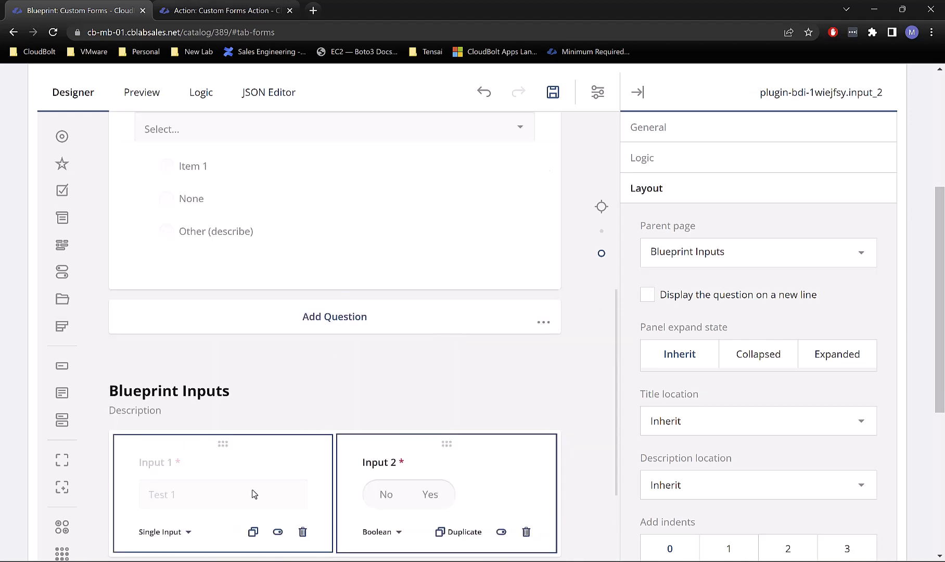
left_click(657, 295)
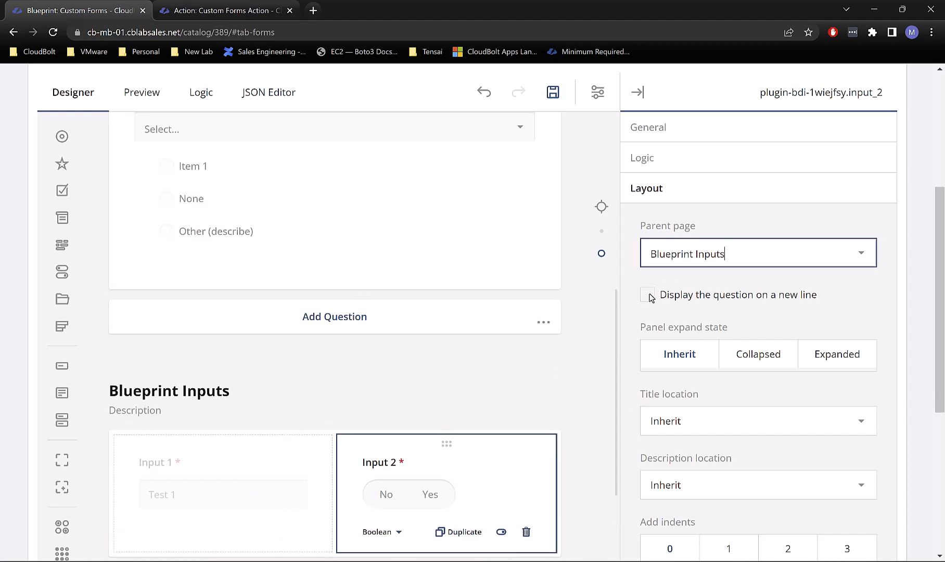
left_click(243, 463)
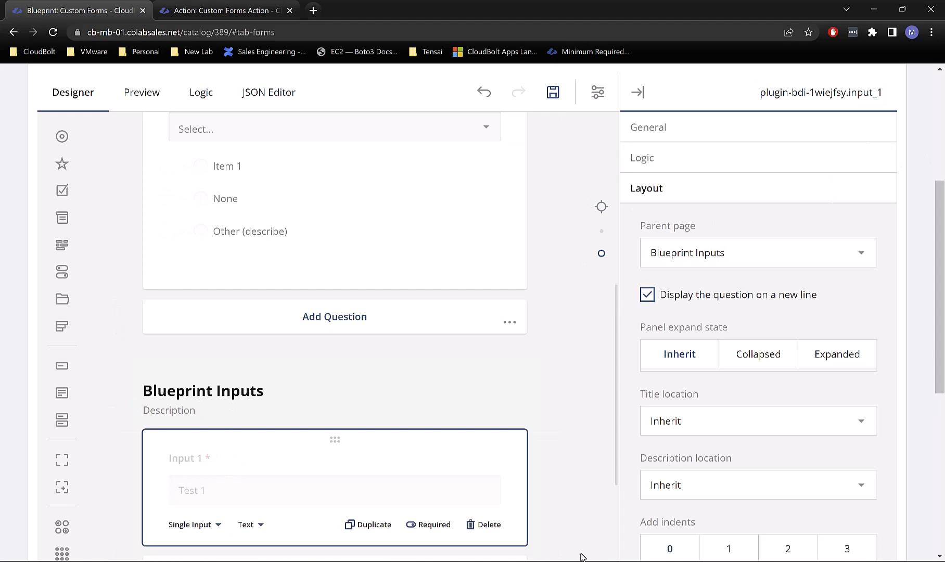
scroll(684, 312, "up", 4)
Step: Make Input 1 editable and change its question type from Single Input to Dropdown
left_click(653, 316)
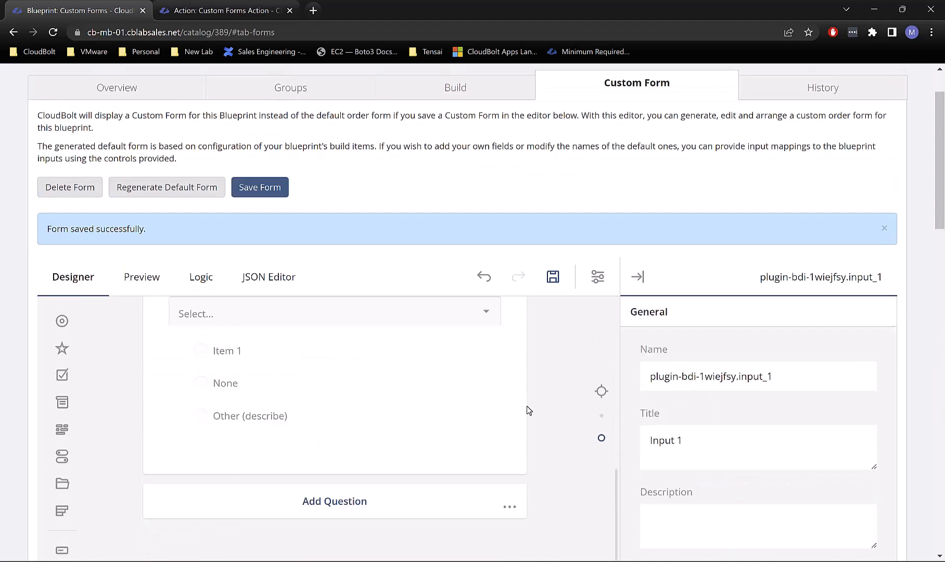
scroll(541, 410, "down", 5)
scroll(552, 417, "down", 1)
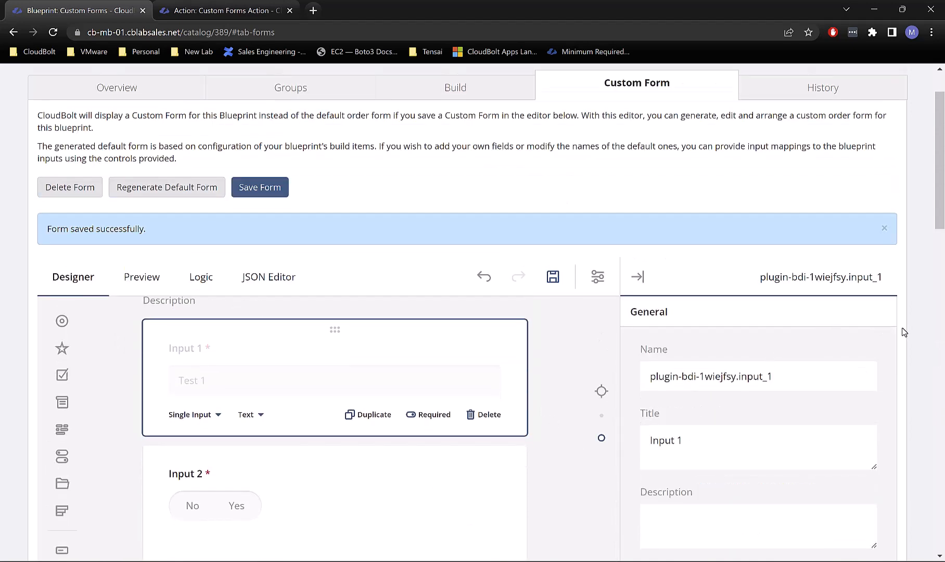
scroll(905, 331, "down", 2)
left_click(645, 511)
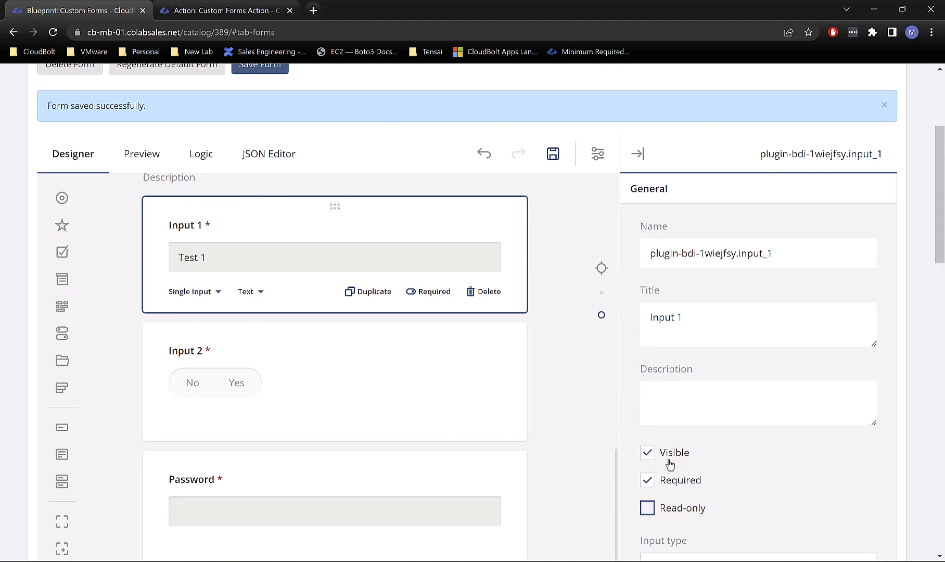
scroll(928, 362, "down", 2)
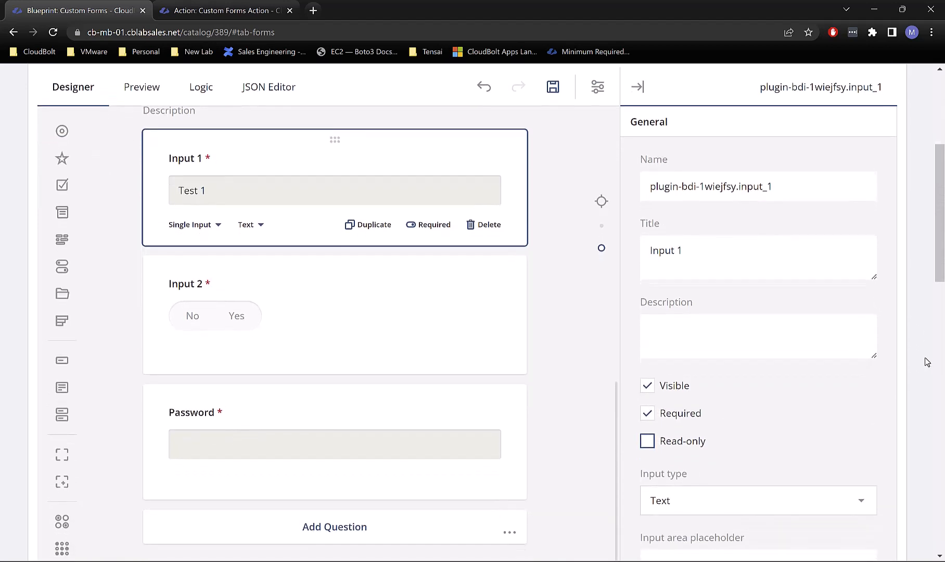
scroll(928, 362, "up", 2)
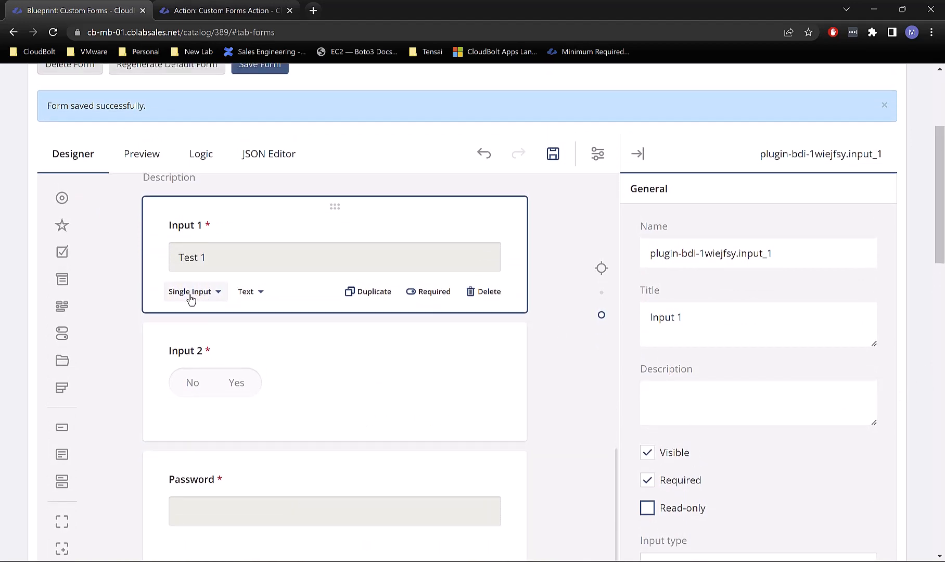
left_click(189, 292)
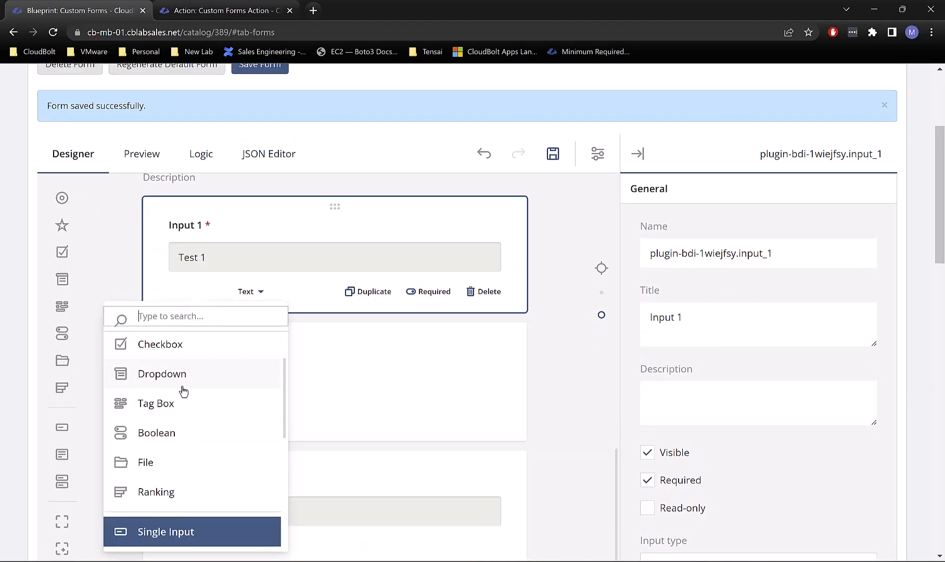
left_click(201, 374)
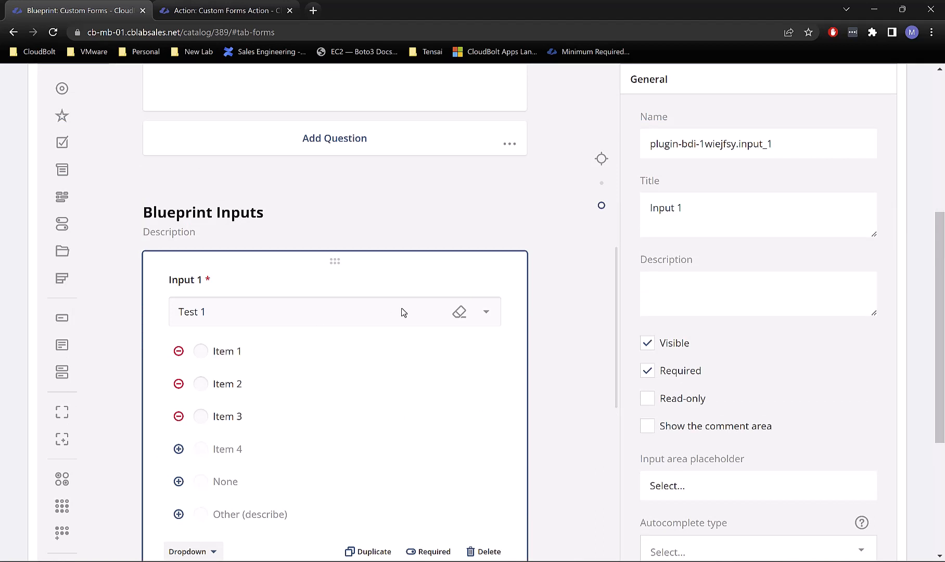
Step: Set the first choice's value to value_1 with display text 'This is Value 1'
left_click(230, 352)
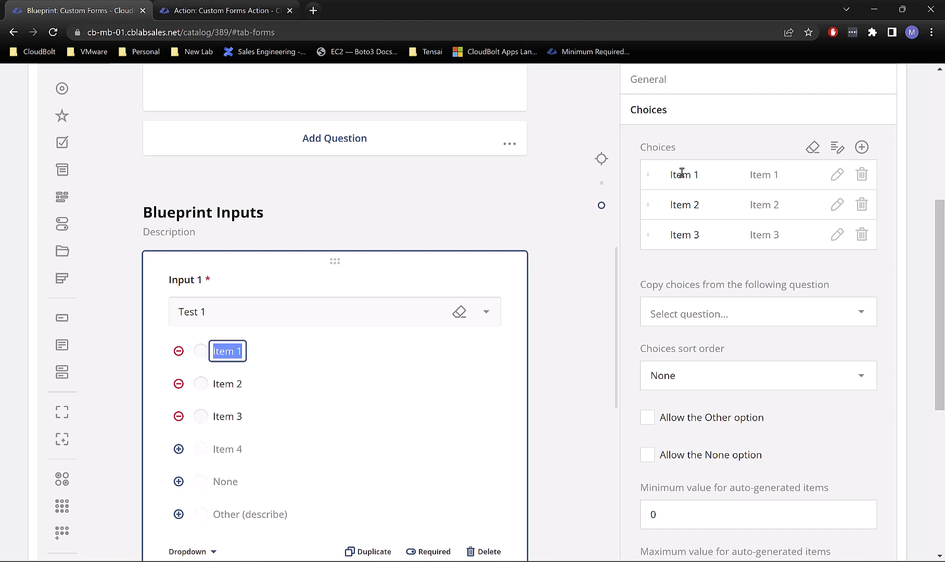
left_click(761, 175)
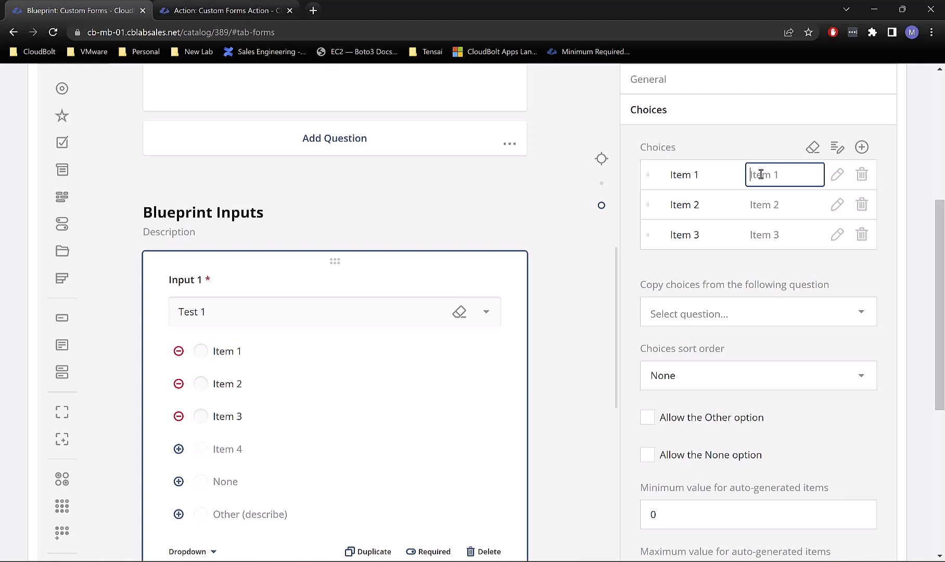
left_click(704, 179)
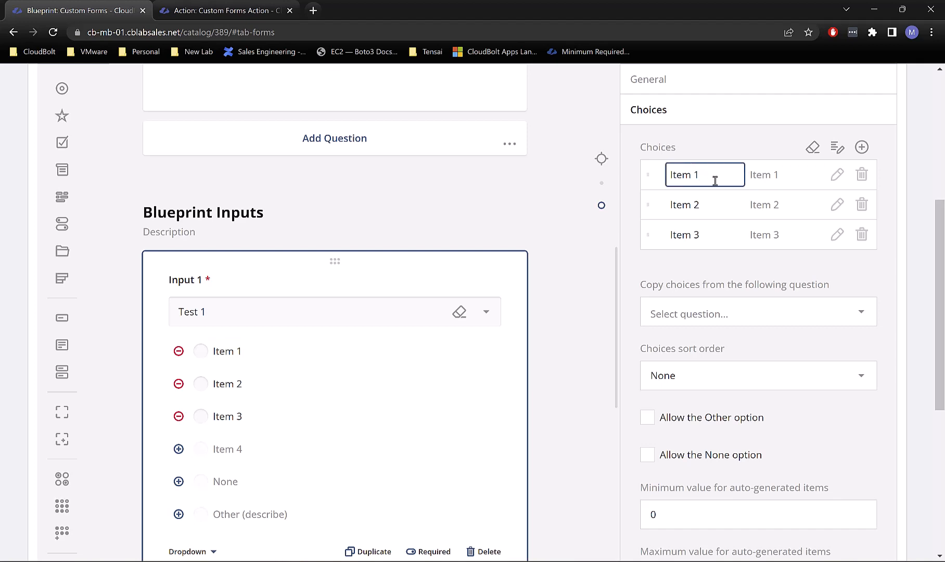
left_click_drag(715, 180, 656, 186)
type("value_1")
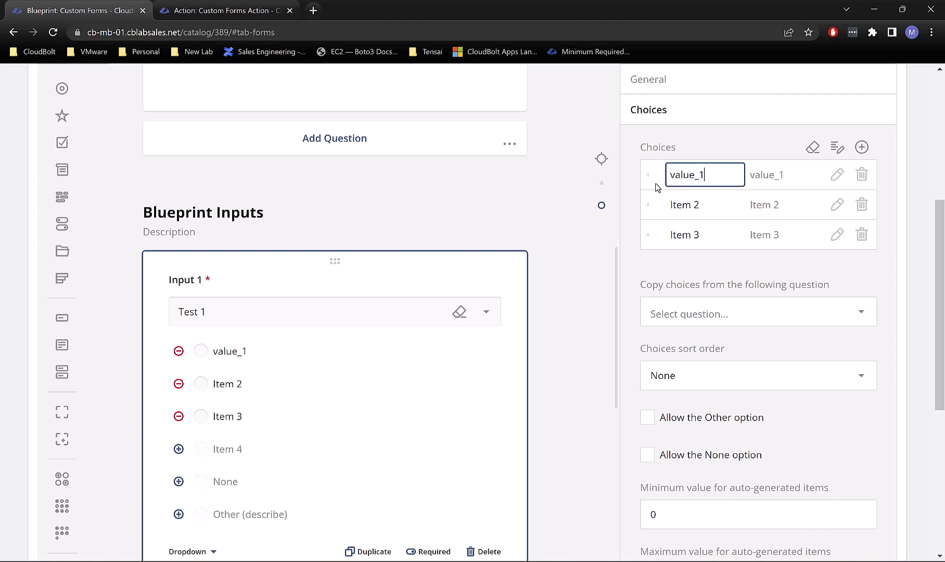
key("Tab")
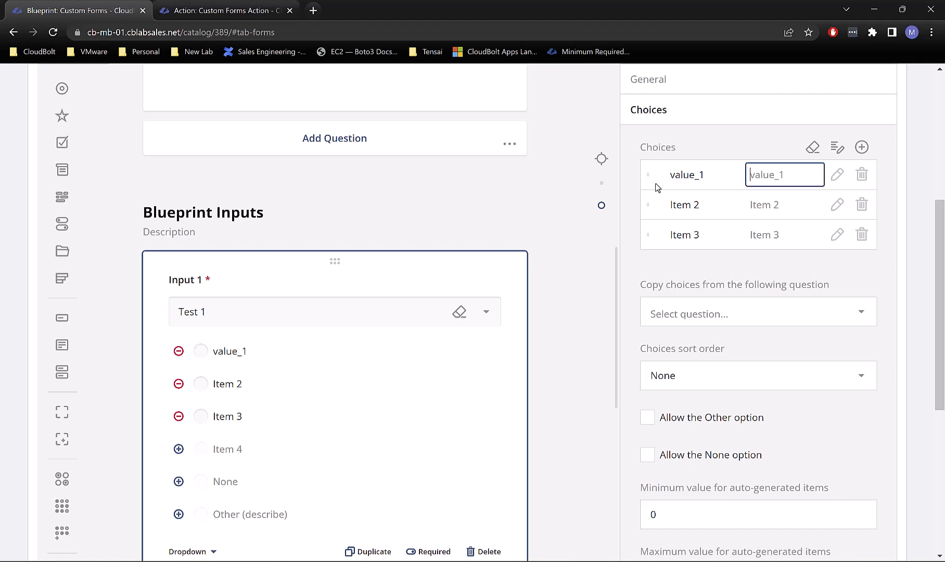
type("This is Value 1")
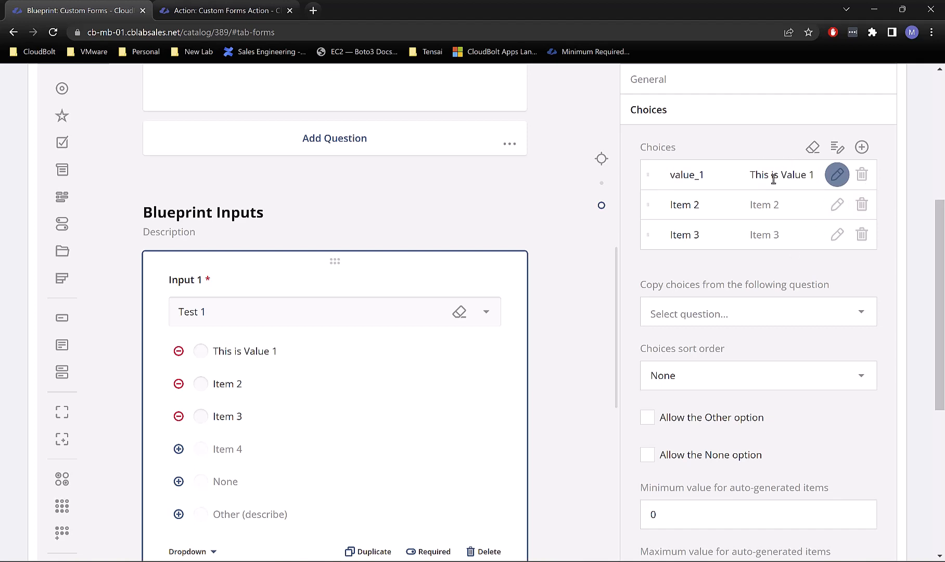
Step: Set the second and third choice values to value_2 and value_3
left_click(712, 177)
key("ctrl+c")
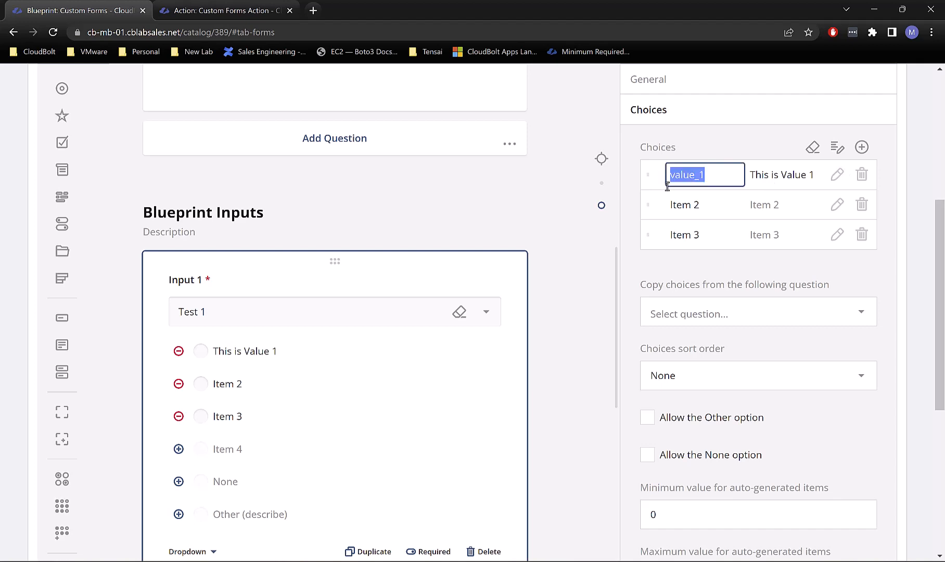
left_click(688, 206)
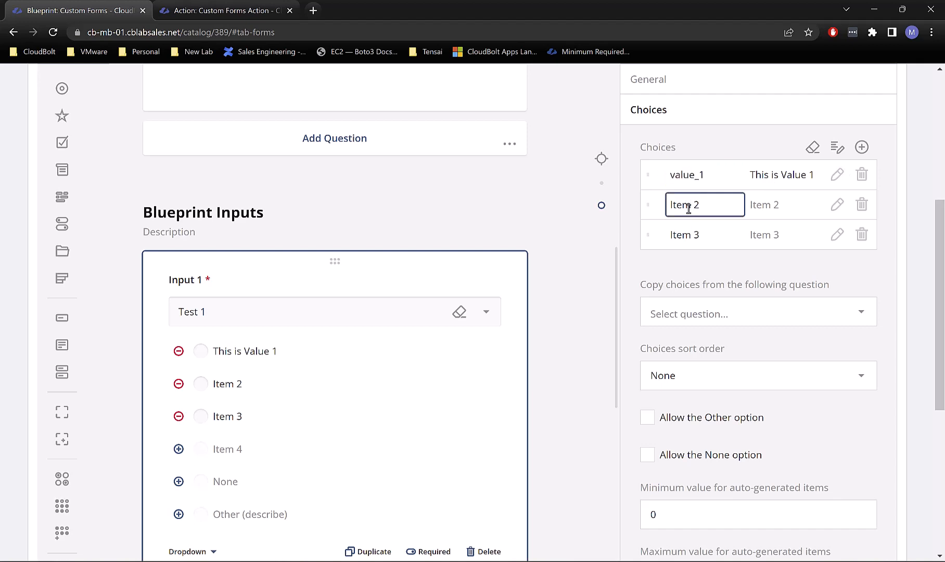
left_click_drag(702, 206, 664, 210)
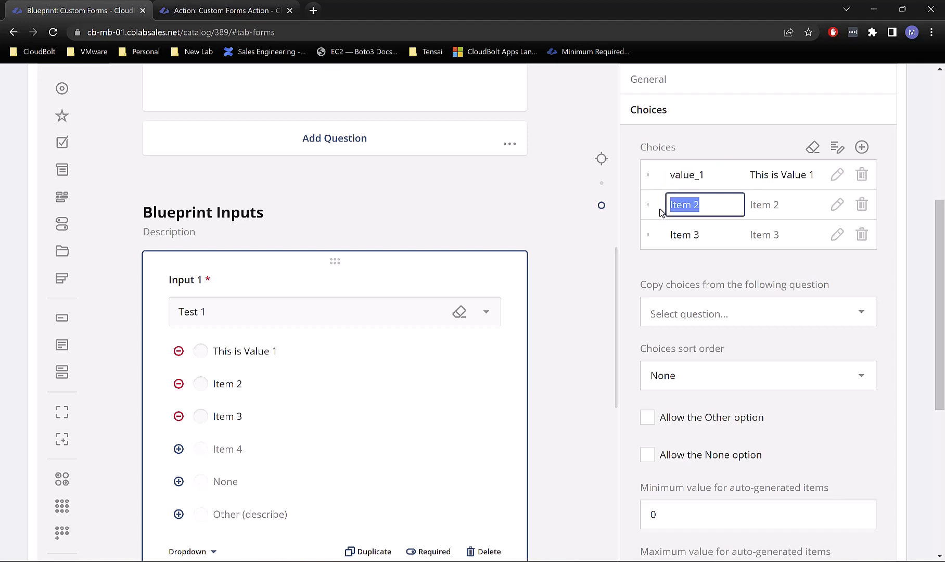
type("value_1")
left_click(737, 209)
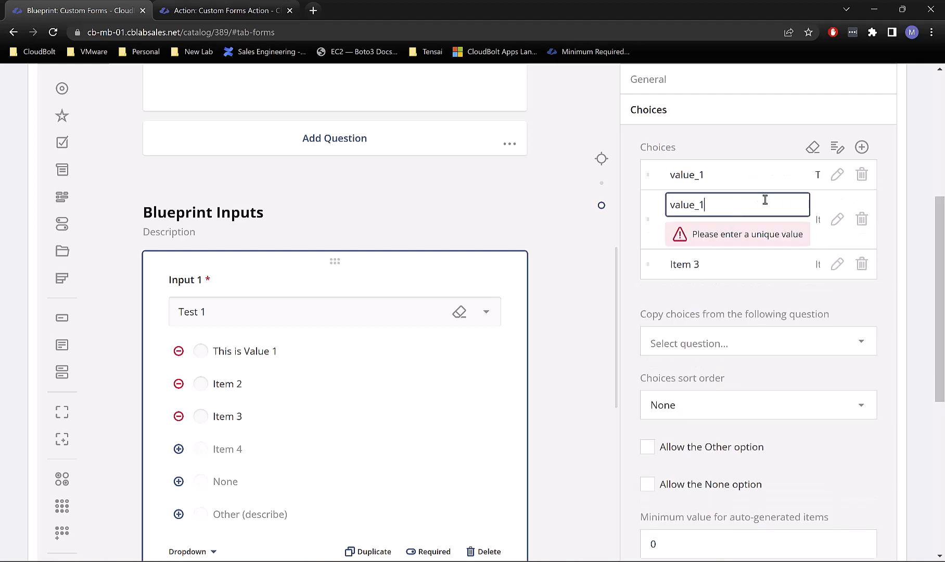
left_click(820, 207)
left_click(705, 209)
left_click(706, 234)
key("shift+Left")
key("shift+Left")
key("shift+Left")
key("shift+Left")
key("shift+Left")
key("shift+Left")
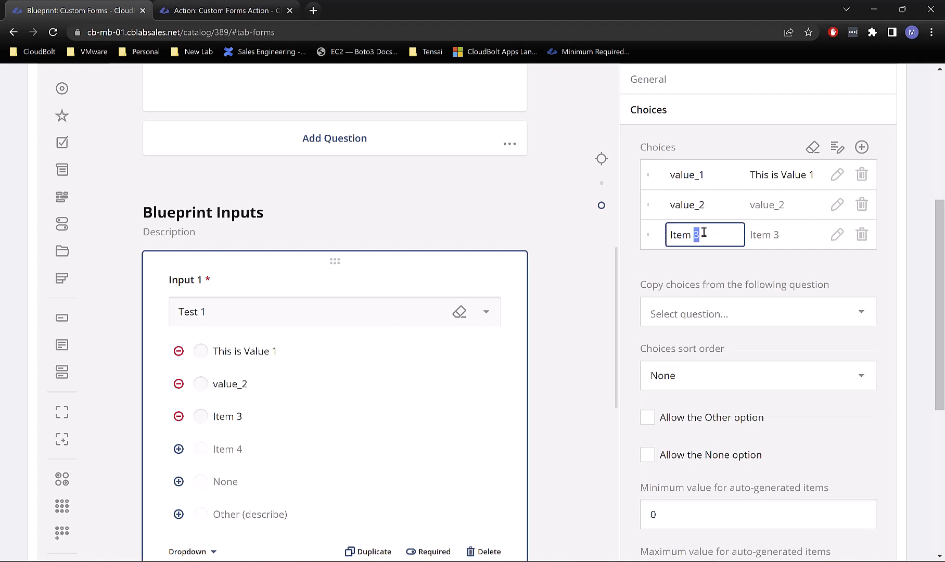
key("ctrl+v")
type("3")
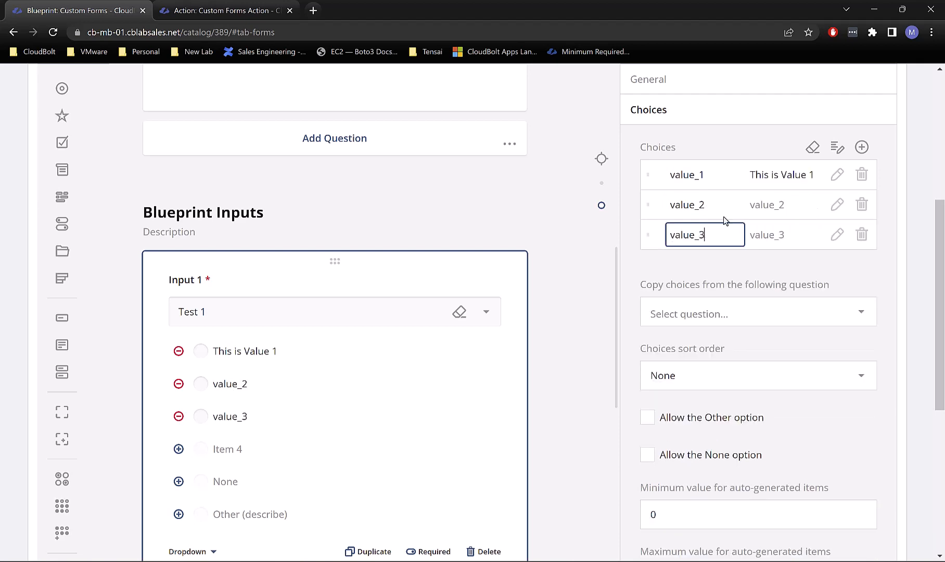
Step: Give the second and third choices display texts 'This is Value 2' and 'This is Value 3'
left_click(769, 175)
key("ctrl+c")
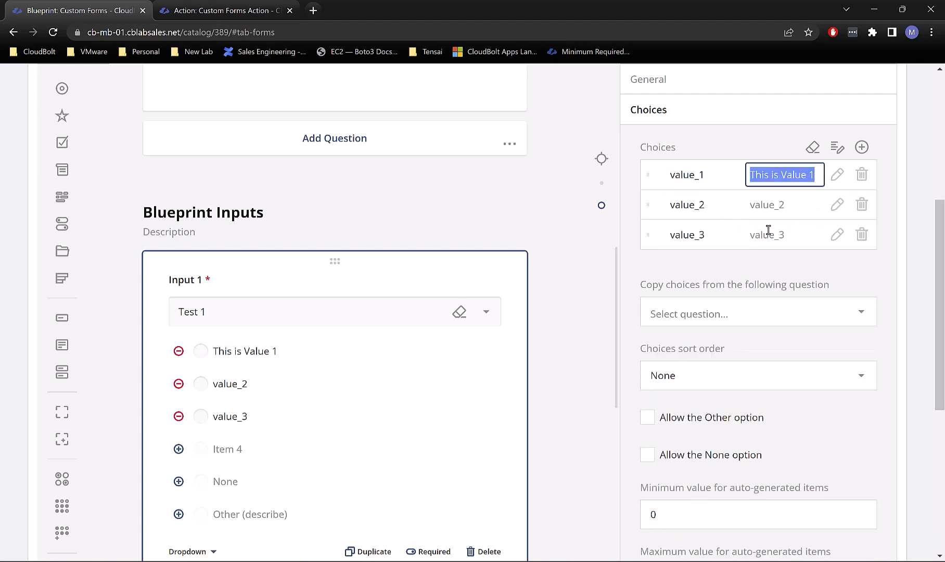
left_click(768, 205)
key("ctrl+v")
left_click(779, 234)
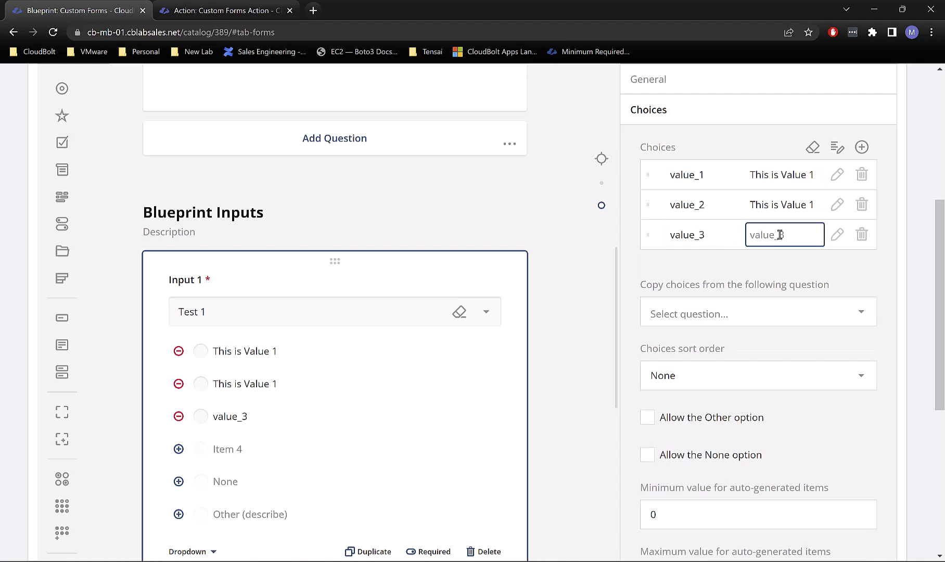
key("ctrl+v")
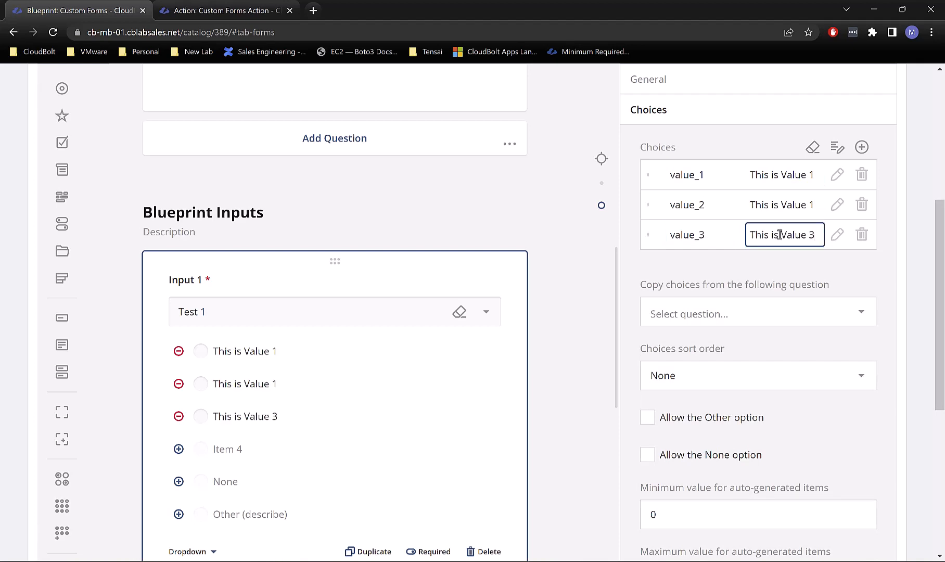
left_click(816, 206)
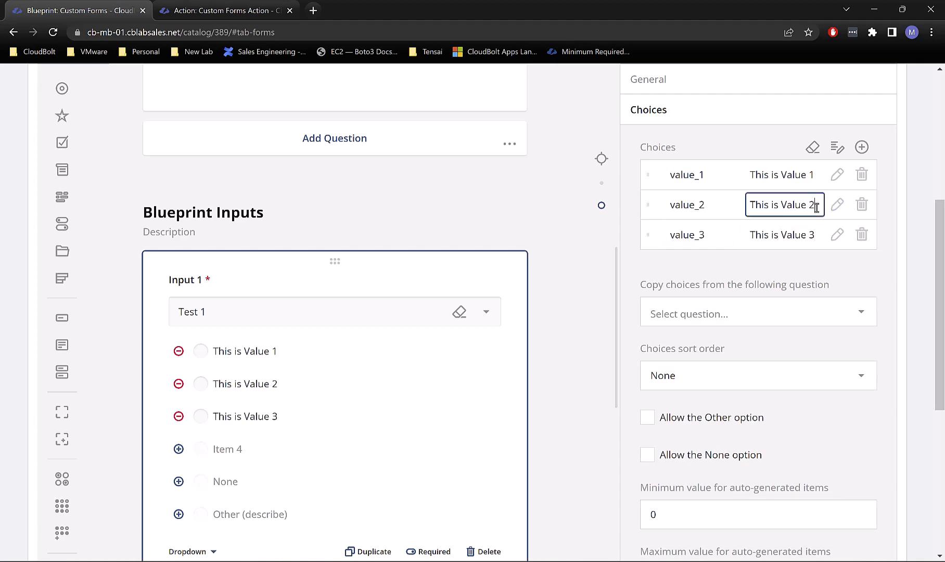
left_click(748, 155)
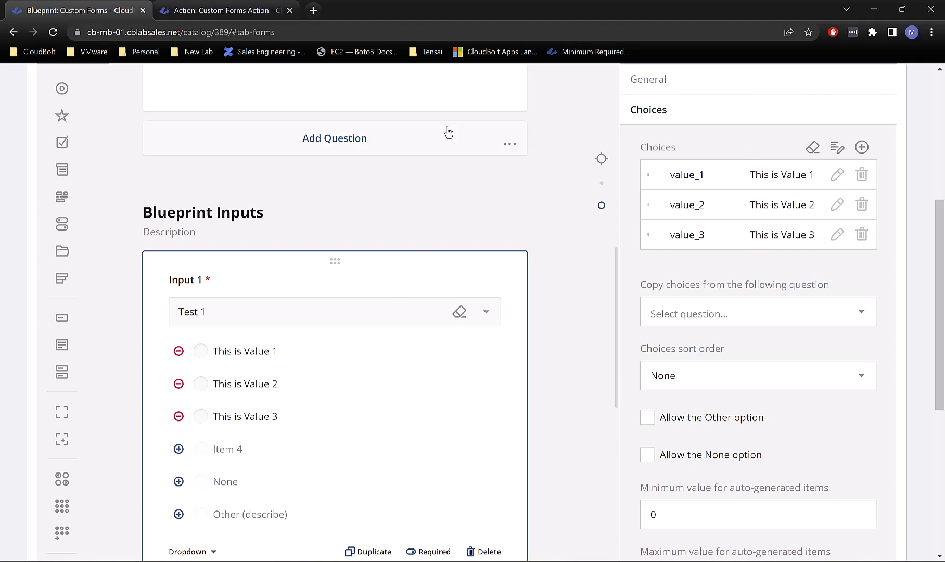
scroll(525, 295, "up", 2)
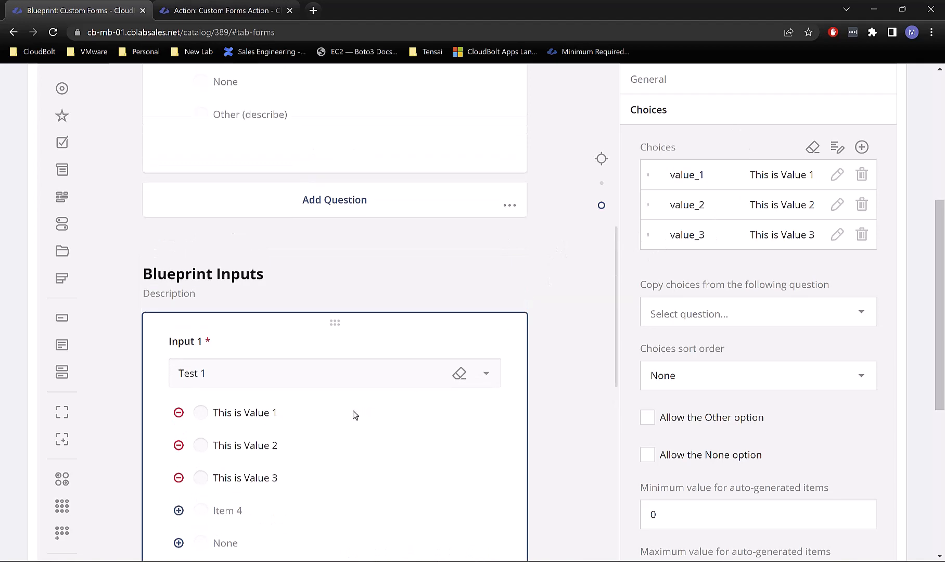
Step: Preview the order form with group IT and advance to the Blueprint Inputs page
scroll(405, 347, "up", 5)
scroll(228, 171, "up", 8)
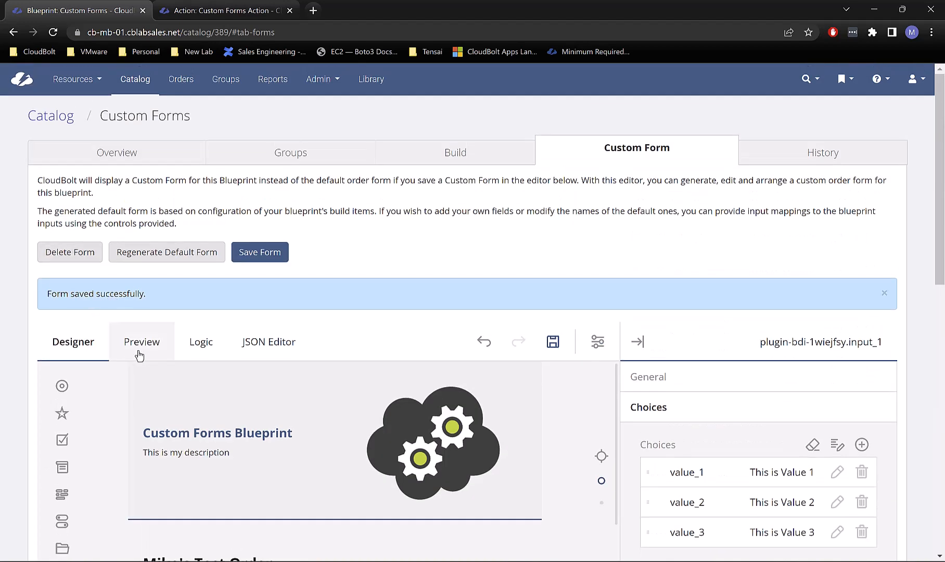
left_click(140, 355)
scroll(279, 323, "down", 5)
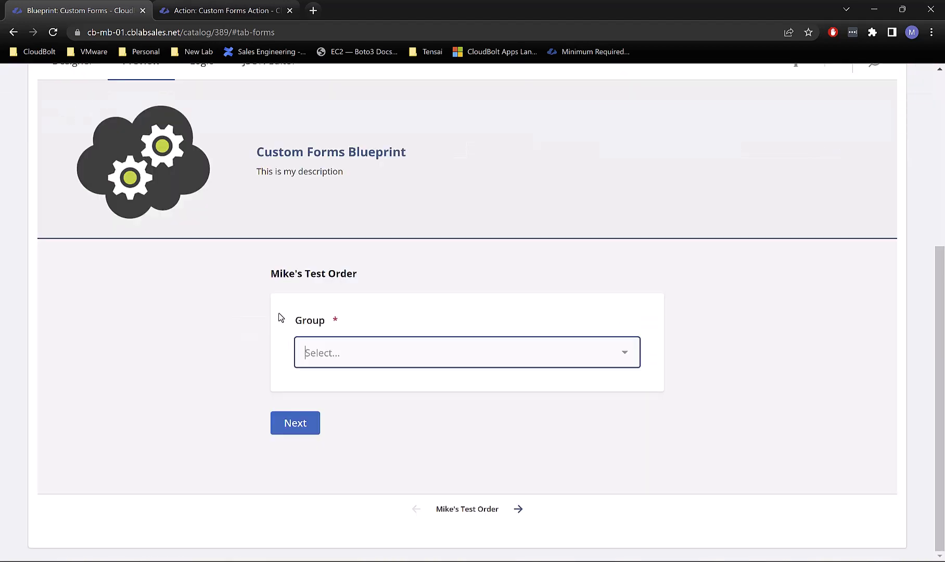
left_click(403, 364)
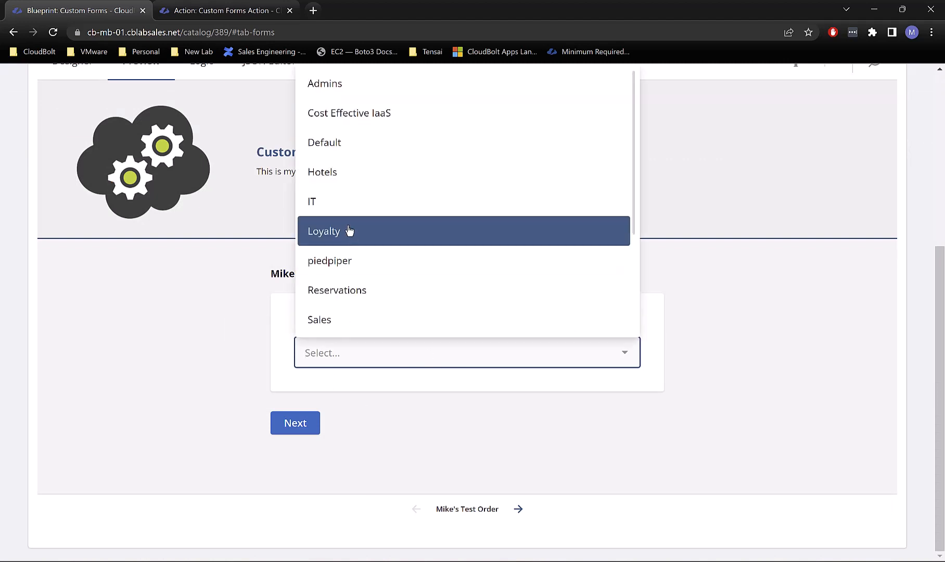
left_click(351, 208)
left_click(294, 436)
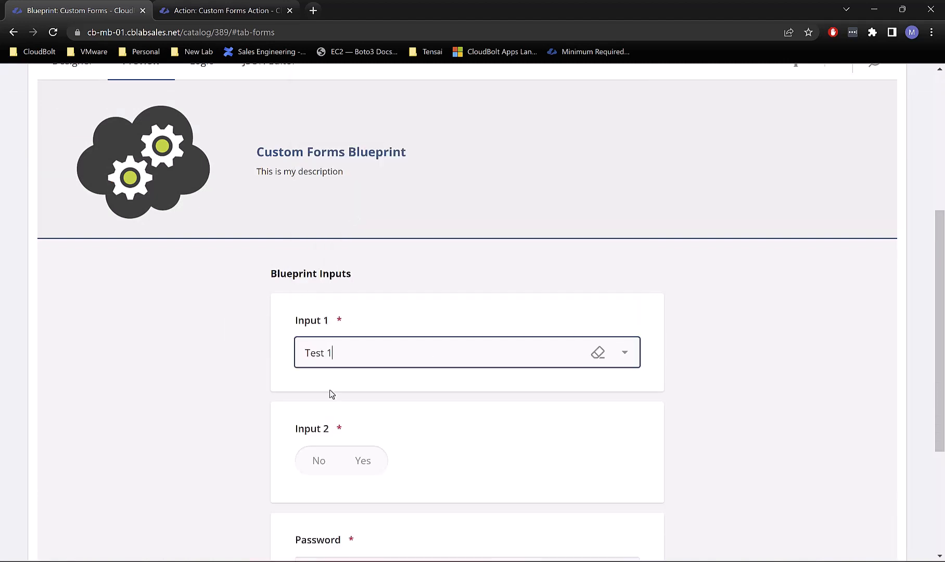
Step: Check Input 1's dropdown choices and select 'This is Value 1'
left_click(344, 351)
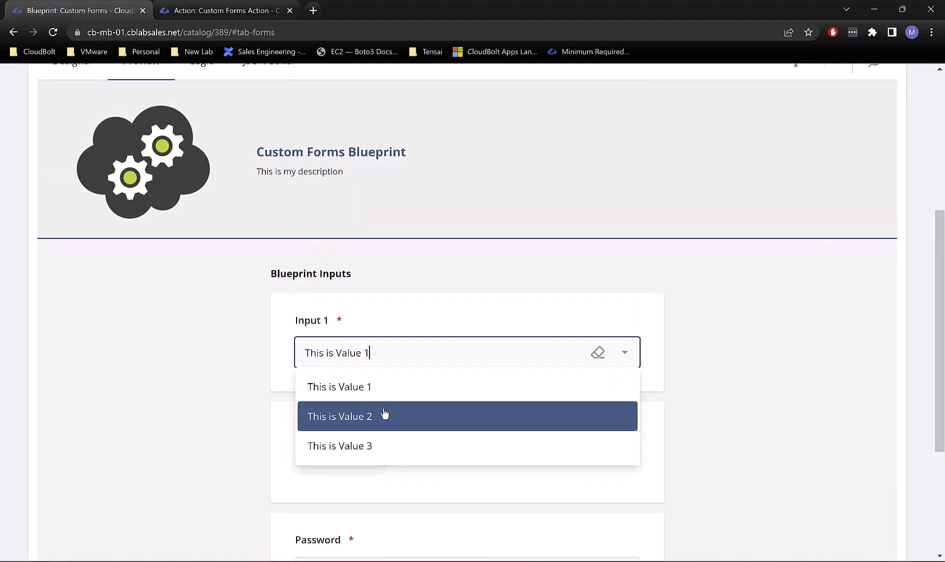
left_click(733, 328)
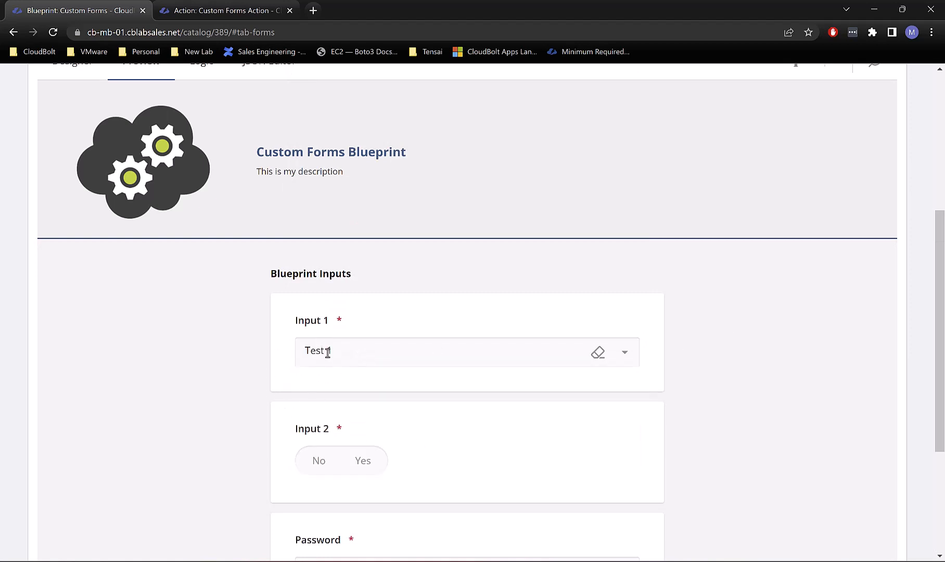
left_click(360, 354)
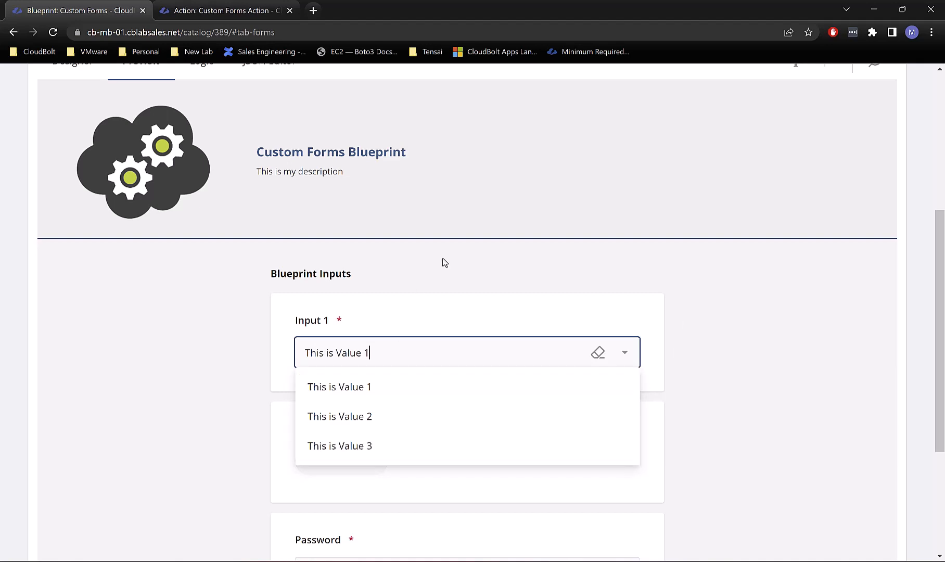
left_click(408, 278)
left_click(342, 348)
left_click(364, 385)
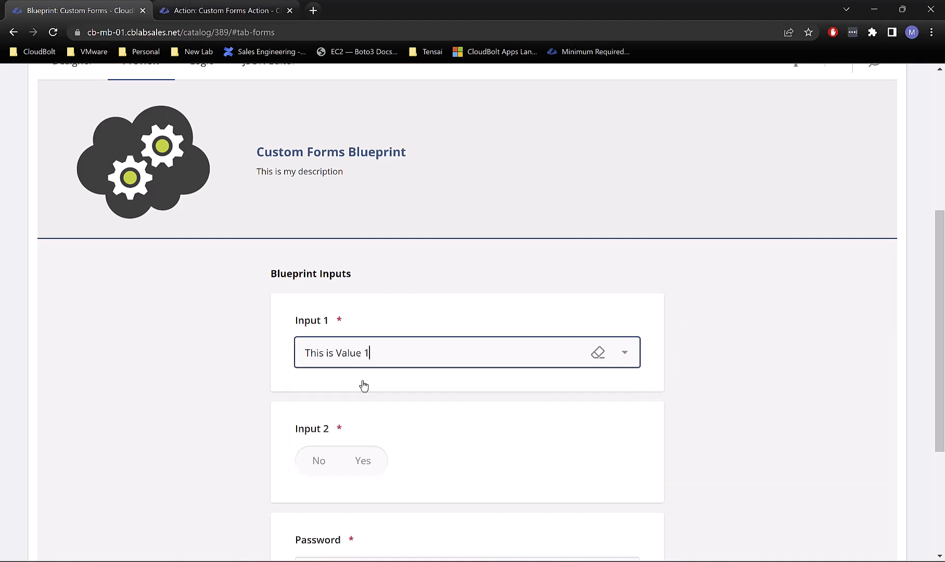
left_click(795, 269)
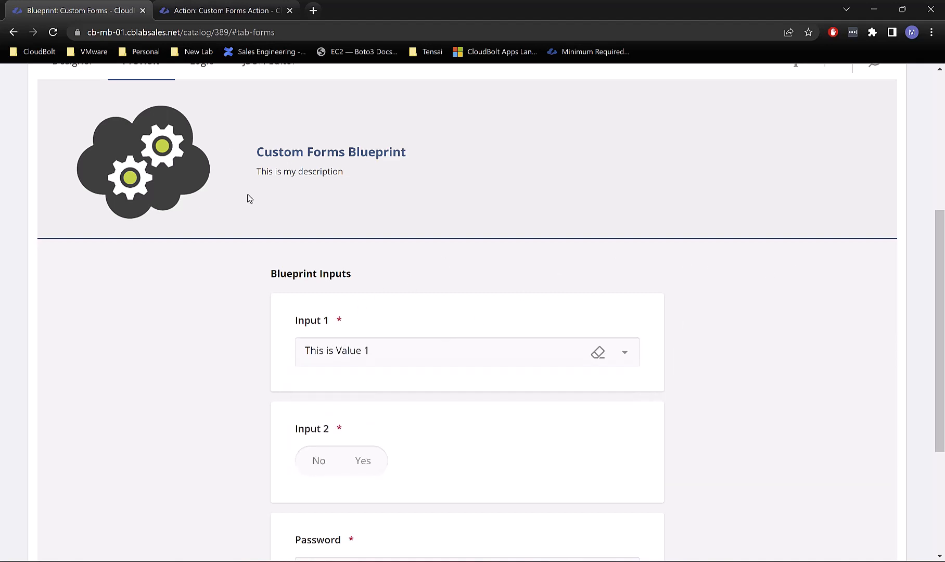
scroll(140, 161, "up", 2)
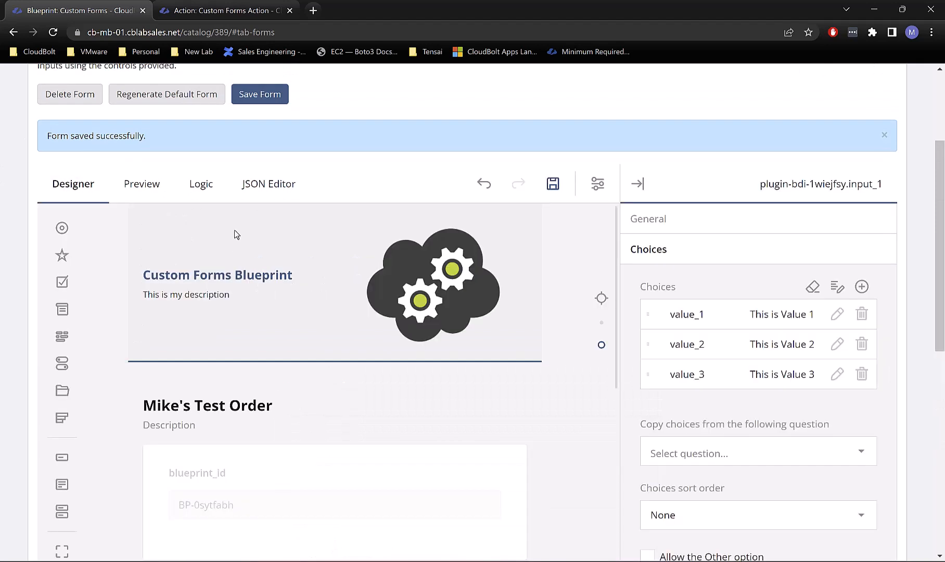
scroll(363, 454, "down", 3)
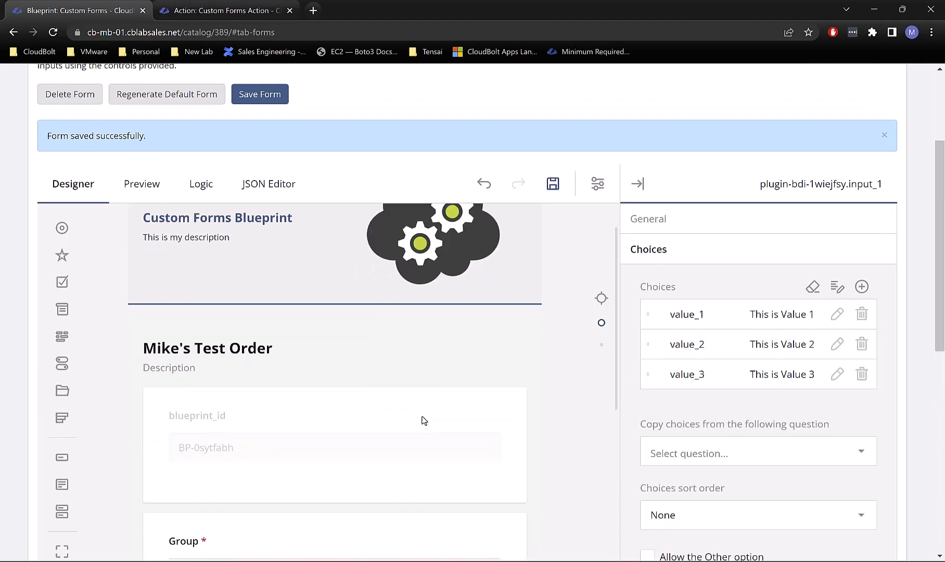
Step: Expand Input 1's General properties section in Designer
scroll(286, 366, "down", 2)
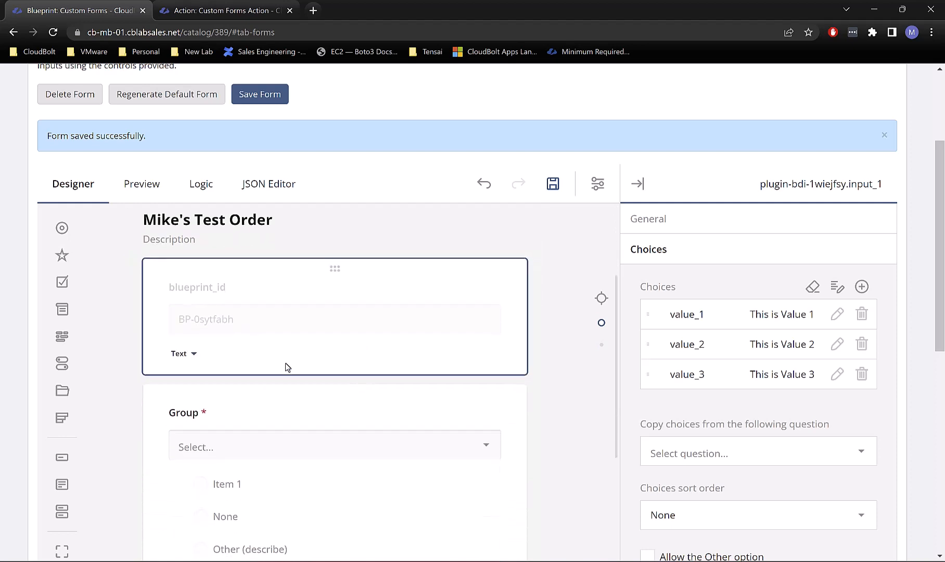
scroll(316, 348, "up", 1)
scroll(318, 350, "down", 6)
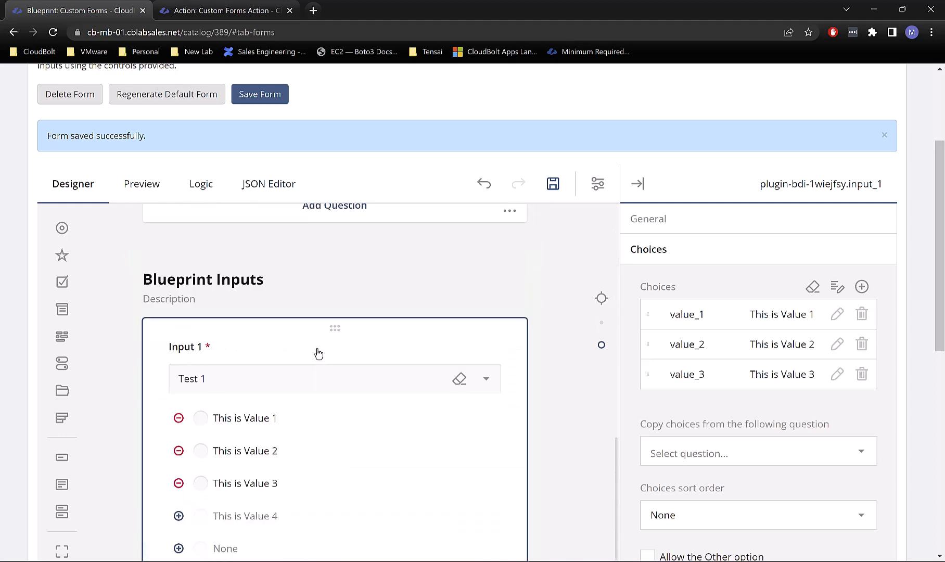
scroll(297, 332, "down", 2)
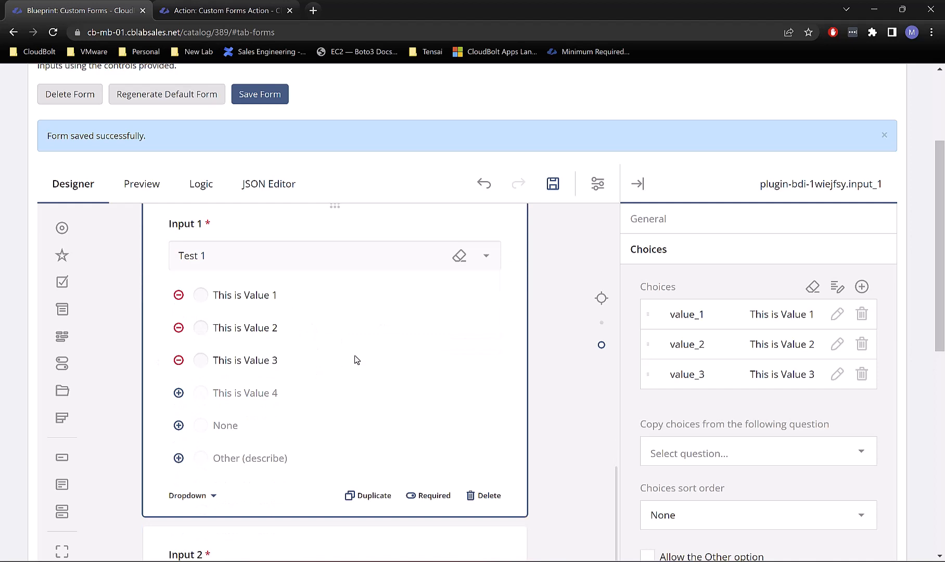
scroll(698, 369, "up", 3)
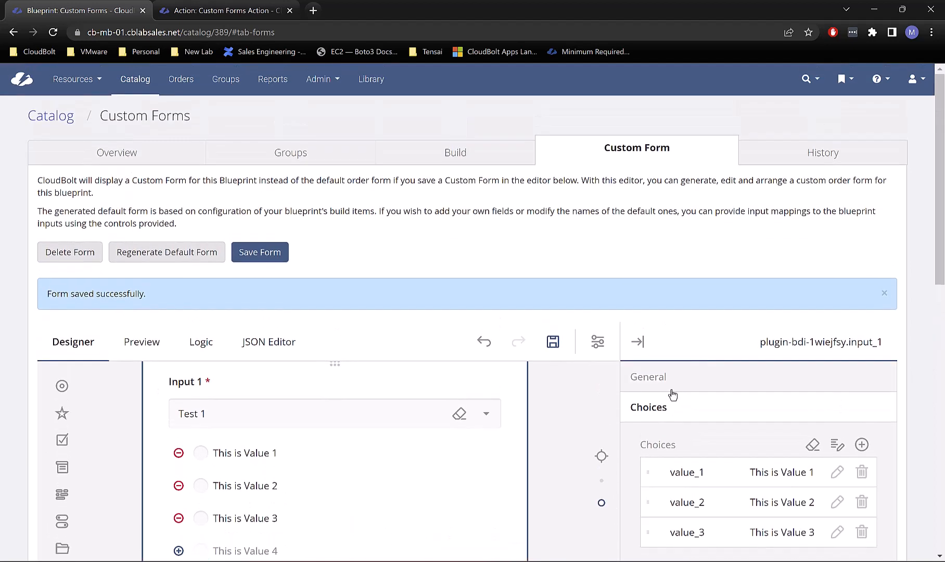
scroll(596, 426, "down", 4)
left_click(683, 255)
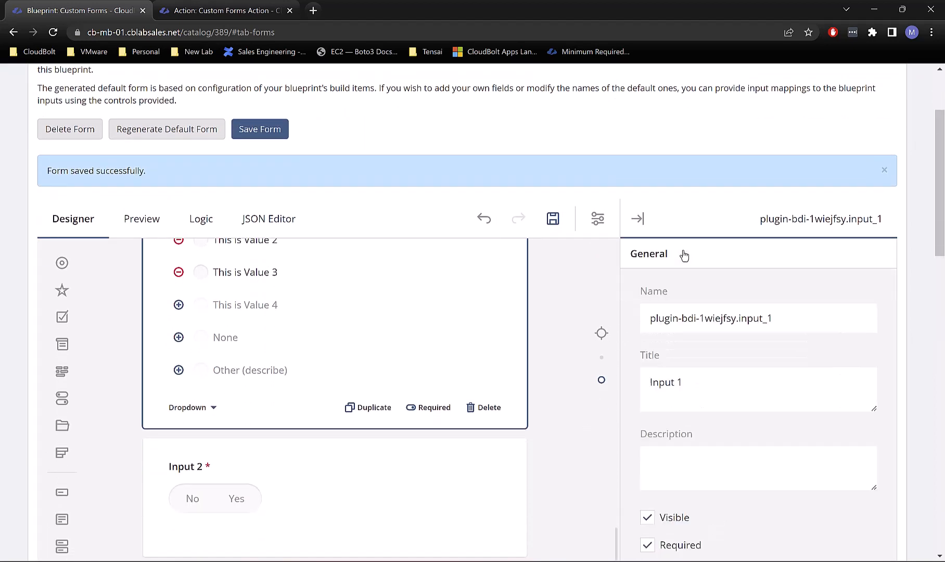
Step: Open the Data section and clear Input 1's 'Test 1' default answer
scroll(768, 353, "down", 1)
scroll(767, 354, "down", 8)
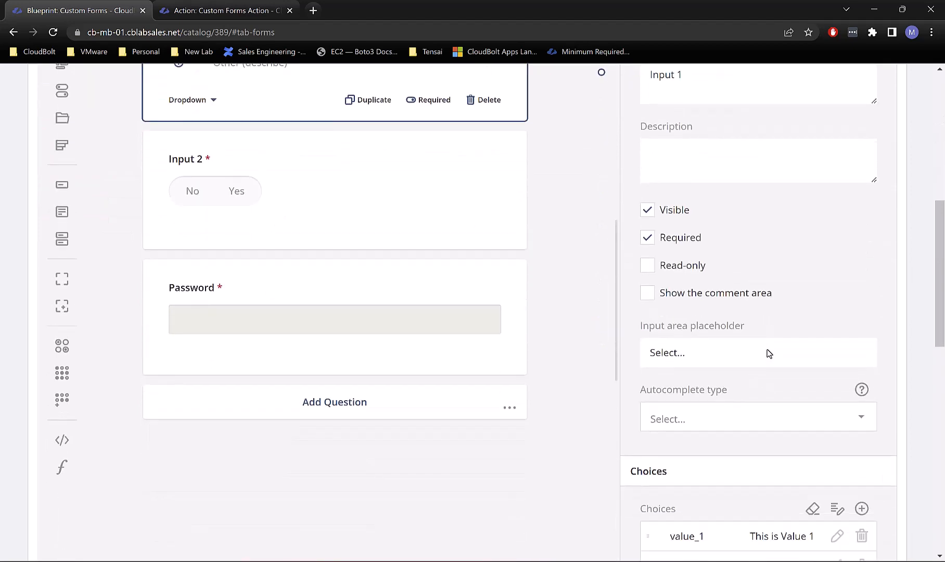
scroll(766, 354, "down", 4)
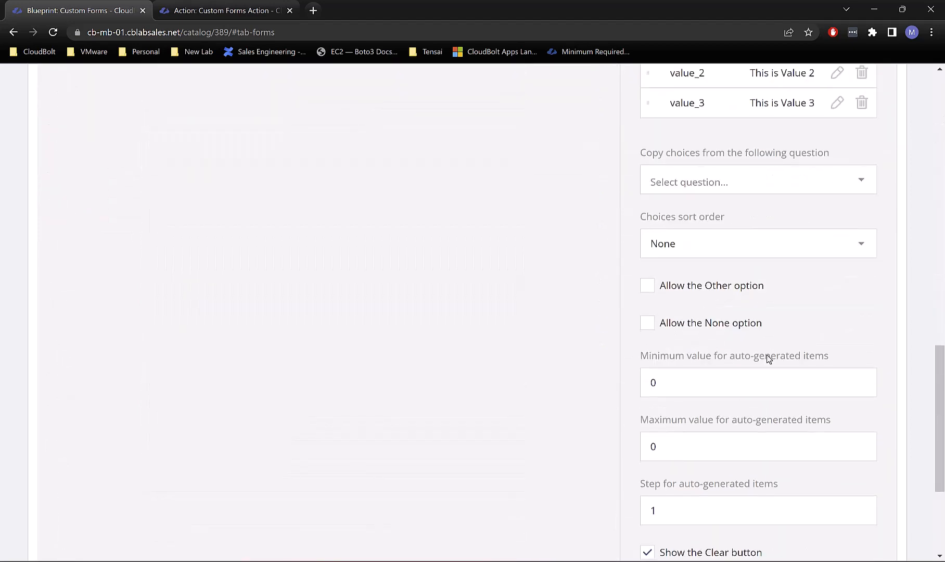
scroll(767, 354, "down", 3)
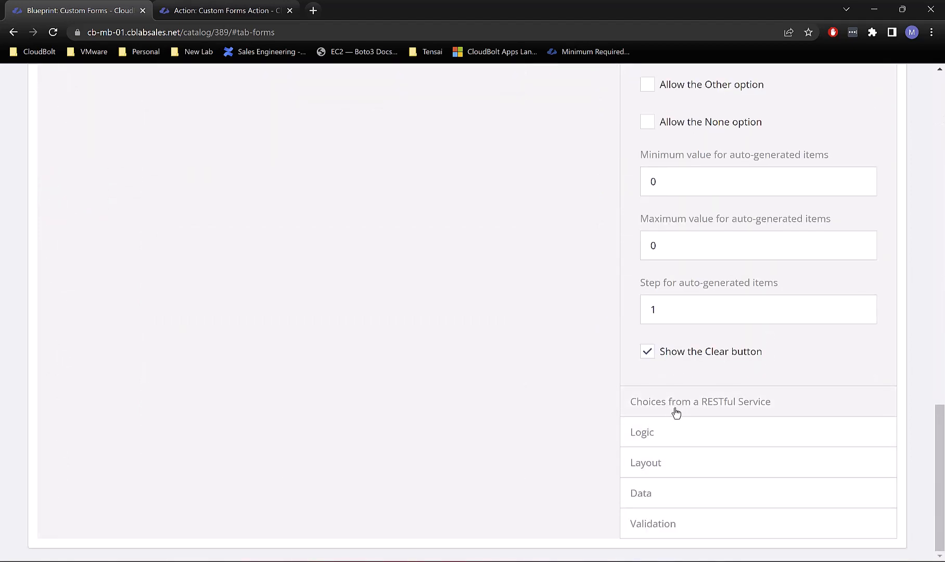
left_click(681, 499)
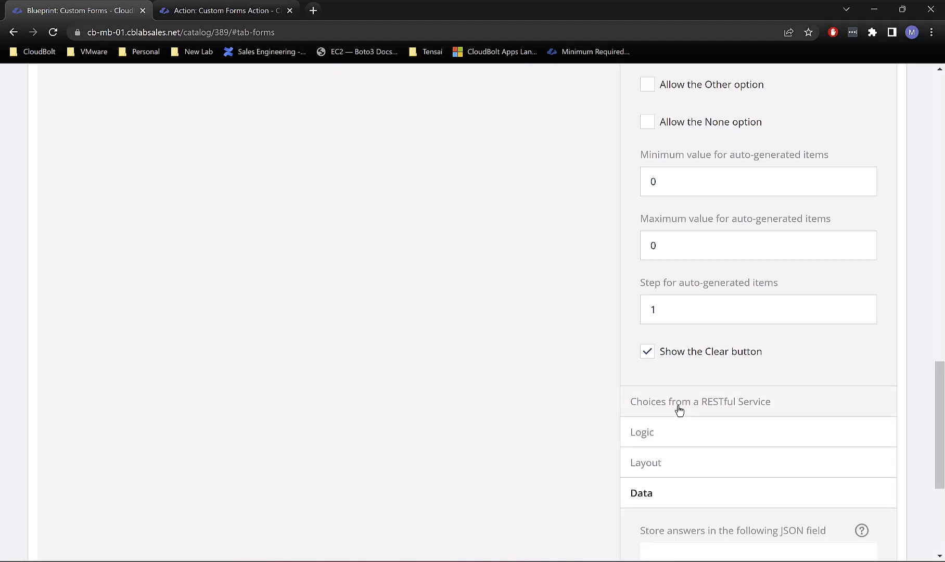
scroll(679, 409, "up", 3)
scroll(681, 406, "down", 5)
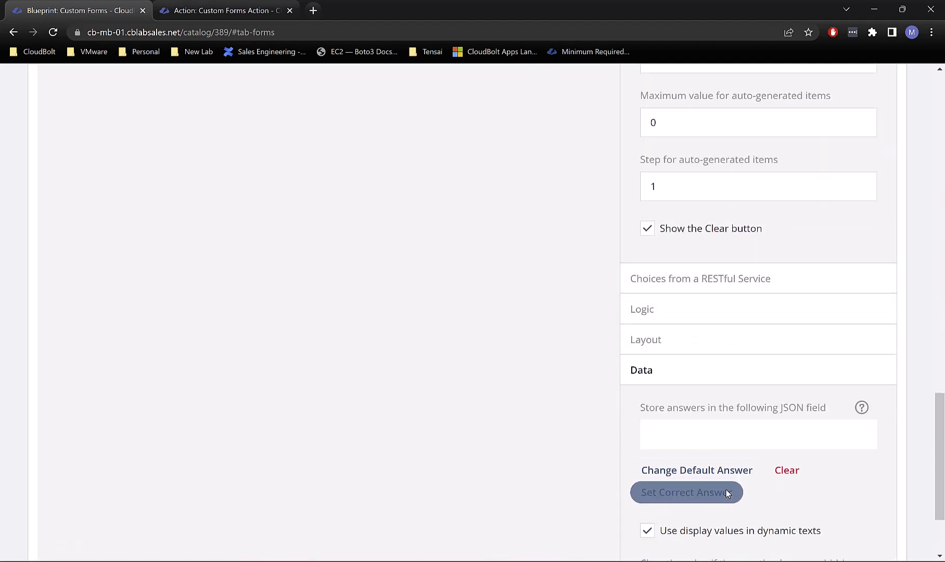
left_click(786, 470)
scroll(474, 367, "up", 10)
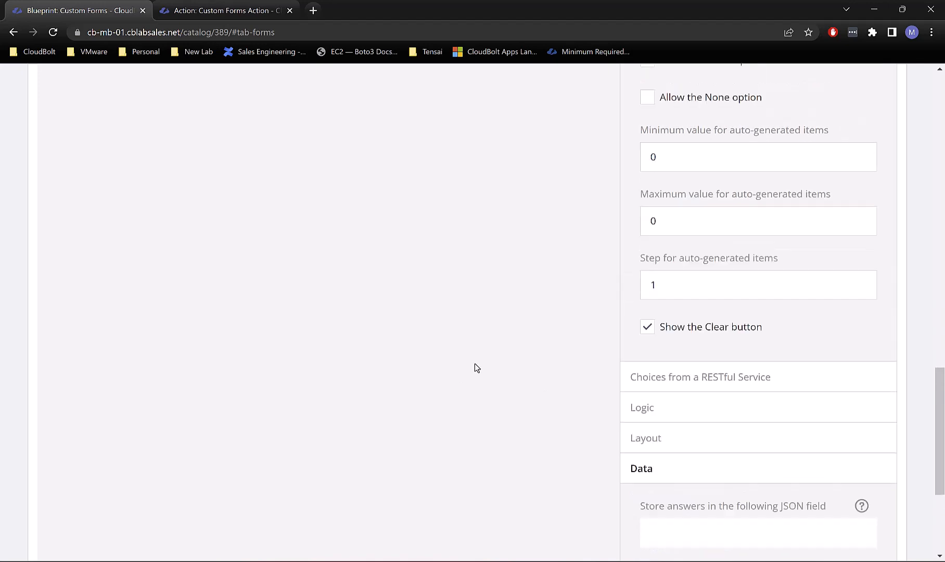
scroll(483, 346, "up", 10)
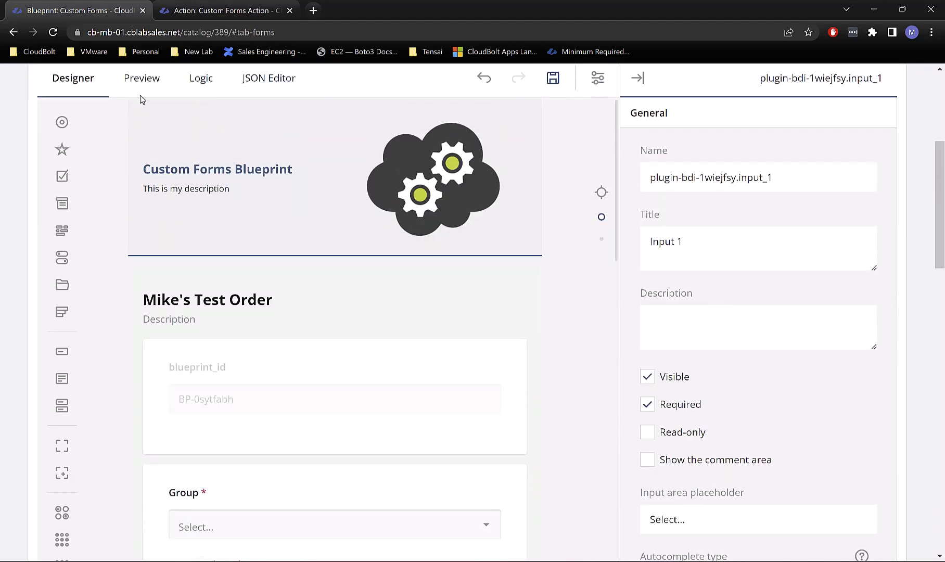
Step: Preview with group Hotels, confirm Input 1's dropdown starts empty, and return to Designer
left_click(141, 83)
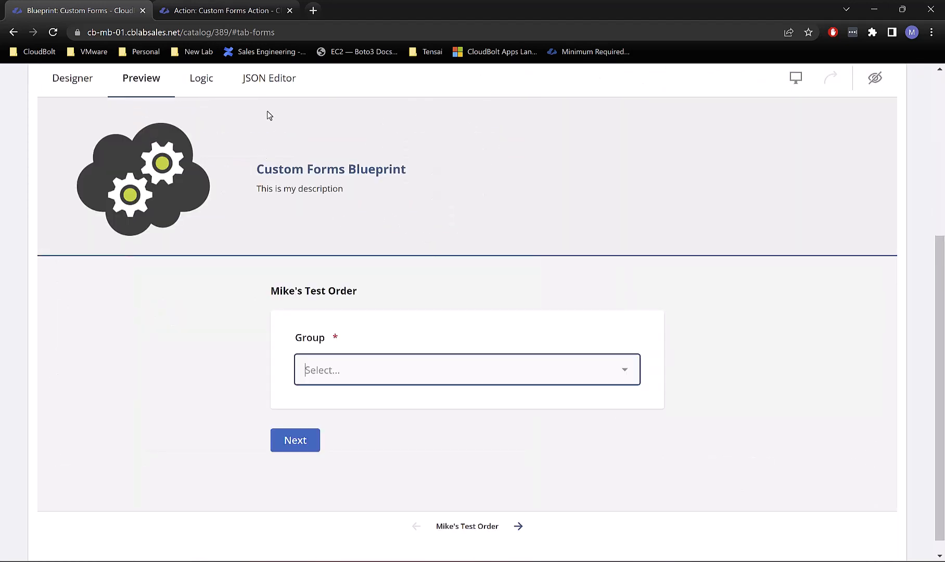
left_click(367, 366)
left_click(362, 171)
left_click(298, 441)
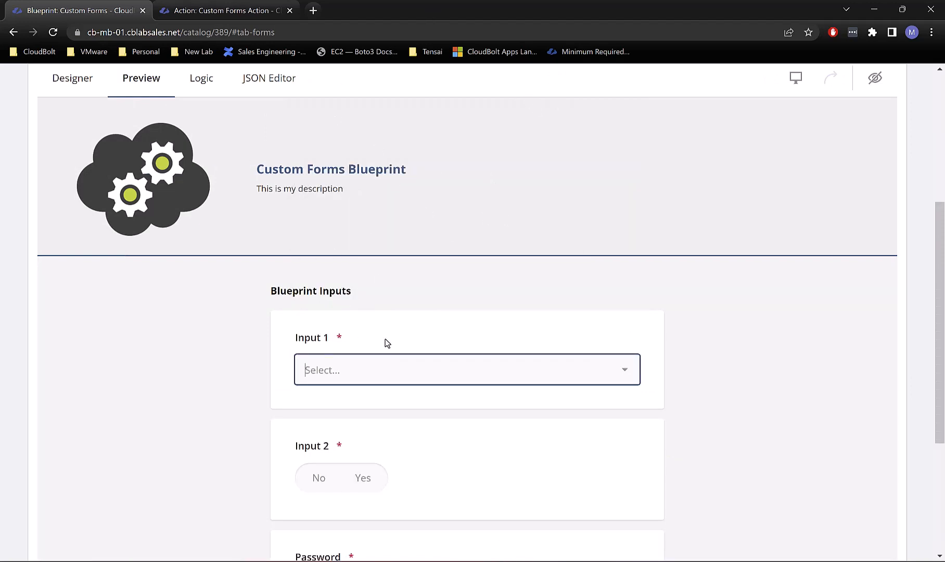
left_click(367, 368)
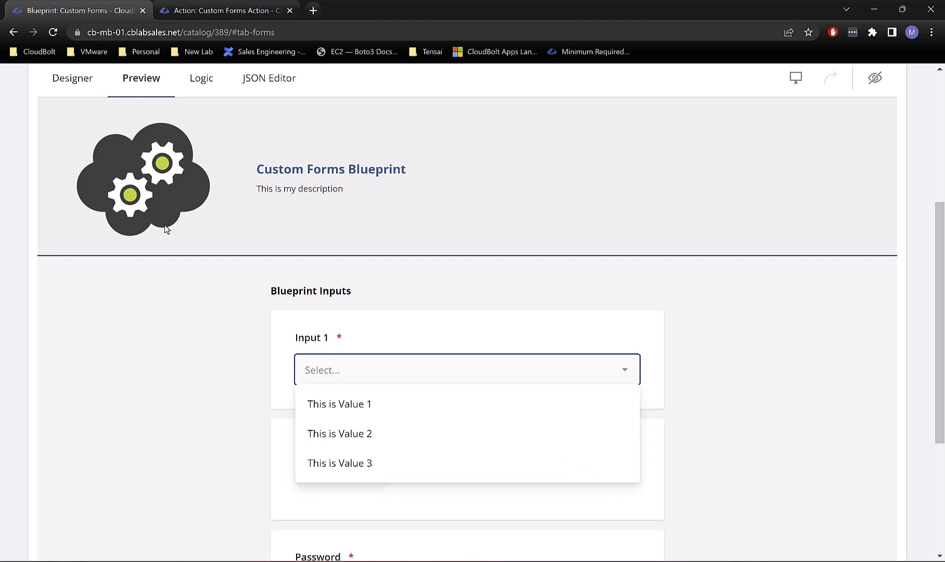
left_click(69, 89)
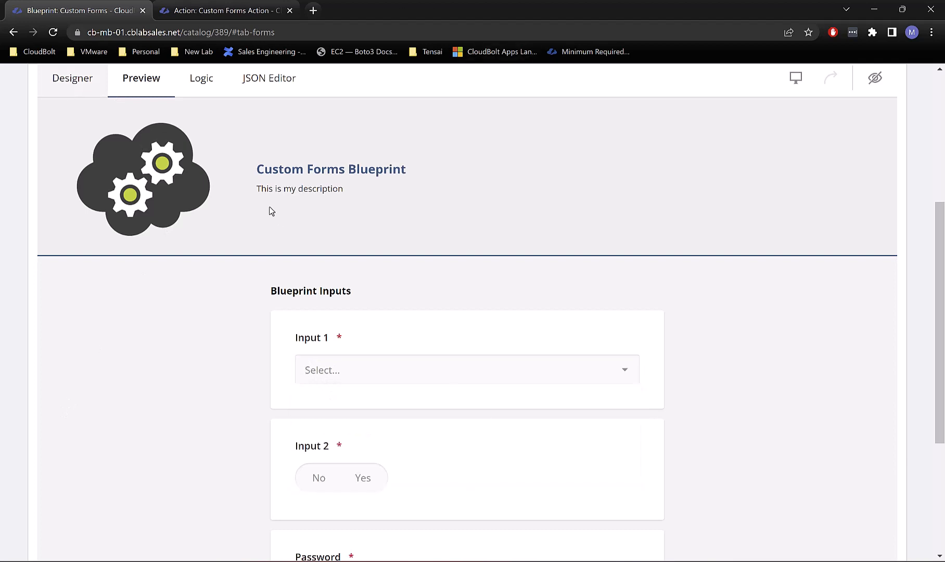
scroll(687, 232, "down", 4)
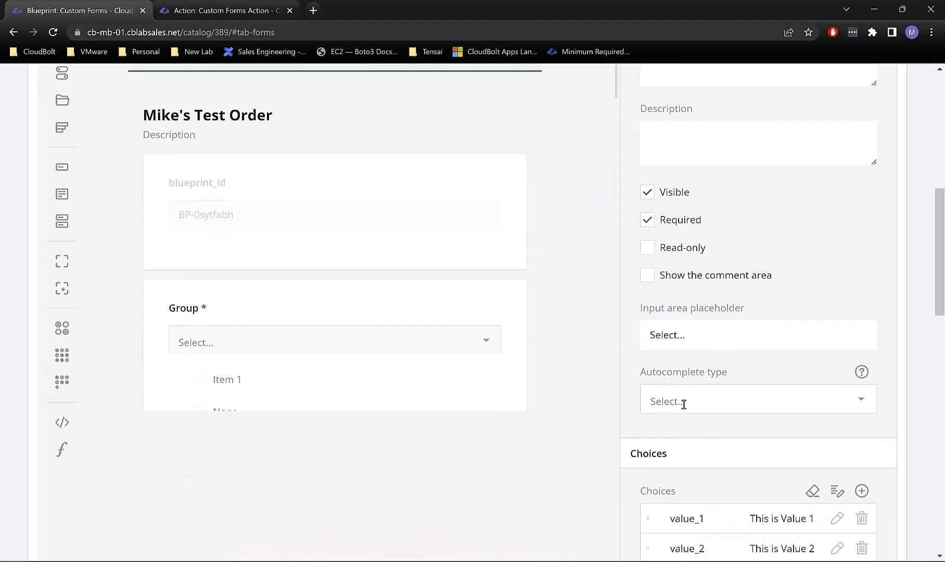
Step: Set Input 1's placeholder text to 'Select your Value'
triple_click(695, 337)
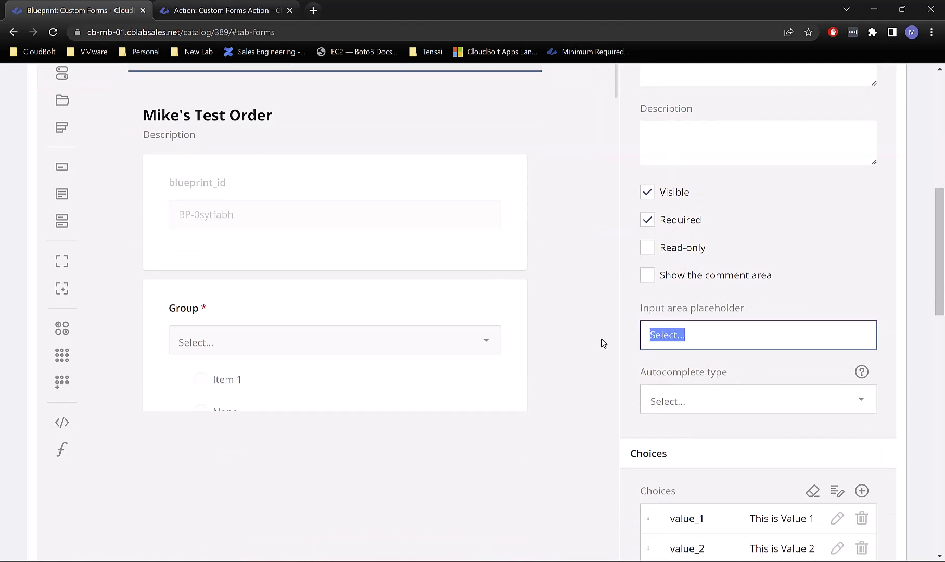
type("Select your Value!")
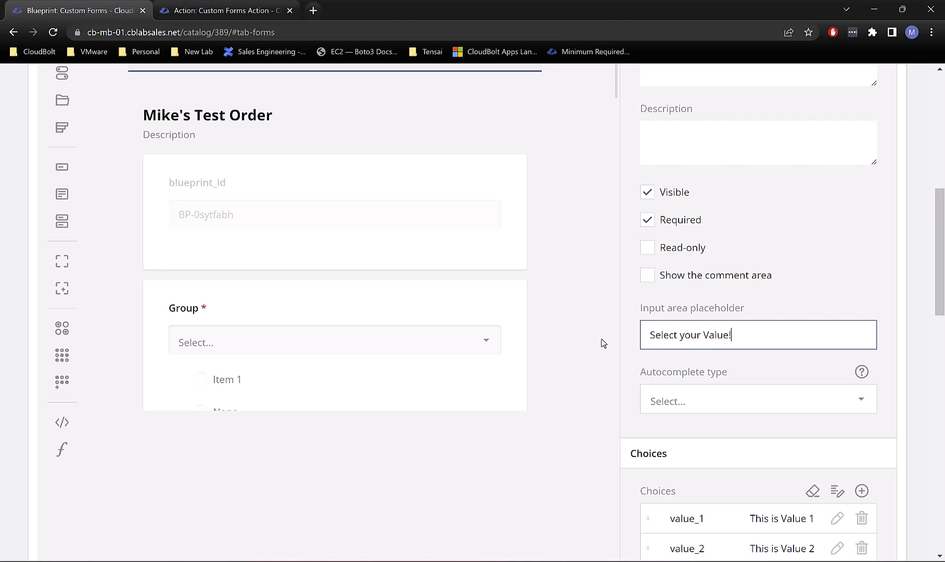
left_click(468, 253)
scroll(467, 253, "up", 10)
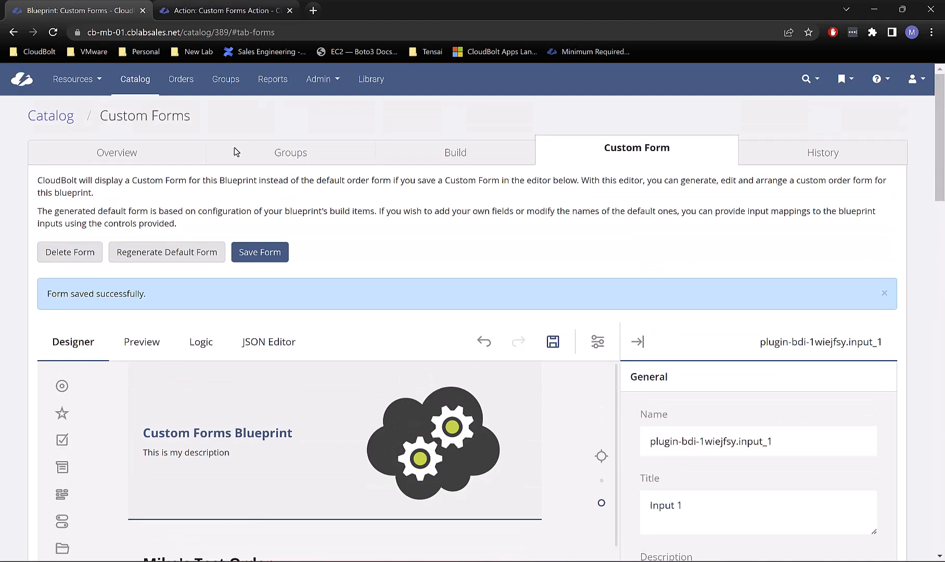
Step: Preview with group IT, check Input 1's three options, and return to Designer
left_click(137, 354)
scroll(306, 261, "down", 5)
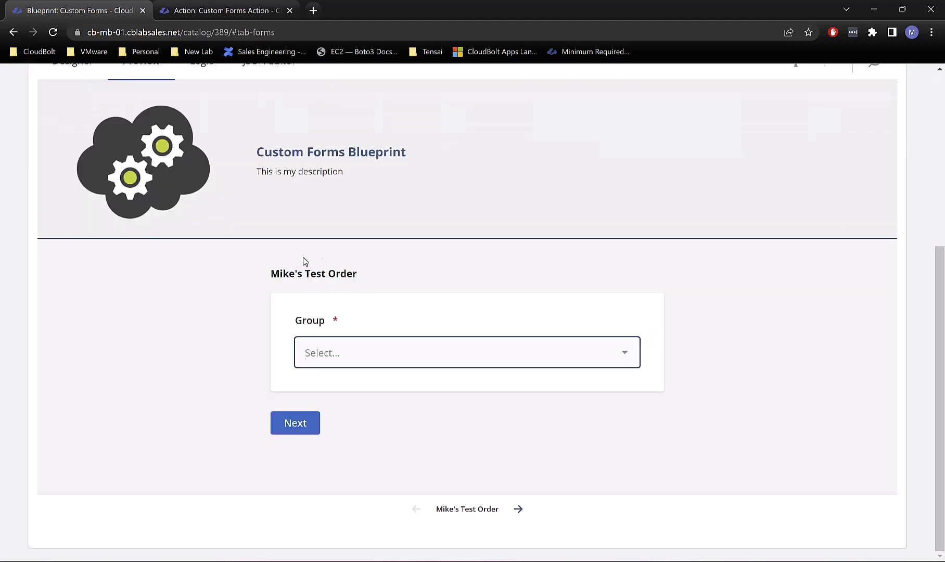
left_click(366, 353)
left_click(329, 202)
left_click(295, 423)
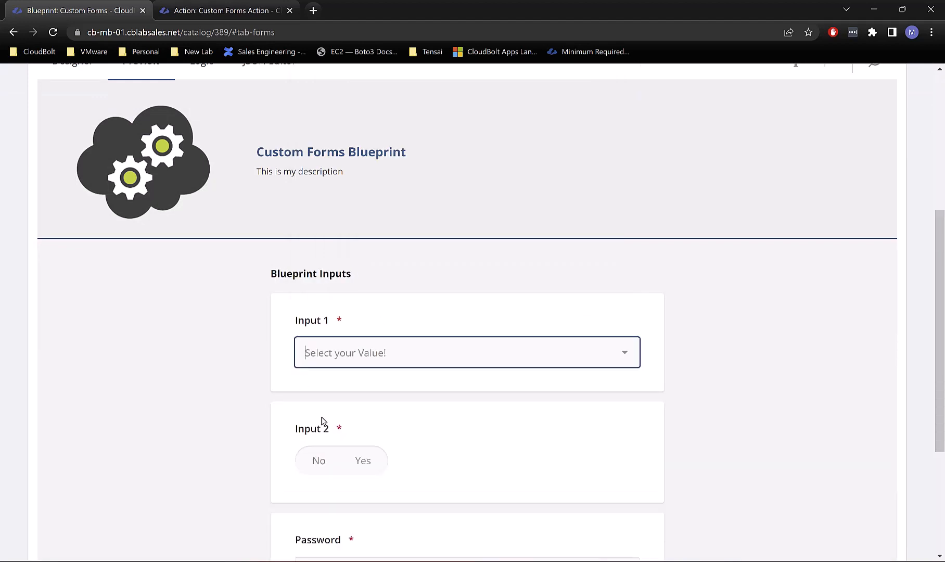
left_click(411, 347)
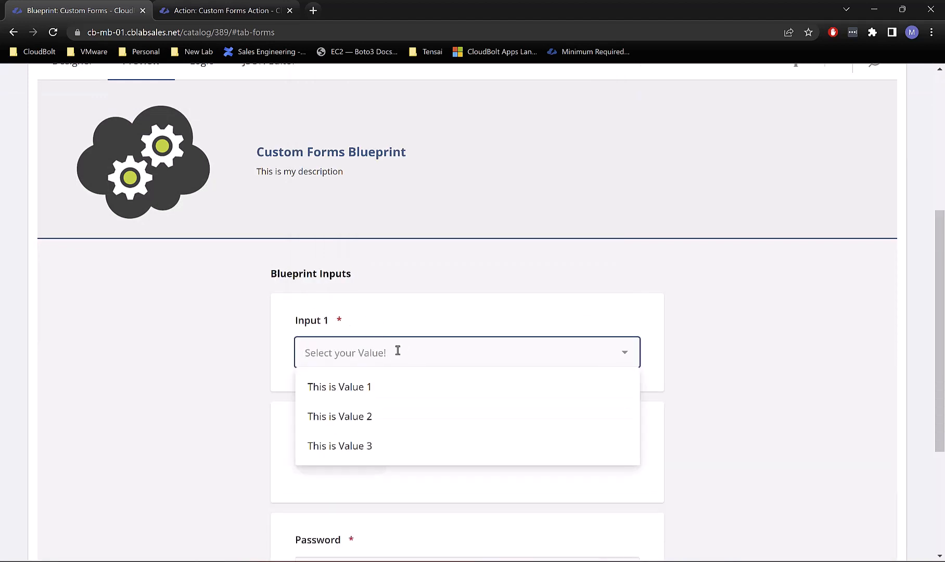
left_click(707, 327)
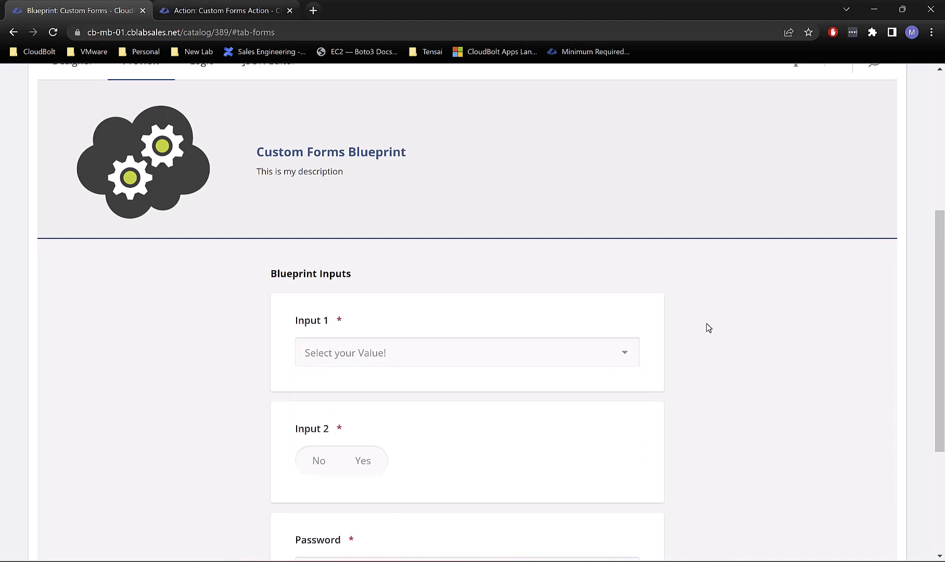
scroll(211, 423, "up", 3)
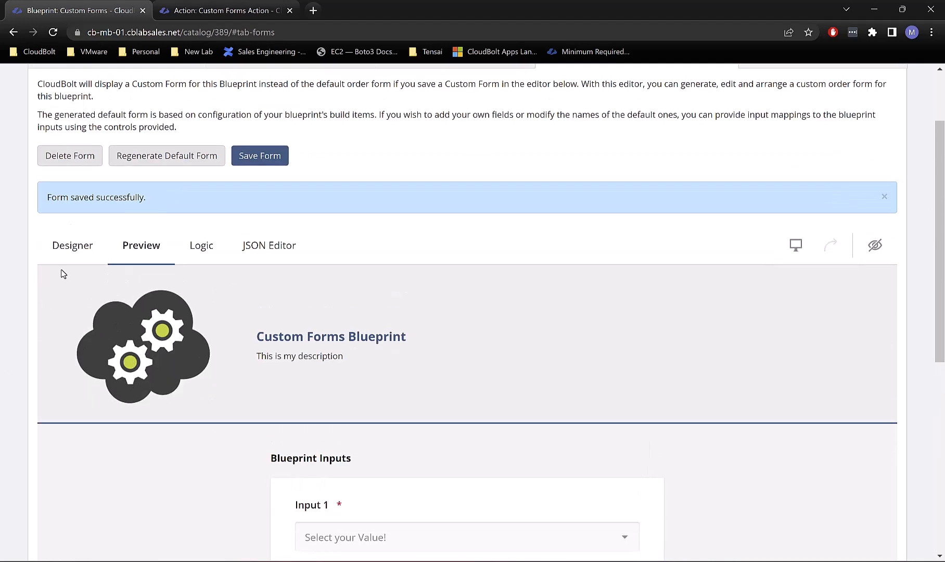
left_click(71, 260)
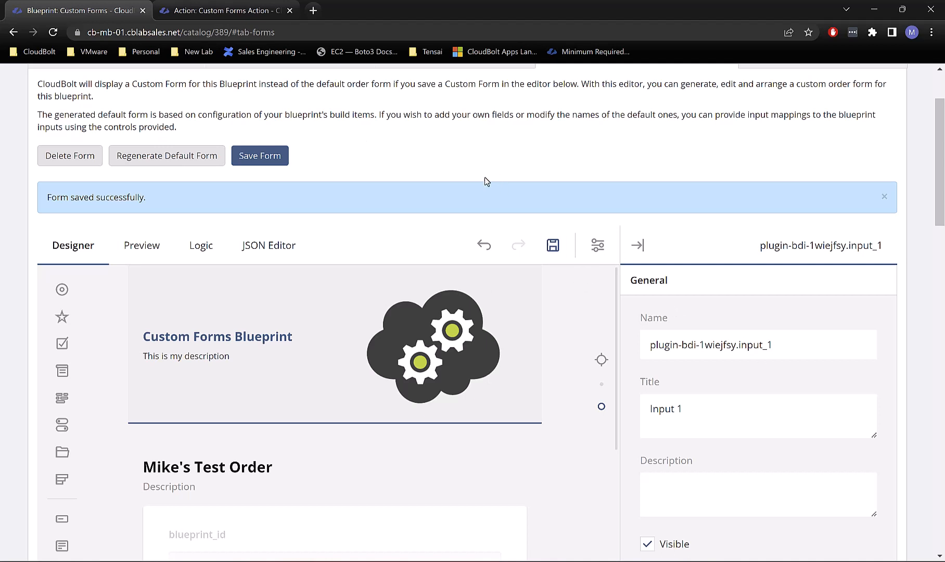
scroll(515, 158, "down", 7)
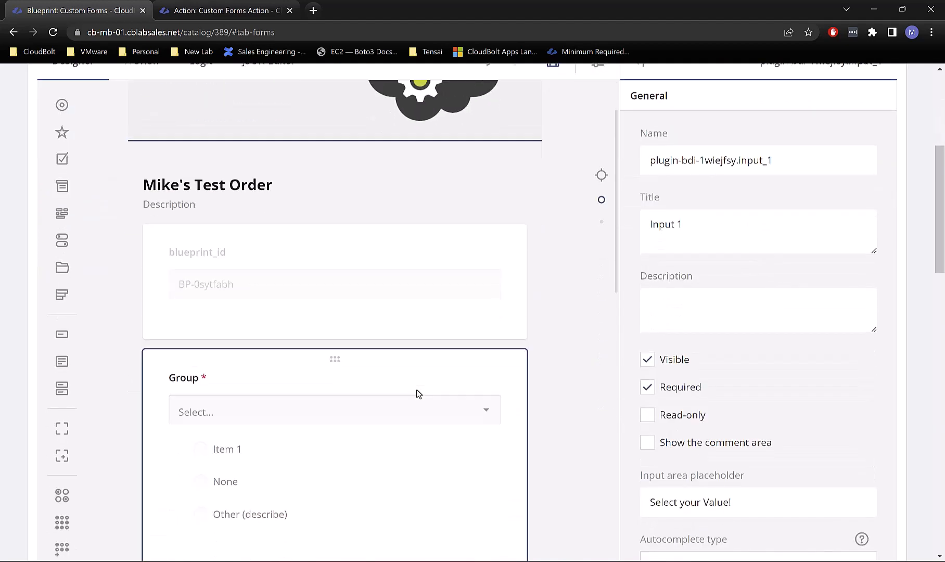
scroll(371, 379, "down", 9)
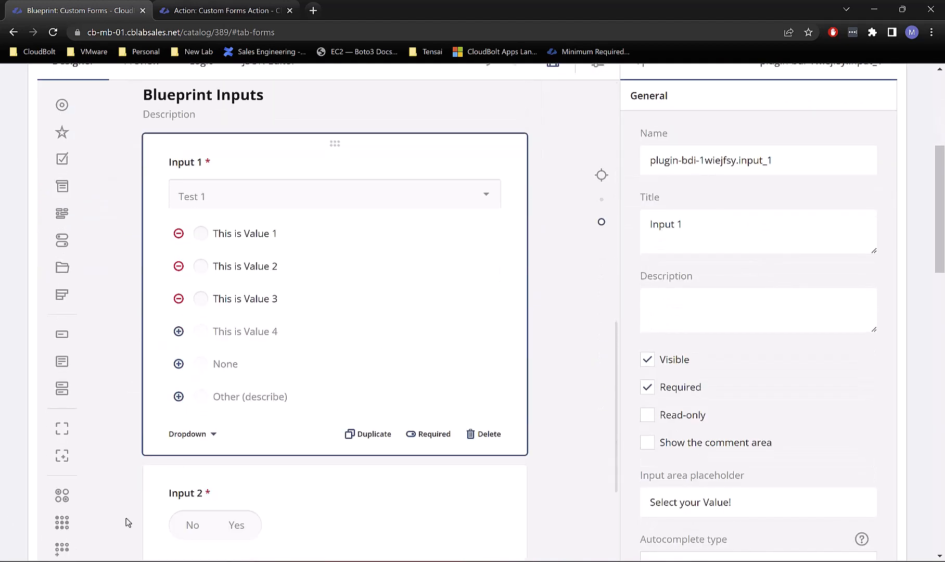
scroll(431, 332, "down", 5)
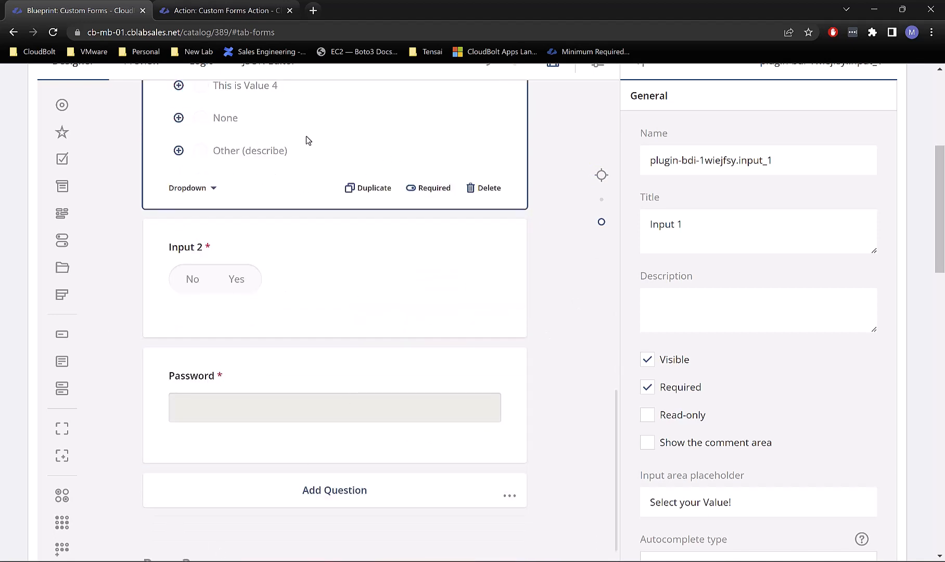
scroll(269, 333, "up", 2)
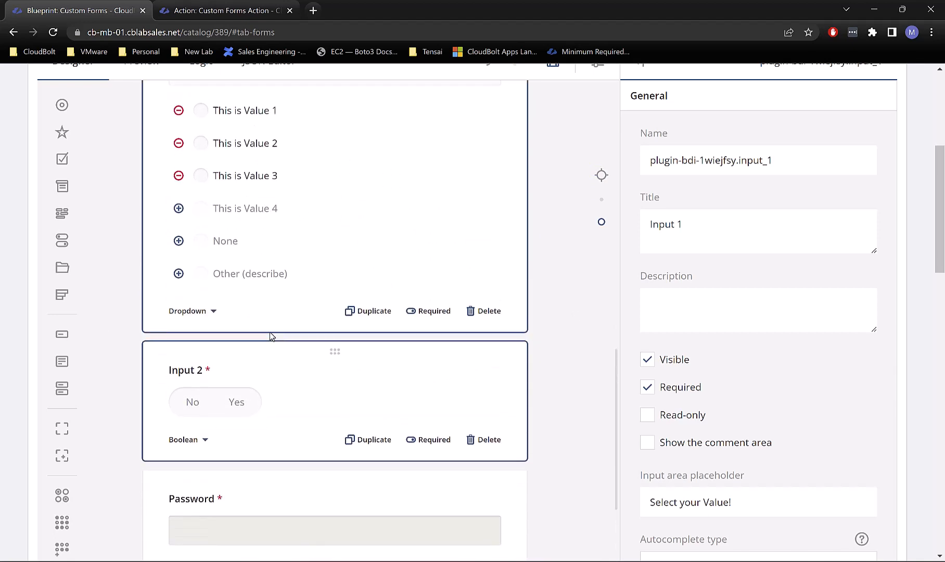
scroll(322, 317, "up", 1)
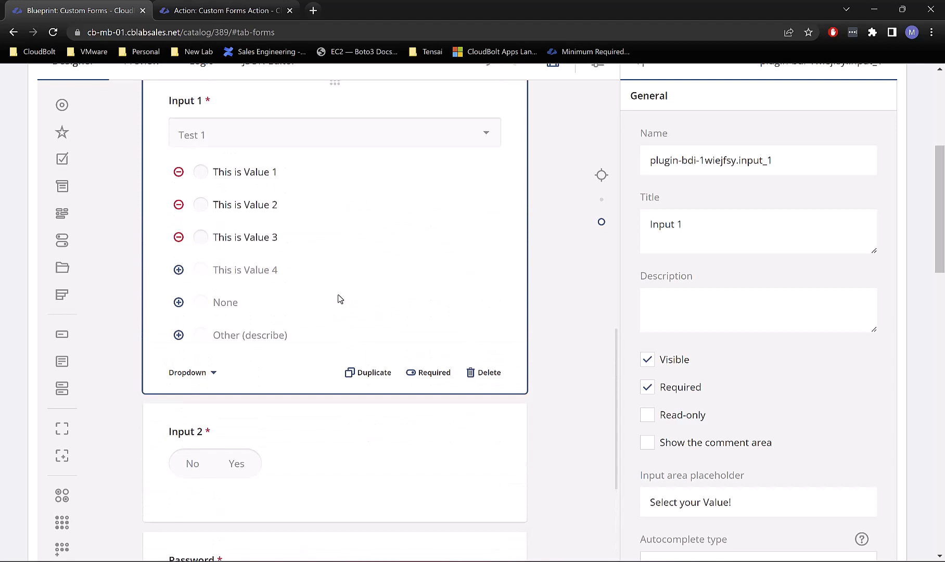
scroll(337, 294, "up", 1)
left_click(212, 436)
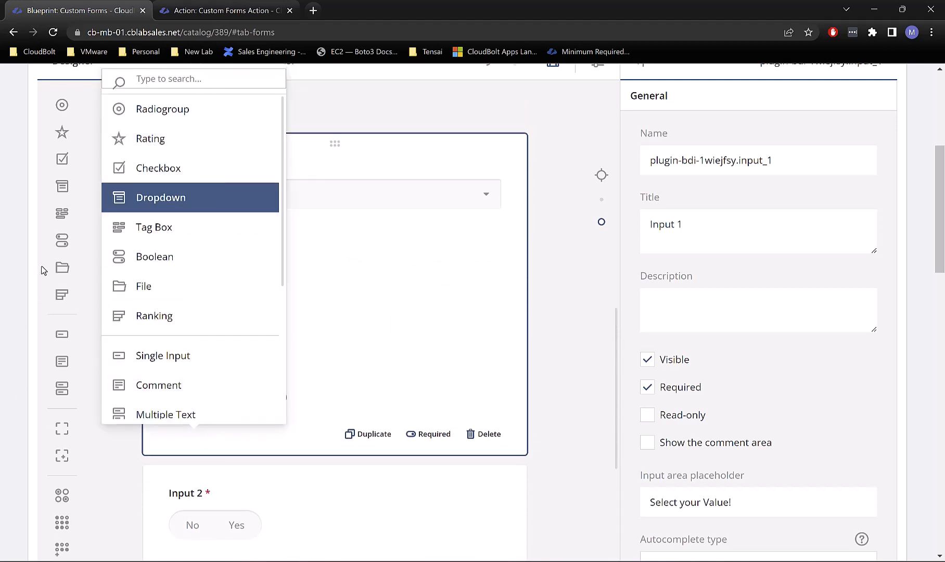
left_click(416, 275)
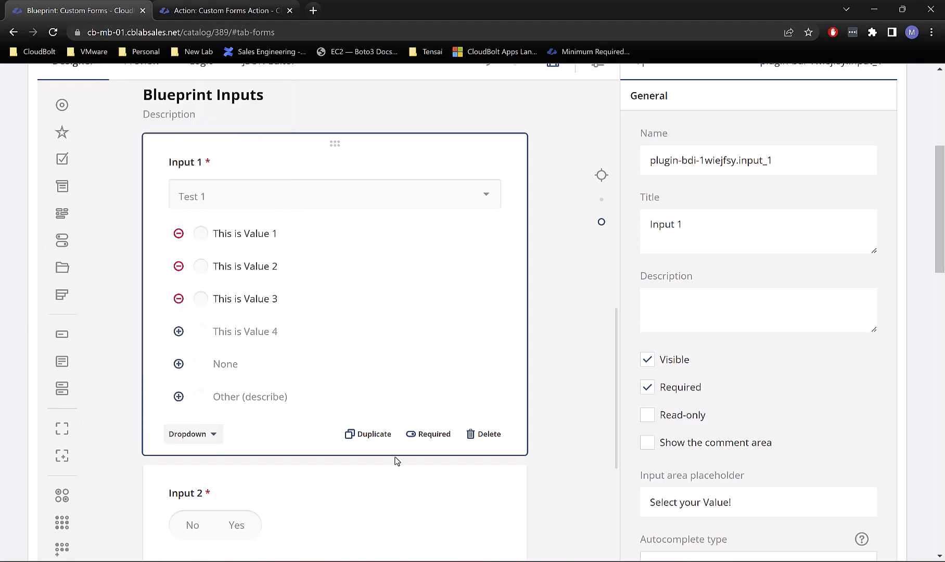
left_click(427, 439)
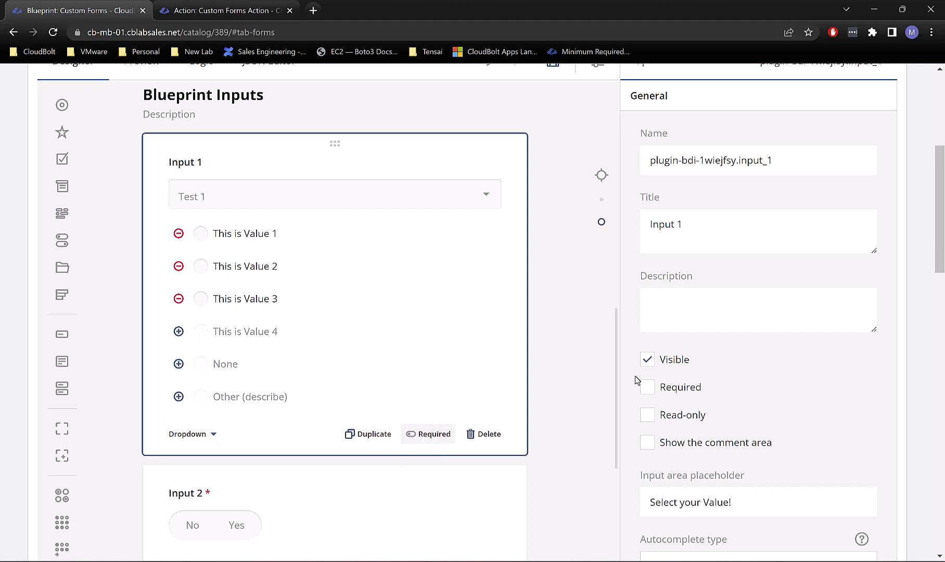
left_click(439, 440)
left_click(804, 161)
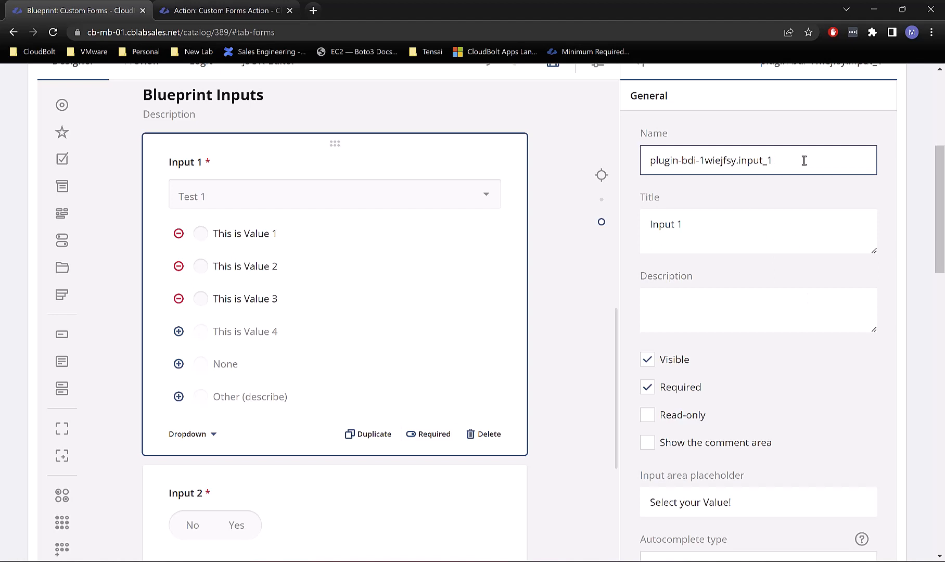
left_click_drag(804, 161, 624, 168)
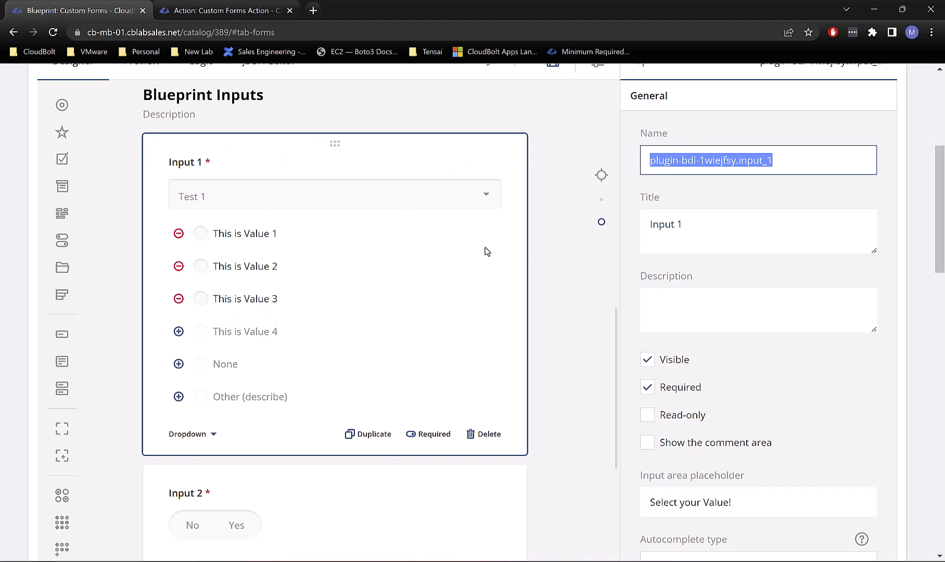
left_click(723, 161)
left_click_drag(656, 164, 733, 166)
left_click(725, 162)
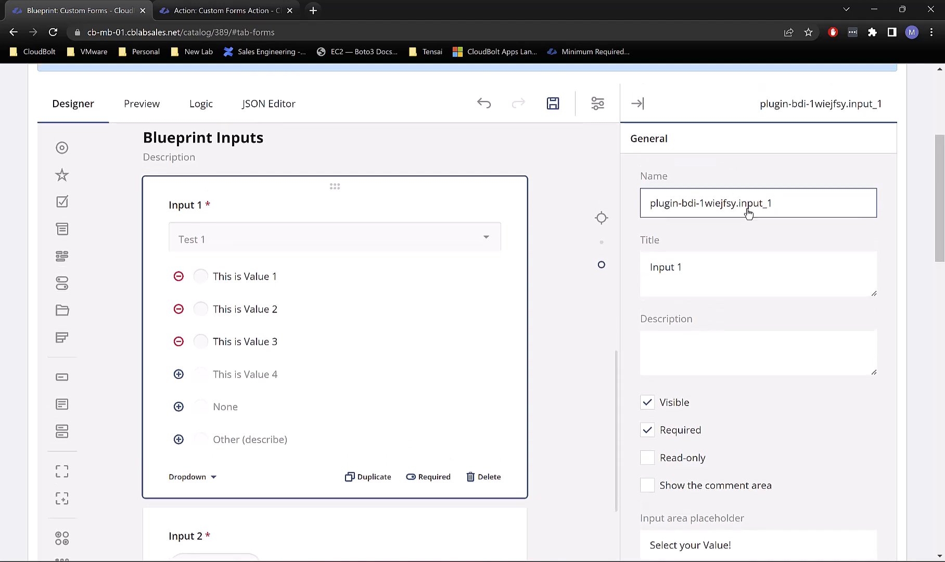
left_click_drag(736, 223, 639, 240)
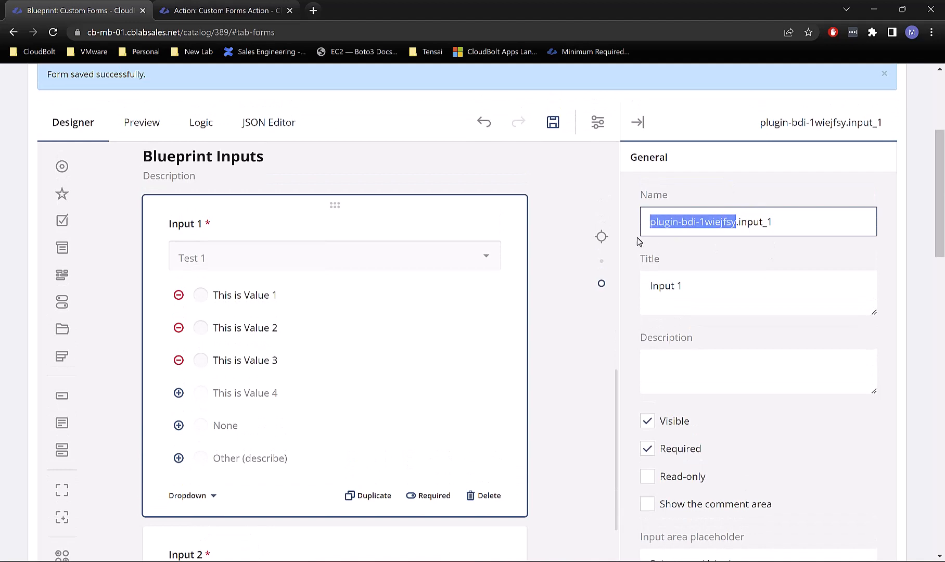
left_click(691, 218)
scroll(731, 255, "up", 5)
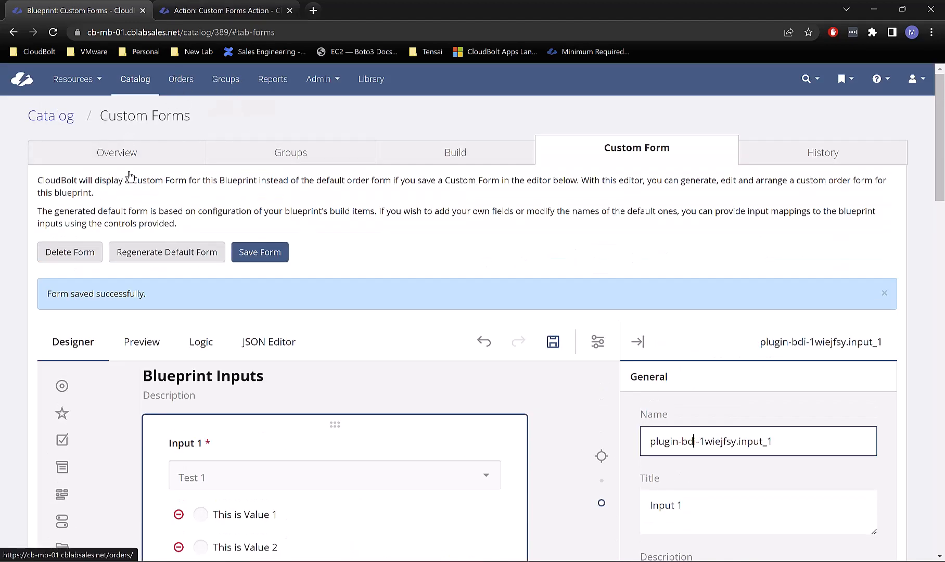
Step: In the Build tab, copy the Custom Forms Action's API key to the clipboard
left_click(450, 157)
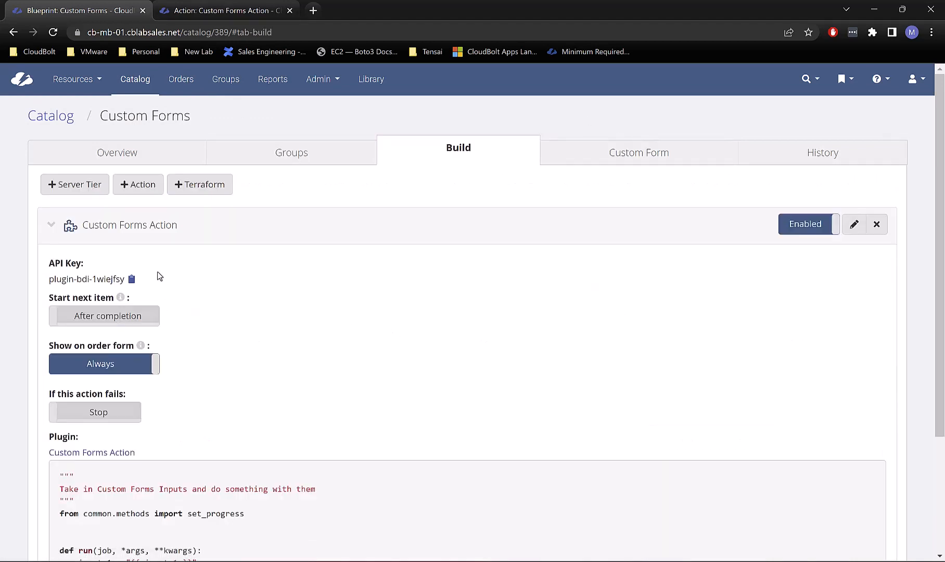
left_click(854, 224)
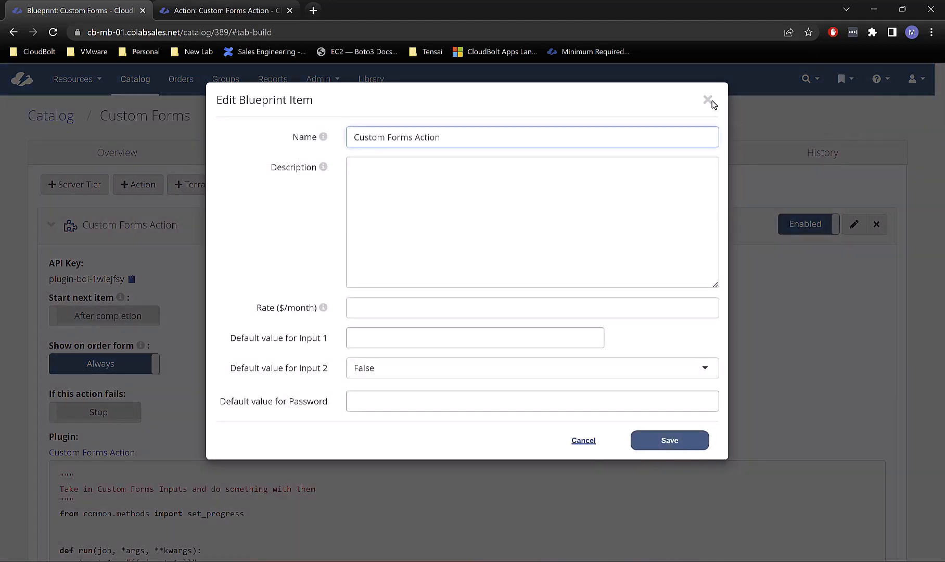
left_click(708, 101)
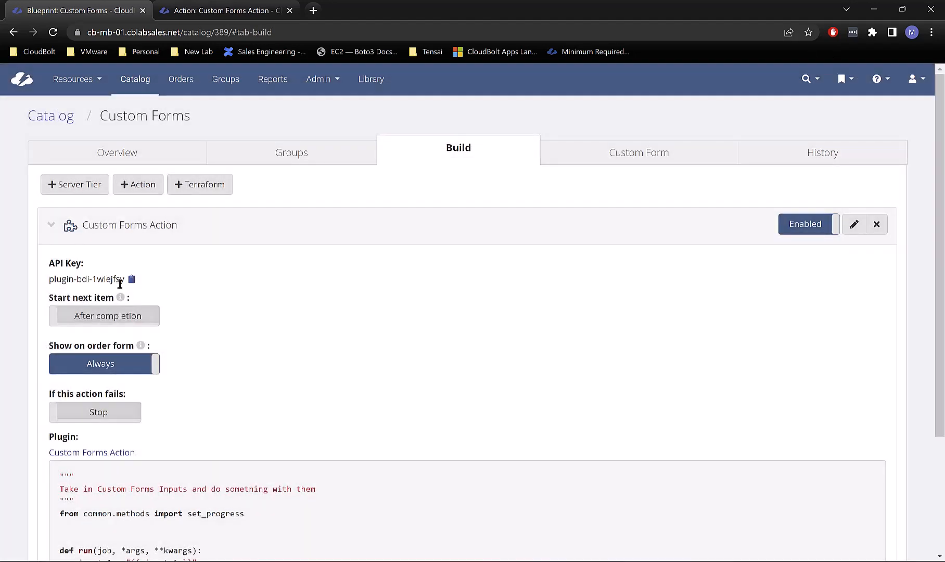
left_click_drag(122, 281, 37, 275)
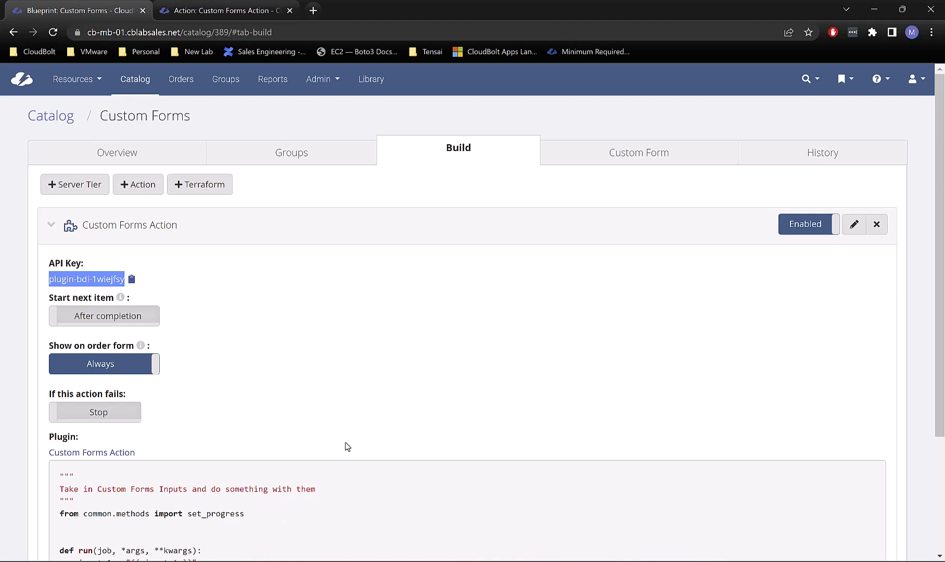
left_click(236, 287)
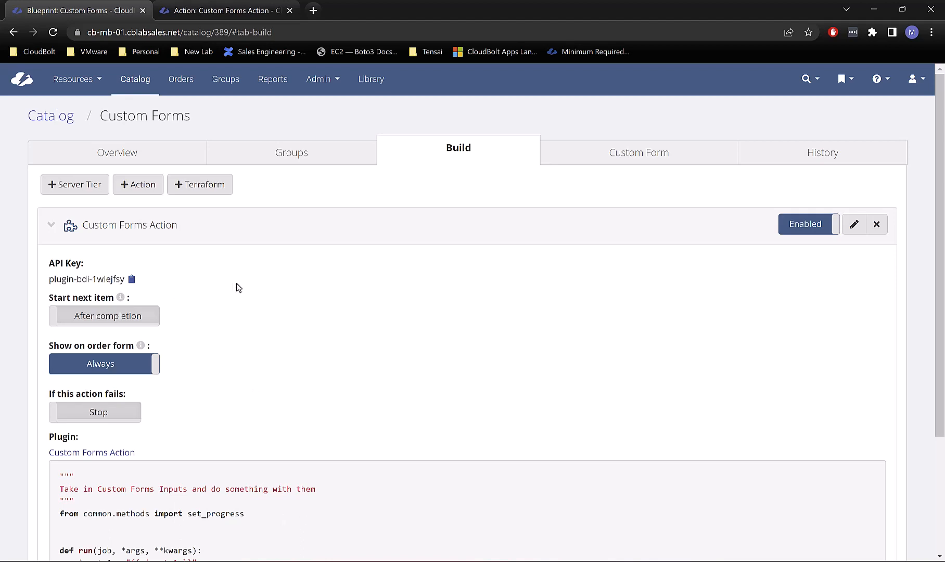
left_click(131, 279)
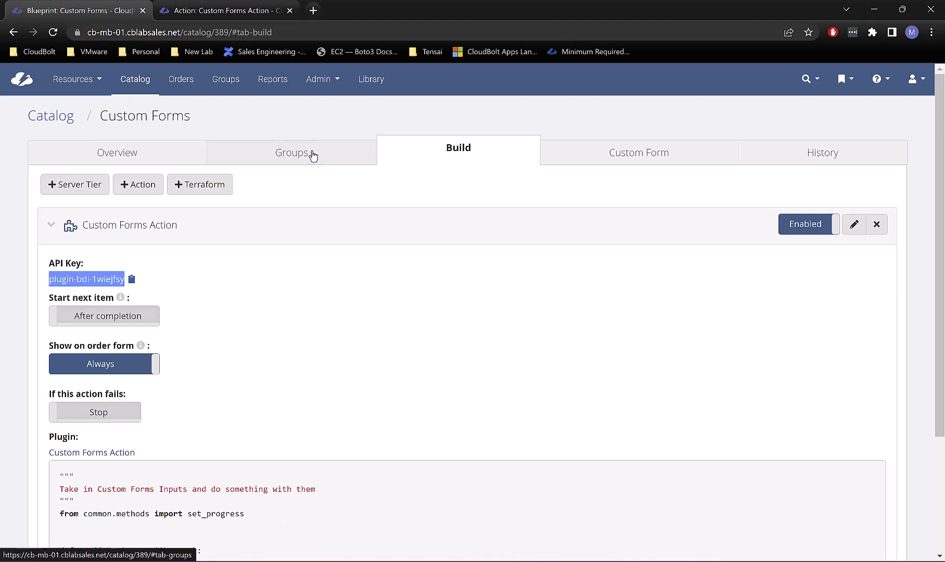
left_click(627, 154)
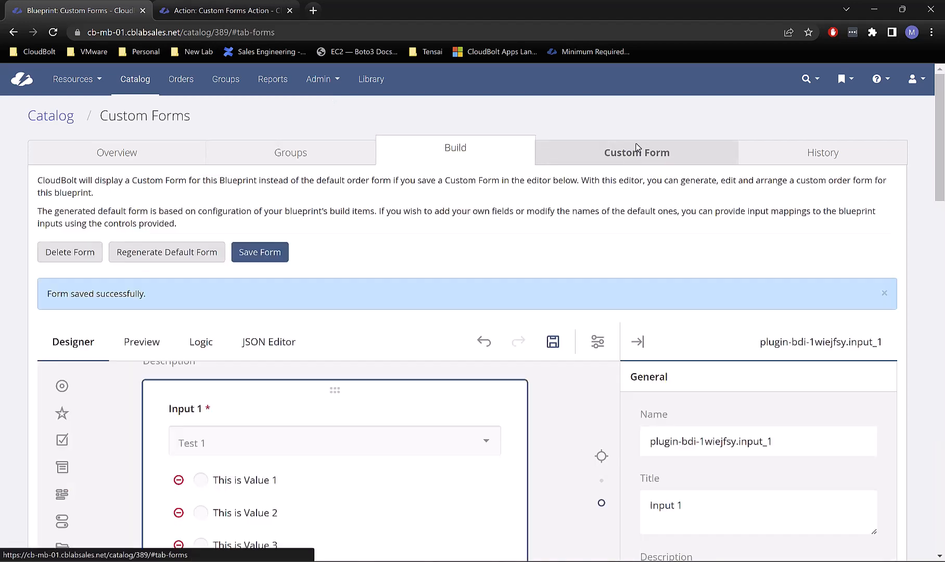
scroll(684, 191, "down", 4)
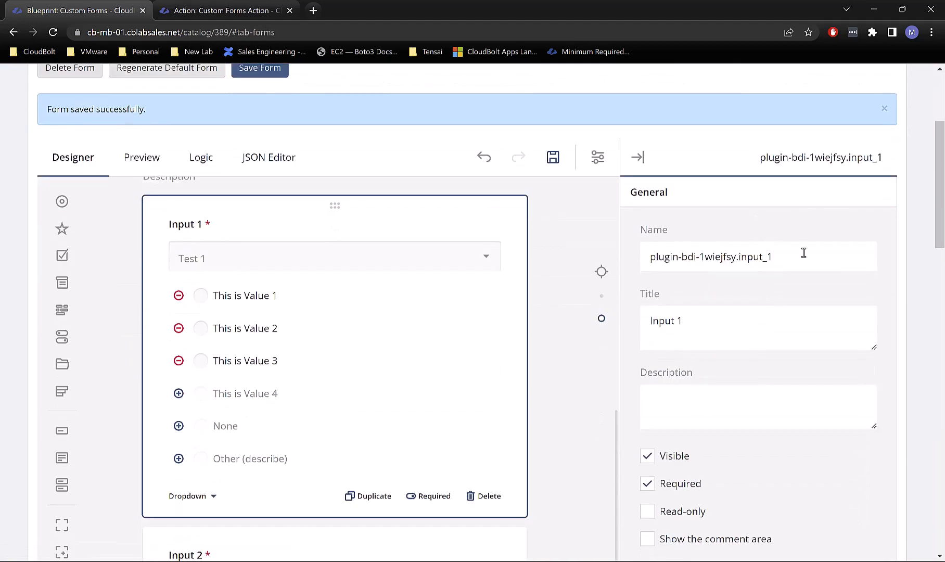
left_click_drag(802, 253, 649, 257)
left_click(654, 257)
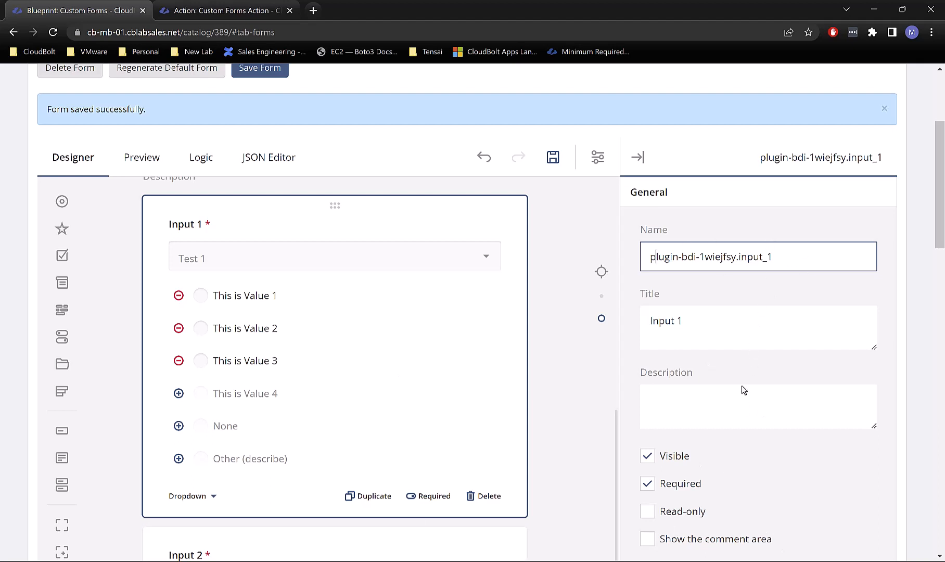
scroll(749, 362, "down", 1)
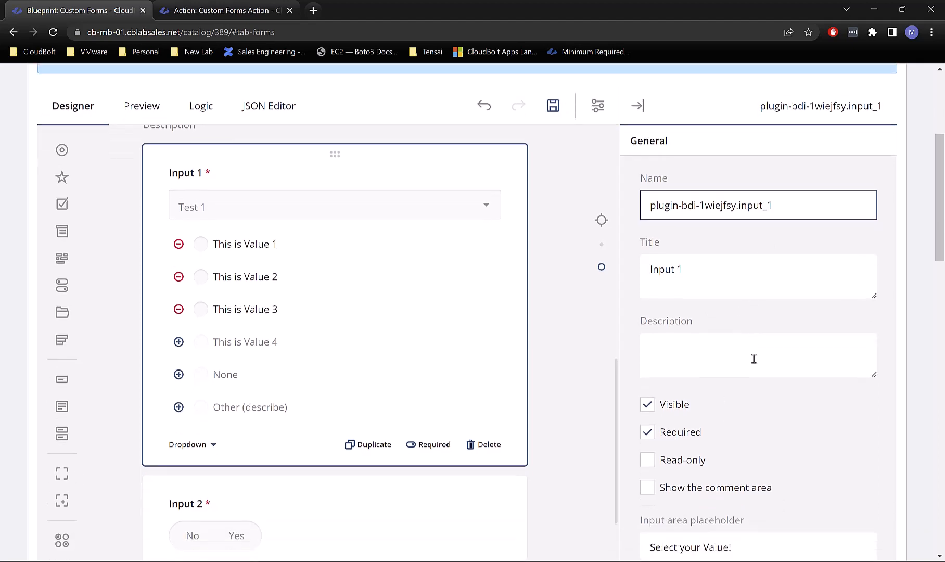
scroll(763, 320, "down", 2)
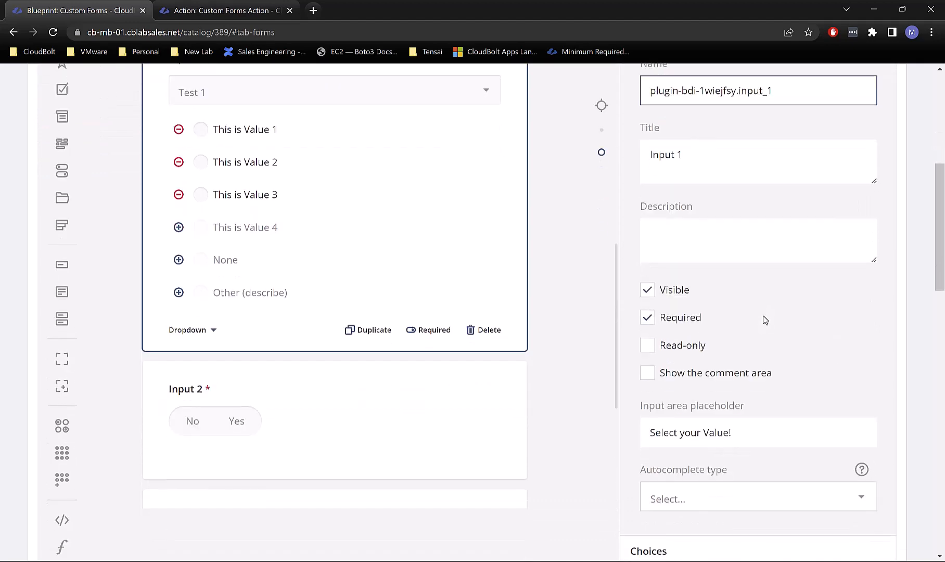
scroll(799, 175, "down", 1)
scroll(795, 175, "down", 2)
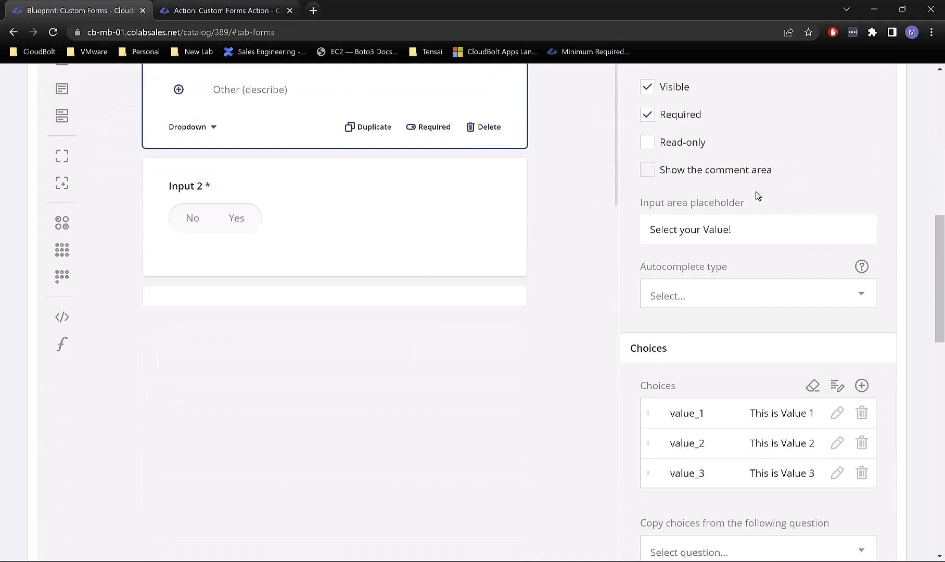
scroll(762, 166, "down", 5)
scroll(755, 181, "down", 7)
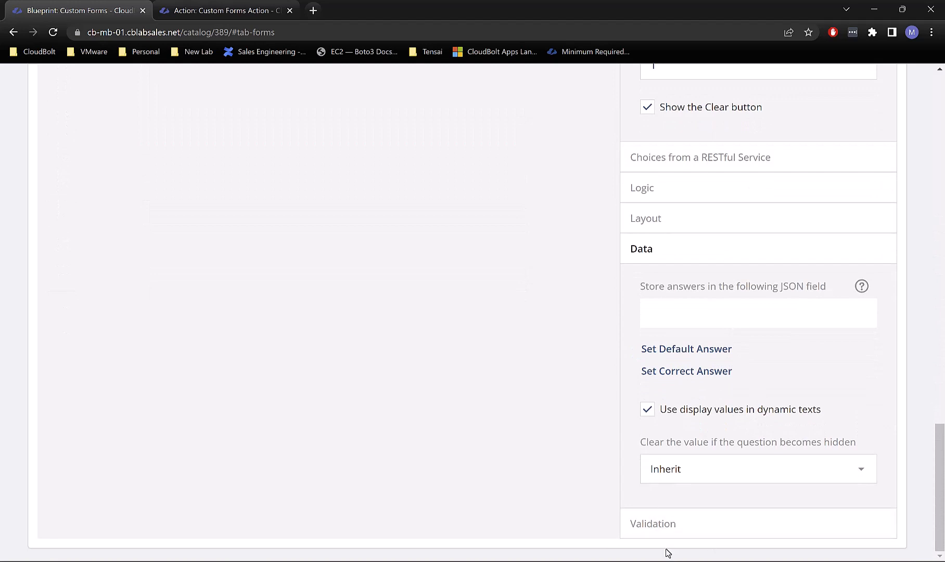
left_click(677, 524)
scroll(784, 370, "down", 4)
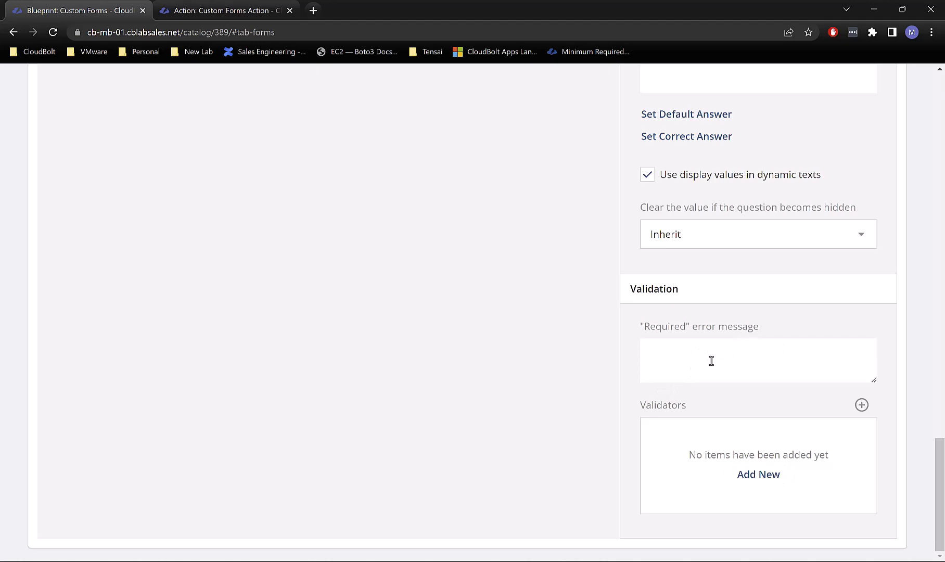
scroll(711, 360, "up", 20)
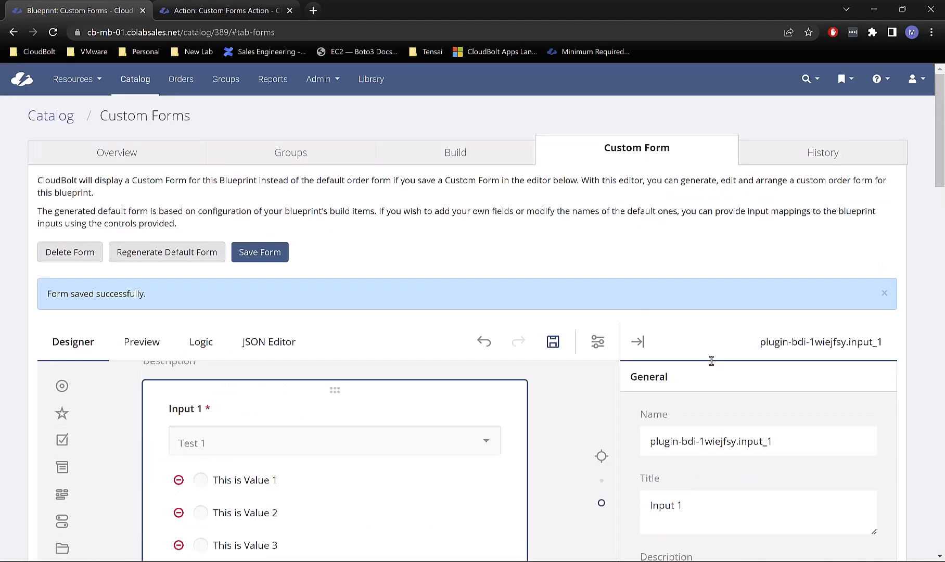
scroll(711, 360, "down", 1)
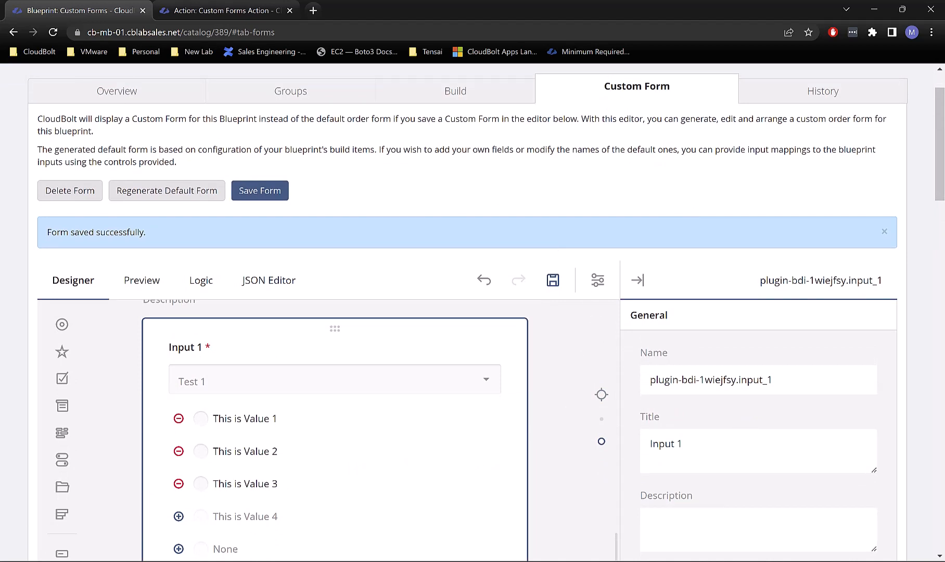
scroll(291, 121, "up", 1)
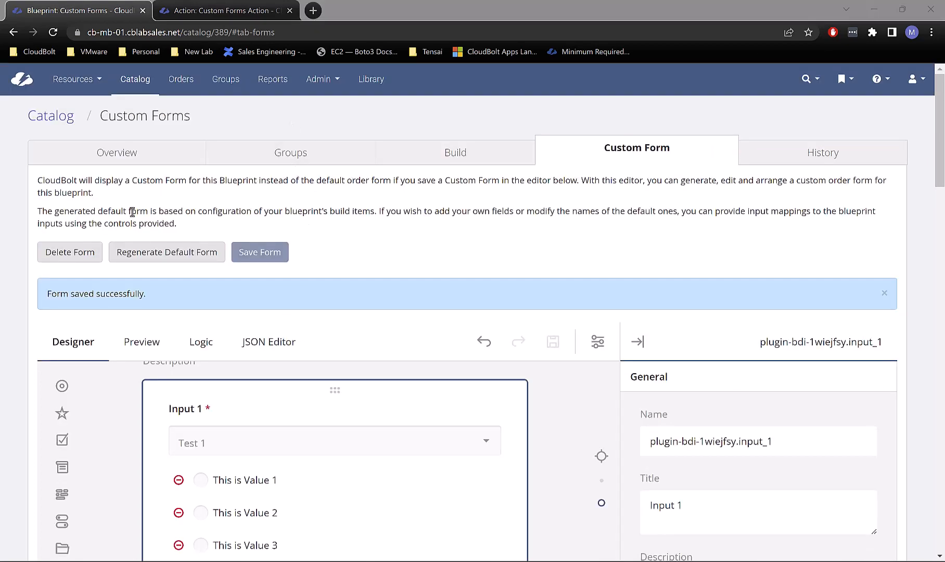
scroll(316, 428, "down", 6)
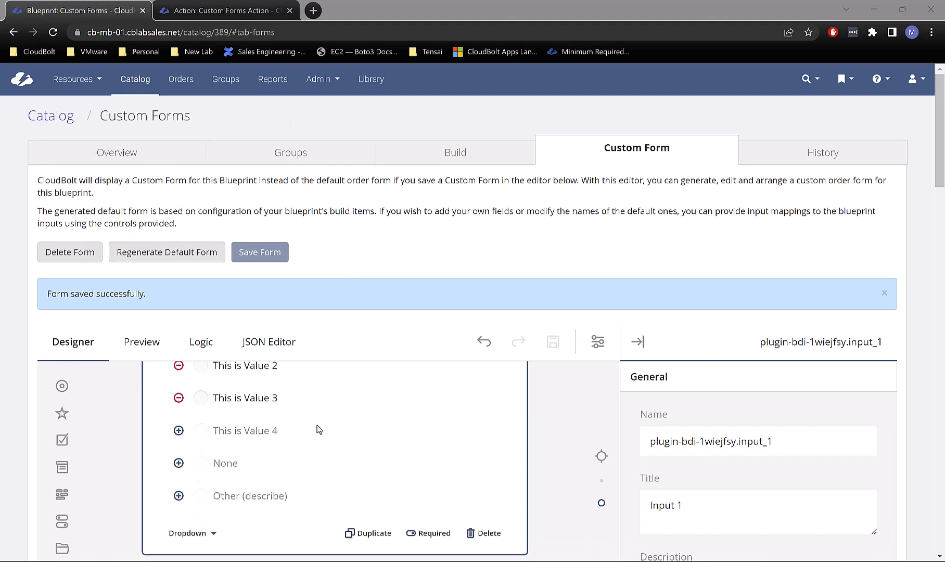
scroll(341, 493, "down", 2)
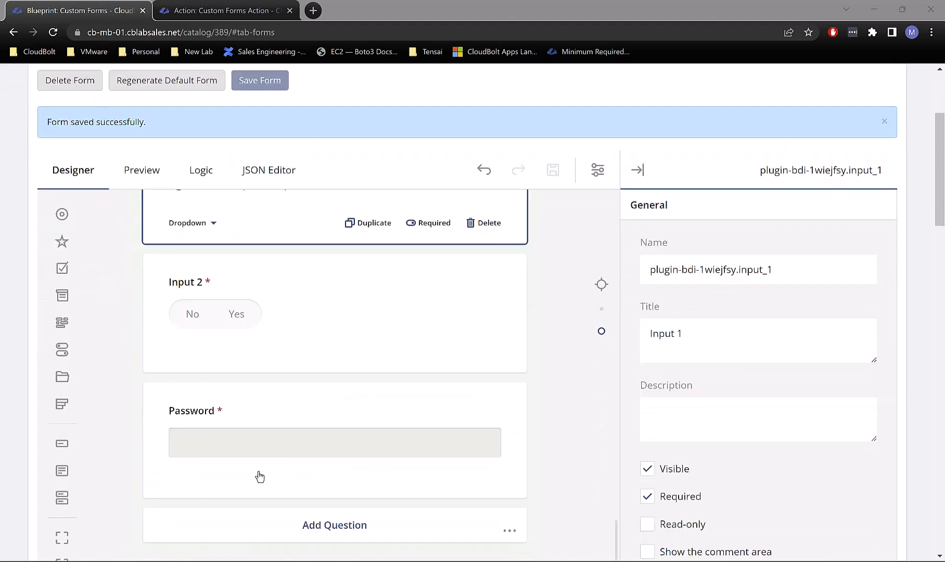
scroll(361, 390, "up", 5)
scroll(363, 391, "up", 10)
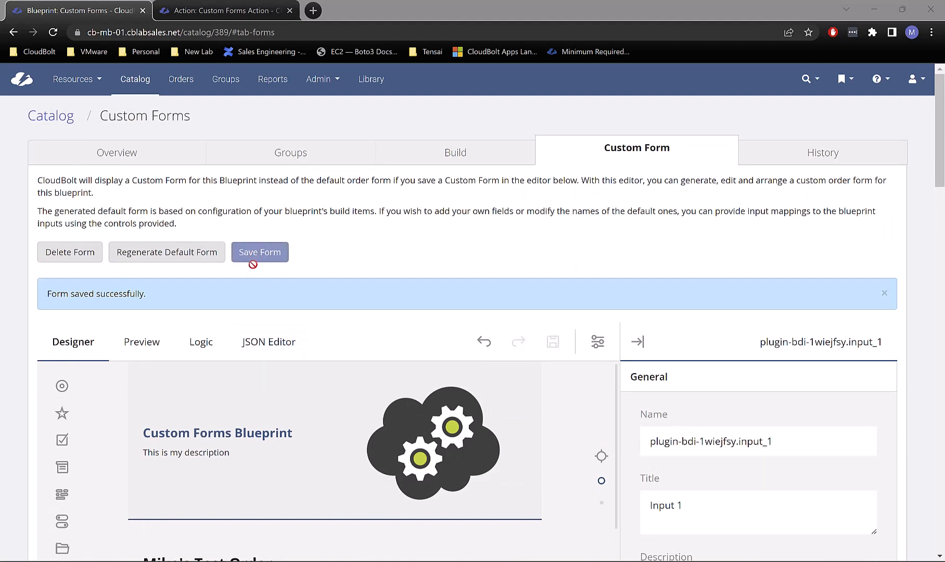
Step: Append 'xcv' to Input 1's title, then cancel leaving the page for Order
scroll(416, 468, "down", 3)
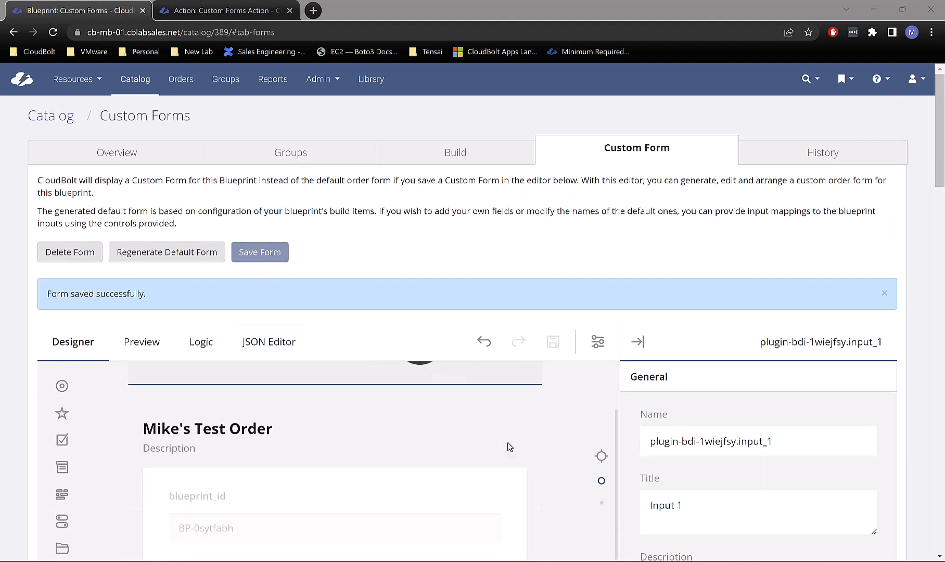
left_click(689, 504)
type("xcv")
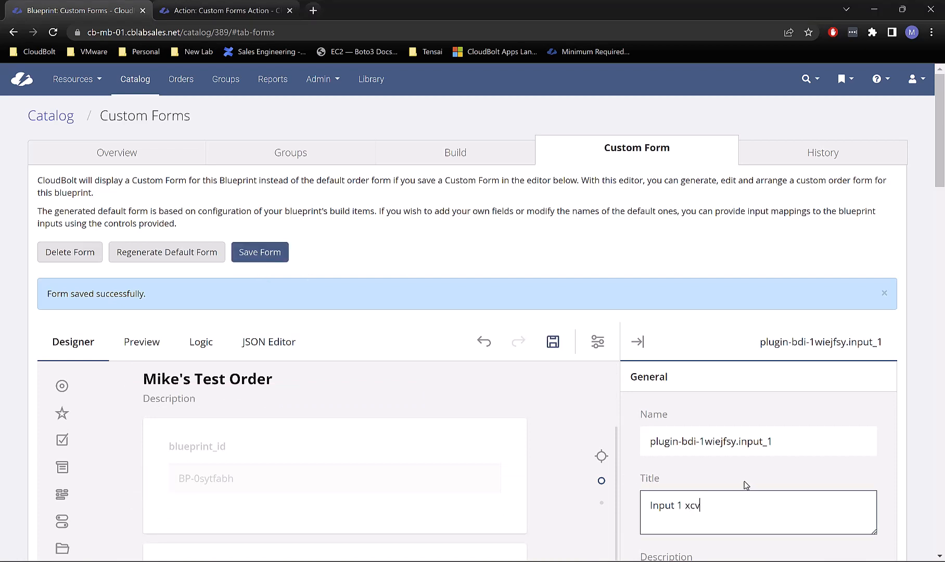
left_click(144, 154)
left_click(67, 188)
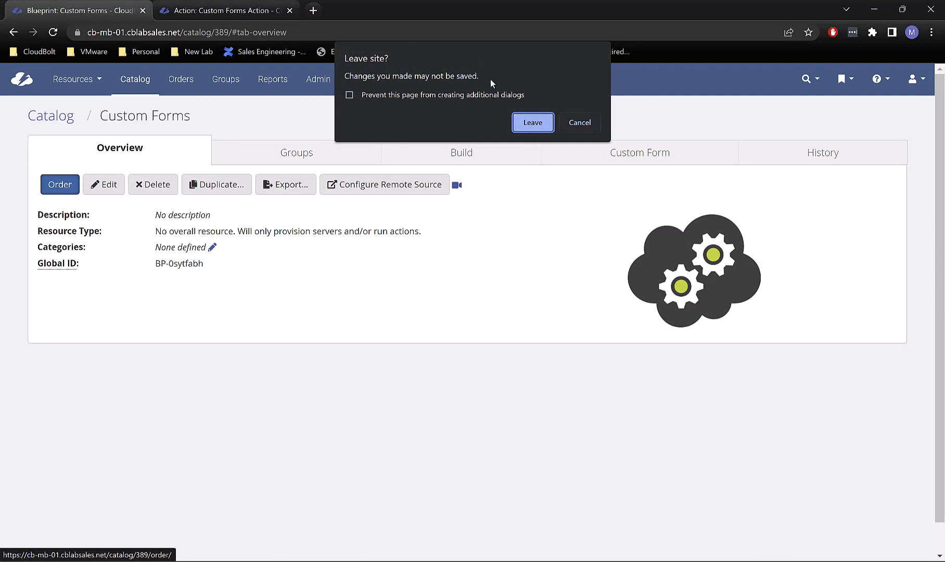
left_click(574, 122)
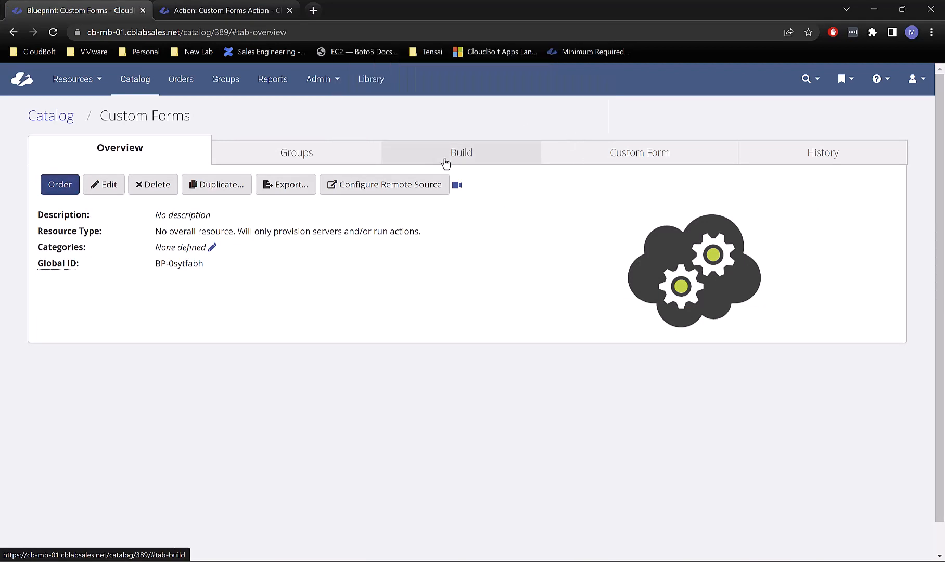
left_click(654, 149)
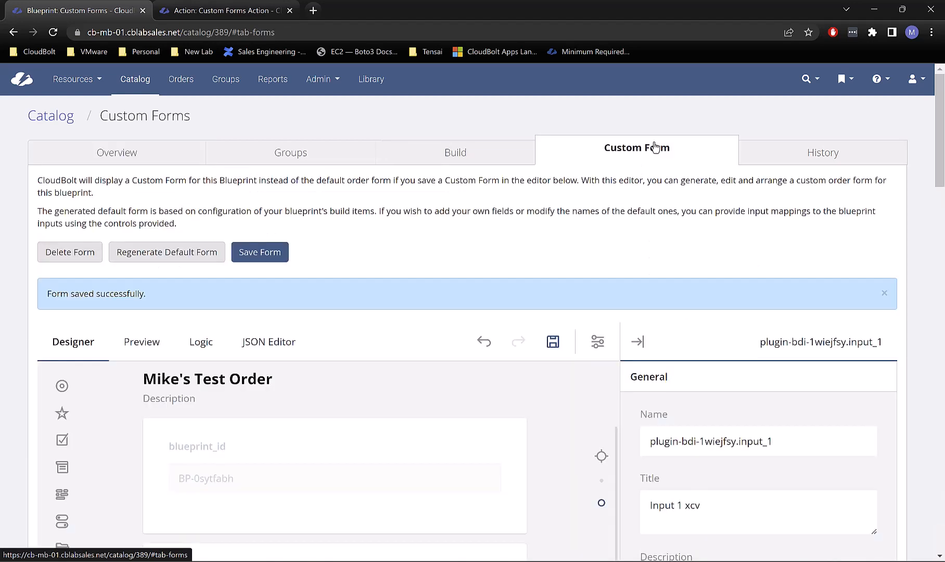
Step: Delete the stray 'xcv' so the title reads 'Input 1', and save the form
scroll(659, 383, "down", 3)
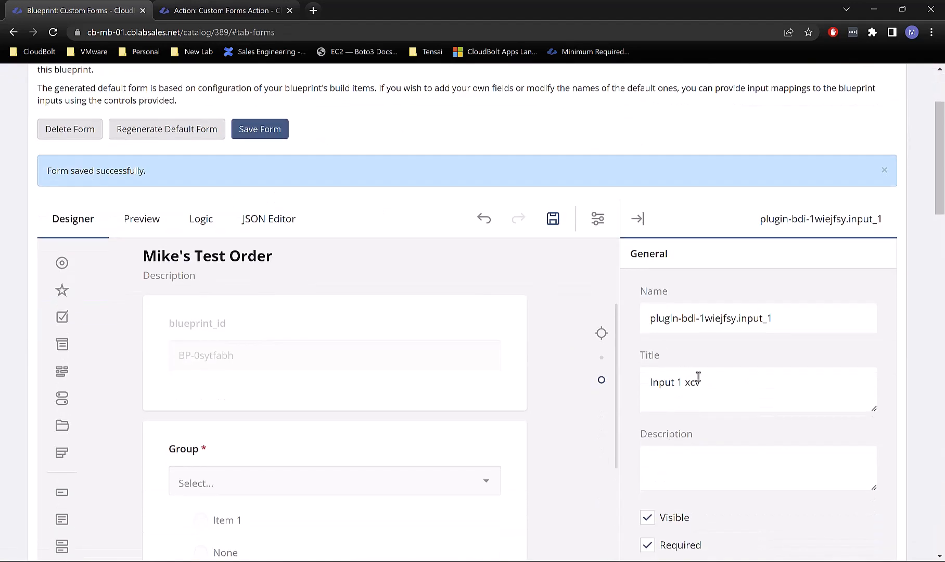
left_click_drag(698, 378, 681, 382)
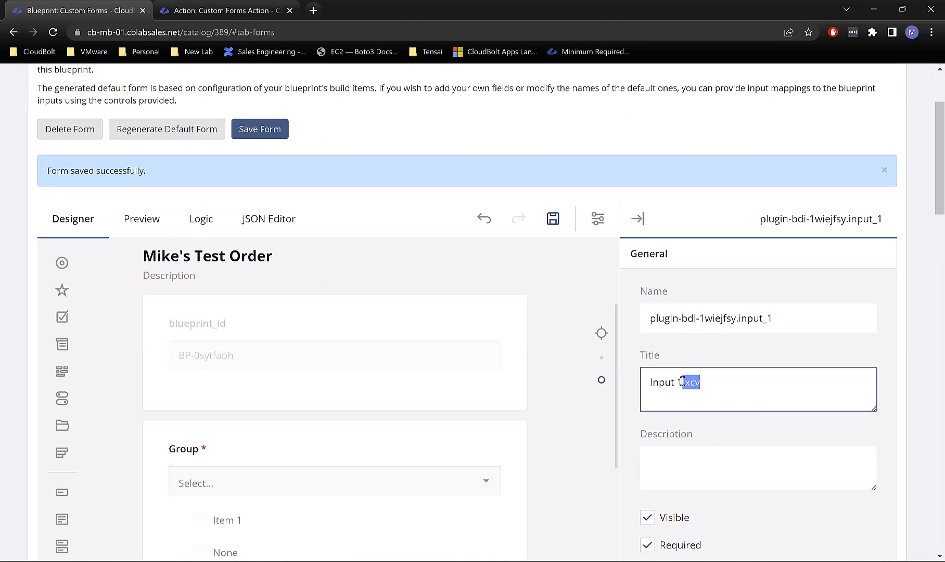
key("BackSpace")
left_click(281, 130)
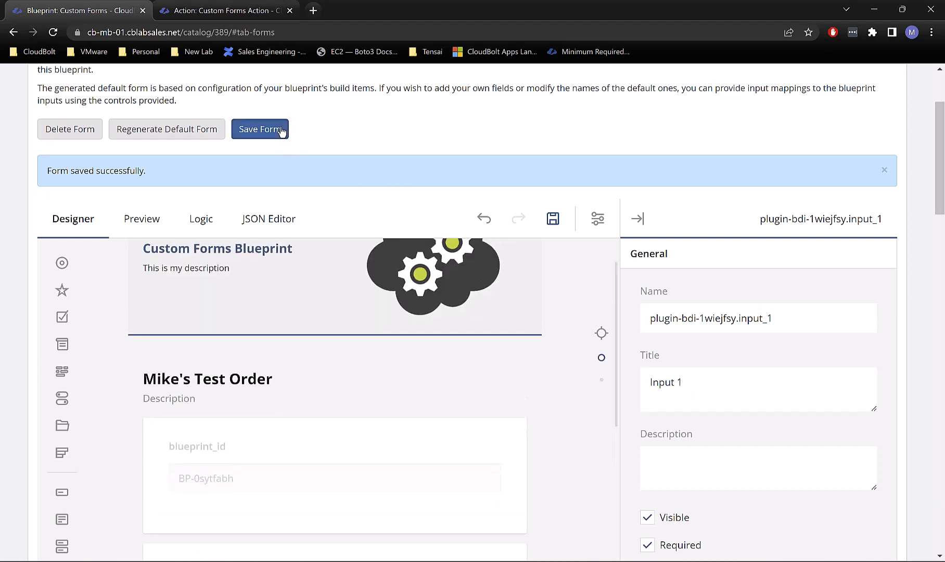
scroll(321, 172, "up", 3)
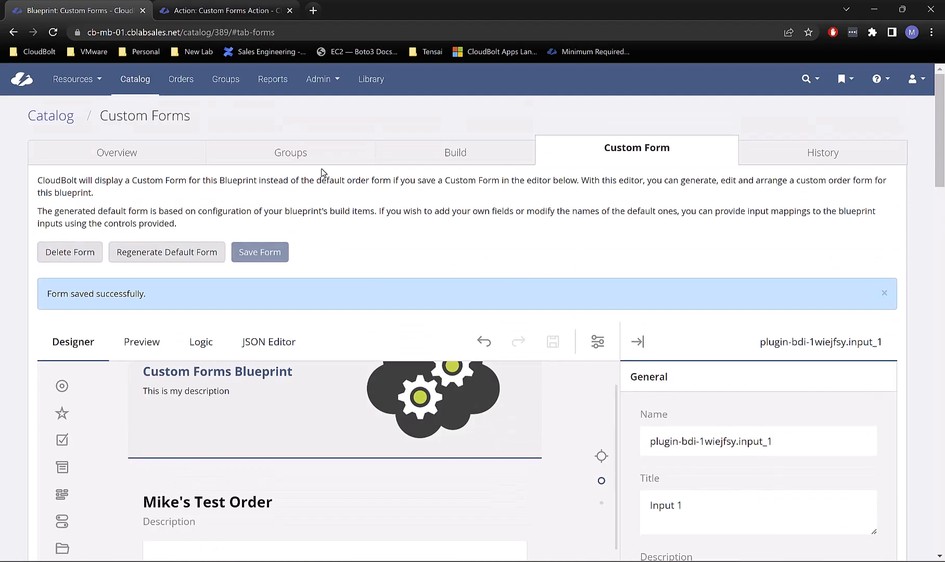
Step: Start ordering the blueprint from Overview with the IT group
left_click(134, 155)
left_click(59, 185)
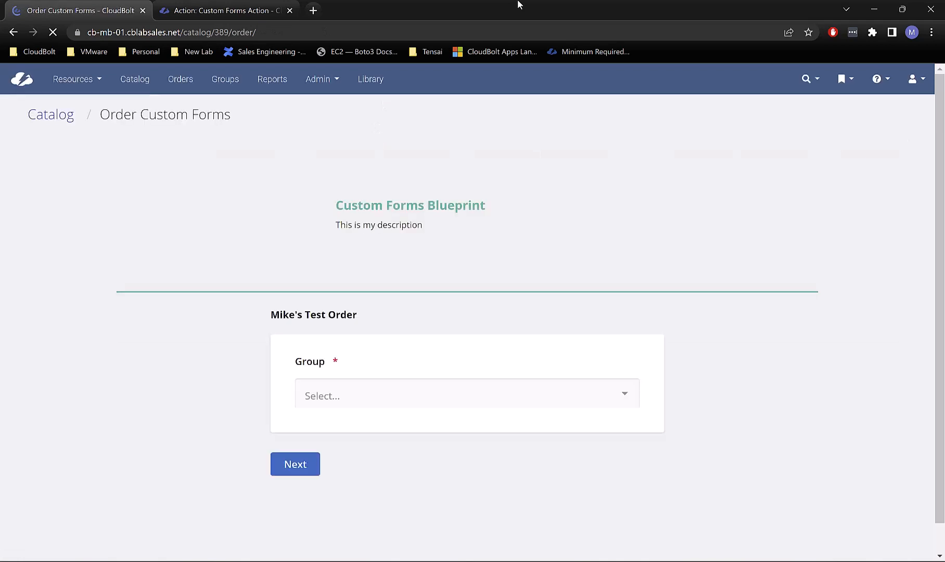
left_click(408, 391)
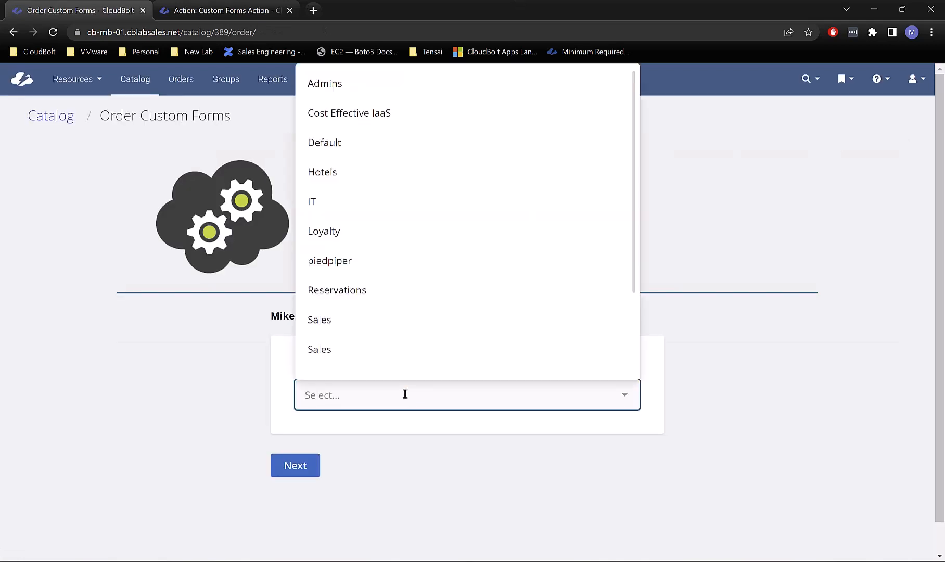
left_click(358, 205)
left_click(299, 469)
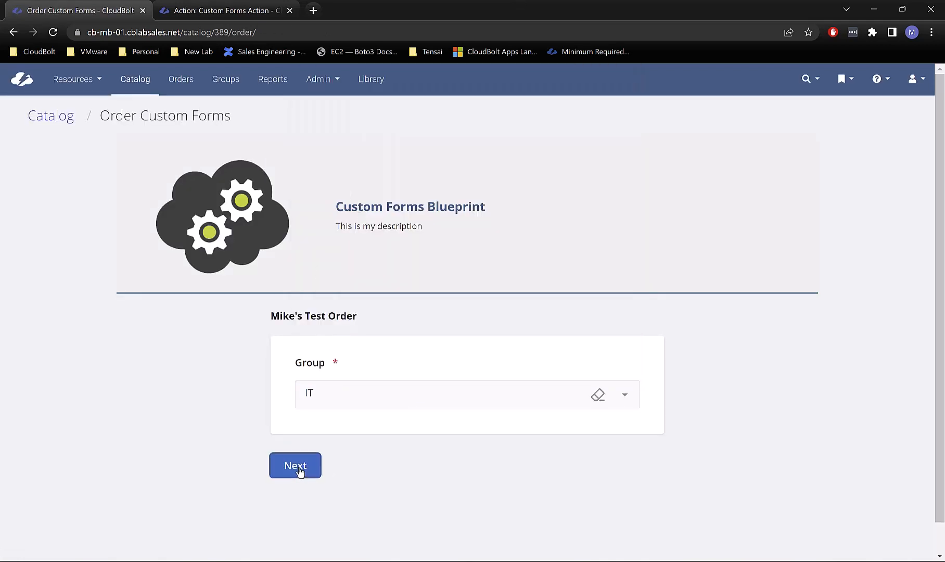
Step: Set Input 1 to 'This is Value 2', Input 2 to Yes, and enter a password
scroll(309, 401, "down", 2)
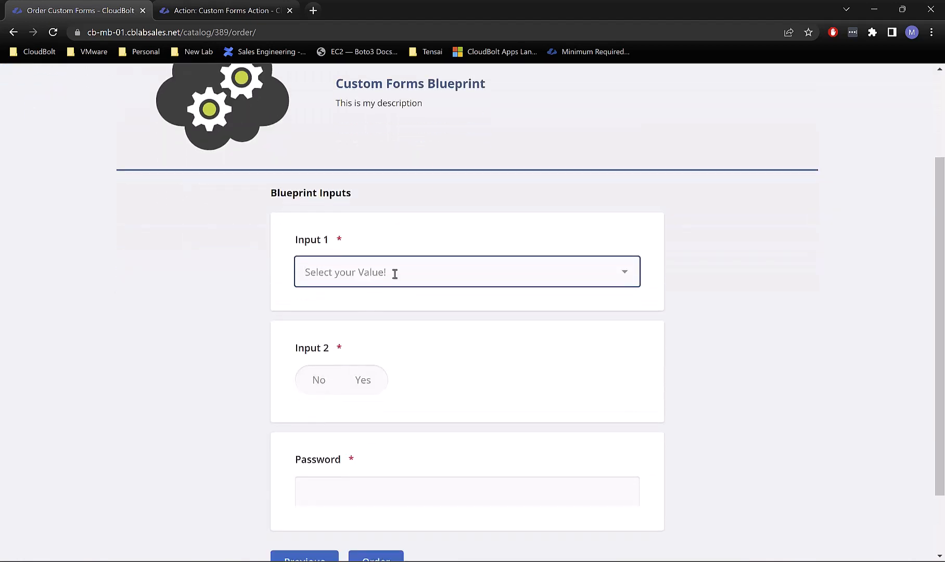
left_click(394, 272)
left_click(364, 326)
left_click(341, 391)
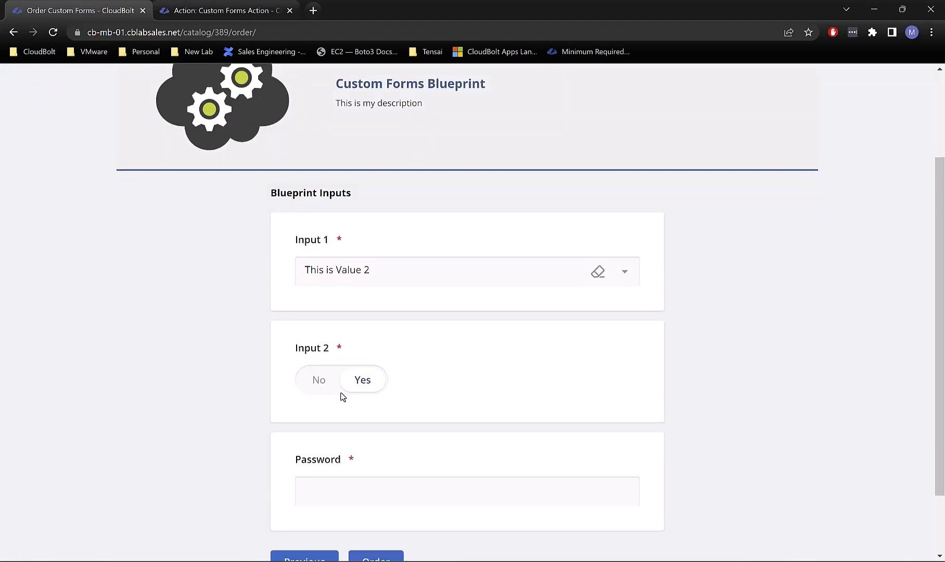
left_click(353, 477)
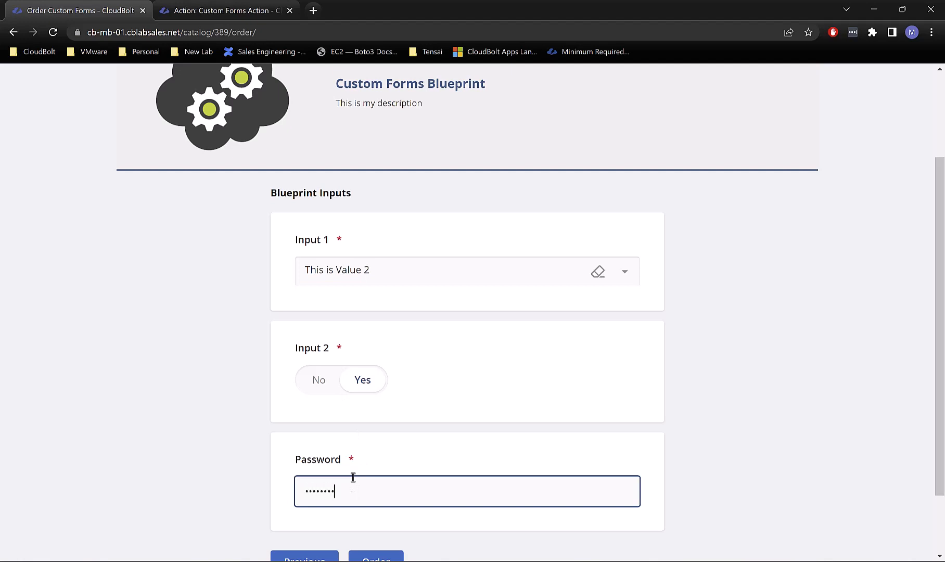
scroll(364, 468, "down", 2)
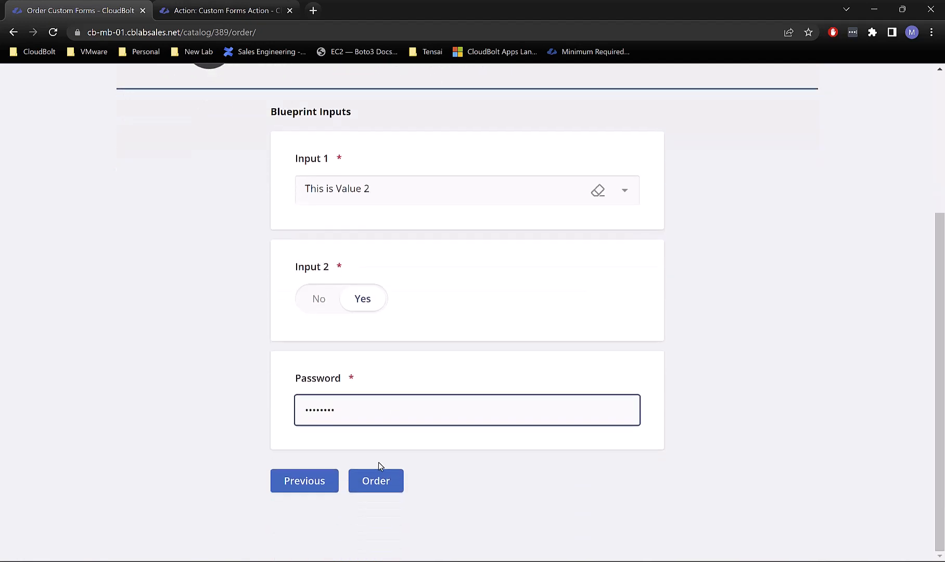
Step: Revisit the inputs page and settle Input 1 on 'This is Value 2' after trying Value 3
left_click(311, 487)
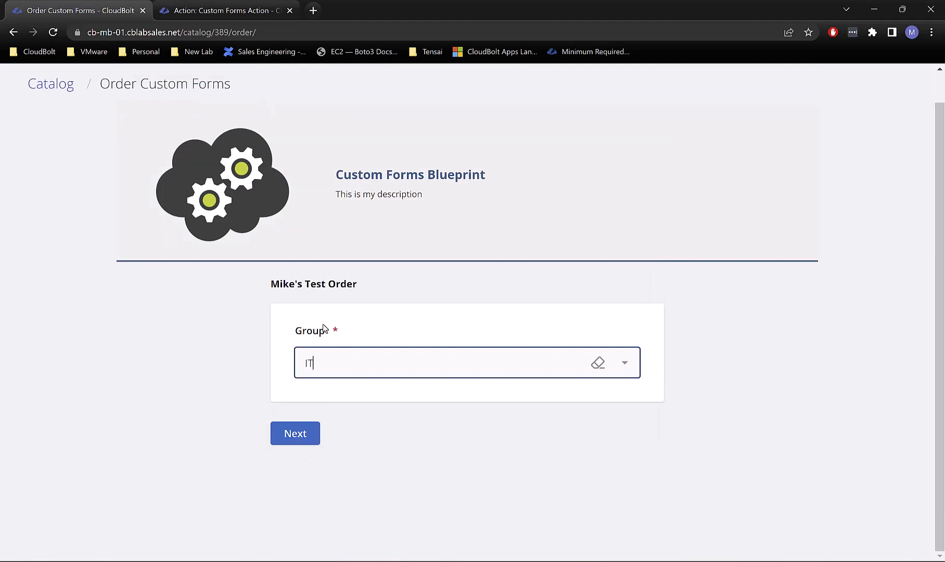
left_click(295, 436)
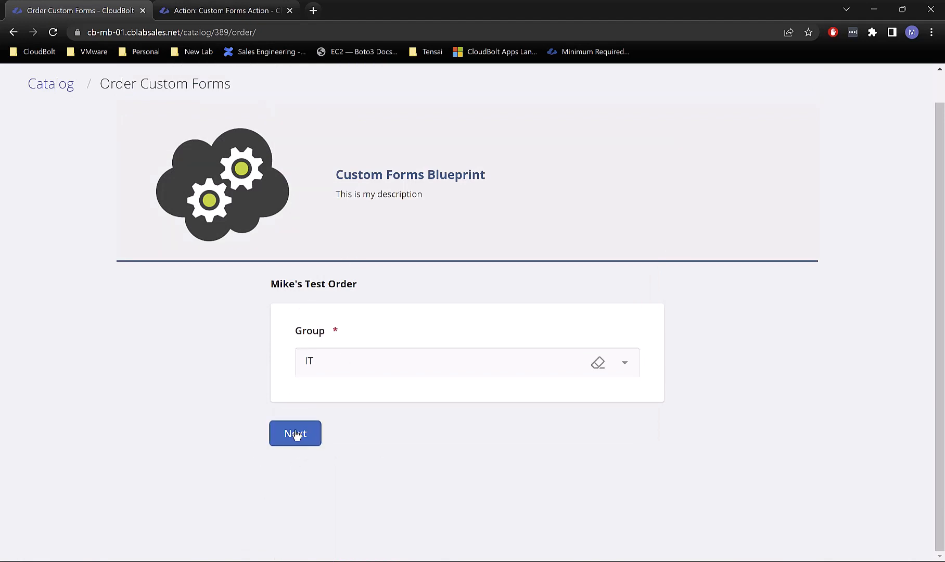
scroll(382, 425, "down", 3)
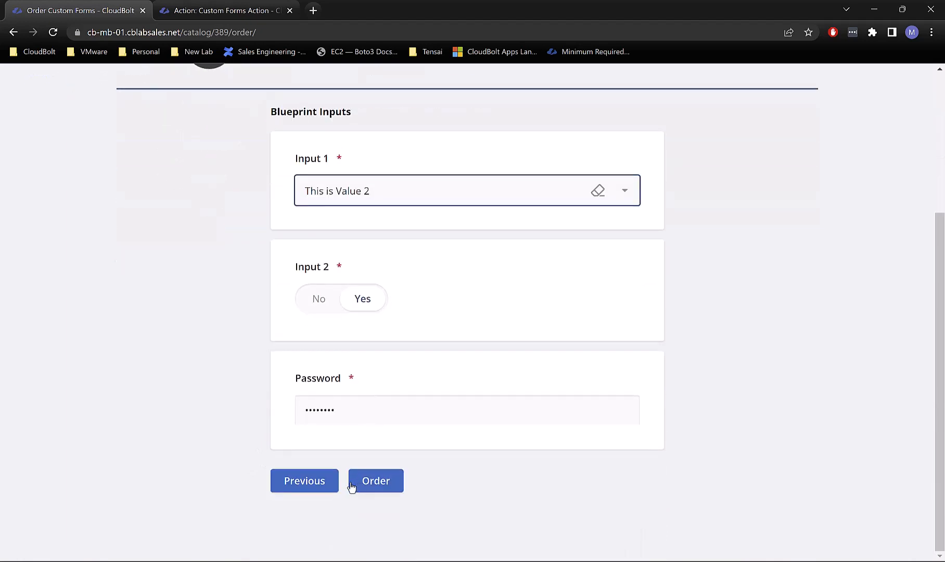
left_click(512, 450)
scroll(457, 395, "up", 2)
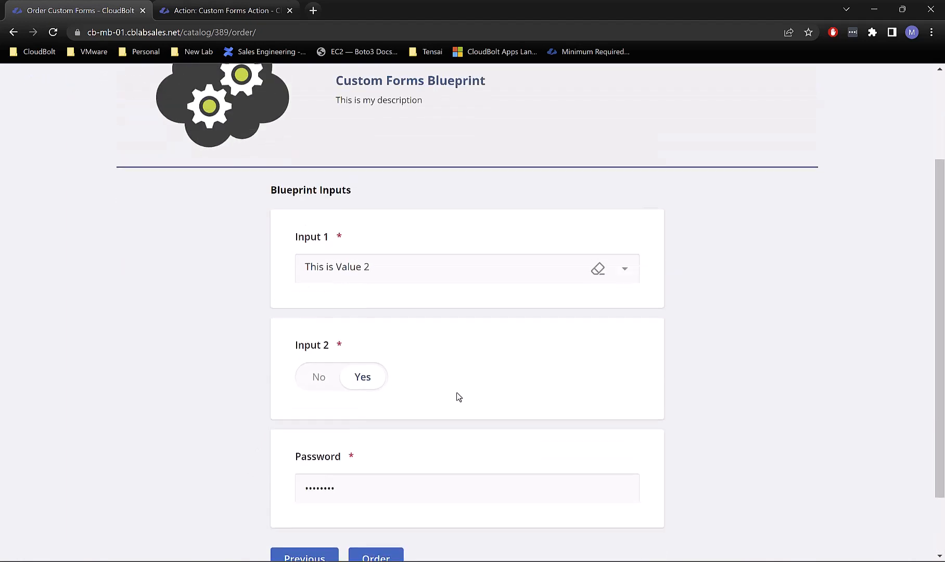
left_click(424, 312)
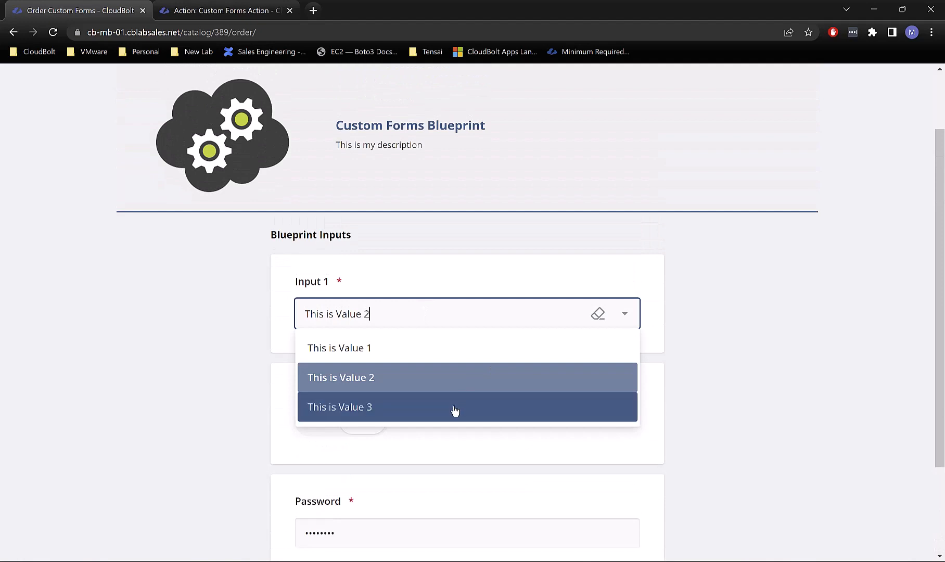
left_click(454, 409)
scroll(645, 440, "down", 2)
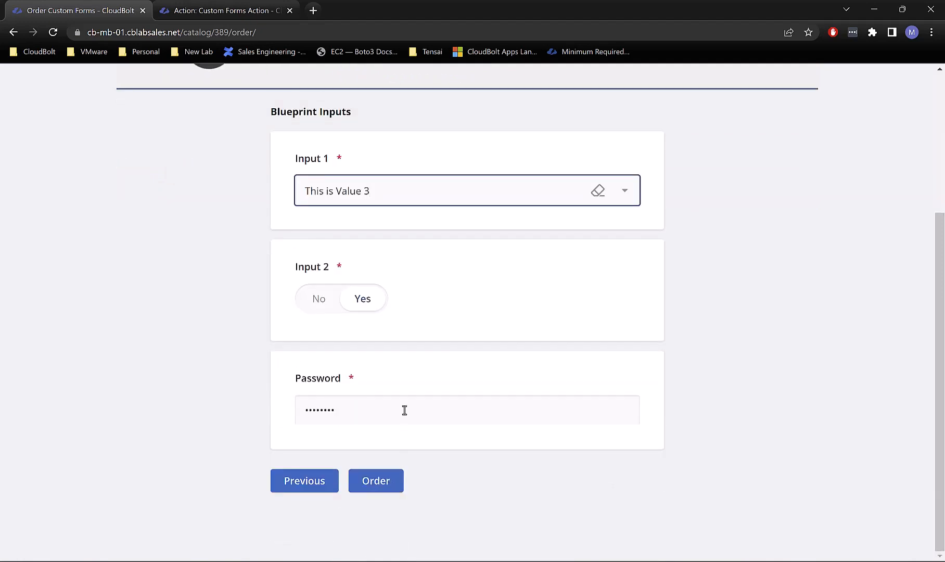
left_click(420, 185)
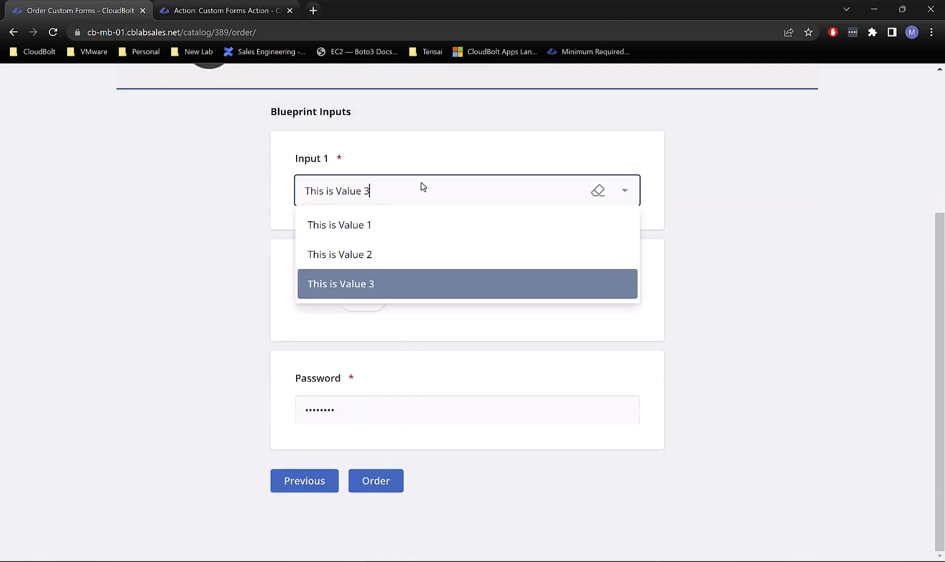
left_click(377, 254)
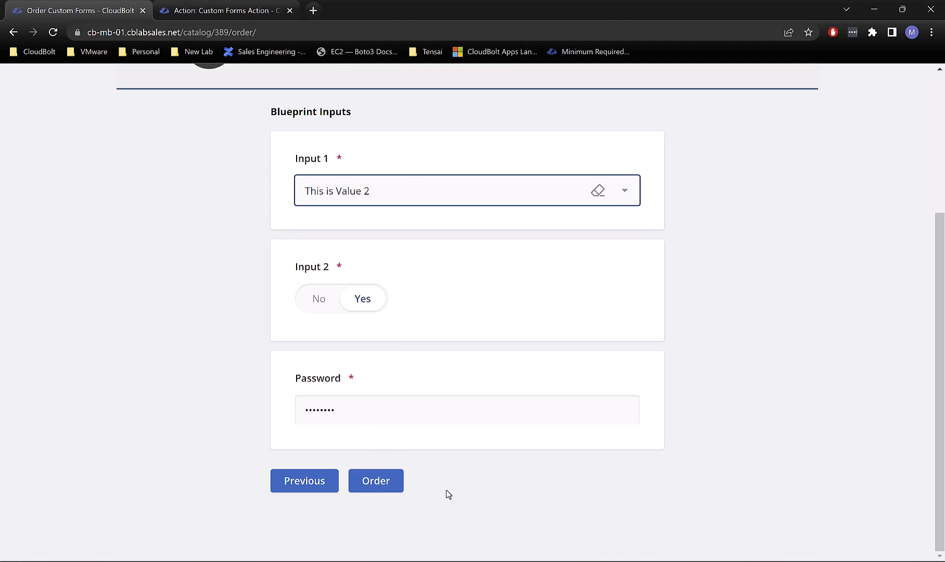
Step: Submit the Custom Forms order and open the Custom Forms Action job details
left_click(390, 482)
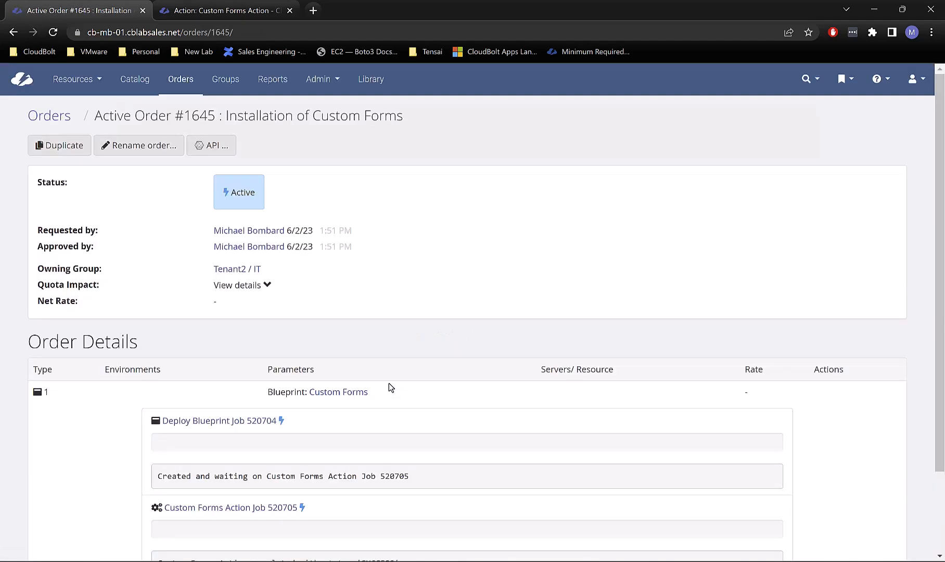
scroll(358, 445, "down", 1)
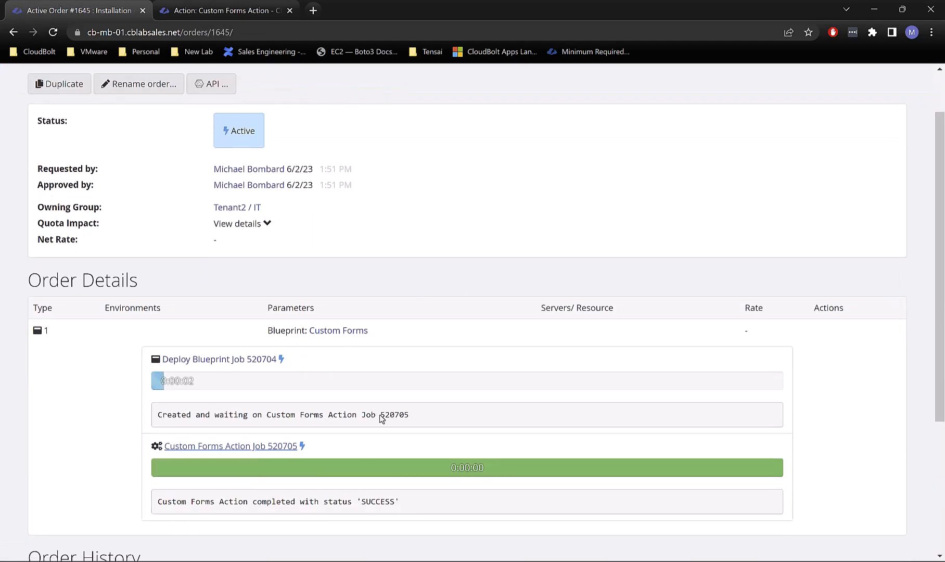
left_click(268, 447)
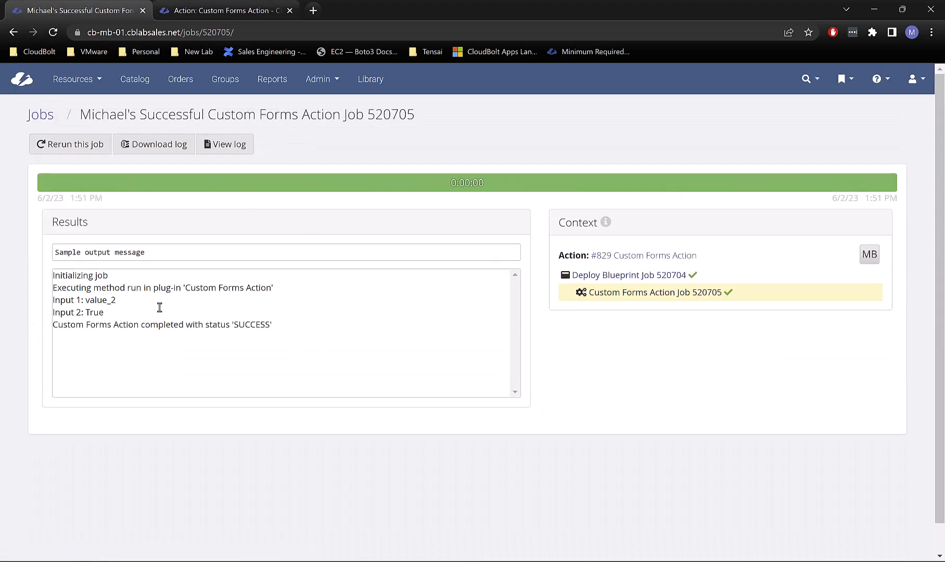
Step: Review the job's Results log showing Input 1 as value_2 and Input 2 as True
left_click_drag(114, 312, 38, 302)
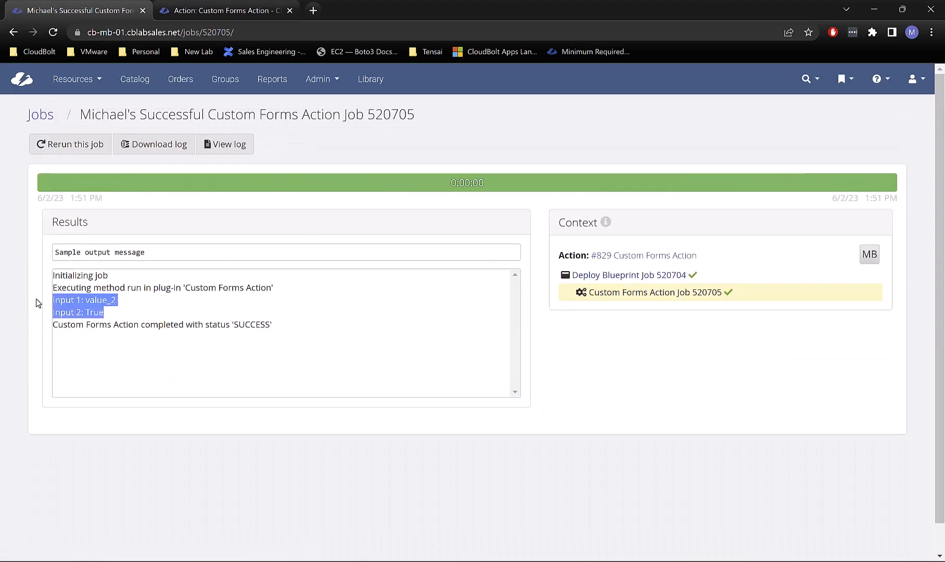
left_click(92, 331)
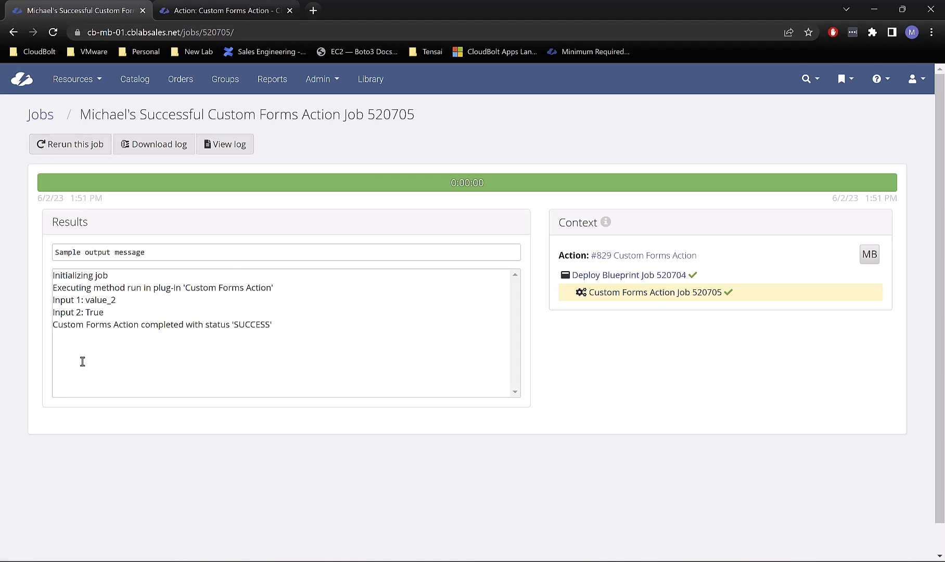
left_click_drag(118, 315, 49, 302)
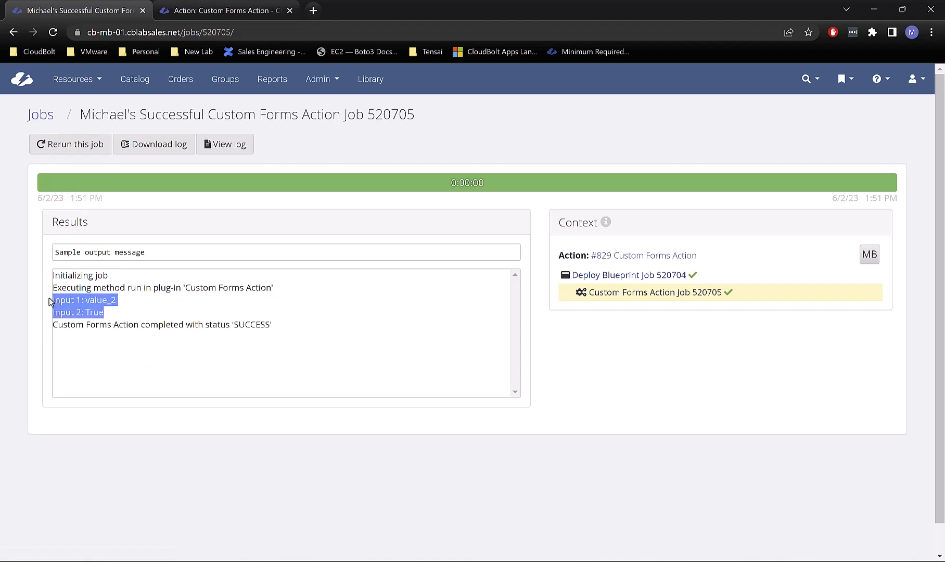
left_click(55, 302)
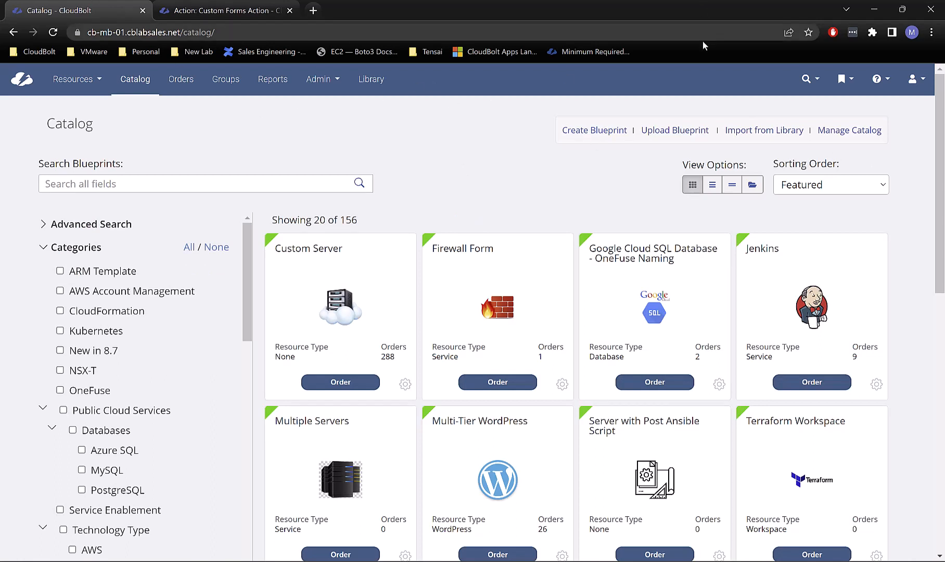
Step: Search the catalog for 'custo', open the Custom Forms blueprint's custom form and select Input 1
left_click(113, 190)
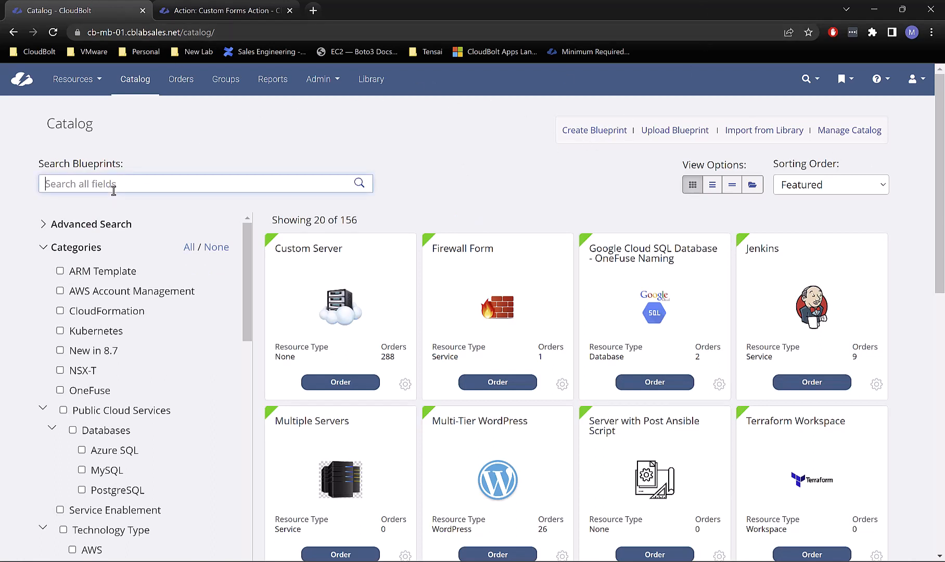
type("custom")
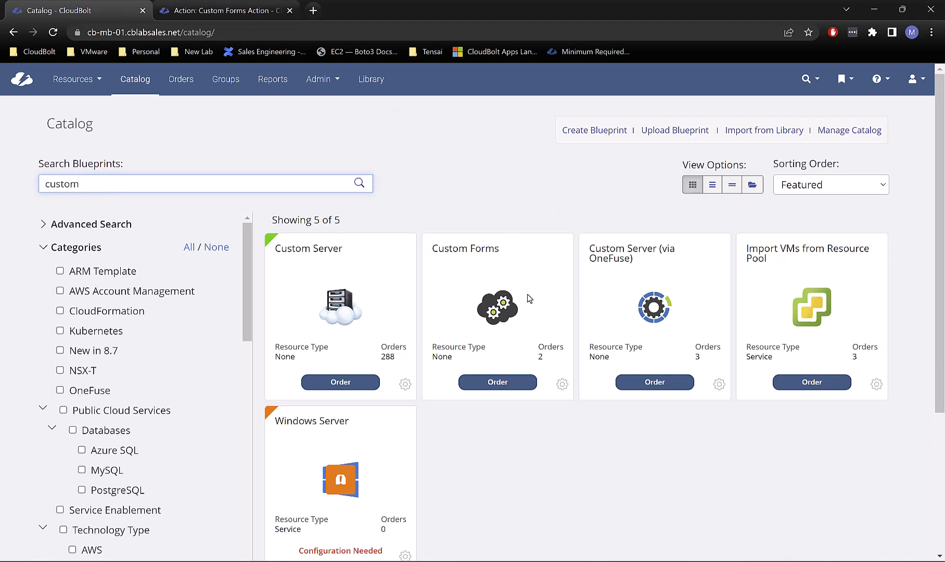
left_click(563, 386)
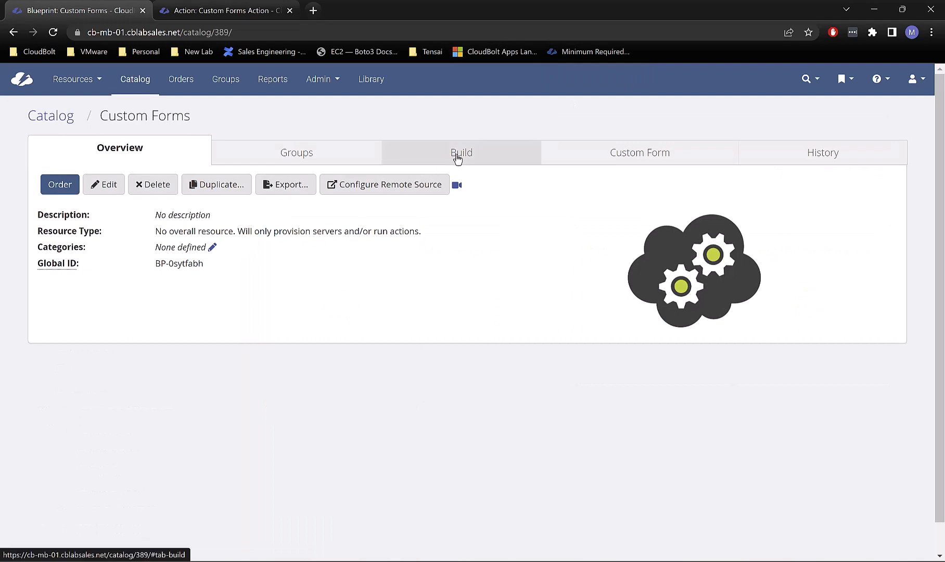
left_click(571, 156)
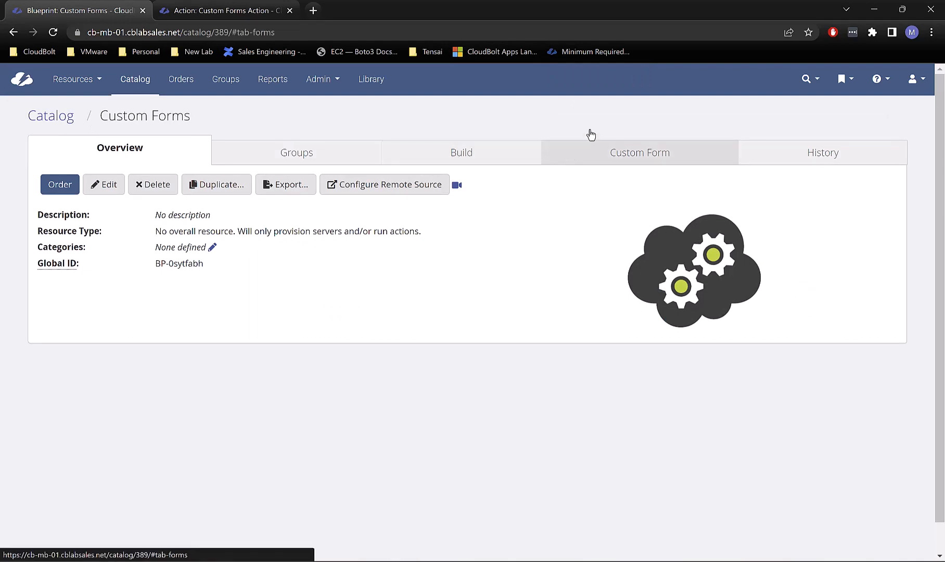
scroll(607, 295, "down", 15)
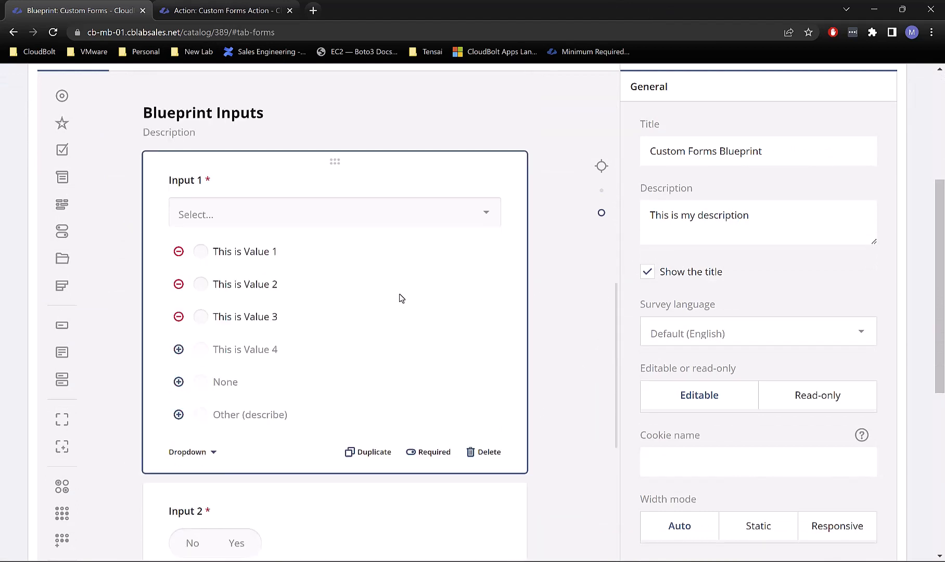
left_click(398, 297)
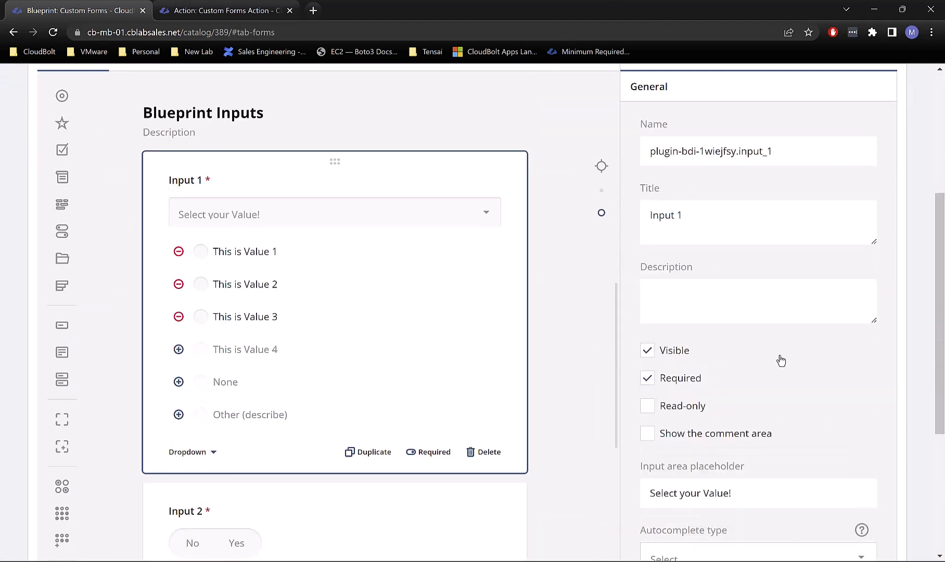
scroll(717, 309, "up", 1)
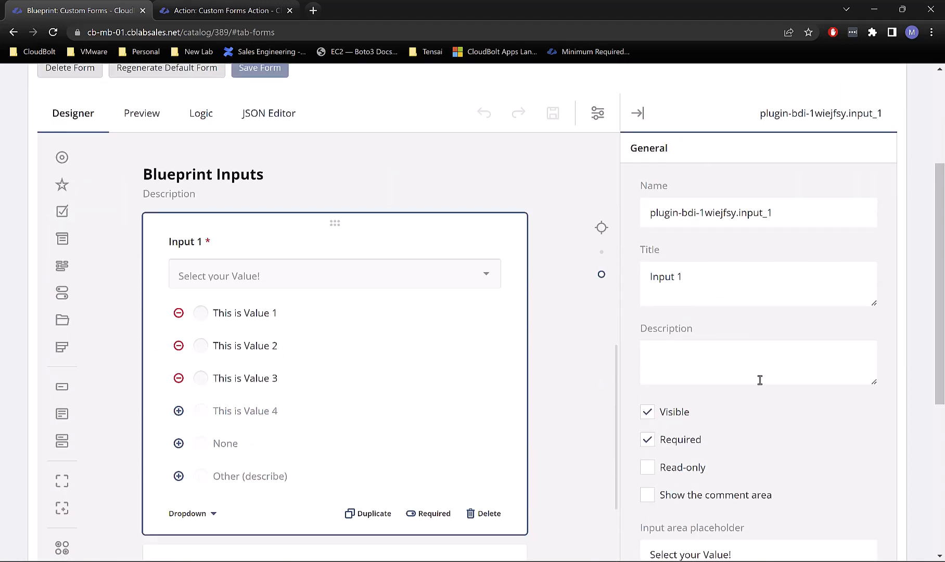
scroll(760, 379, "down", 5)
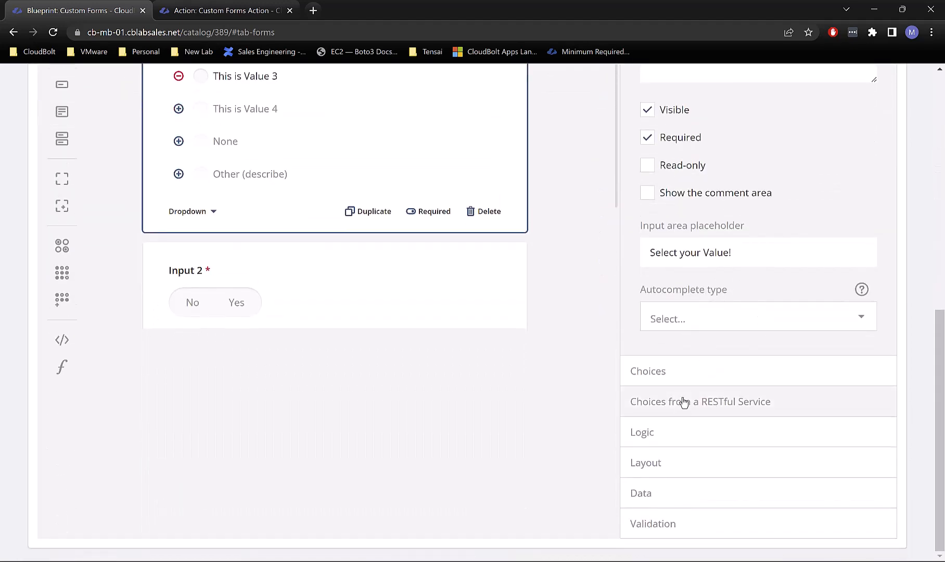
Step: Expand Input 1's Choices (value_1 to value_3), leaving copy-choices unset and sort order at None
left_click(658, 379)
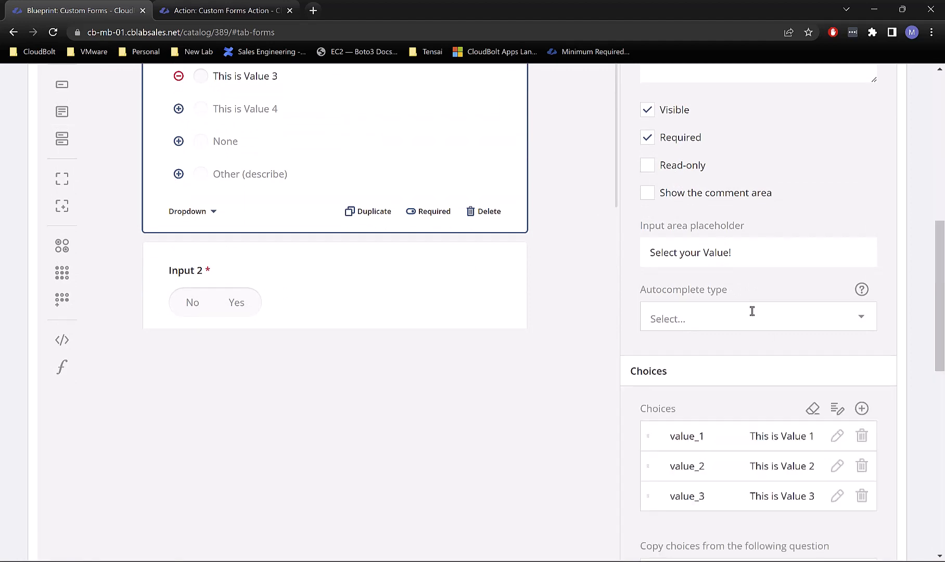
scroll(750, 310, "down", 3)
scroll(752, 333, "down", 1)
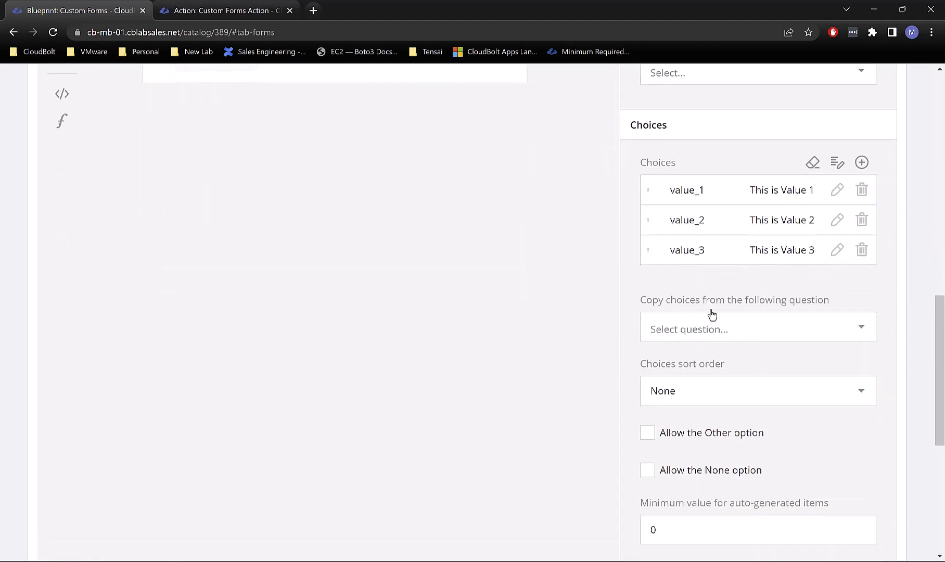
left_click(692, 329)
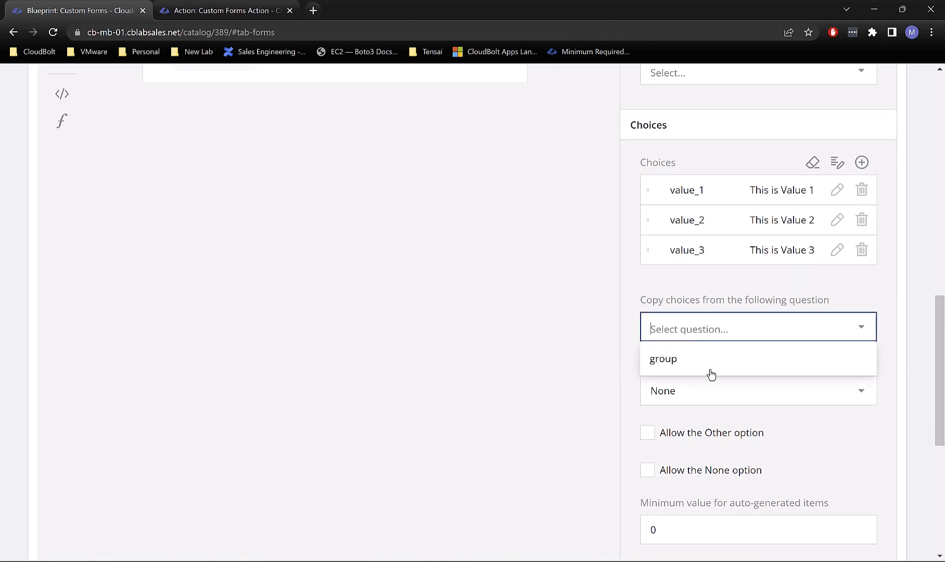
left_click(575, 404)
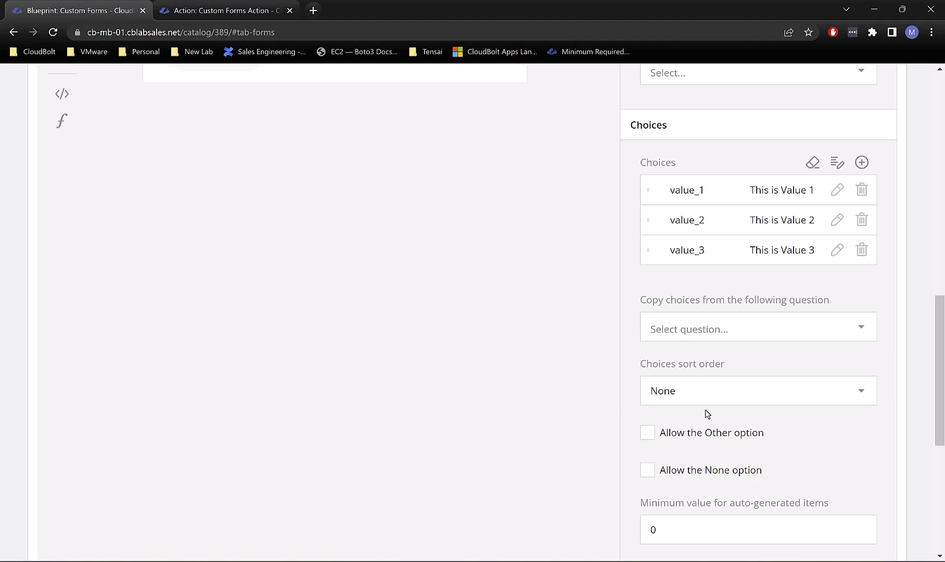
left_click(706, 391)
left_click(563, 341)
scroll(702, 416, "down", 2)
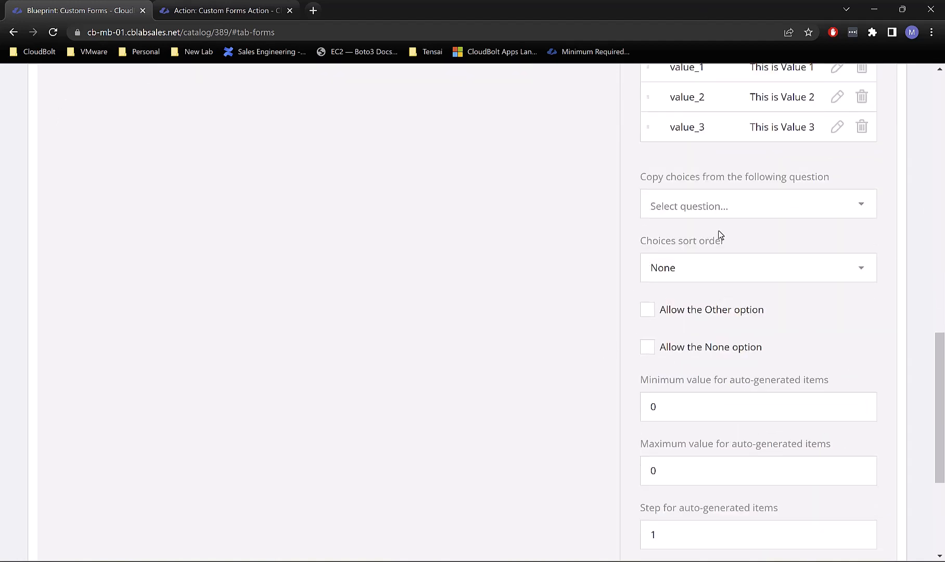
scroll(835, 317, "down", 1)
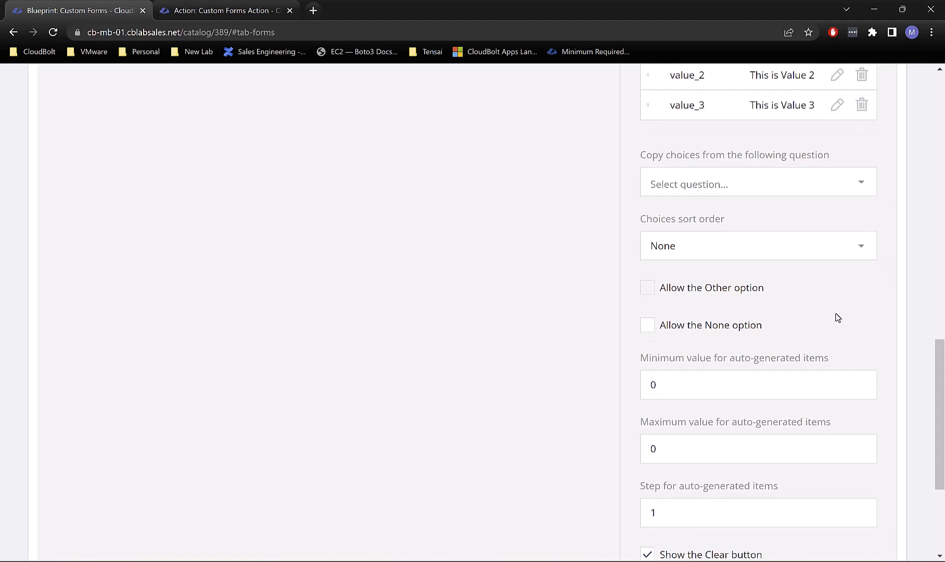
scroll(821, 317, "down", 3)
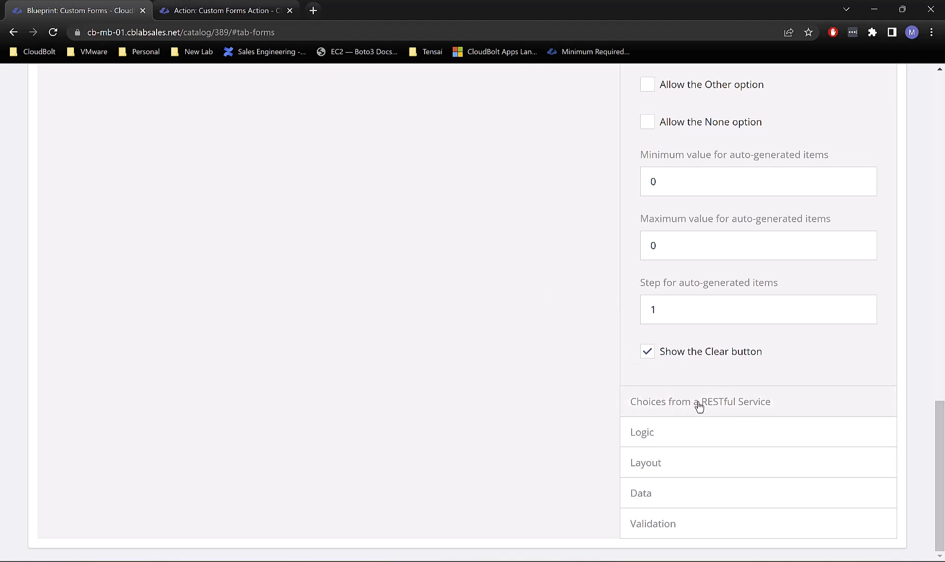
left_click(718, 401)
scroll(786, 274, "down", 4)
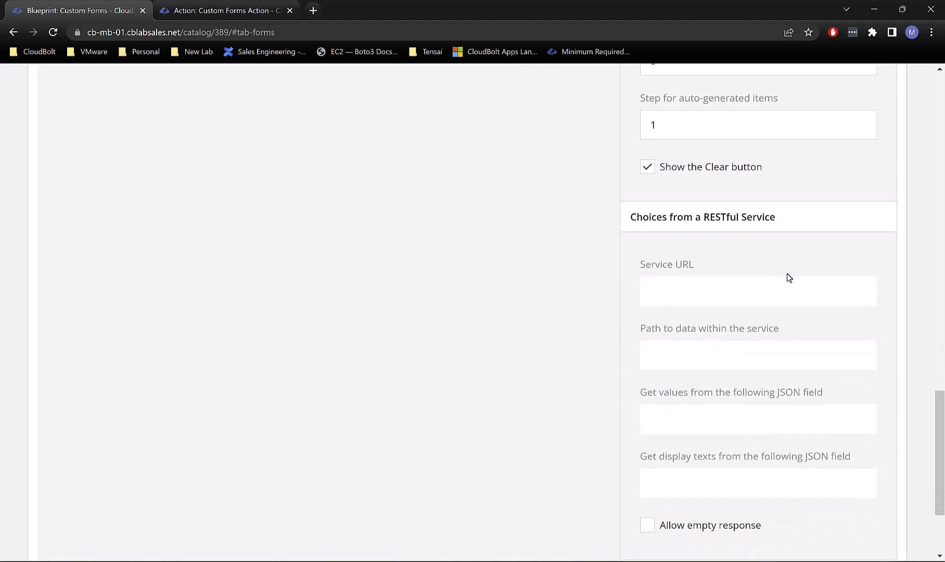
scroll(786, 279, "down", 1)
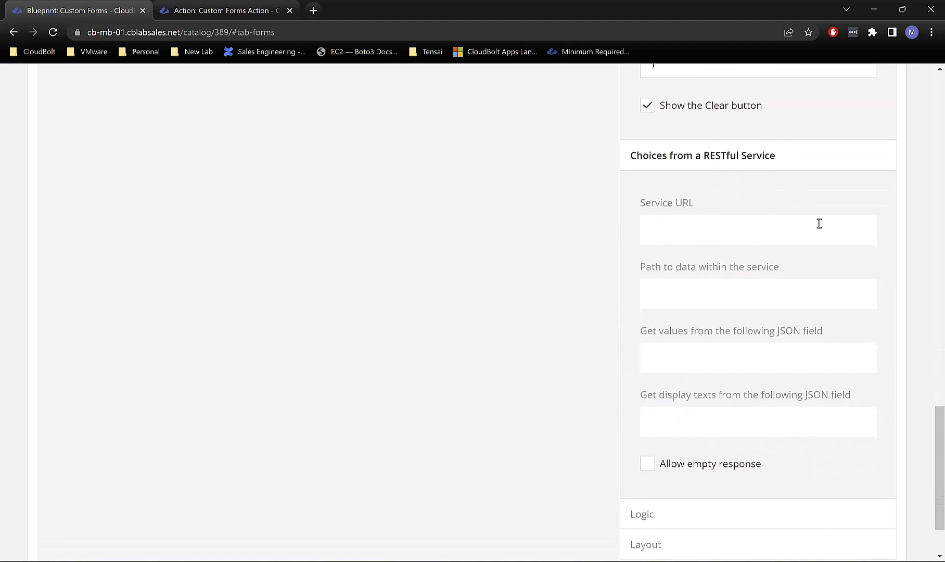
left_click(699, 232)
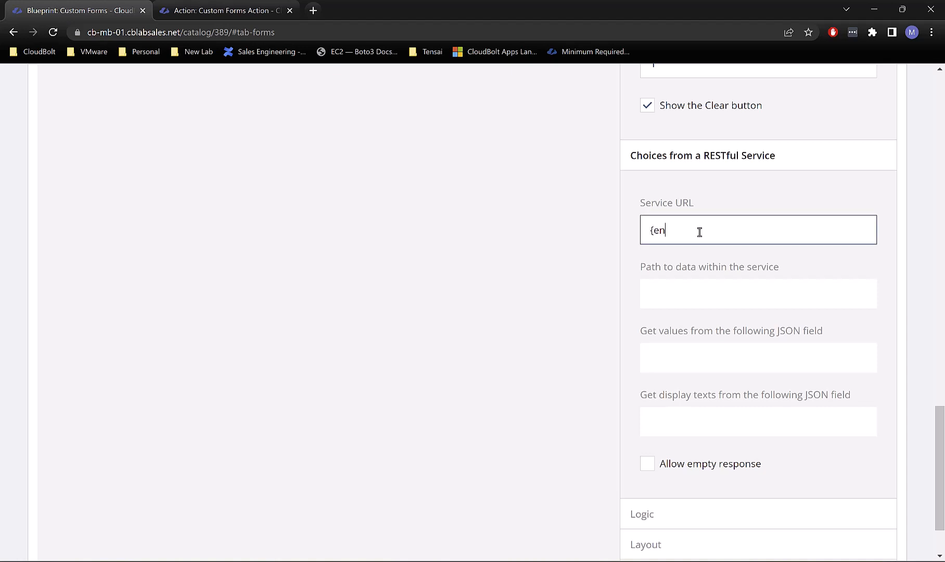
type("{group")
type("https:/")
type("/")
left_click_drag(683, 232, 728, 232)
left_click(744, 231)
scroll(715, 324, "up", 1)
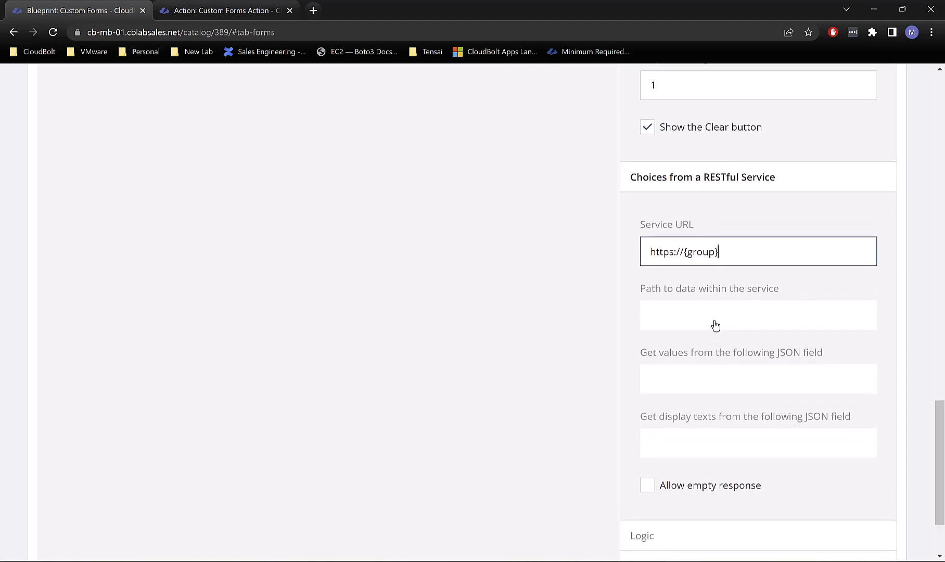
scroll(747, 389, "down", 1)
Step: Take the choice values from the JSON field name and the display texts from label
left_click(690, 360)
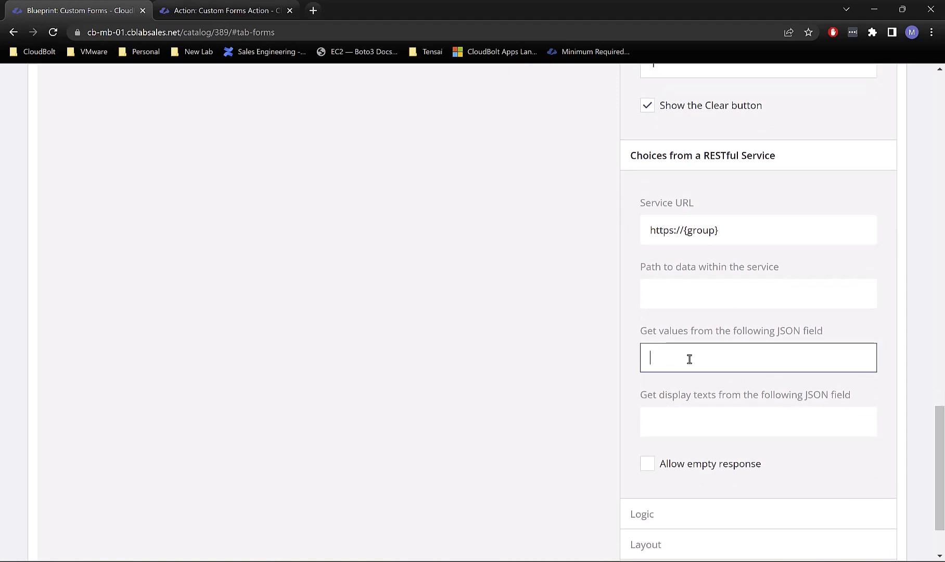
type("name")
key("Tab")
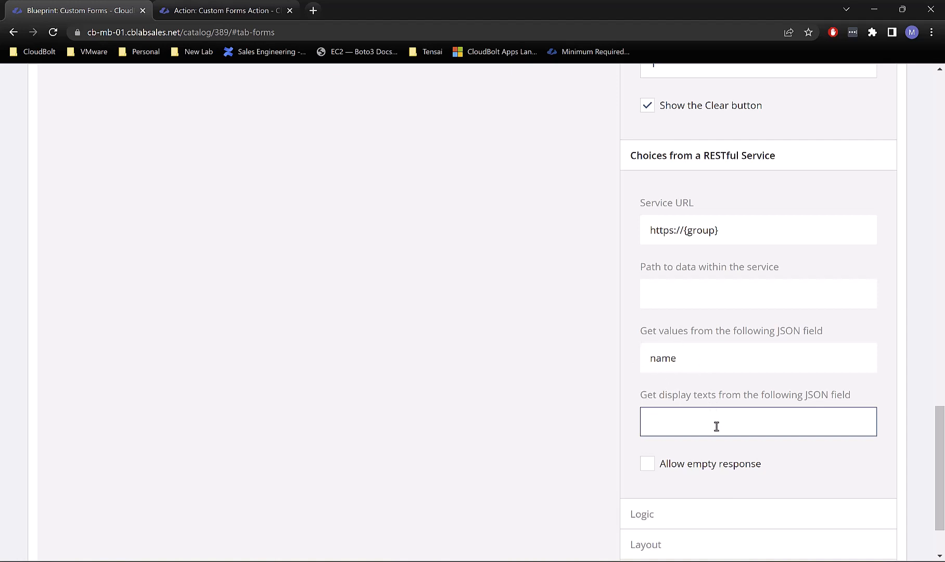
type("label")
scroll(801, 210, "down", 2)
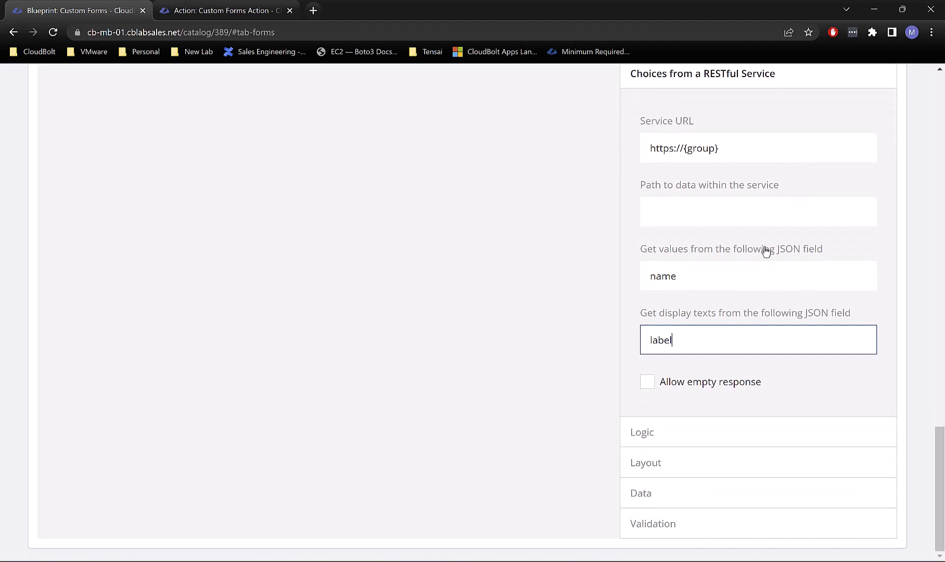
left_click(669, 504)
scroll(701, 439, "down", 4)
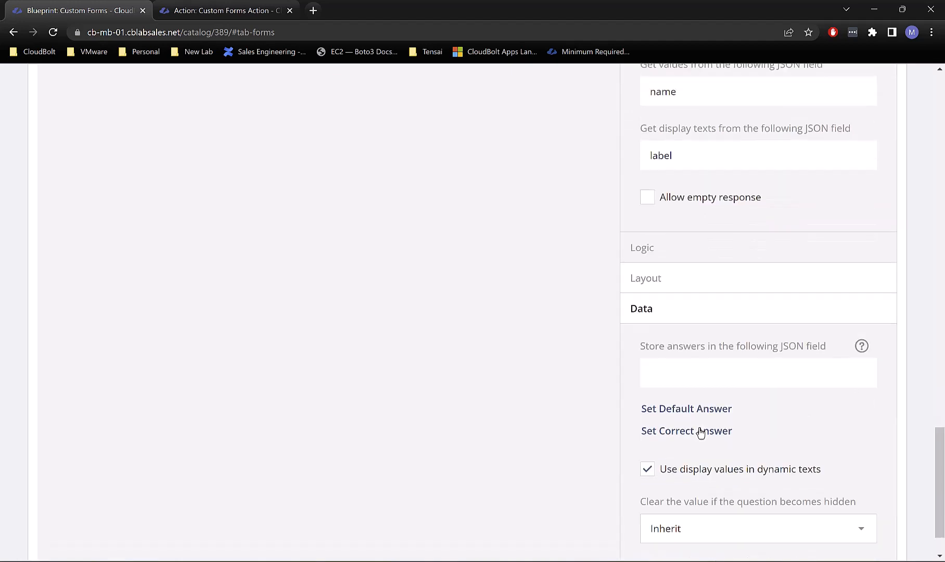
scroll(791, 380, "down", 2)
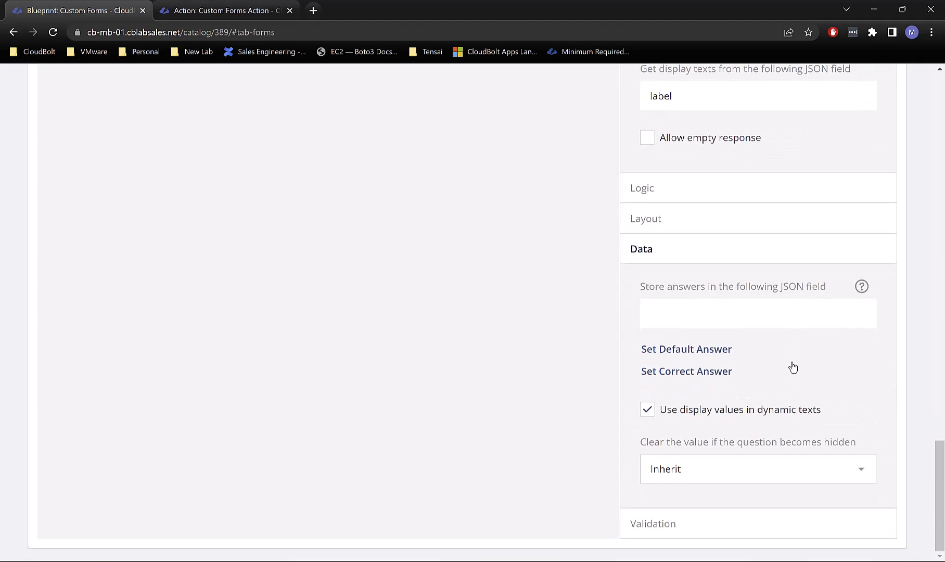
left_click(707, 510)
scroll(749, 380, "down", 4)
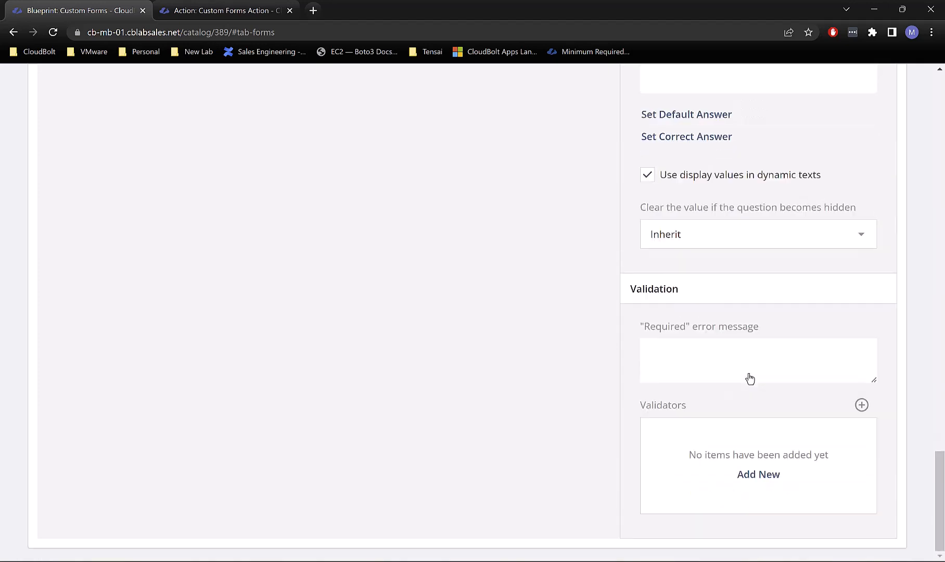
scroll(749, 372, "up", 6)
left_click(666, 325)
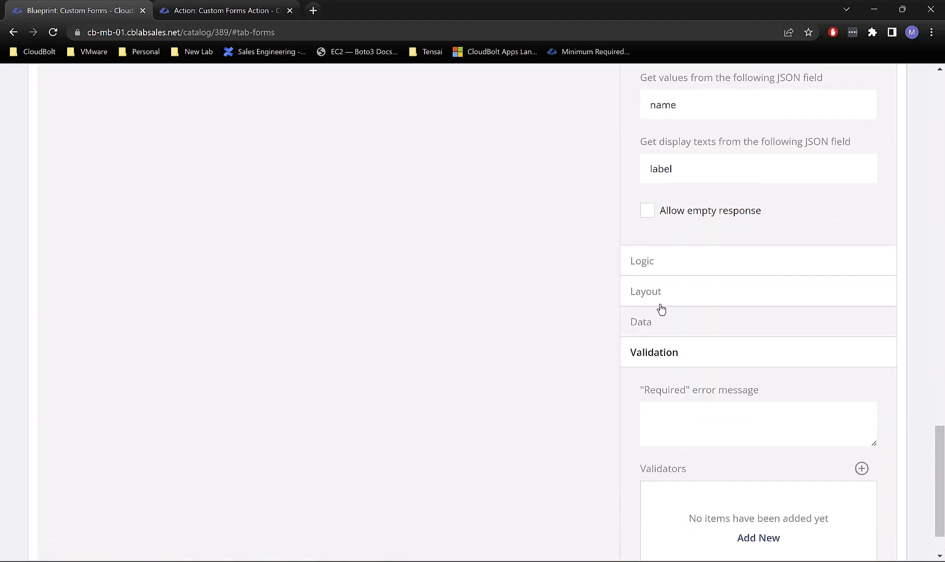
left_click(660, 303)
left_click(669, 270)
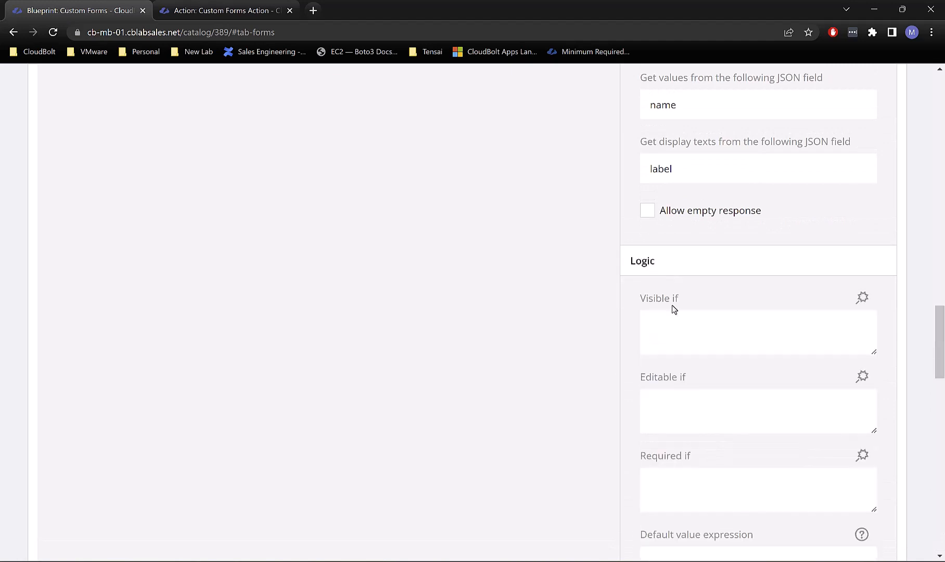
scroll(679, 335, "down", 8)
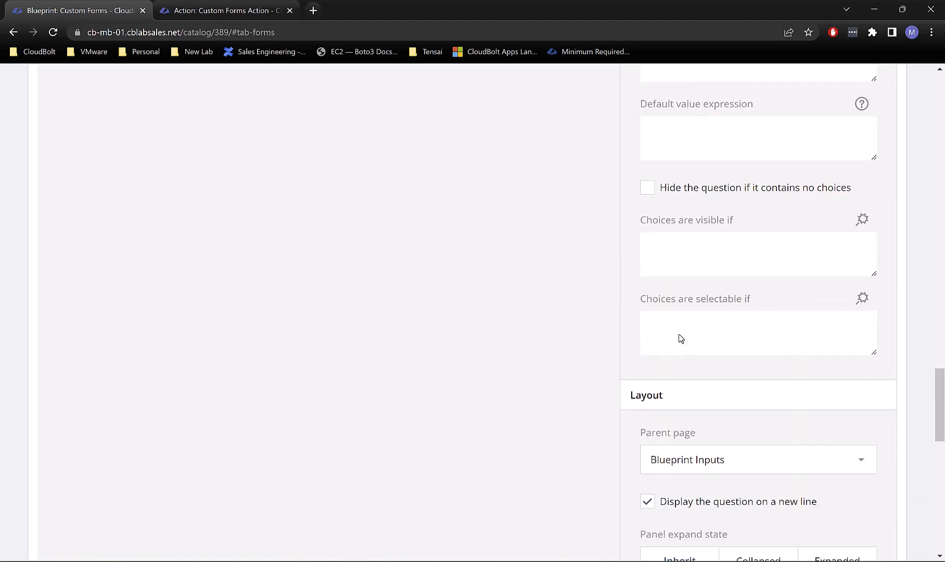
scroll(681, 338, "up", 5)
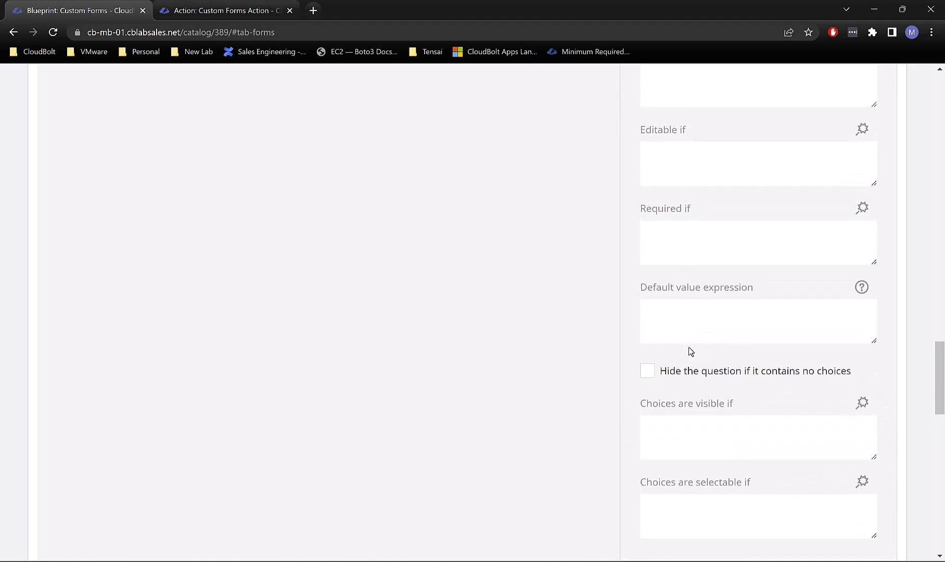
scroll(689, 351, "up", 3)
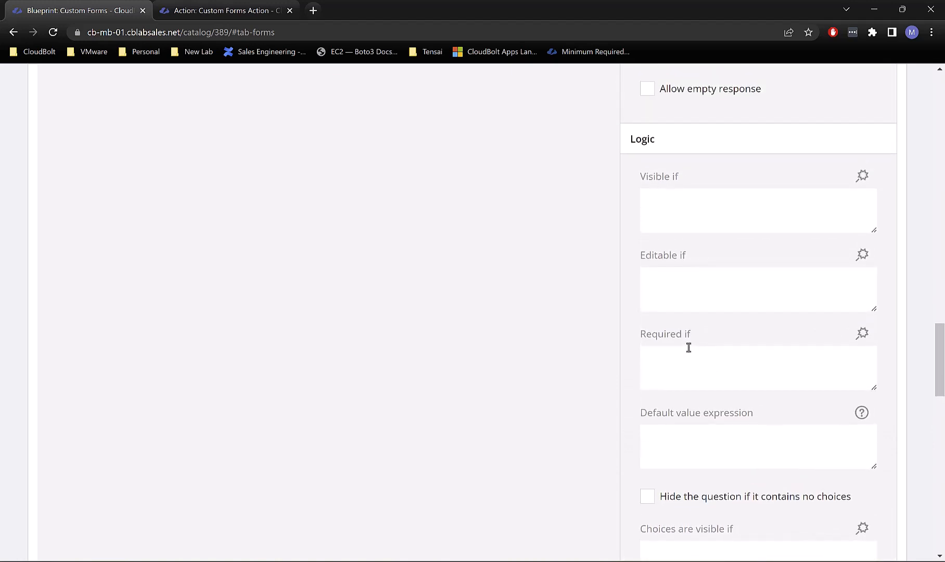
scroll(688, 348, "down", 5)
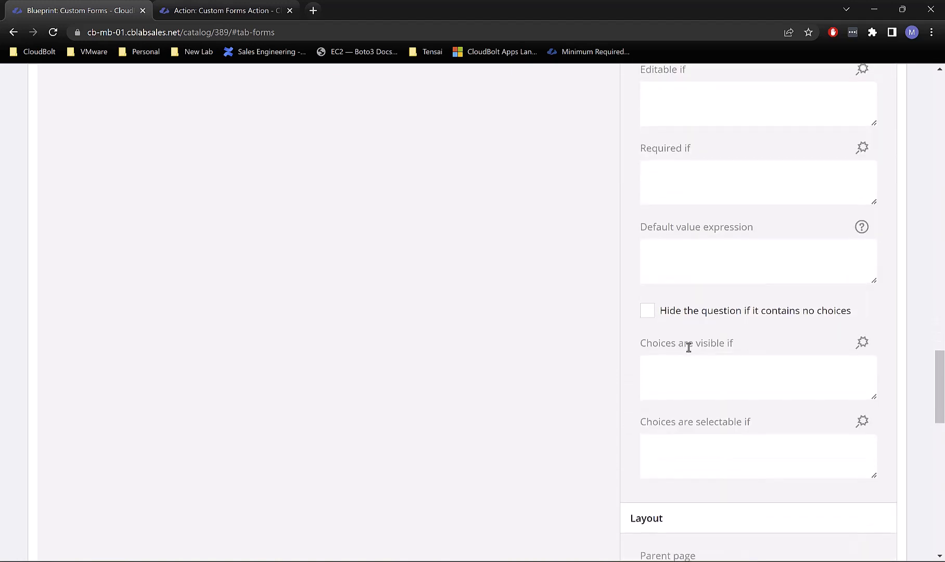
left_click(719, 370)
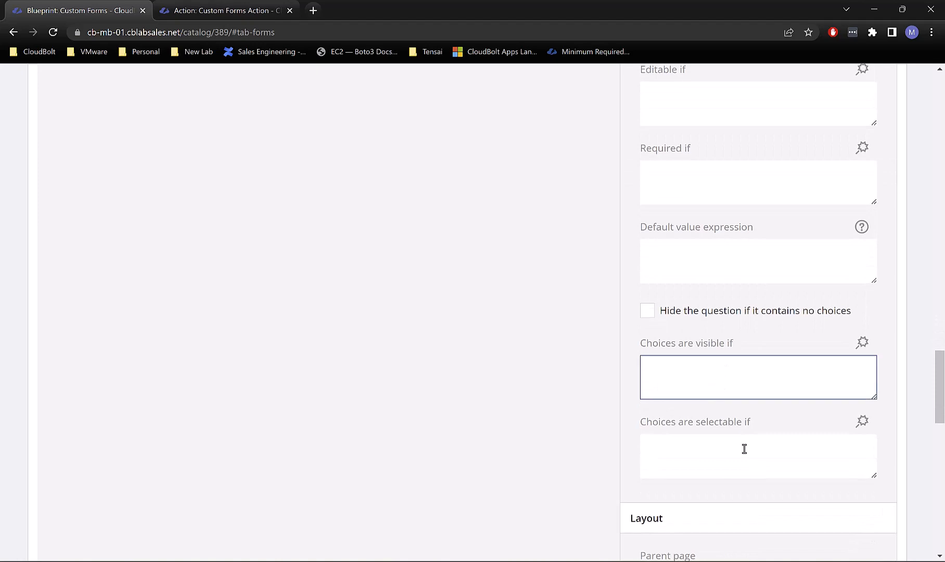
scroll(744, 449, "down", 3)
scroll(744, 448, "up", 12)
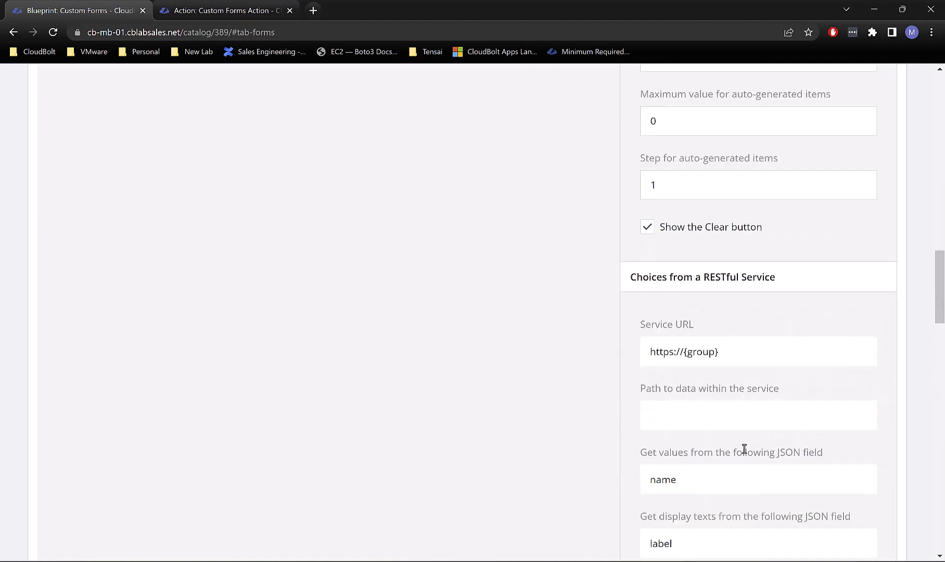
scroll(744, 449, "up", 12)
scroll(744, 448, "down", 6)
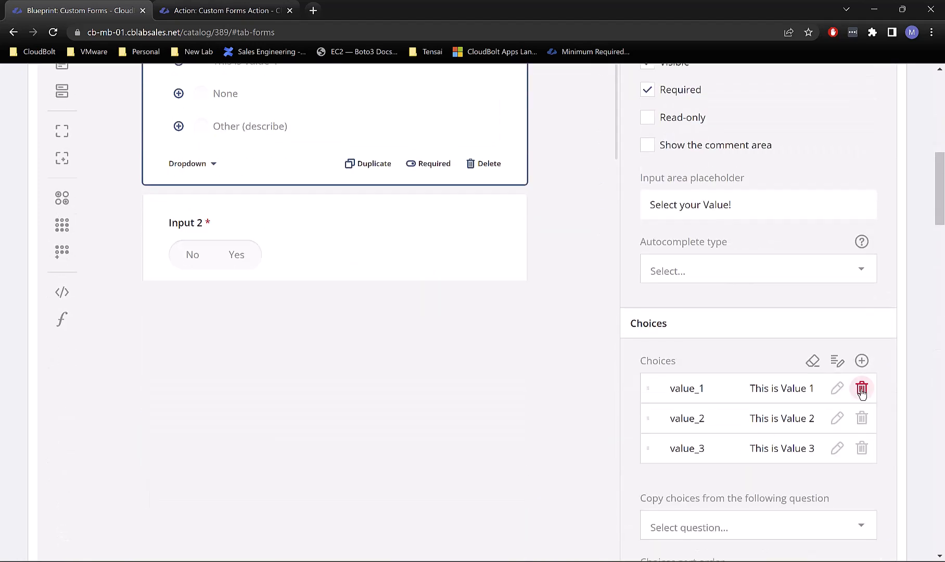
Step: Drag the Input 2 Yes/No card above the Input 1 card in the form designer
left_click(837, 397)
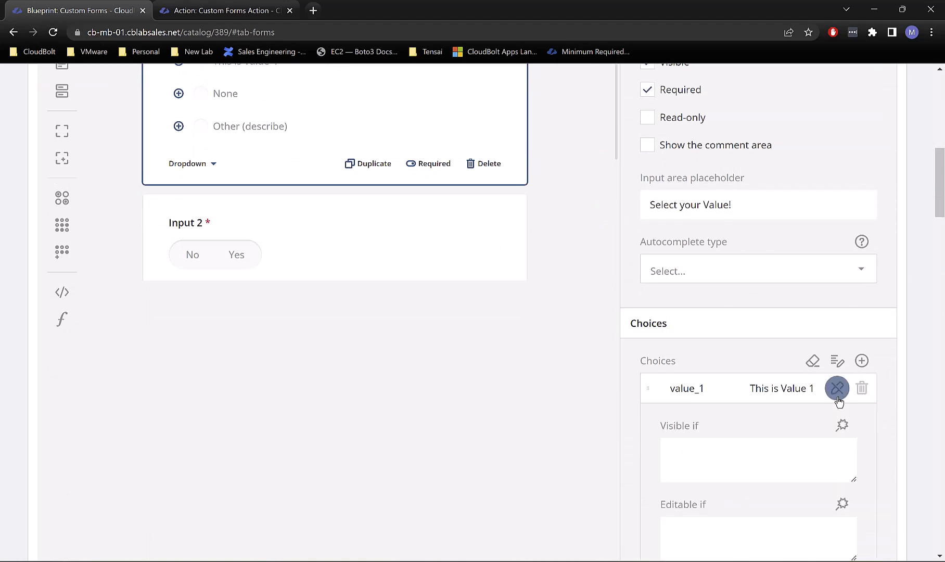
scroll(808, 431, "down", 2)
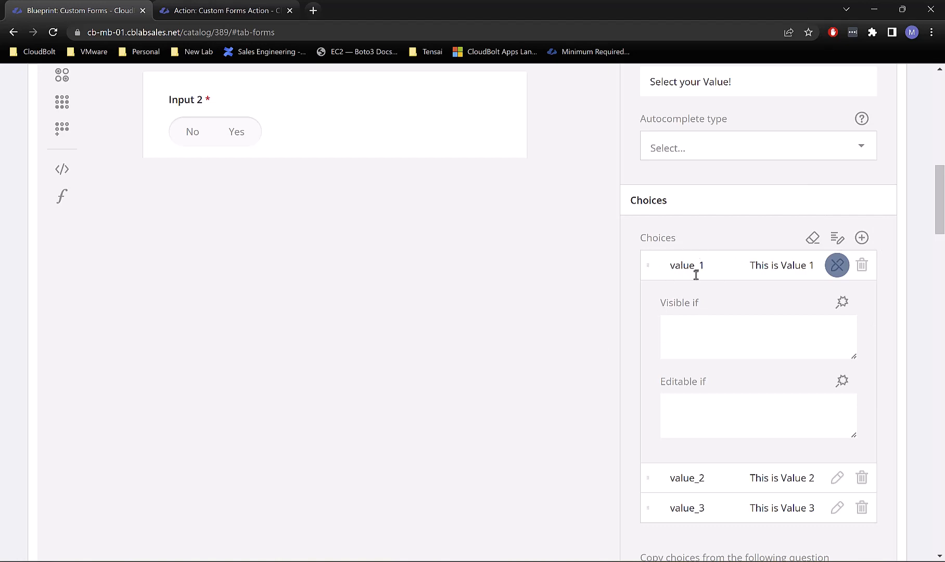
scroll(475, 382, "up", 4)
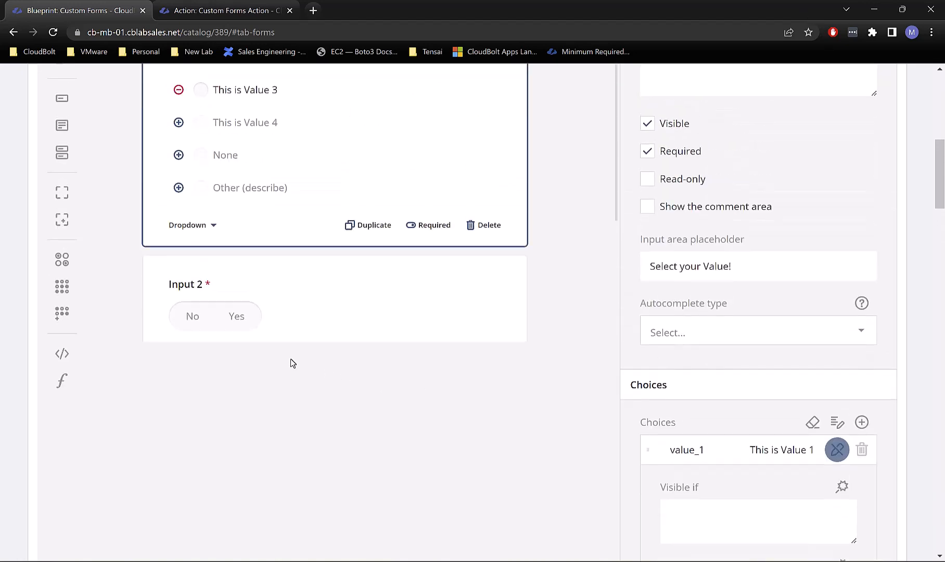
scroll(290, 362, "up", 4)
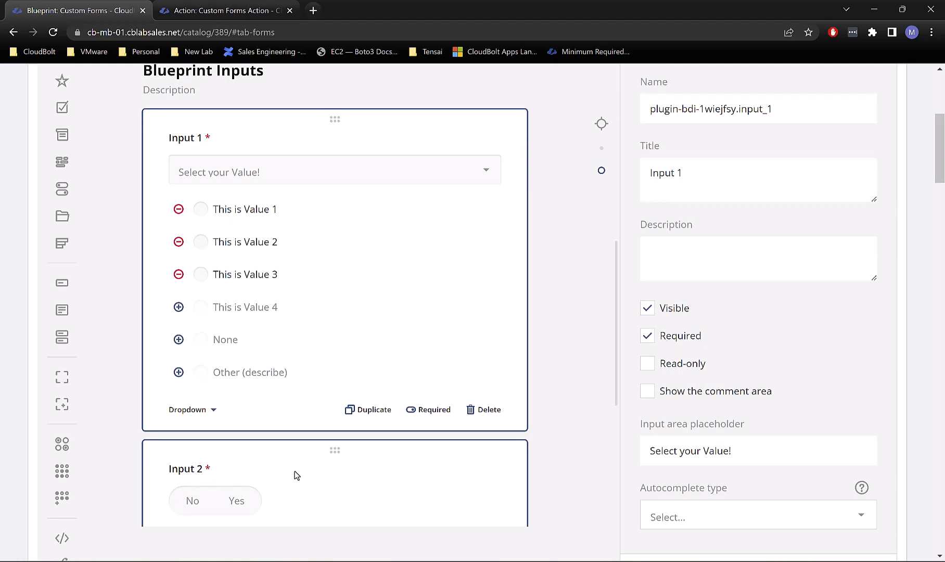
scroll(296, 475, "down", 3)
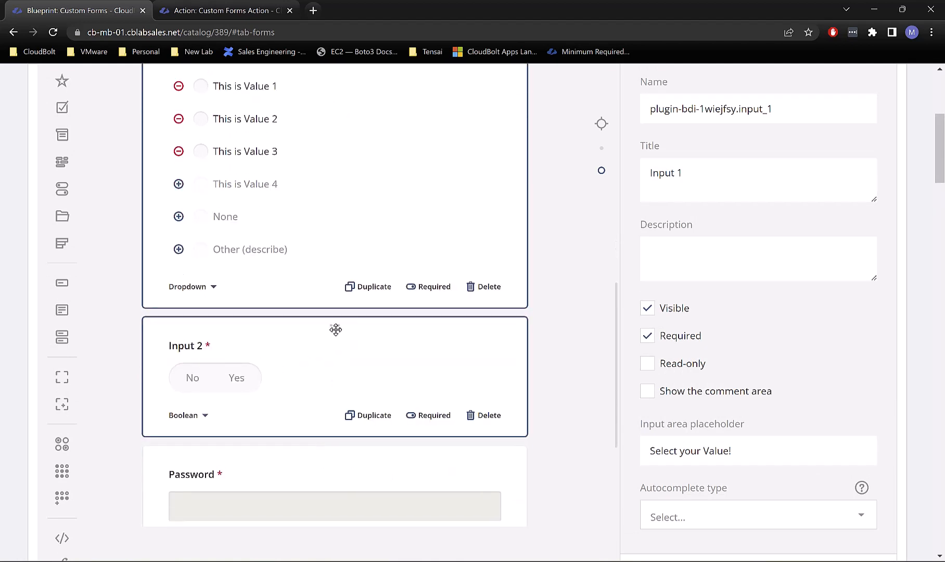
left_click_drag(336, 329, 312, 310)
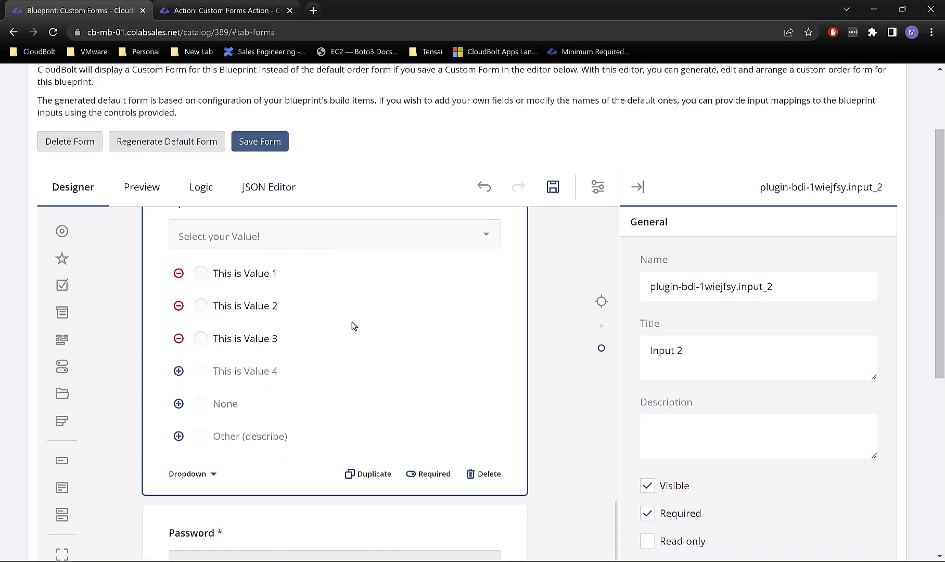
scroll(345, 339, "down", 7)
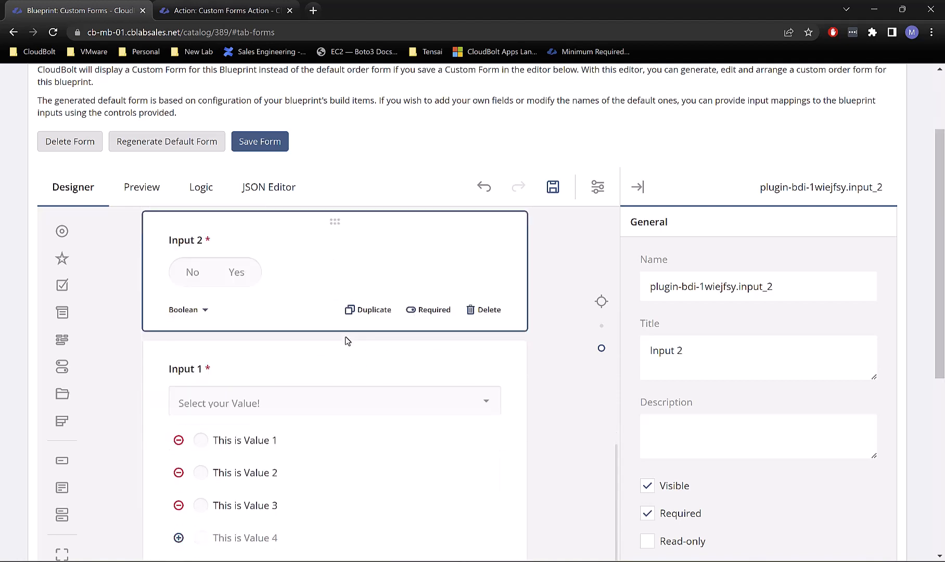
scroll(787, 354, "down", 5)
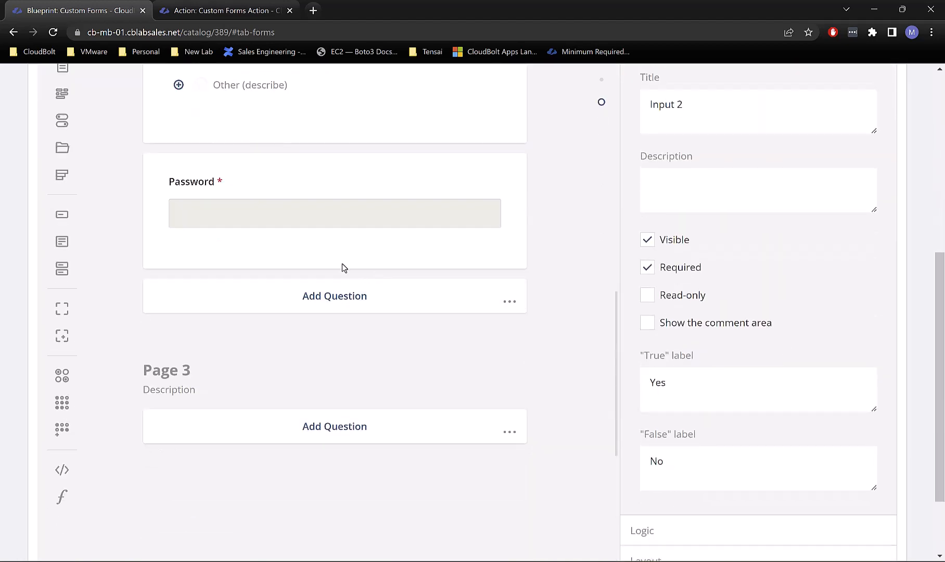
scroll(365, 229, "up", 5)
Step: Give Input 1's value_1 choice a Visible if condition of input_2 equals Yes
left_click(461, 253)
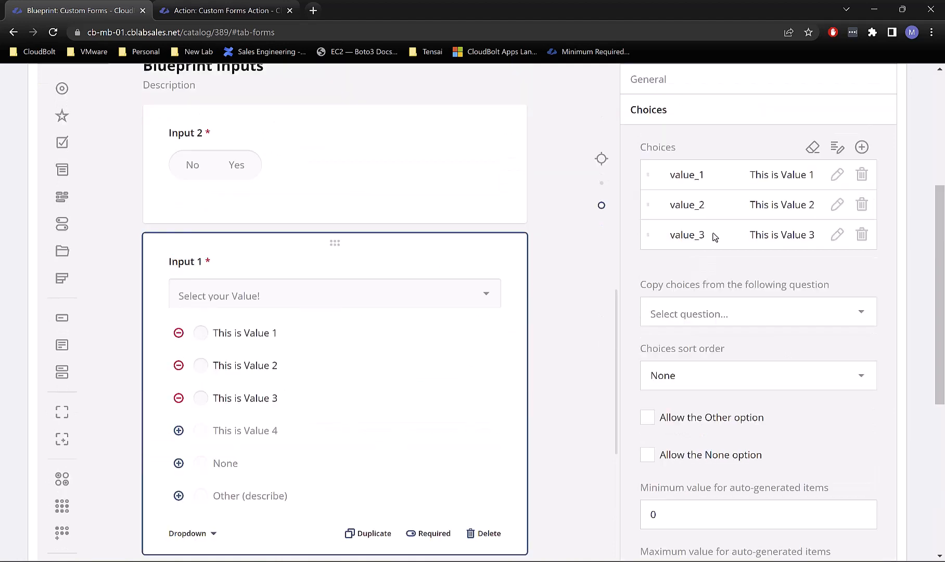
left_click(836, 175)
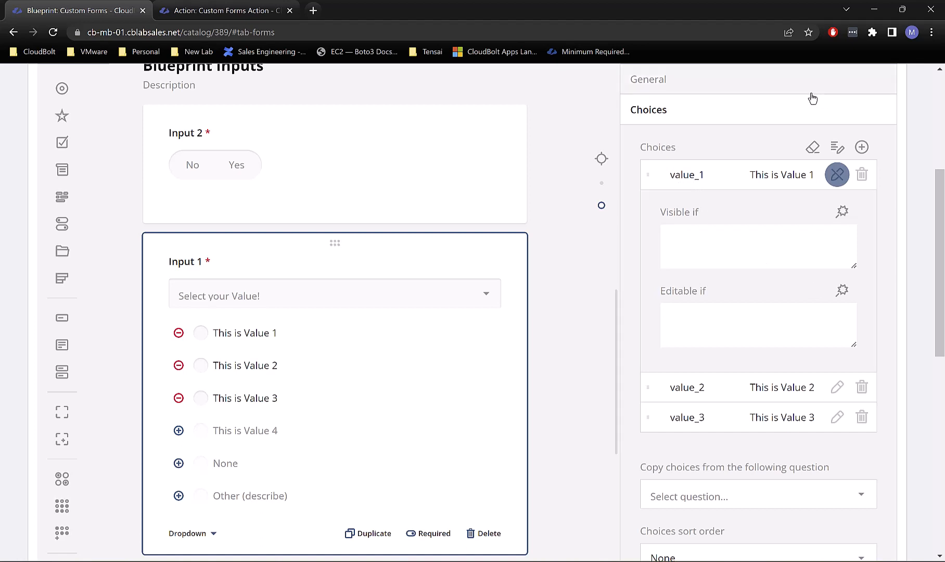
left_click(842, 211)
left_click(326, 256)
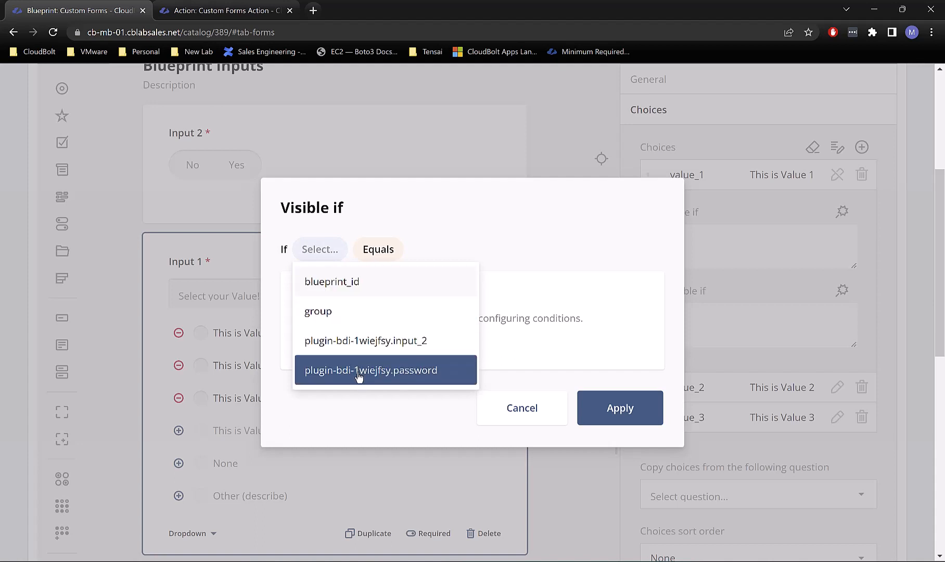
left_click(381, 343)
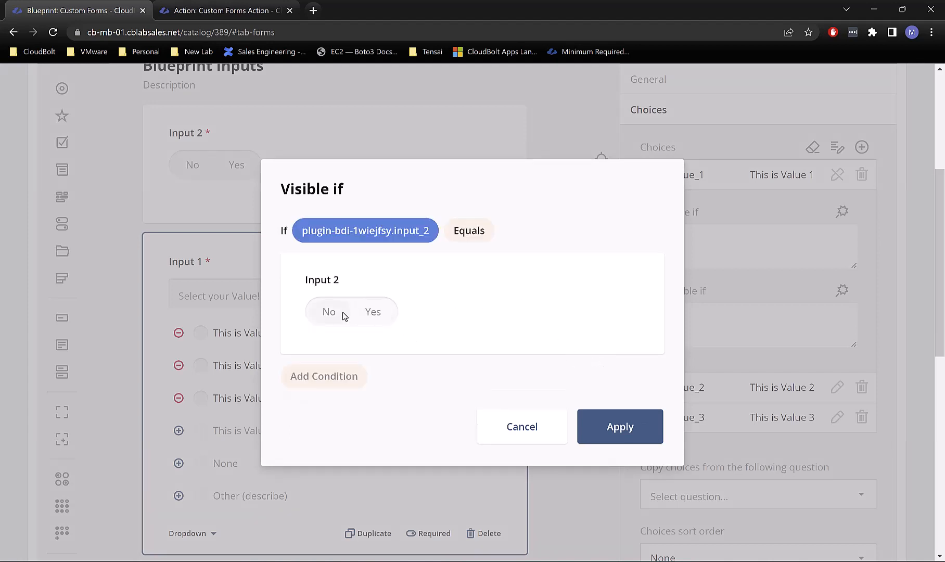
left_click(379, 314)
left_click(612, 426)
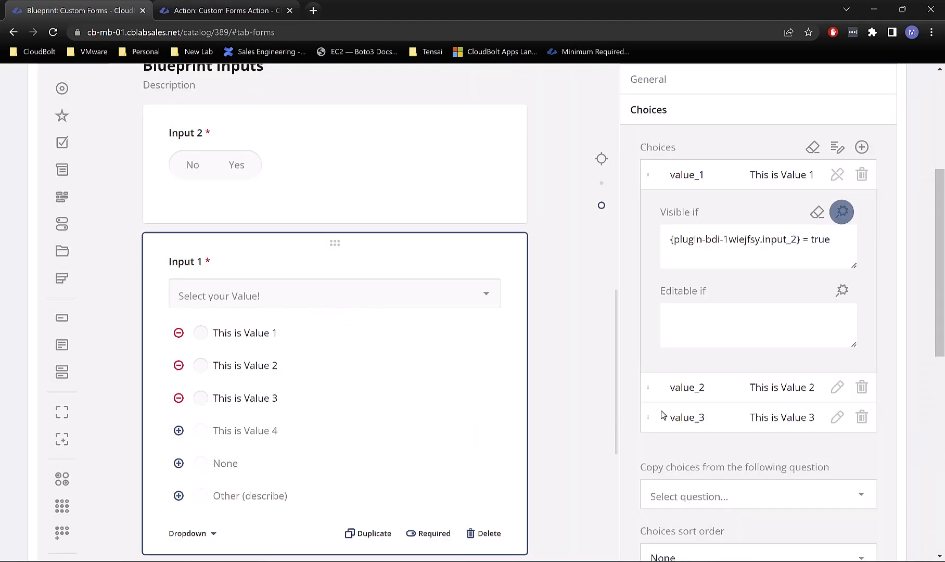
scroll(396, 236, "up", 10)
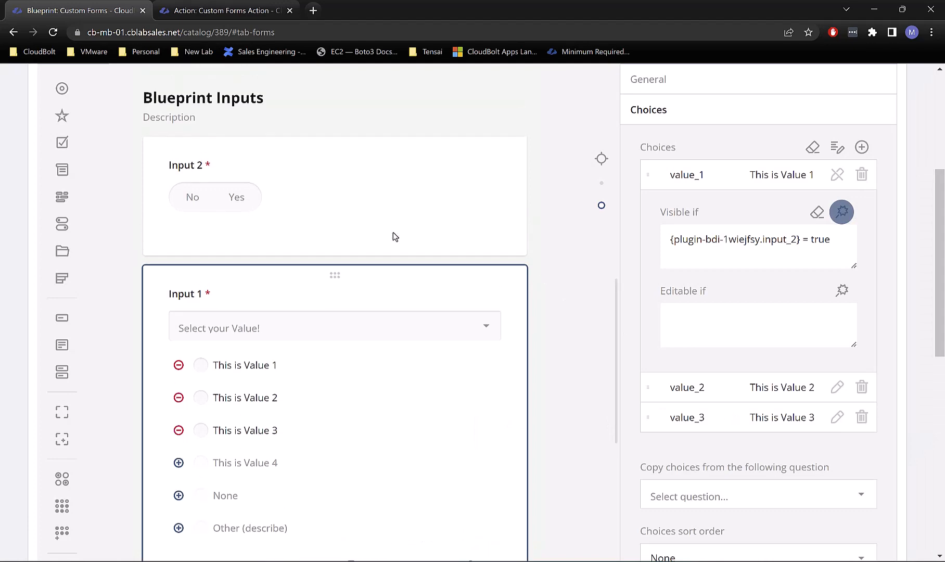
scroll(384, 223, "up", 5)
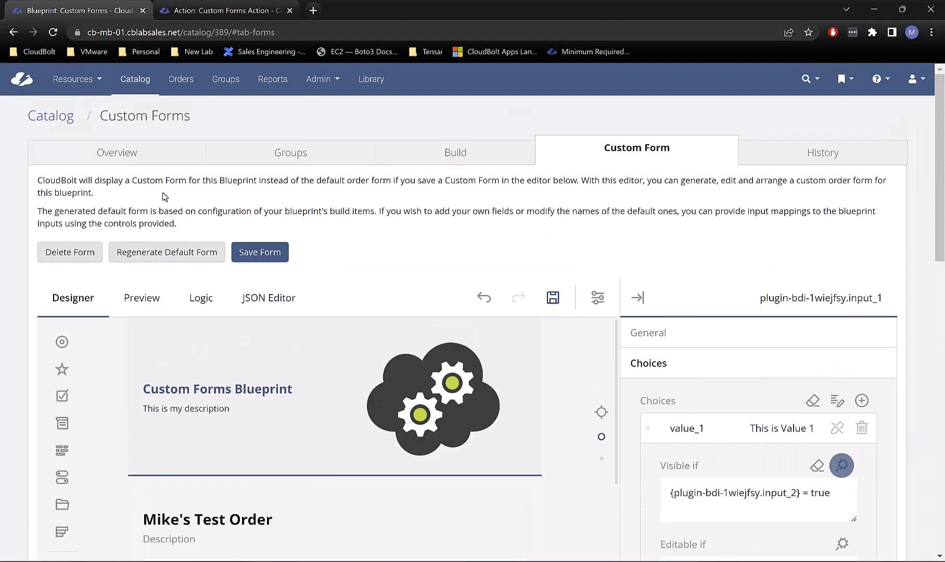
Step: Preview the form with group IT, checking Input 1's choices before and after setting Input 2 to Yes
left_click(132, 301)
scroll(390, 238, "down", 5)
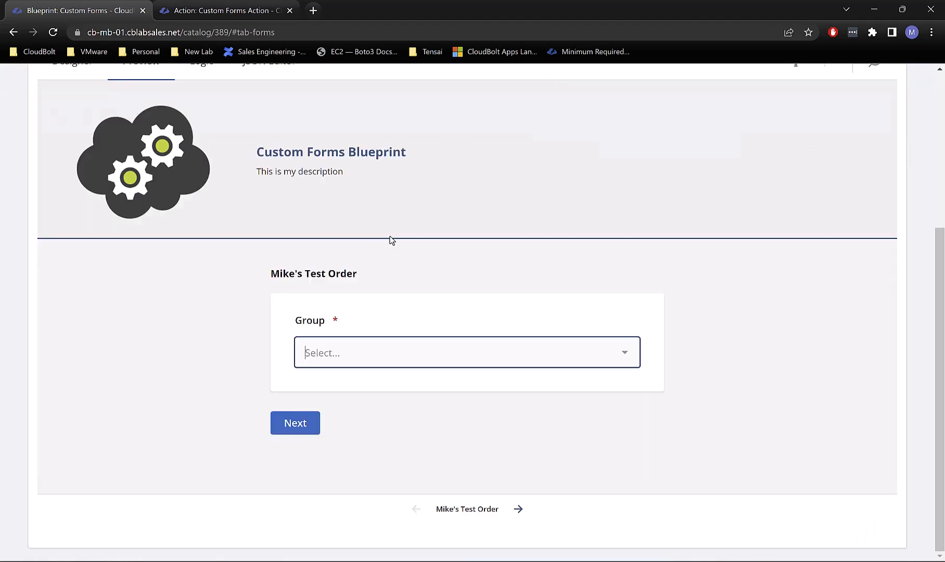
left_click(436, 344)
left_click(369, 207)
left_click(301, 424)
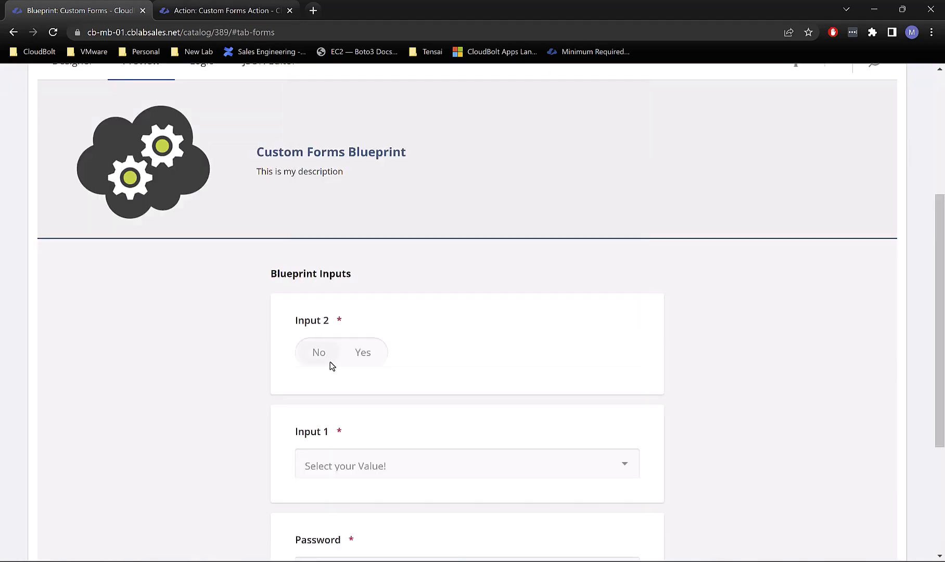
scroll(416, 344, "down", 4)
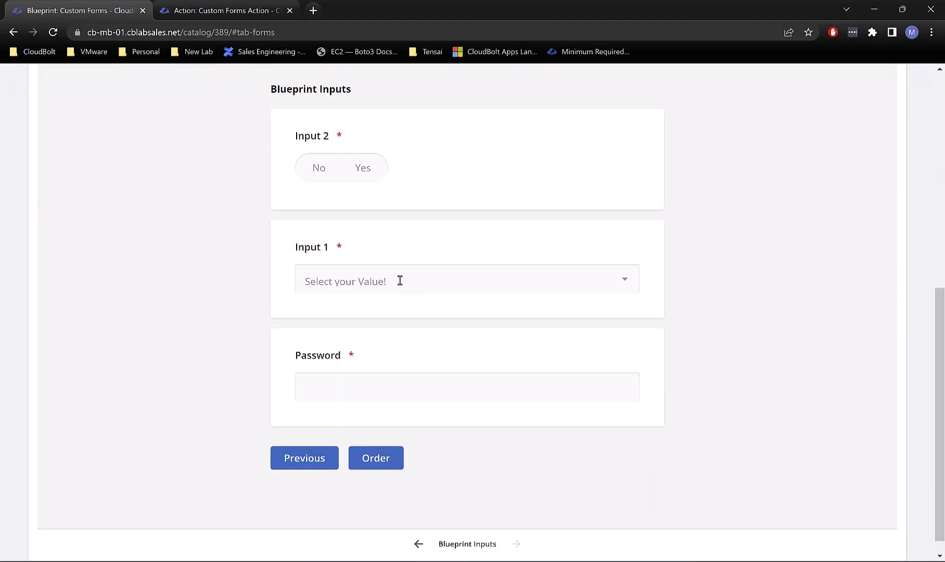
left_click(399, 280)
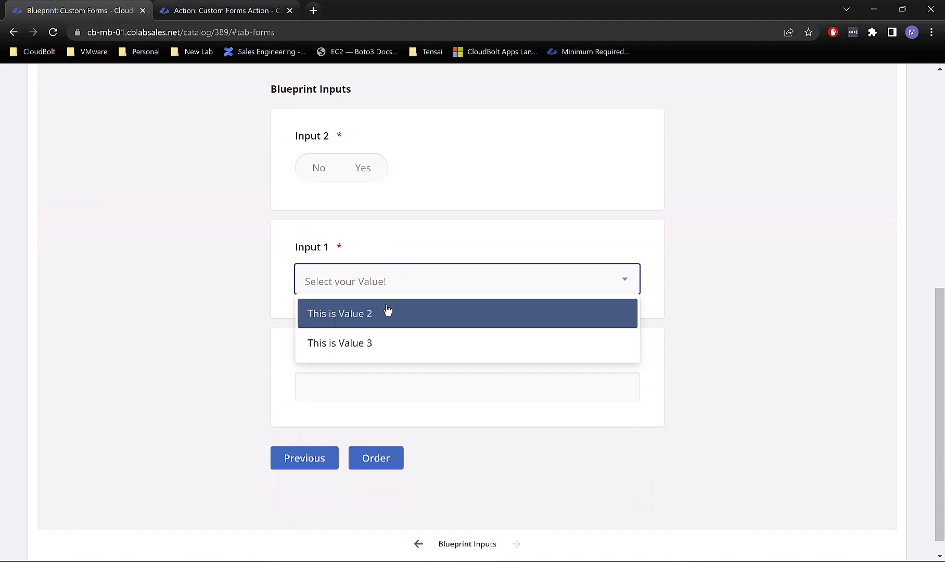
left_click(370, 174)
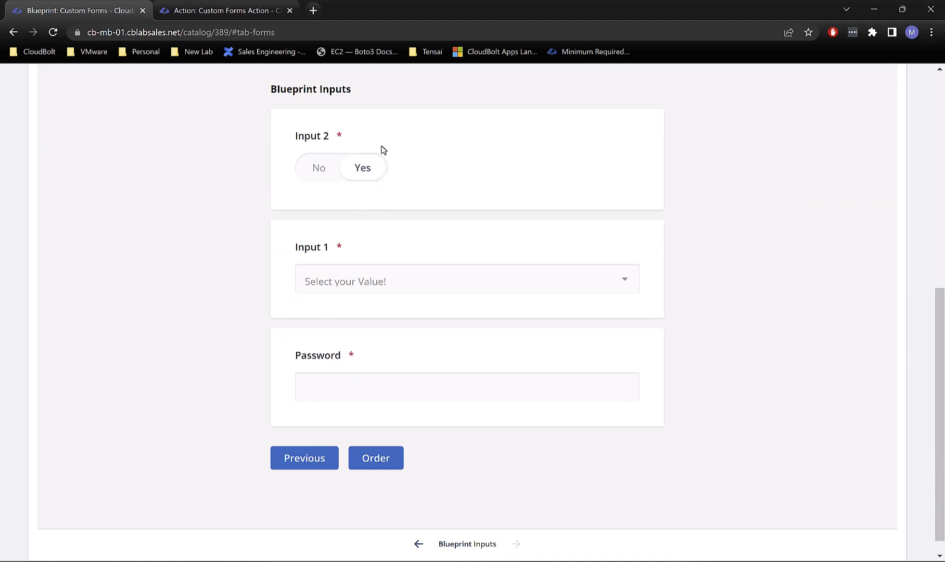
left_click(386, 276)
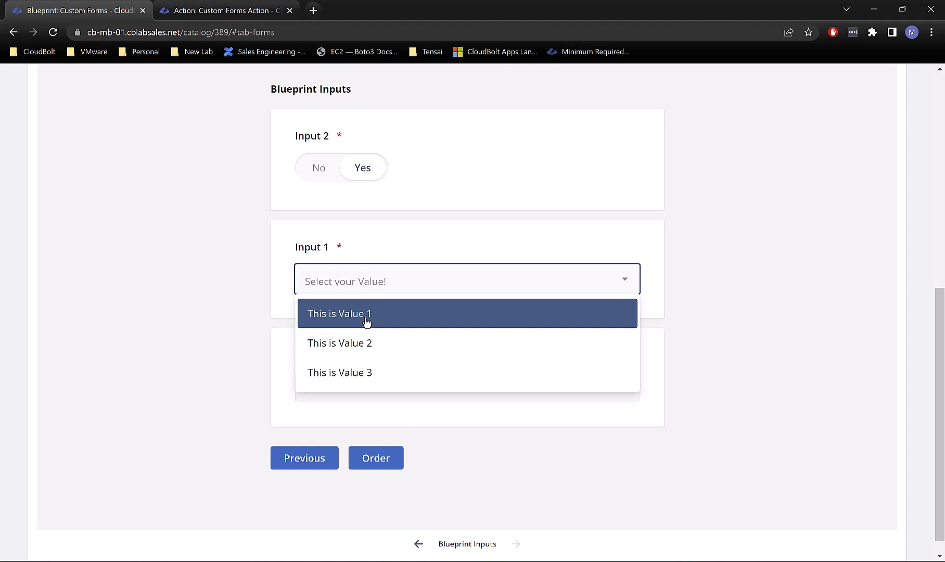
scroll(439, 318, "up", 4)
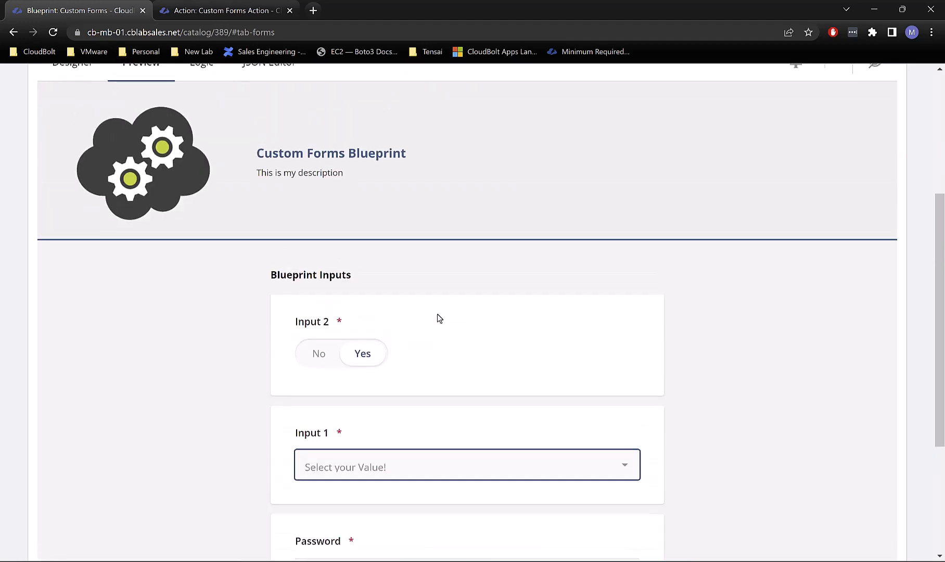
scroll(437, 319, "up", 1)
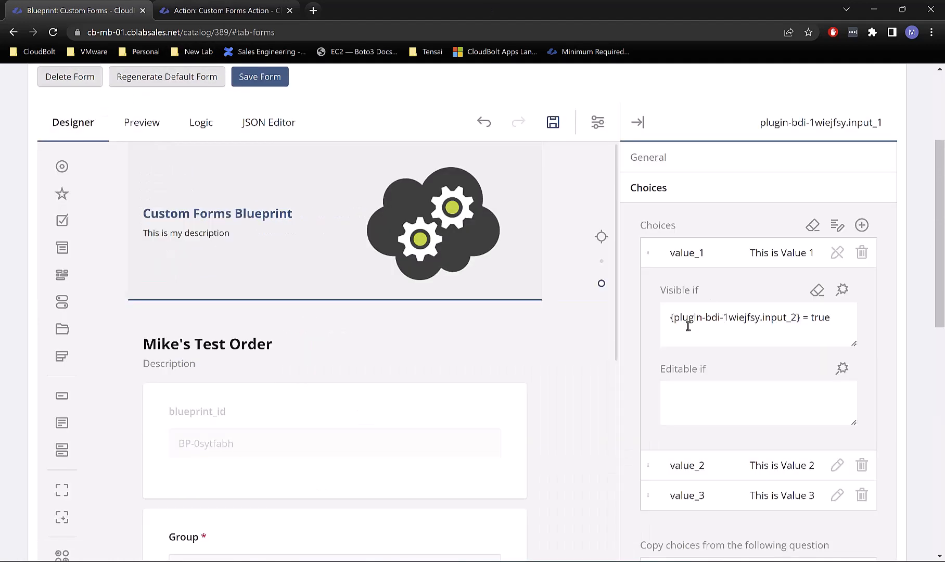
scroll(685, 322, "down", 5)
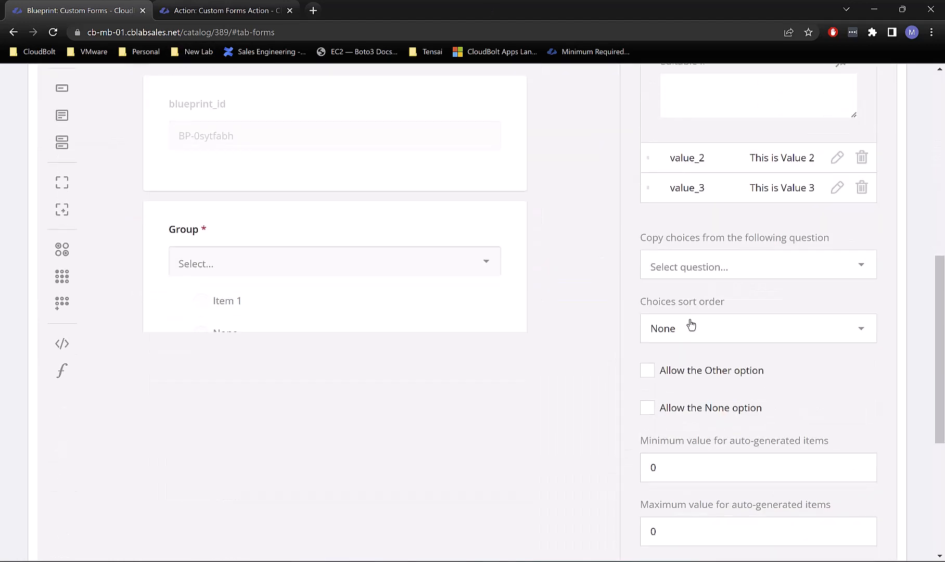
scroll(691, 323, "down", 5)
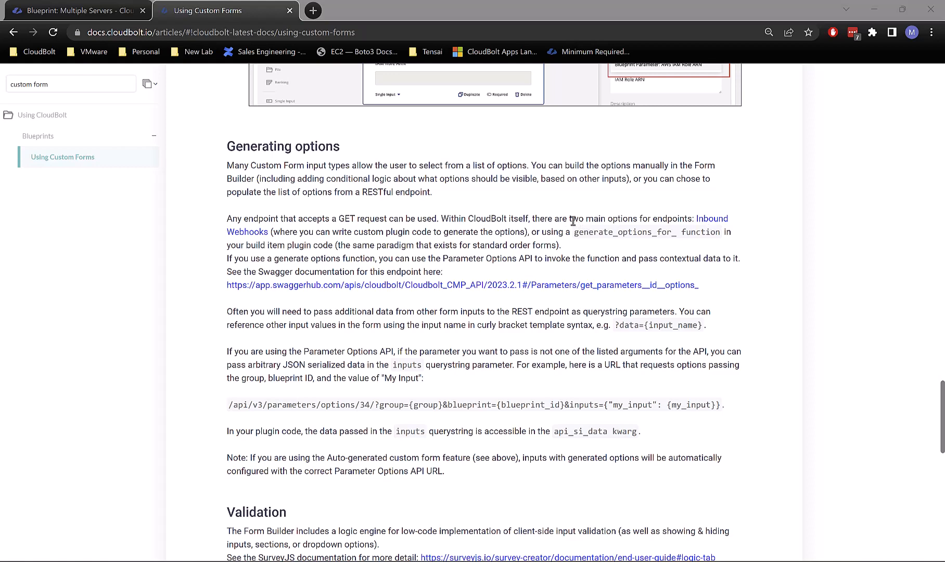
Step: Read the Generating options passage on the two endpoint options, then return to the Blueprint: Multiple Servers tab
left_click_drag(562, 219, 650, 216)
left_click(648, 222)
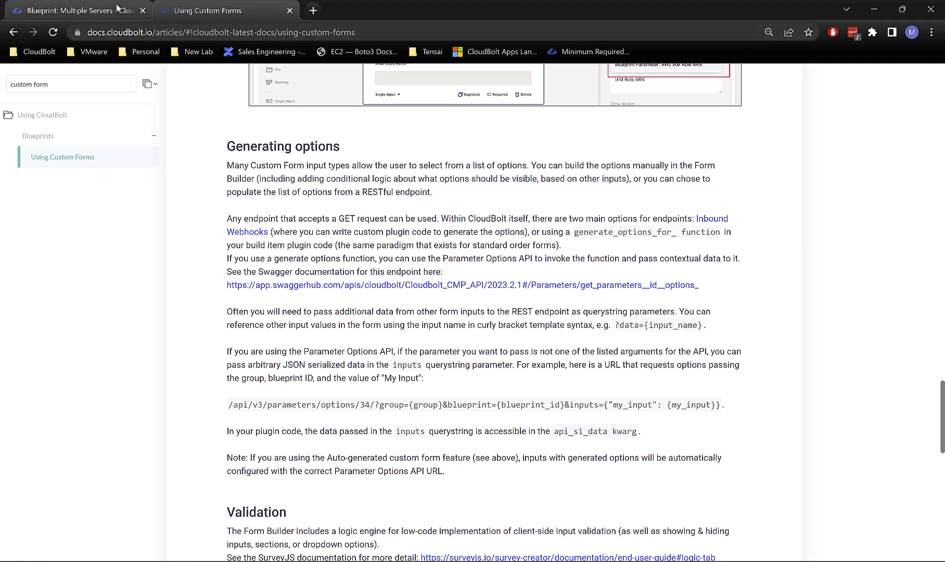
left_click(83, 11)
Step: Inspect the Multiple Servers Service URL /api/v3/cmp/parameters/368/options/?group= and its data path options
scroll(505, 235, "up", 1)
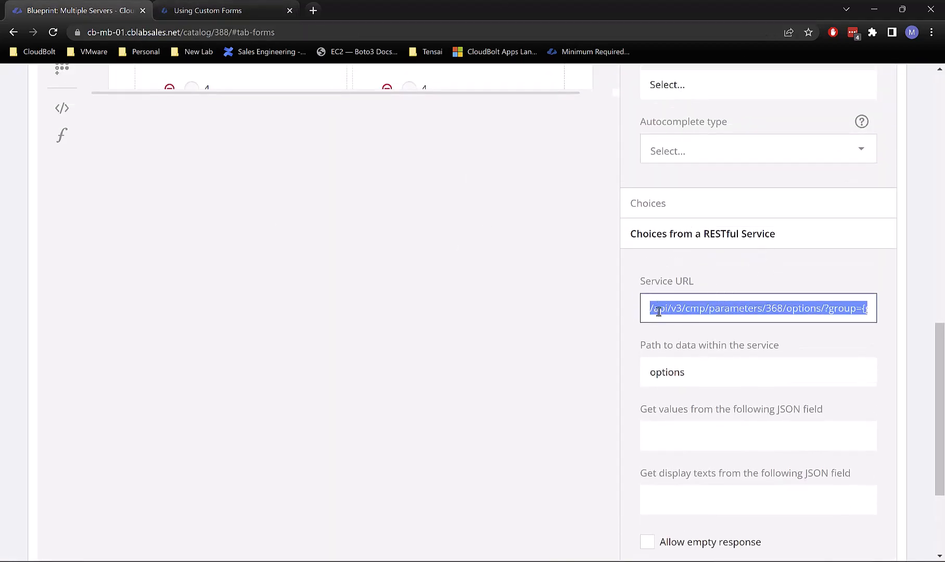
left_click(688, 307)
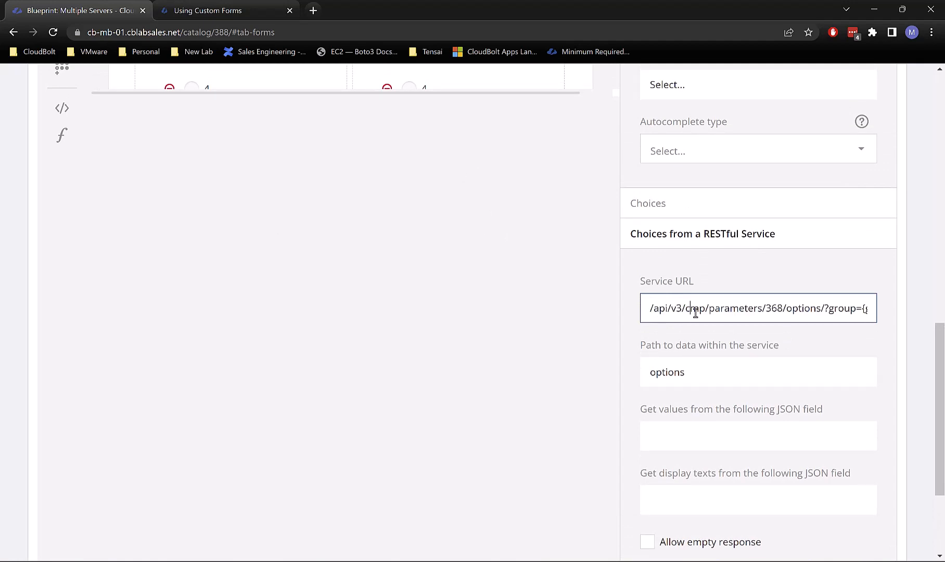
scroll(692, 312, "down", 3)
scroll(727, 322, "up", 2)
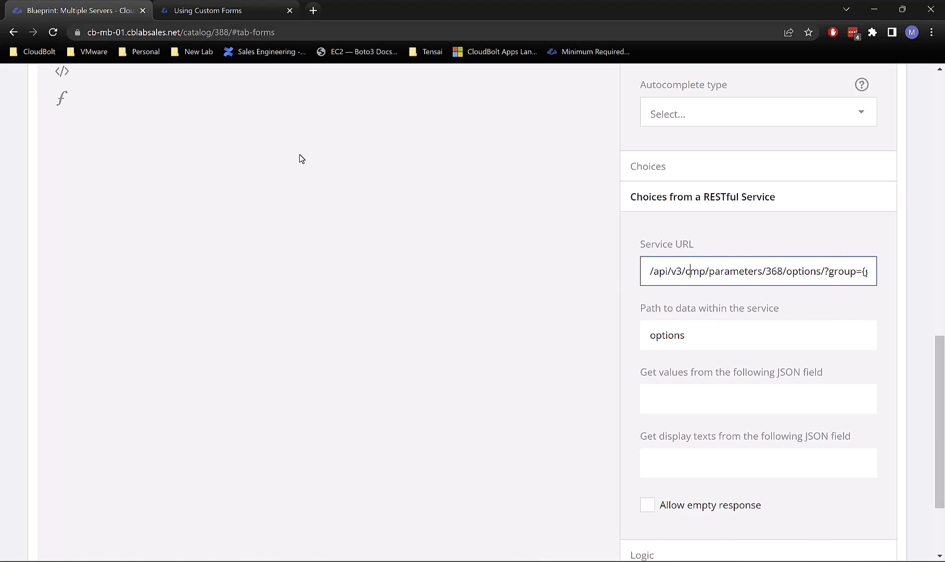
scroll(299, 159, "up", 13)
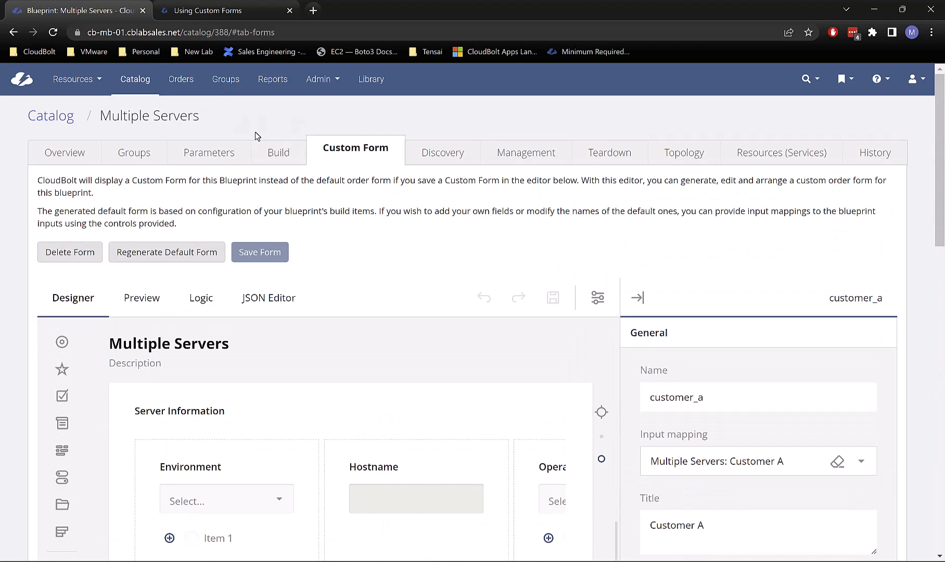
Step: Look through the blueprint's generate_options plugin code on the Build tab, then go back to the Catalog
left_click(294, 154)
scroll(342, 371, "down", 12)
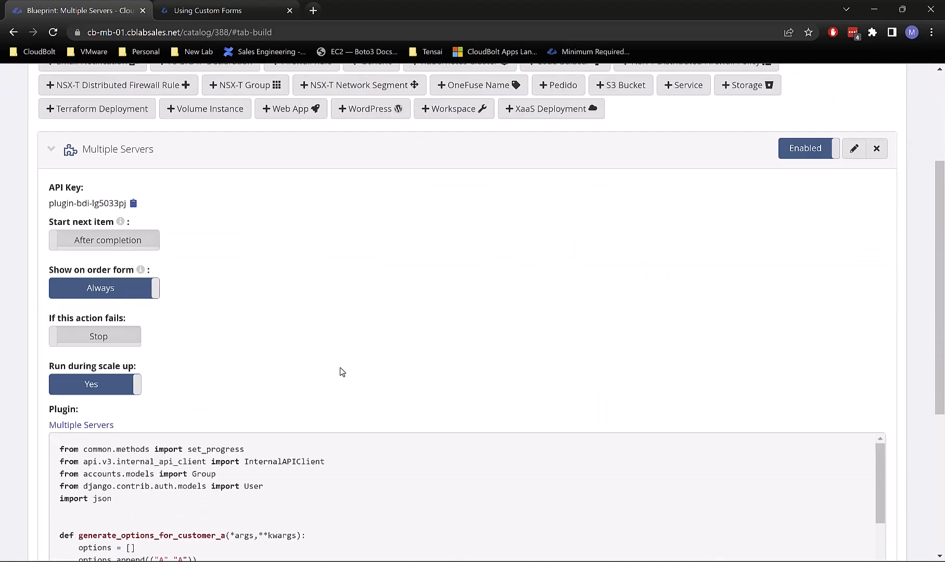
scroll(161, 374, "up", 4)
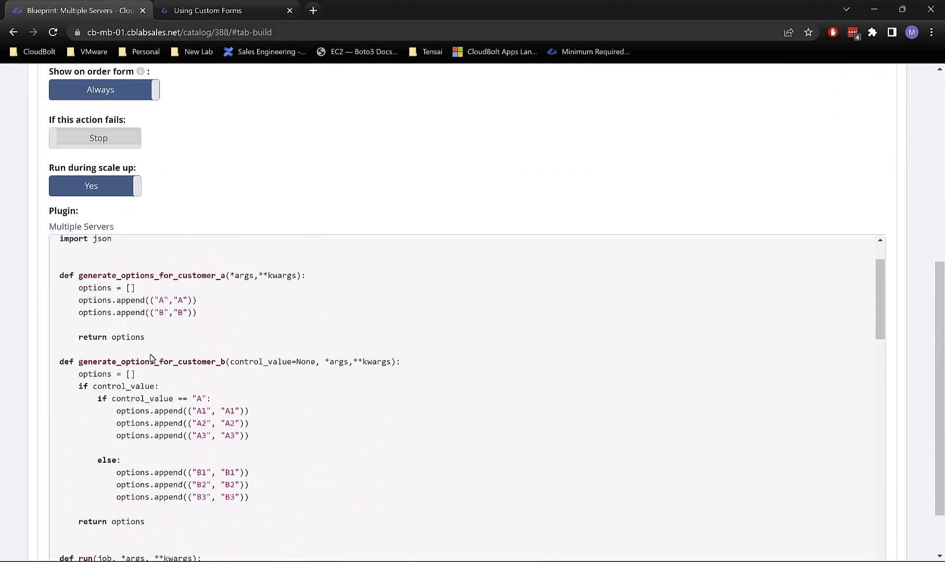
scroll(319, 396, "up", 9)
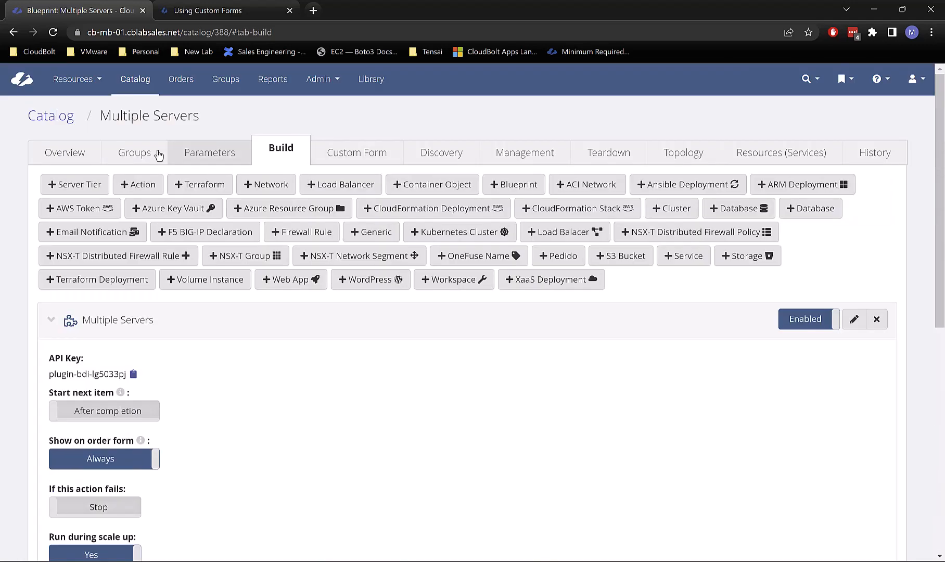
left_click(51, 117)
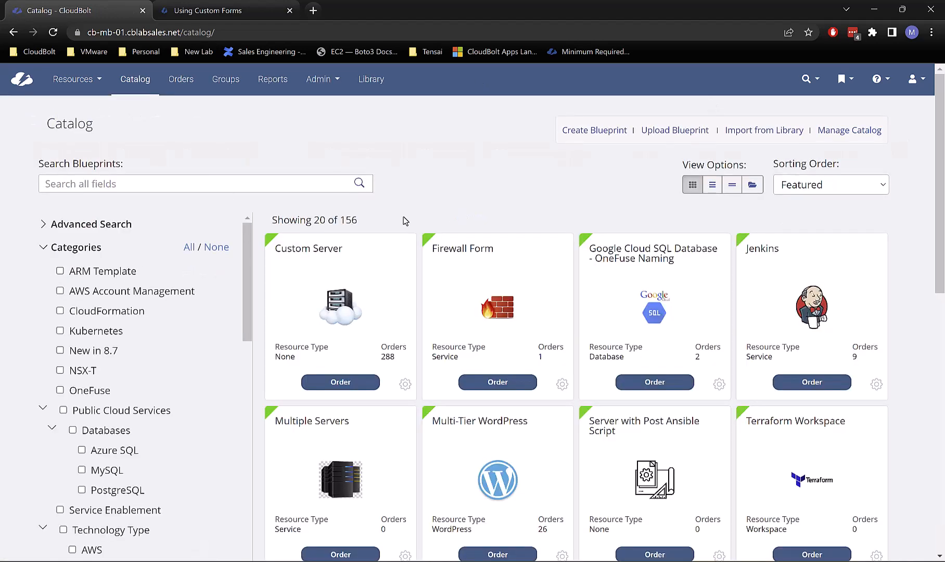
Step: Search the catalog for 'custom form' and open the Custom Forms blueprint for editing
left_click(198, 180)
type("cusxto")
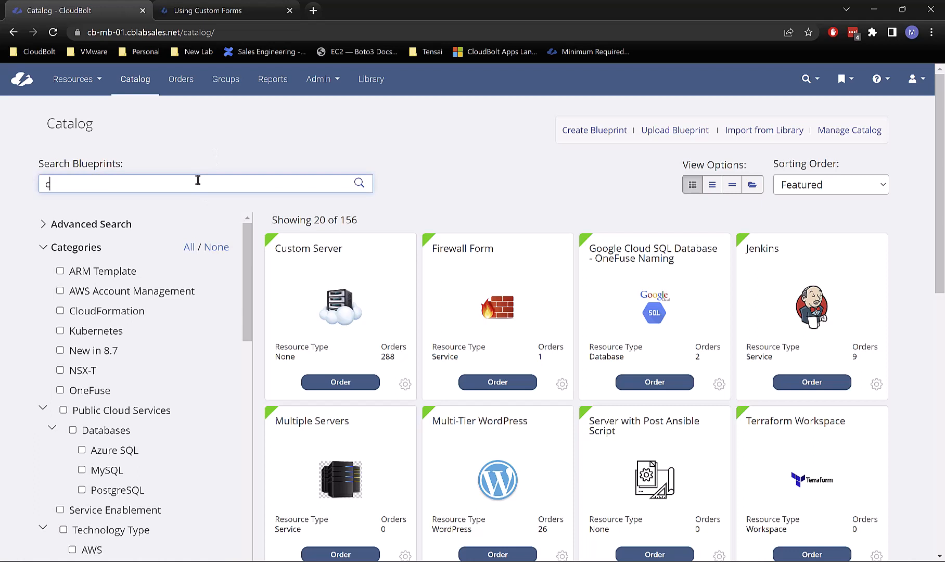
key("BackSpace")
type("s")
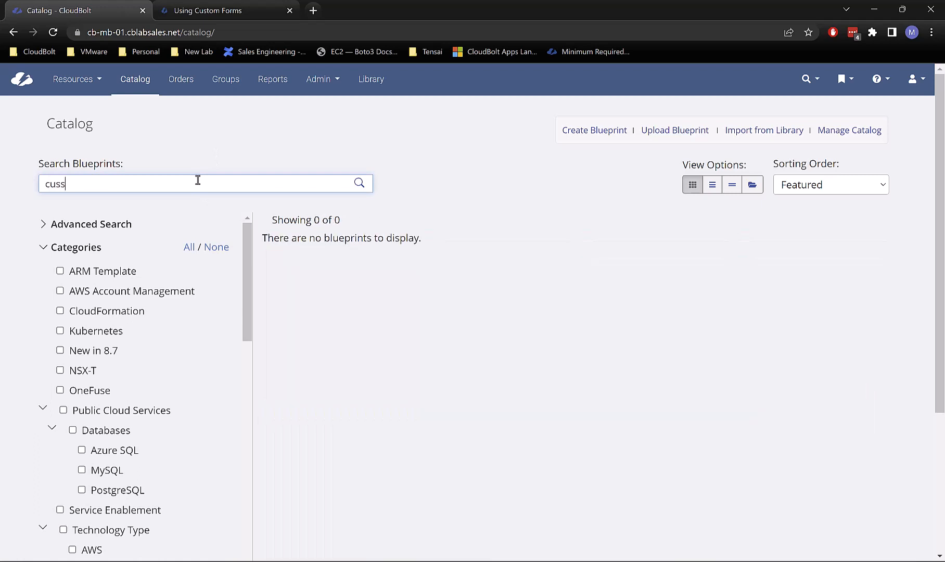
key("BackSpace")
type("tom form")
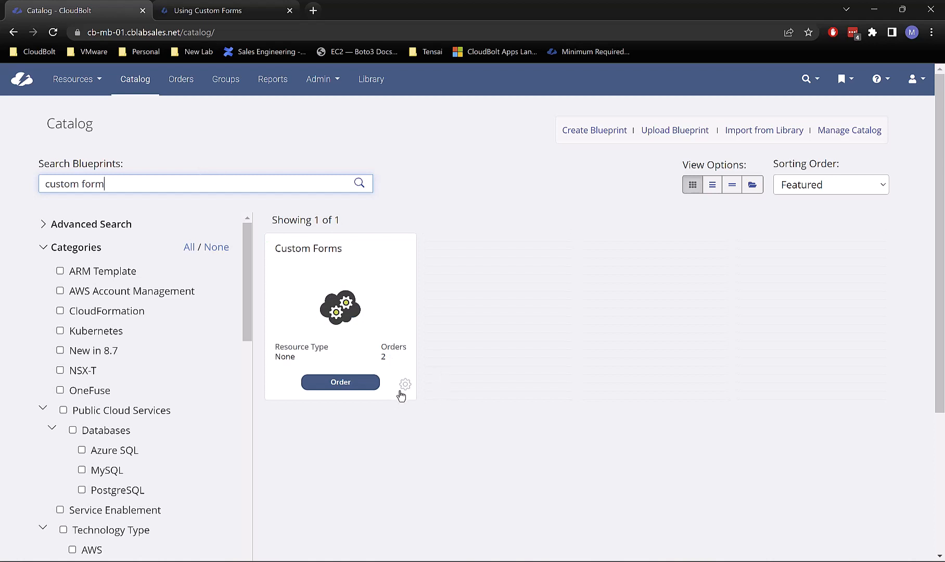
left_click(402, 389)
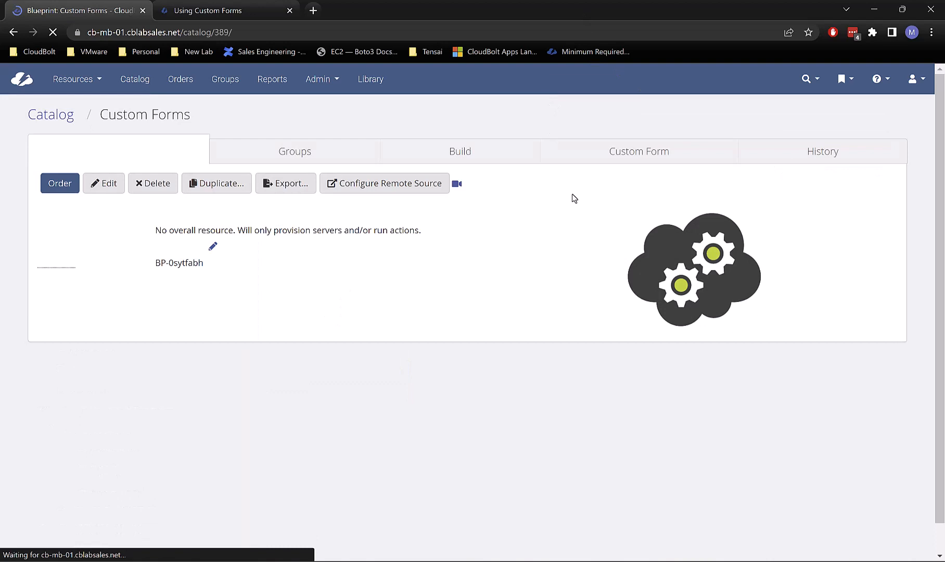
Step: View the Custom Forms Action plugin on the Build tab, then switch to custom_forms_action.py in PyCharm
left_click(548, 154)
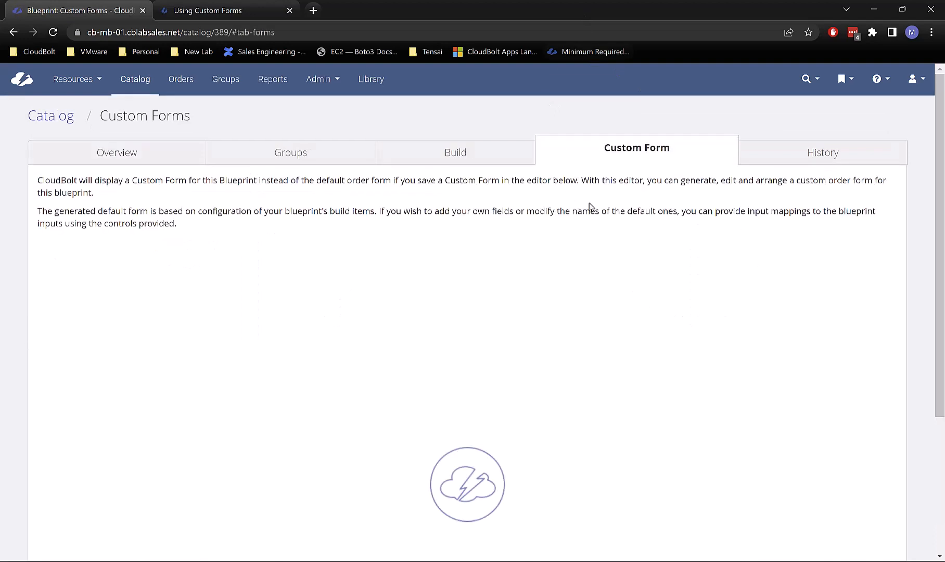
left_click(438, 154)
scroll(492, 305, "down", 3)
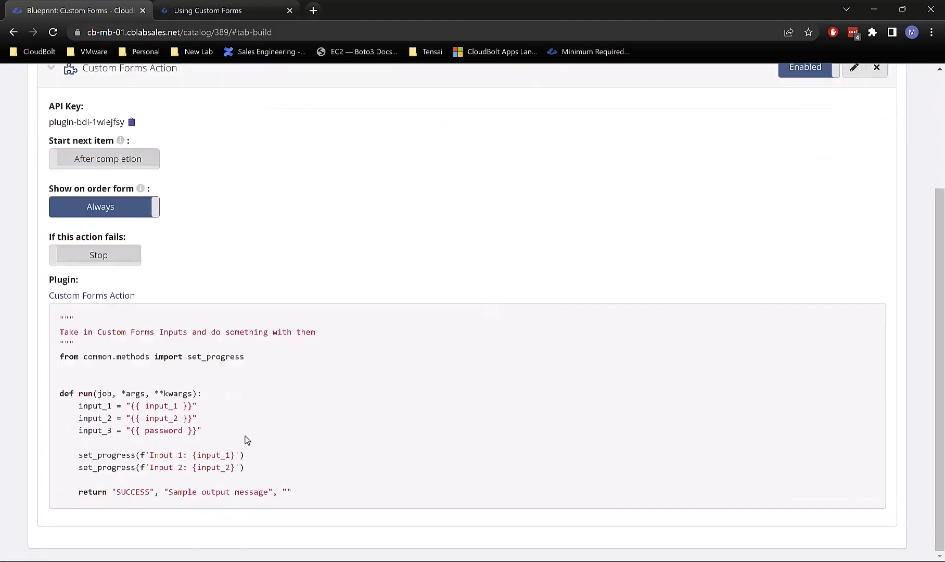
key("alt+Tab")
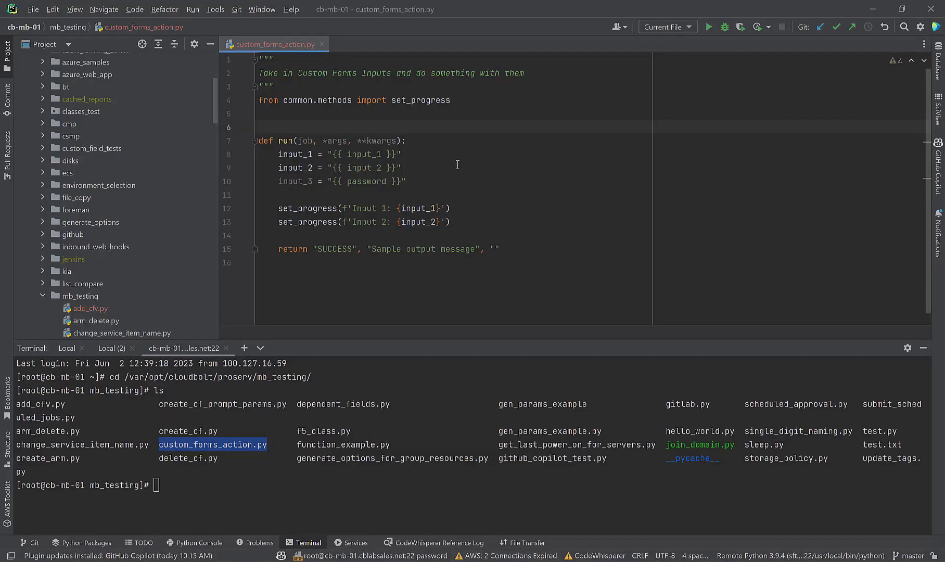
Step: Add a generate_options_for_input_1 function above run returning Option 1, Option 2 and Option 3
left_click(395, 173)
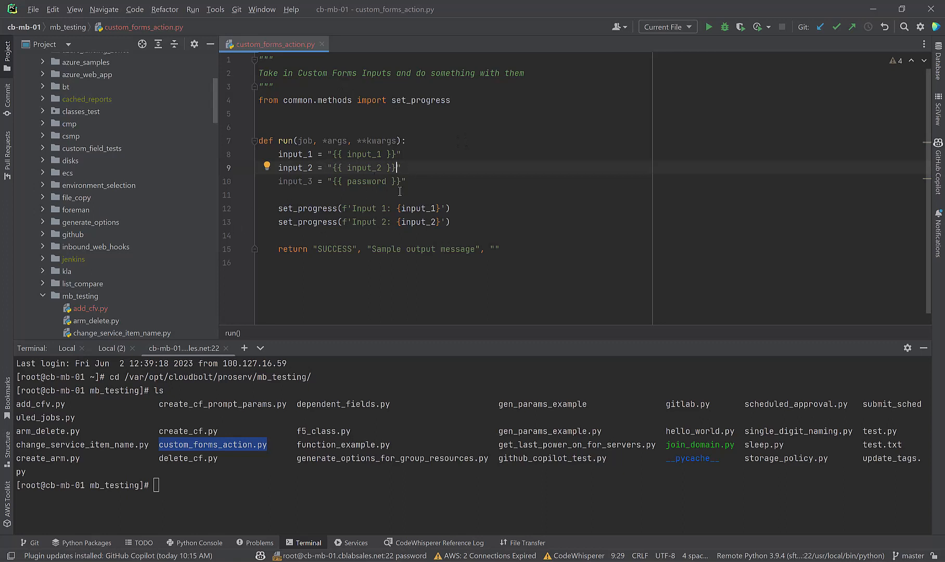
left_click(406, 178)
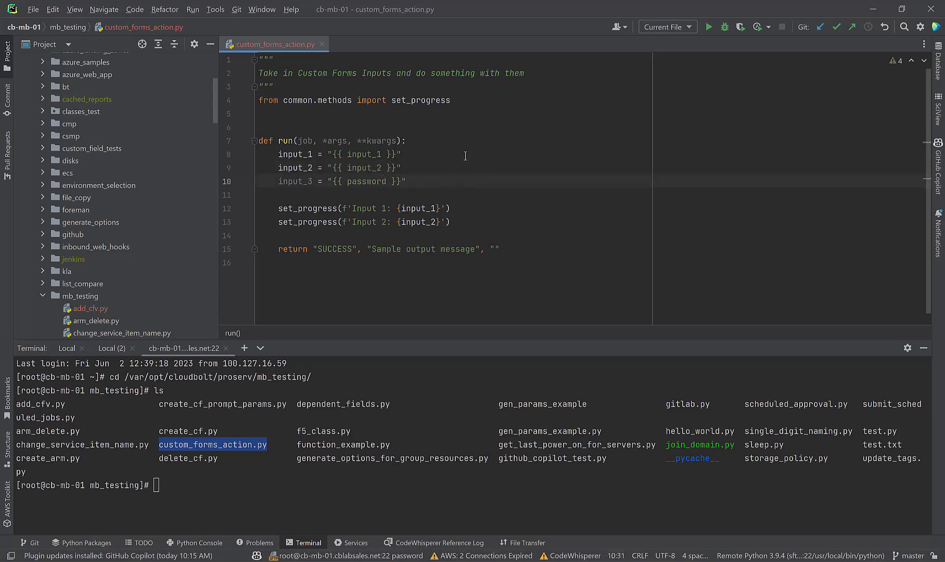
left_click(335, 127)
key("Return")
key("Return")
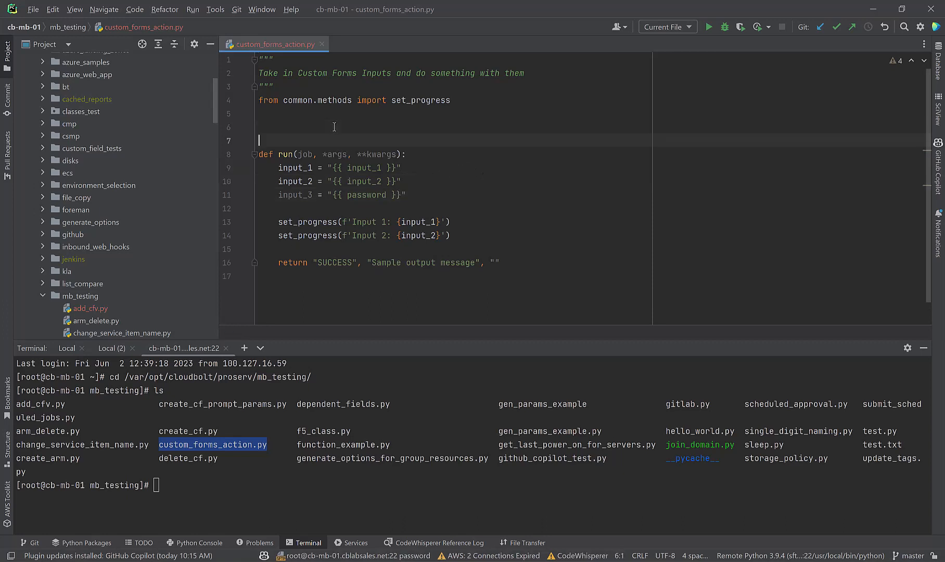
key("Up")
key("Up")
key("Return")
type("de")
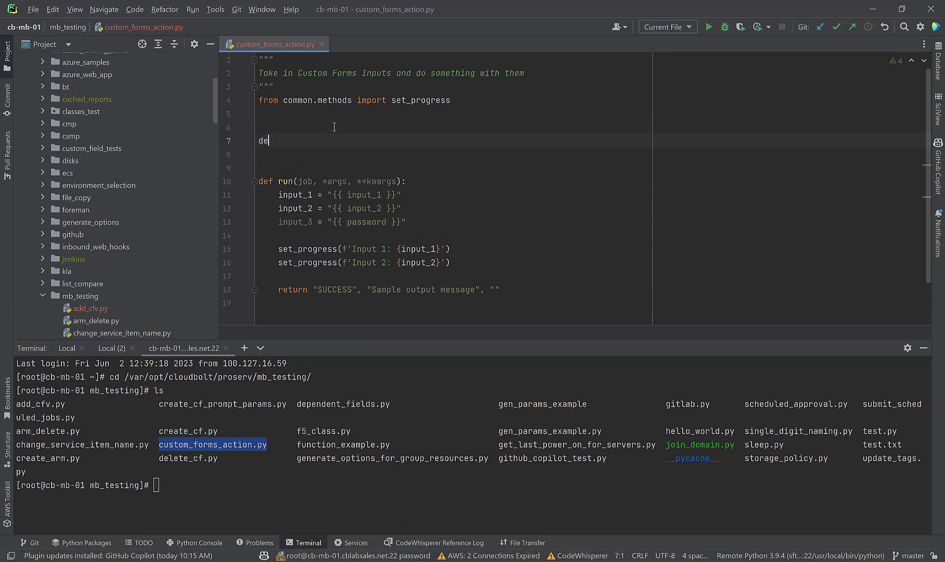
type("f from")
key("BackSpace")
key("BackSpace")
key("BackSpace")
type("gener")
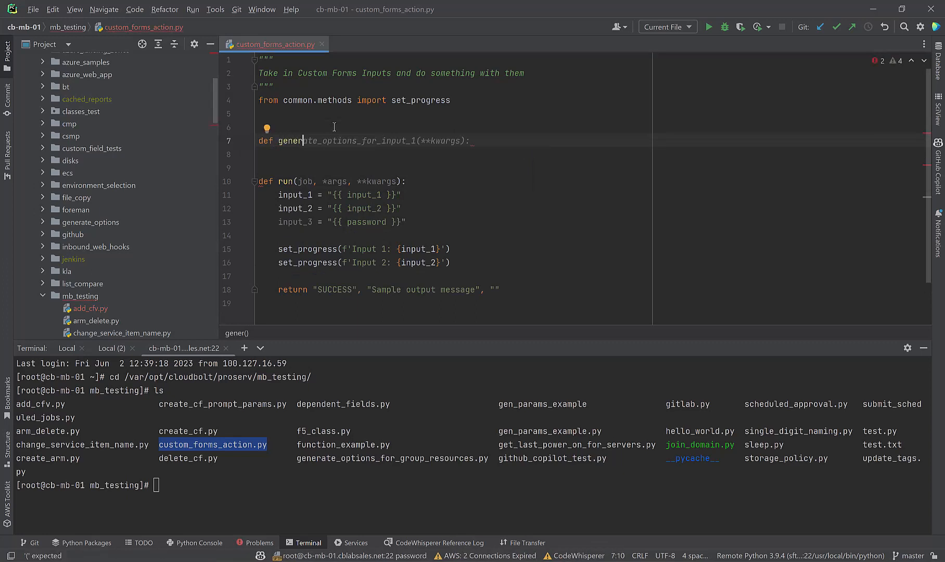
key("Tab")
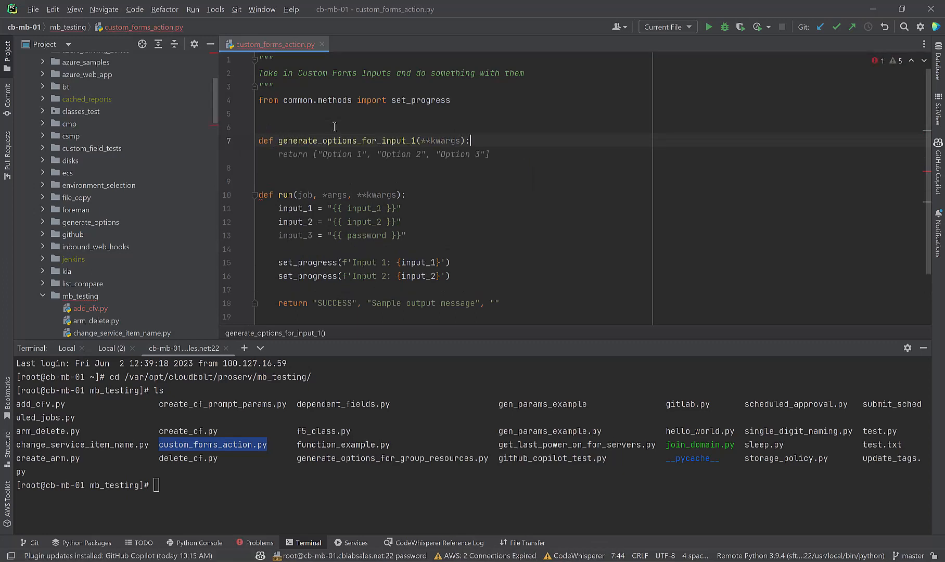
key("Tab")
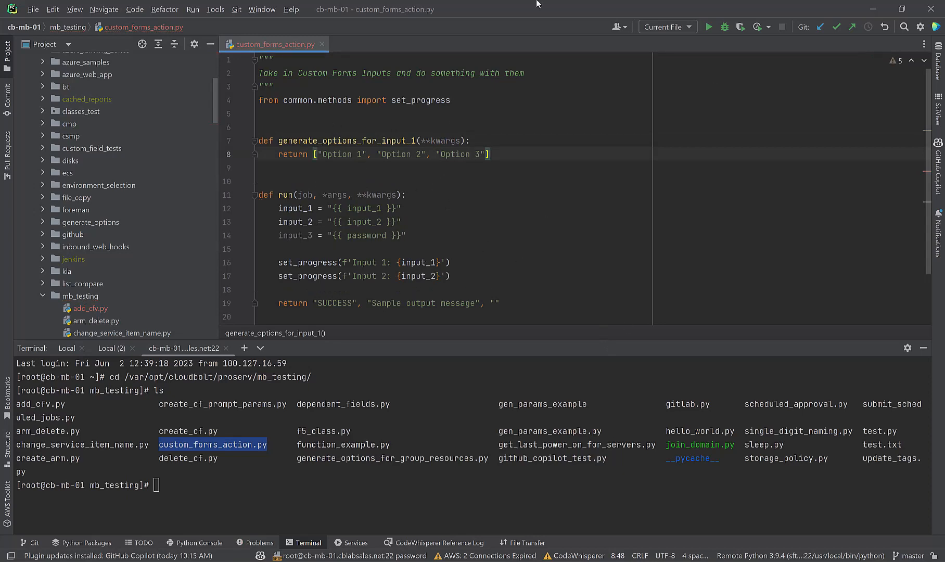
Step: Save all files so custom_forms_action.py uploads to the CloudBolt server
left_click(33, 9)
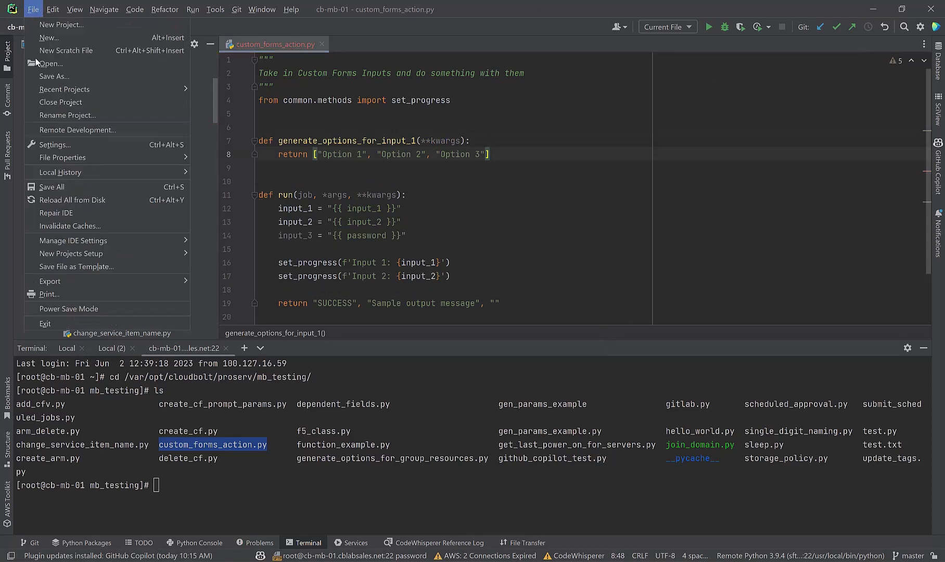
left_click(70, 188)
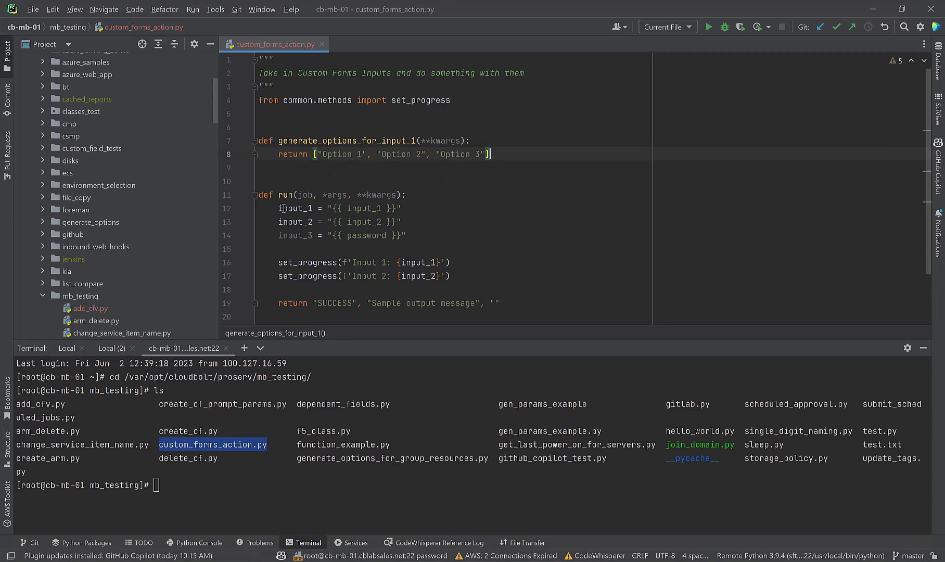
left_click(275, 208)
key("End")
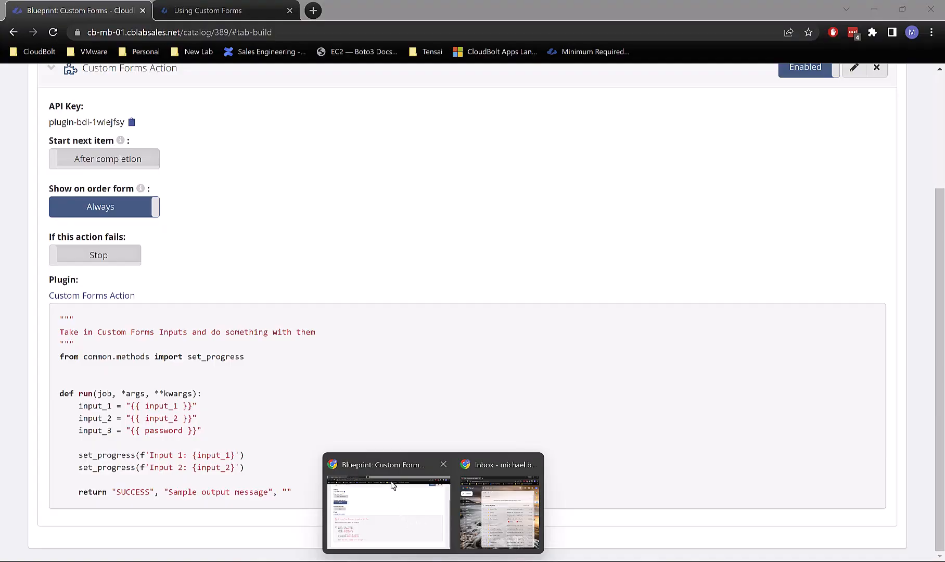
Step: Back in the Custom Forms blueprint, regenerate the default form from blueprint data
left_click(391, 481)
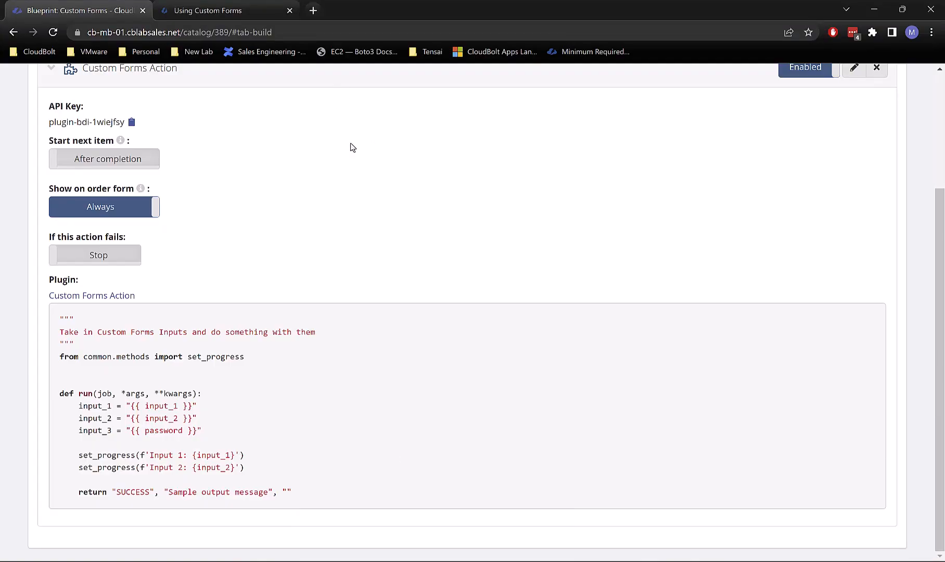
scroll(350, 146, "up", 3)
left_click(597, 146)
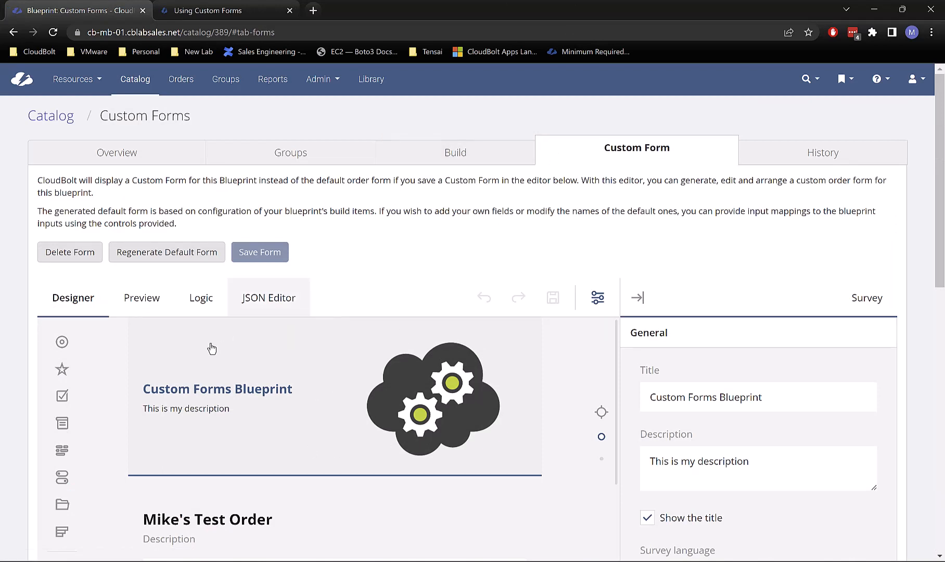
left_click(177, 260)
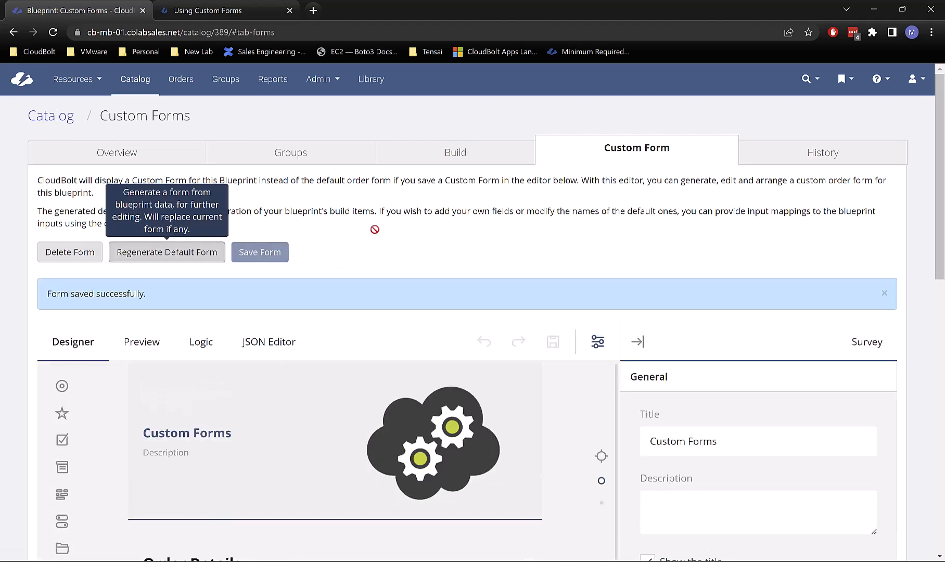
Step: Find Custom Forms Action in the designer and bring up the Input 1 dropdown's properties
scroll(408, 259, "down", 10)
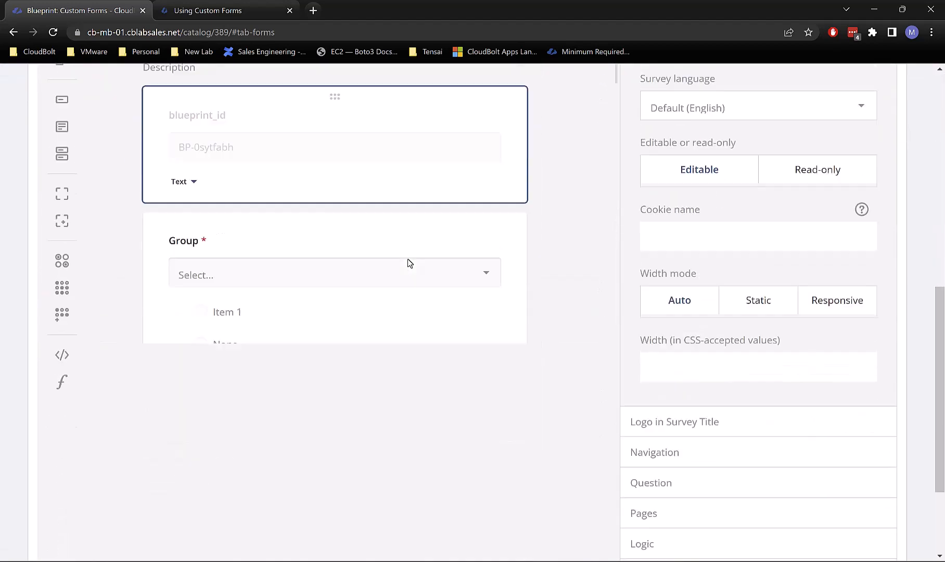
scroll(280, 322, "up", 1)
scroll(360, 197, "down", 5)
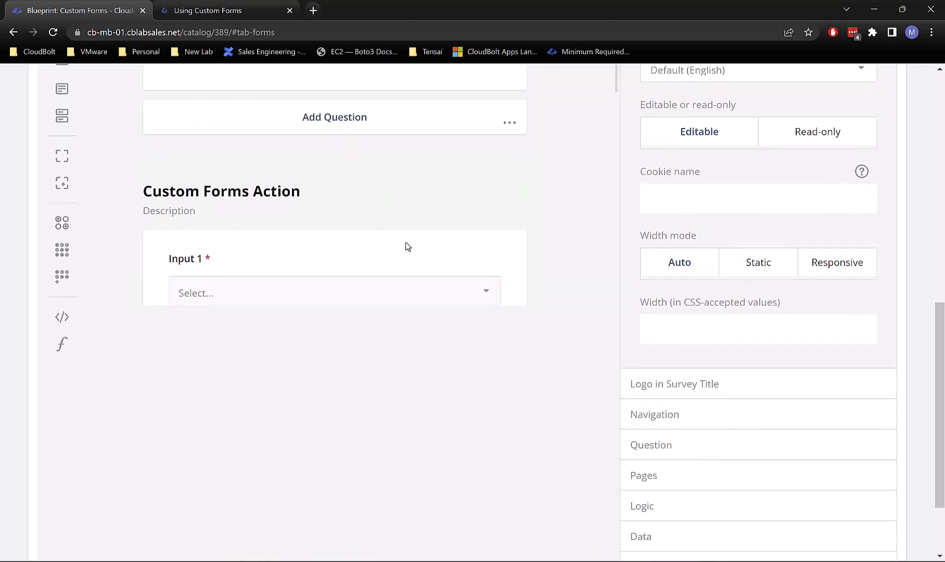
scroll(513, 297, "up", 1)
scroll(562, 278, "up", 3)
scroll(578, 273, "down", 3)
scroll(865, 266, "down", 2)
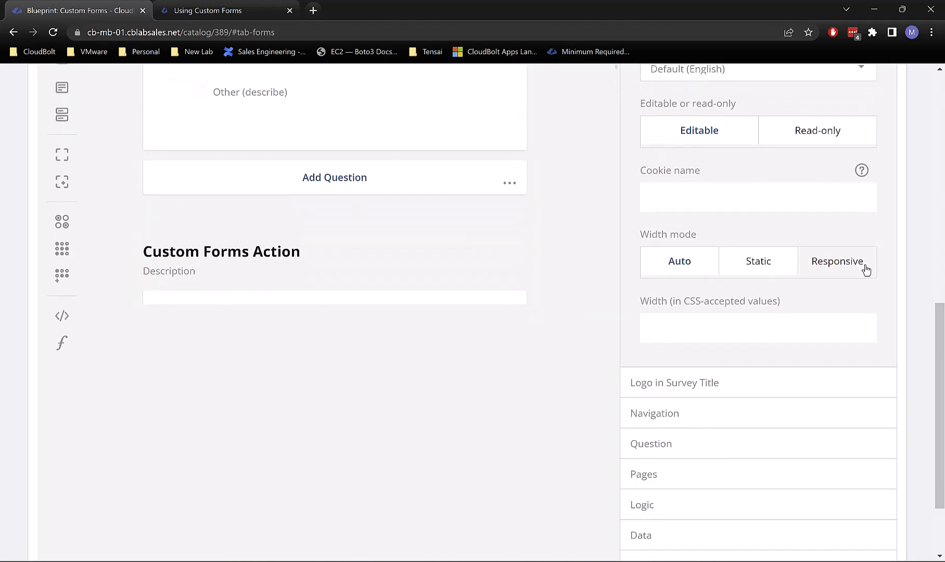
scroll(867, 268, "up", 5)
scroll(411, 318, "down", 4)
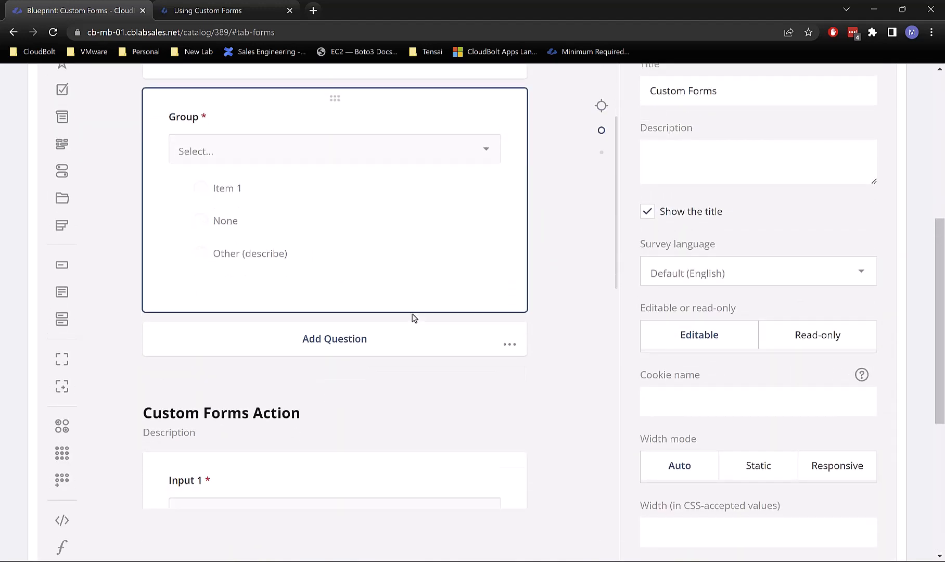
left_click(394, 392)
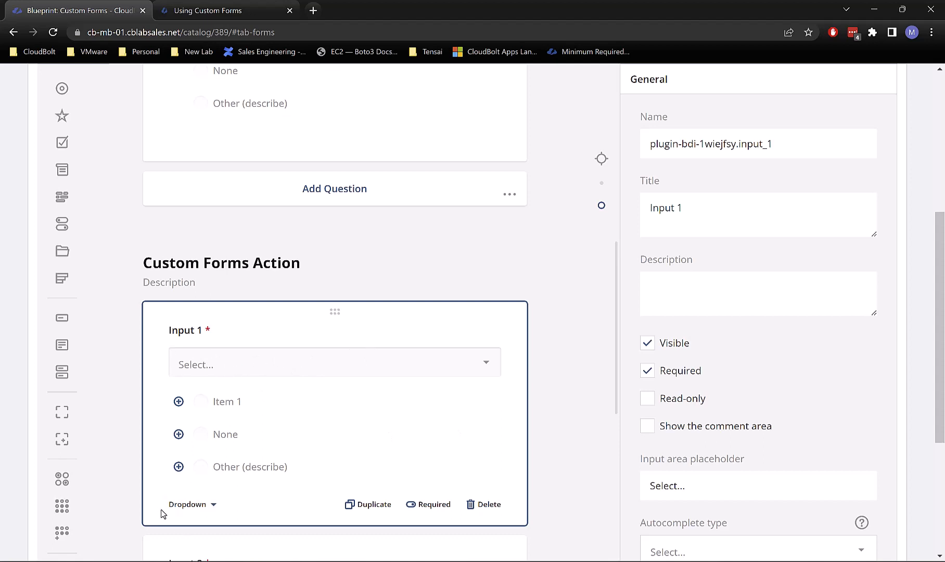
scroll(578, 321, "down", 3)
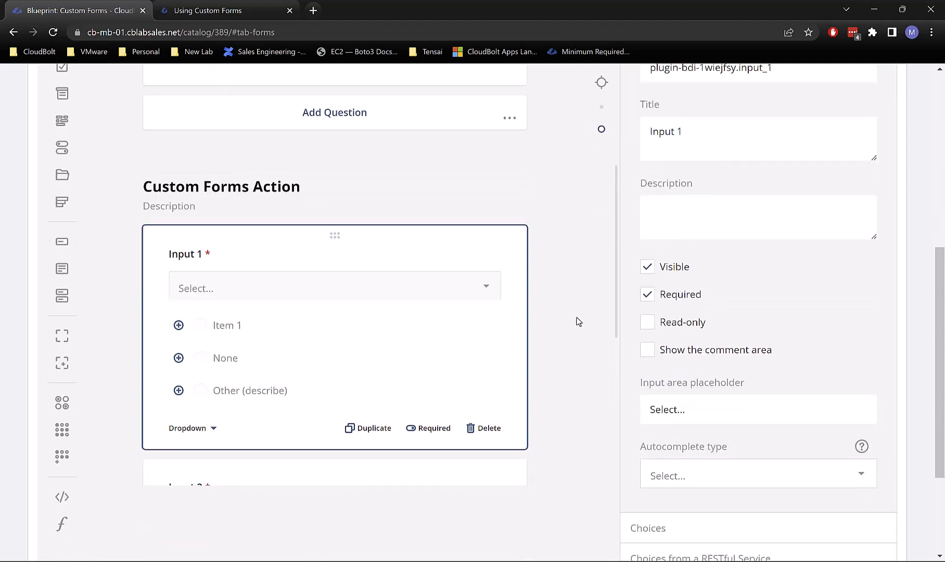
scroll(276, 380, "down", 3)
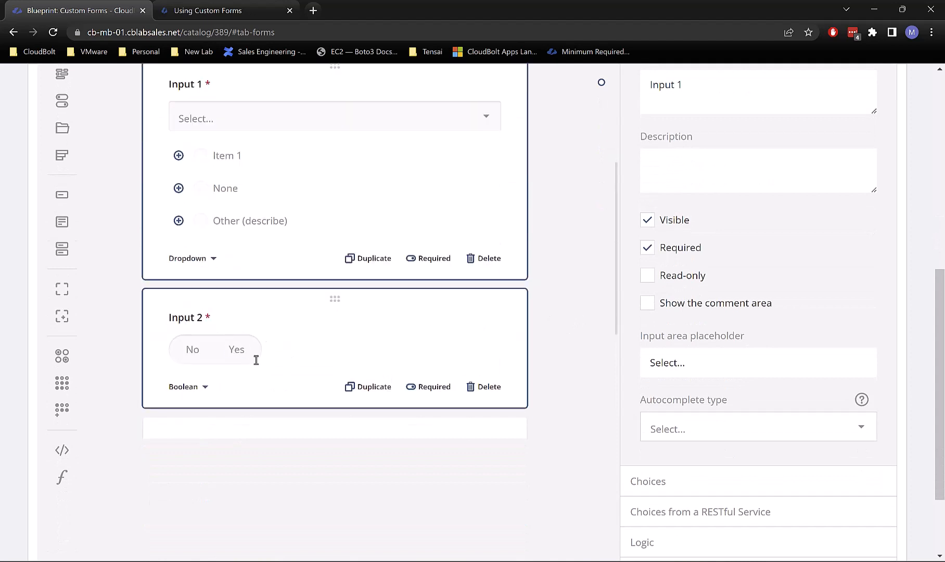
scroll(469, 326, "up", 2)
scroll(478, 320, "down", 8)
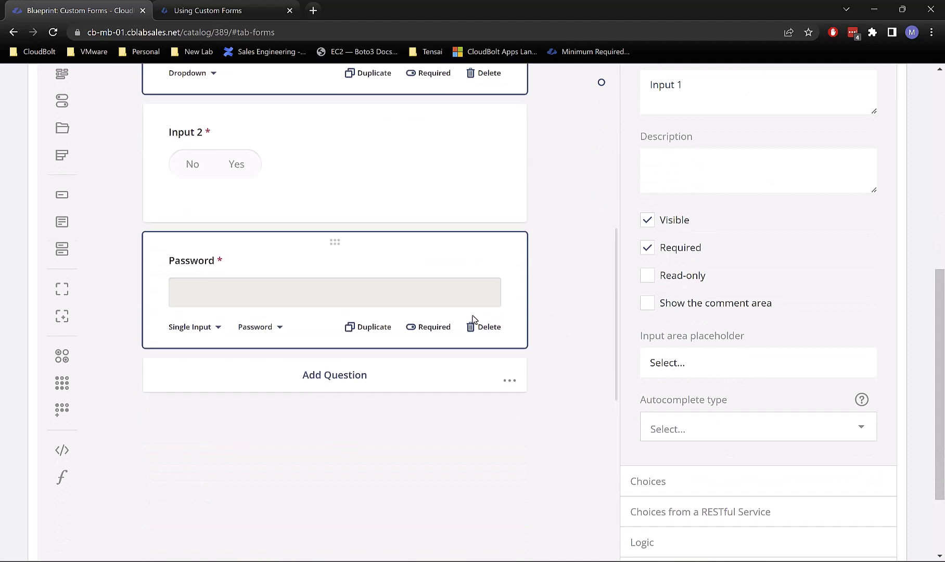
scroll(318, 253, "up", 8)
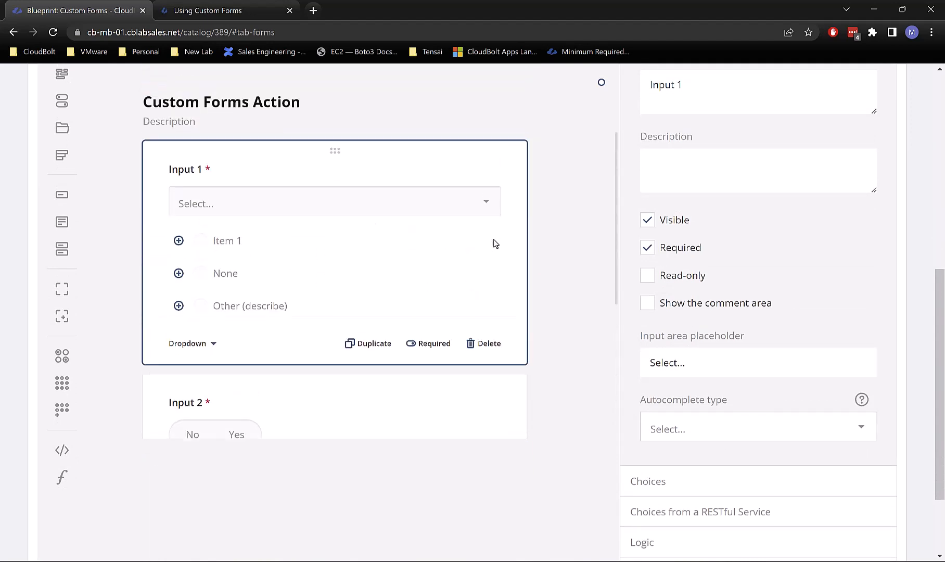
scroll(590, 258, "up", 2)
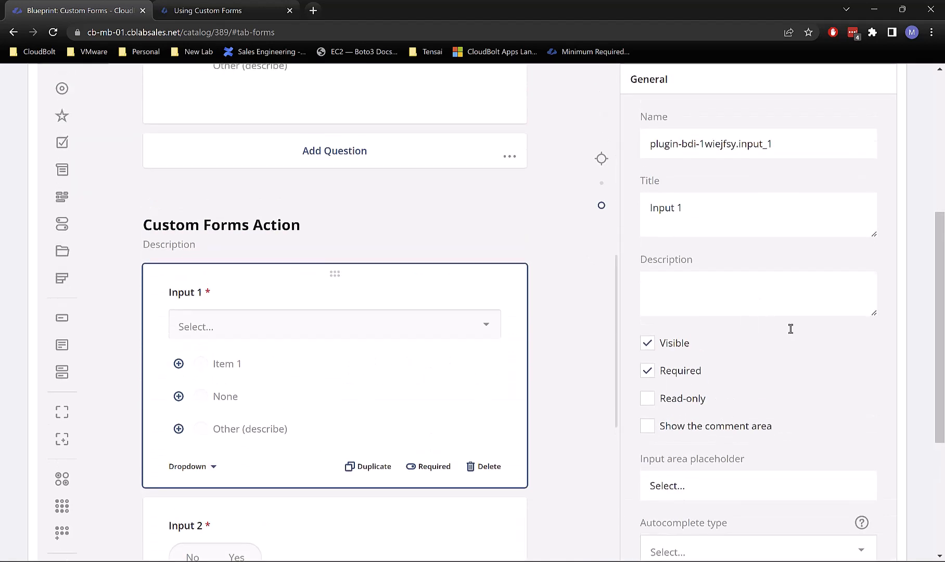
scroll(828, 327, "down", 3)
scroll(829, 328, "down", 1)
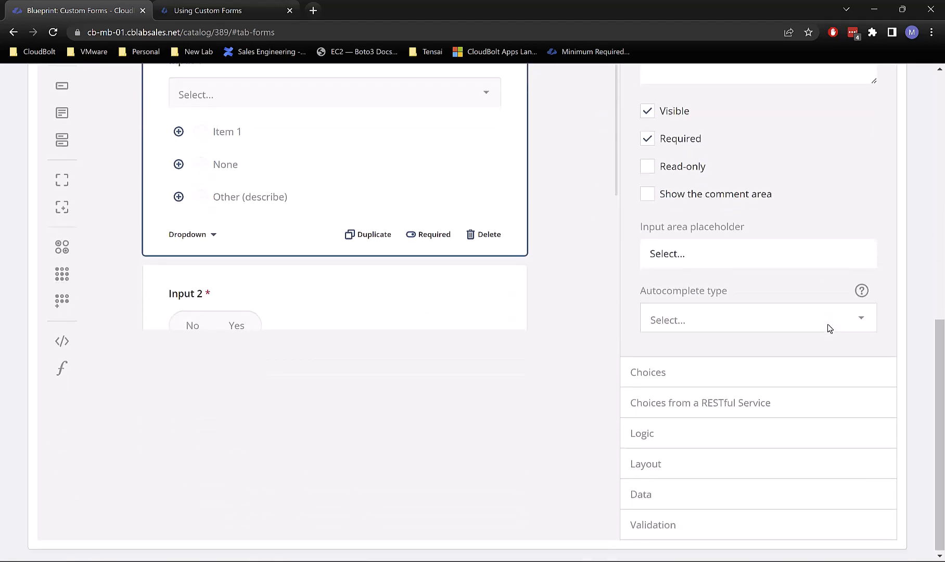
Step: Expand Input 1's RESTful service choices and examine the /api/v3/cmp/parameters/CF-rg8wfsyi/options/?group={group} Service URL
left_click(739, 412)
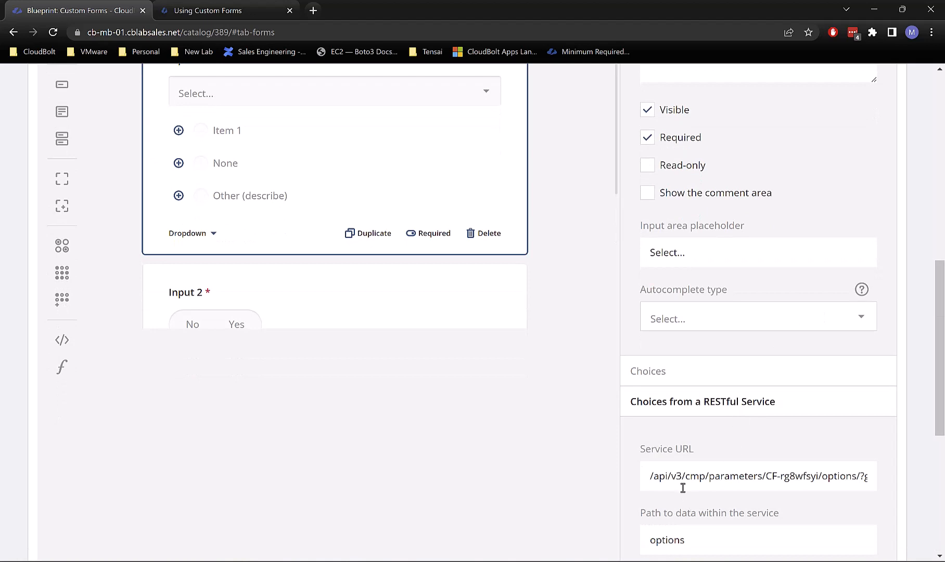
left_click_drag(648, 476, 891, 477)
left_click(825, 473)
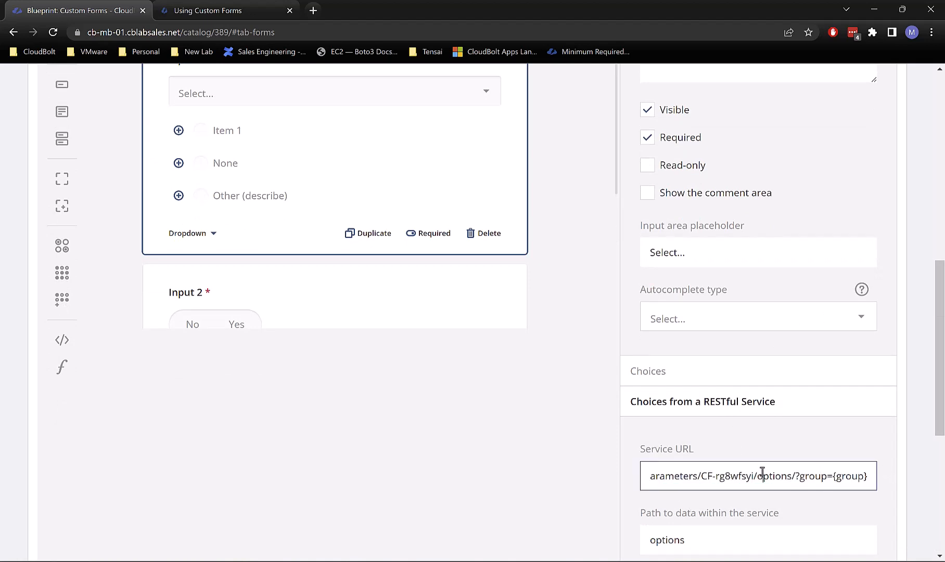
left_click_drag(751, 474, 619, 489)
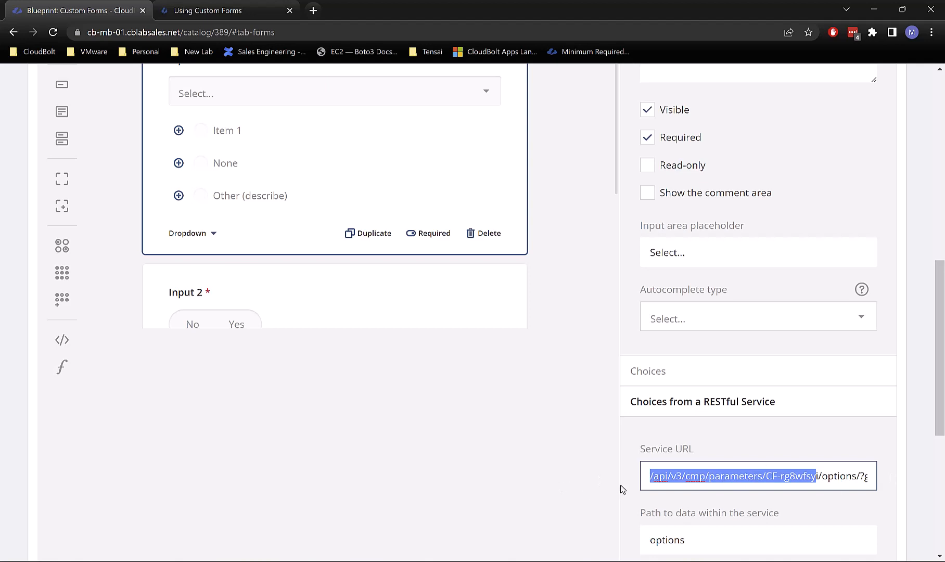
left_click(814, 476)
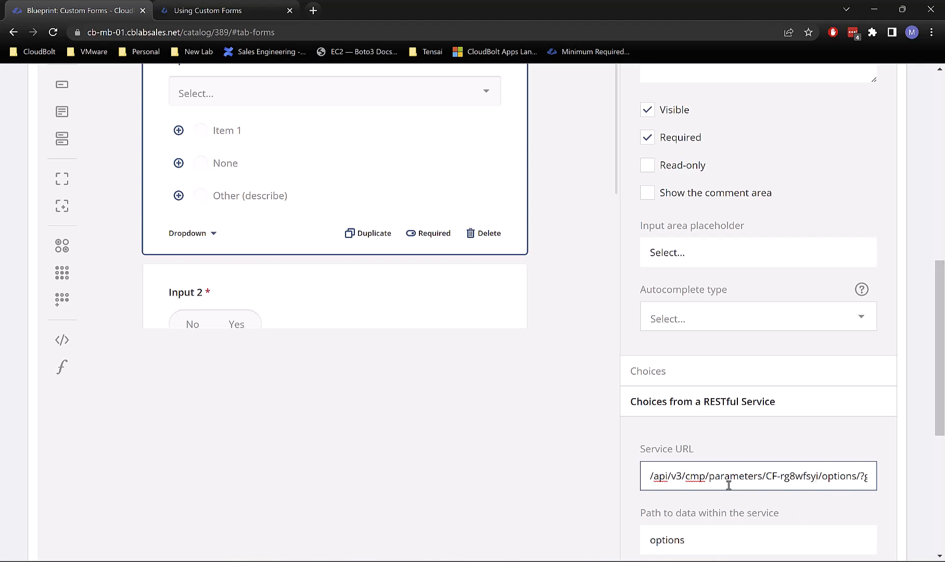
left_click_drag(710, 477, 757, 477)
left_click(789, 476)
left_click(726, 475)
left_click_drag(648, 476, 879, 484)
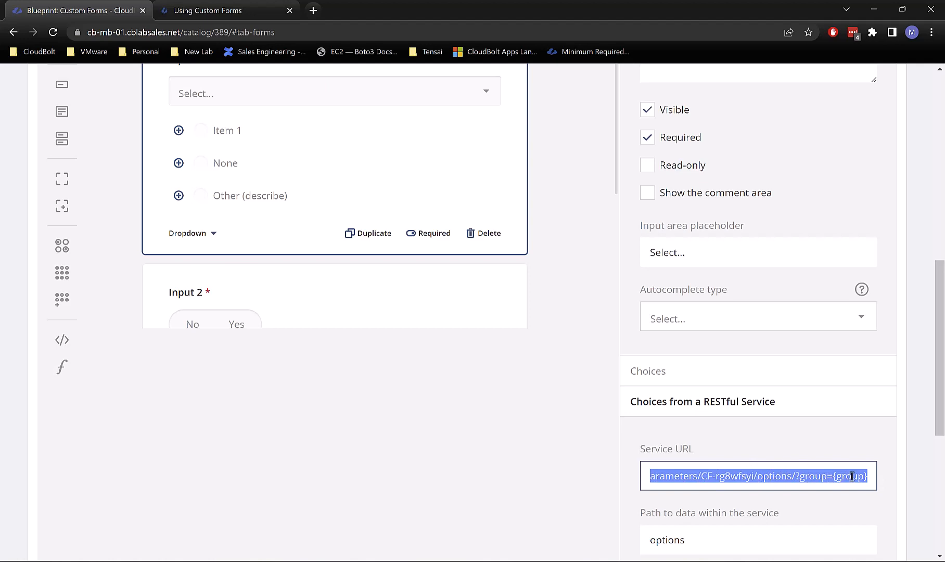
left_click(684, 480)
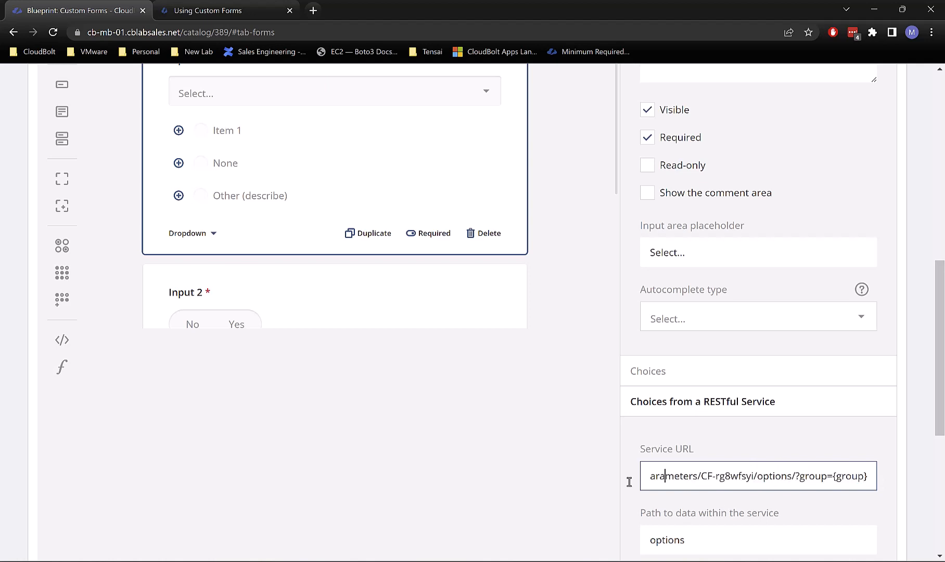
left_click_drag(658, 473, 584, 489)
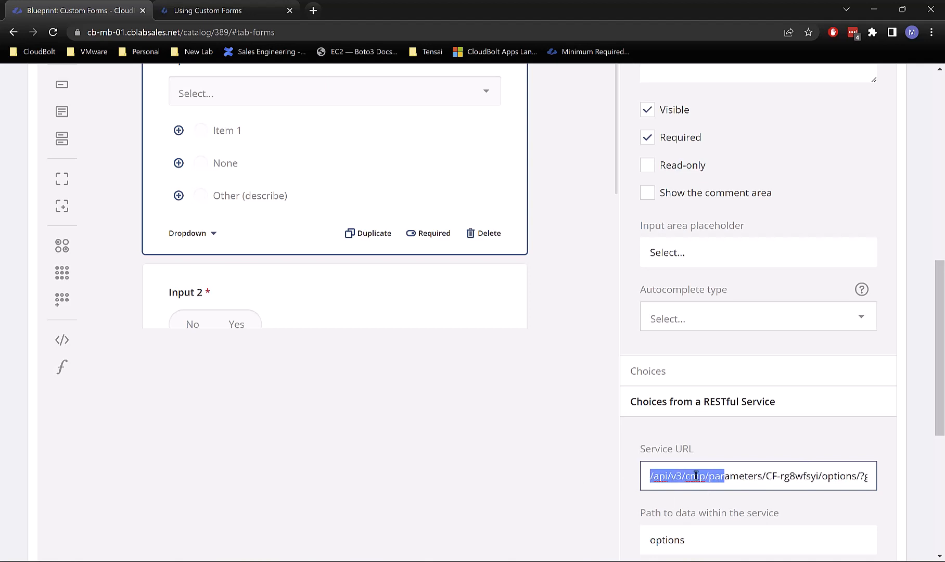
left_click(736, 473)
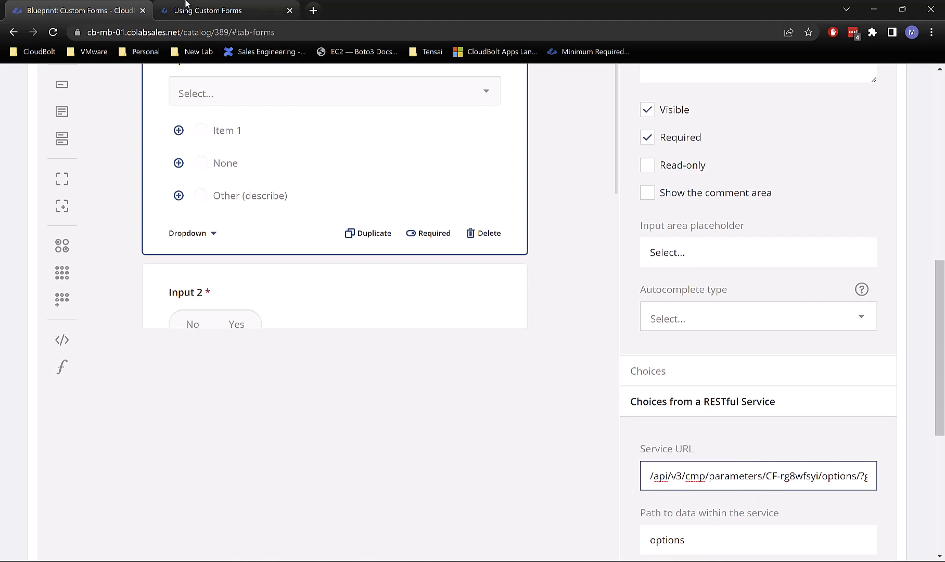
Step: In the Using Custom Forms docs, highlight the example URL's extra querystring parameters and {my_input} placeholder
left_click(191, 8)
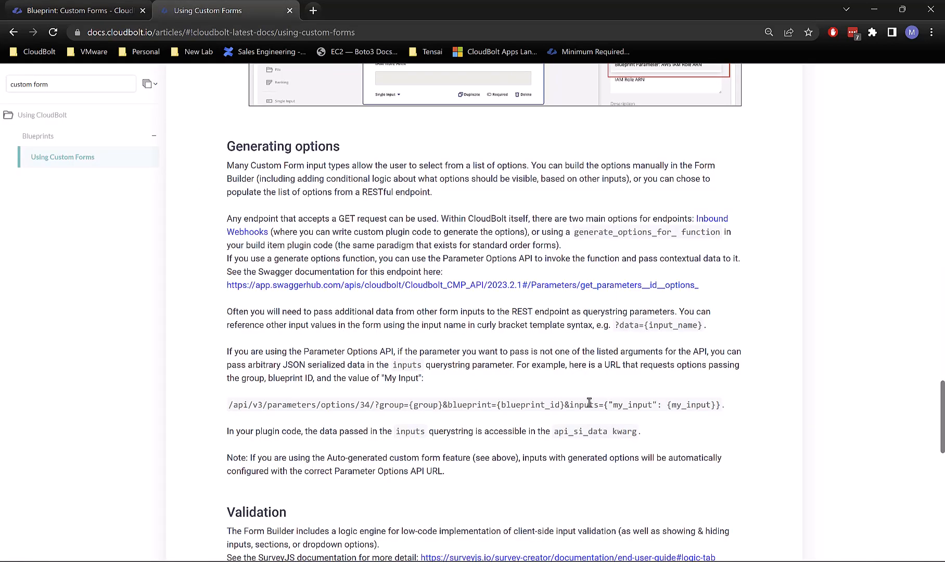
left_click_drag(448, 404, 718, 408)
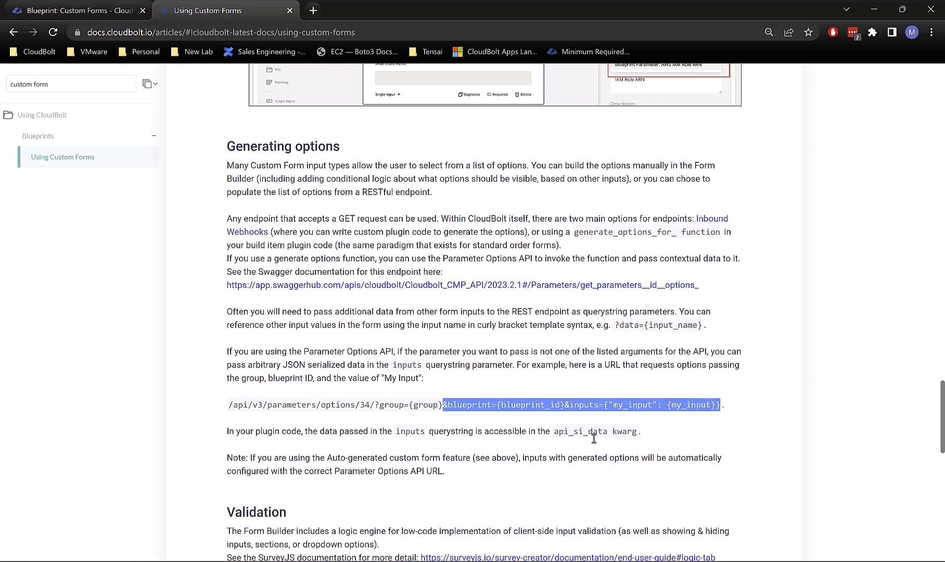
left_click(665, 410)
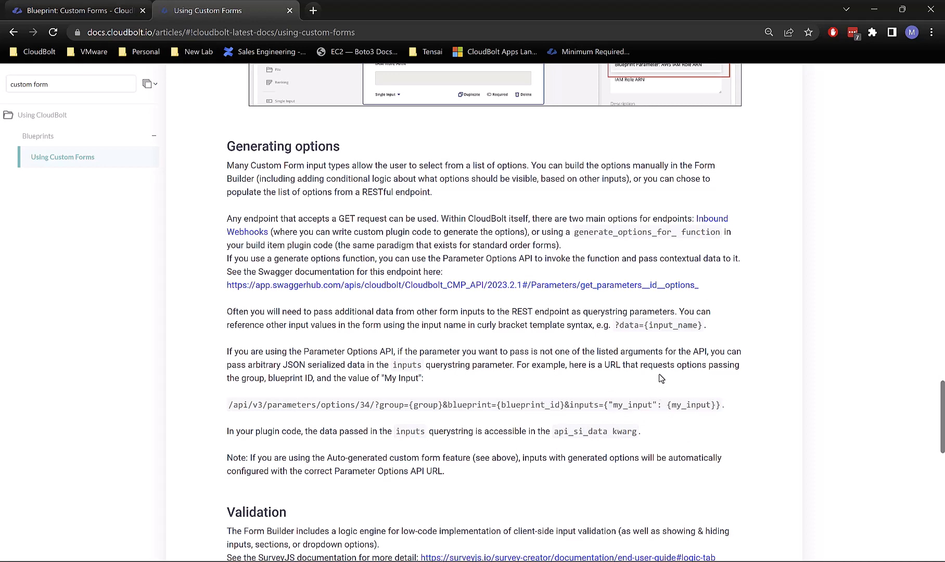
left_click_drag(666, 405, 713, 406)
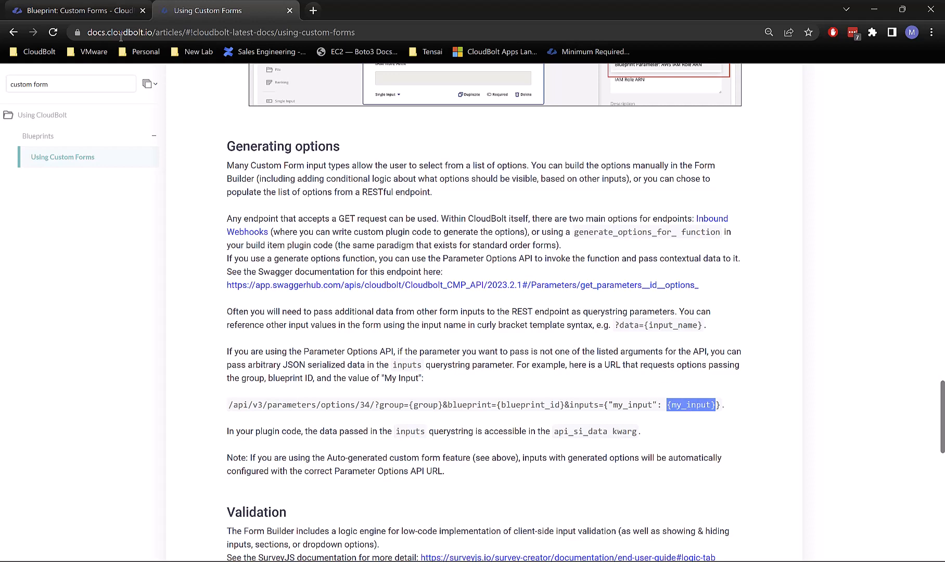
Step: Leave the docs and return to the 'Blueprint: Custom Forms' designer tab
left_click(104, 7)
key("alt+Tab")
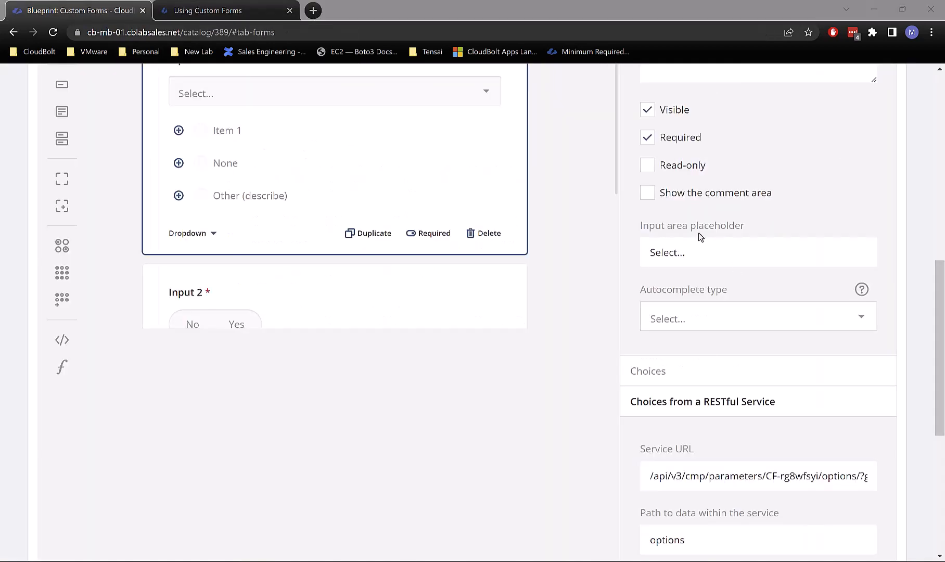
Step: Highlight the start of Input 1's service URL path in the designer
left_click(507, 429)
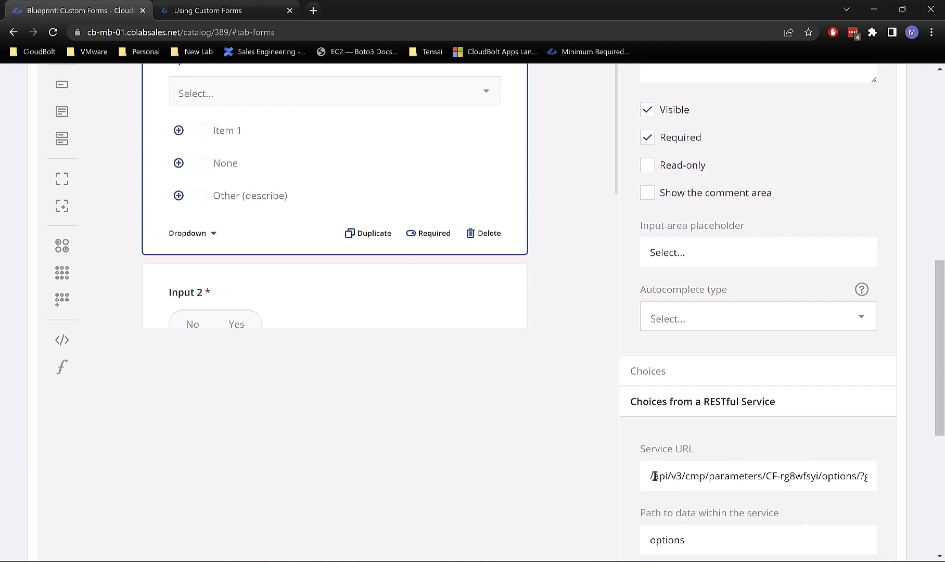
left_click_drag(654, 477, 823, 468)
left_click(822, 468)
scroll(552, 462, "up", 9)
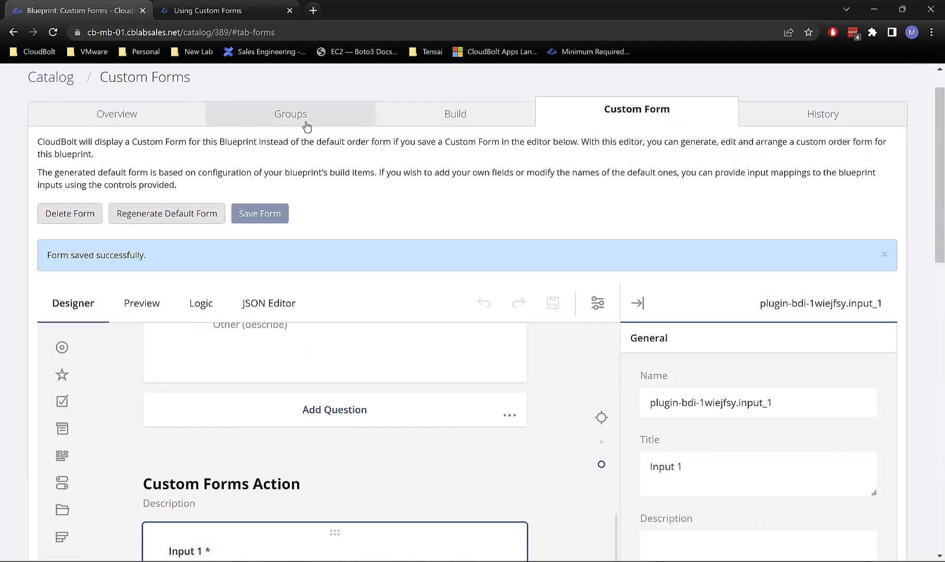
Step: Preview the order form with group IT and check Input 1 lists Option 1, 2 and 3
left_click(143, 302)
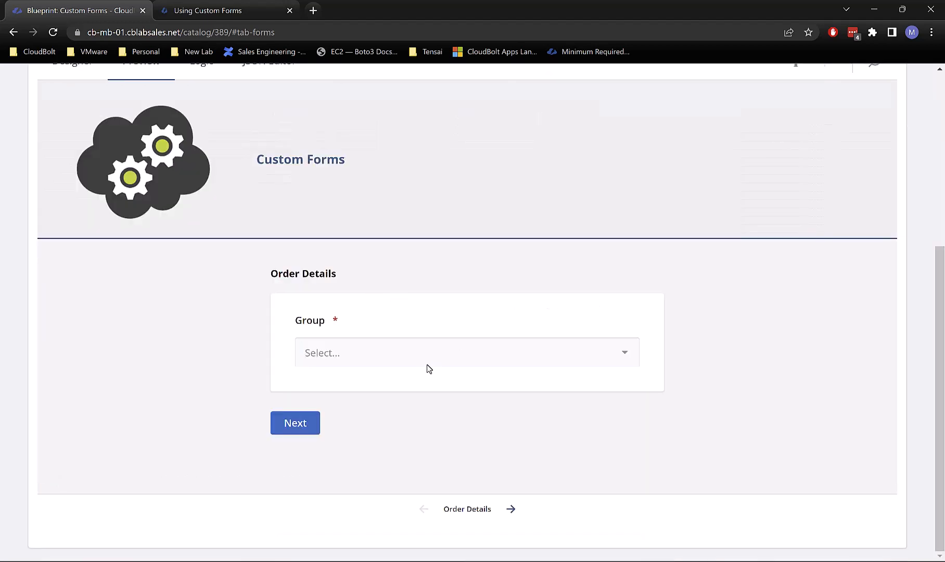
left_click(426, 364)
left_click(337, 204)
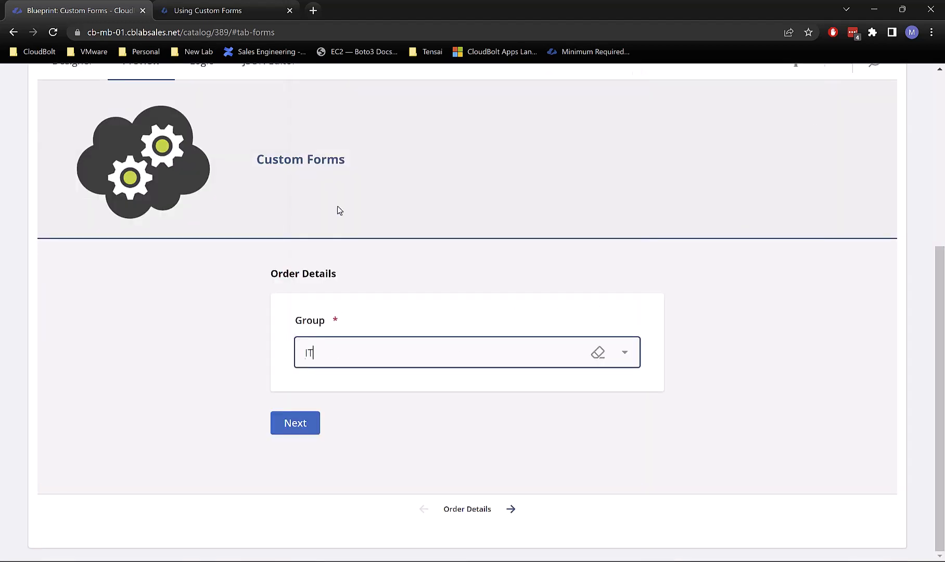
left_click(295, 423)
scroll(474, 401, "down", 4)
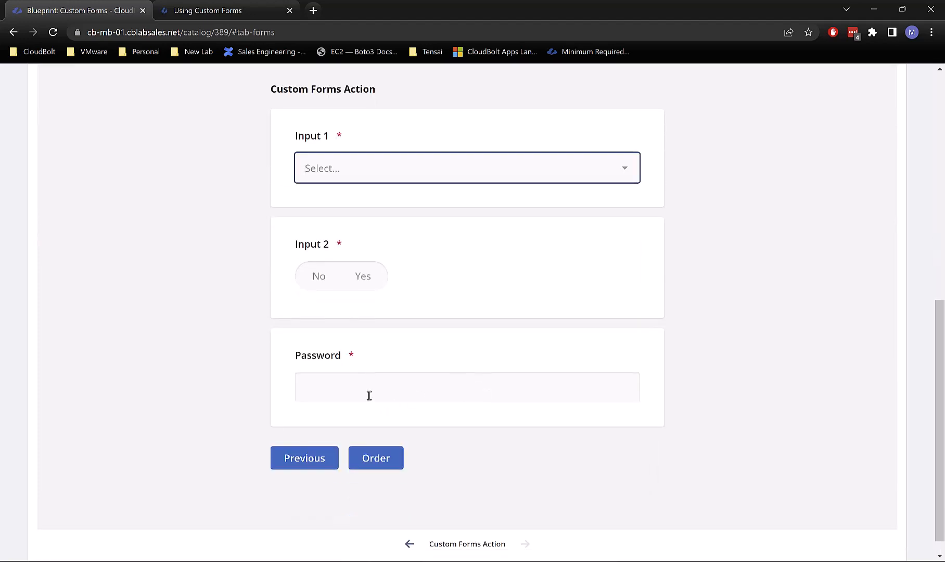
left_click(386, 168)
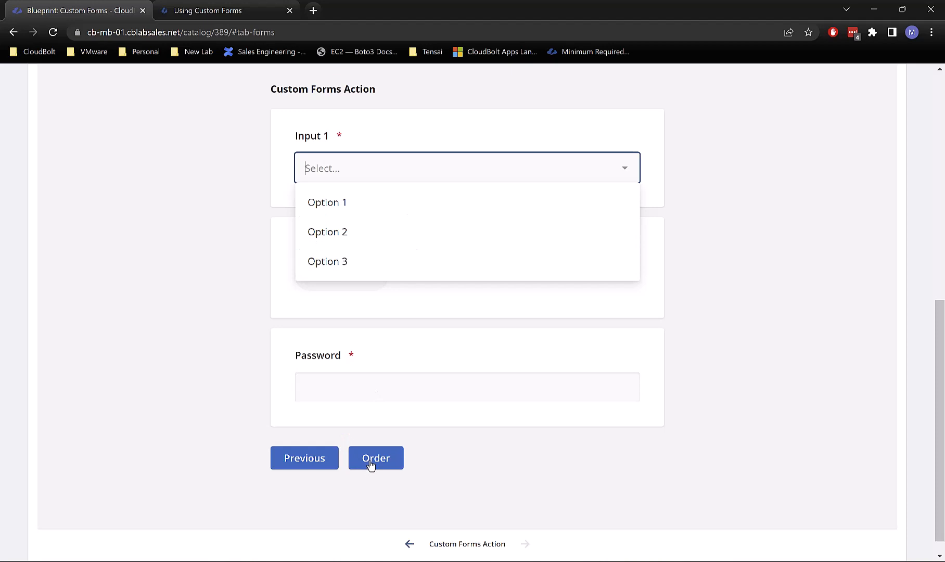
scroll(375, 427, "up", 4)
left_click(367, 357)
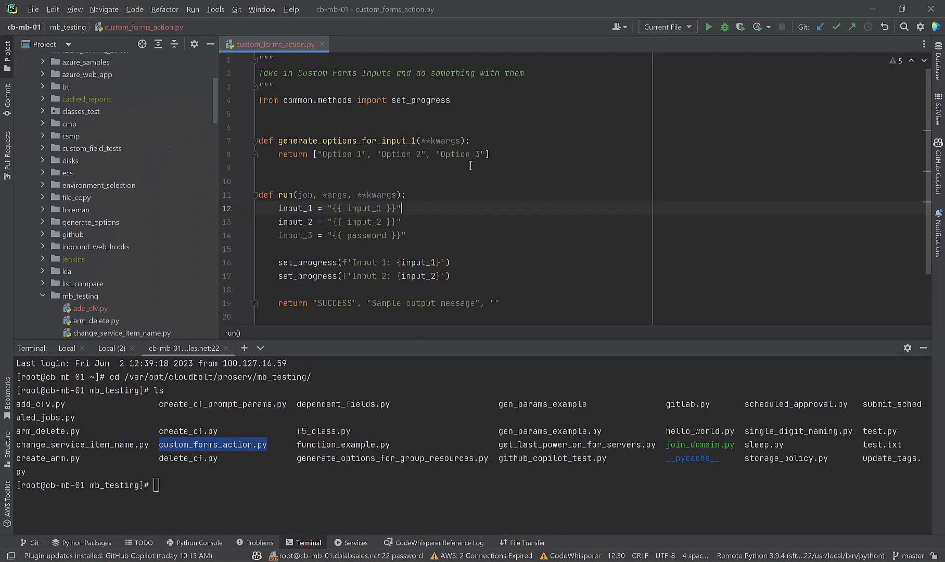
Step: Highlight generate_options_for_input_1 in custom_forms_action.py, then return to the CloudBolt preview
left_click_drag(499, 153, 259, 138)
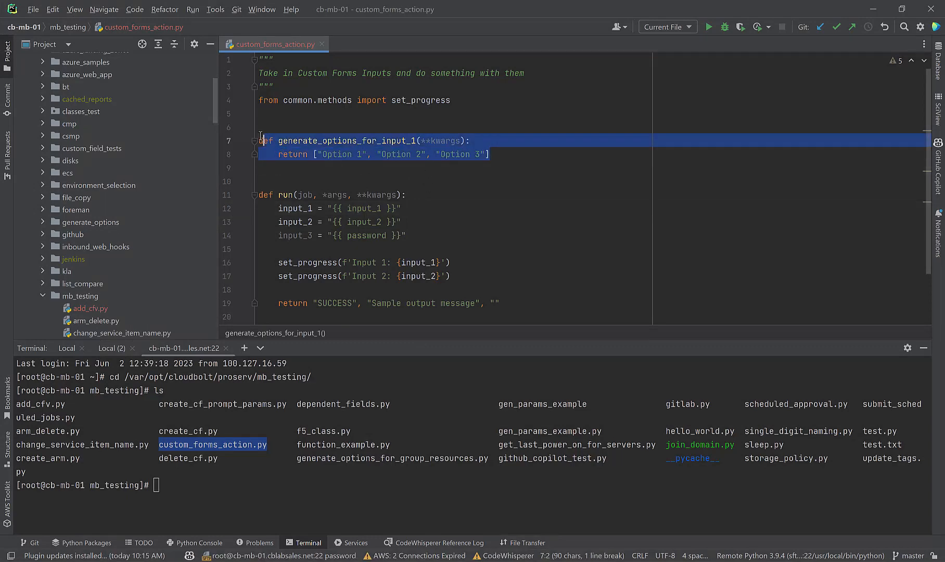
left_click(261, 138)
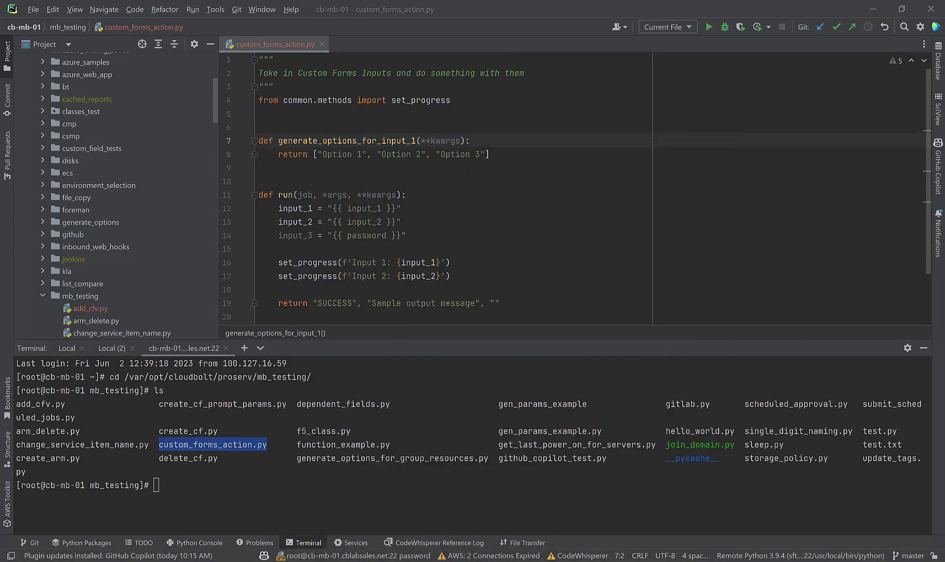
left_click(383, 538)
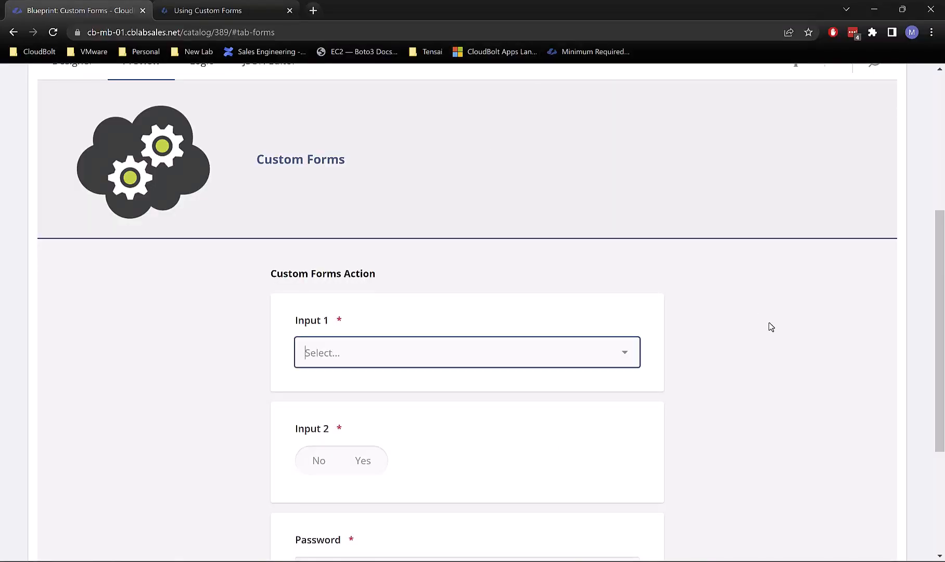
Step: Open and close Input 1's dropdown in the preview again, then go back to PyCharm
scroll(614, 325, "down", 4)
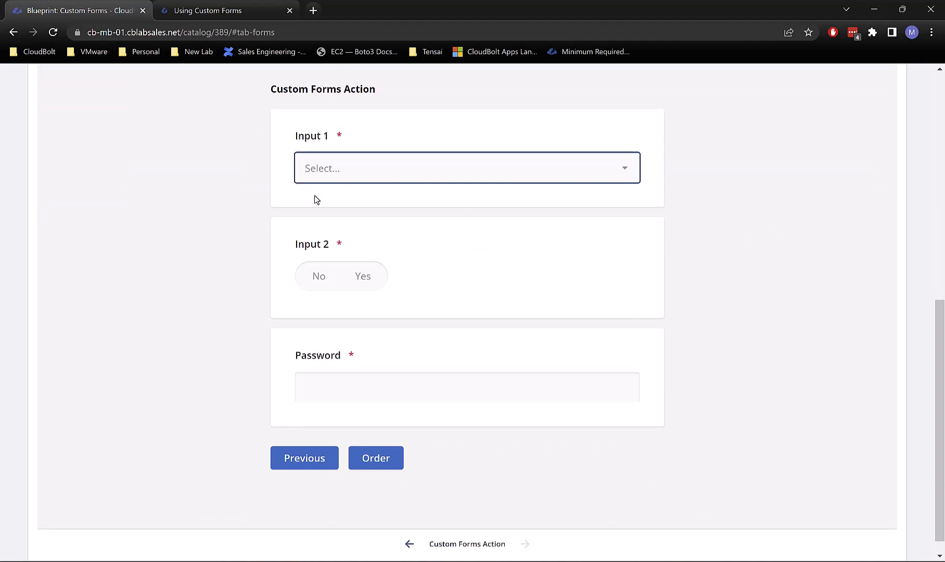
left_click(333, 166)
left_click(639, 274)
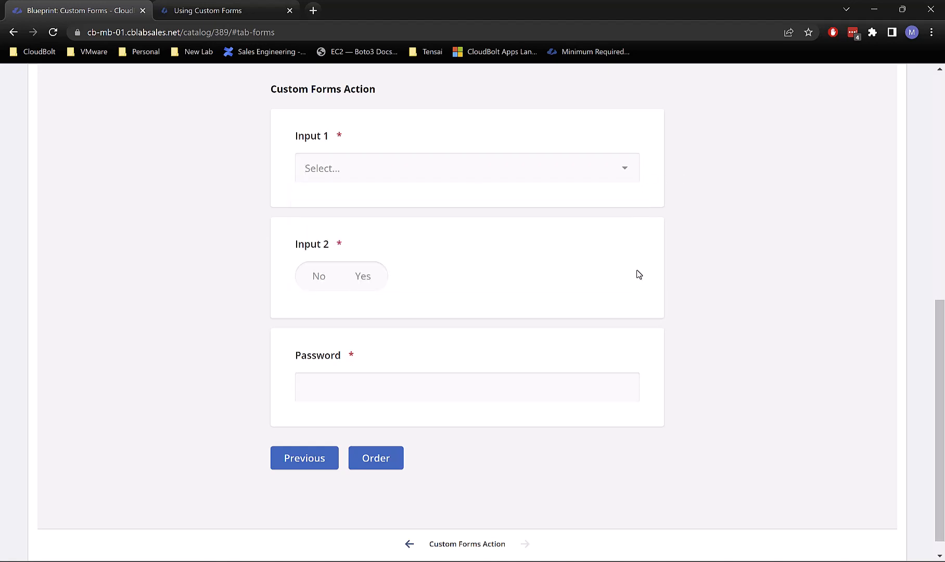
scroll(636, 267, "up", 9)
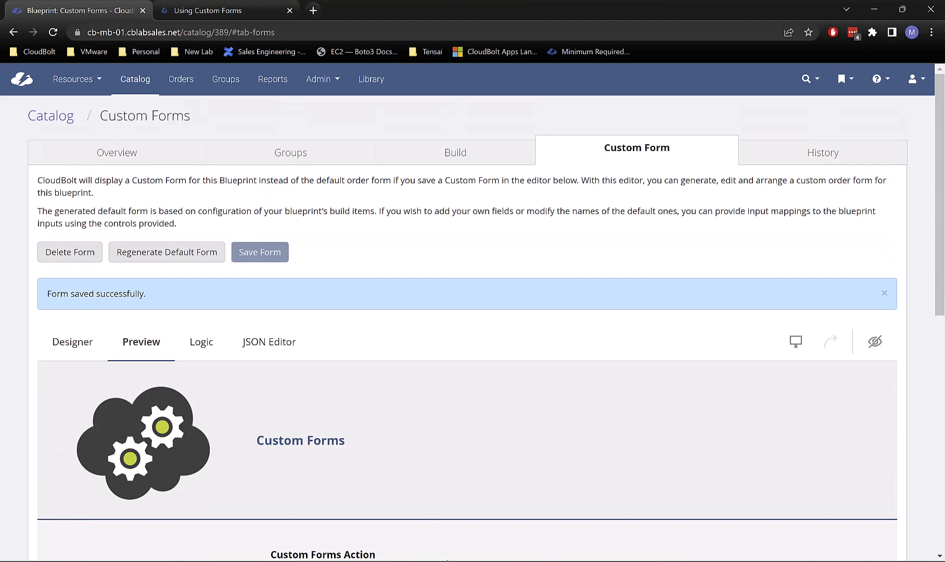
left_click(514, 561)
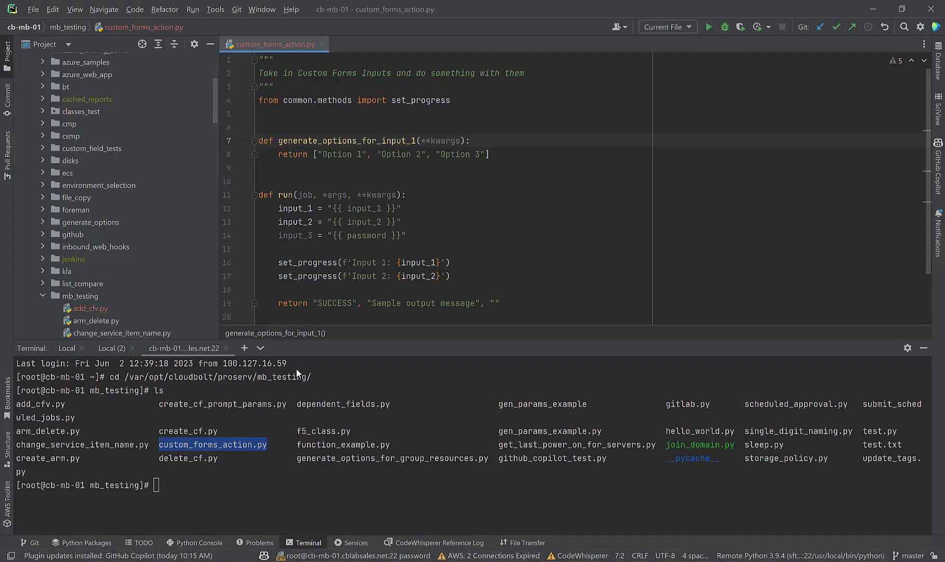
Step: Start typing a tail -f command in the remote terminal
double_click(256, 483)
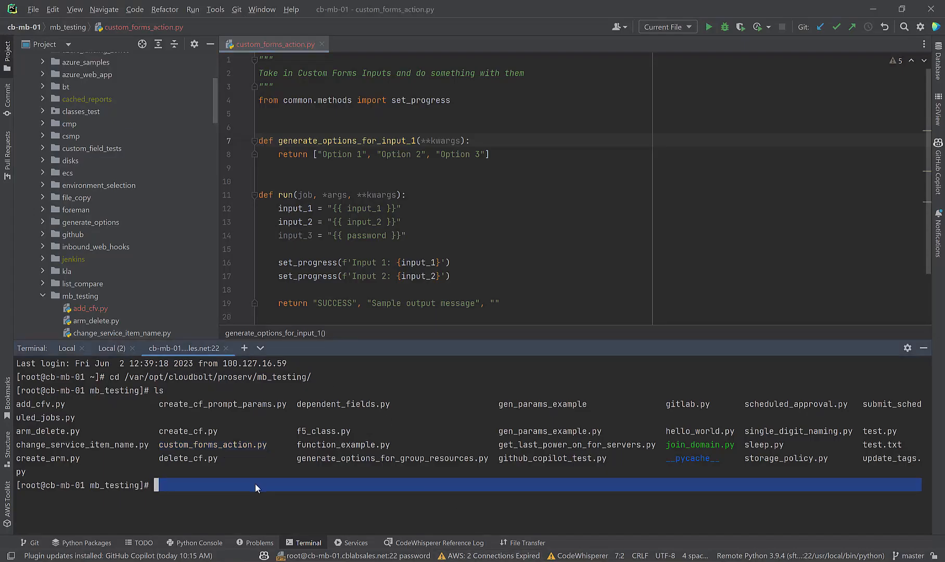
type("tail-f")
type("l")
Step: Add a logger.debug(f'...') line logging kwargs above the return in generate_options_for_input_1
left_click(282, 154)
key("Return")
key("Up")
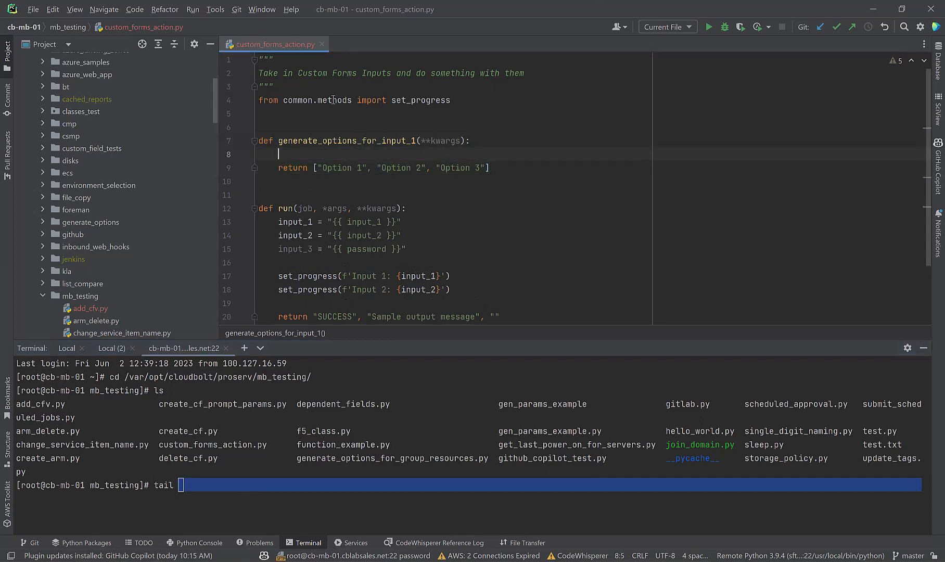
type("logger")
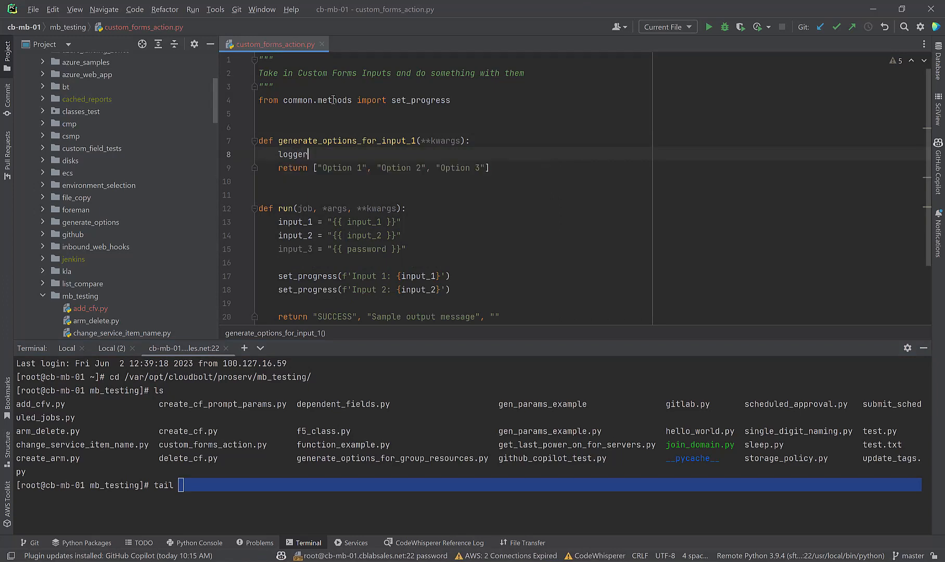
type(".degb")
key("BackSpace")
key("BackSpace")
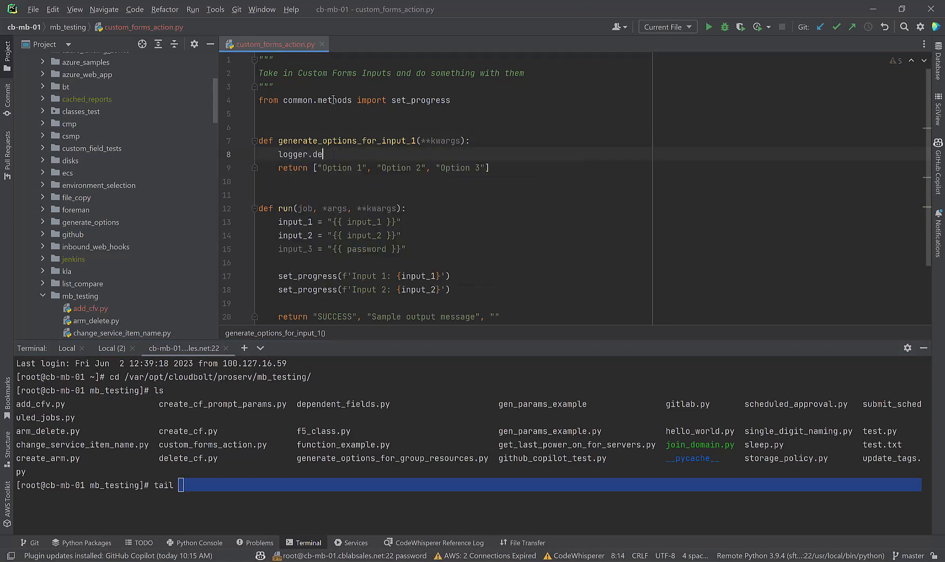
type("bug")
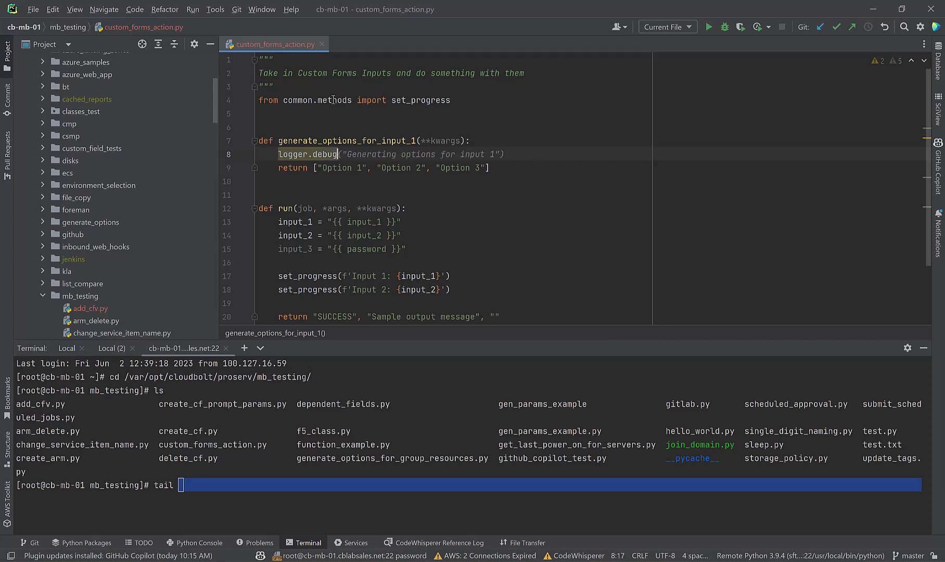
type("(f'")
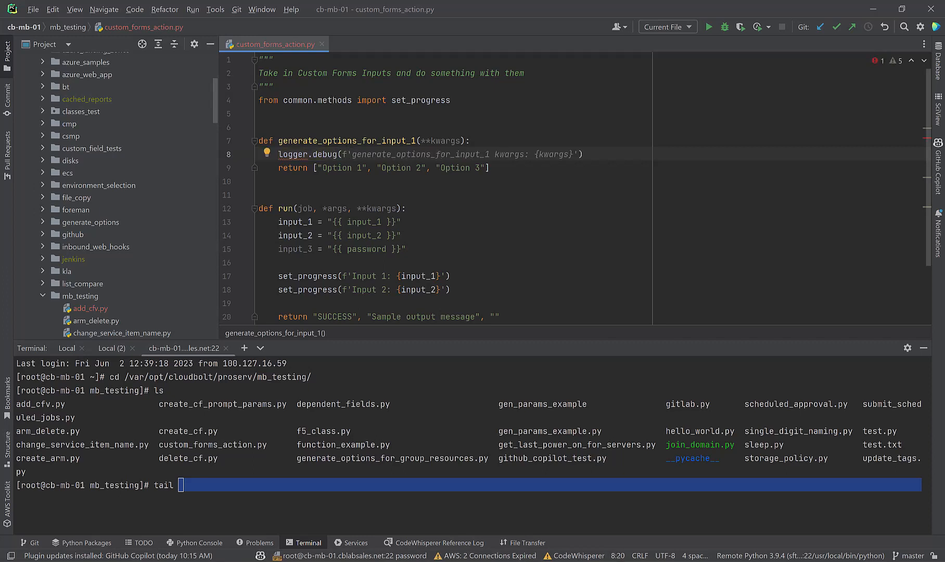
key("Tab")
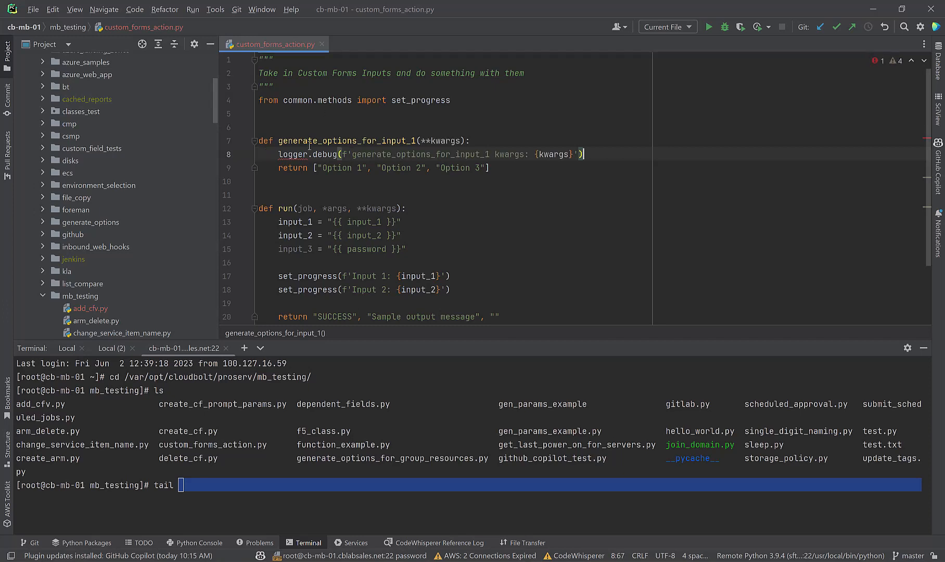
Step: Find the undefined logger name and open xui_utilities.py to borrow its logger setup
double_click(297, 155)
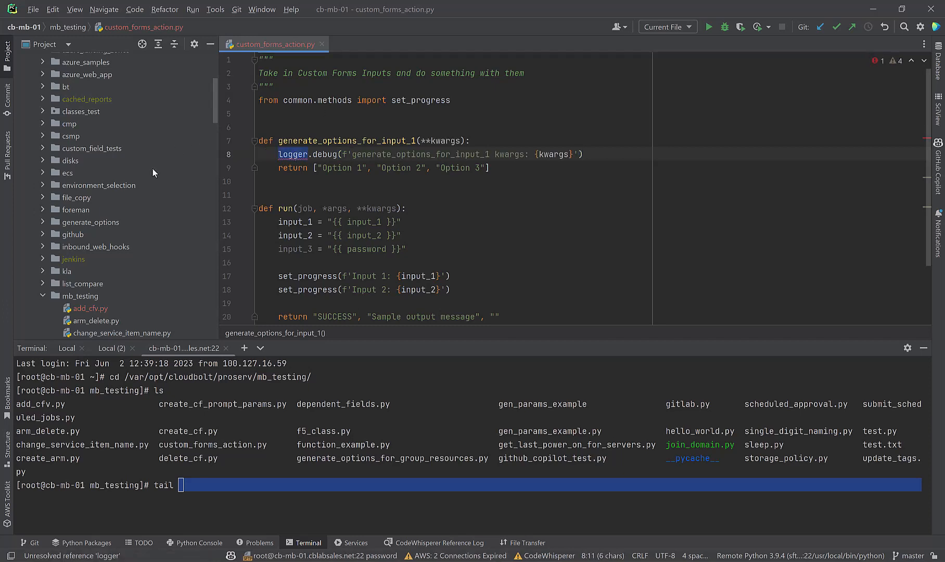
scroll(99, 302, "down", 3)
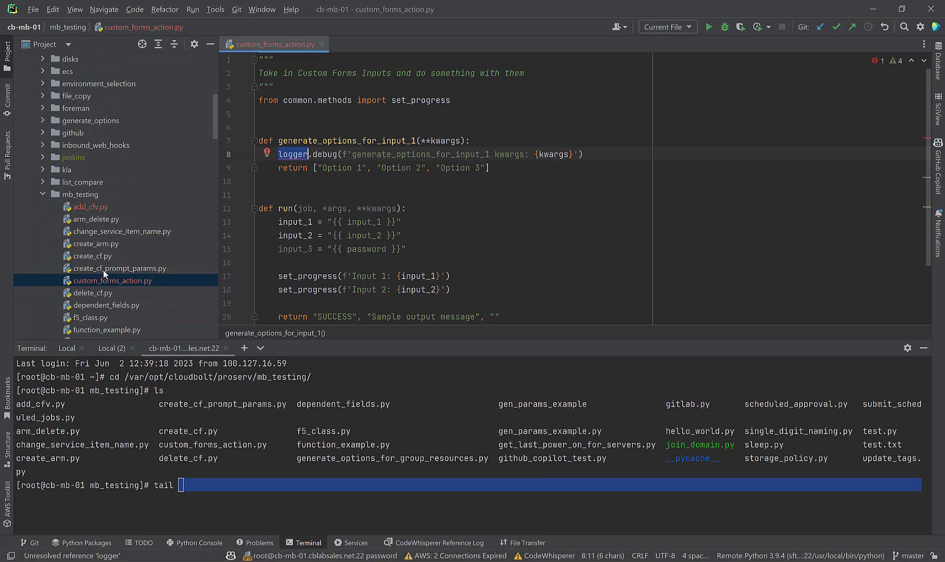
scroll(101, 273, "down", 15)
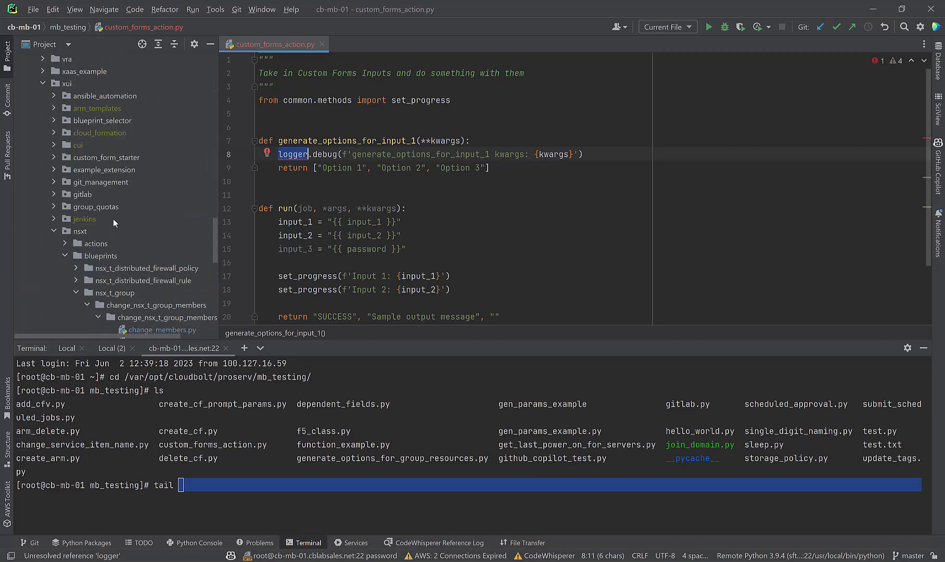
scroll(98, 255, "down", 5)
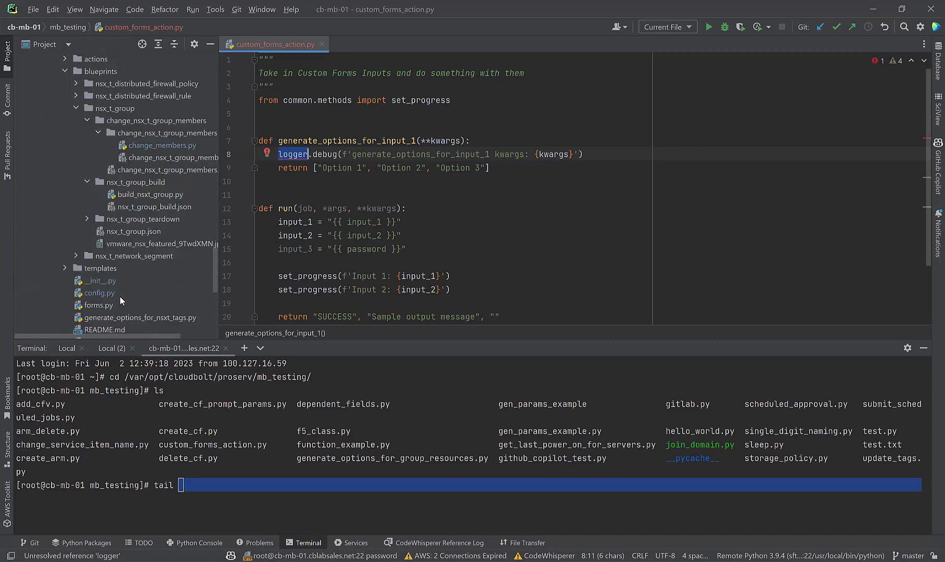
scroll(115, 236, "up", 6)
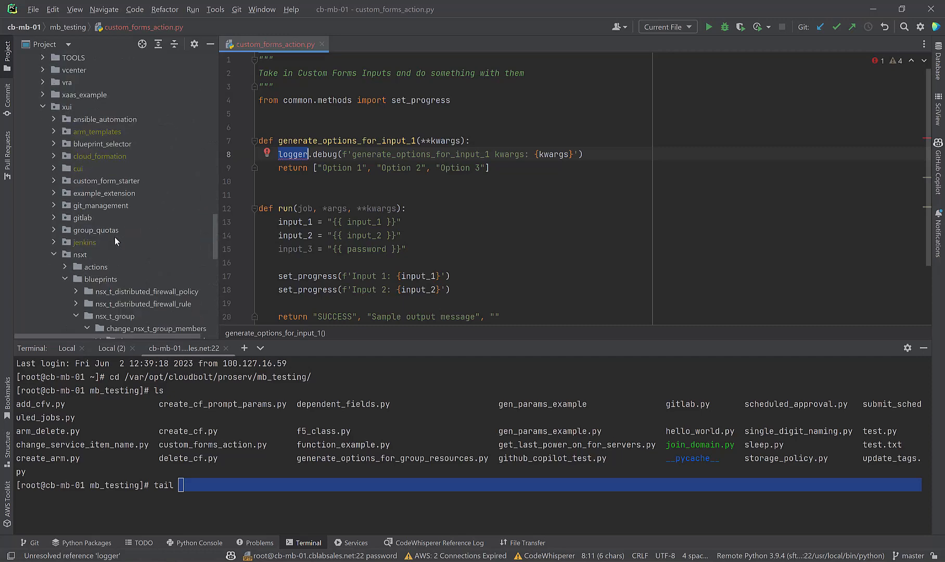
scroll(115, 237, "down", 7)
scroll(112, 244, "down", 2)
left_click(104, 266)
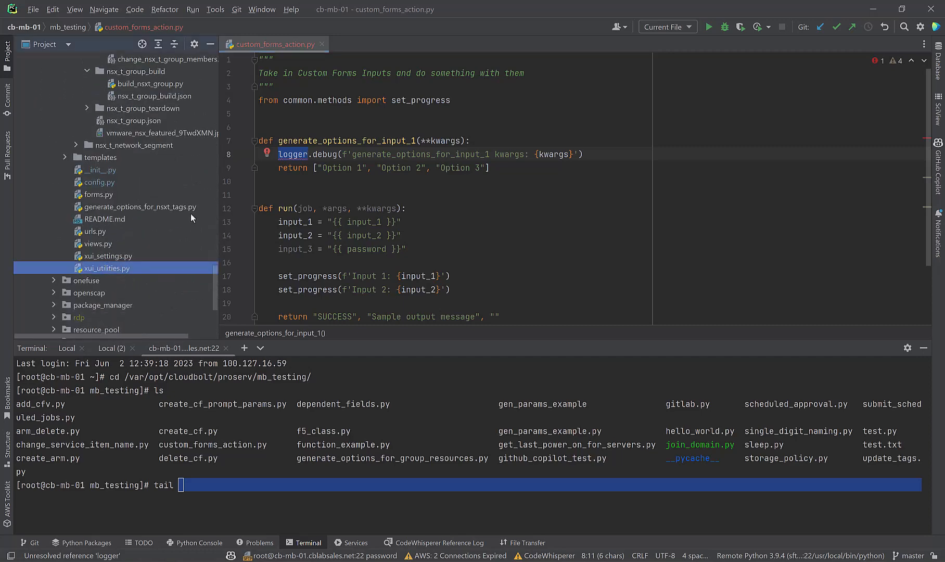
key("Return")
Step: Copy the ThreadLogger import and logger lines into custom_forms_action.py below its imports
scroll(924, 267, "up", 10)
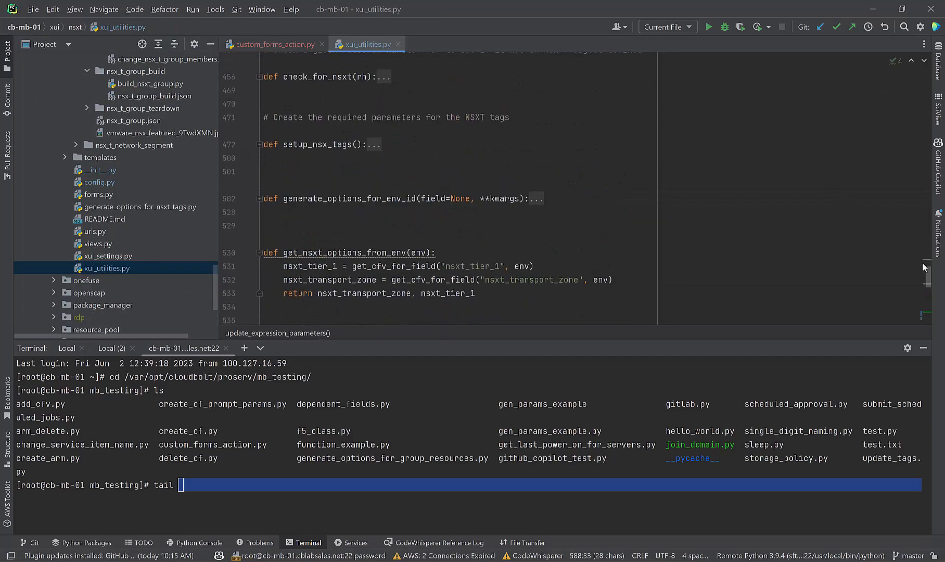
scroll(931, 285, "up", 15)
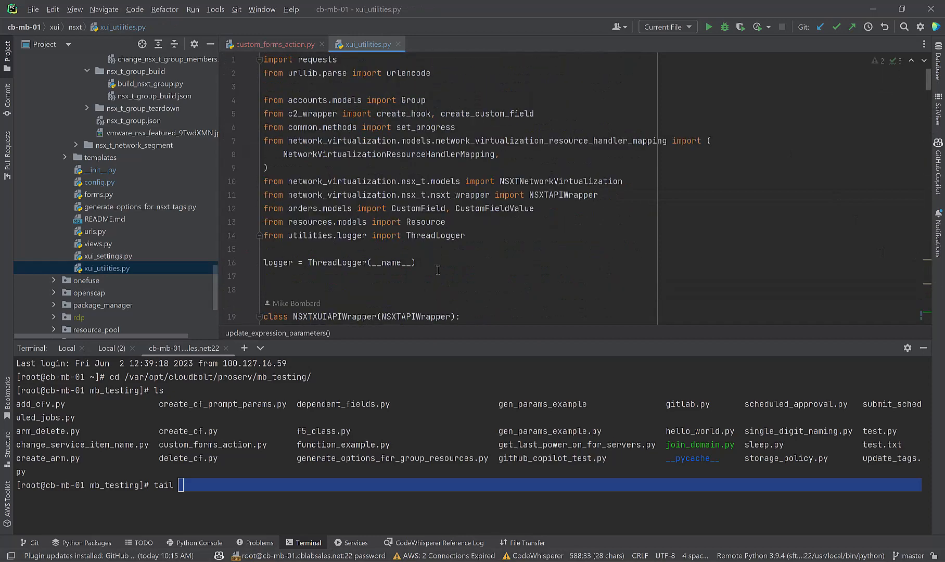
left_click_drag(286, 252, 255, 240)
key("ctrl+c")
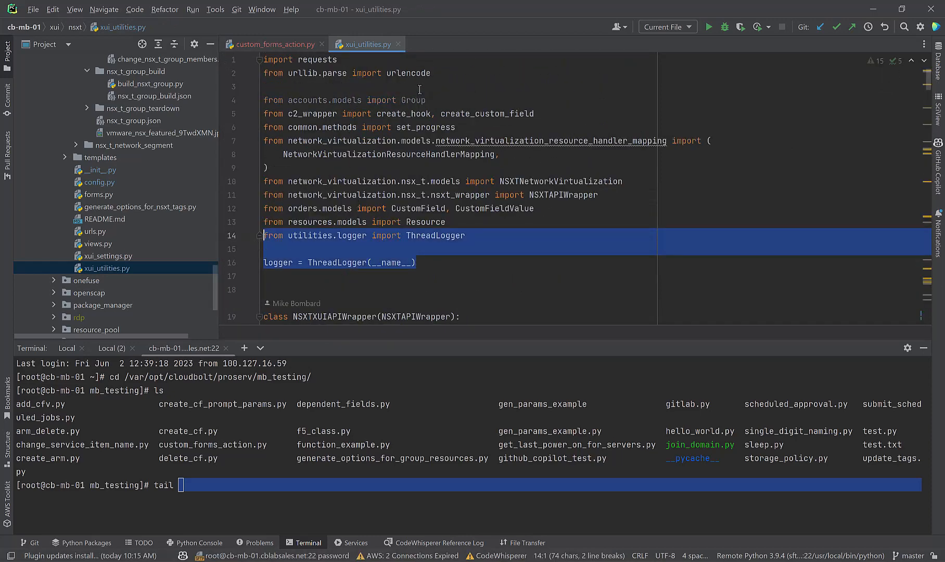
left_click(399, 45)
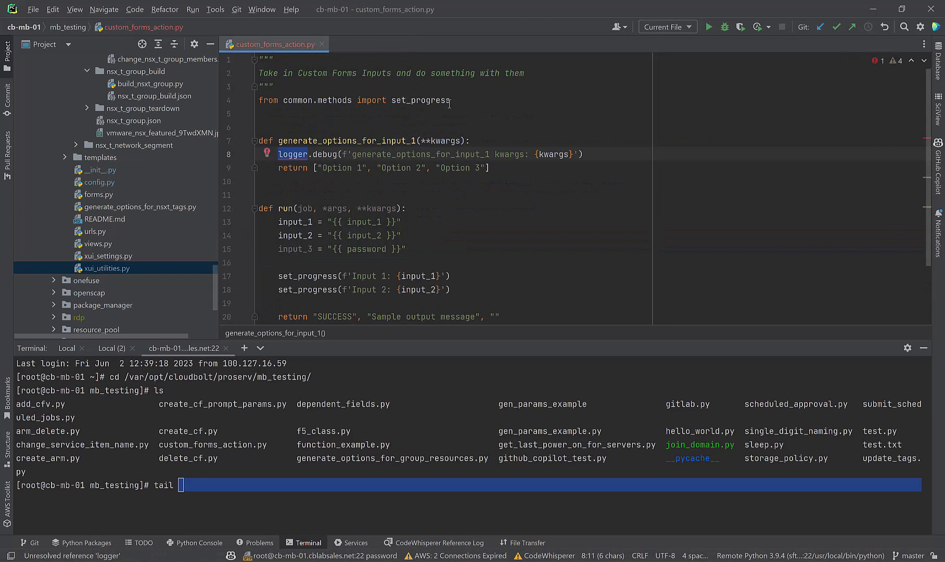
key("Return")
key("ctrl+v")
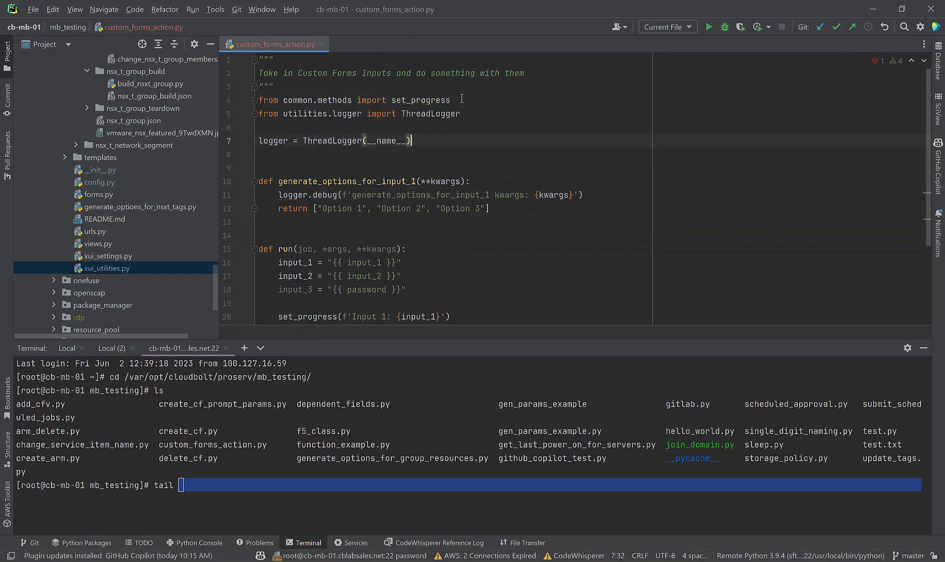
key("Up")
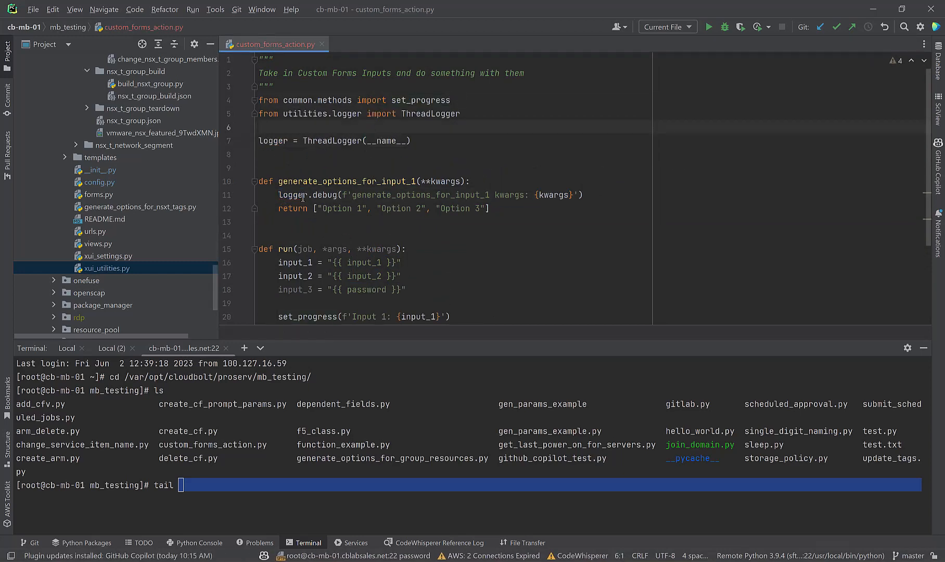
double_click(302, 197)
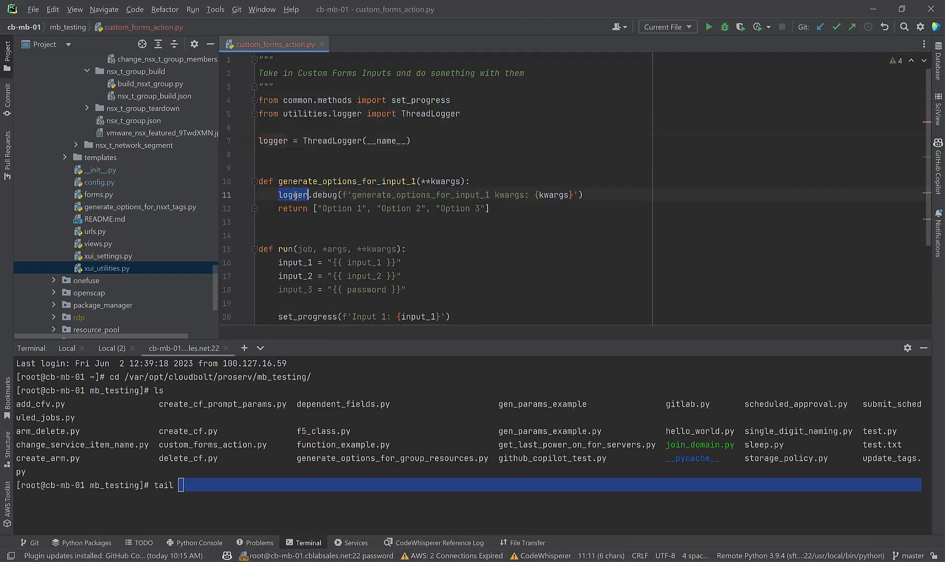
left_click(513, 207)
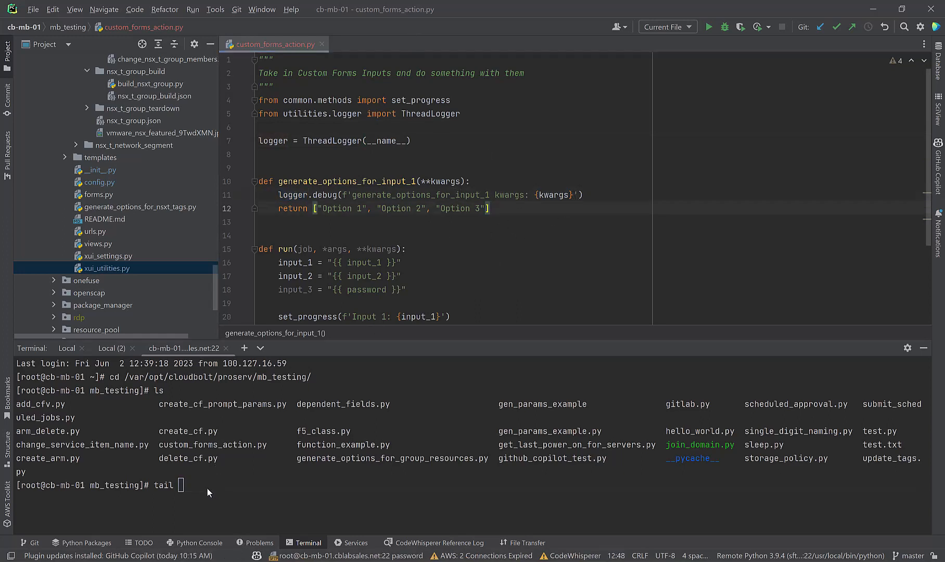
Step: Run tail -f /var/log/cloudbolt/application.log in the terminal to follow the log
type("-f ")
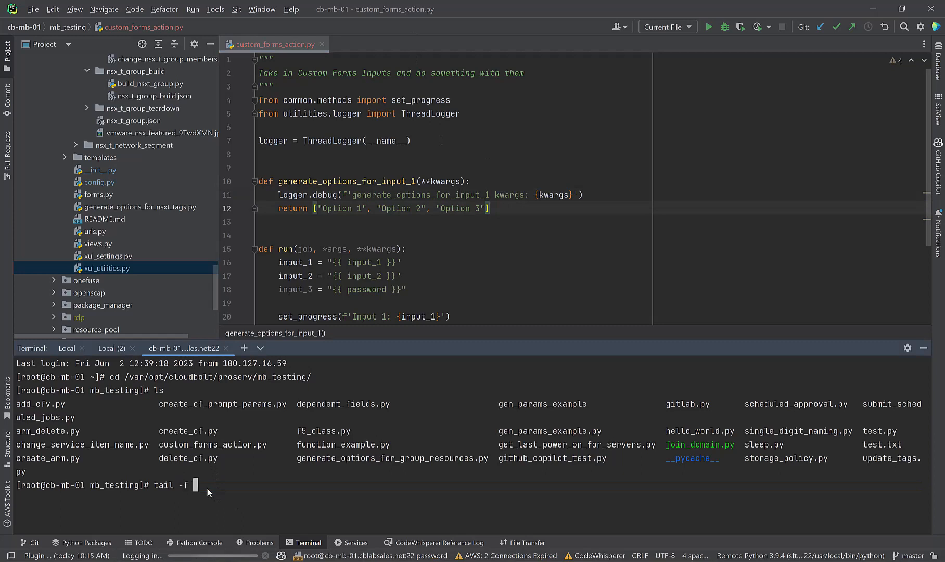
type("/var")
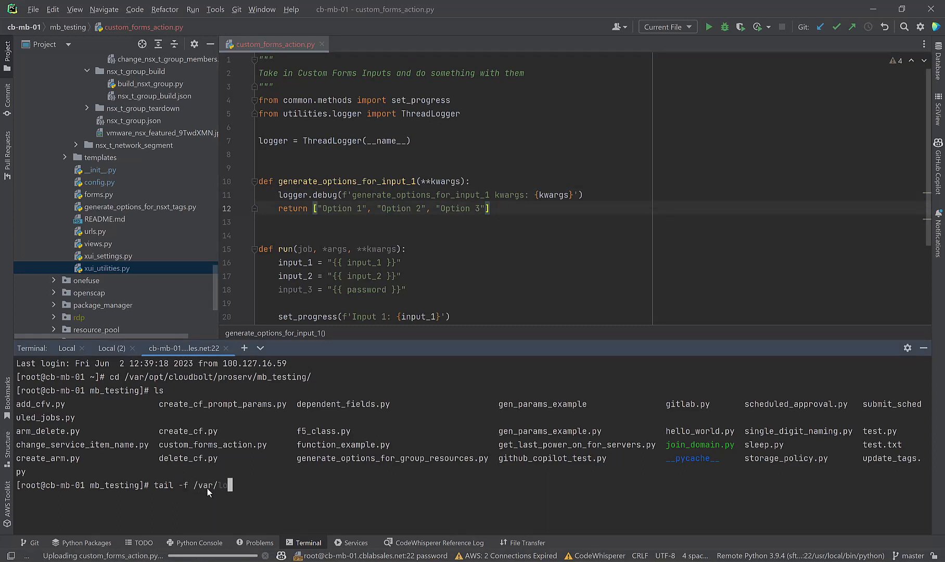
type("/log/cloudbolt/")
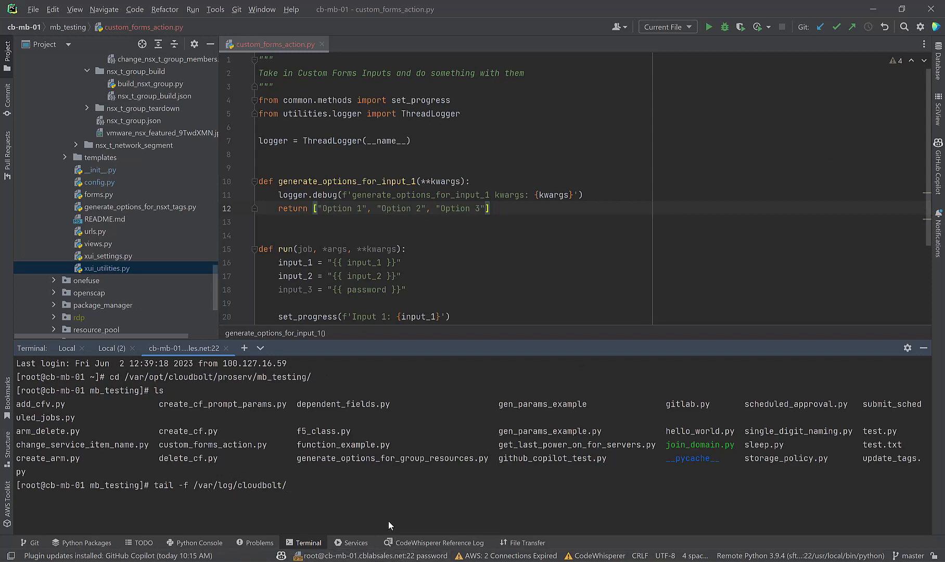
type("app")
key("Tab")
key("Return")
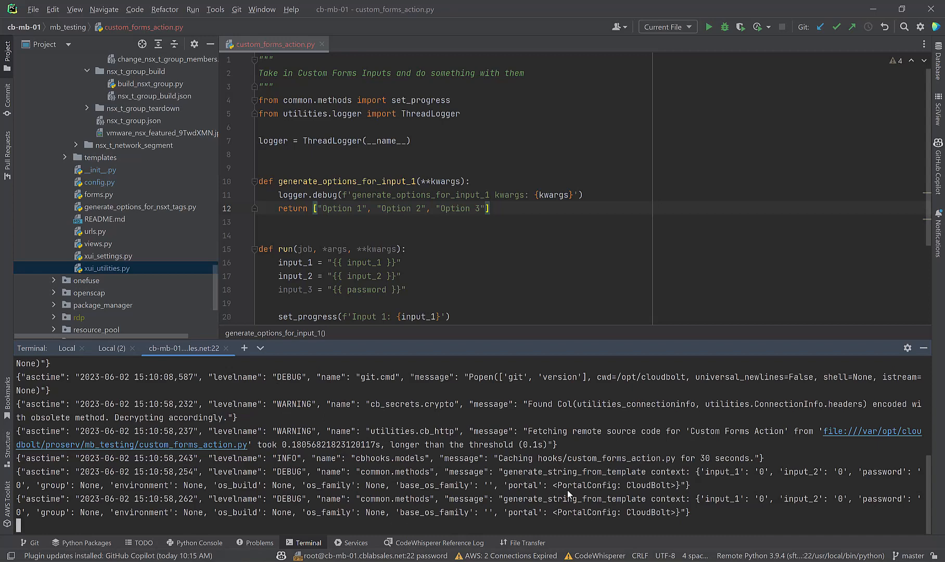
Step: Push the old log output off the terminal and bring the Blueprint Custom Forms window forward
key("Return")
key("Return")
key("Return")
key("Return")
key("Return")
key("Return")
key("Return")
key("Return")
key("Return")
key("Return")
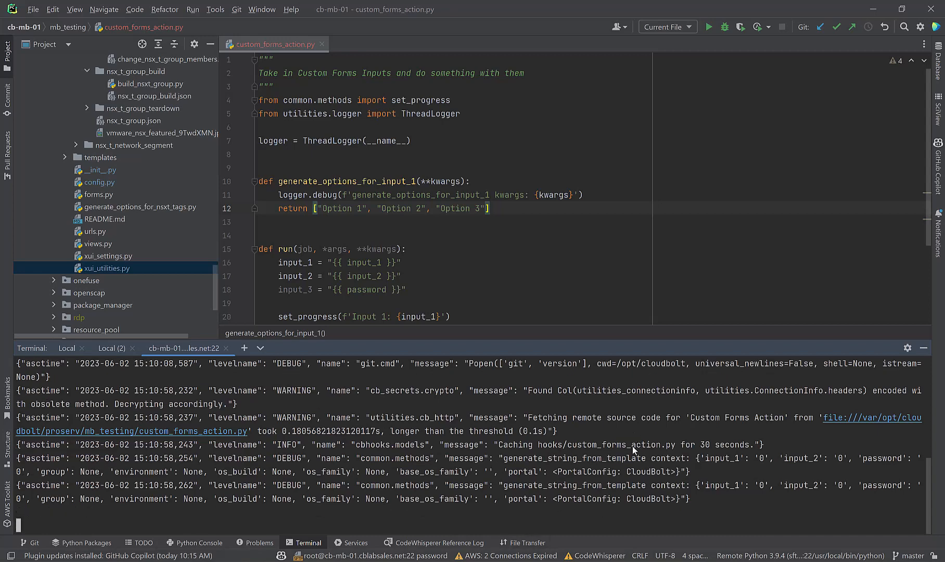
key("Return")
key("Return")
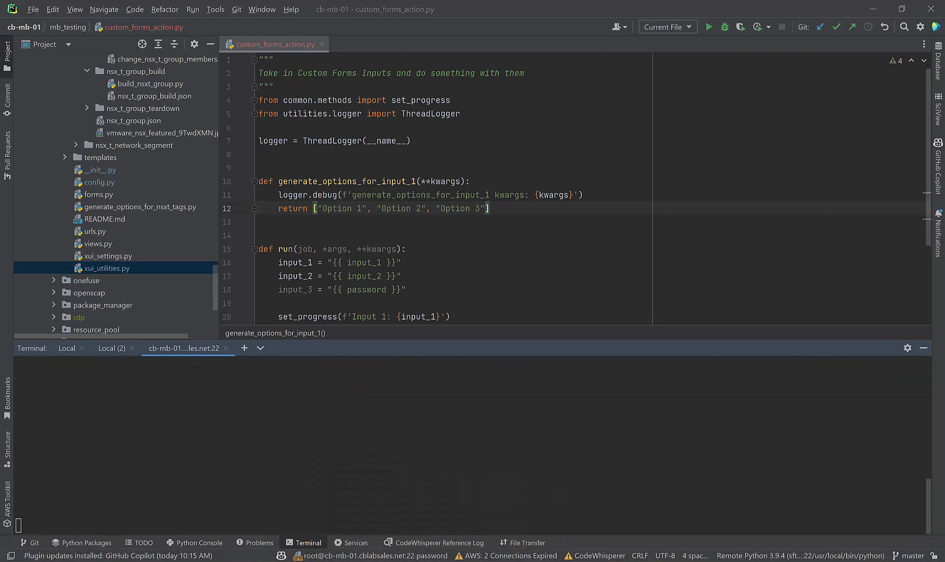
mouse_move(433, 561)
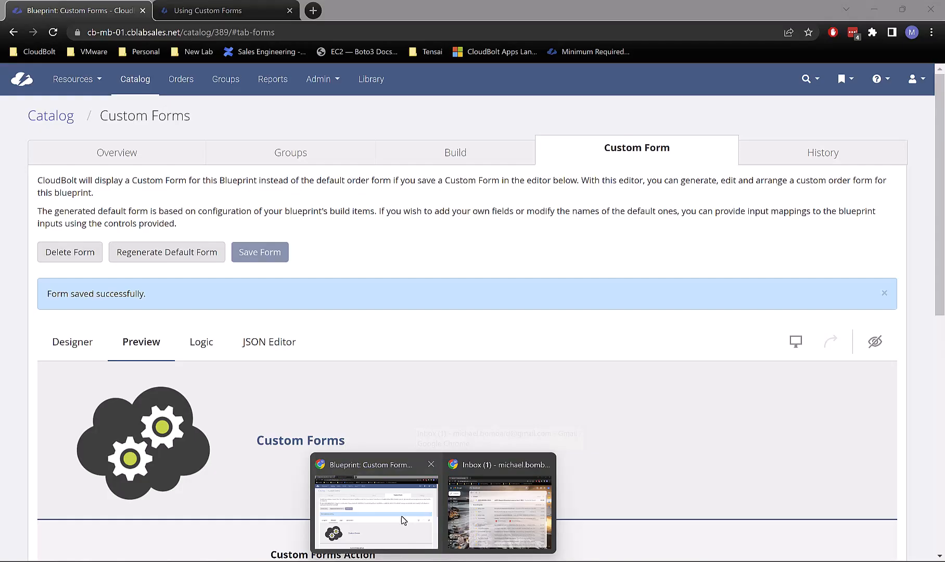
left_click(400, 515)
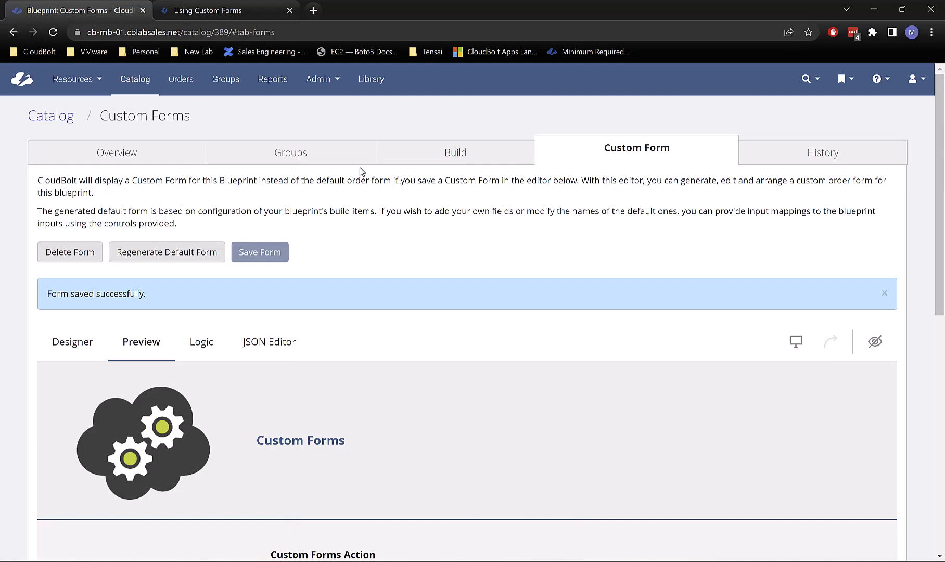
scroll(369, 261, "down", 4)
scroll(334, 181, "up", 4)
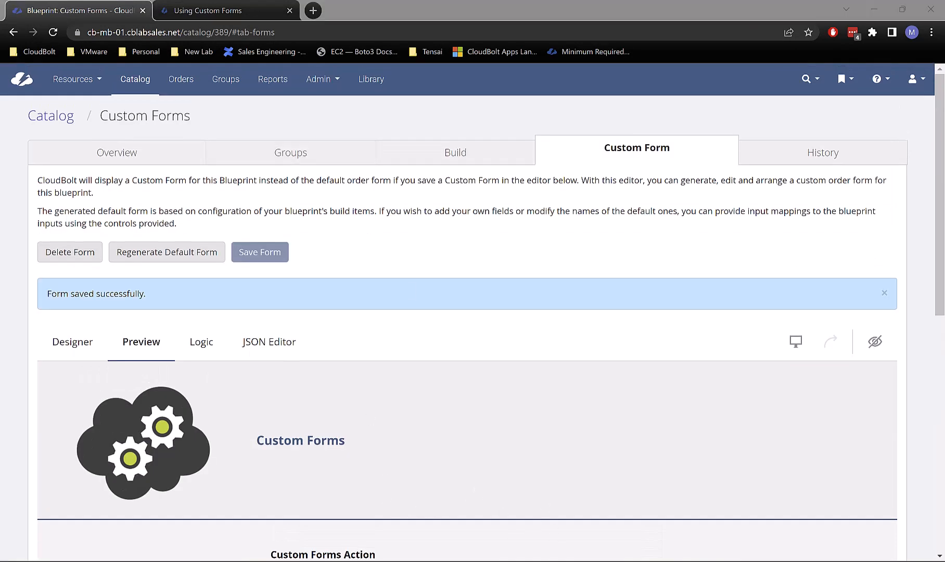
key("alt+Tab")
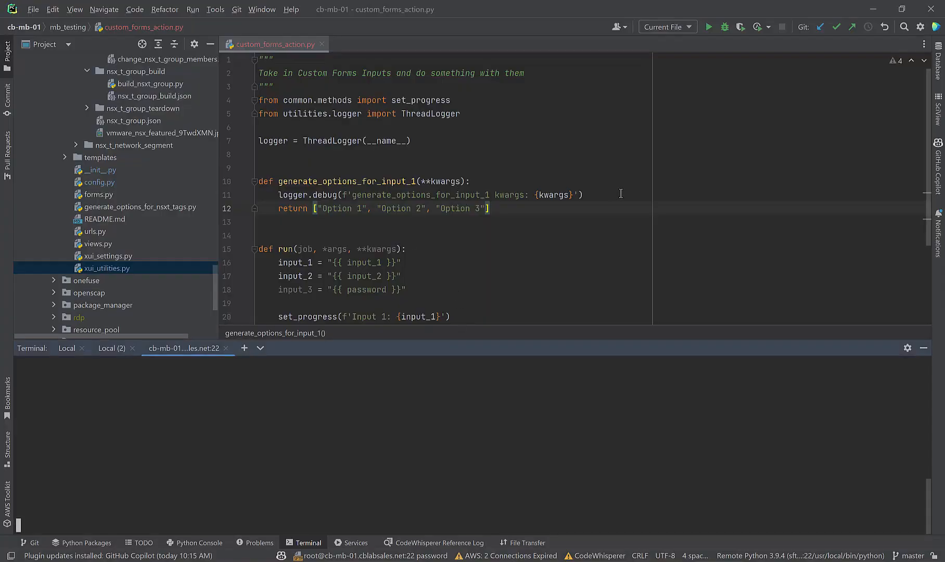
left_click(431, 561)
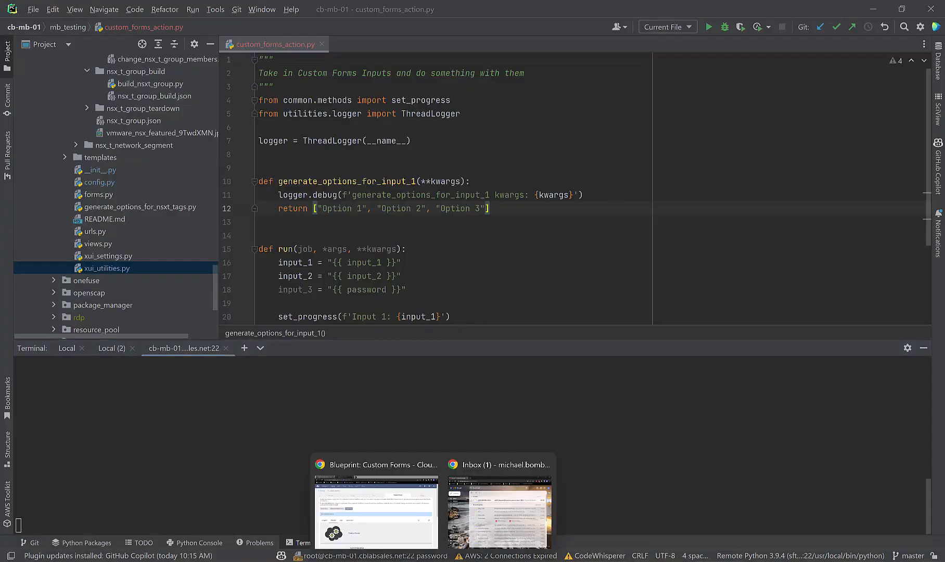
left_click(504, 496)
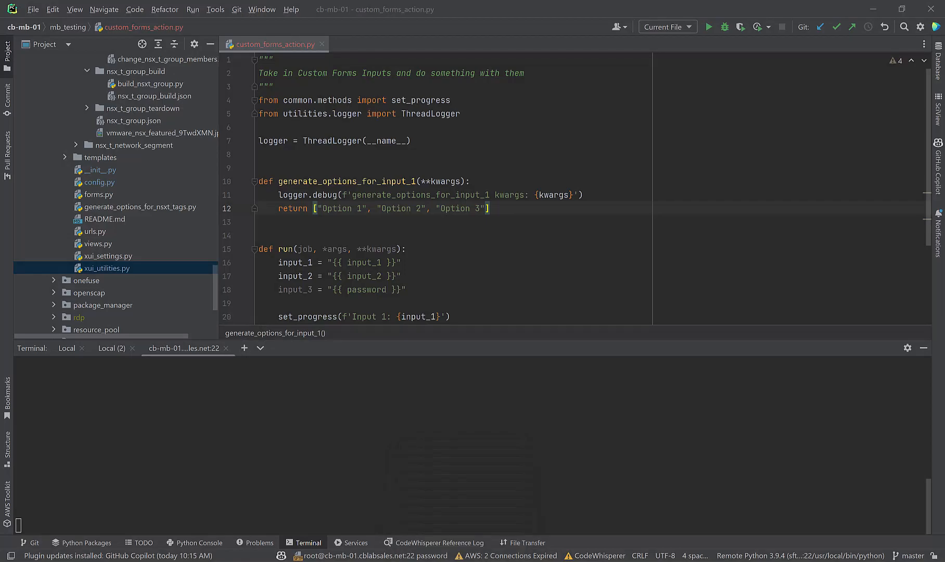
mouse_move(434, 560)
left_click(371, 507)
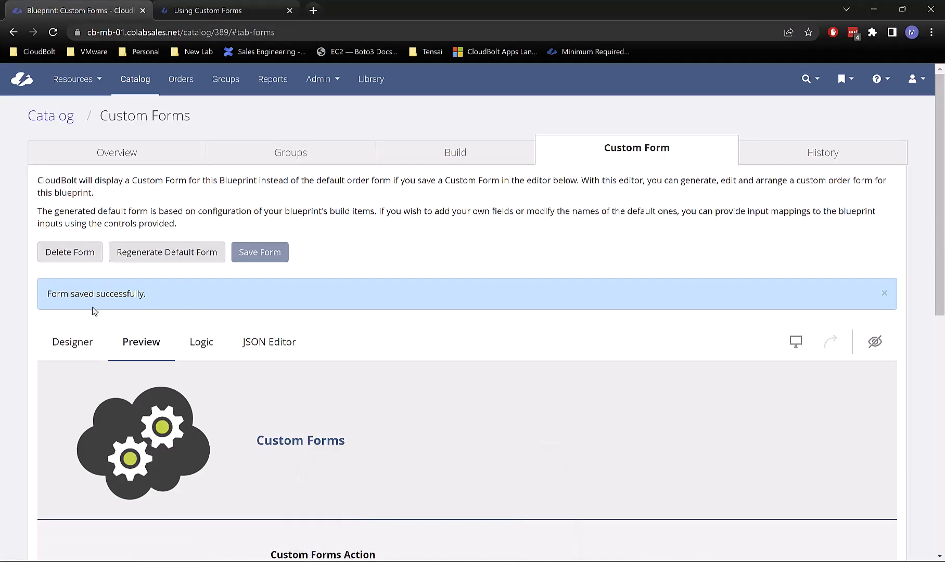
Step: Preview the form with group IT, check Input 1's choices, then return to PyCharm
left_click(139, 347)
scroll(335, 295, "down", 5)
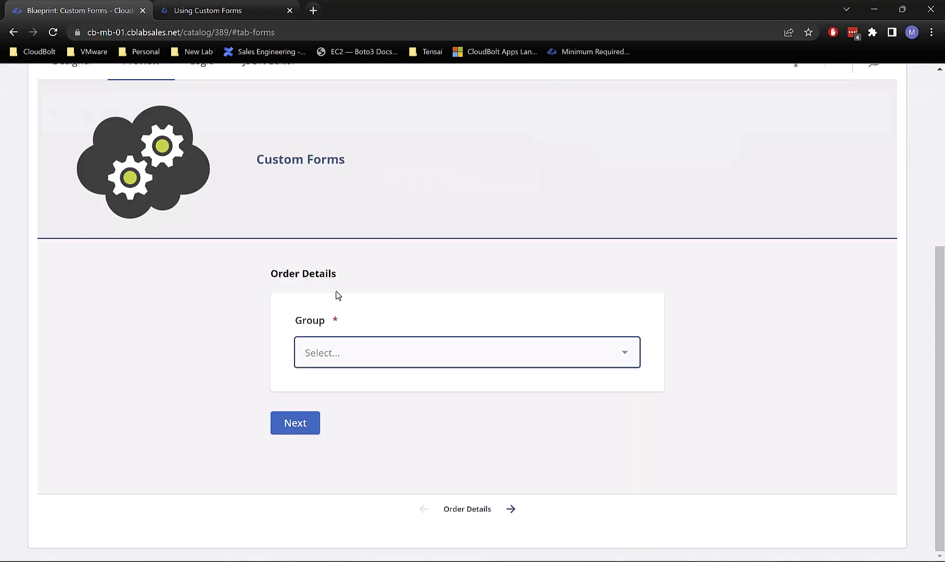
left_click(339, 352)
left_click(347, 211)
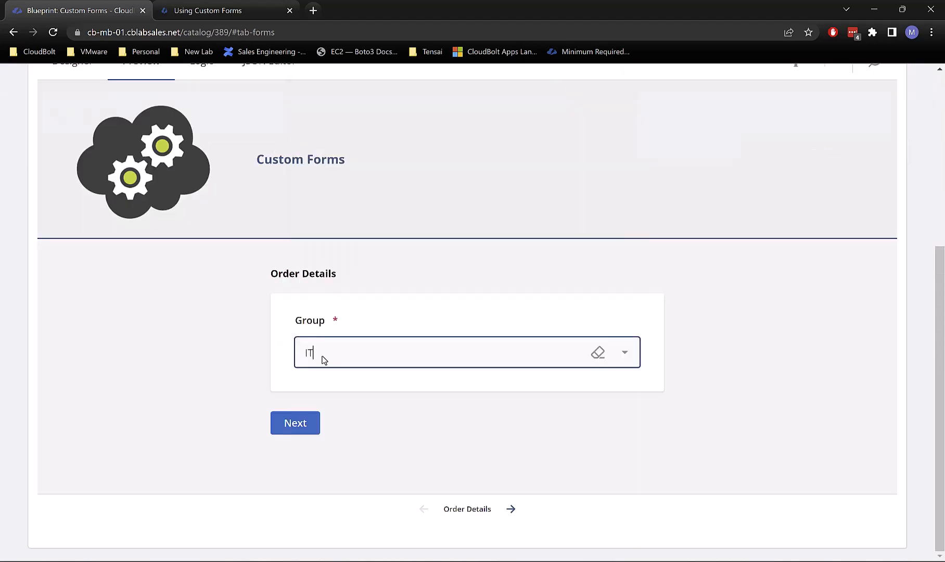
left_click(312, 423)
left_click(338, 350)
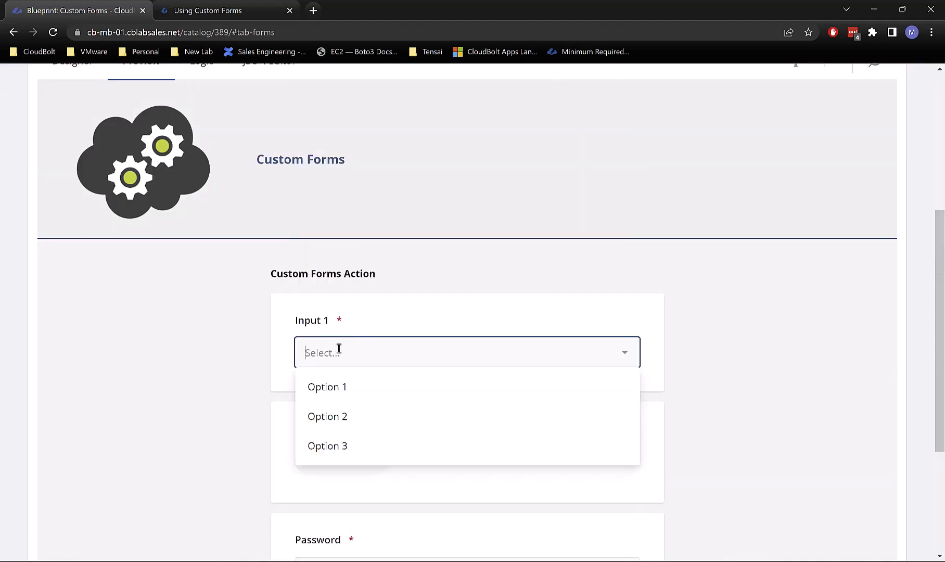
left_click(209, 364)
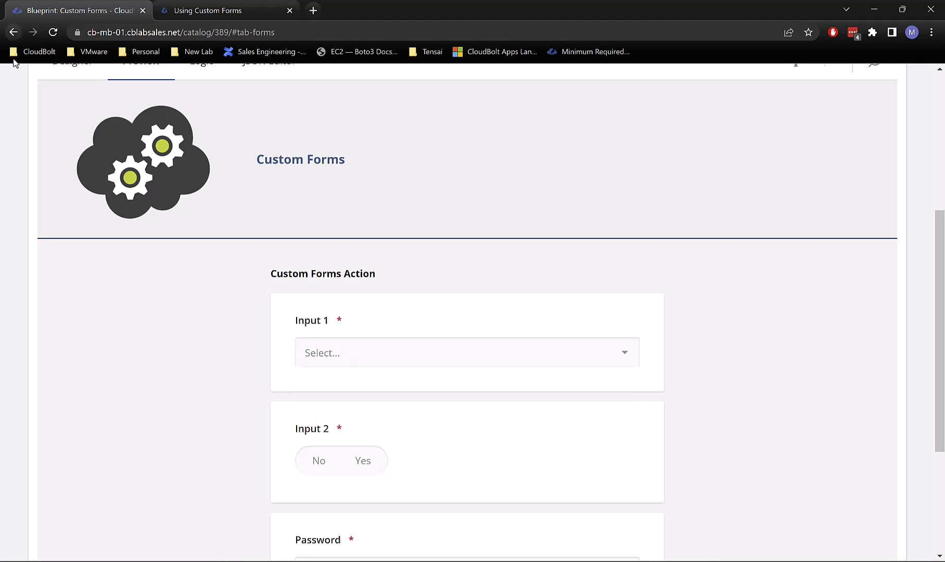
left_click(364, 561)
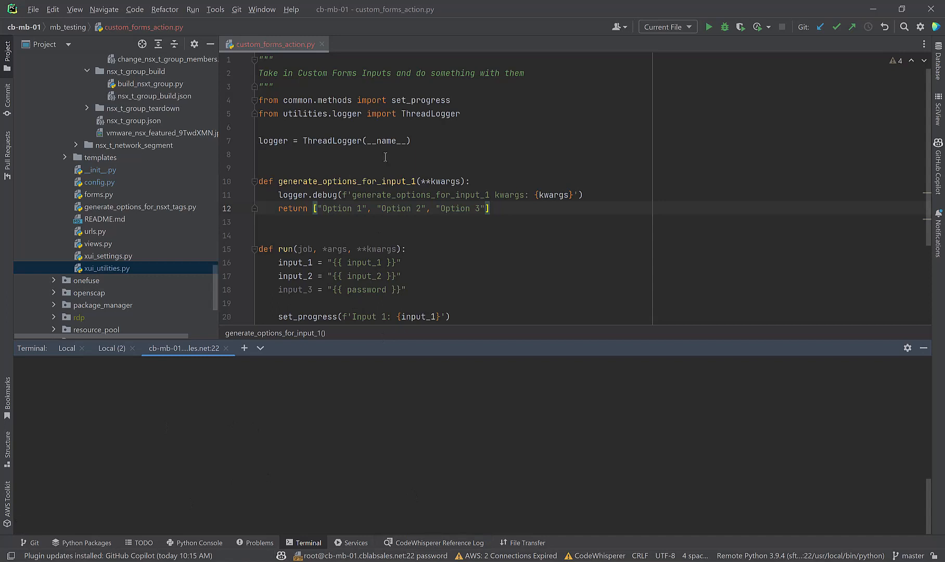
Step: Save all files to upload the code, then reload the blueprint page in the browser
left_click(34, 9)
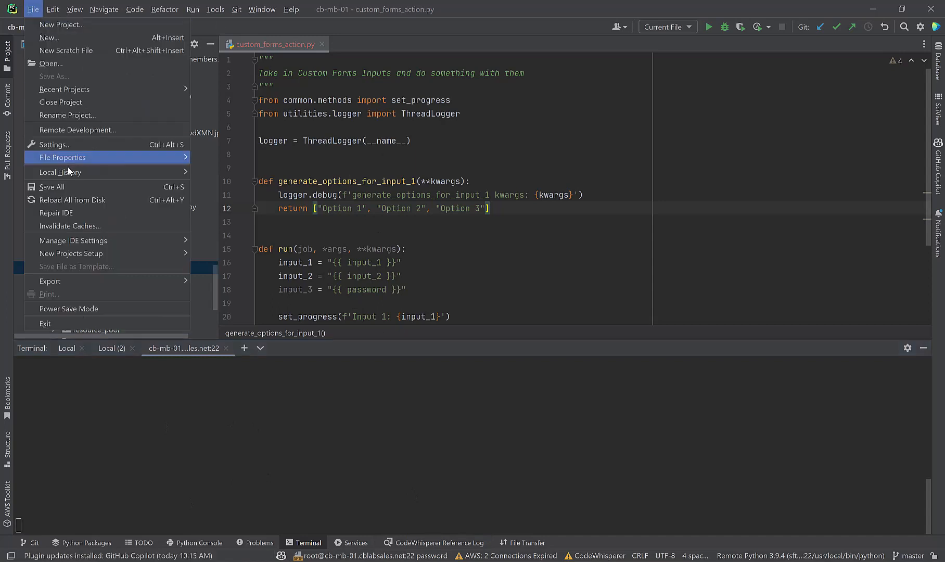
left_click(67, 195)
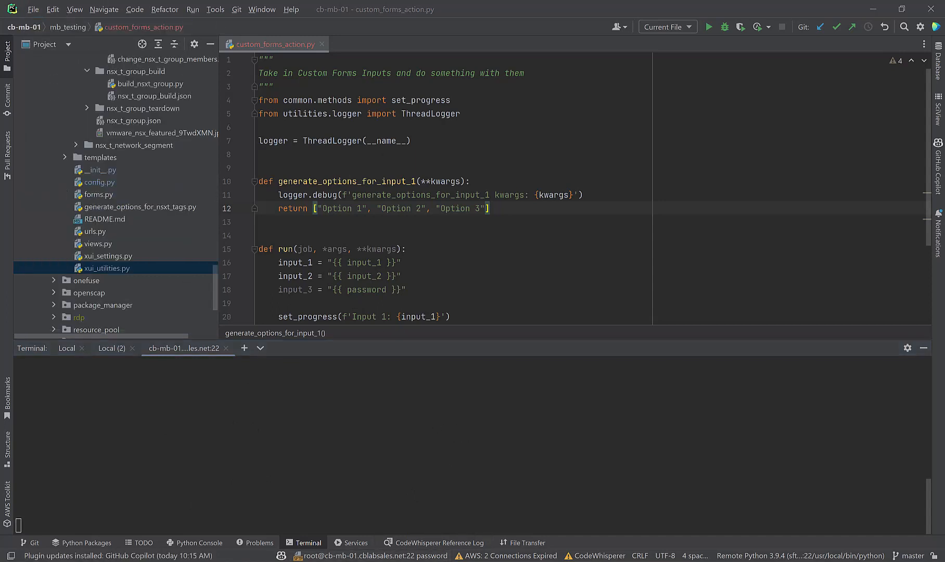
mouse_move(445, 559)
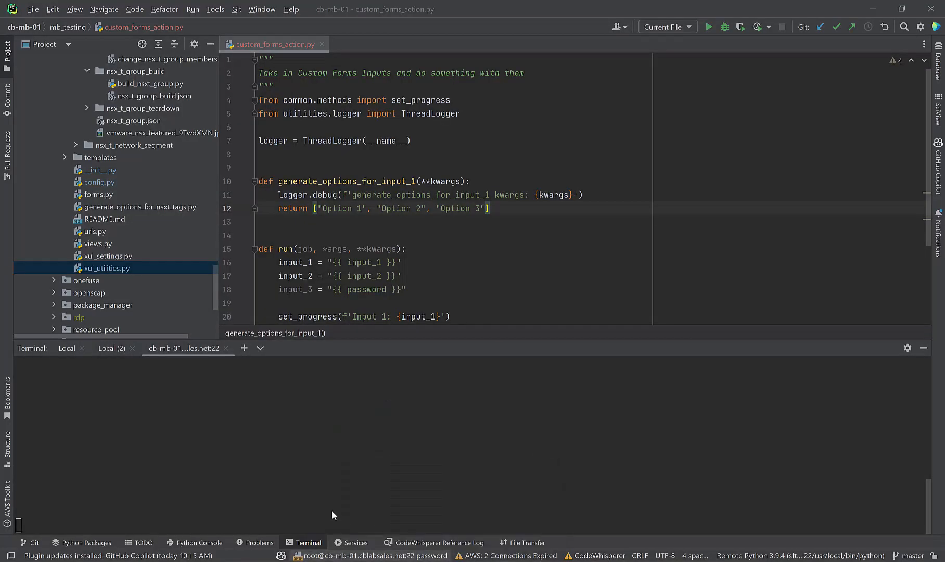
left_click(364, 510)
scroll(313, 169, "up", 5)
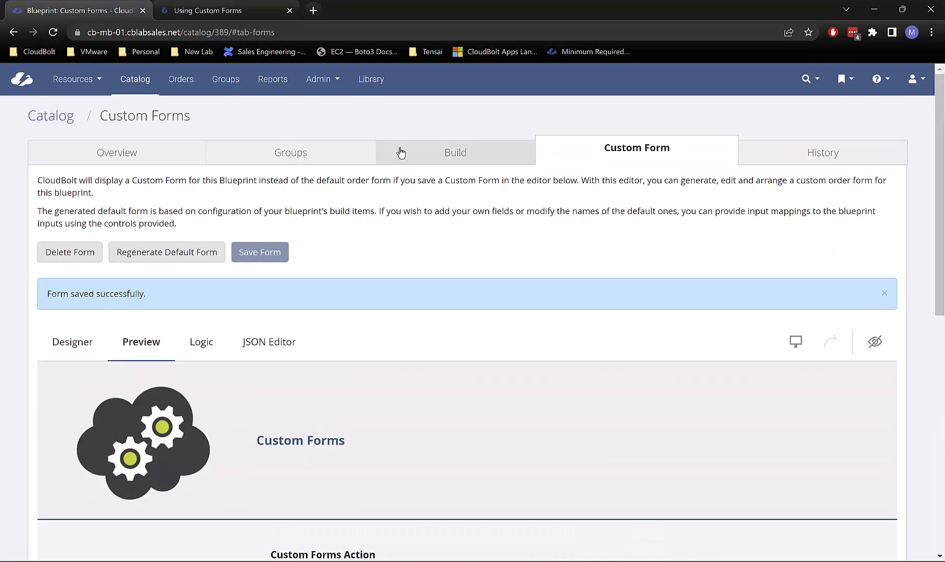
left_click(427, 145)
scroll(367, 352, "down", 3)
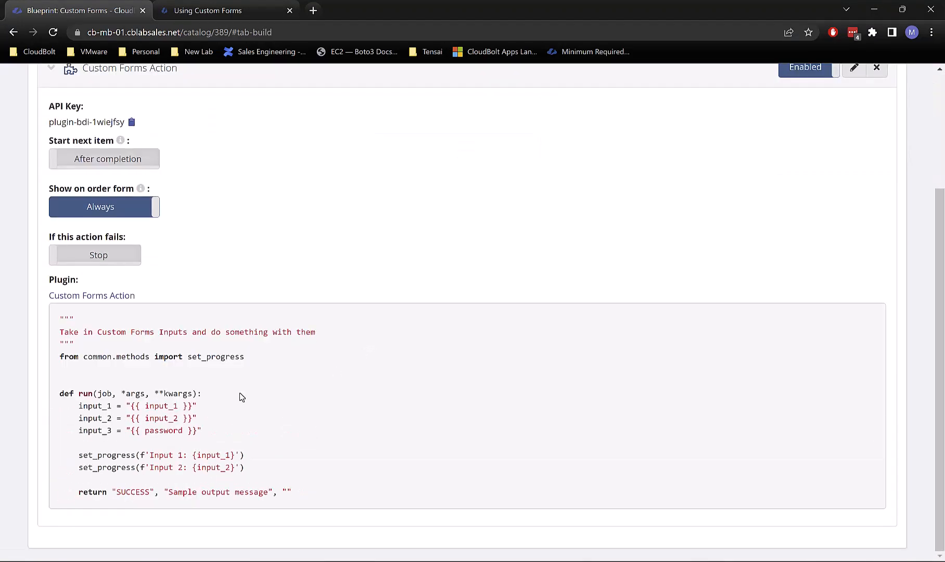
left_click(53, 32)
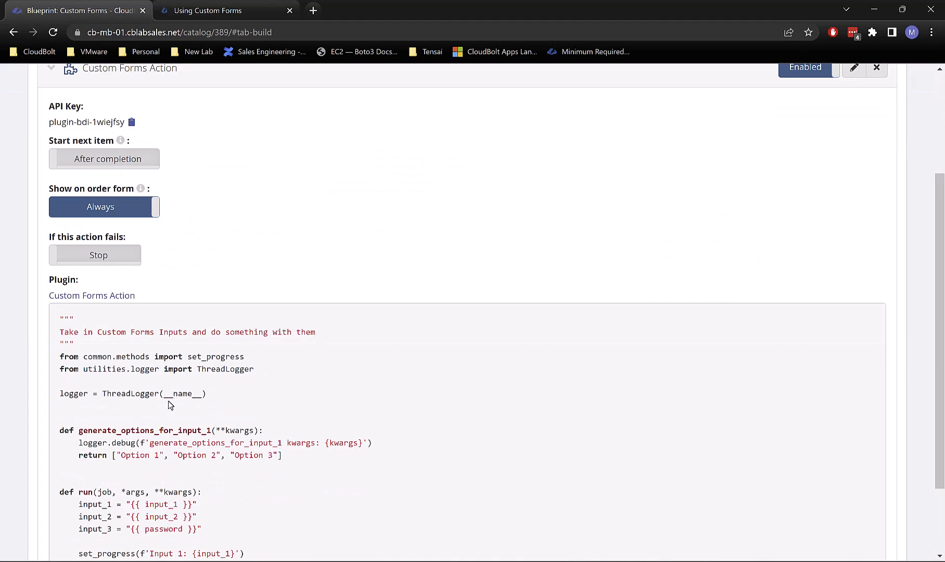
Step: Preview the custom form with group IT, list Input 1's choices, then check PyCharm's log
scroll(154, 142, "up", 3)
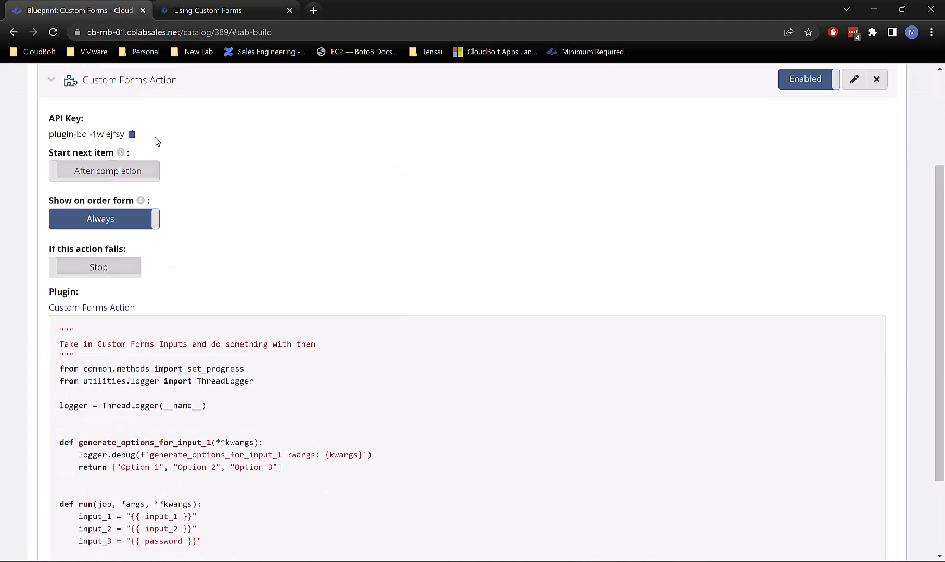
left_click(592, 160)
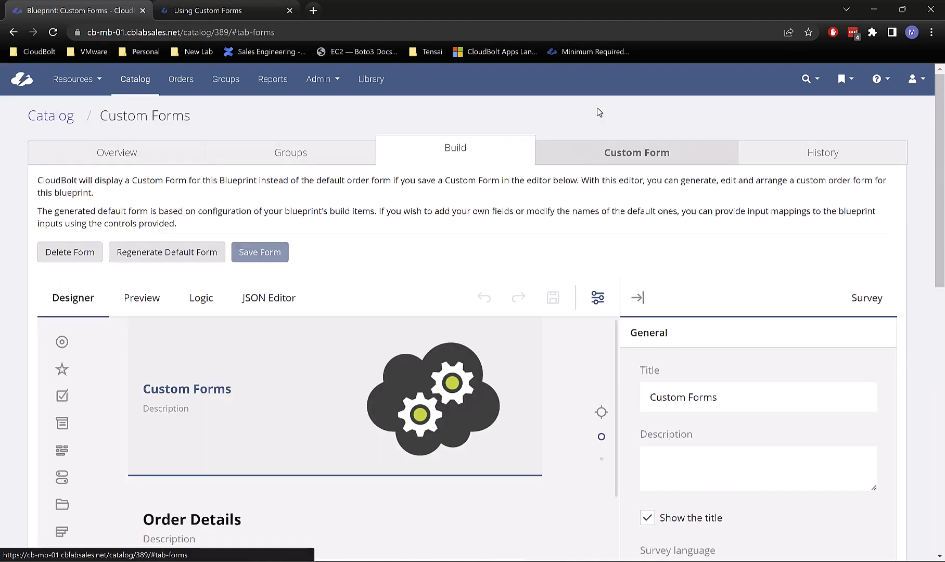
left_click(142, 301)
left_click(340, 354)
left_click(331, 201)
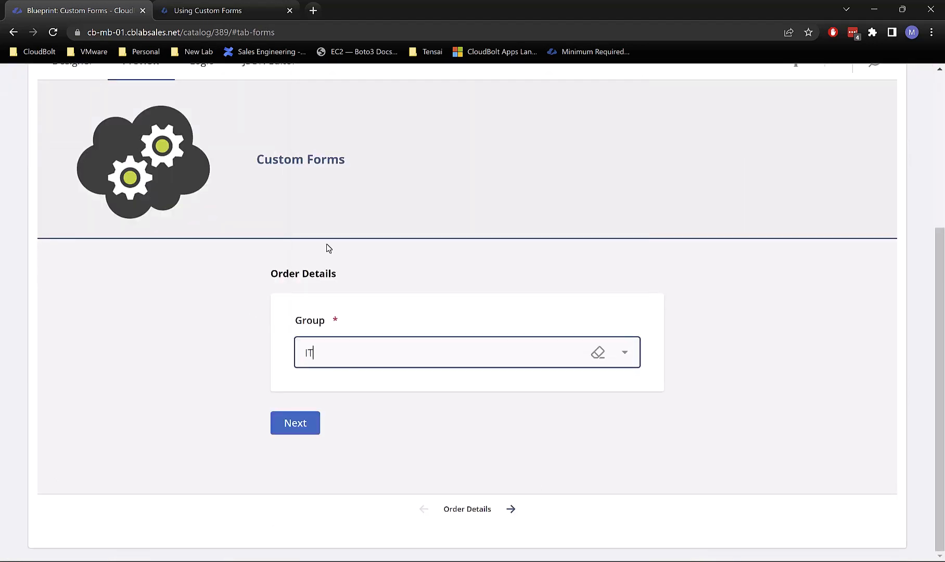
left_click(295, 422)
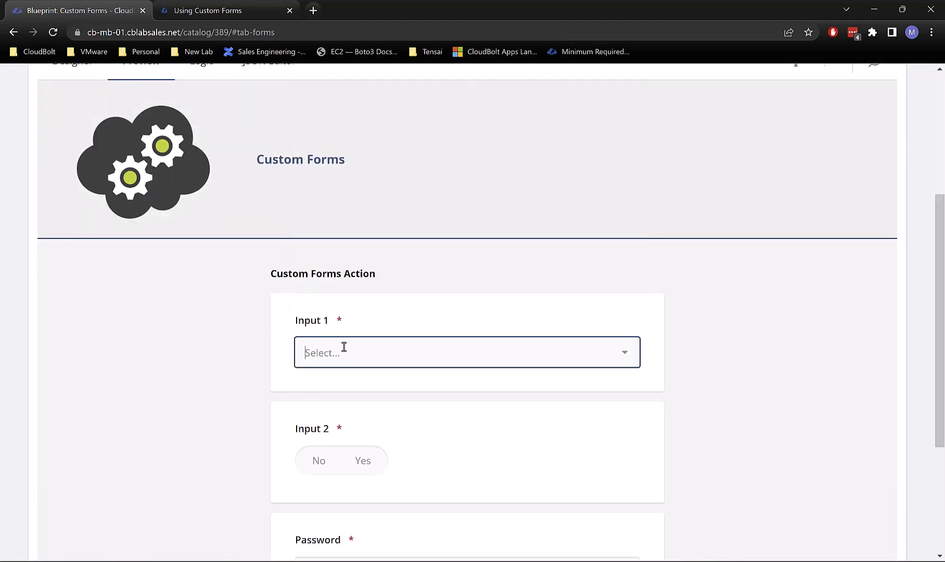
left_click(376, 353)
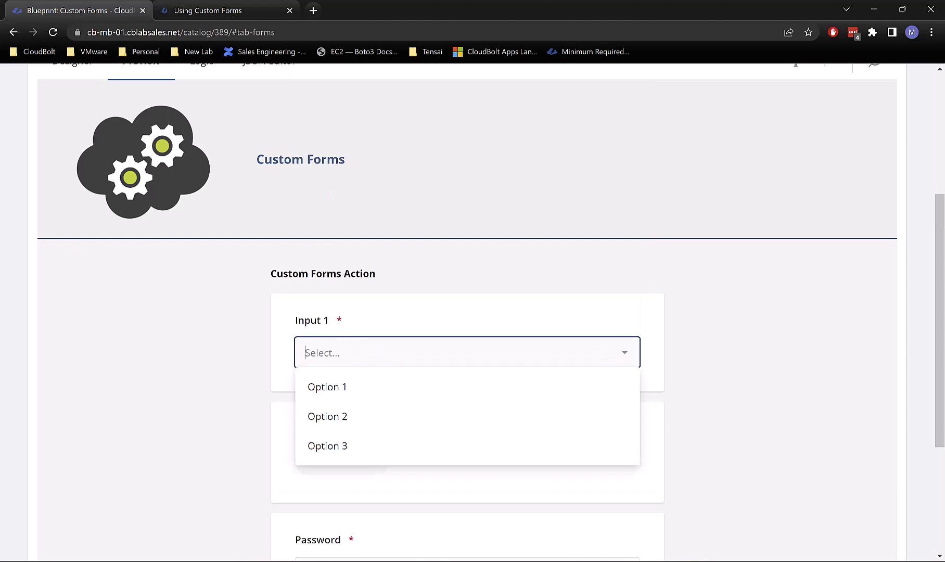
key("alt+Tab")
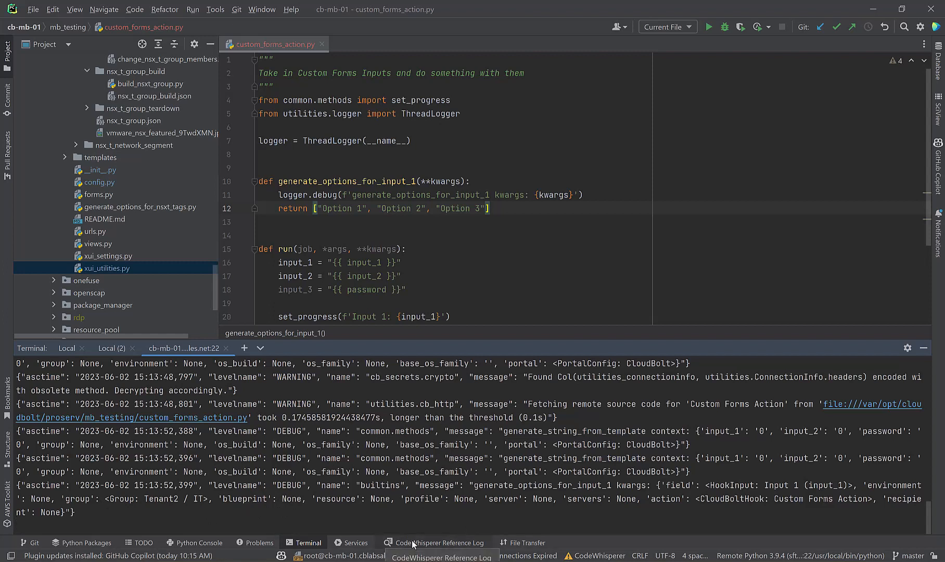
Step: Return to the Designer, select Input 1 and expand its RESTful service choice settings
mouse_move(434, 561)
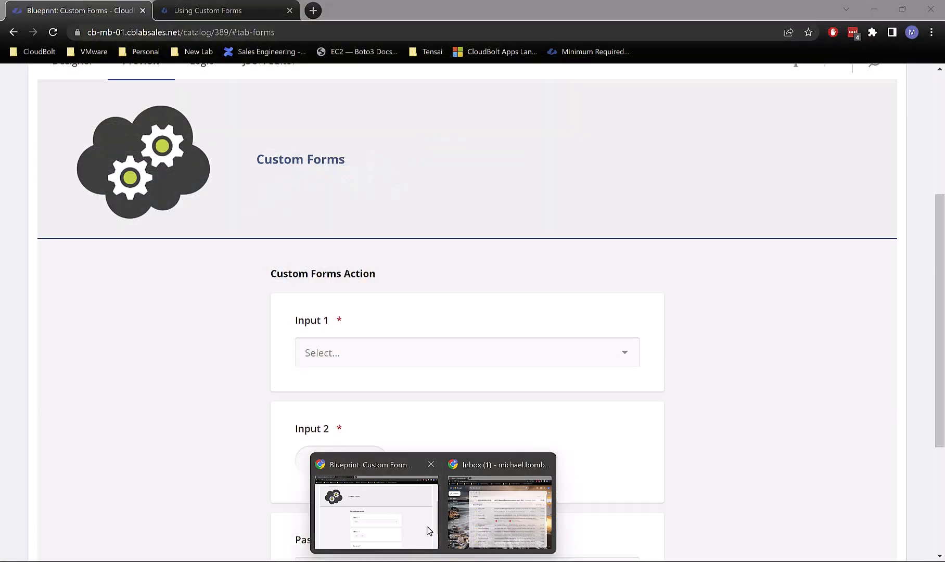
left_click(428, 530)
scroll(158, 179, "up", 3)
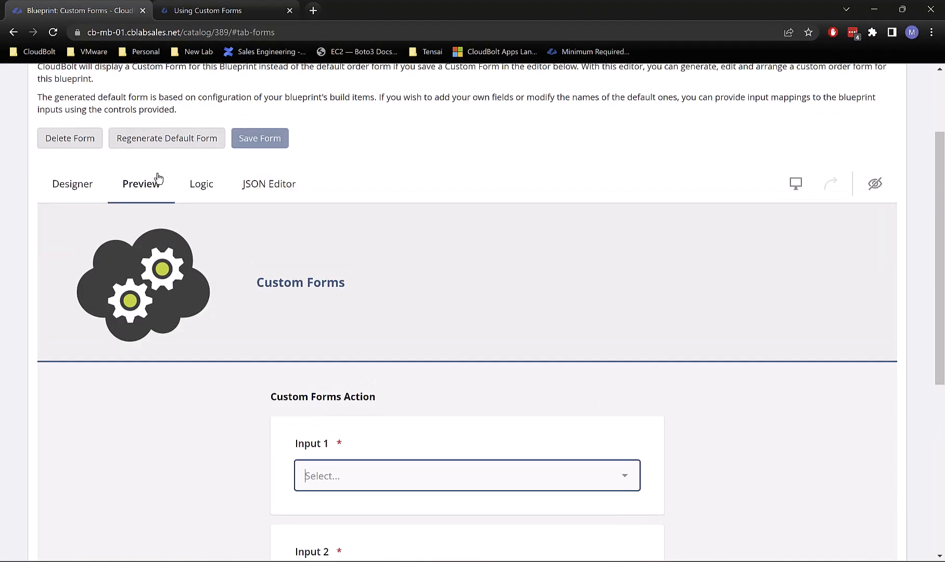
left_click(70, 194)
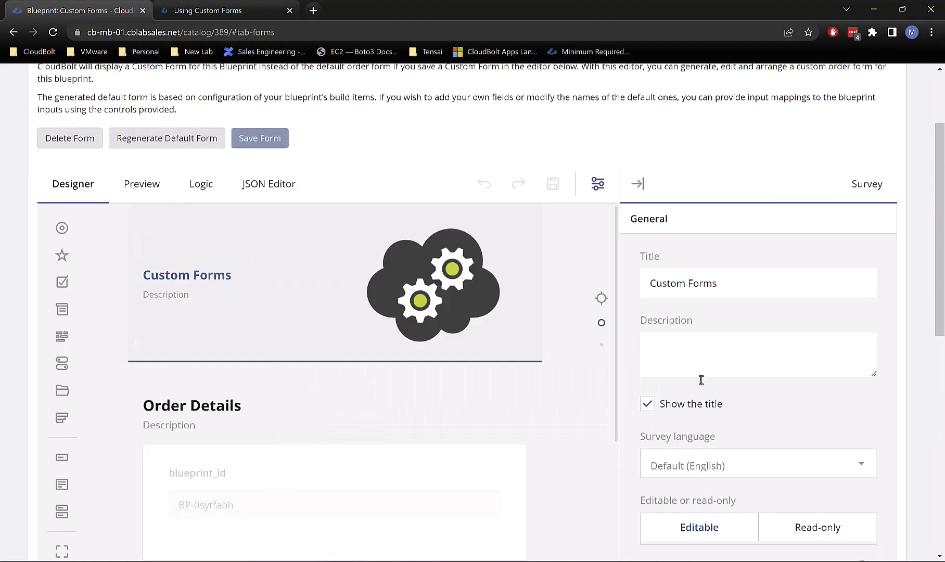
scroll(763, 429, "down", 10)
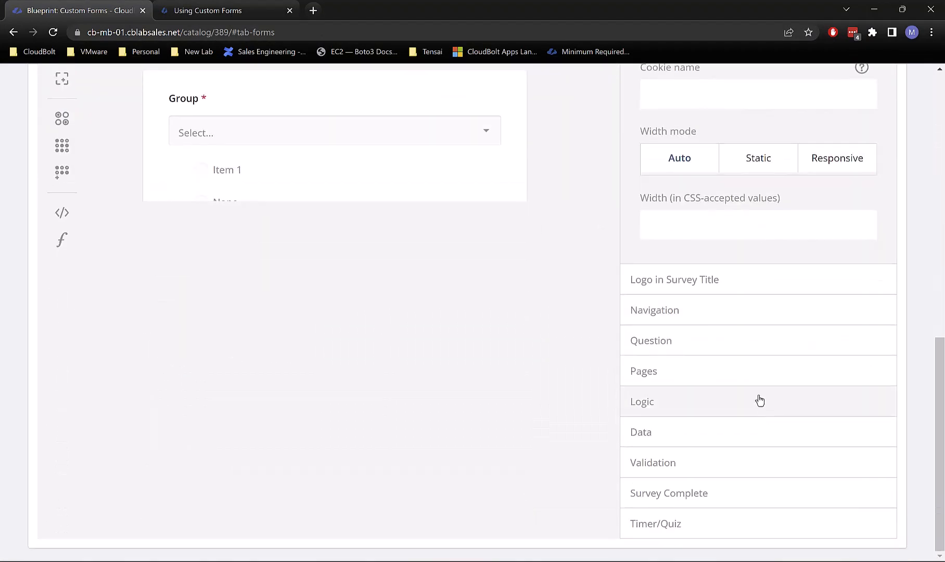
scroll(755, 349, "up", 4)
scroll(560, 367, "up", 4)
scroll(422, 369, "down", 1)
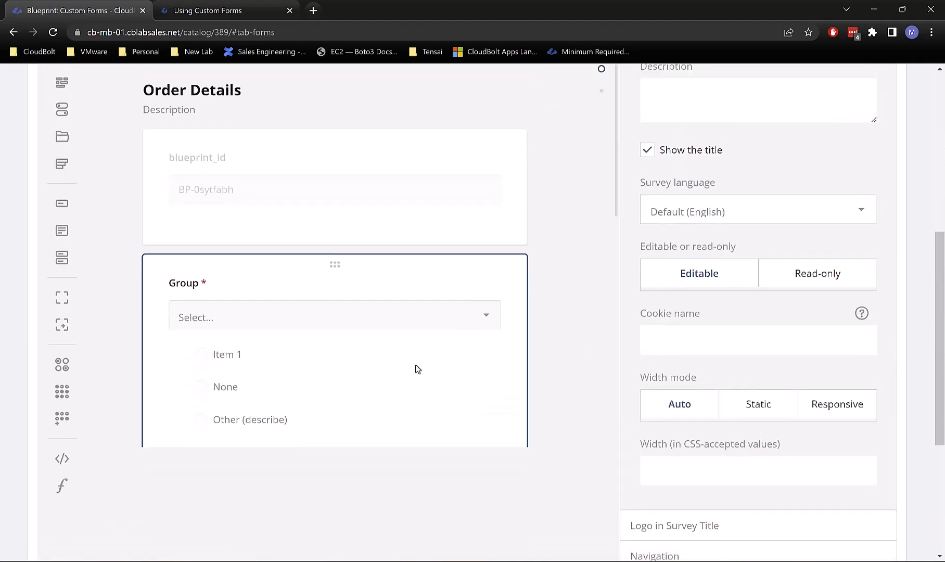
scroll(366, 365, "down", 5)
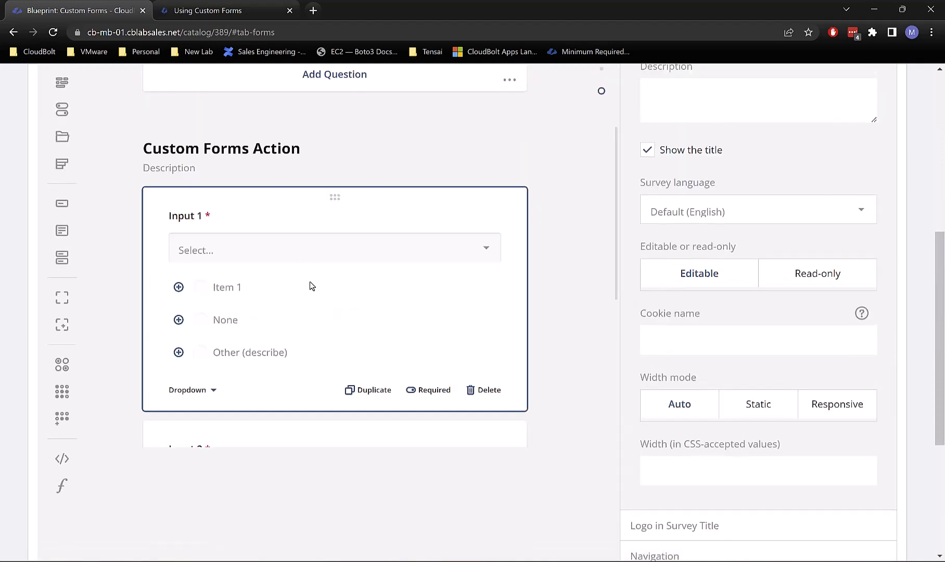
left_click(355, 319)
scroll(669, 396, "down", 4)
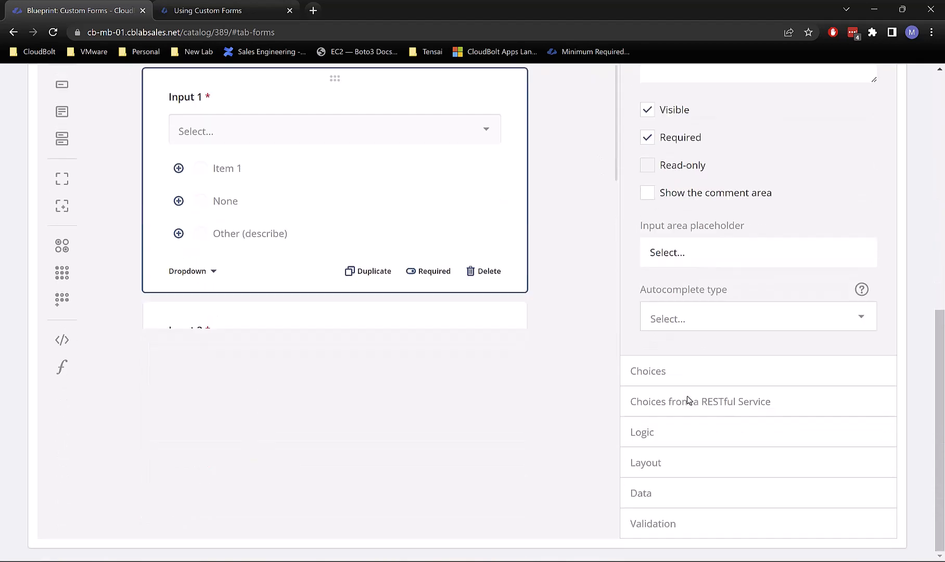
left_click(686, 409)
Step: Append &blueprint={ to the end of Input 1's Service URL
left_click(782, 476)
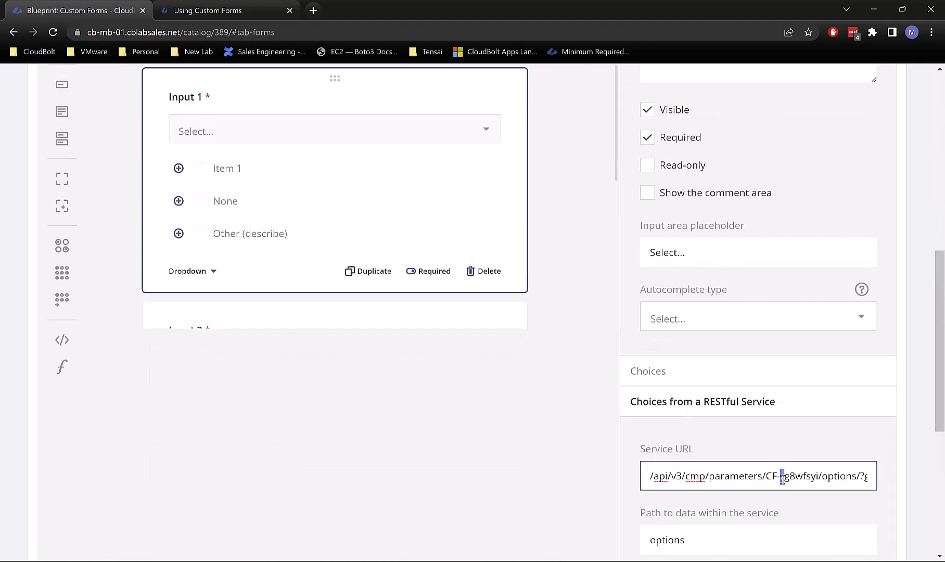
key("End")
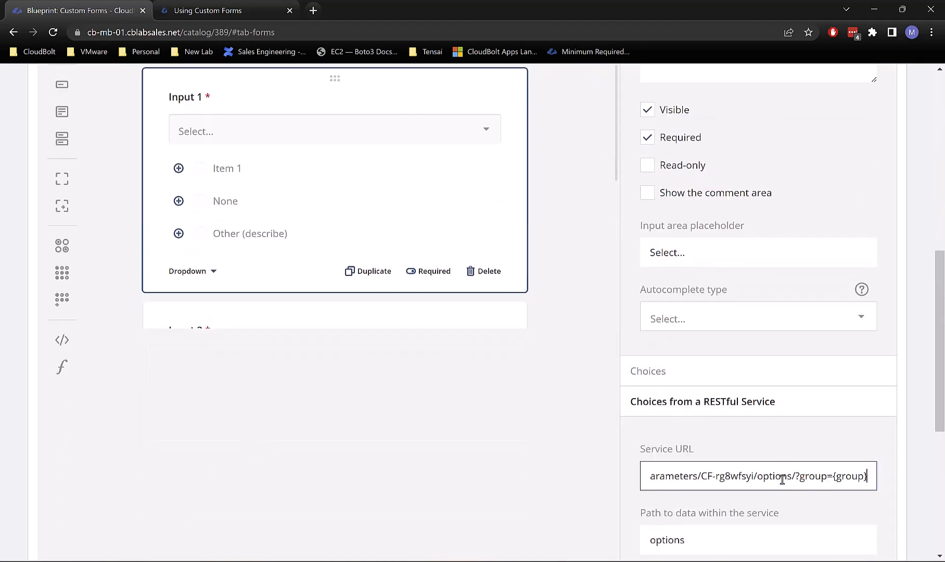
type("&")
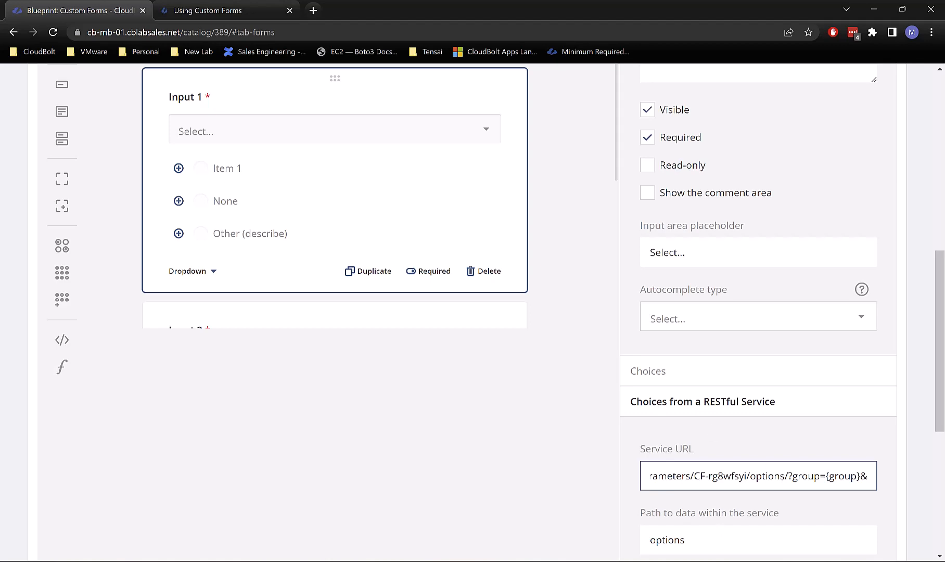
key("alt+Tab")
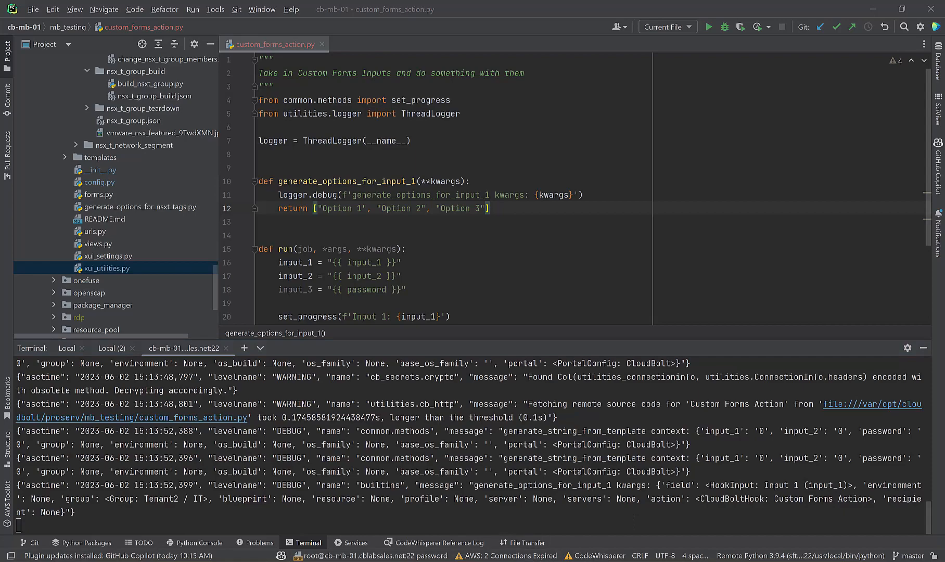
mouse_move(433, 560)
left_click(490, 507)
left_click(375, 512)
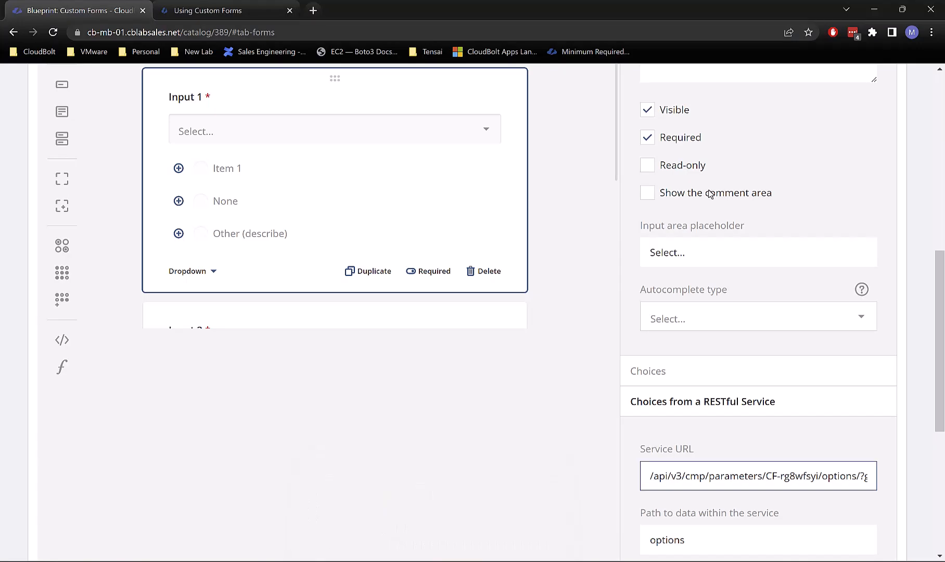
key("End")
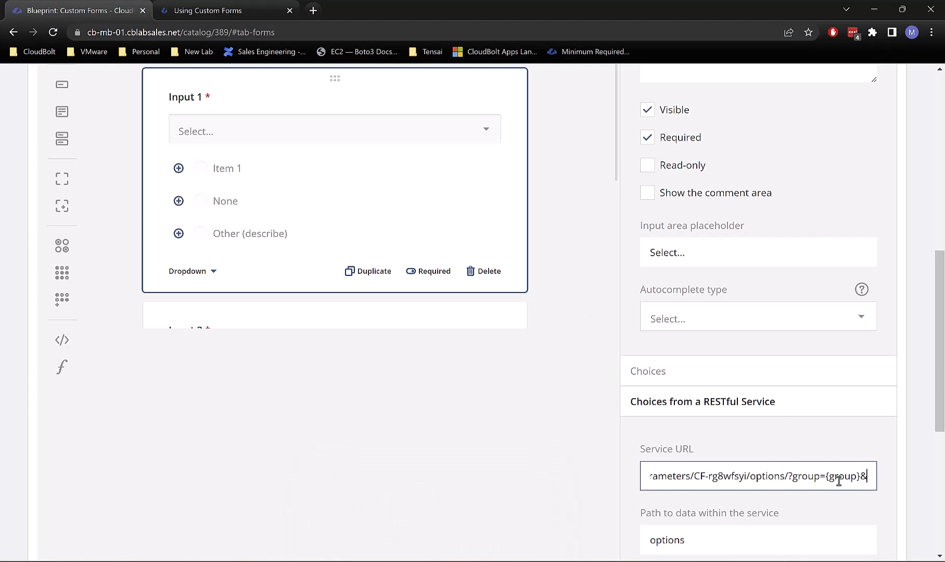
type("blueprint")
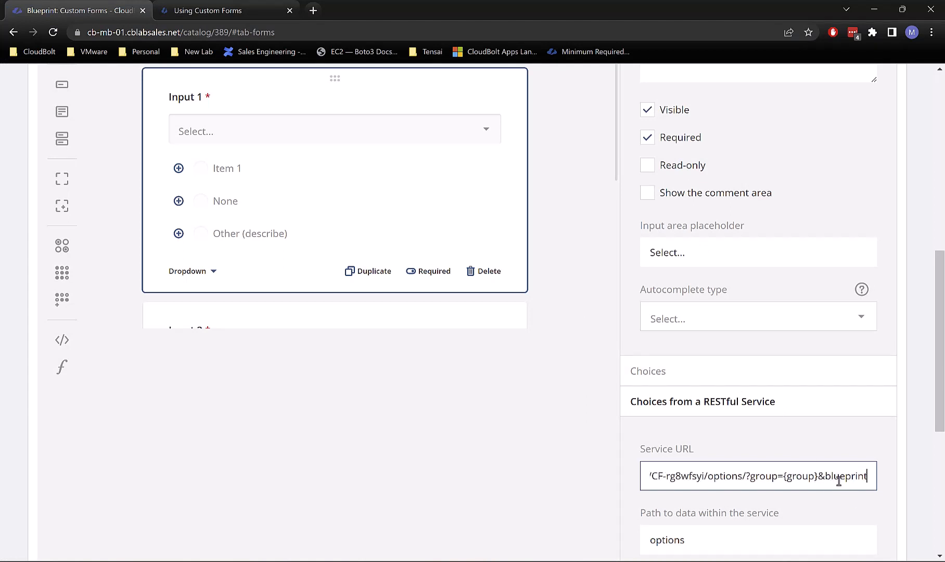
type("={")
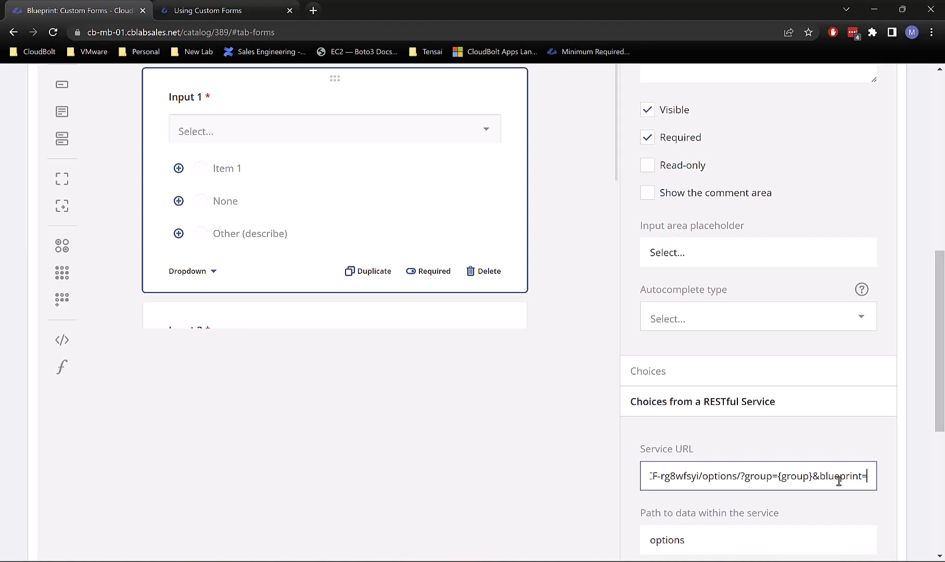
Step: Inspect the blueprint_id question's properties, then reselect Input 1
scroll(404, 412, "up", 6)
scroll(402, 407, "up", 10)
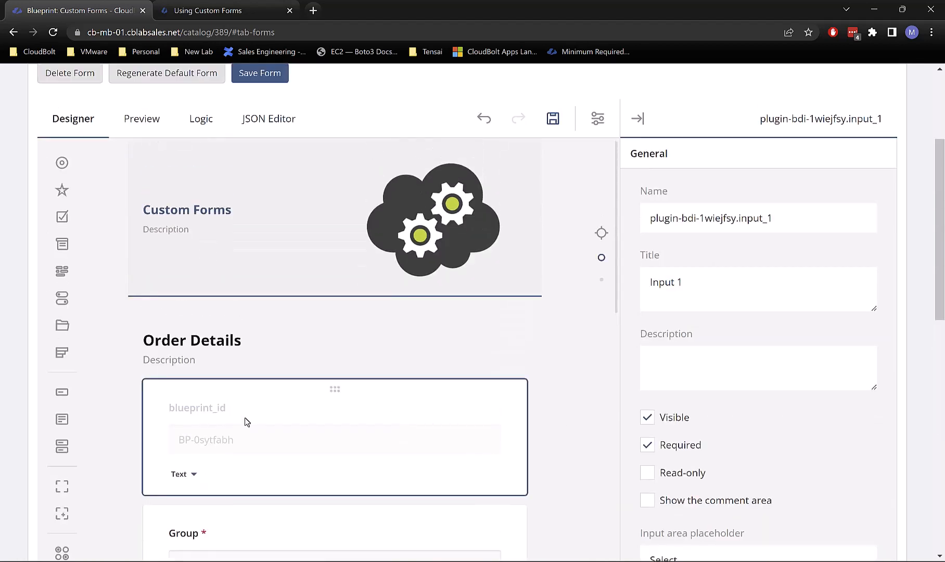
scroll(336, 399, "down", 5)
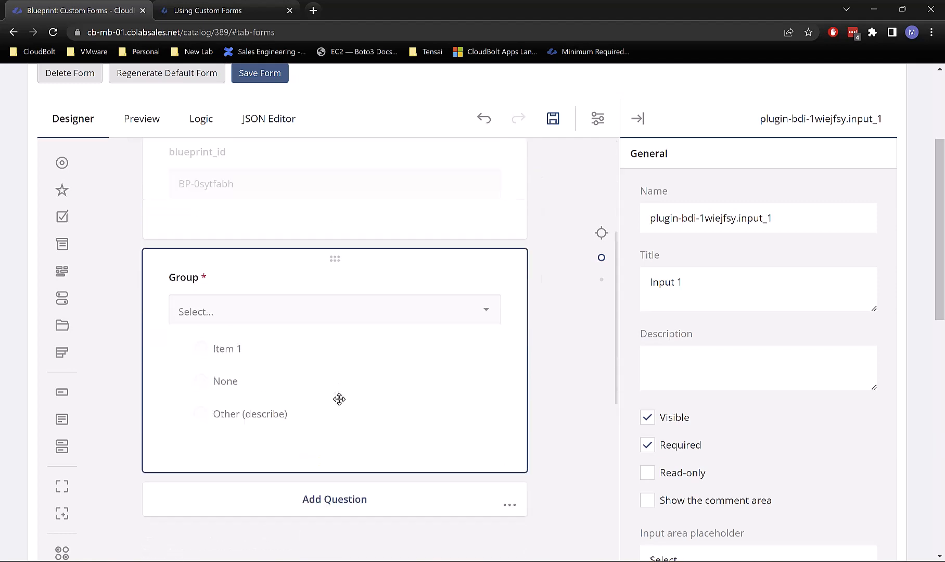
scroll(337, 398, "up", 3)
left_click(413, 290)
scroll(671, 259, "up", 2)
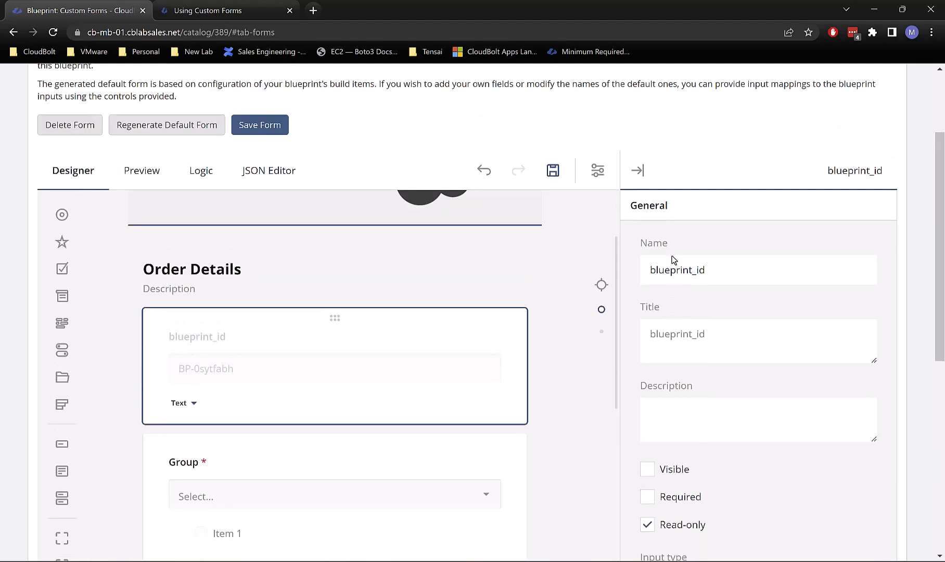
scroll(724, 397, "down", 9)
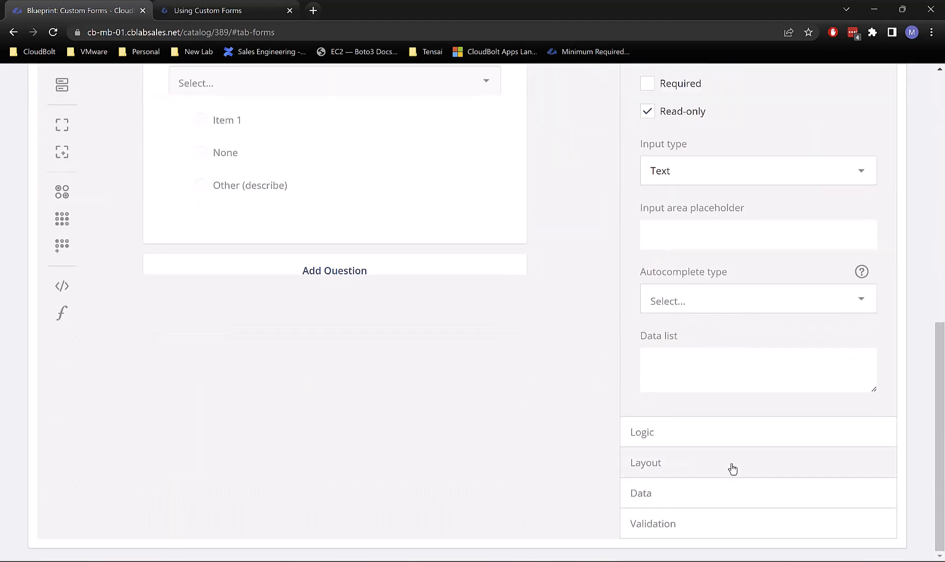
scroll(454, 223, "down", 6)
left_click(352, 230)
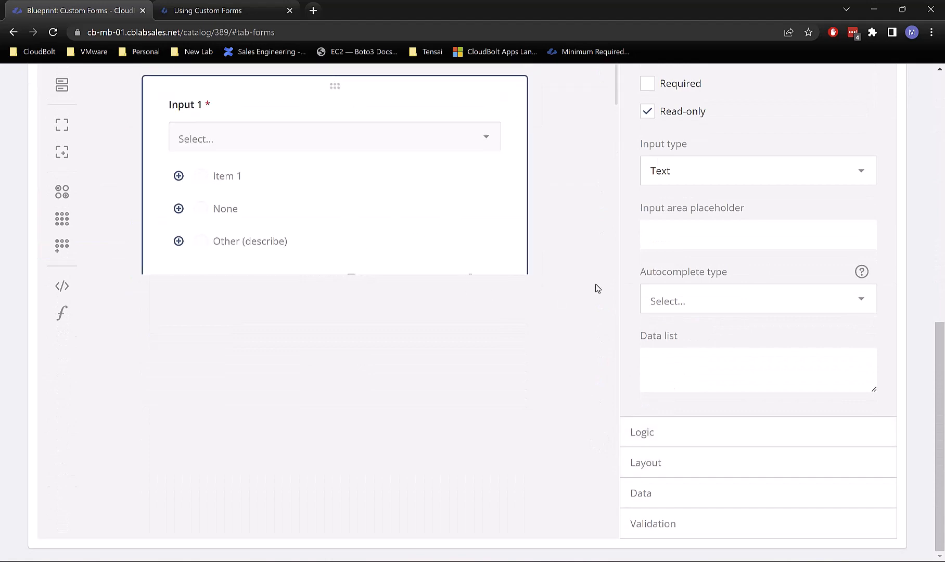
scroll(781, 434, "up", 5)
scroll(778, 433, "down", 1)
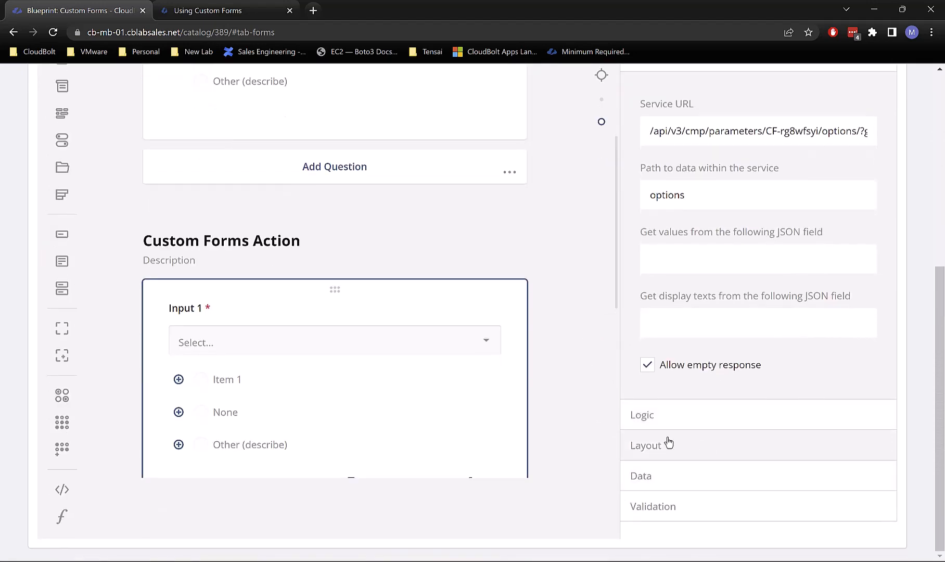
scroll(572, 390, "up", 4)
scroll(480, 335, "up", 10)
Step: In the JSON Editor, paste blueprint_id from line 12 into line 41's blueprint={} braces
left_click(270, 268)
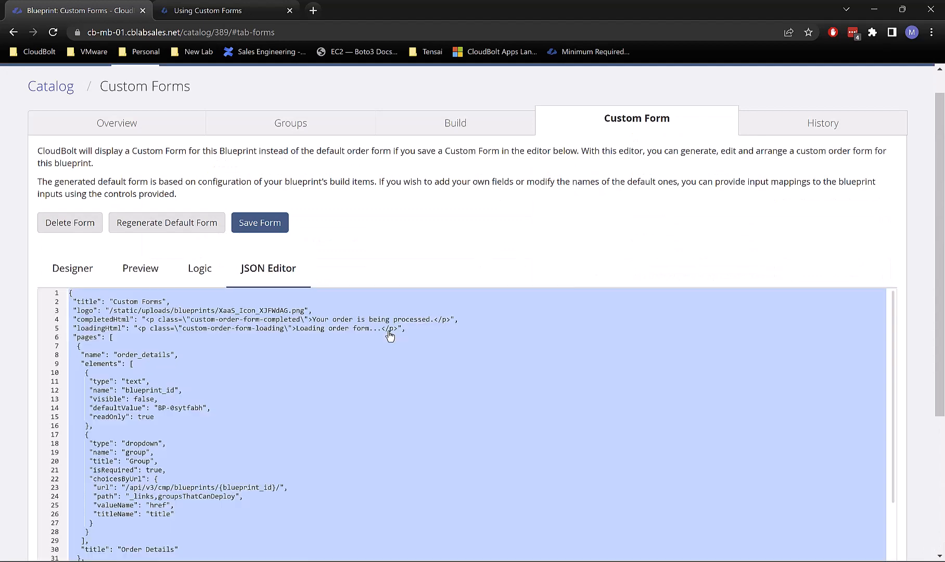
scroll(461, 382, "down", 10)
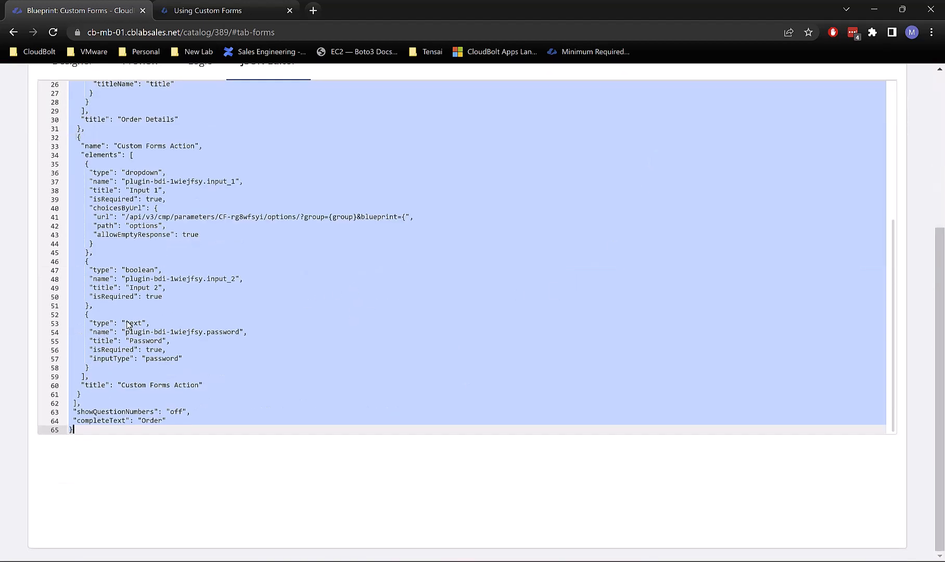
scroll(154, 302, "up", 2)
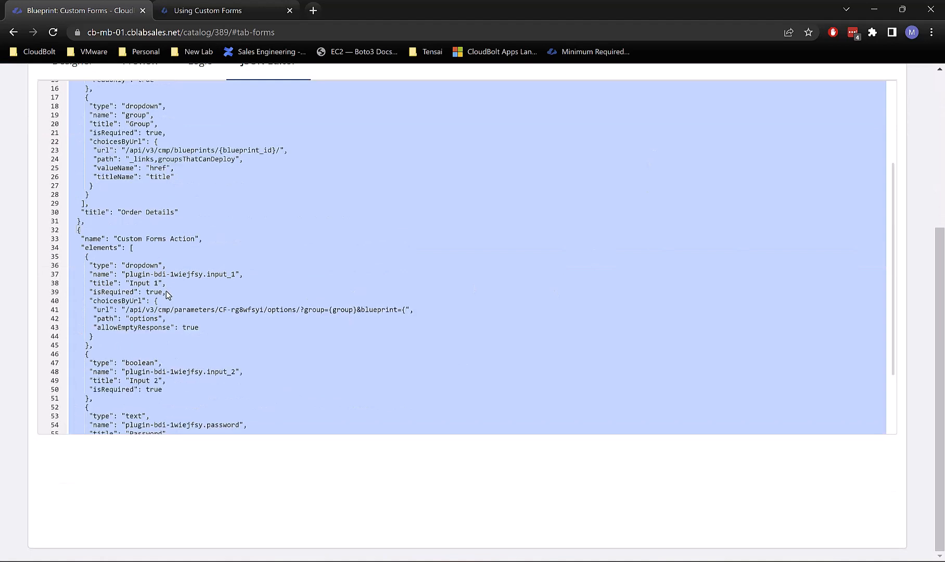
left_click(406, 309)
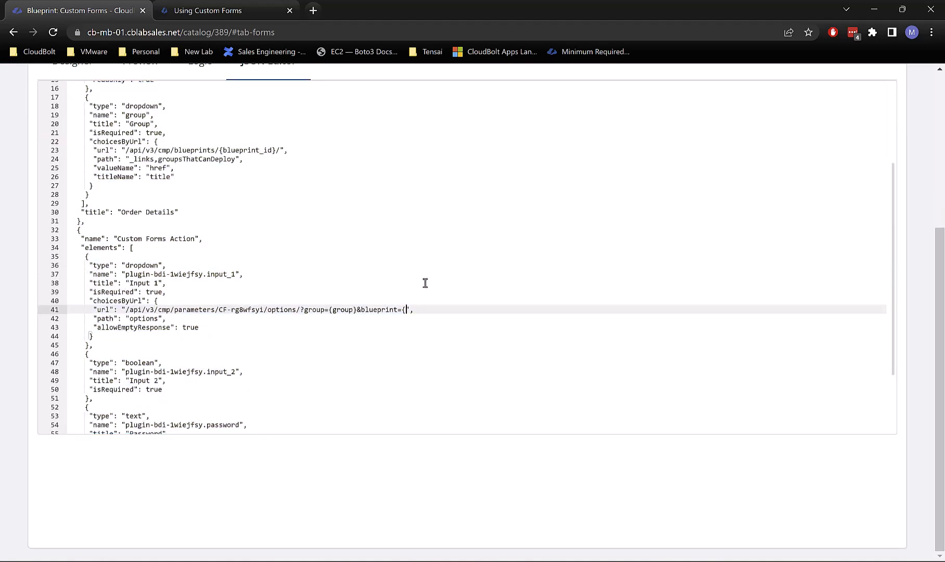
scroll(425, 282, "up", 3)
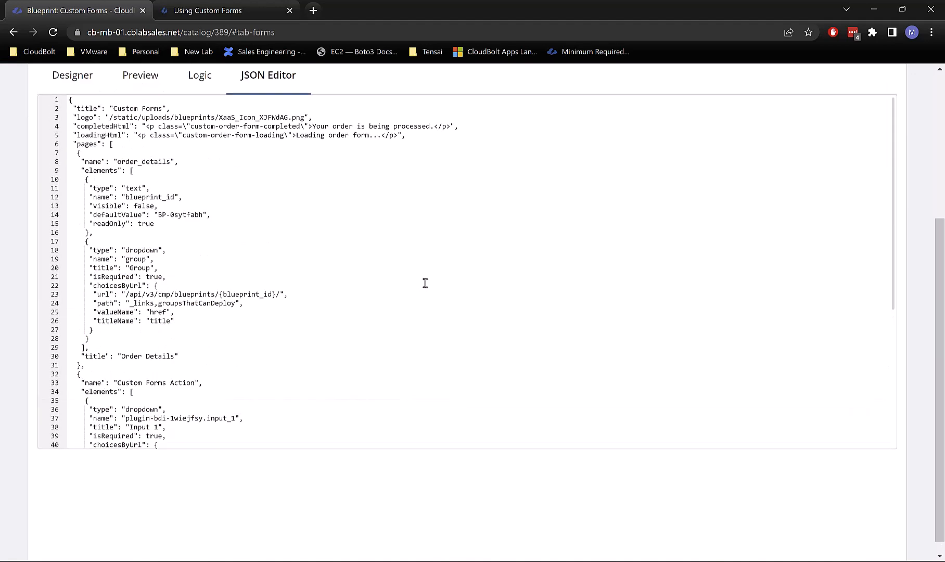
scroll(221, 487, "up", 5)
scroll(158, 395, "down", 2)
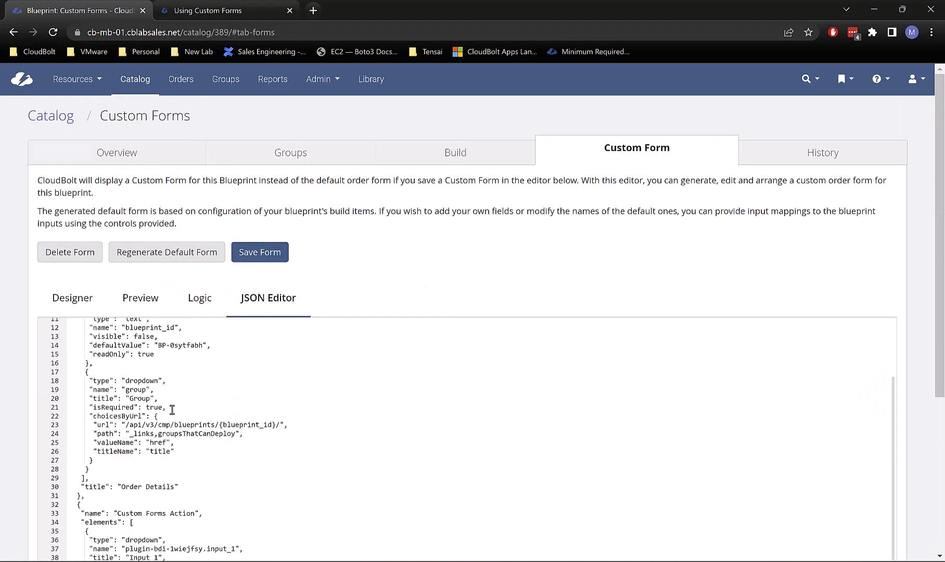
double_click(150, 328)
key("ctrl+c")
scroll(189, 357, "down", 3)
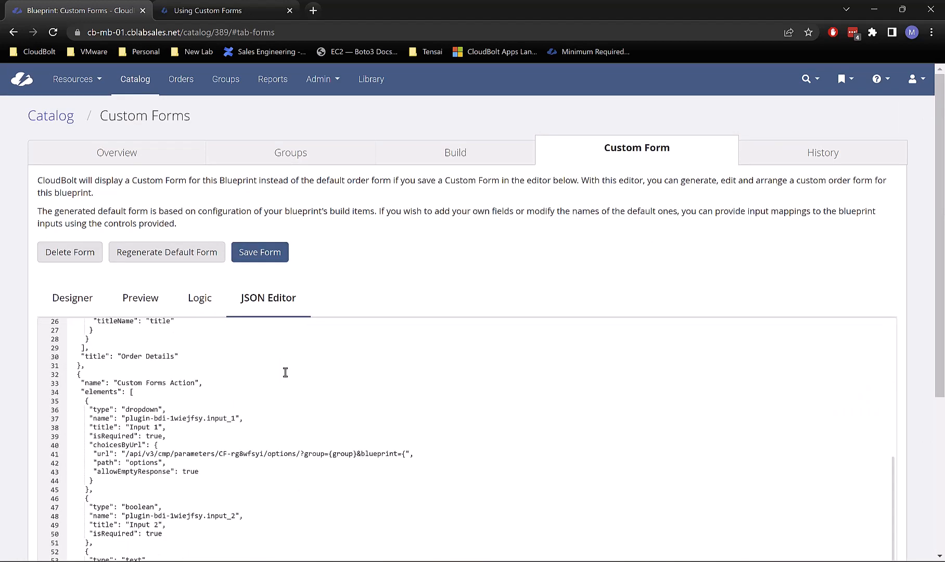
scroll(285, 371, "down", 1)
left_click(406, 392)
key("ctrl+v")
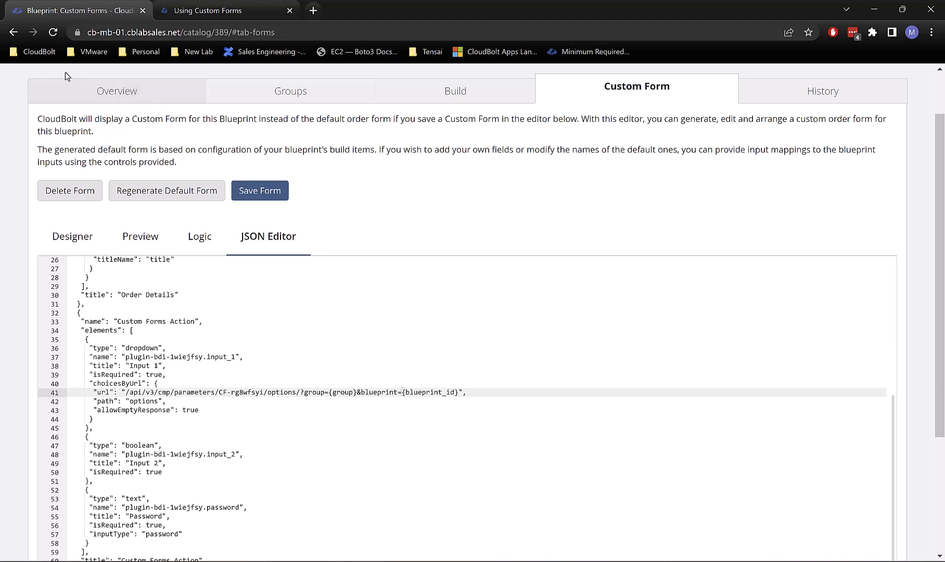
Step: Save the edited custom form and open its Preview to see how it renders
left_click(266, 190)
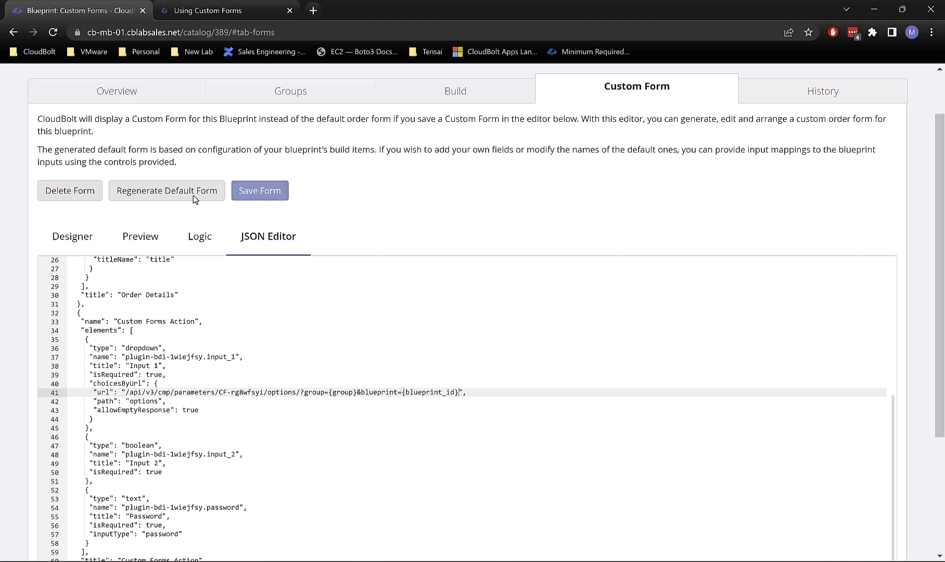
left_click(141, 294)
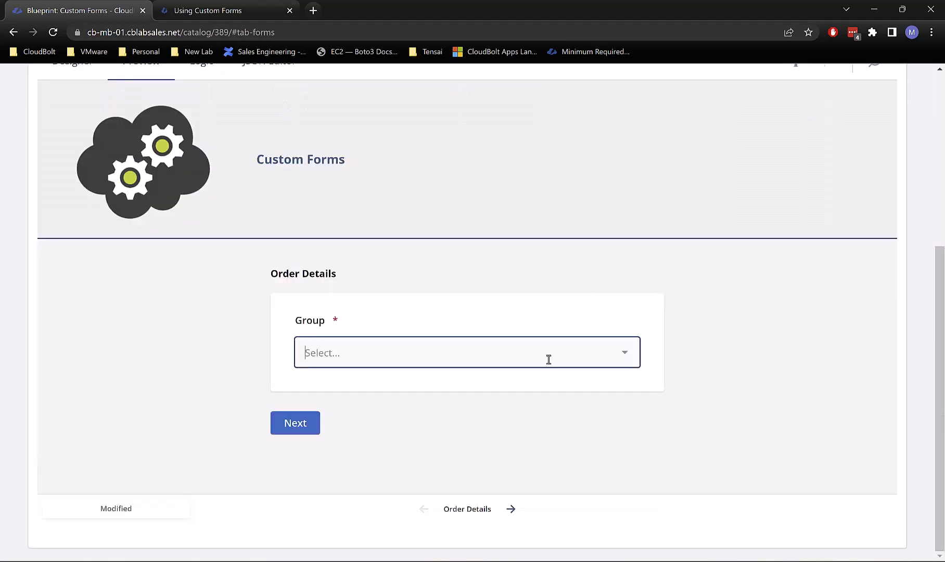
left_click(388, 350)
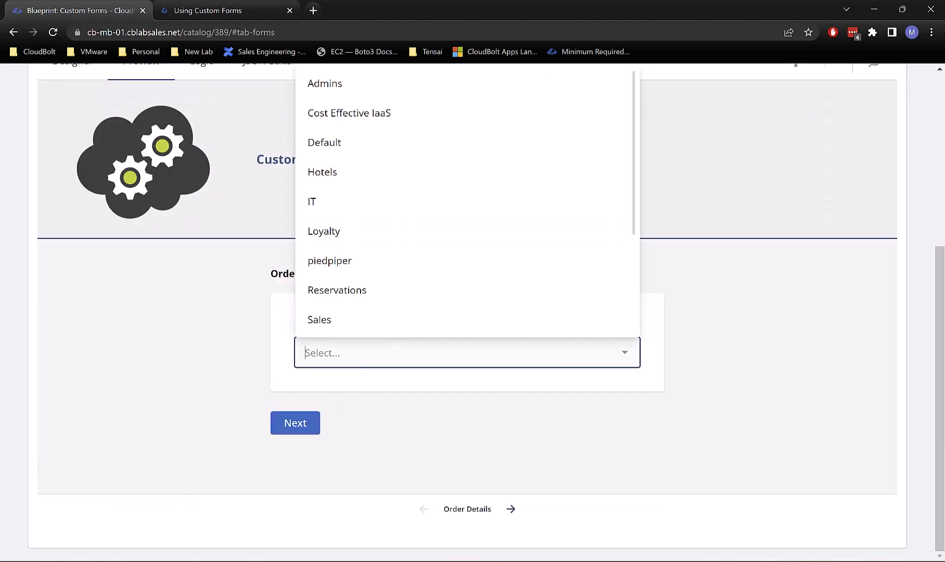
key("alt+Tab")
scroll(491, 431, "down", 1)
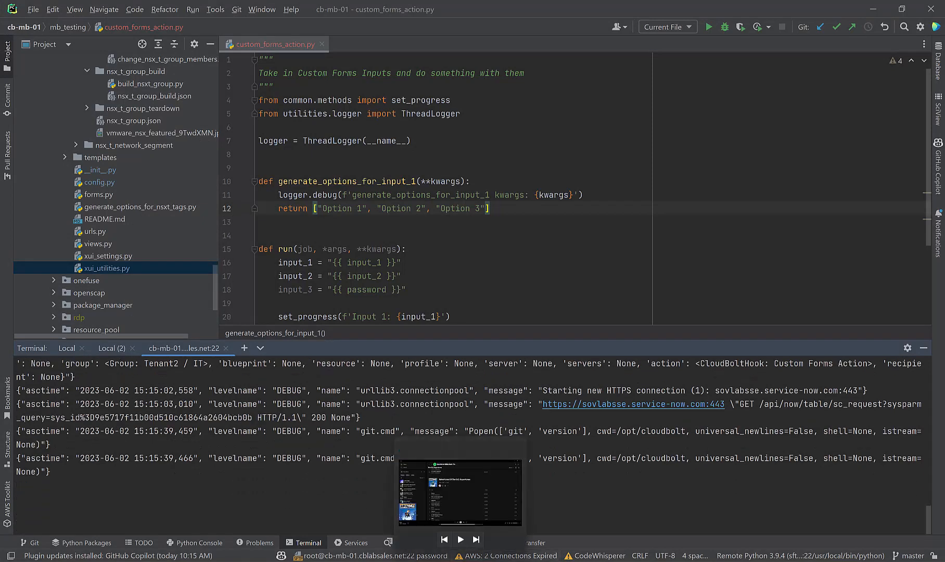
mouse_move(438, 550)
left_click(464, 518)
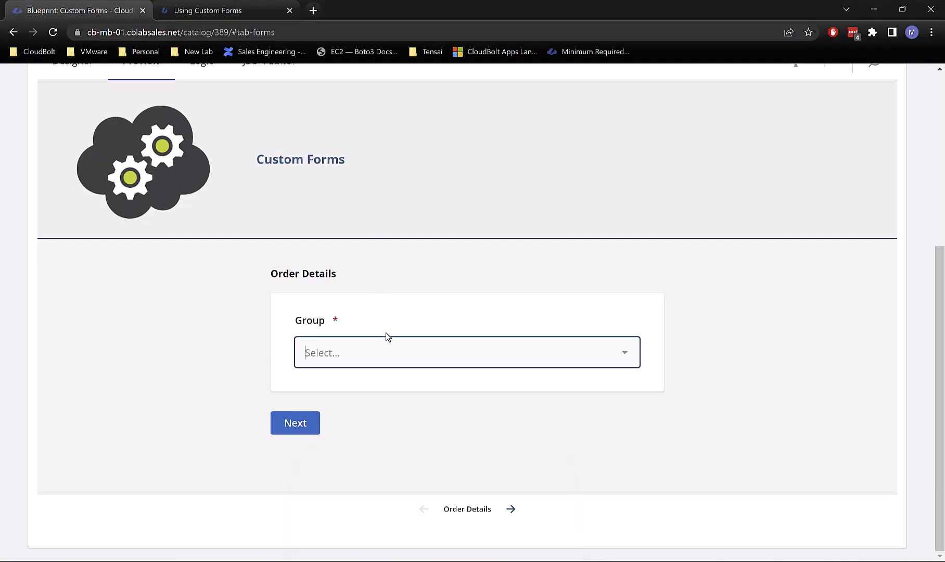
Step: Preview with Group IT, advance to the Custom Forms Action step, and check PyCharm's log
left_click(379, 349)
left_click(352, 223)
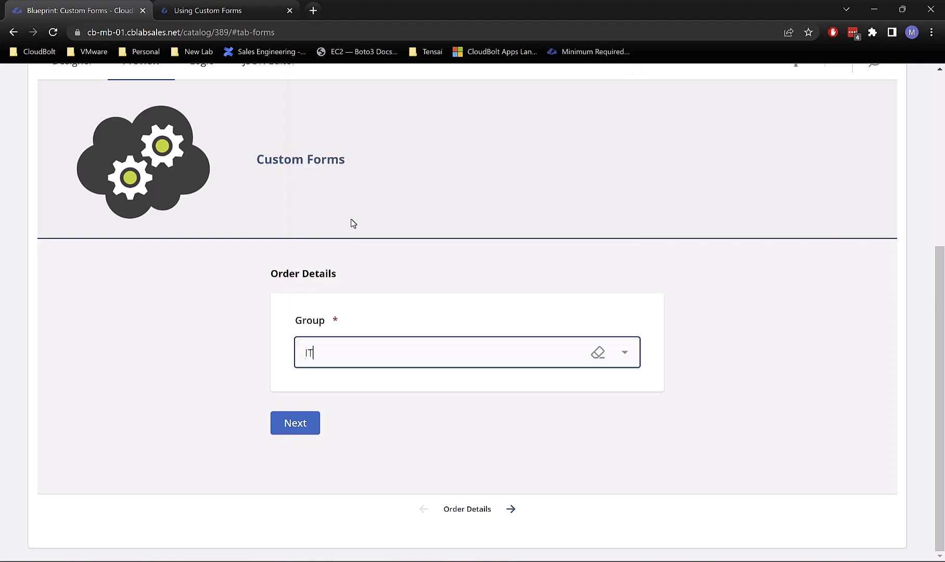
left_click(308, 420)
scroll(553, 289, "down", 3)
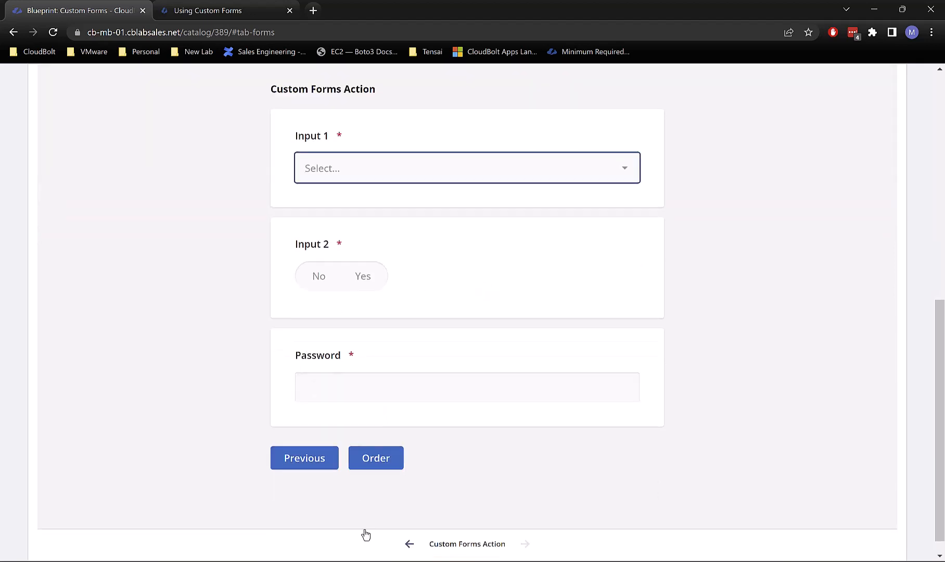
left_click(502, 560)
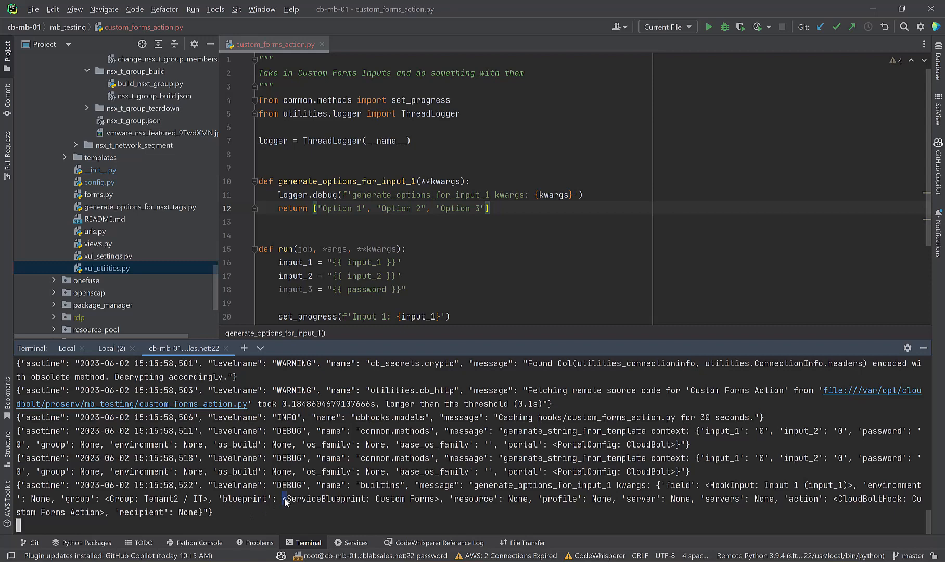
Step: Highlight the logged ServiceBlueprint Custom Forms and Tenant2 / IT values, then return to the browser preview
left_click_drag(284, 500, 444, 499)
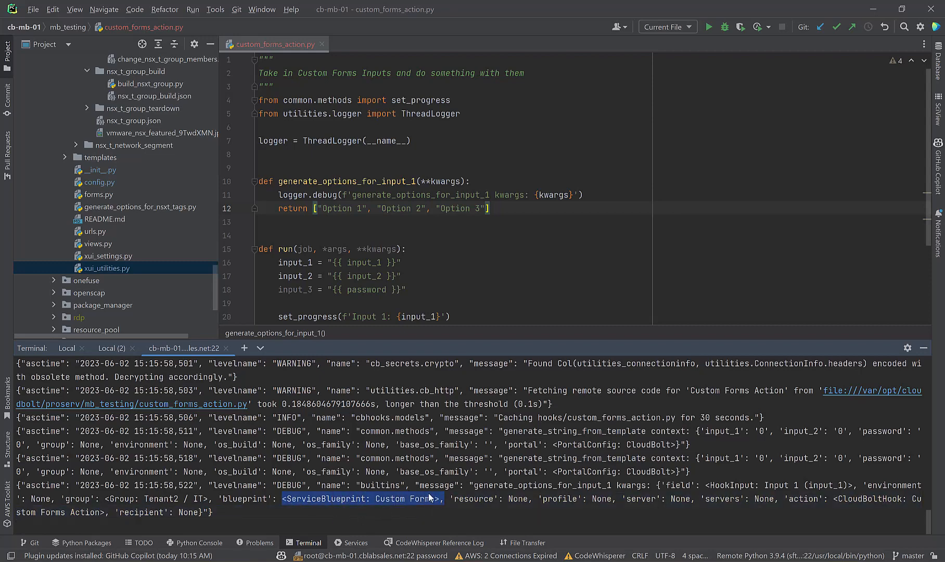
left_click_drag(107, 500, 191, 500)
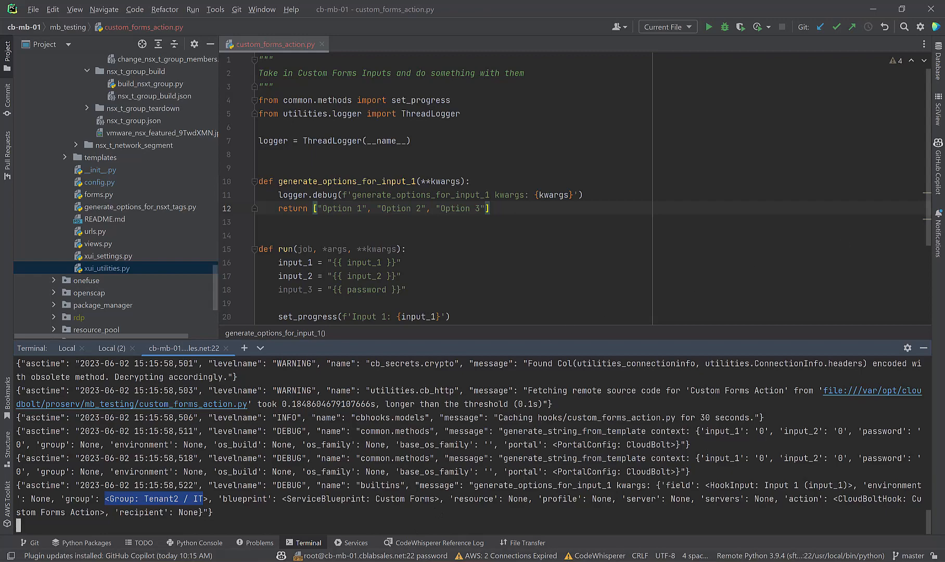
left_click(409, 526)
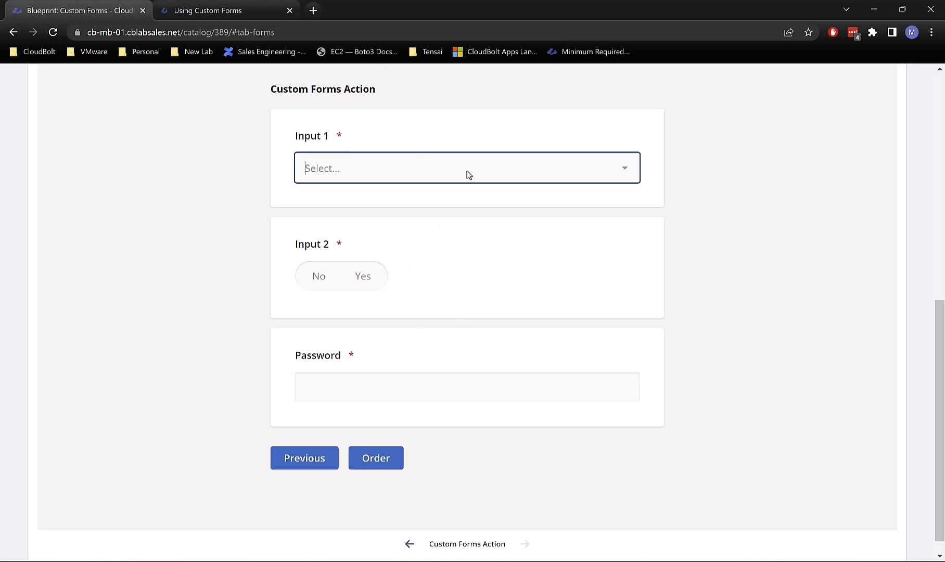
Step: Highlight &inputs in the Using Custom Forms docs example URL
left_click(224, 9)
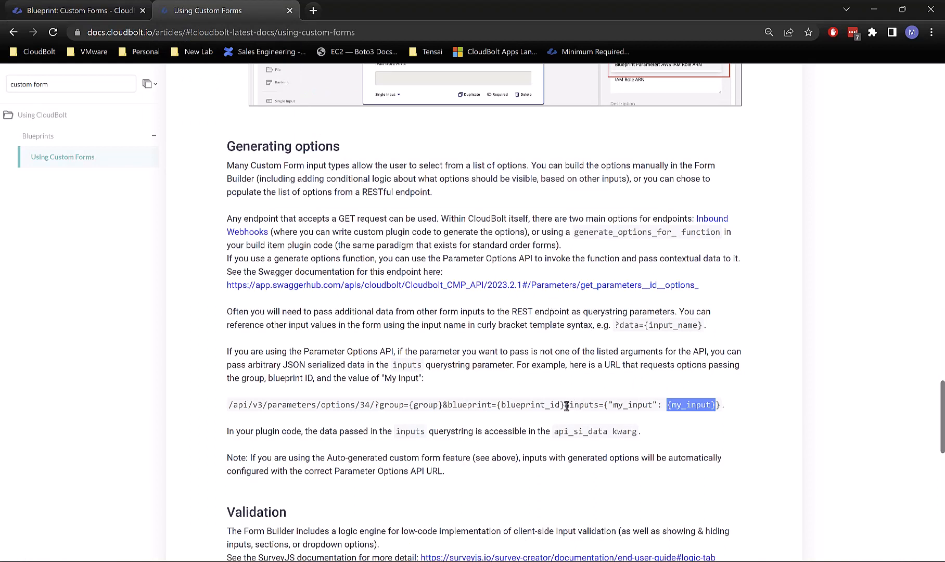
left_click_drag(566, 405, 597, 408)
key("ctrl+c")
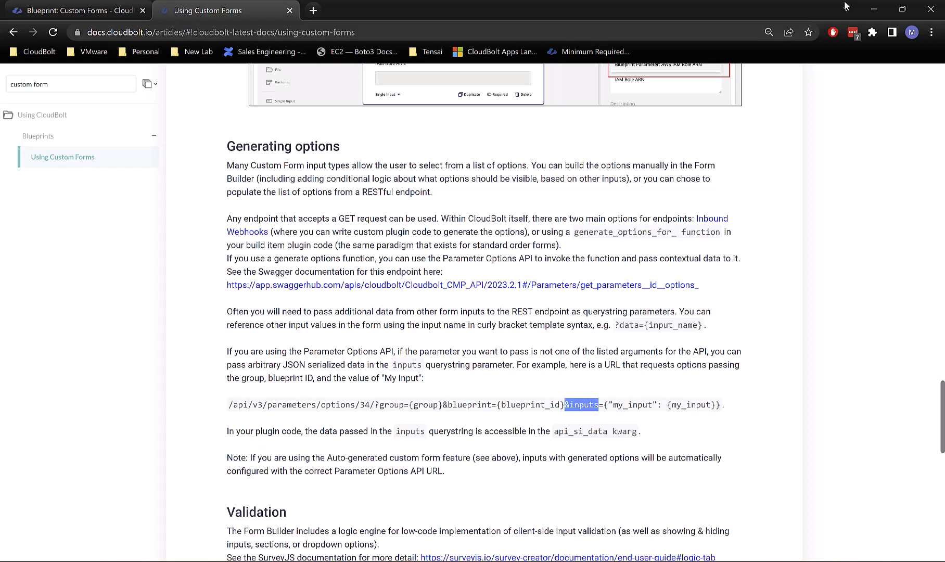
key("alt+Tab")
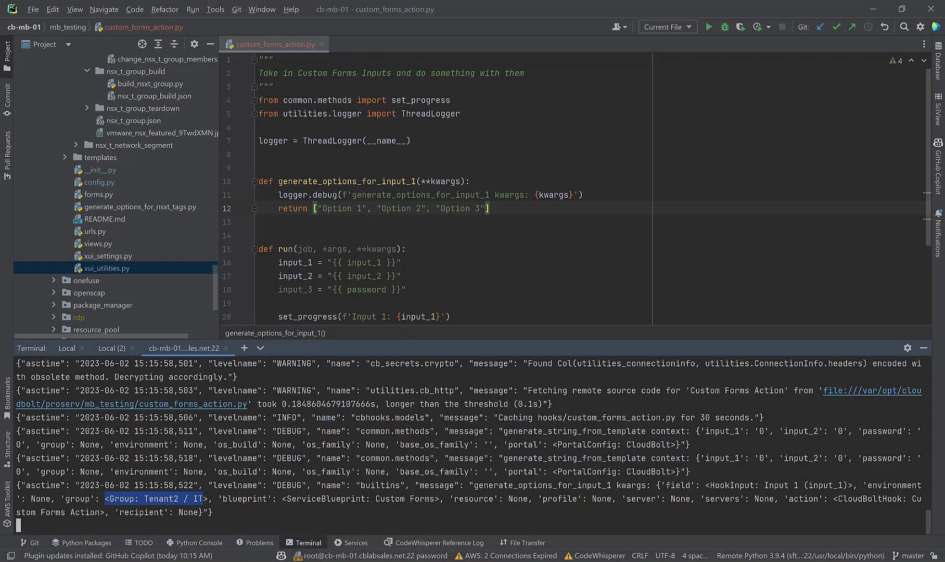
left_click(434, 561)
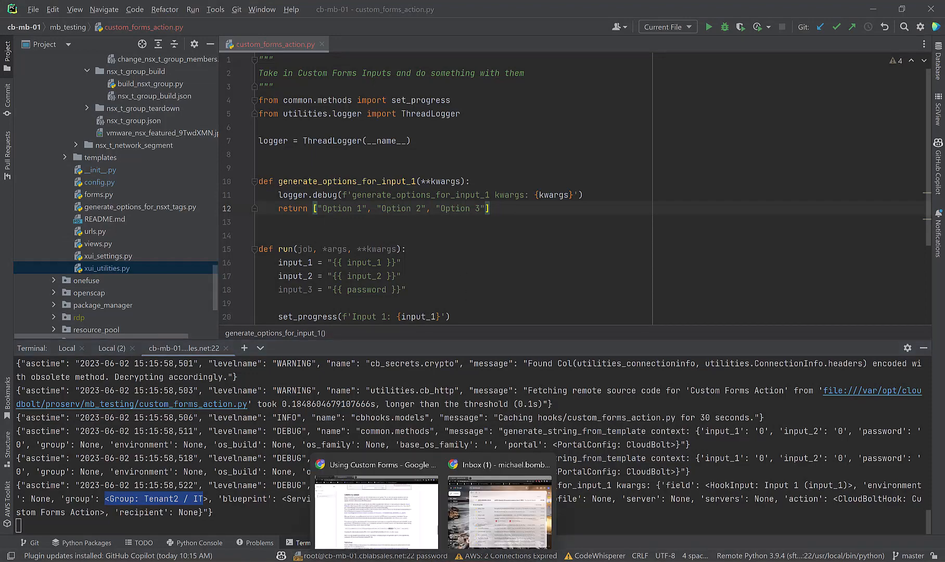
left_click(376, 499)
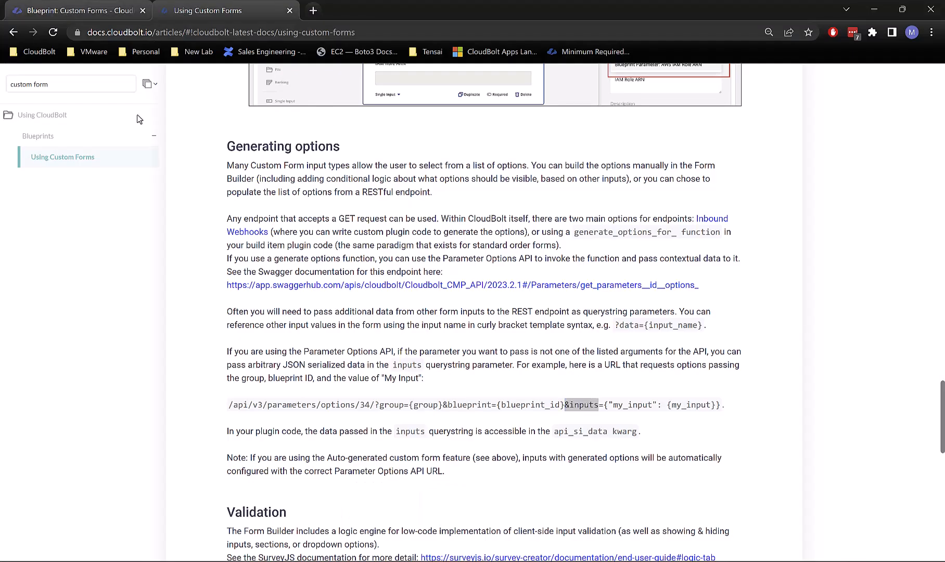
Step: Return to the Blueprint: Custom Forms JSON Editor and scroll through the form JSON
left_click(110, 11)
scroll(370, 258, "up", 5)
scroll(370, 258, "down", 3)
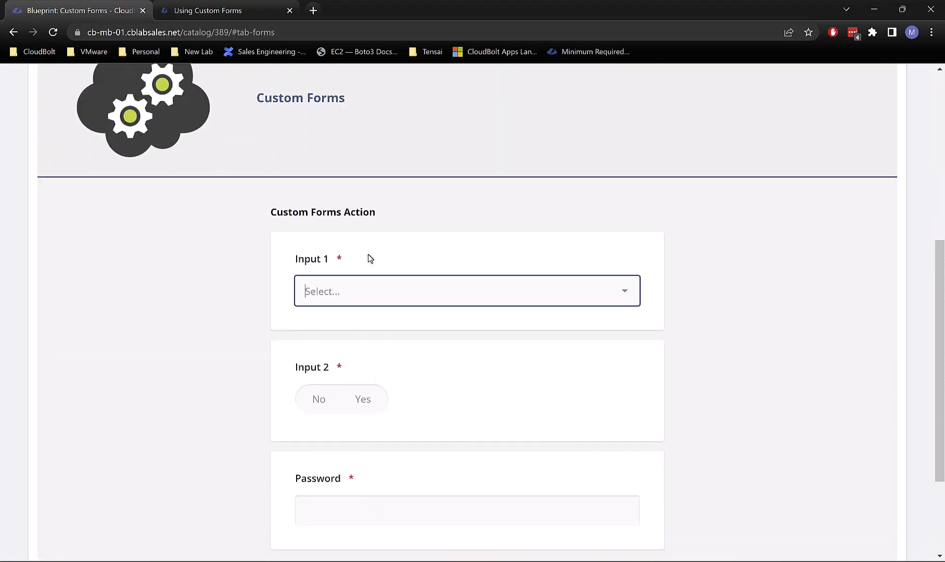
scroll(368, 257, "up", 4)
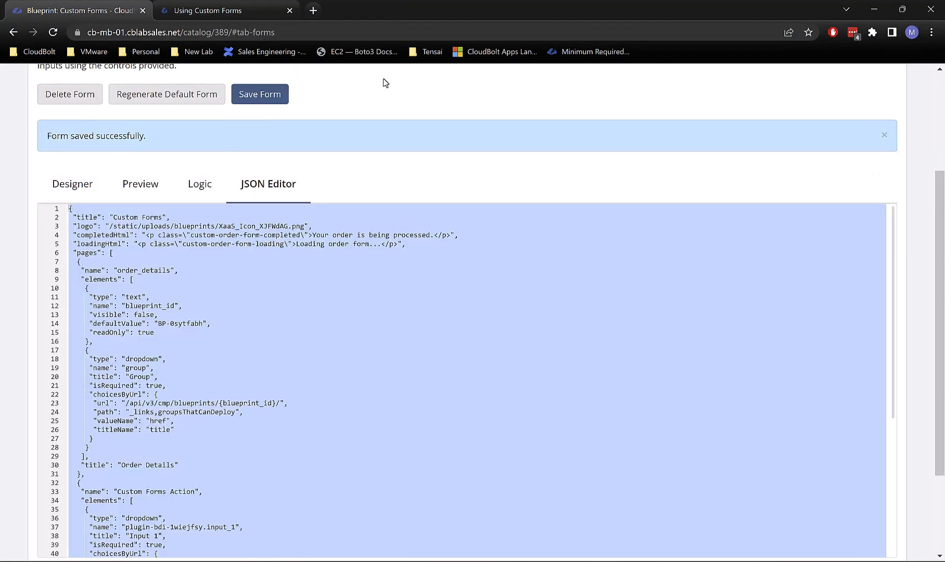
scroll(437, 283, "down", 6)
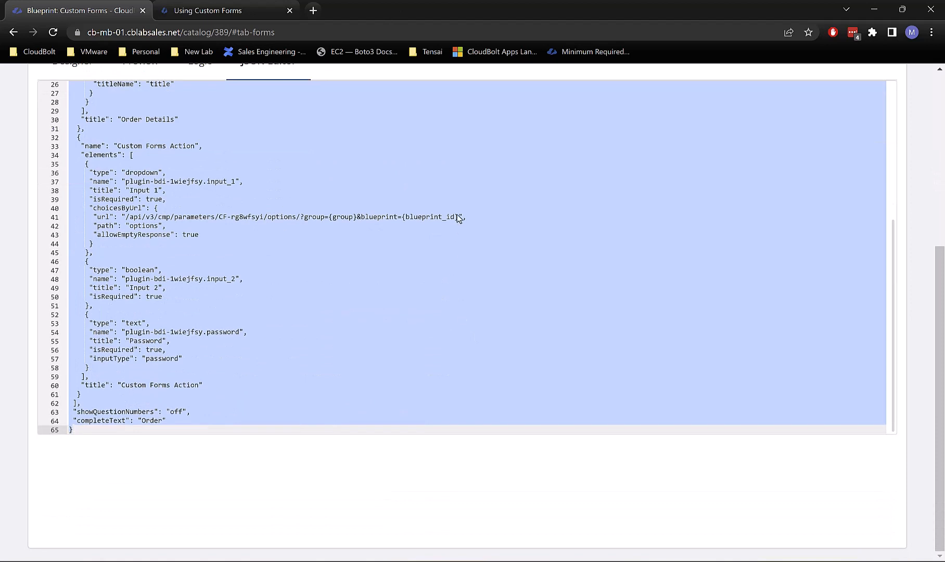
Step: Append &inputs= with an "input_1" key to line 41's options URL after {blueprint_id}
left_click(458, 218)
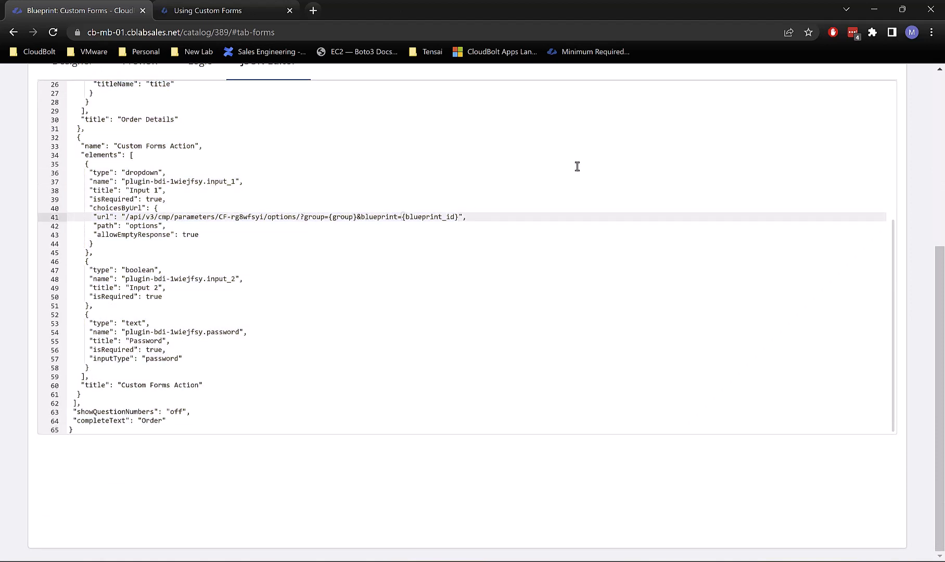
key("ctrl+v")
type("={}\"input_1\"")
scroll(663, 181, "up", 5)
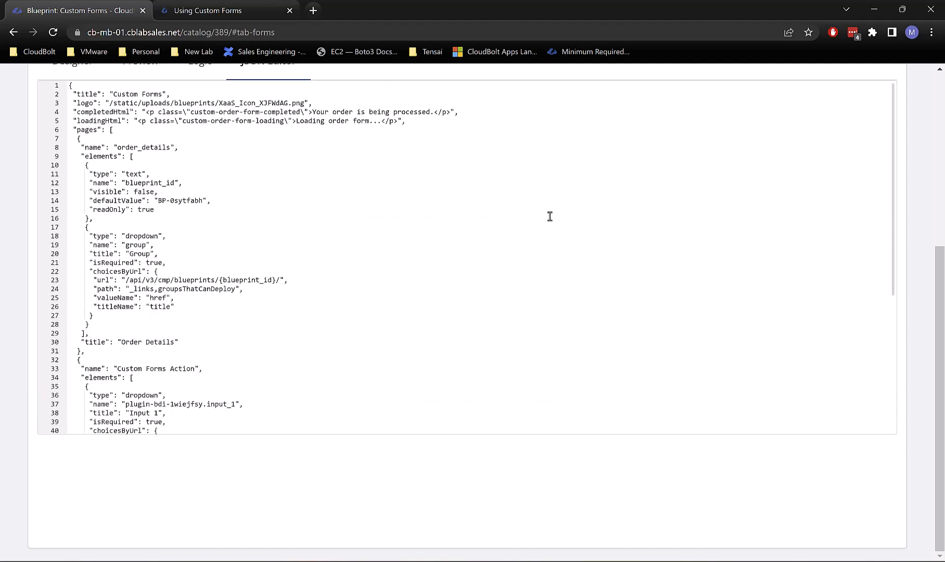
scroll(186, 261, "down", 4)
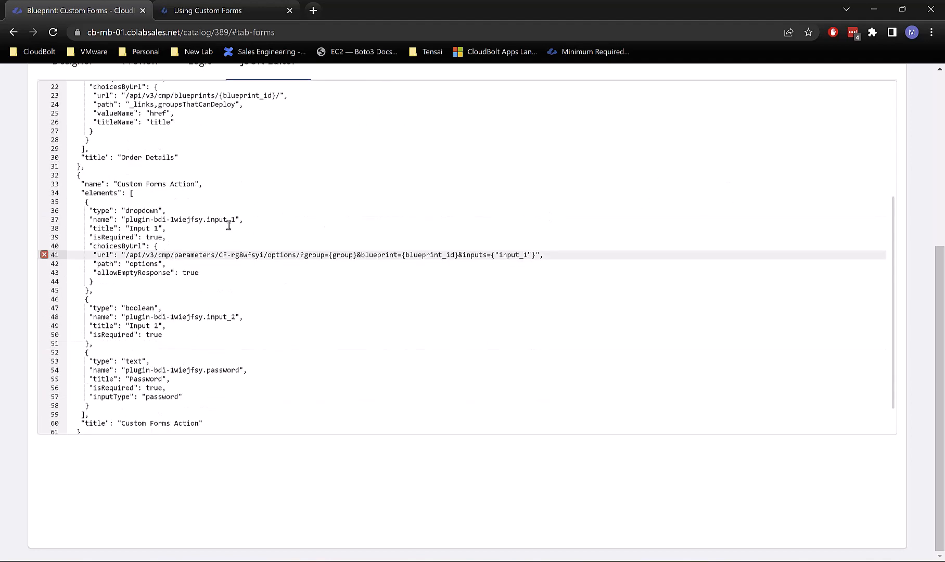
scroll(219, 224, "up", 2)
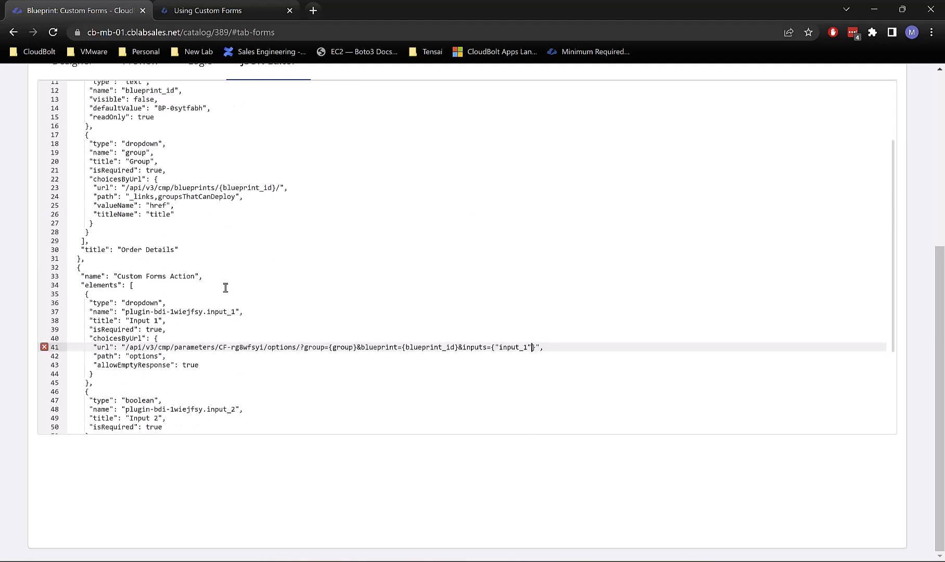
scroll(225, 287, "down", 2)
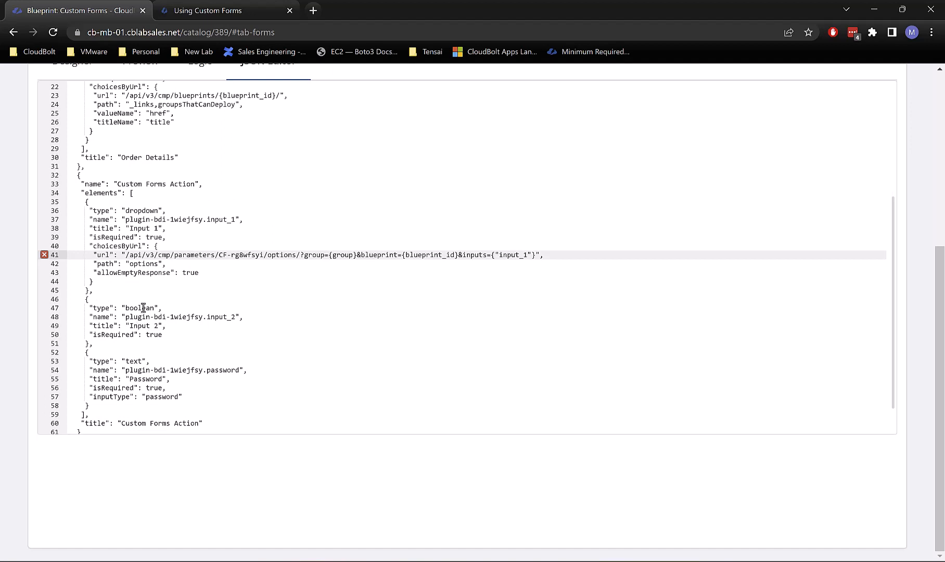
Step: Copy Input 2's field name from line 48 and change the key to input_2
left_click_drag(125, 316, 238, 318)
key("ctrl+c")
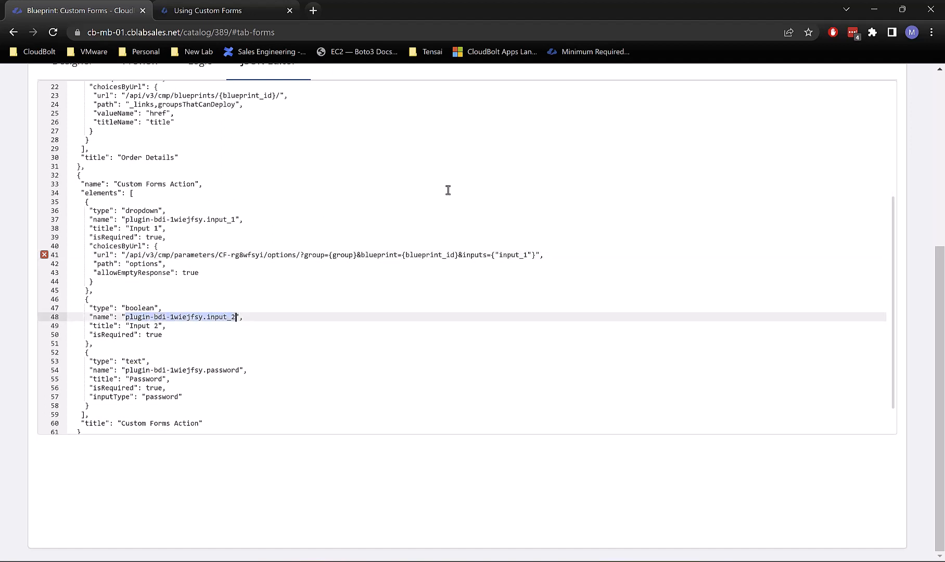
left_click(528, 255)
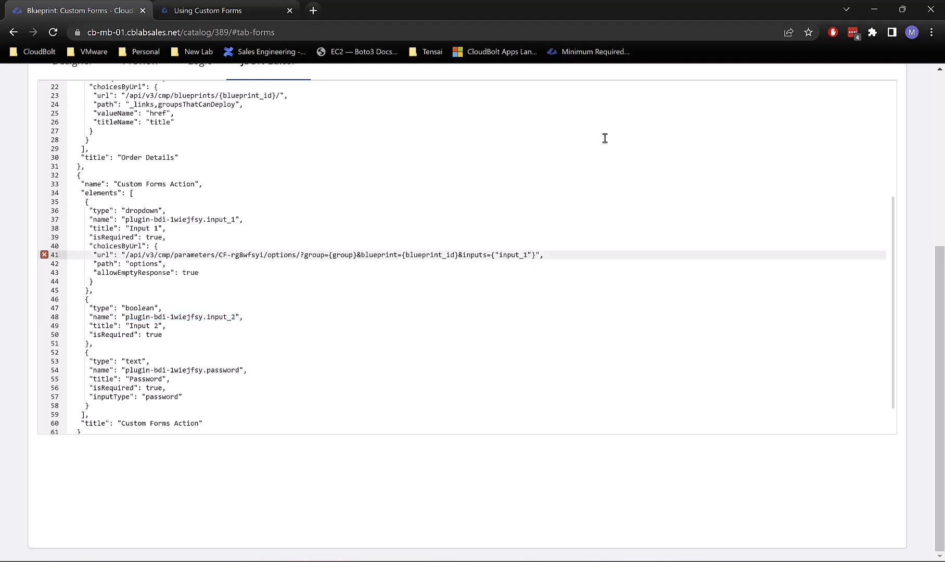
key("BackSpace")
type("2")
Step: Compare with the docs example, then paste {plugin-bdi-1wiejfsy.input_2} as the input_2 value
left_click(199, 10)
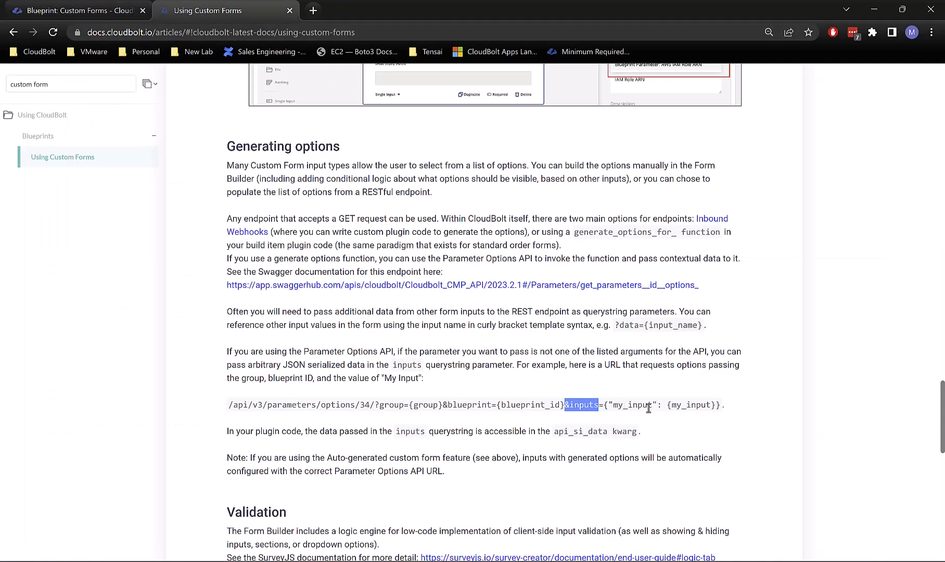
left_click(65, 6)
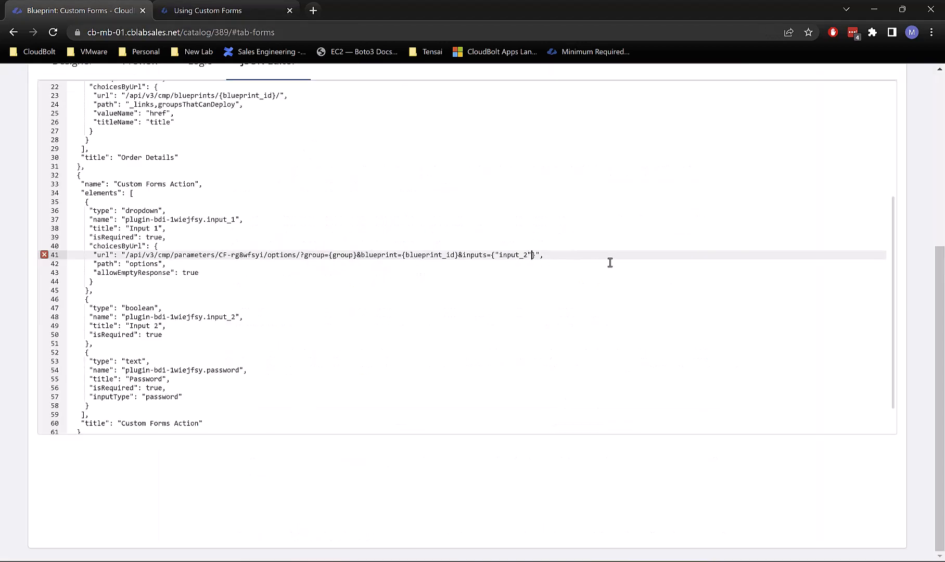
left_click(187, 8)
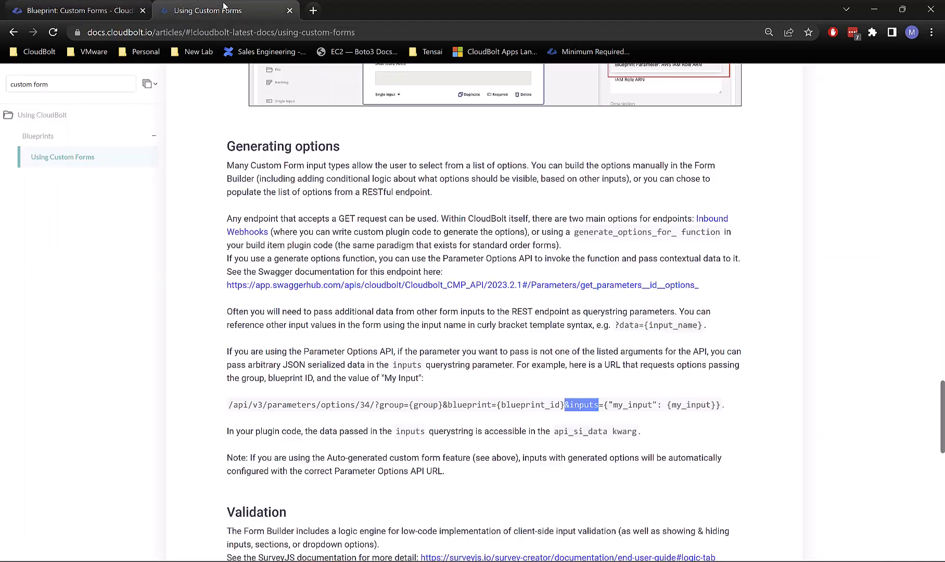
left_click(112, 9)
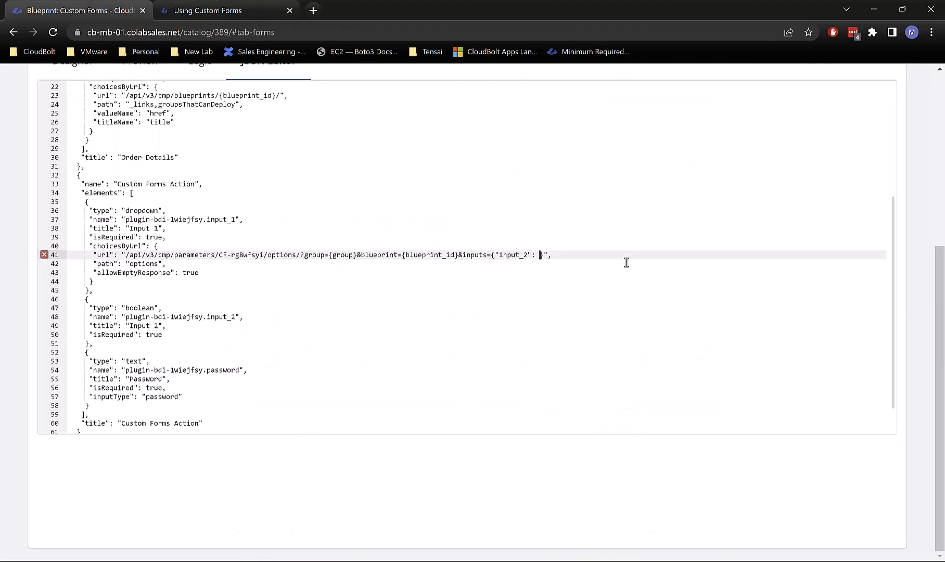
key("ctrl+v")
type("{")
left_click(658, 254)
Step: Recheck the Using Custom Forms docs example, then return to the end of line 41's URL
right_click(357, 126)
left_click(231, 237)
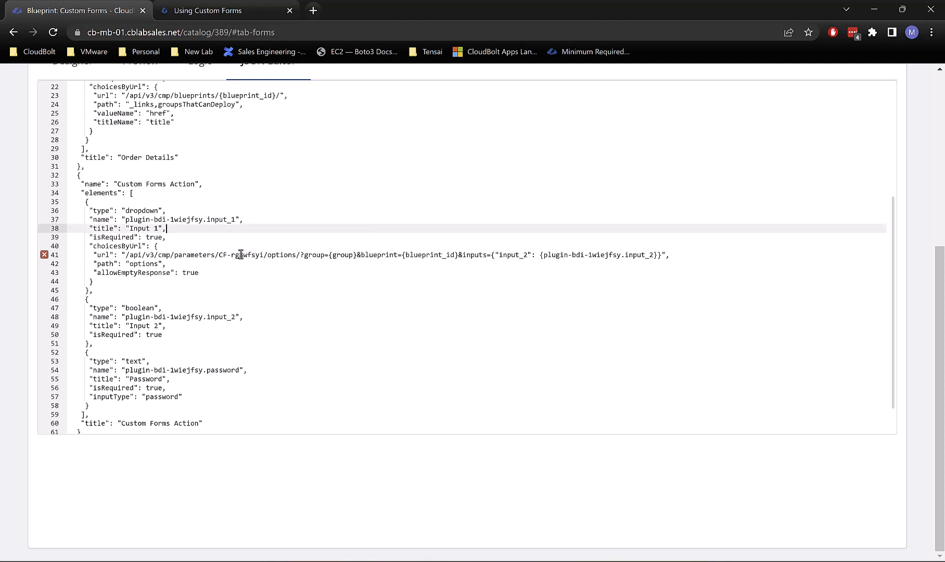
left_click(276, 9)
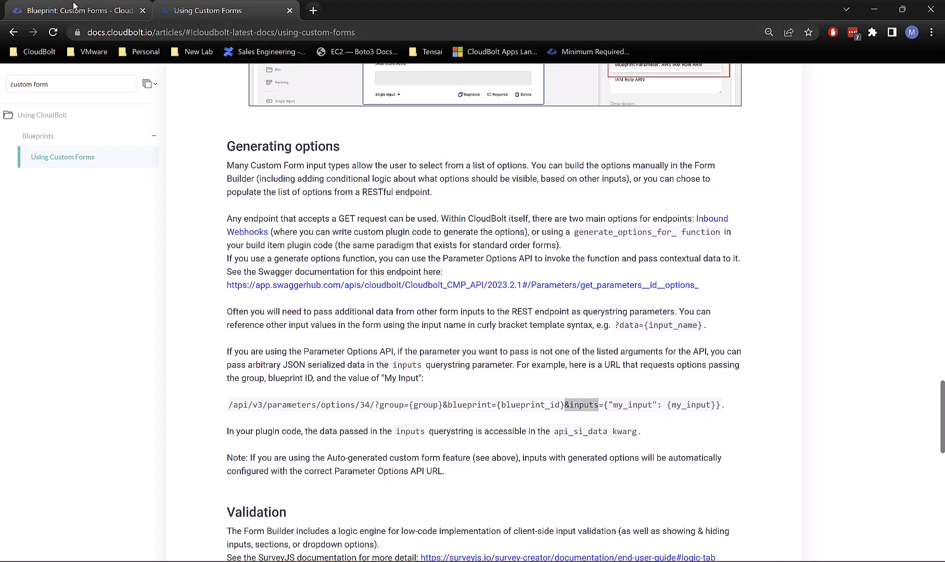
left_click(78, 10)
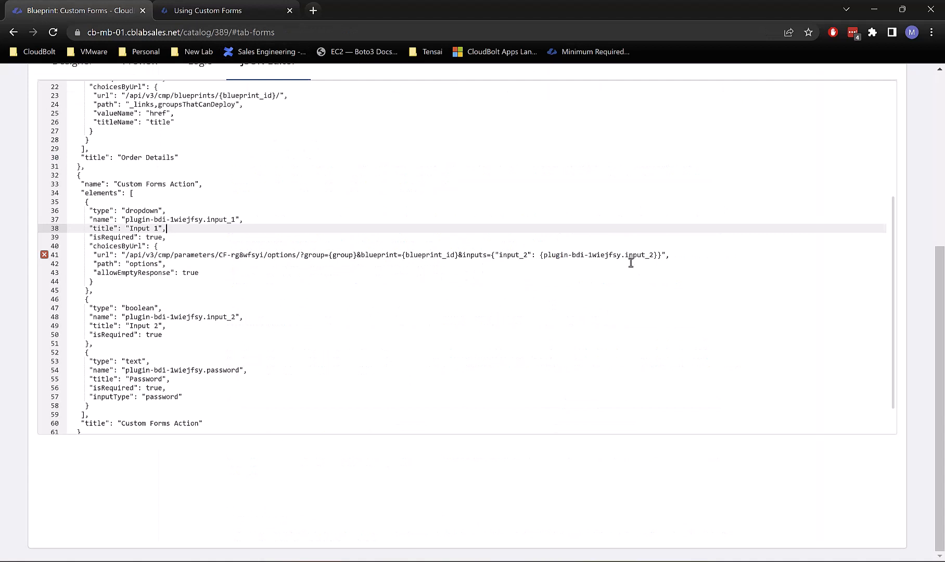
left_click(663, 254)
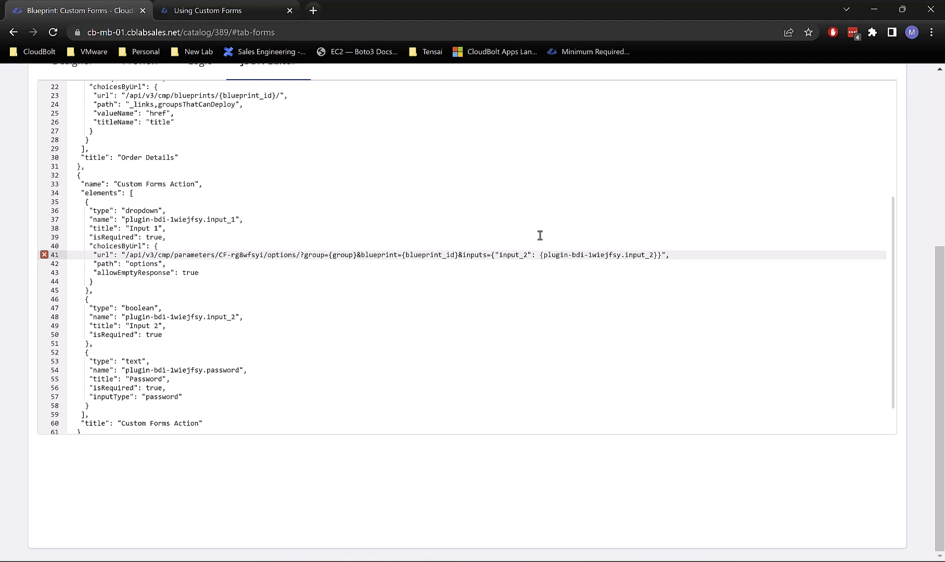
Step: Save the form and add , "new_value": "test" to the inputs object on line 41
scroll(148, 444, "up", 5)
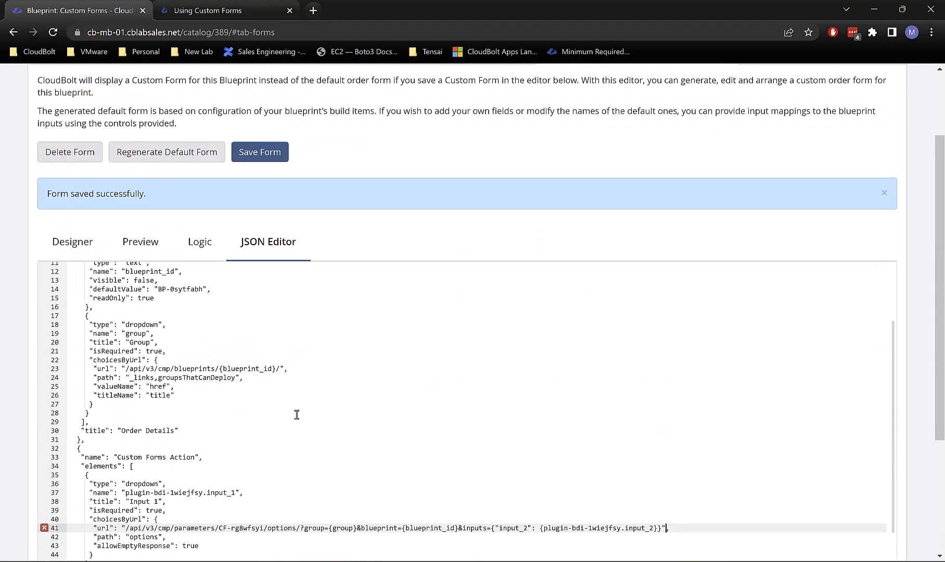
left_click(257, 159)
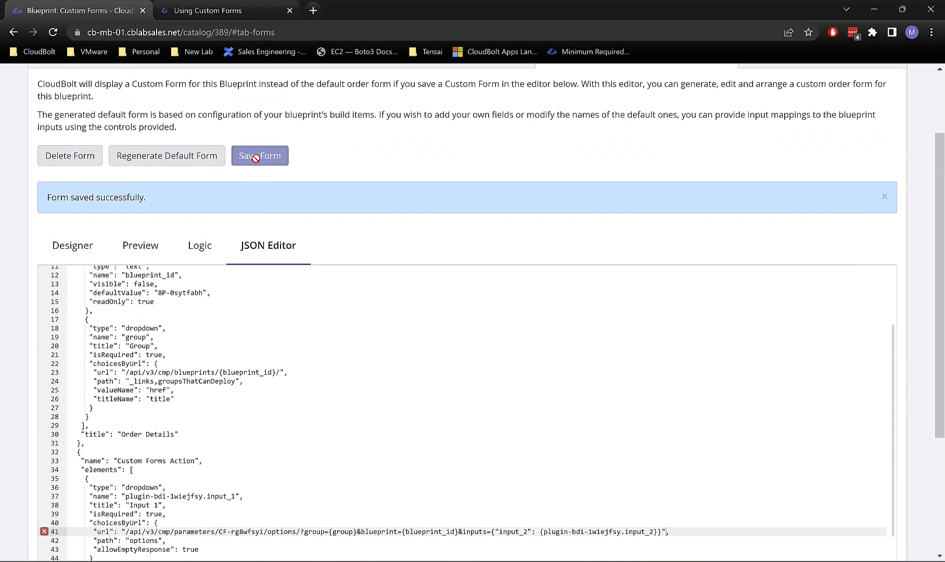
left_click(657, 531)
type(", \"ne")
type("w_value\": \"test")
left_click(444, 496)
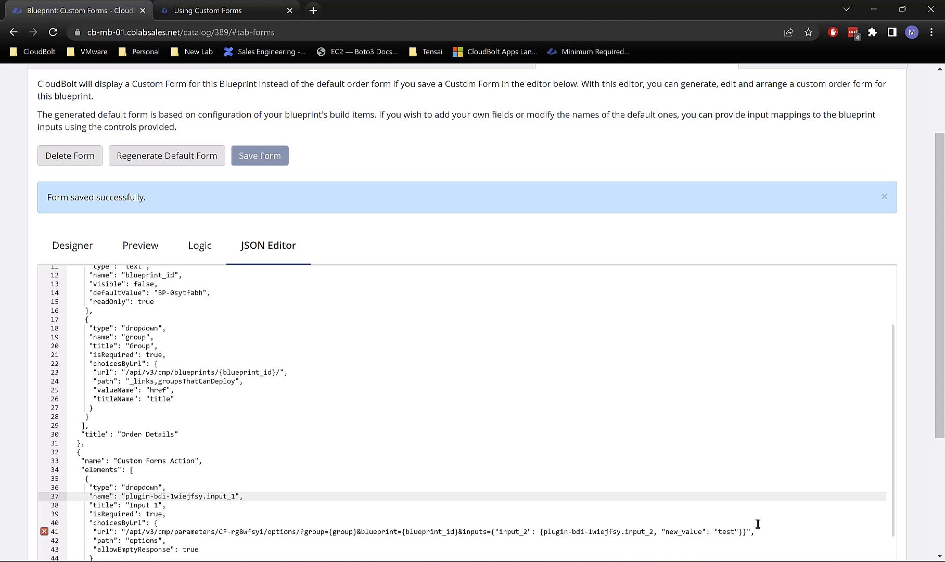
left_click(654, 532)
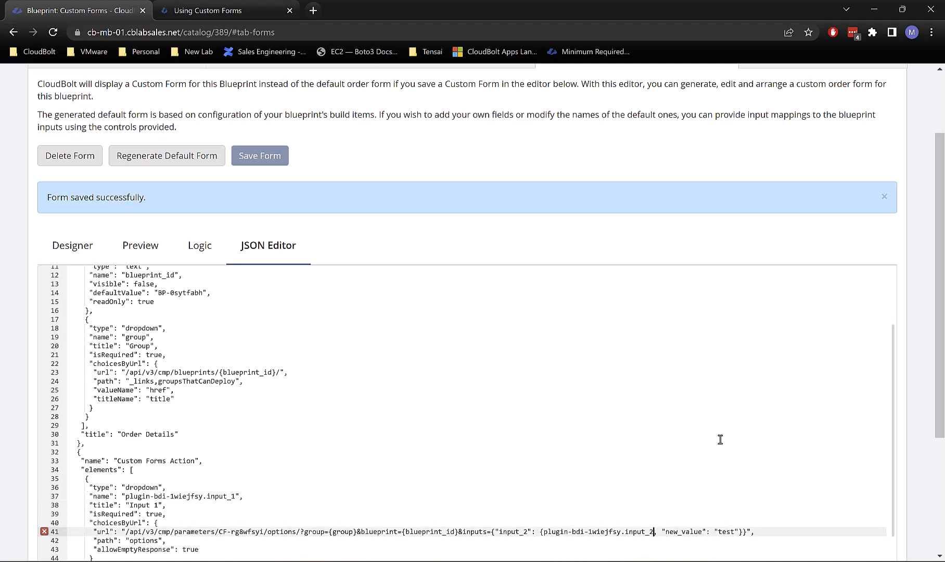
type("}")
Step: Backslash-escape each inner quote in line 41's inputs JSON so the error clears
left_click(745, 532)
left_click(586, 521)
left_click(591, 497)
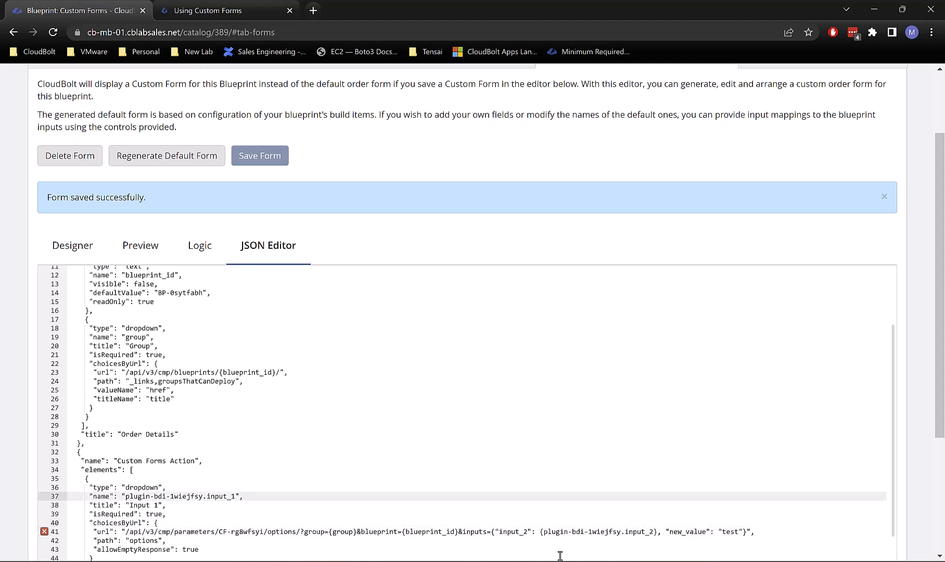
left_click(498, 531)
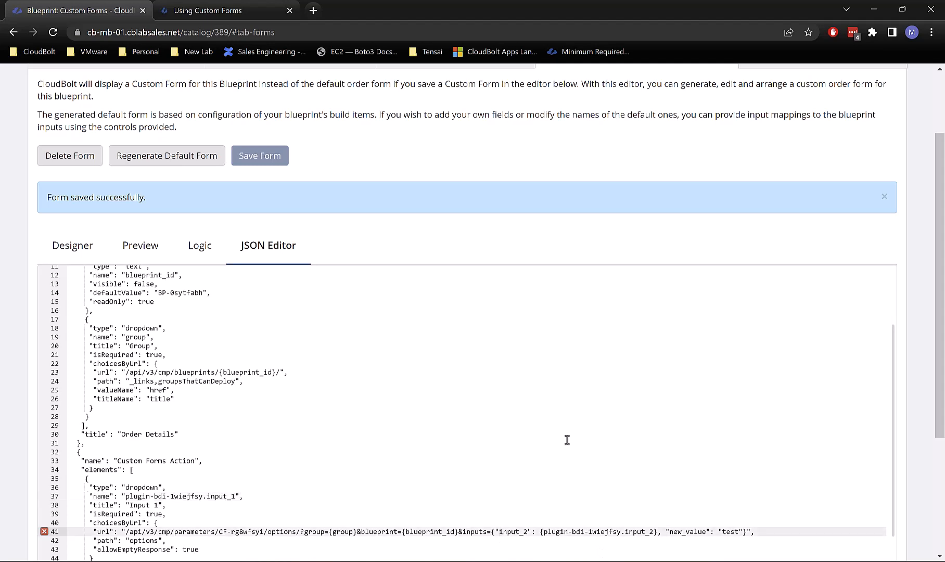
key("Left")
type("\\")
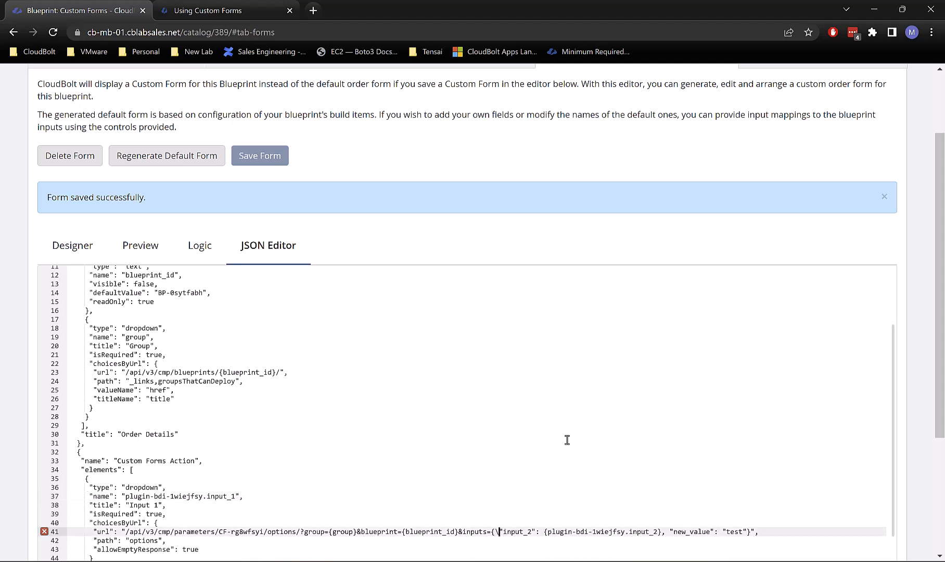
type("\\")
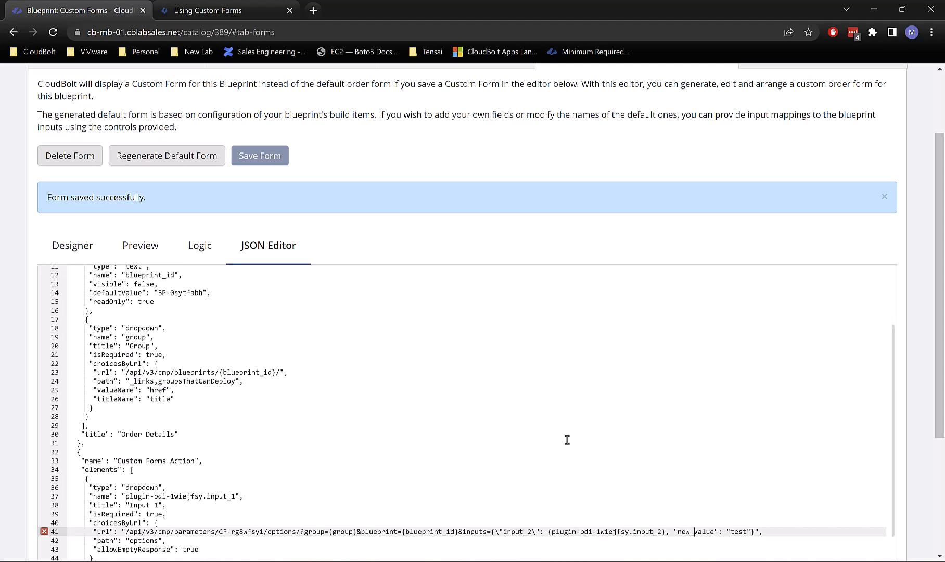
type("\\")
type("\\")
key("Right")
key("Right")
key("Left")
type("\\")
key("Right")
type("\\")
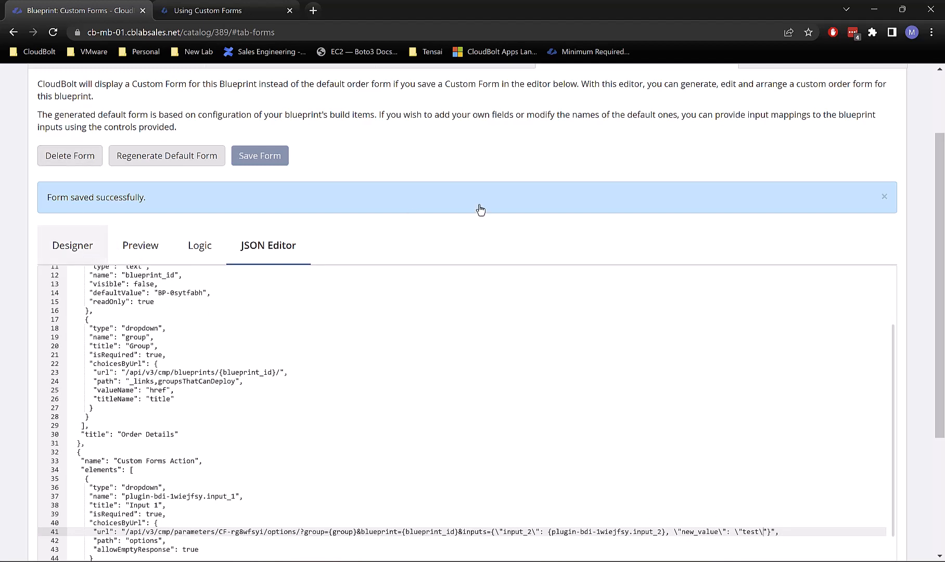
Step: Select Input 1 in the designer and inspect its full Service URL value
scroll(800, 448, "down", 5)
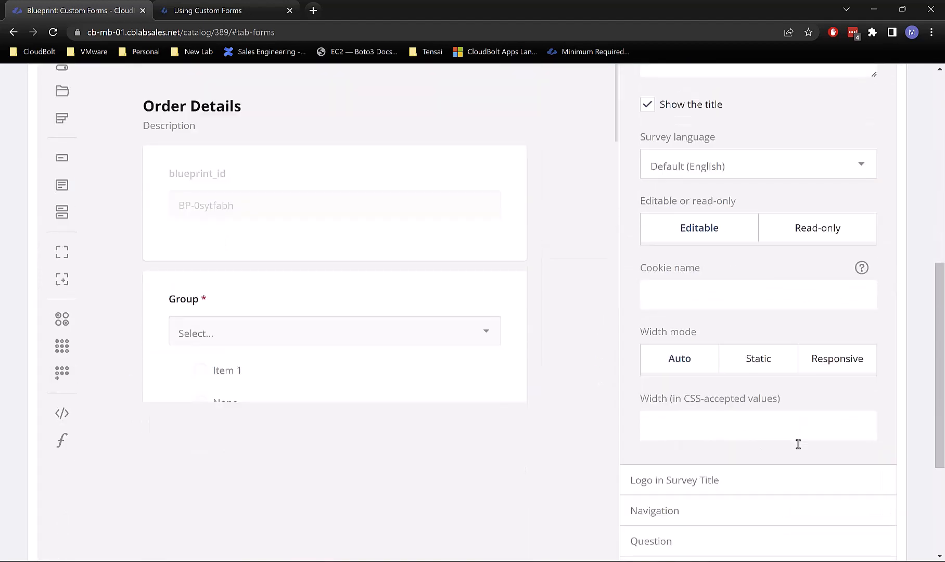
scroll(372, 178, "down", 4)
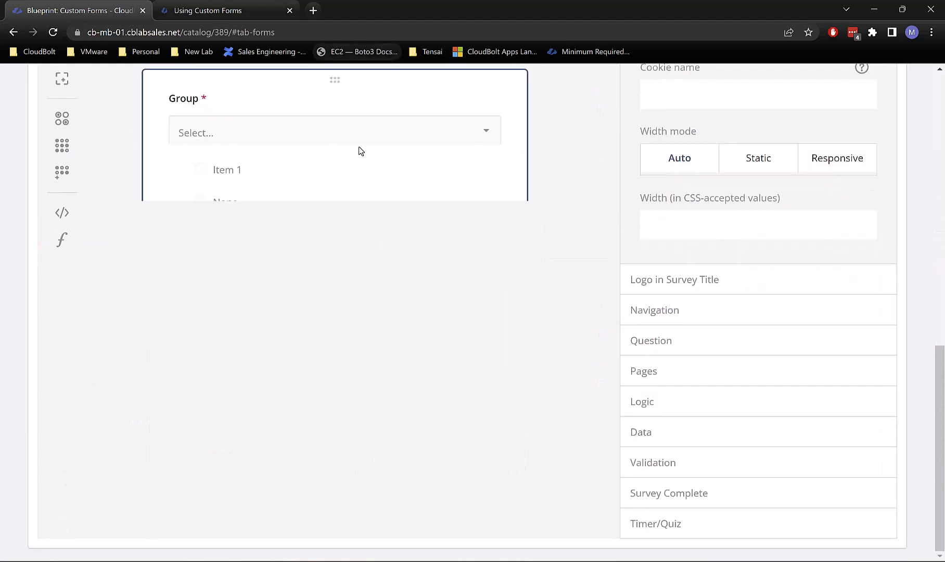
scroll(365, 194, "up", 6)
scroll(395, 231, "down", 3)
left_click(395, 231)
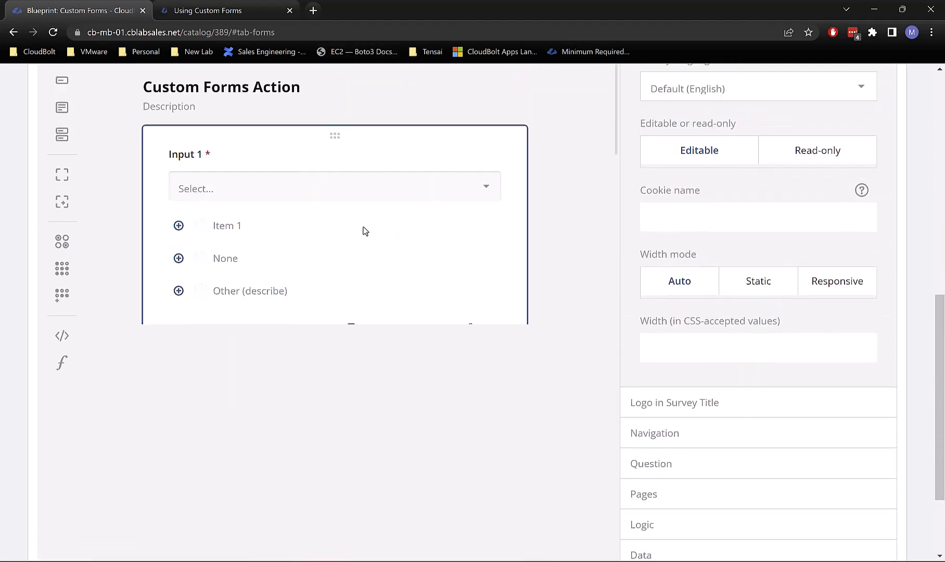
scroll(862, 393, "down", 2)
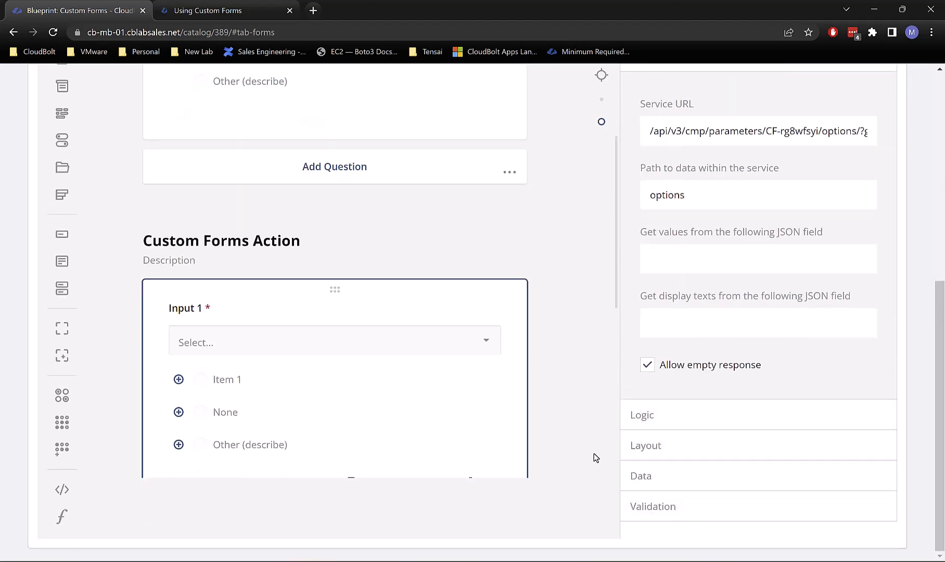
left_click(631, 474)
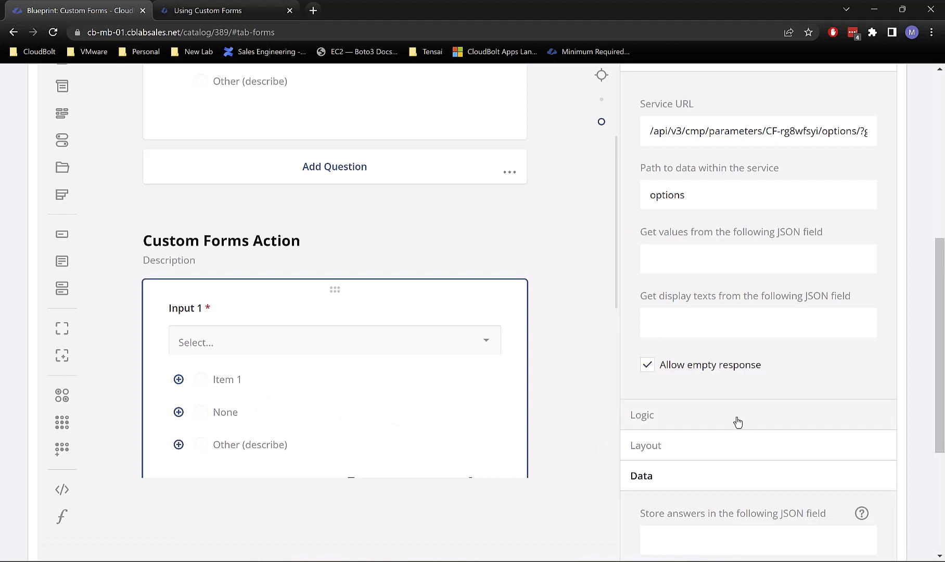
left_click(666, 481)
left_click(801, 190)
key("ctrl+a")
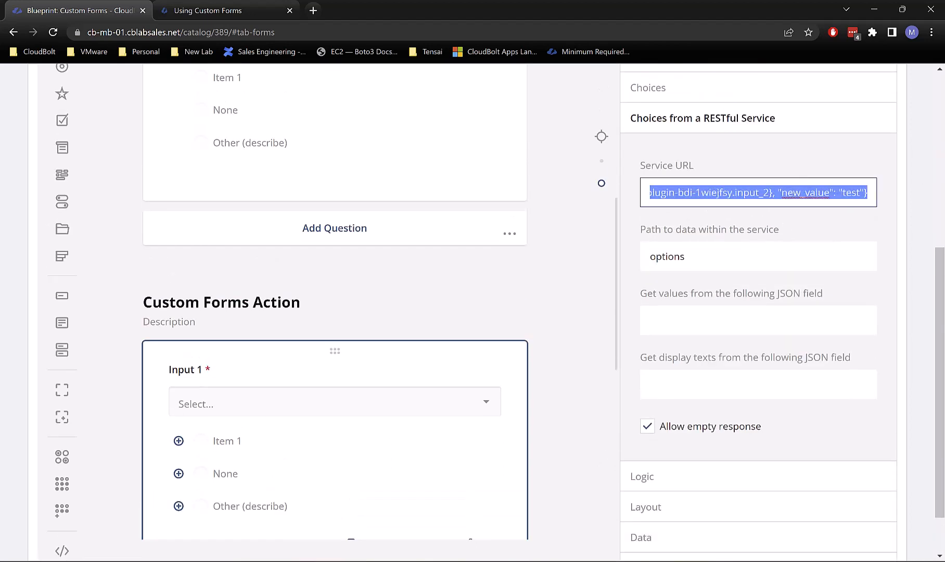
left_click(796, 193)
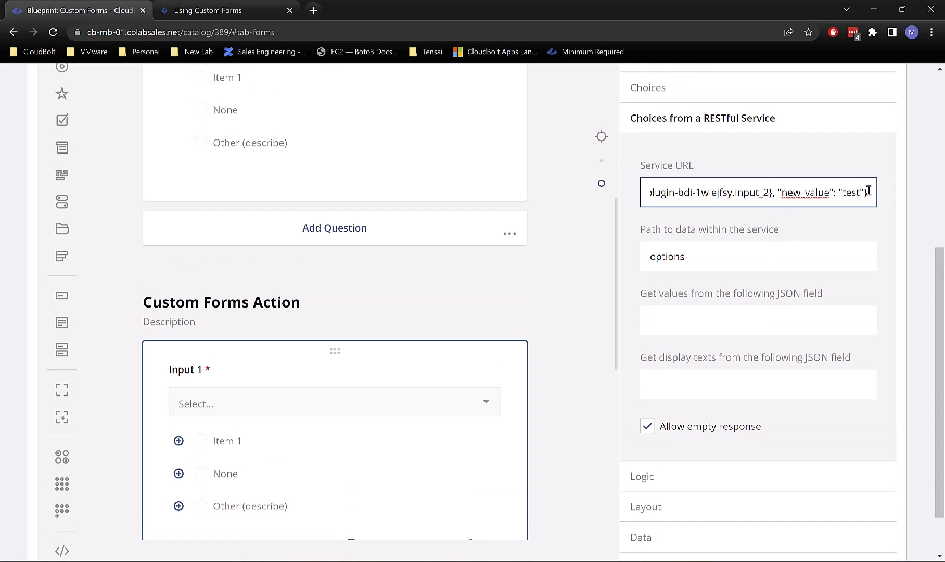
key("shift+End")
left_click_drag(712, 200, 616, 198)
Step: Select the form's Custom Forms title and open the form Preview
left_click(549, 332)
scroll(549, 331, "up", 9)
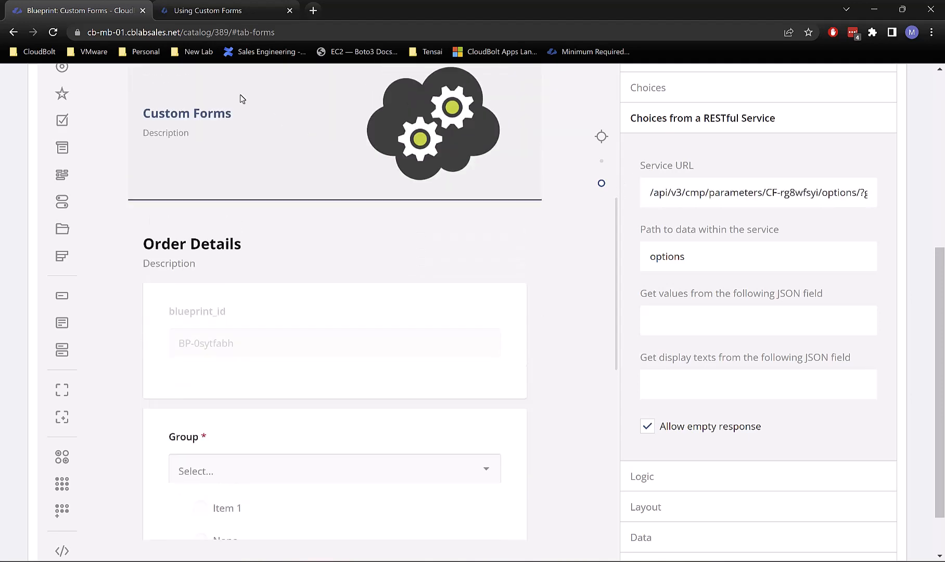
left_click(167, 149)
scroll(167, 149, "up", 5)
left_click(139, 339)
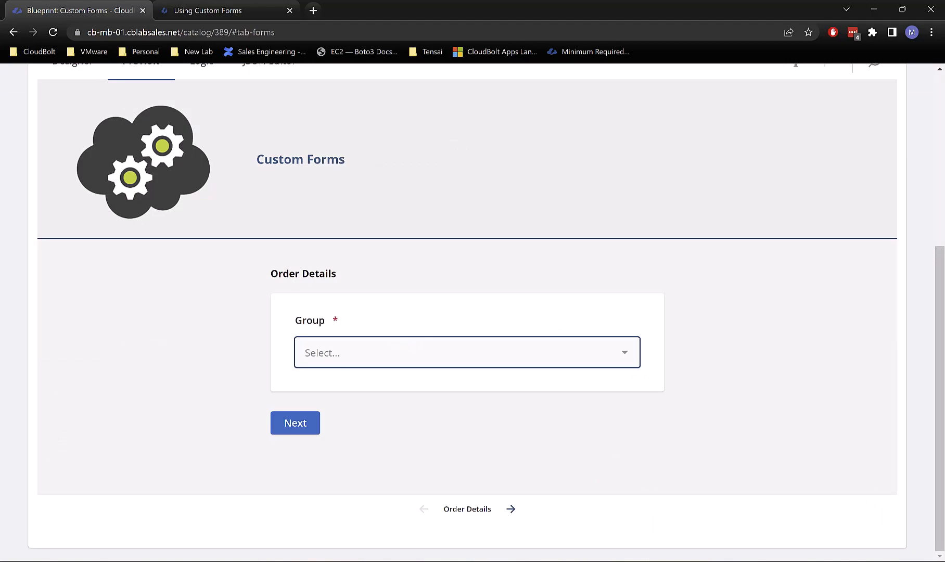
Step: Preview the form with Group IT and advance to the Custom Forms Action step
key("alt+Tab")
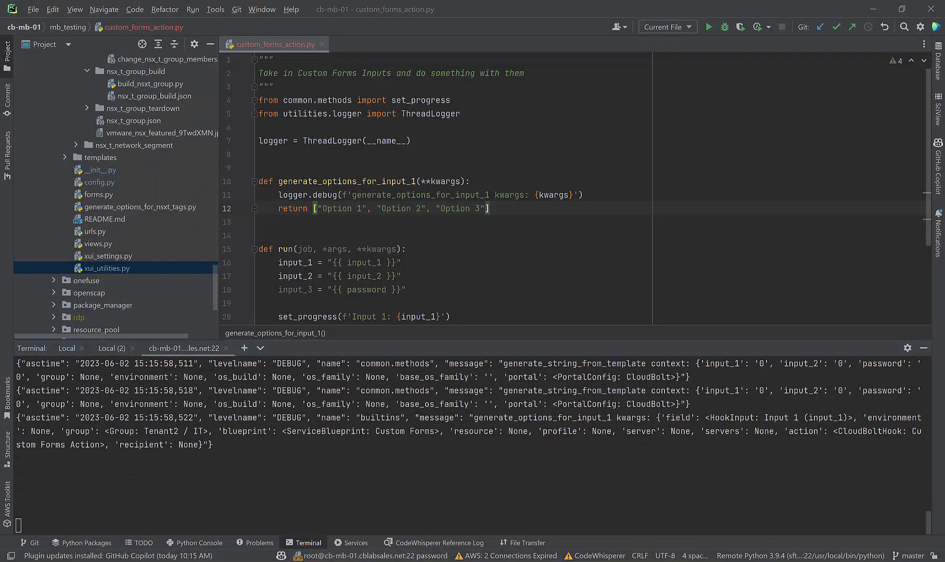
left_click(371, 502)
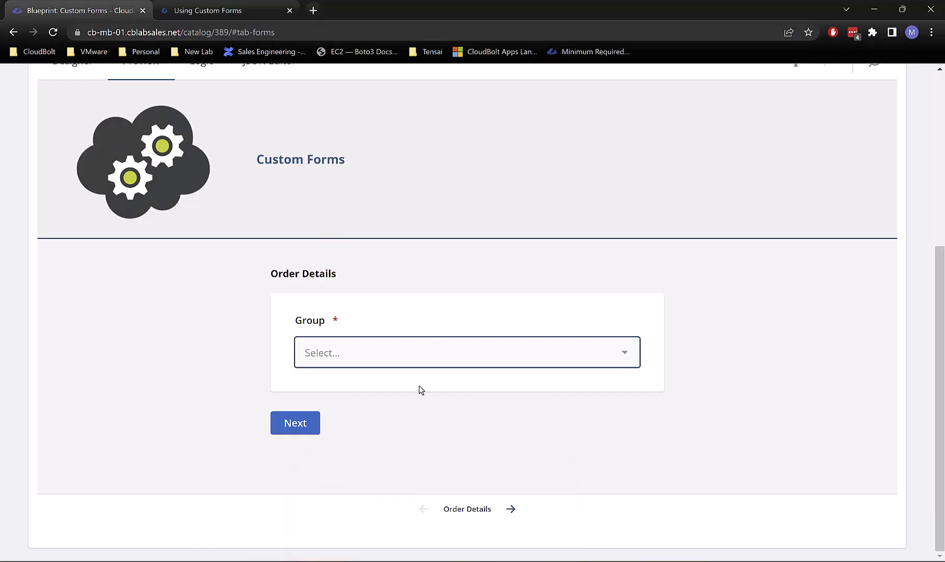
left_click(356, 353)
left_click(318, 201)
left_click(302, 429)
Step: Open Input 1's dropdown, find it empty, and switch to PyCharm's log
left_click(363, 357)
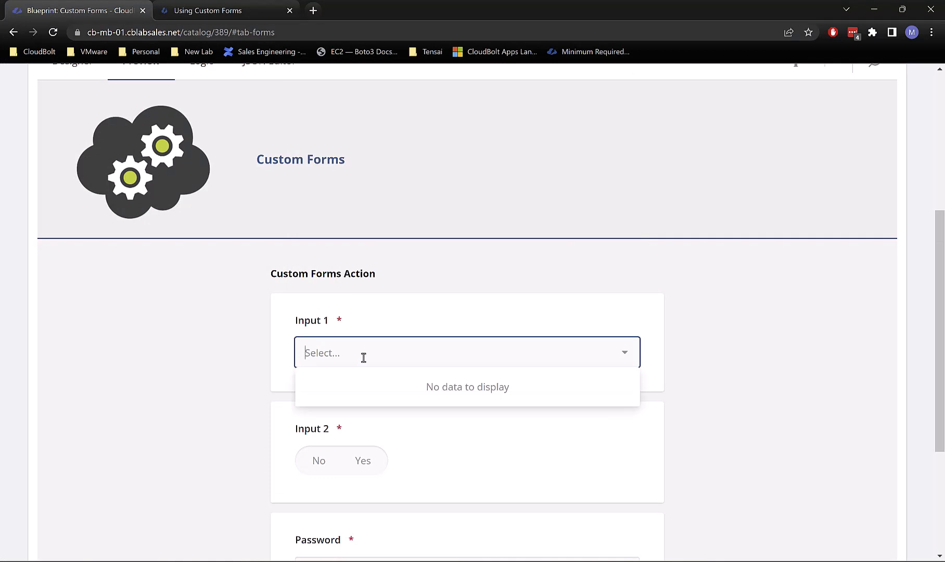
left_click(370, 355)
left_click(437, 365)
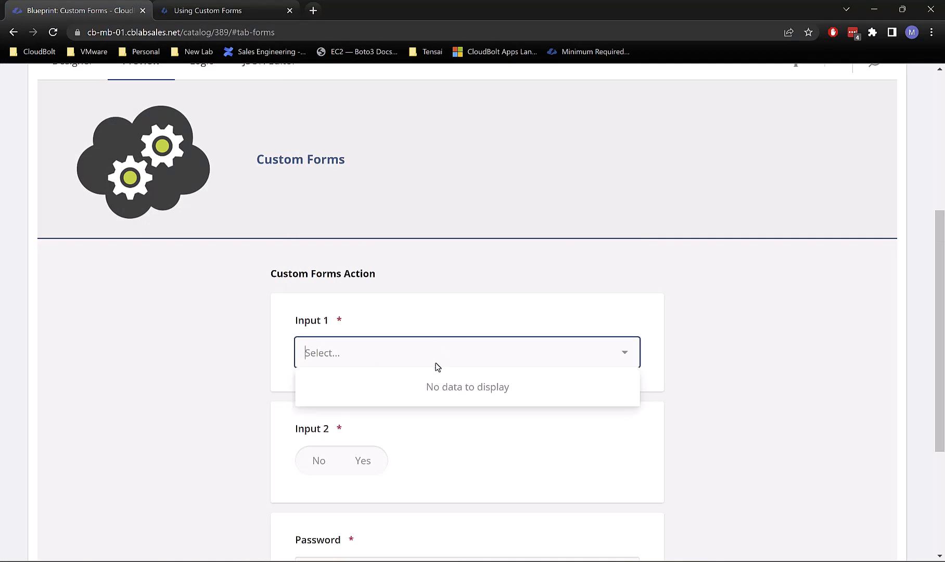
left_click(452, 391)
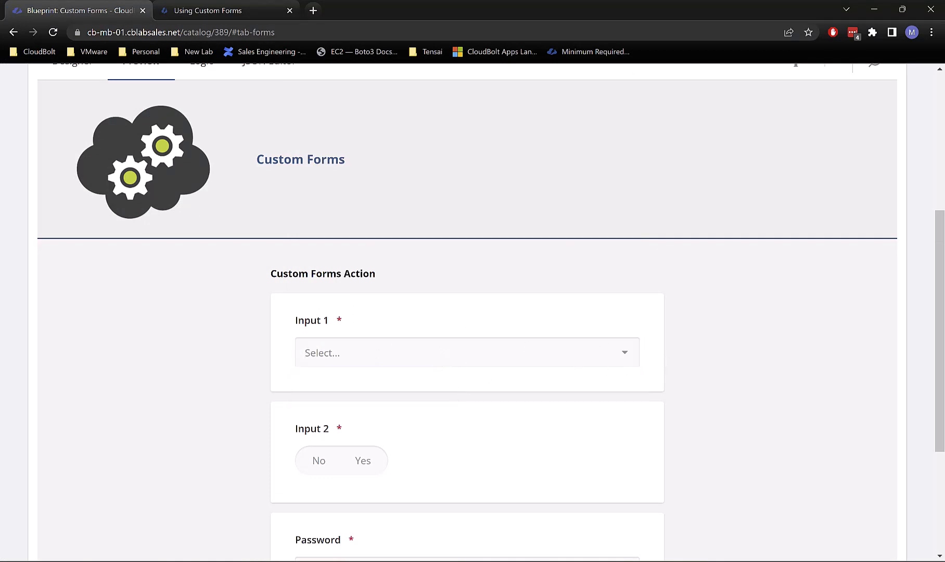
key("alt+Tab")
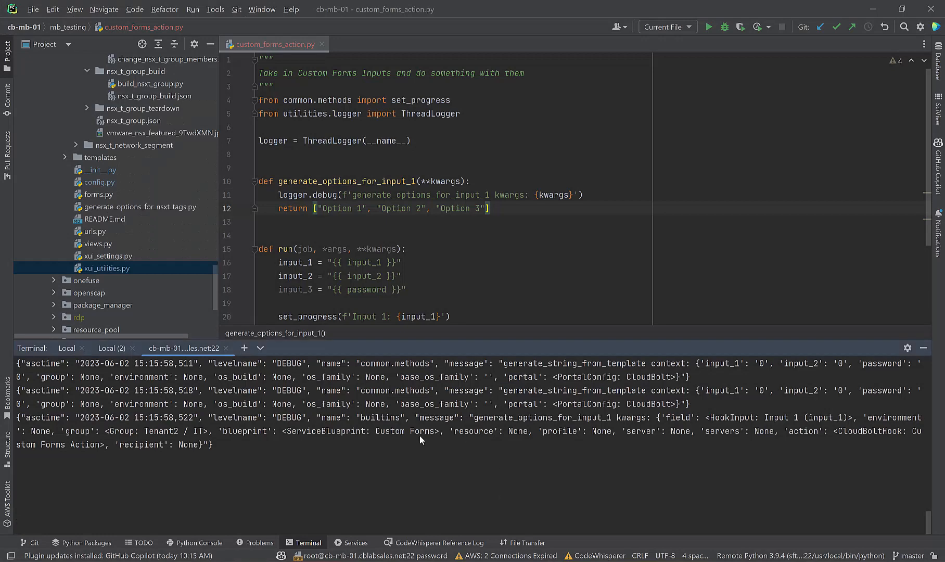
Step: Select a line of the options-request log, then return to the CloudBolt form preview
triple_click(364, 499)
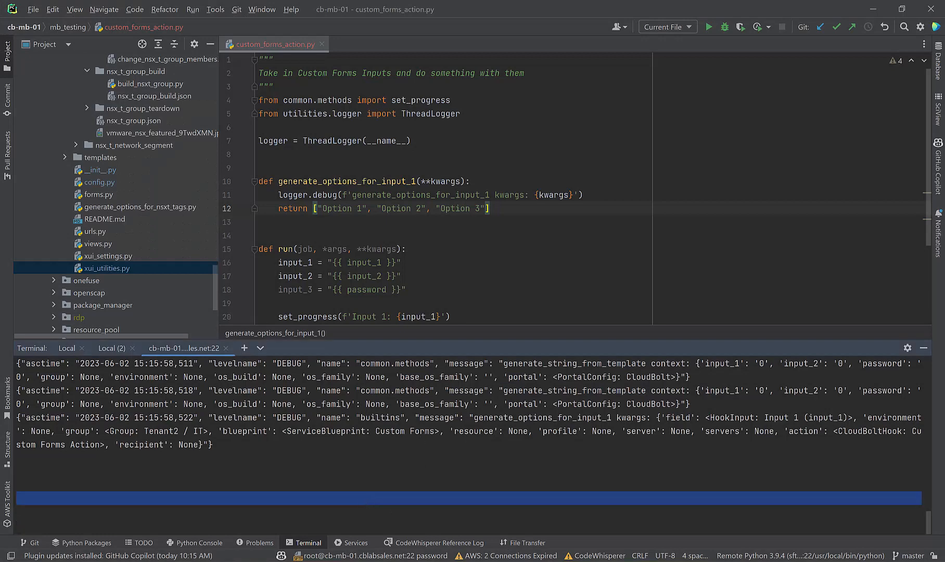
left_click(477, 412)
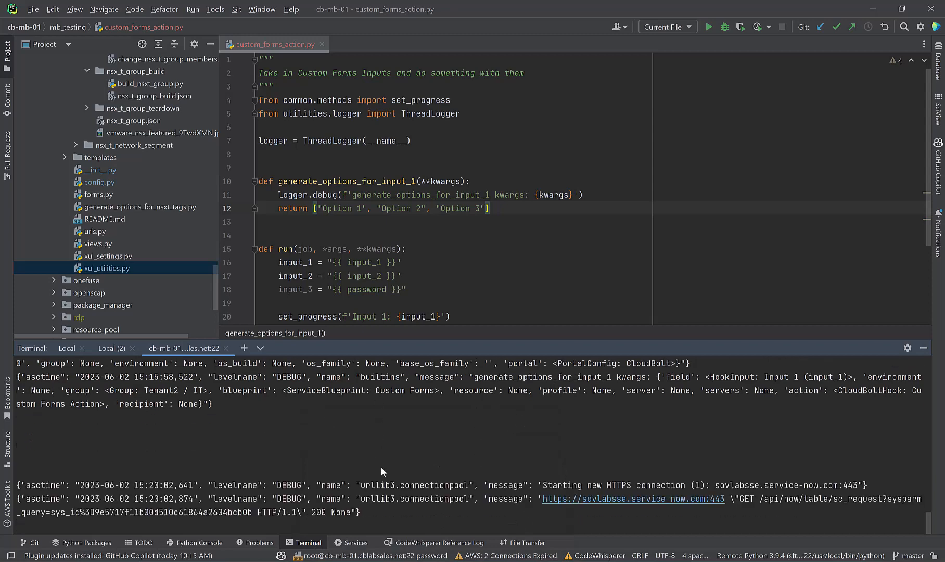
mouse_move(398, 521)
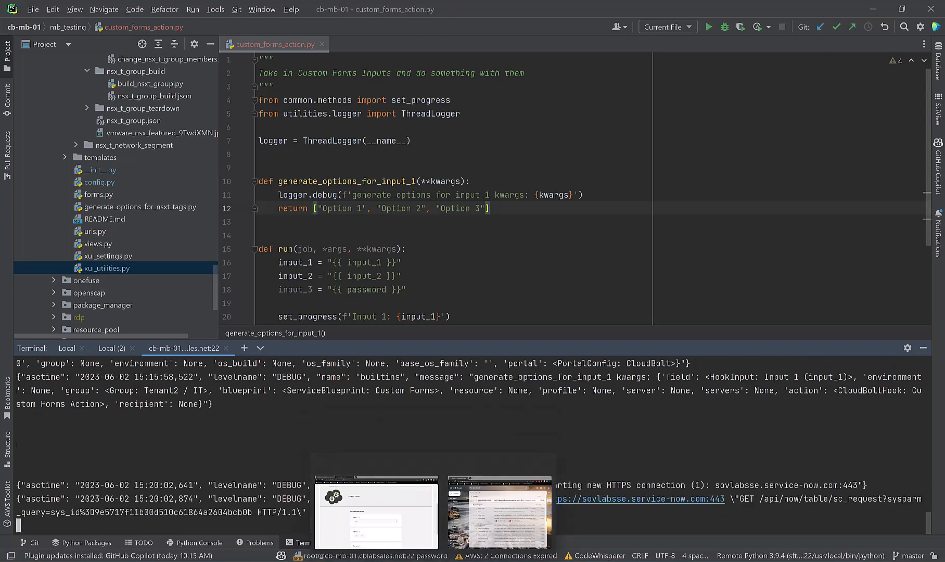
left_click(441, 497)
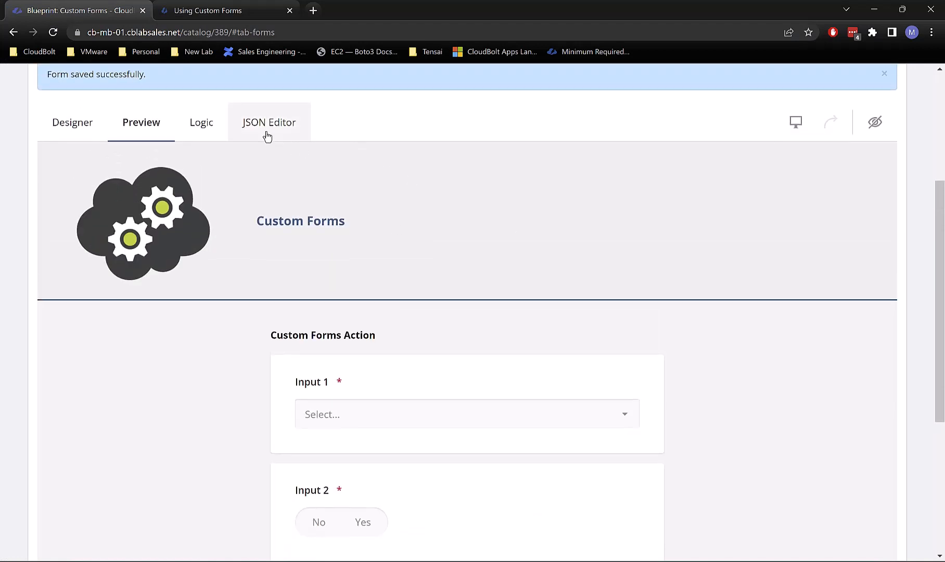
Step: Select Input 1 in the Designer and step through its Service URL to the inputs part
left_click(267, 135)
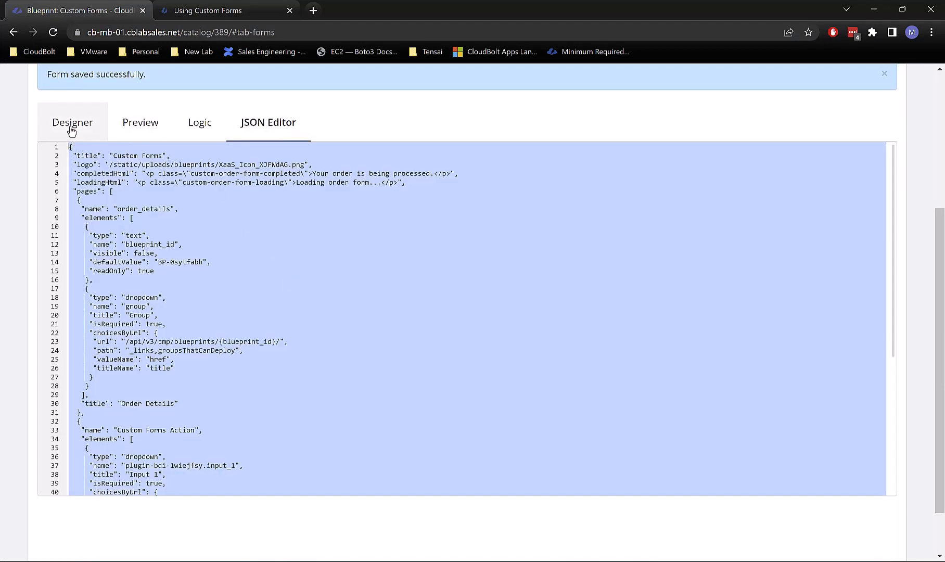
scroll(477, 445, "down", 2)
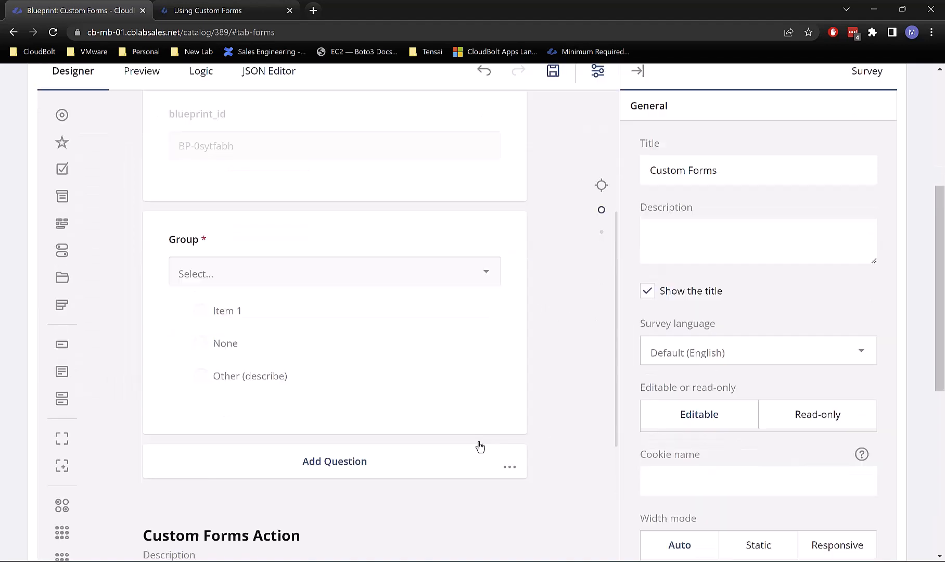
scroll(378, 347, "down", 10)
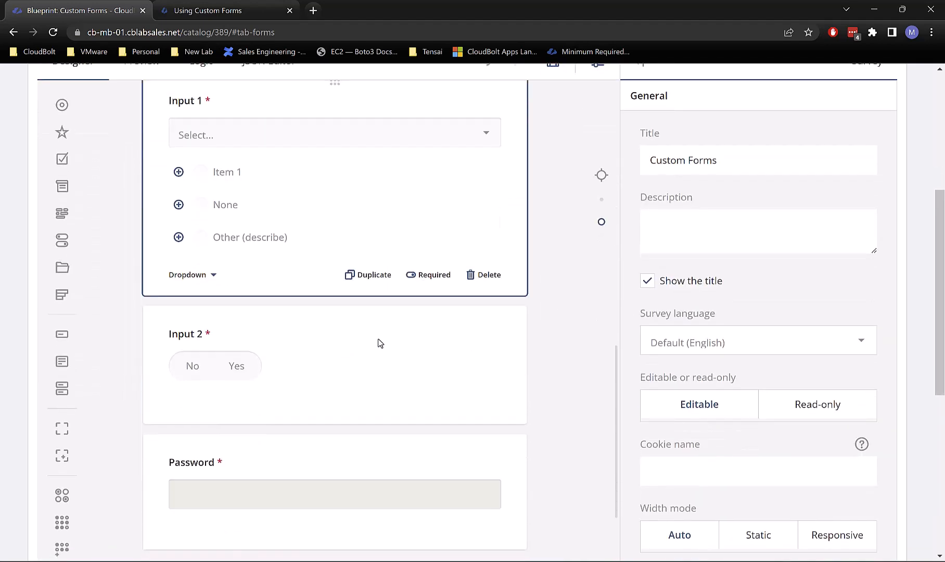
scroll(378, 346, "down", 1)
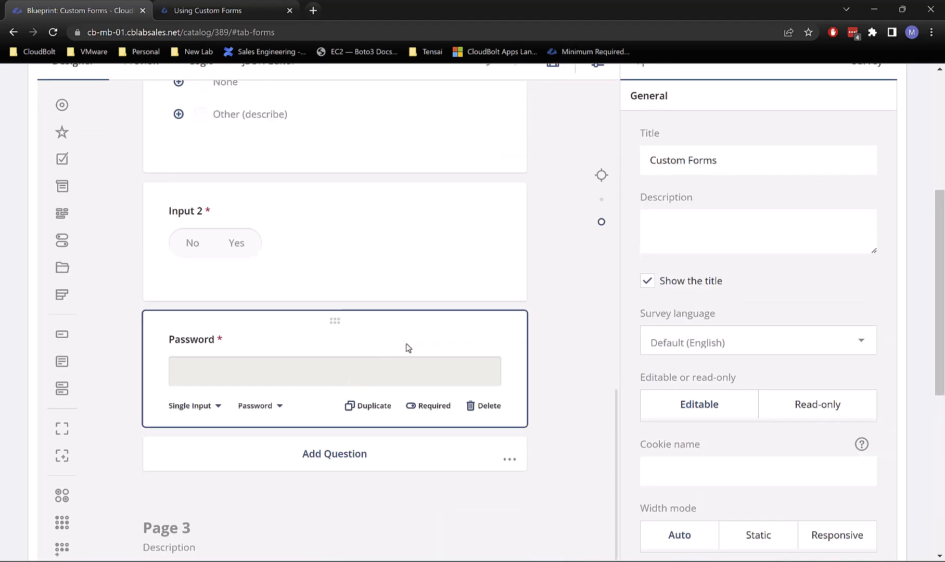
scroll(405, 312, "up", 1)
left_click(419, 216)
scroll(766, 395, "up", 2)
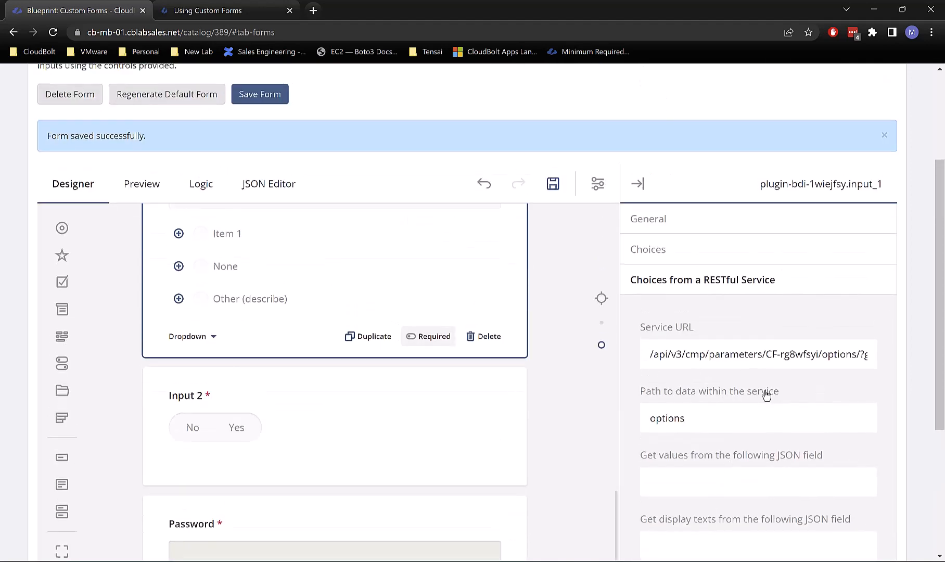
left_click(807, 354)
key("End")
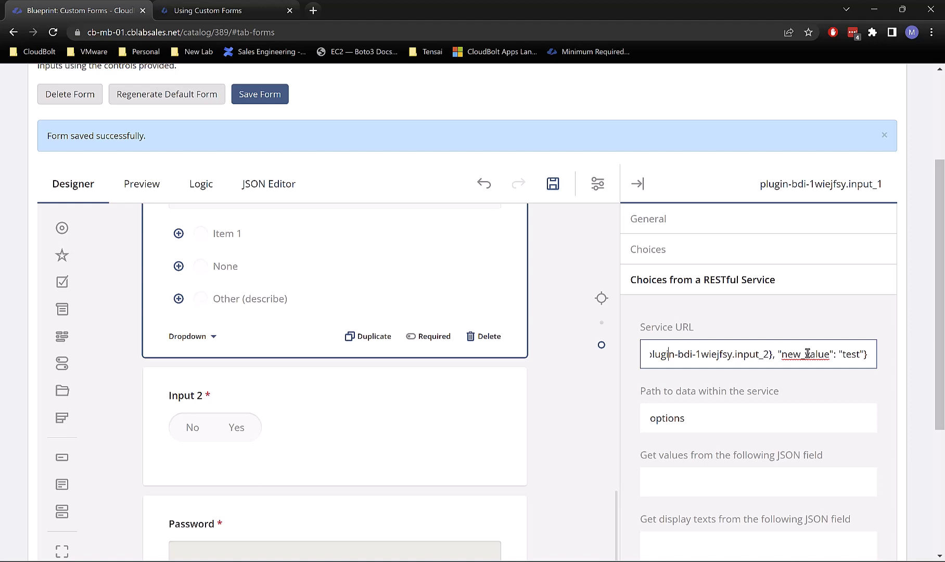
key("Left")
key("Left")
key("Left")
key("Left")
key("Left")
key("Left")
key("Left")
key("Left")
key("Left")
key("Left")
key("Left")
key("Left")
key("Left")
key("Left")
key("Left")
key("Left")
key("Left")
key("Left")
key("Left")
key("Left")
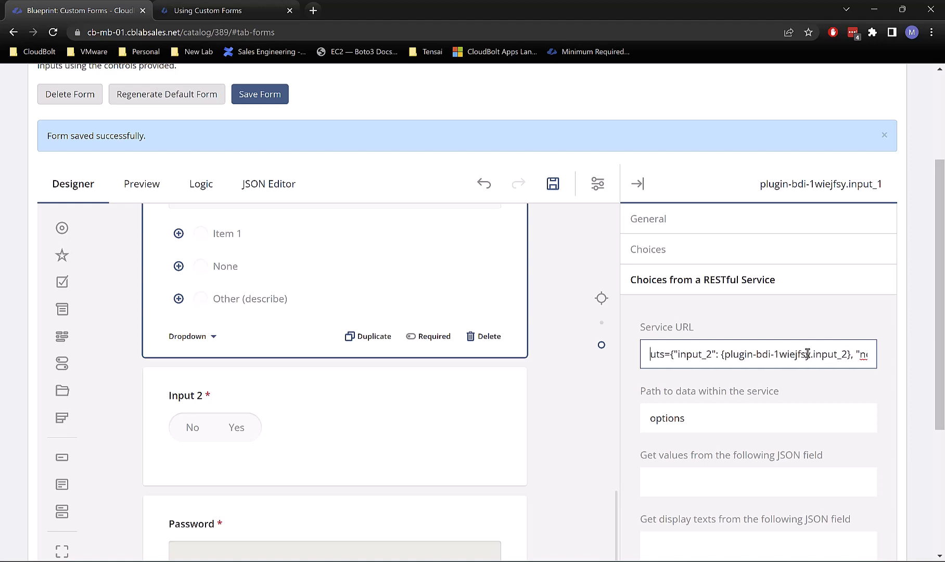
key("ctrl+Tab")
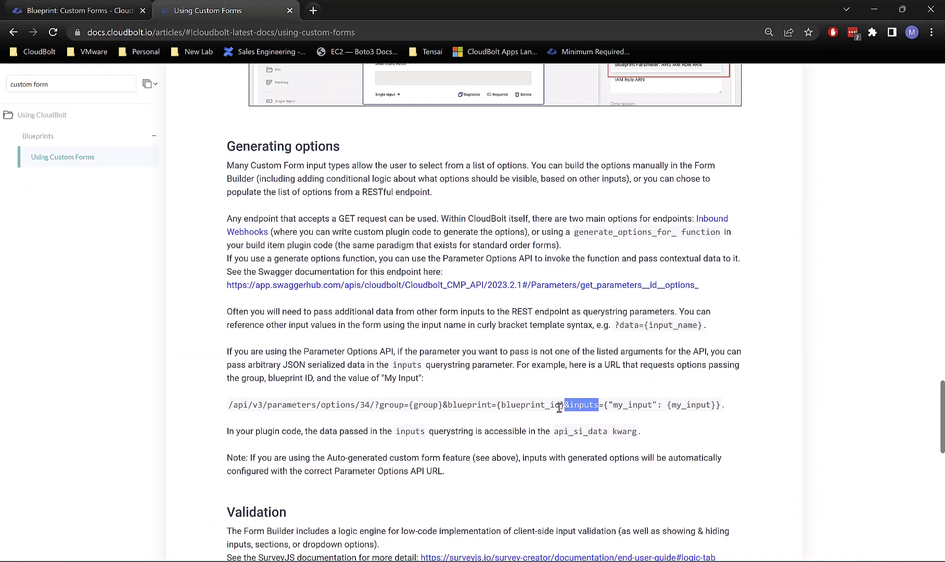
Step: Select the {"my_input": {my_input}} docs example, then refocus Input 1's Service URL in the designer
left_click(559, 409)
left_click_drag(603, 408, 714, 406)
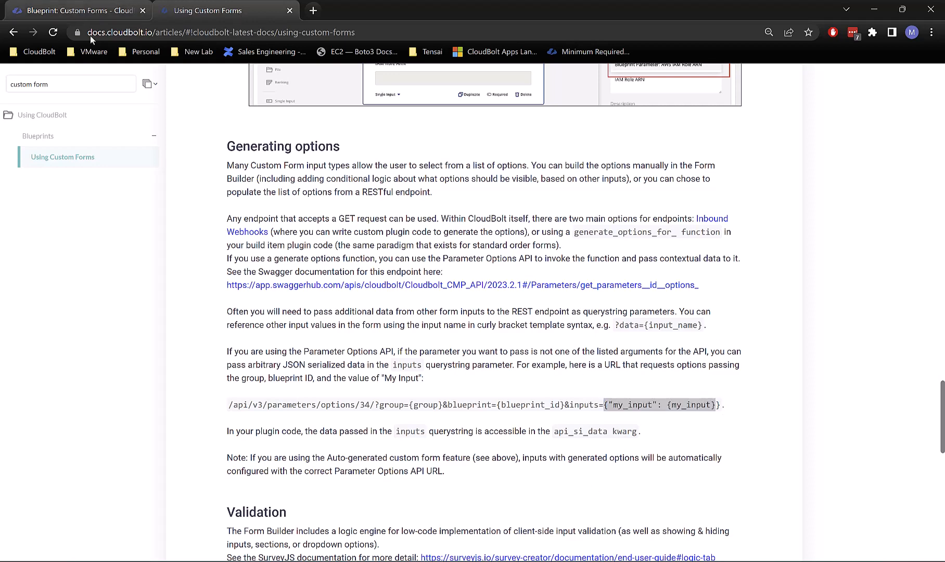
left_click(136, 4)
left_click_drag(795, 355, 748, 369)
Step: Delete the trailing new_value part from Input 1's Service URL, checking the docs example
key("Right")
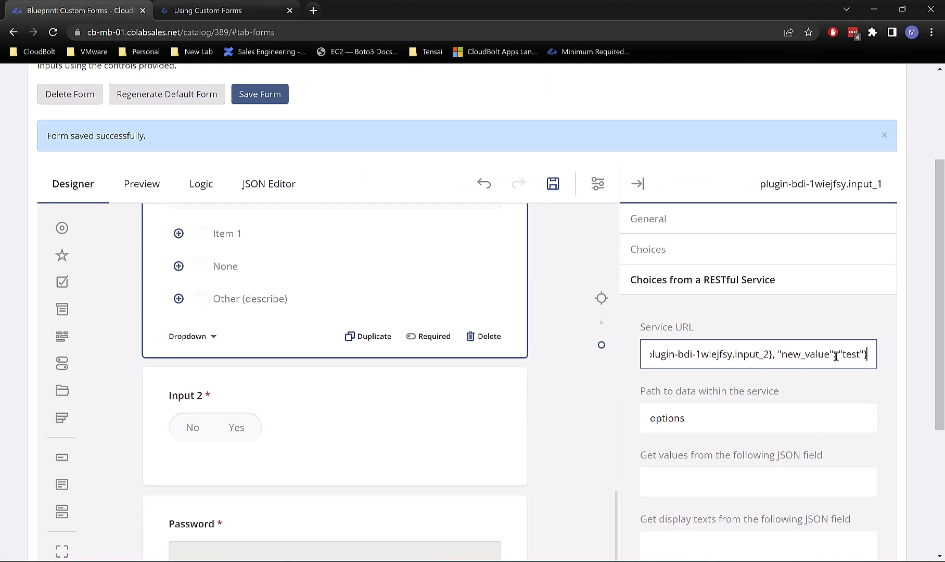
key("BackSpace")
key("BackSpace")
key("BackSpace")
key("BackSpace")
key("BackSpace")
key("BackSpace")
key("BackSpace")
key("BackSpace")
key("BackSpace")
key("BackSpace")
key("BackSpace")
key("BackSpace")
key("BackSpace")
key("BackSpace")
key("BackSpace")
key("BackSpace")
key("BackSpace")
key("BackSpace")
key("BackSpace")
key("BackSpace")
key("Left")
key("Left")
key("Left")
key("Left")
key("Left")
key("Left")
key("Left")
key("Left")
key("Left")
key("Left")
key("Left")
key("Left")
key("Left")
key("Left")
key("Left")
key("Left")
key("Left")
key("Left")
key("Left")
key("Left")
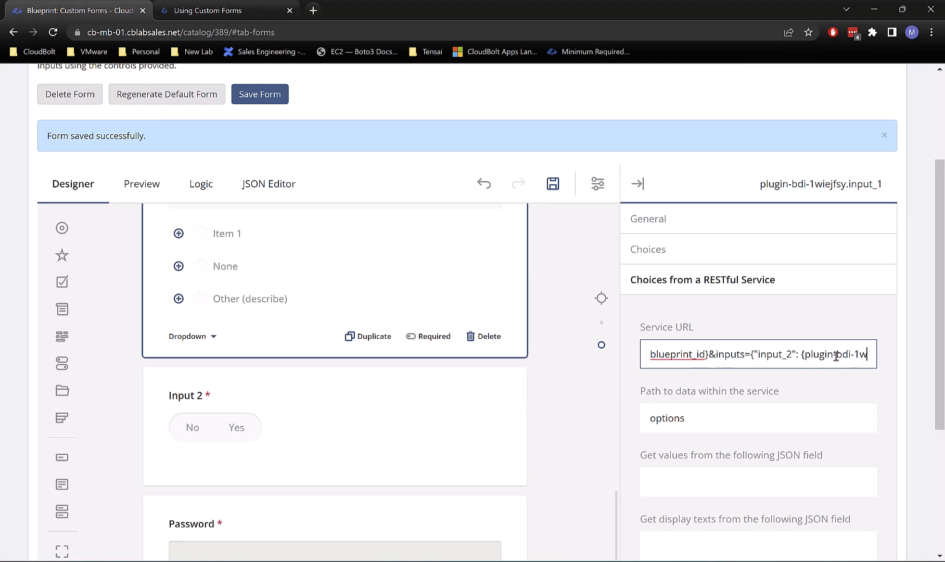
key("Right")
key("Right")
key("Right")
key("Right")
key("Right")
key("Right")
key("Right")
key("Right")
key("Right")
key("Right")
key("Right")
key("Right")
key("Right")
key("Right")
key("Right")
key("Right")
key("Right")
key("Right")
key("Right")
key("Right")
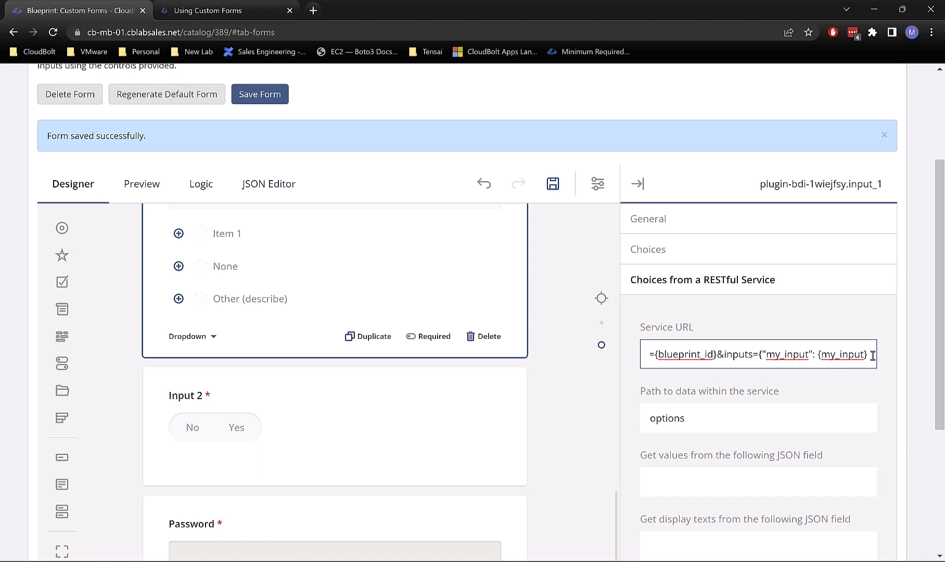
left_click(251, 9)
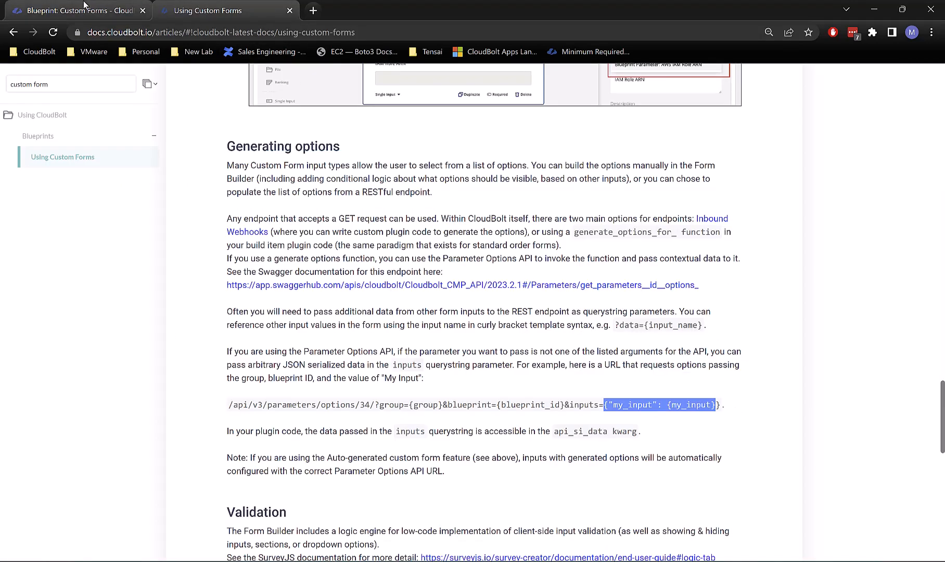
left_click(84, 5)
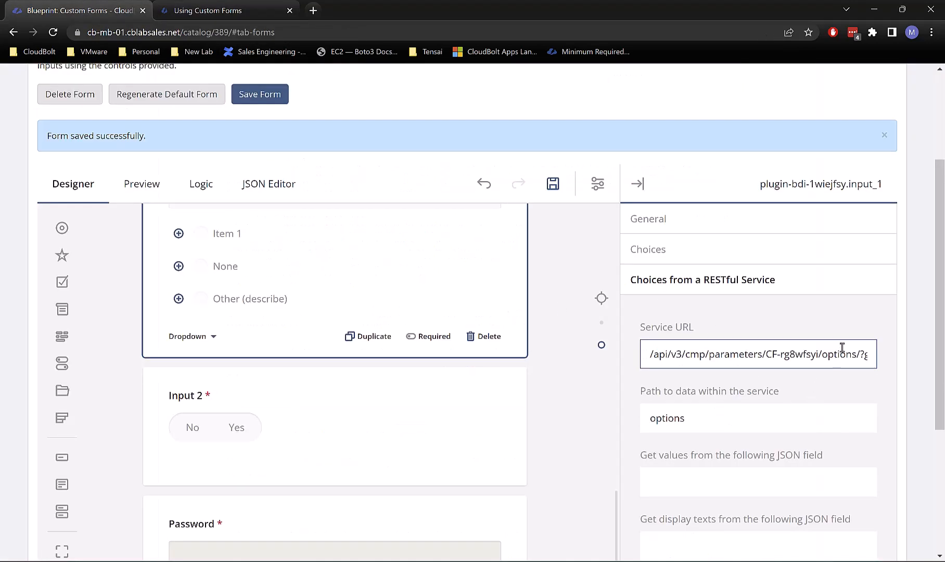
Step: End the Service URL with inputs={"my_input": "test"} and show the form preview
key("End")
type("}")
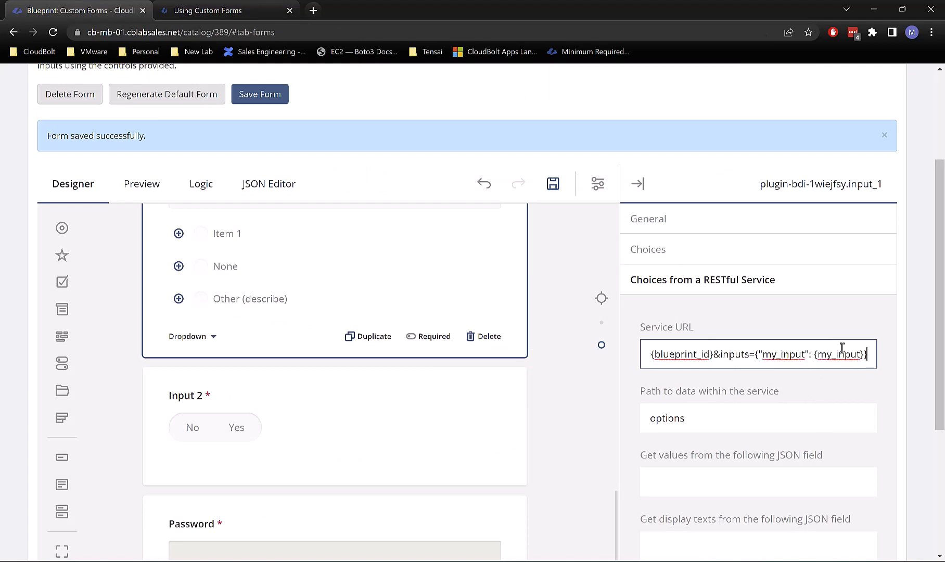
key("BackSpace")
key("BackSpace")
key("BackSpace")
key("BackSpace")
key("BackSpace")
key("BackSpace")
key("BackSpace")
key("BackSpace")
key("BackSpace")
key("BackSpace")
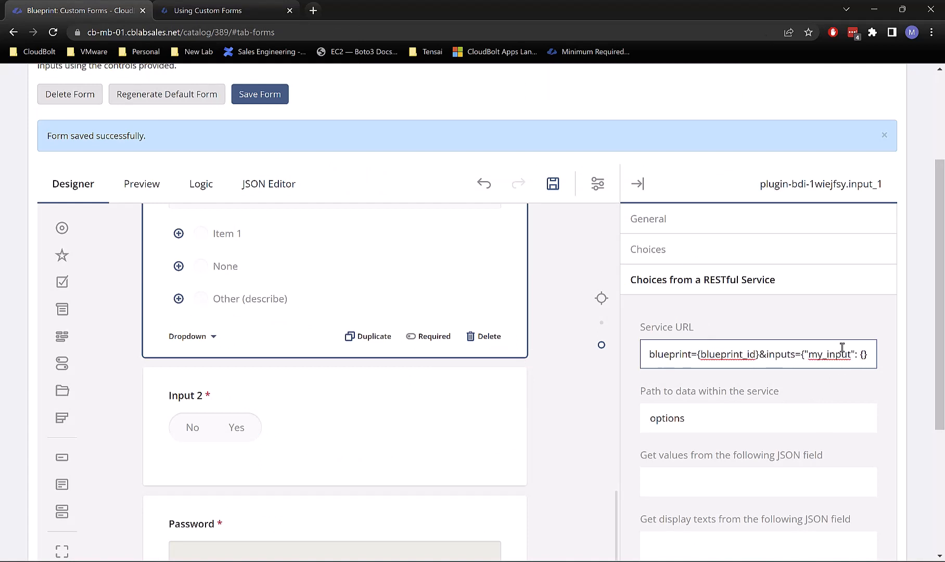
type("\"test\"")
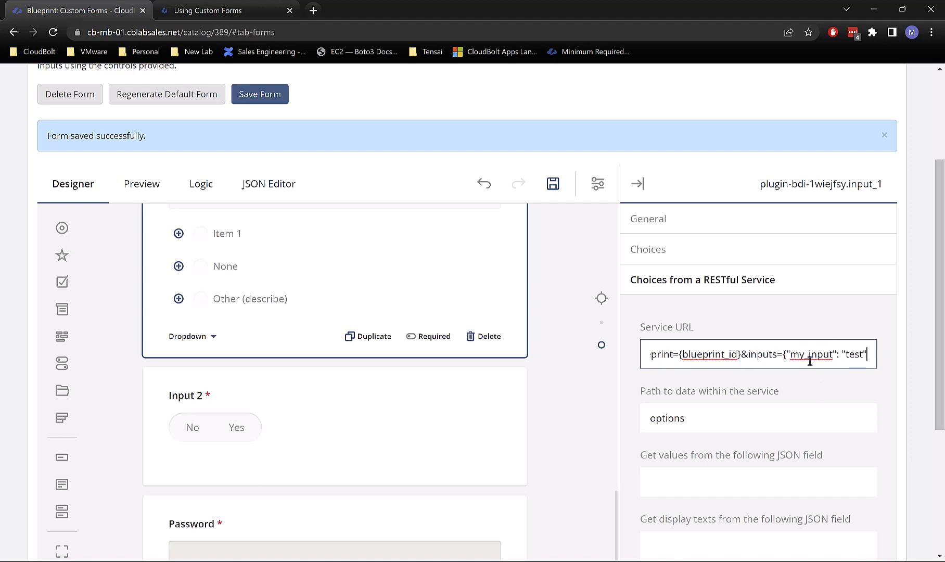
left_click_drag(810, 354, 883, 358)
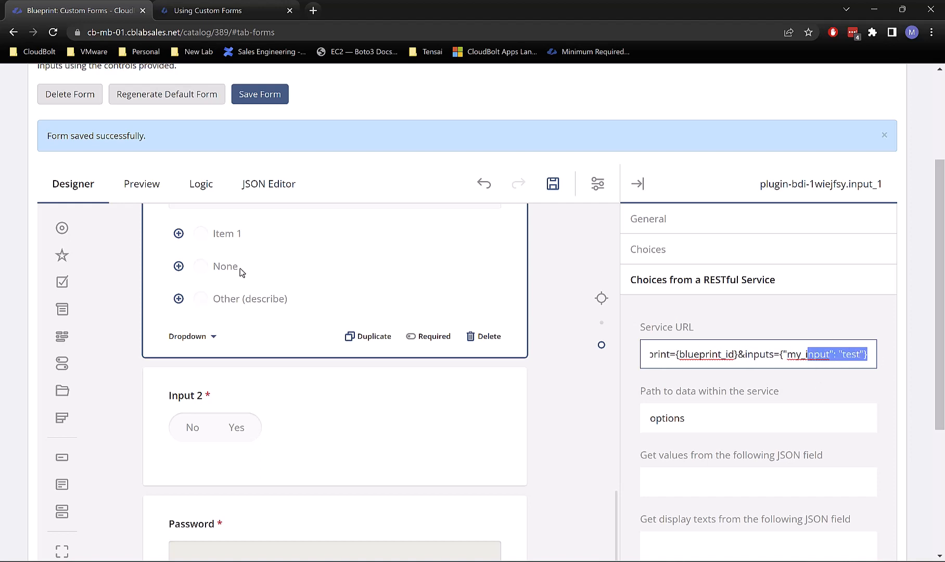
left_click(135, 193)
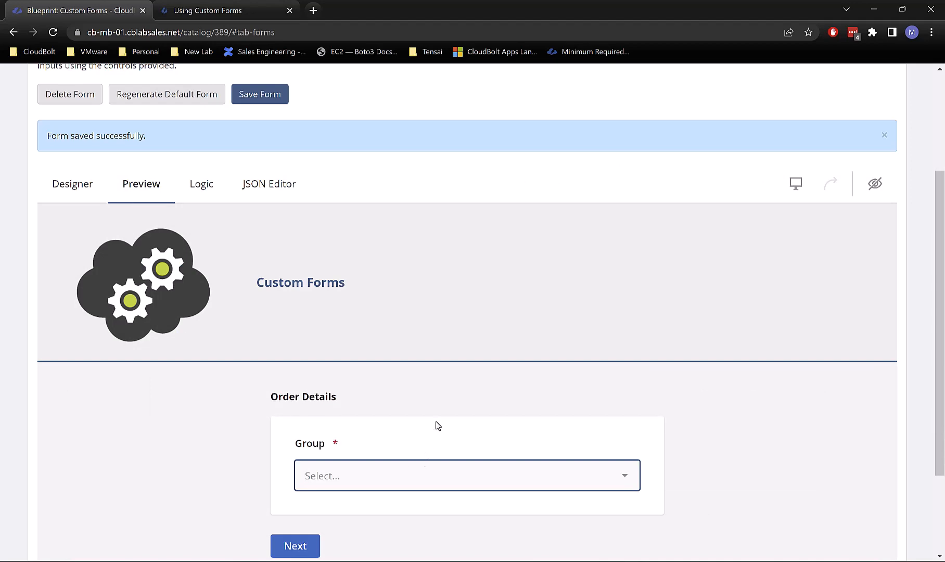
Step: Choose group IT in the preview, advance to Custom Forms Action, and open Input 1's empty dropdown
left_click(406, 475)
left_click(350, 202)
left_click(521, 561)
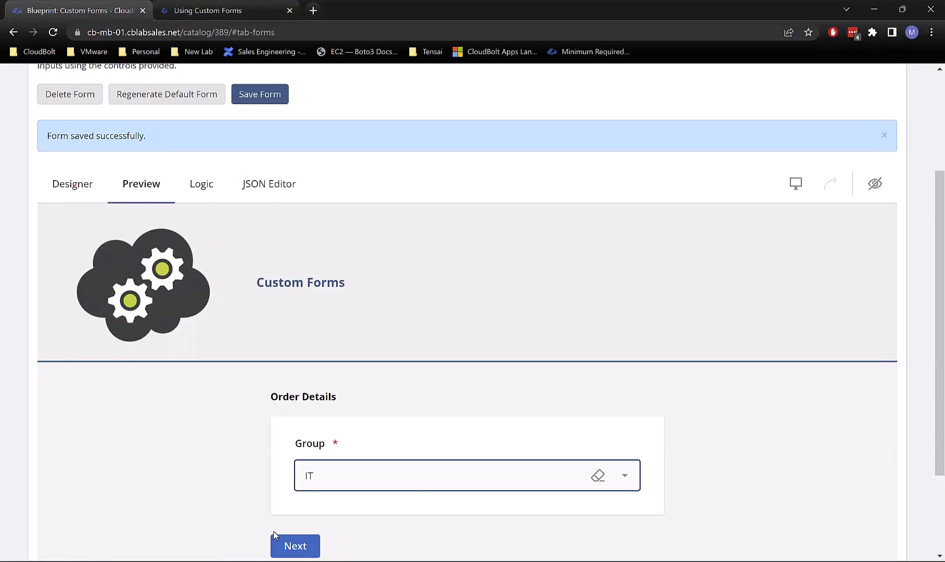
left_click(275, 536)
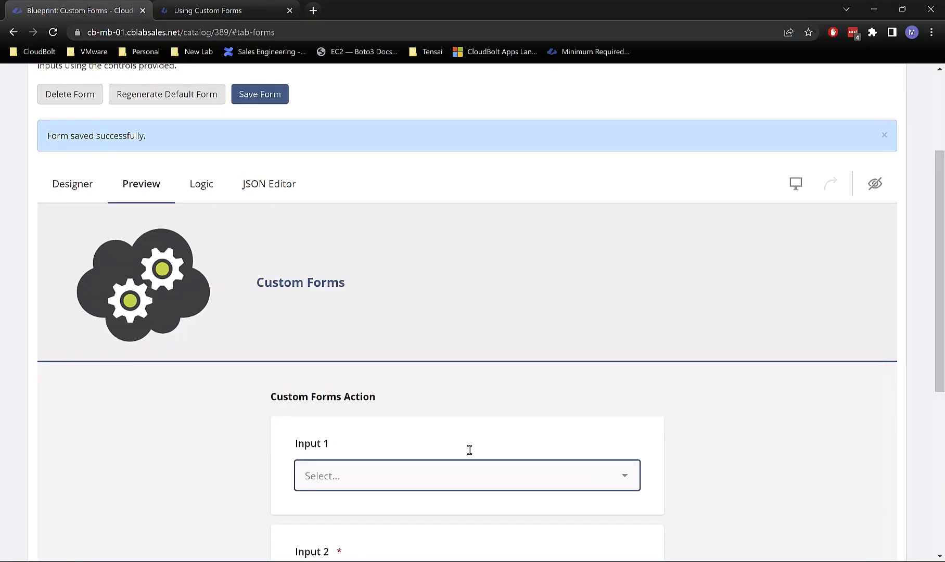
scroll(503, 411, "down", 2)
left_click(419, 356)
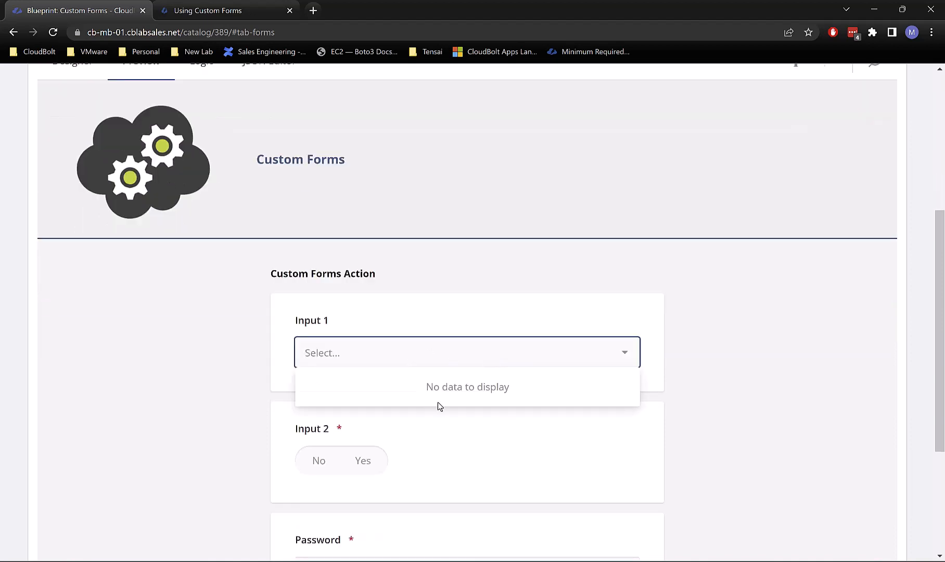
Step: Check the PyCharm server log, then return to CloudBolt's form designer
left_click(556, 502)
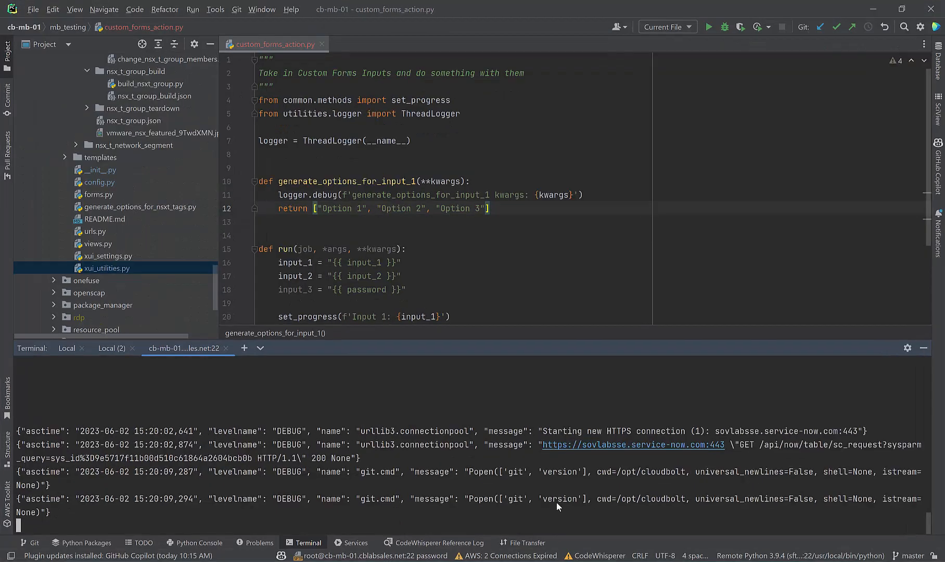
key("Return")
key("Return")
key("Return")
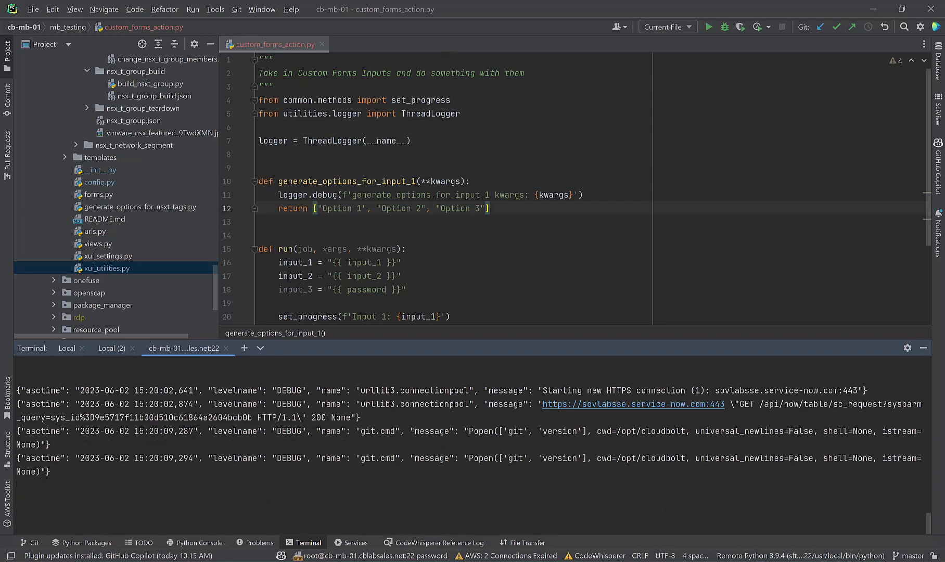
key("alt+Tab")
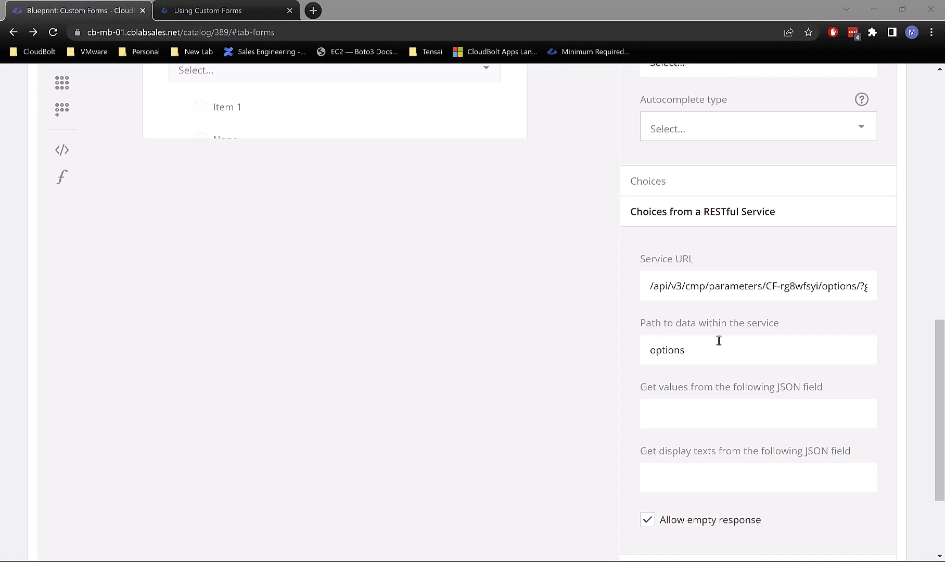
Step: Replace "test" in Input 1's Service URL with {plugin-bdi-1wiejfsy.input_2}
left_click(719, 286)
left_click_drag(720, 286, 911, 276)
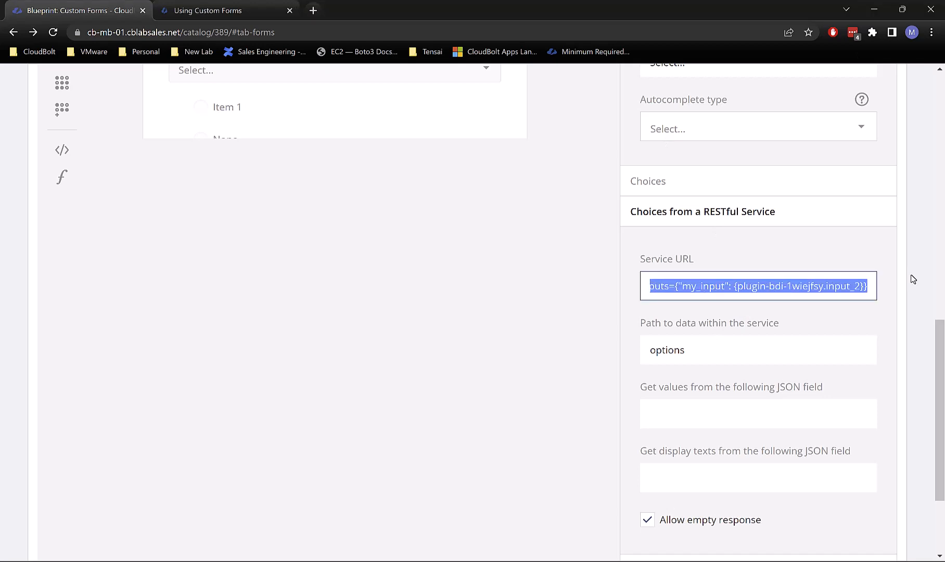
left_click(724, 285)
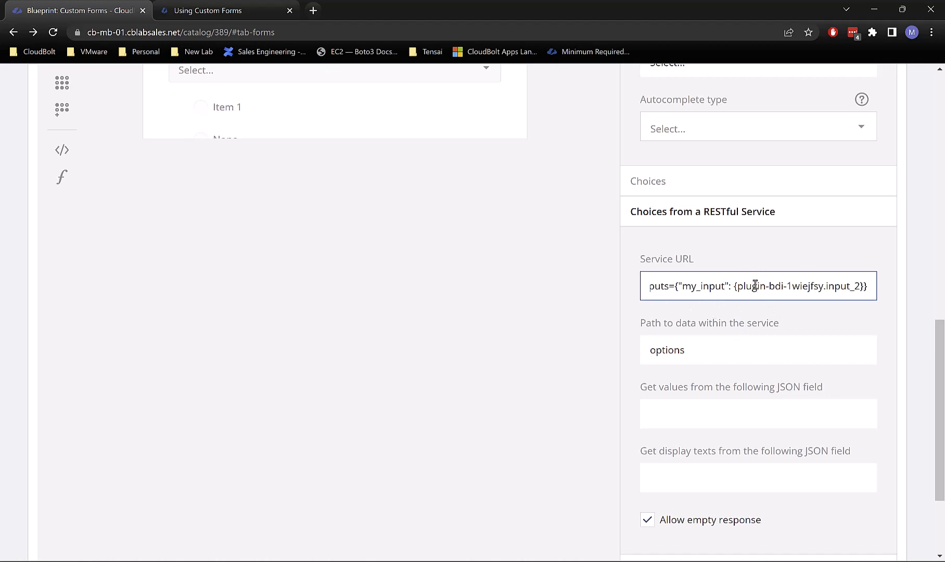
key("Left")
key("Left")
key("Left")
key("Left")
key("Left")
key("Left")
key("Left")
key("Left")
key("Left")
key("Left")
key("Left")
key("Left")
key("Left")
key("Left")
key("Left")
key("Left")
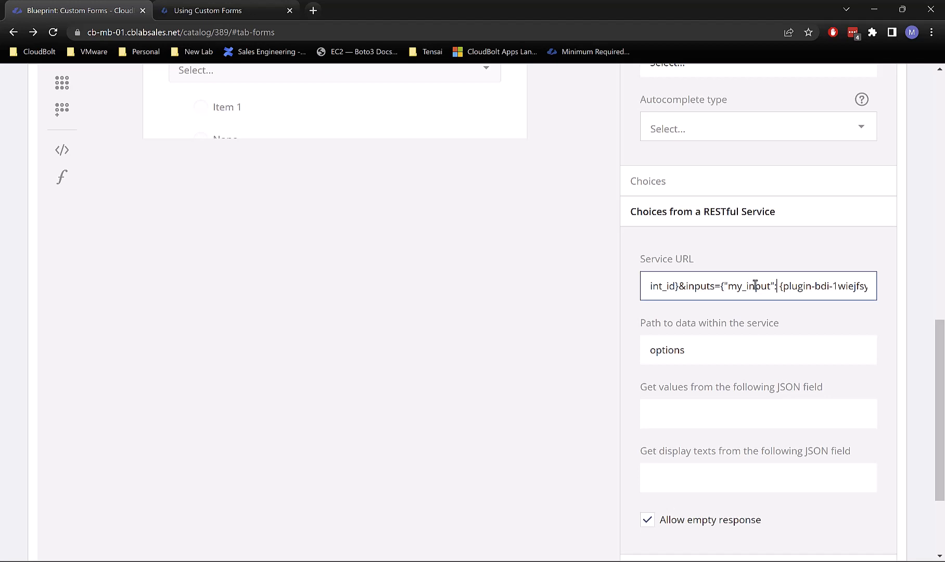
type(".input_2")
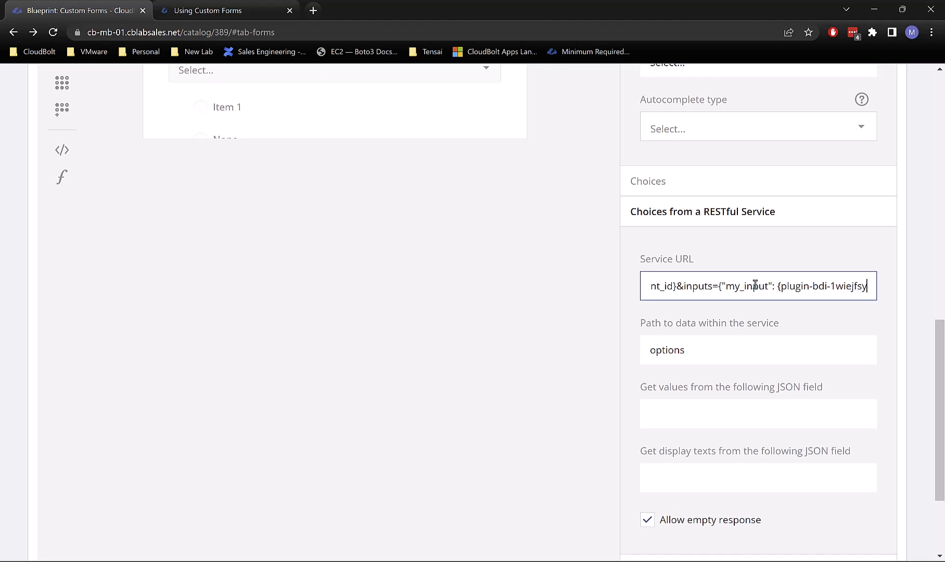
type("}}")
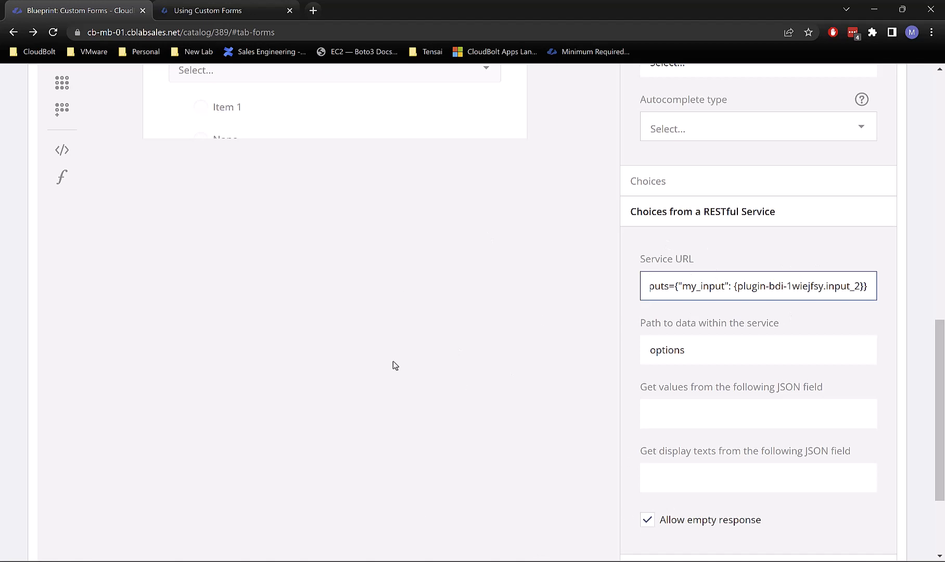
scroll(393, 255, "up", 5)
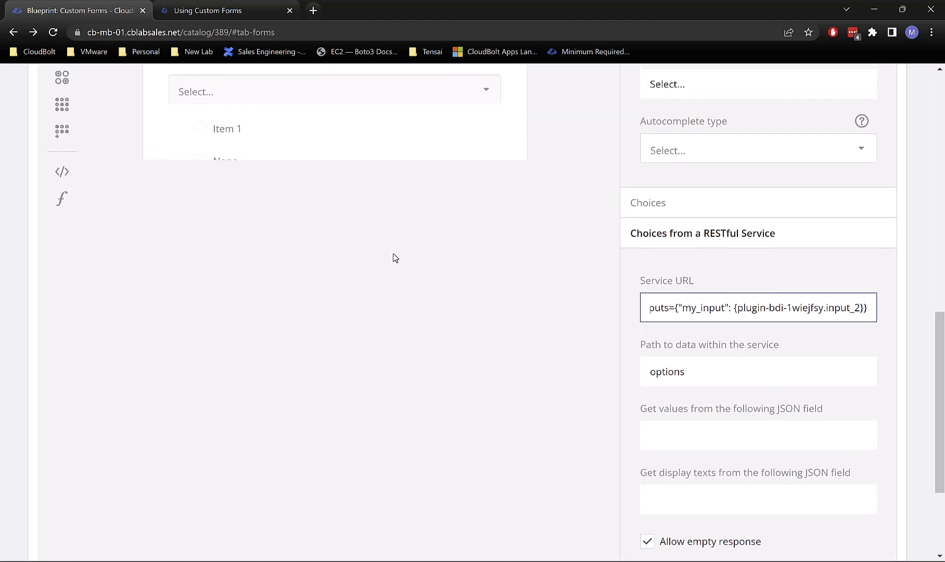
scroll(409, 257, "up", 8)
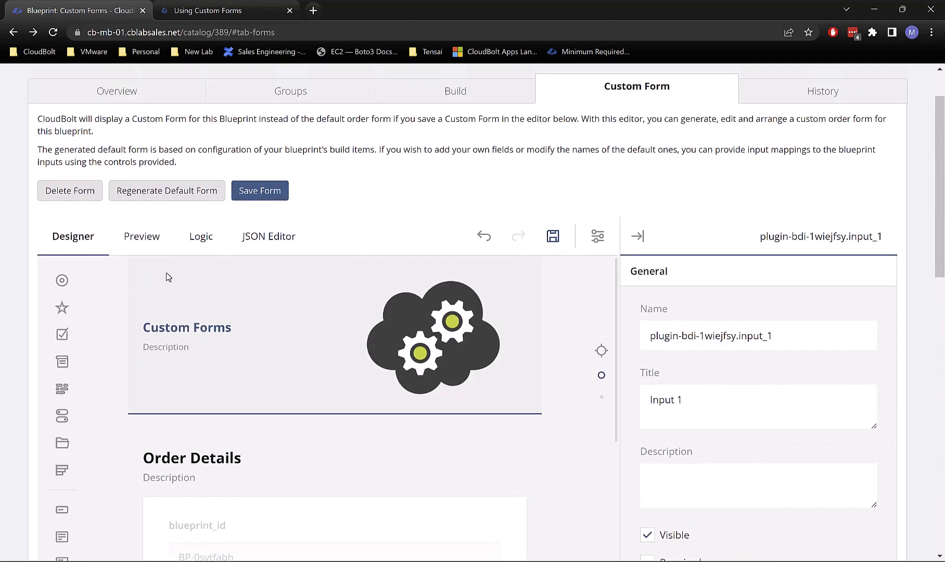
Step: Show the form preview and space out the PyCharm log to spot new output
left_click(149, 254)
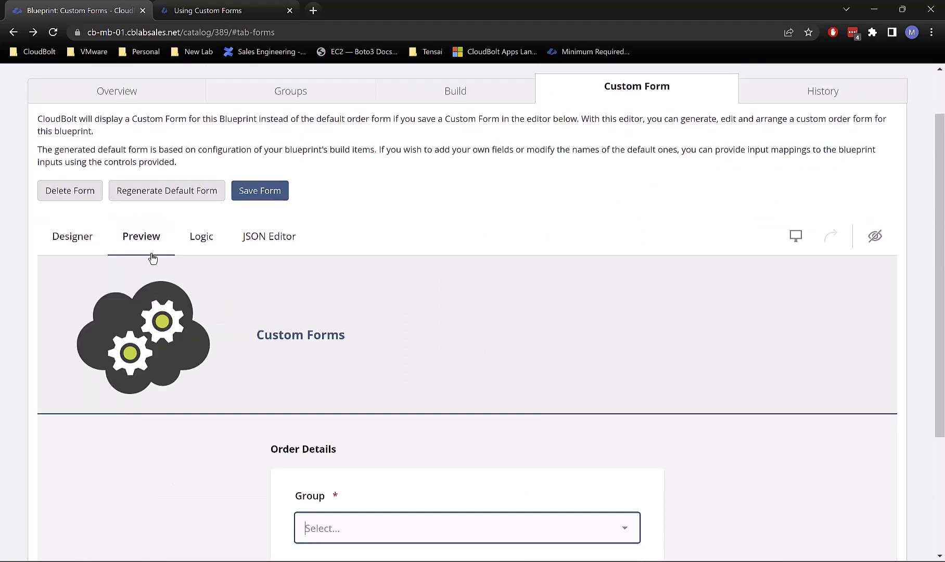
scroll(306, 409, "down", 2)
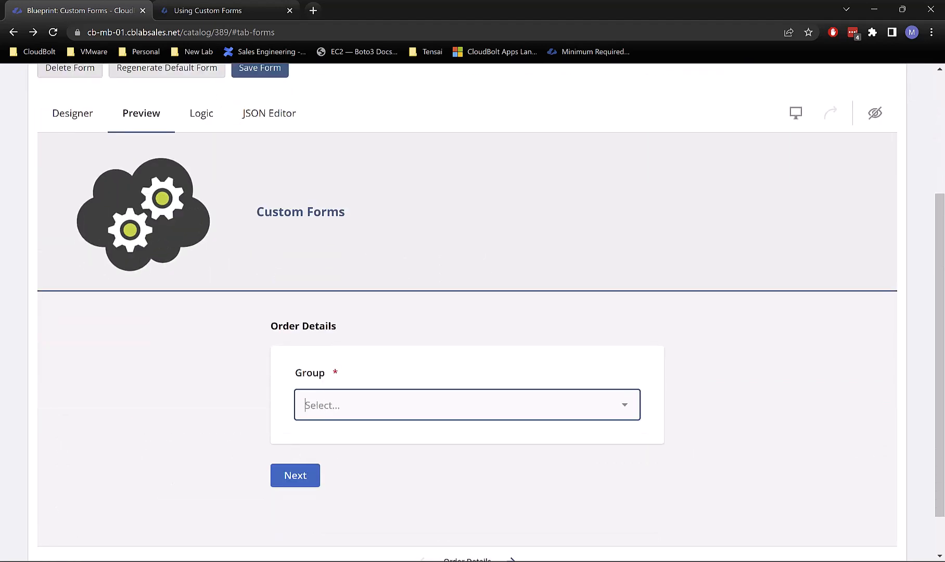
key("alt+Tab")
key("Return")
key("Return")
key("Return")
key("Return")
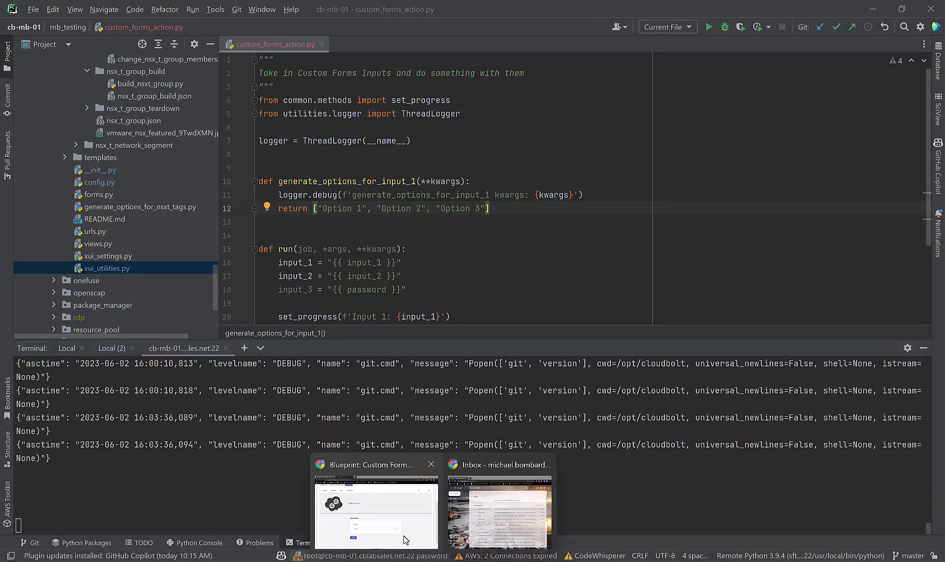
left_click(403, 535)
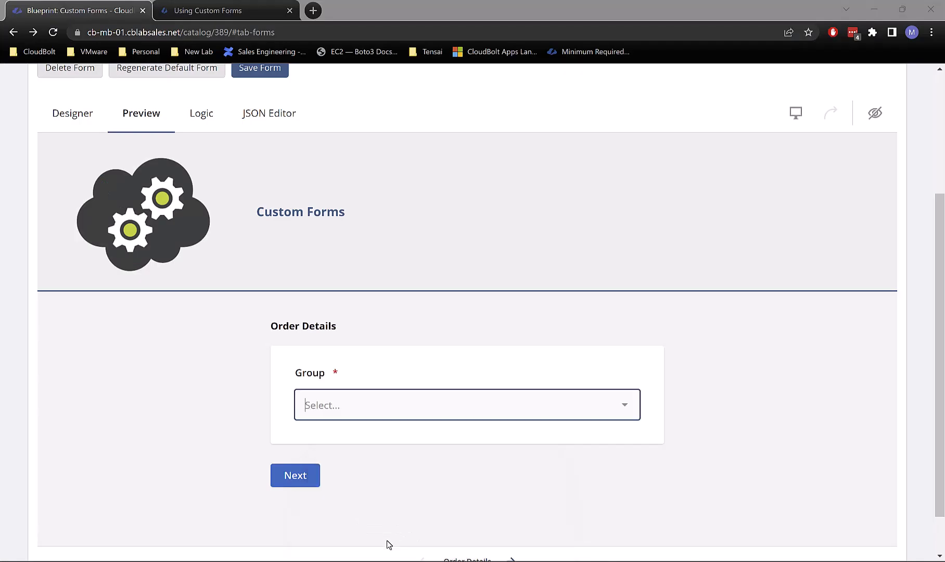
Step: Select group IT, advance to Custom Forms Action, and minimize PyCharm to view it
left_click(336, 403)
left_click(359, 202)
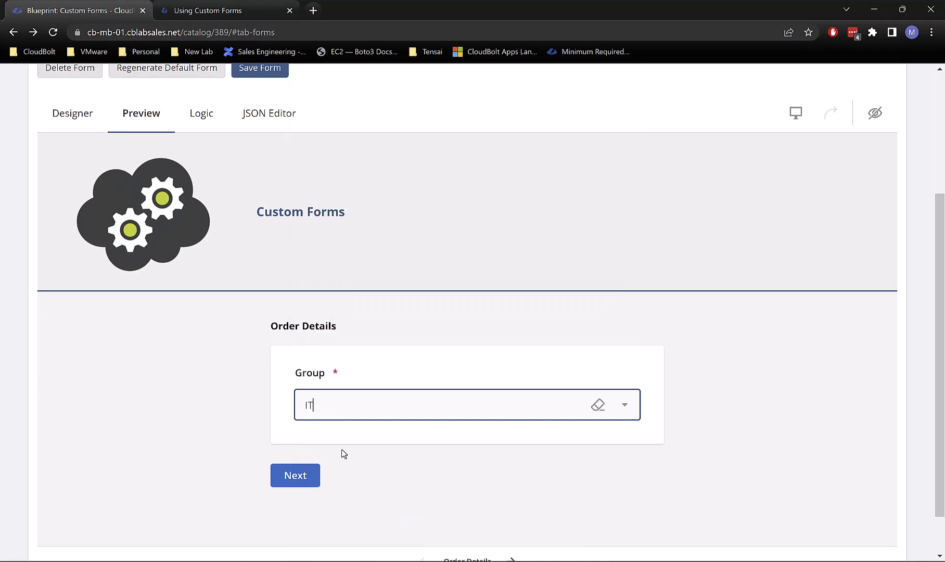
left_click(296, 481)
mouse_move(484, 557)
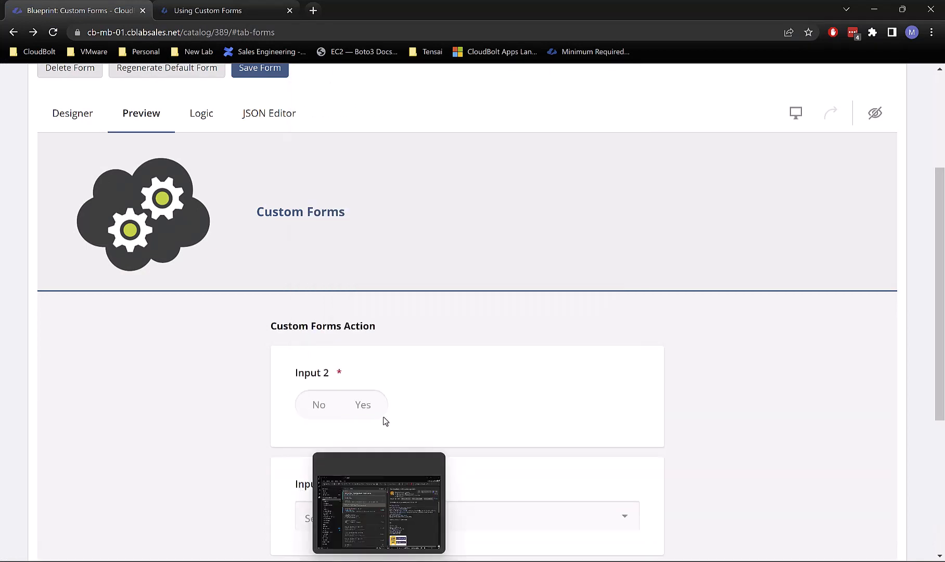
mouse_move(555, 559)
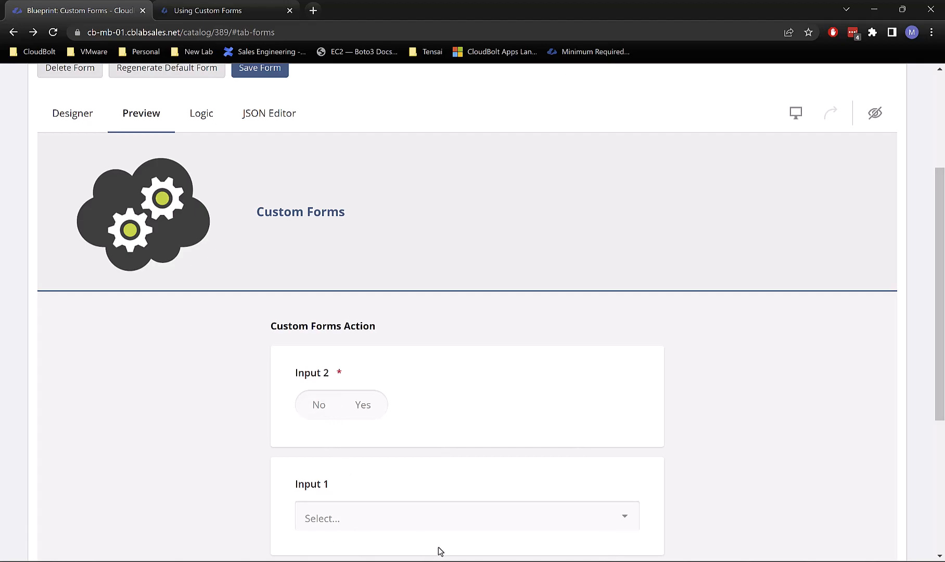
left_click(555, 560)
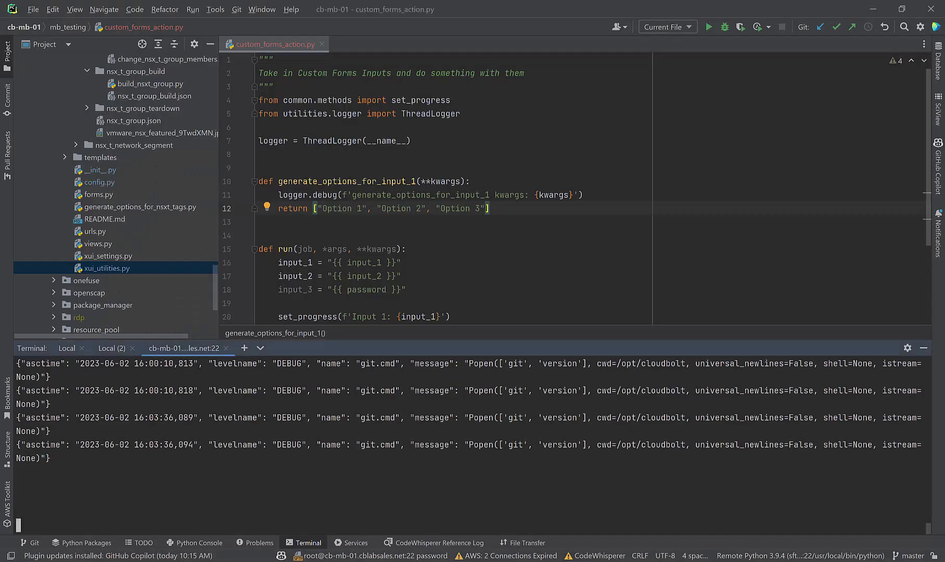
left_click(881, 8)
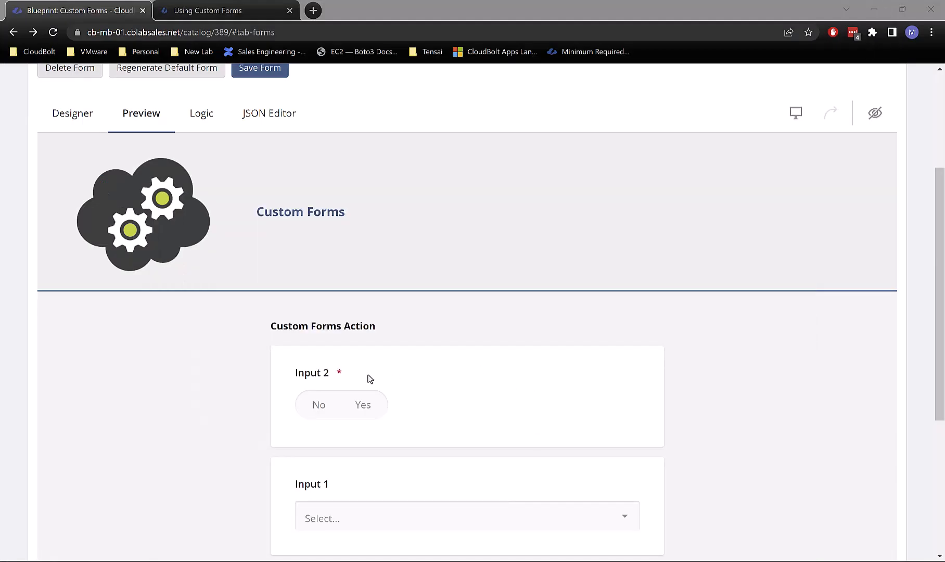
Step: Set Input 2 to Yes, open Input 1's Option 1–3 choices, and check the log
left_click(362, 406)
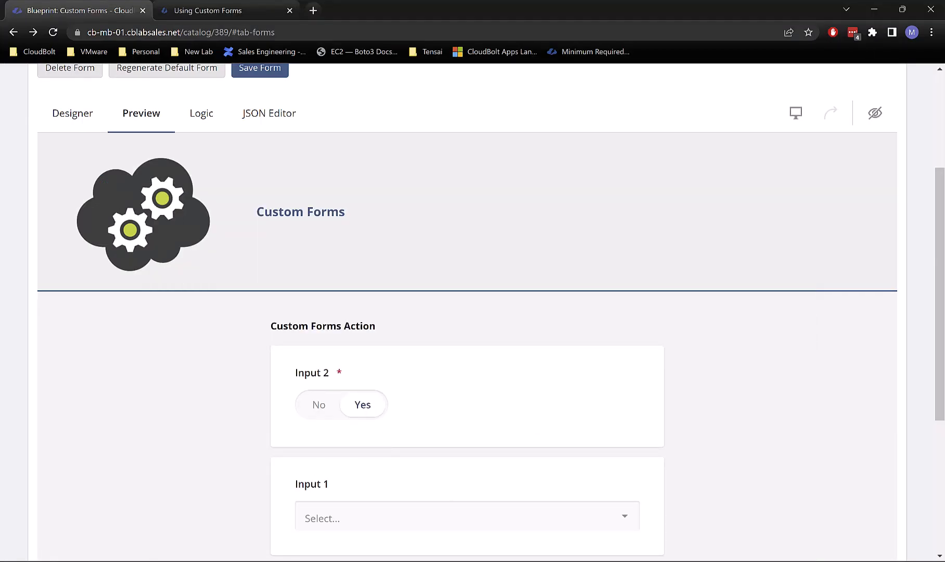
key("alt+Tab")
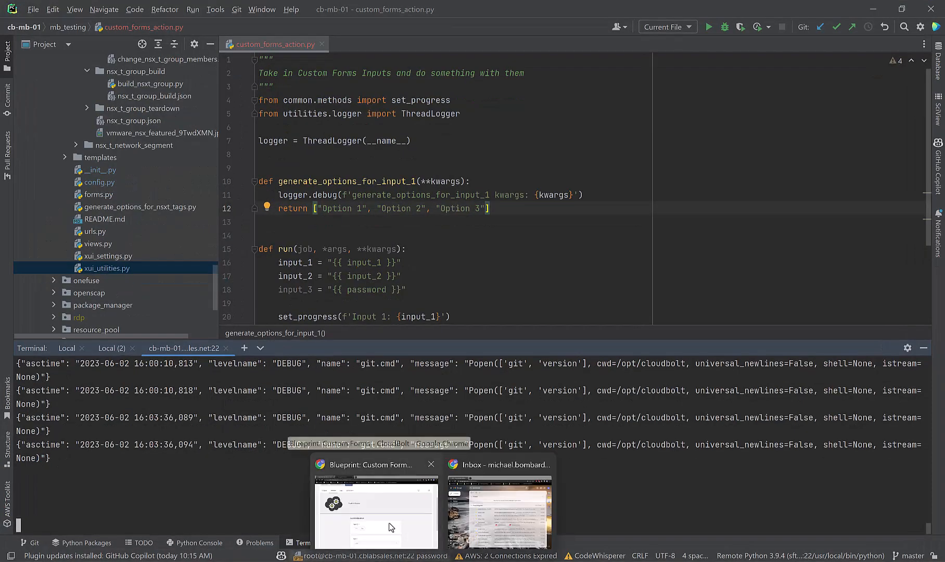
left_click(389, 522)
left_click(388, 512)
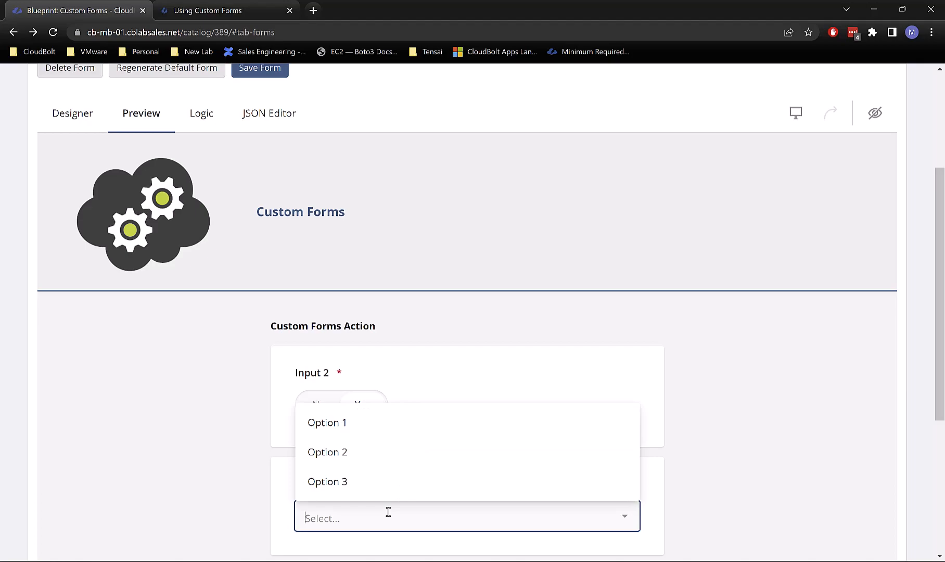
left_click(464, 561)
left_click(259, 489)
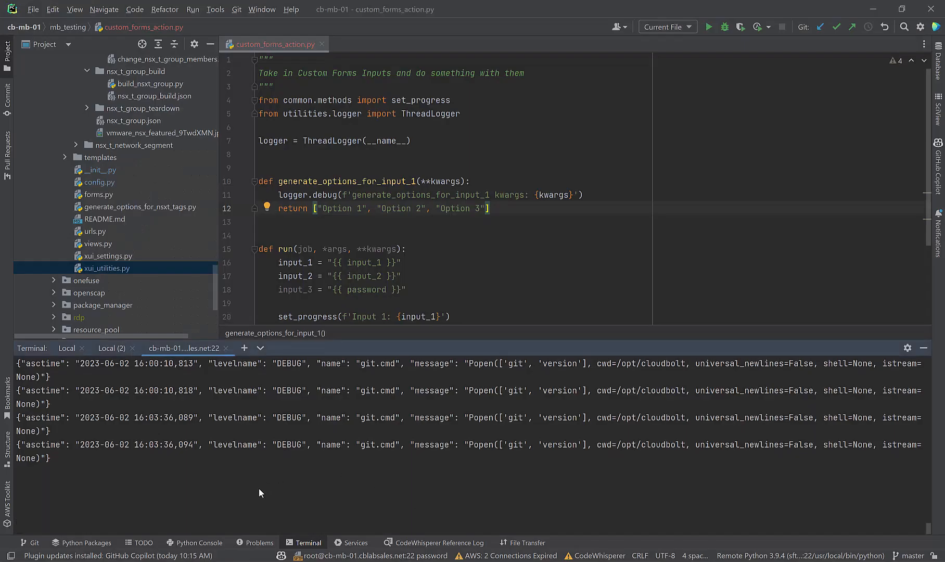
scroll(259, 489, "up", 2)
scroll(259, 489, "down", 2)
mouse_move(432, 561)
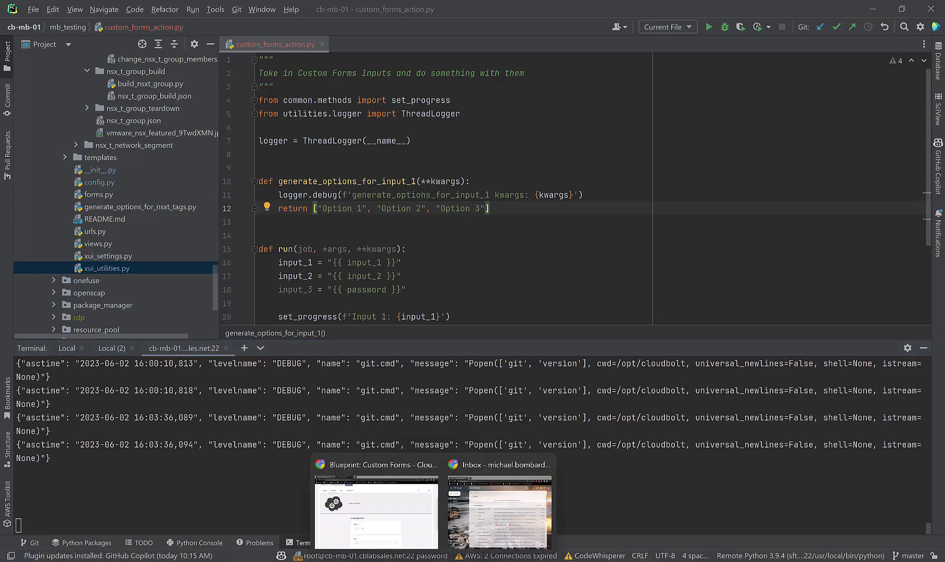
Step: Reload the CloudBolt form page and restart the application.log tail in PyCharm's terminal
left_click(395, 523)
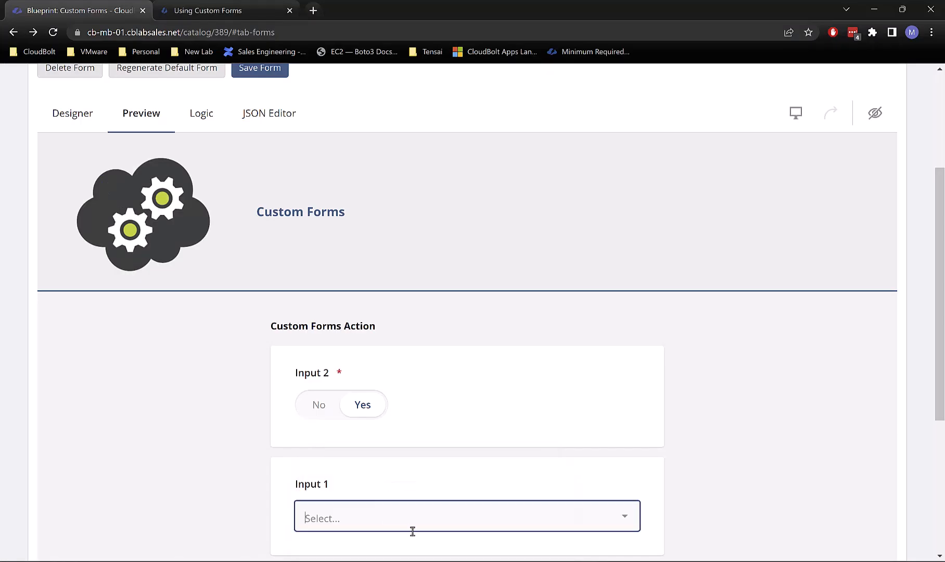
left_click(53, 34)
left_click(527, 99)
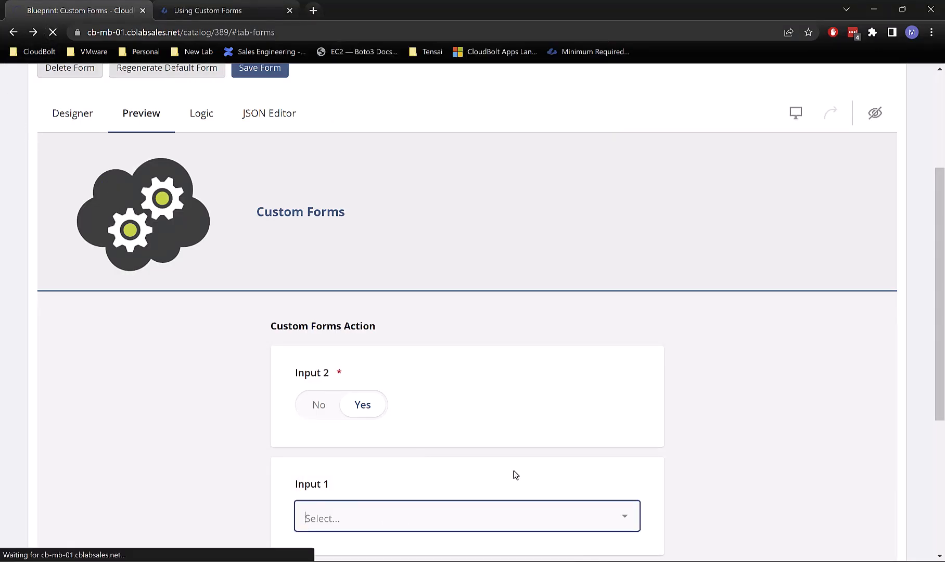
left_click(514, 561)
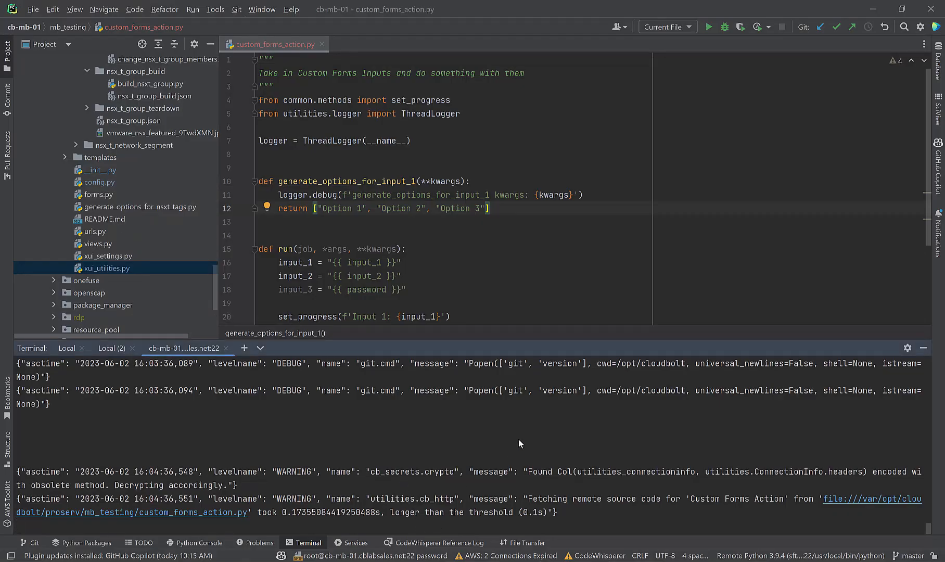
key("ctrl+z")
key("Up")
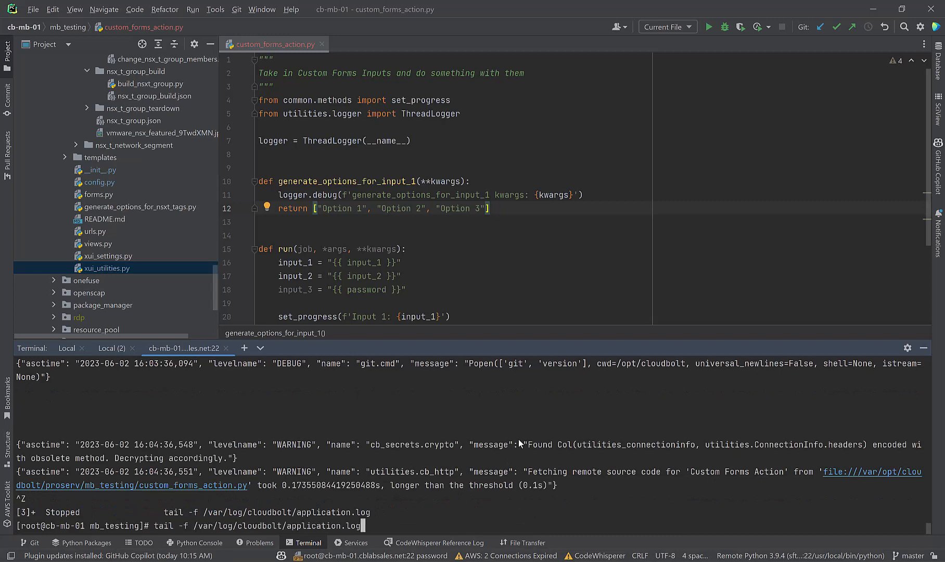
key("Return")
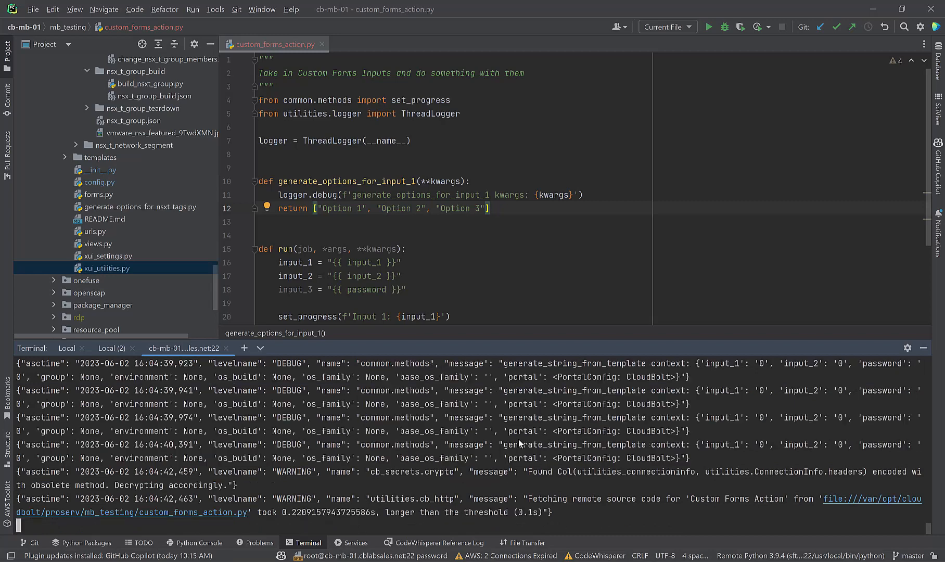
key("Return")
key("Return")
key("Return")
key("Return")
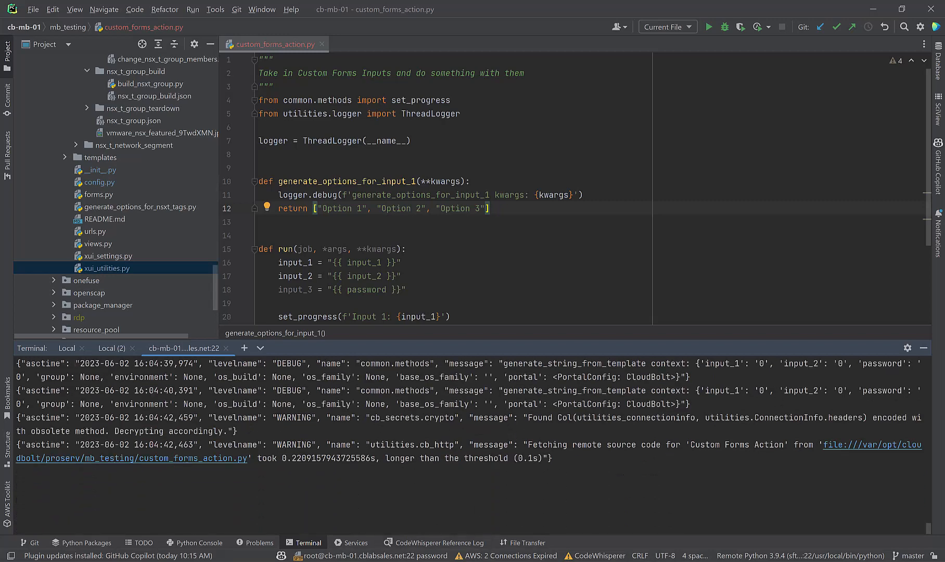
Step: Return to the reloaded CloudBolt page and show the form preview
mouse_move(434, 560)
left_click(423, 526)
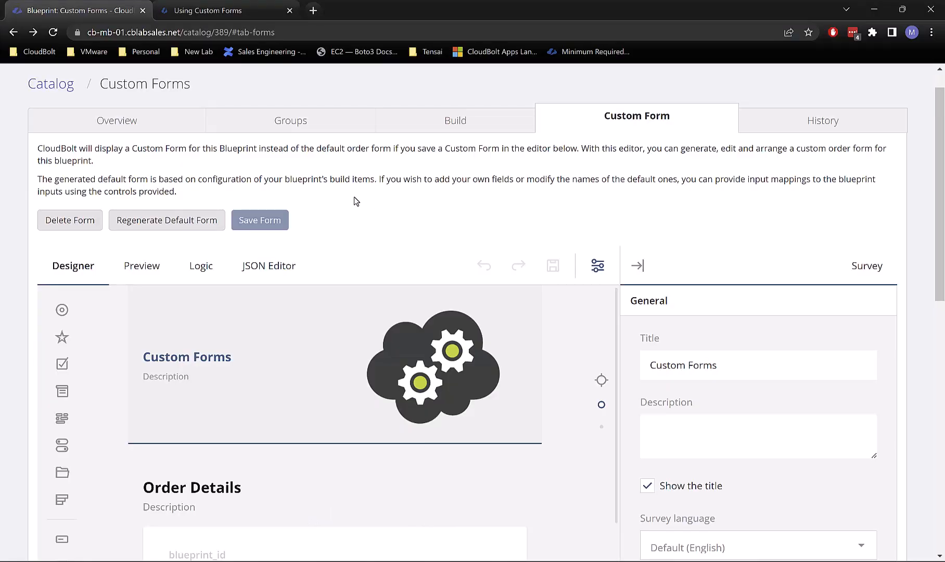
scroll(344, 316, "down", 1)
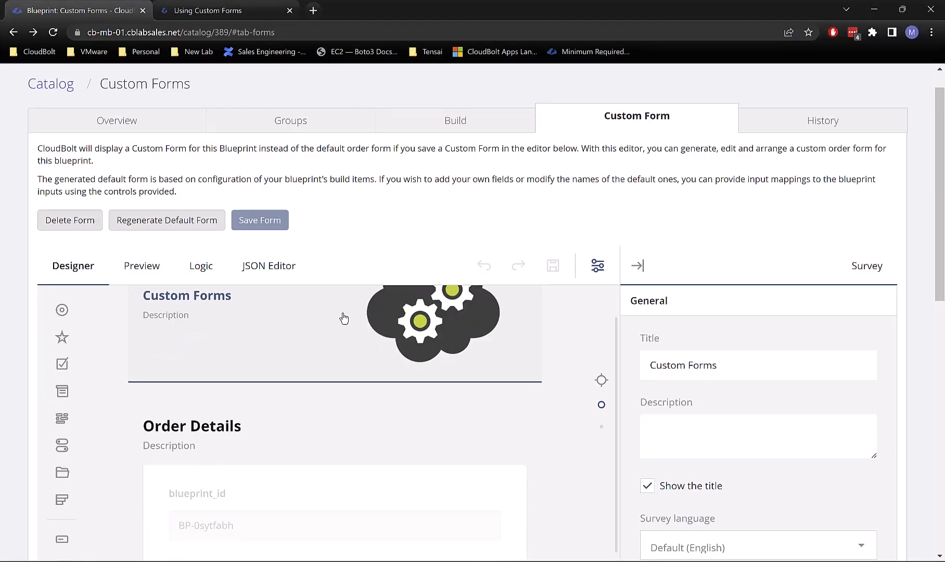
scroll(343, 315, "up", 1)
left_click(141, 273)
scroll(415, 358, "down", 2)
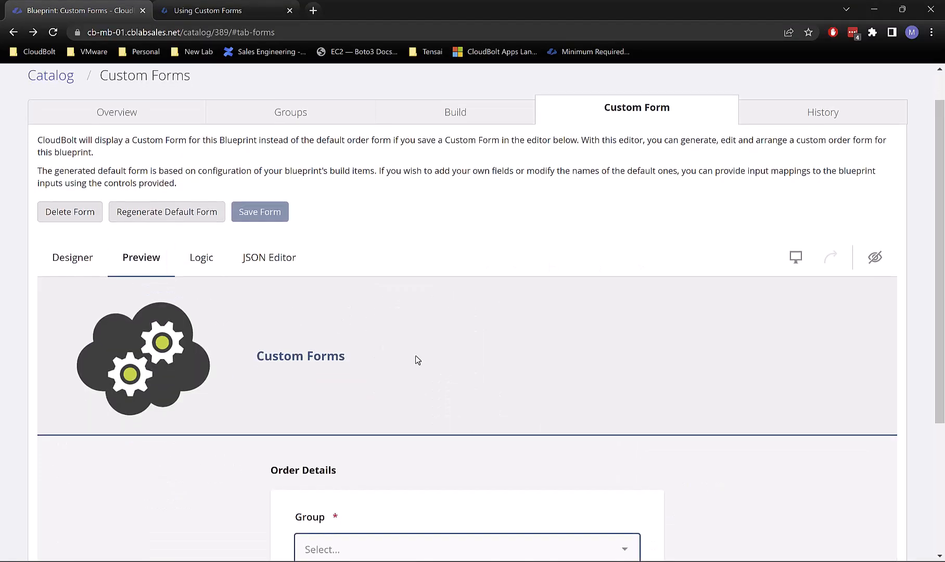
Step: Choose group IT, go to Custom Forms Action, set Input 2 to Yes, and check the log
left_click(355, 432)
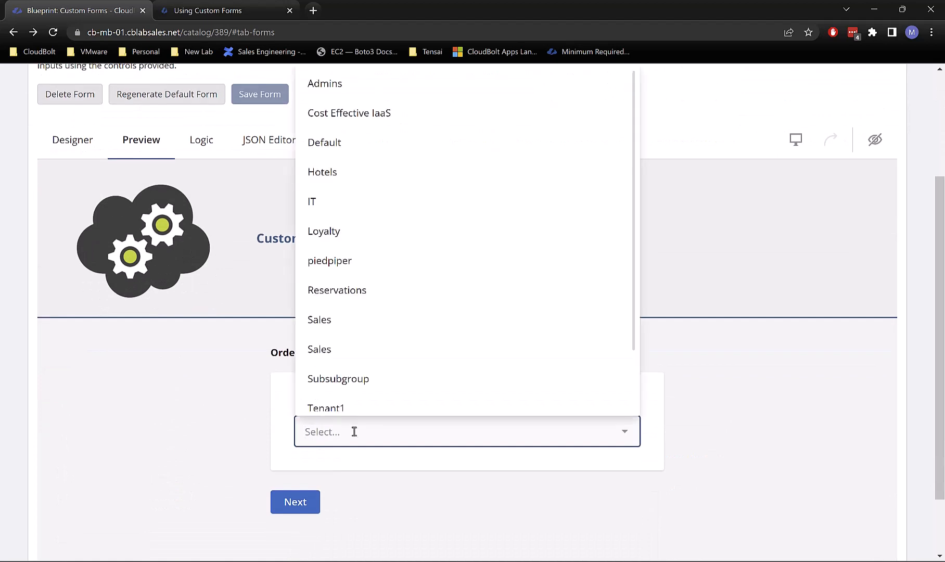
left_click(342, 207)
left_click(307, 503)
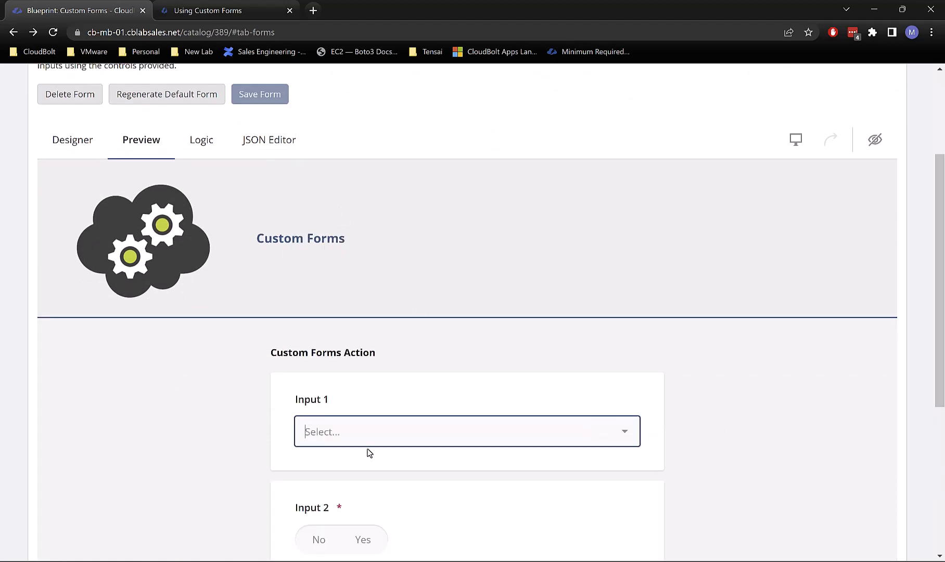
scroll(389, 458, "down", 2)
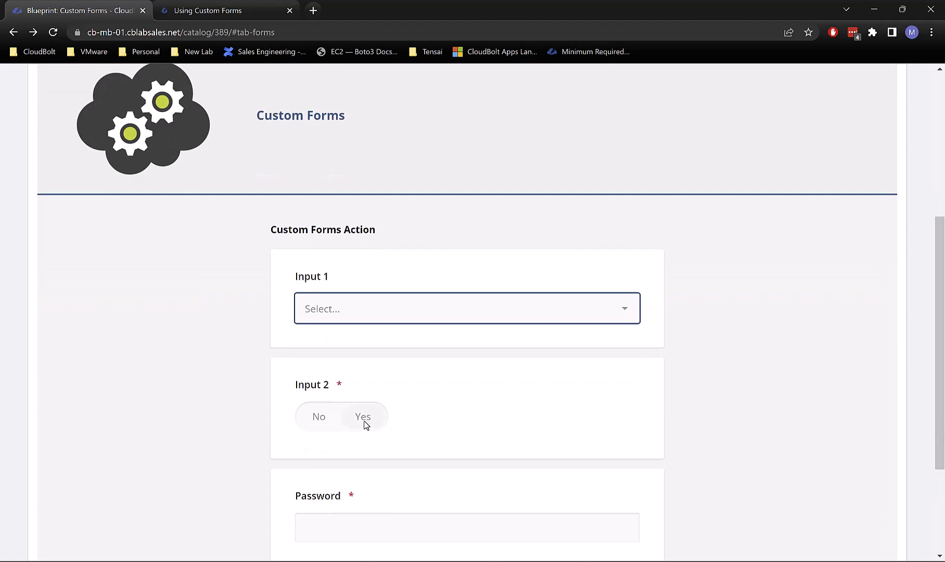
left_click(366, 422)
mouse_move(377, 559)
left_click(377, 500)
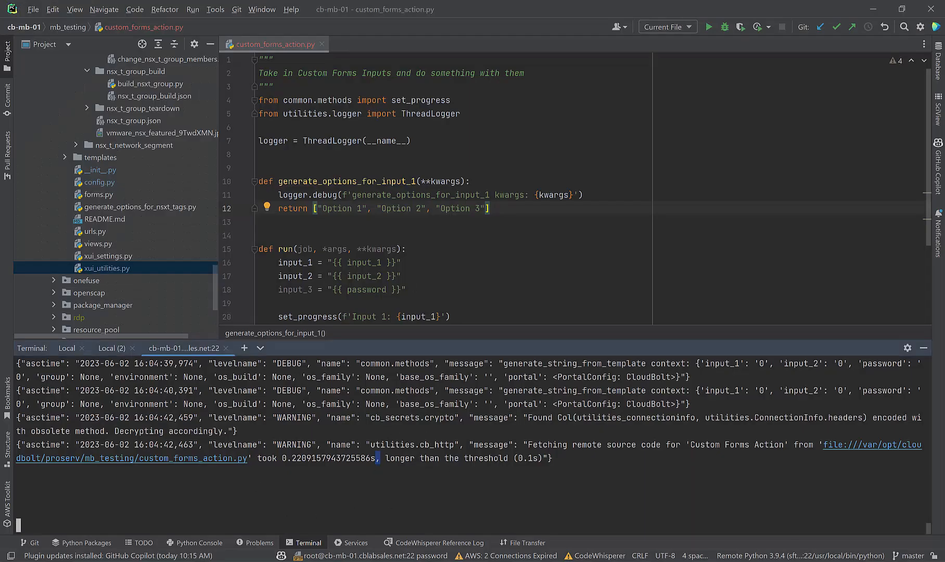
mouse_move(433, 560)
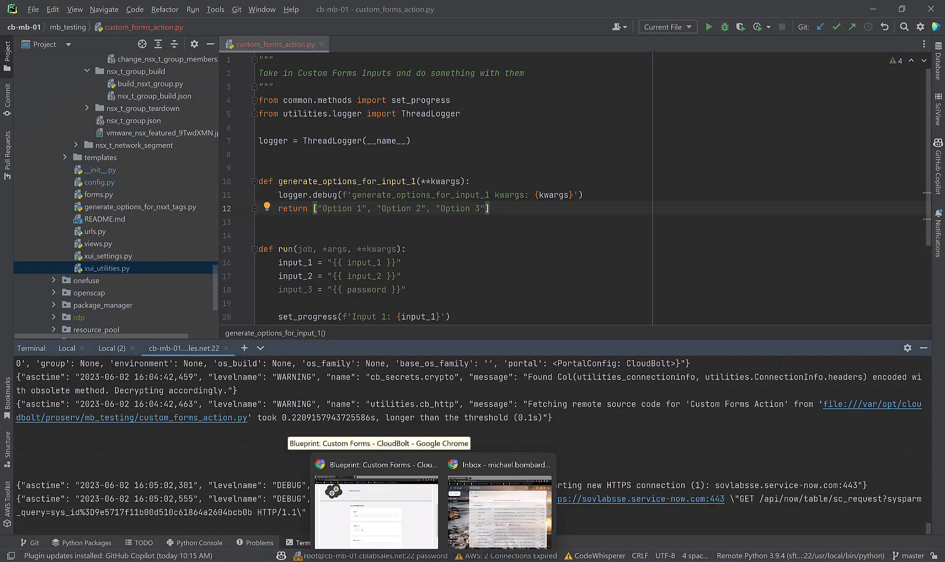
triple_click(586, 445)
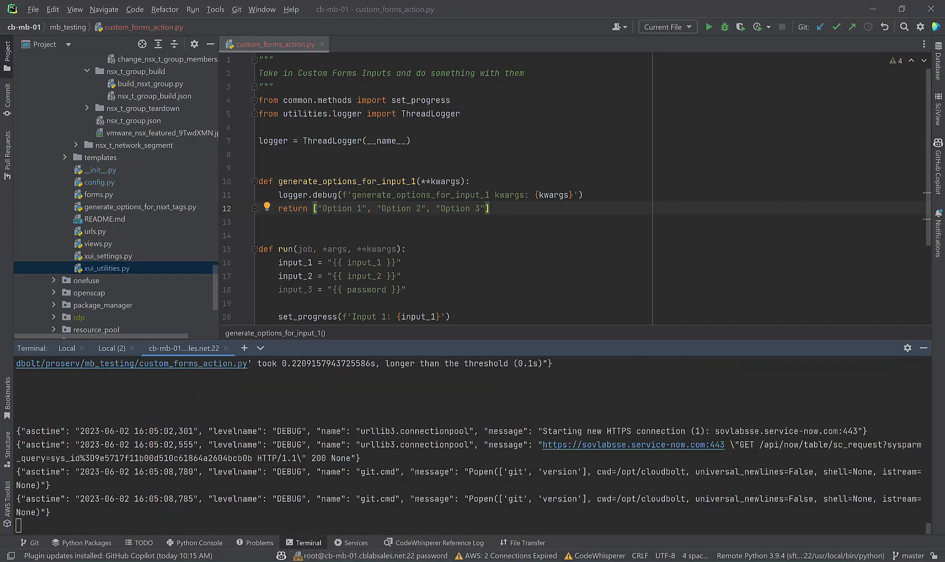
Step: Switch from the preview back to the form designer and drag Input 2 above Input 1
mouse_move(432, 558)
left_click(394, 523)
scroll(469, 366, "up", 2)
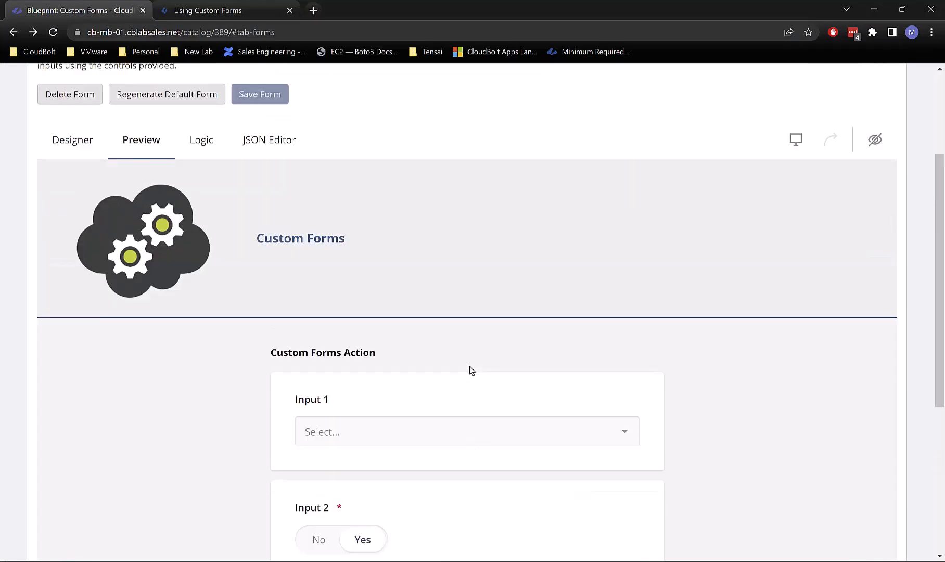
scroll(487, 351, "down", 2)
scroll(487, 352, "down", 3)
scroll(487, 352, "up", 8)
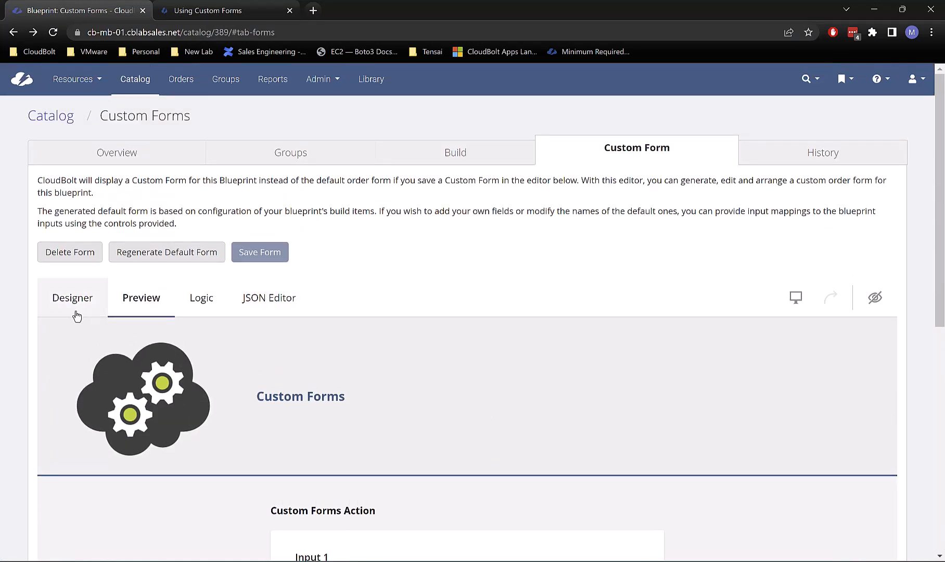
left_click(76, 315)
scroll(484, 312, "down", 4)
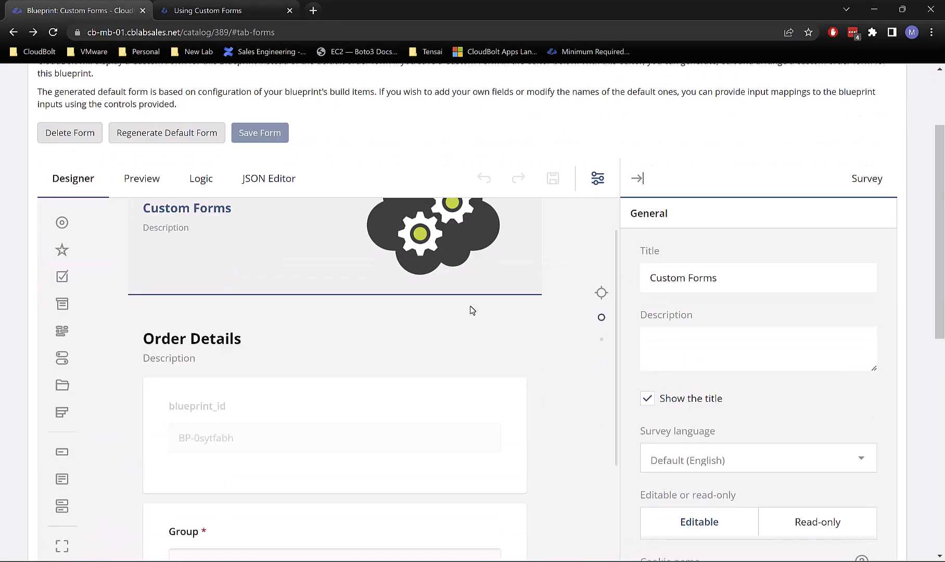
scroll(476, 359, "down", 10)
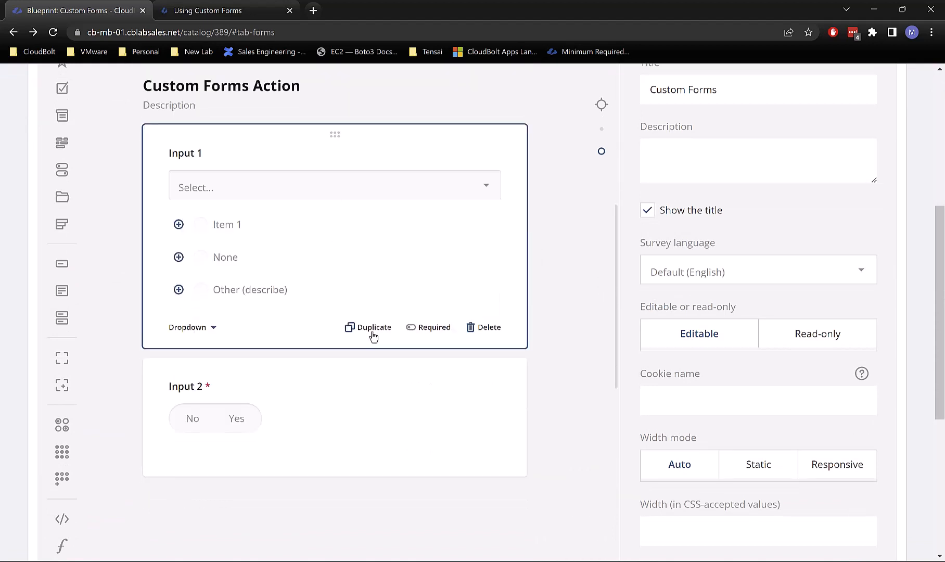
left_click(324, 391)
left_click_drag(342, 365, 346, 138)
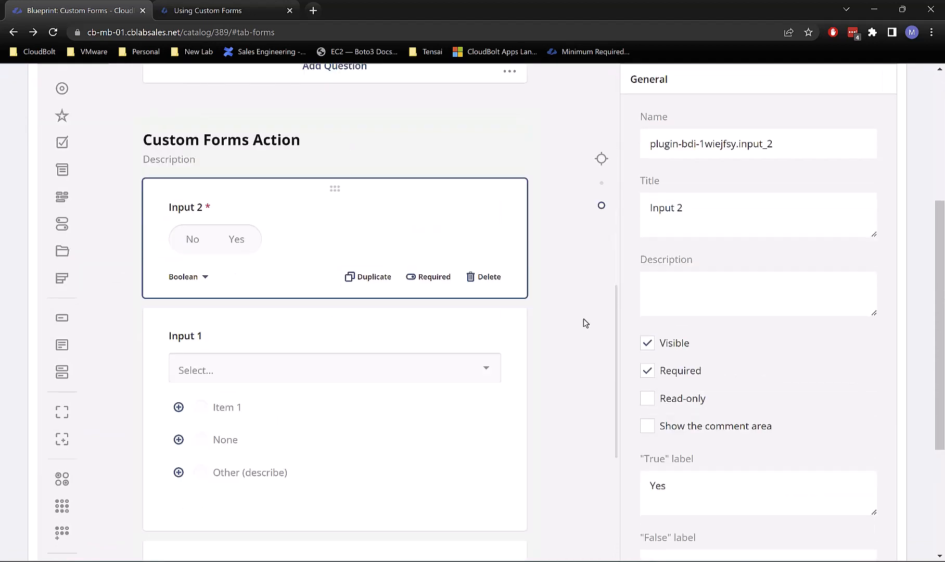
scroll(701, 390, "down", 4)
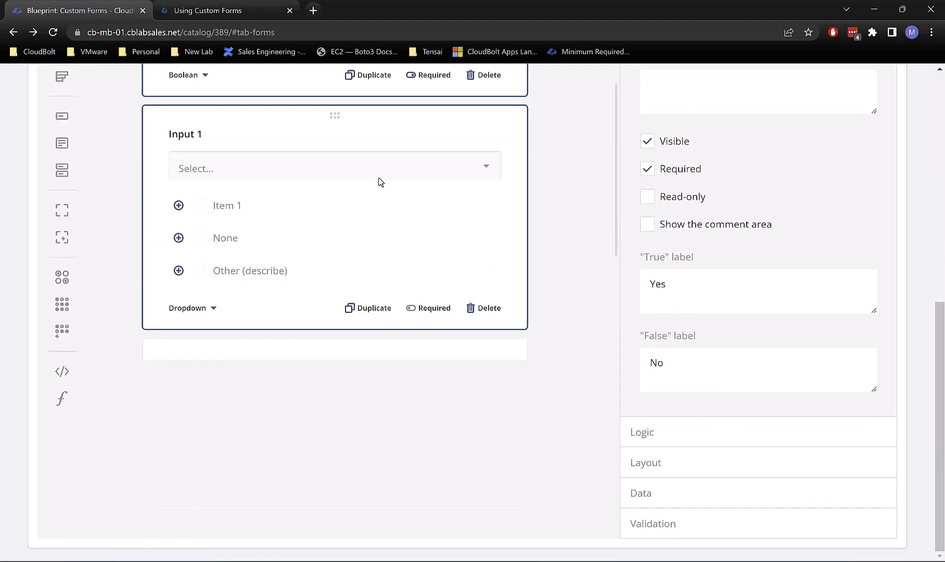
Step: Delete the "test" placeholder from Input 1's RESTful Service URL
left_click(432, 253)
scroll(420, 250, "up", 4)
left_click(418, 250)
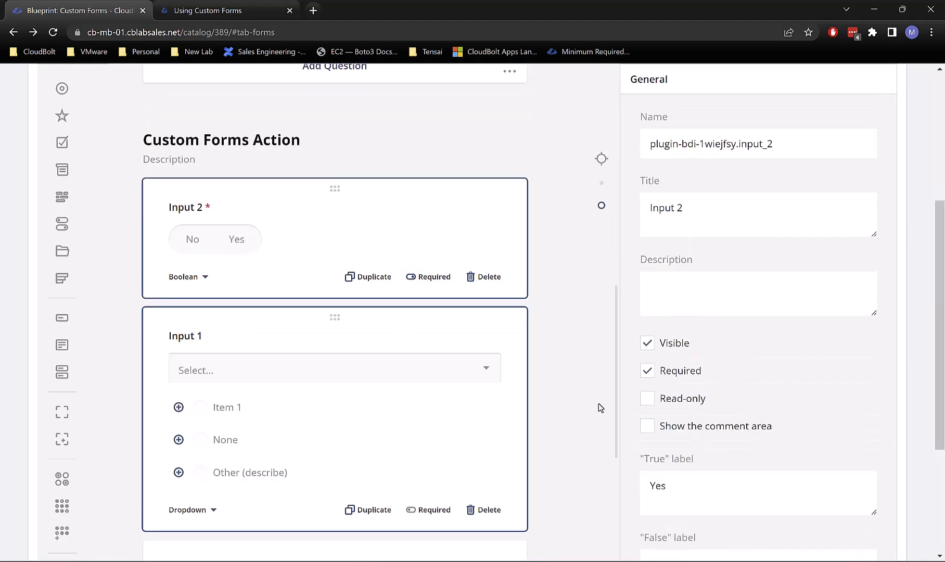
scroll(713, 364, "down", 5)
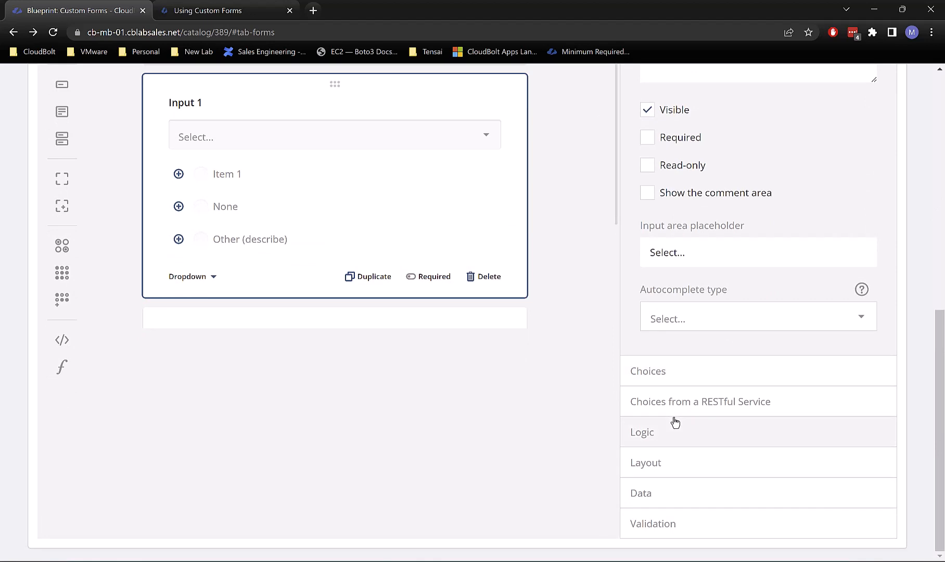
left_click(675, 422)
left_click(676, 411)
left_click_drag(701, 476, 936, 468)
left_click(818, 475)
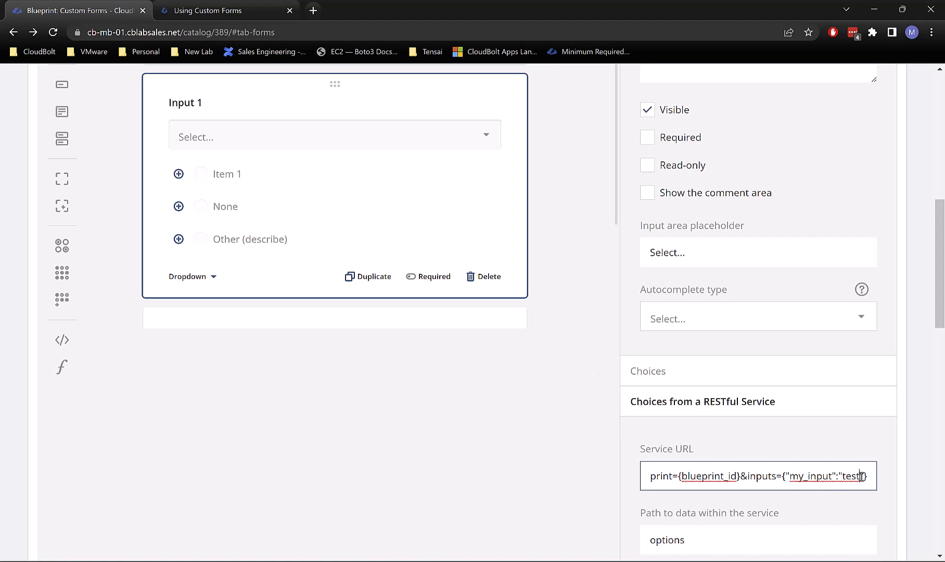
left_click_drag(861, 476, 840, 476)
key("BackSpace")
key("BackSpace")
key("Delete")
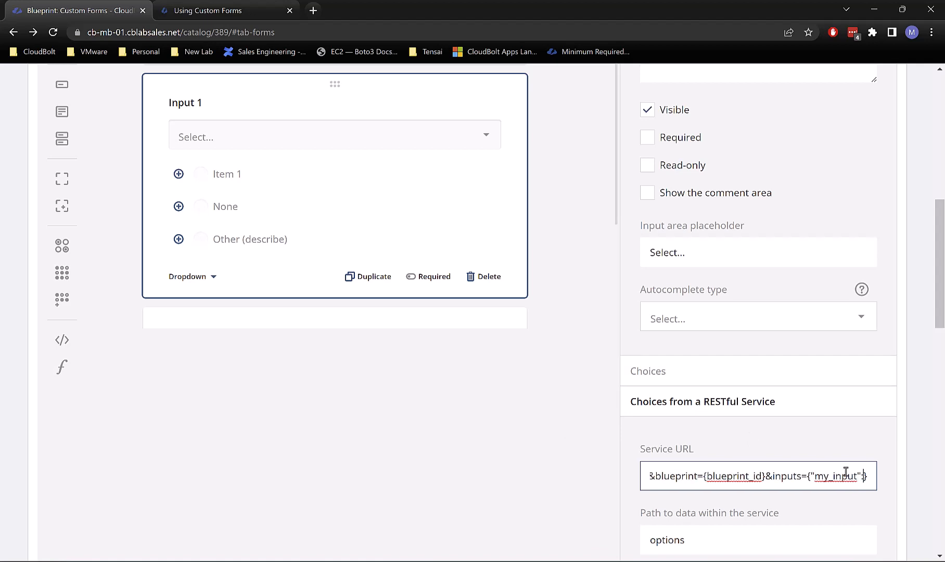
Step: Select Input 2 to show its settings, named plugin-bdi-1wiejfsy.input_2
scroll(312, 213, "up", 1)
scroll(285, 201, "down", 5)
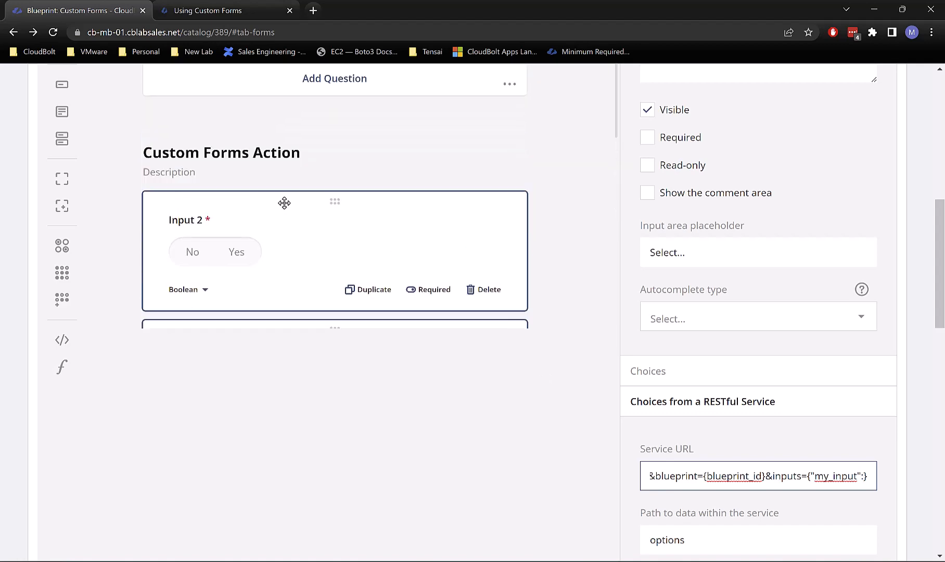
left_click(314, 239)
scroll(713, 208, "up", 10)
Step: Copy Input 2's full field name, plugin-bdi-1wiejfsy.input_2
double_click(742, 389)
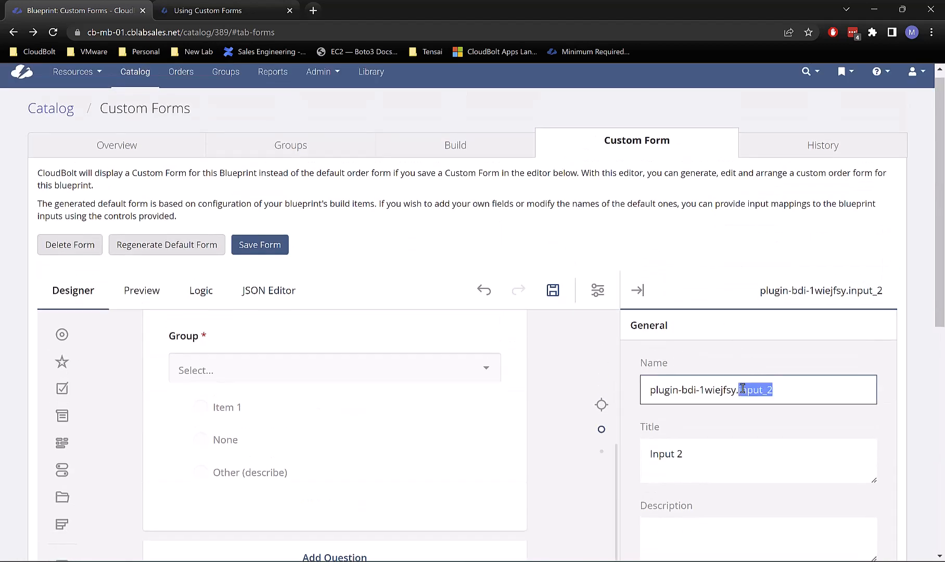
left_click(743, 389)
double_click(741, 389)
triple_click(708, 390)
key("ctrl+c")
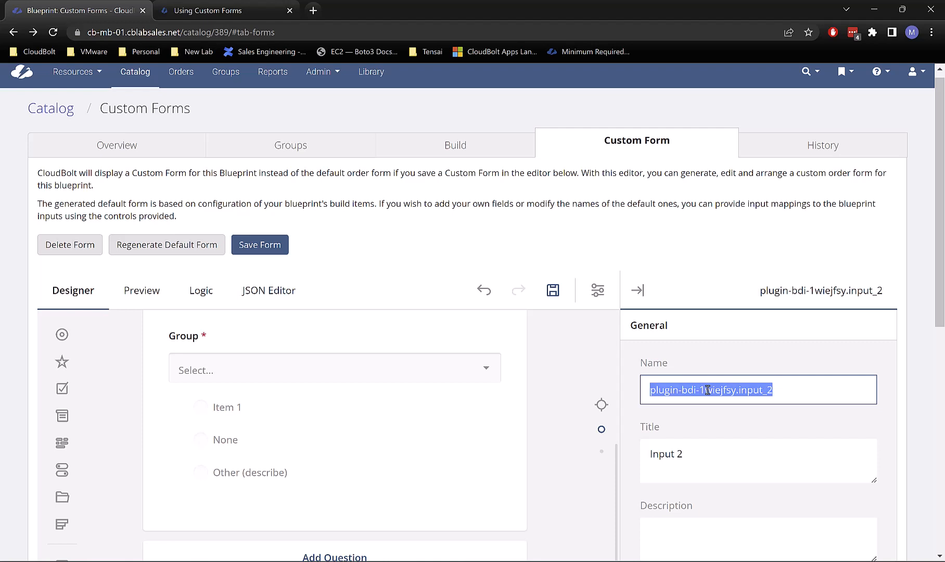
scroll(374, 489, "up", 6)
scroll(359, 484, "down", 4)
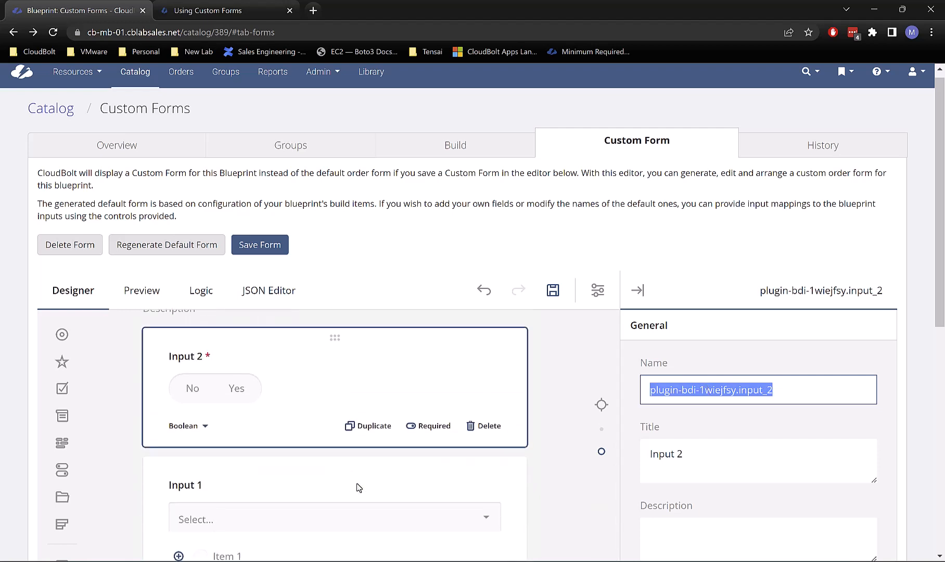
Step: Paste it in braces after "my_input": in Input 1's Service URL
left_click(326, 427)
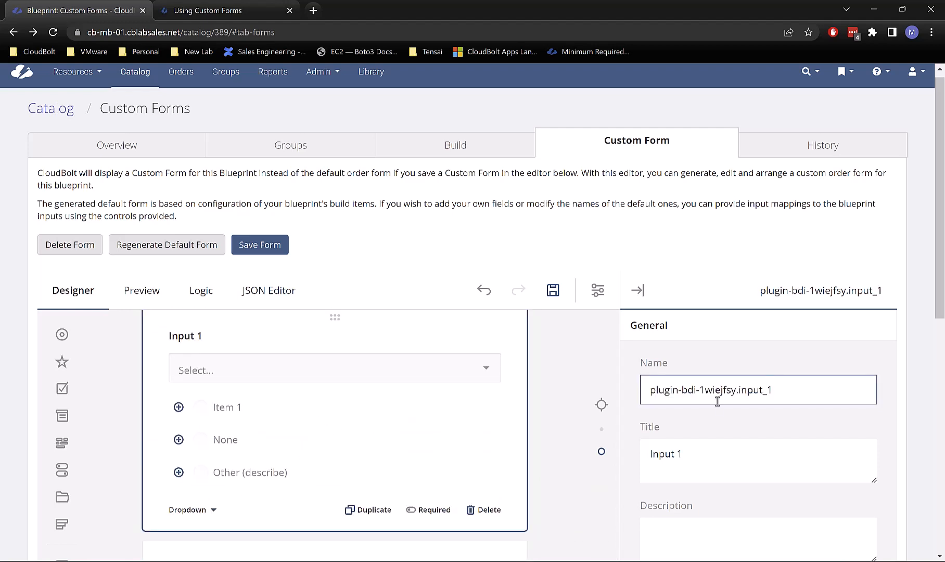
scroll(779, 414, "down", 9)
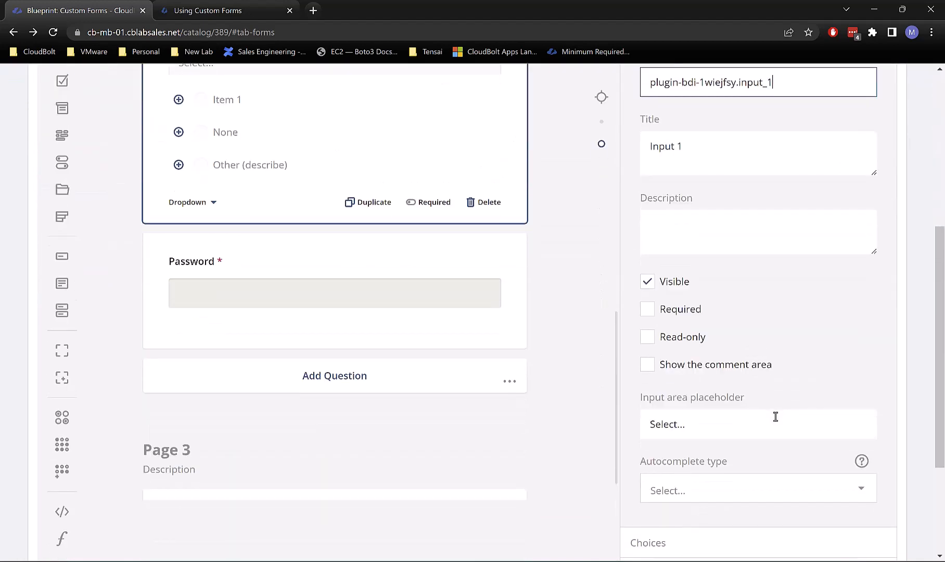
left_click(772, 400)
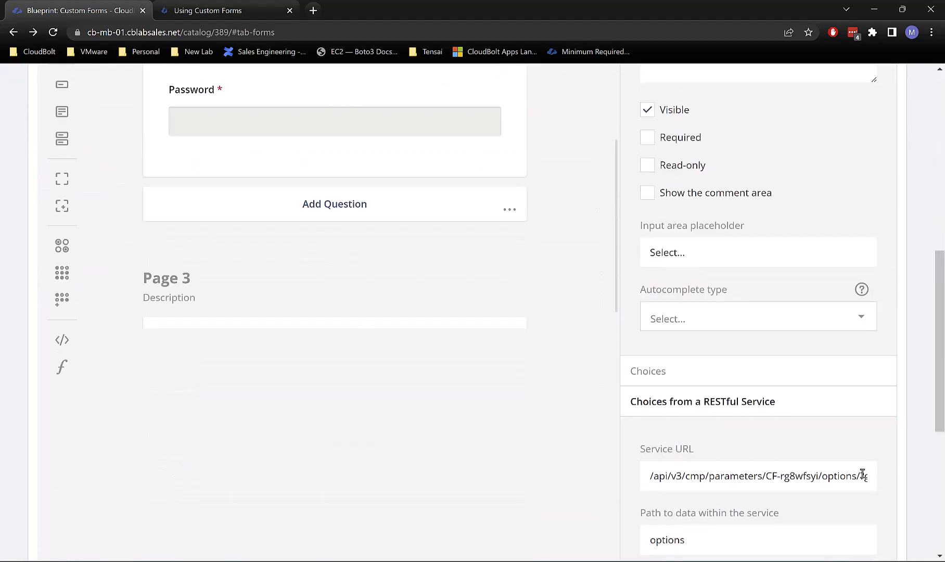
left_click_drag(842, 476, 883, 477)
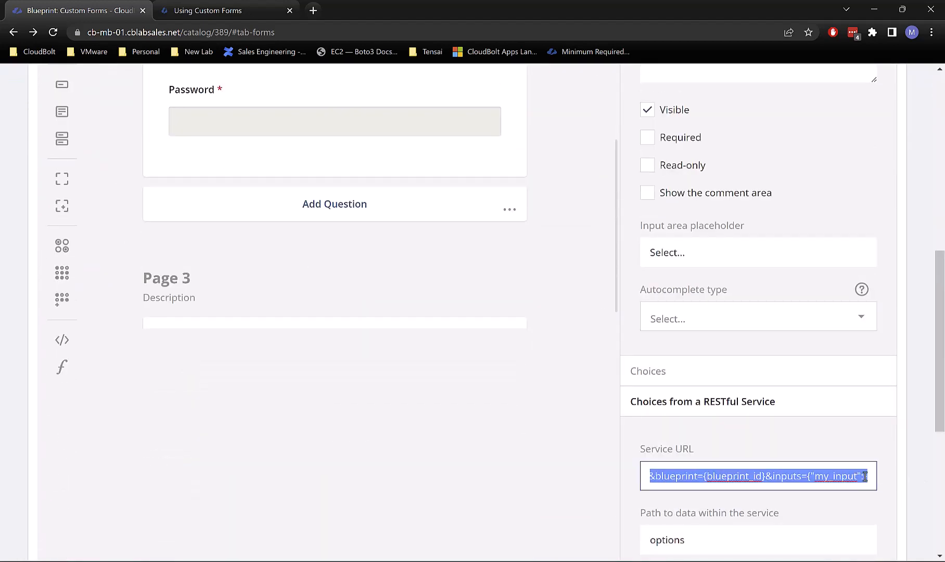
key("Right")
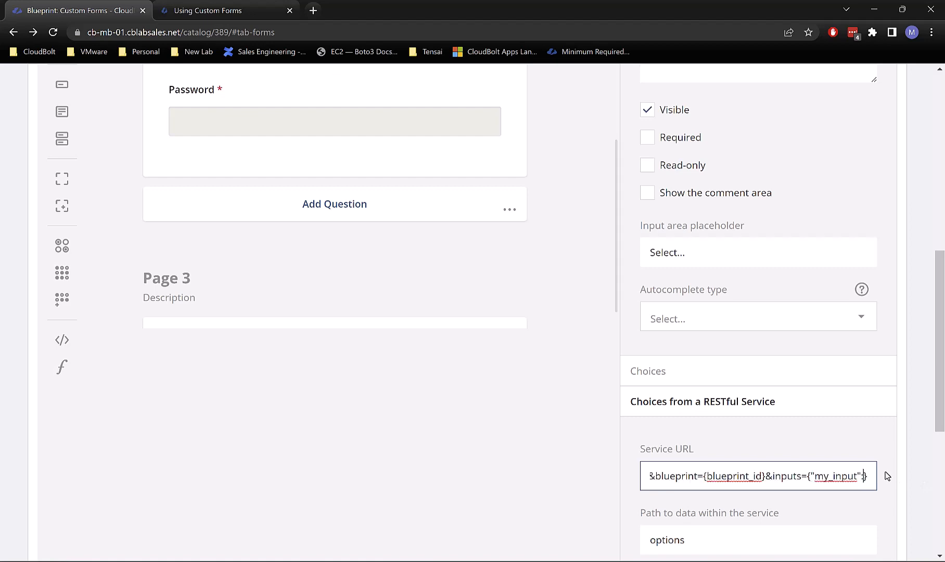
key("Left")
type("{")
key("ctrl+v")
type("}")
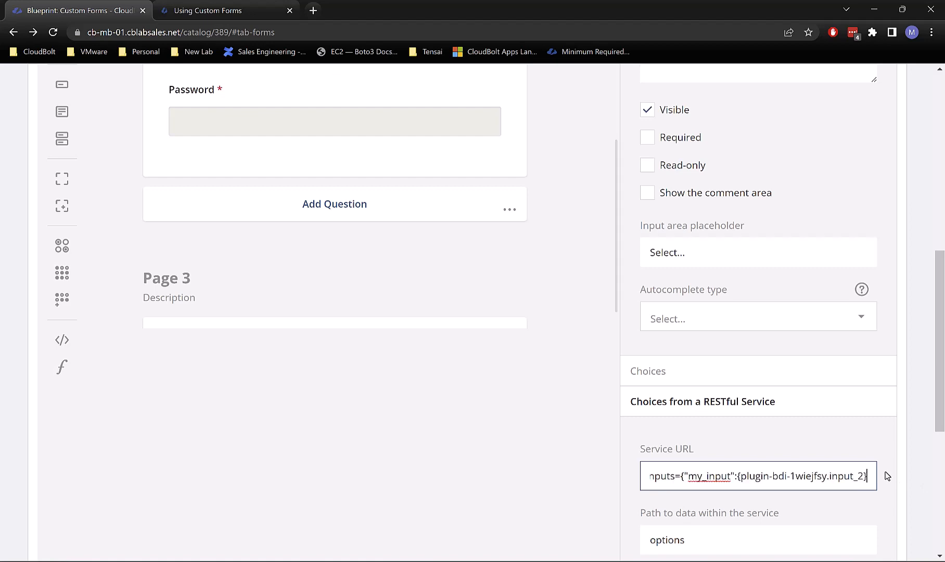
scroll(505, 316, "up", 7)
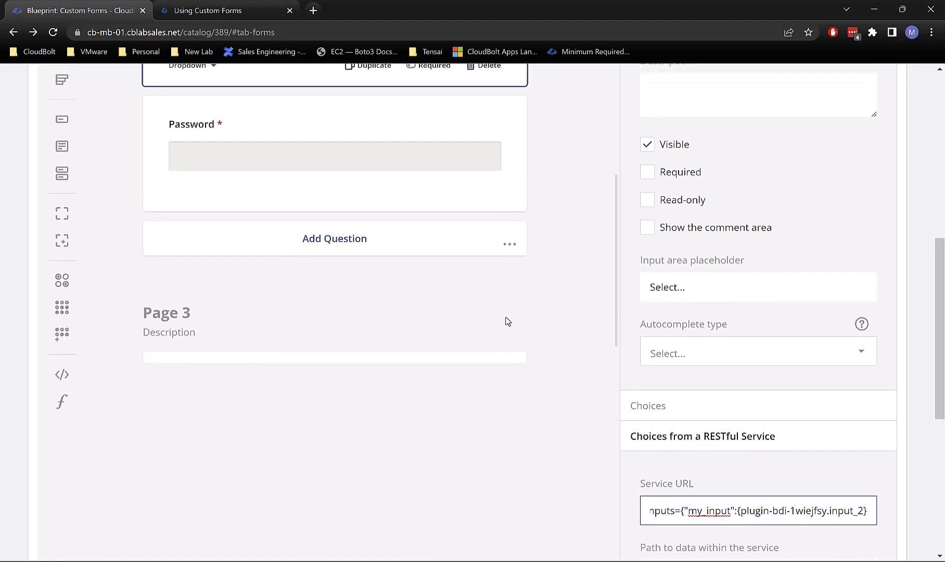
scroll(517, 306, "up", 5)
Step: Preview the form, choose group IT, and advance to Custom Forms Action
left_click(139, 180)
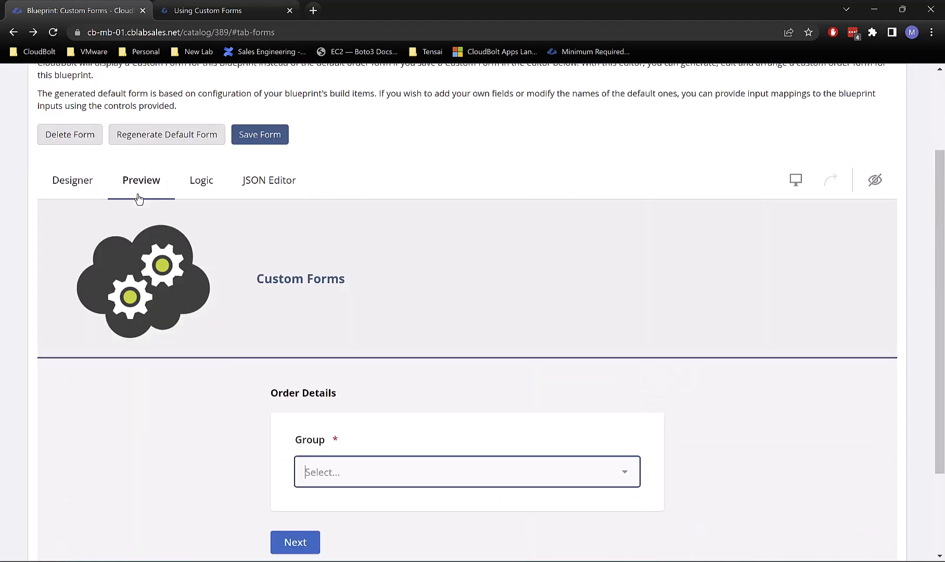
left_click(350, 475)
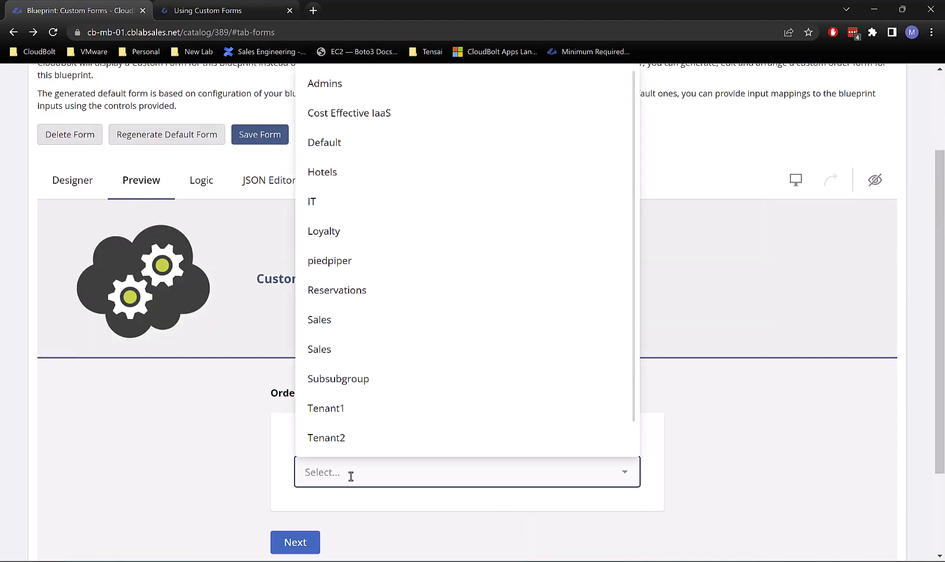
left_click(350, 207)
left_click(296, 542)
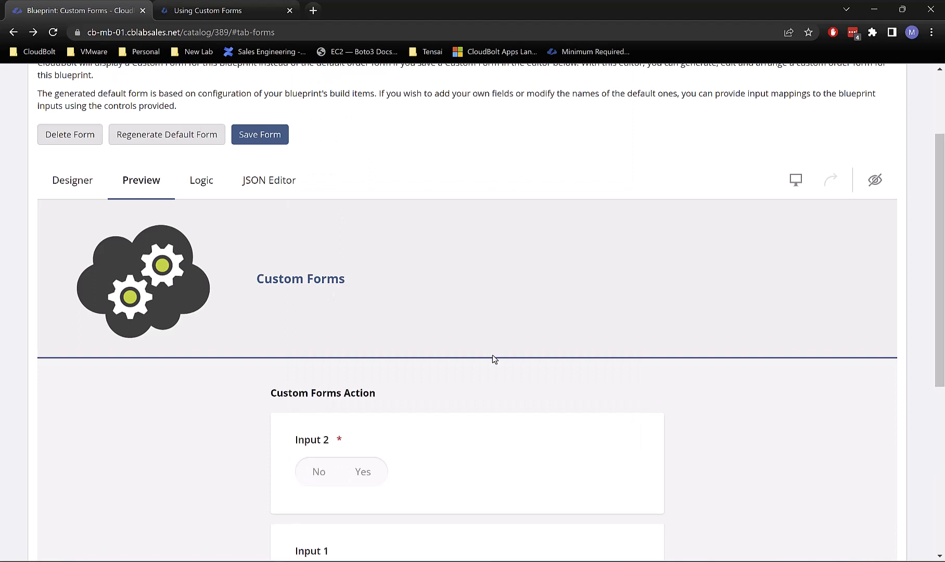
scroll(493, 359, "down", 2)
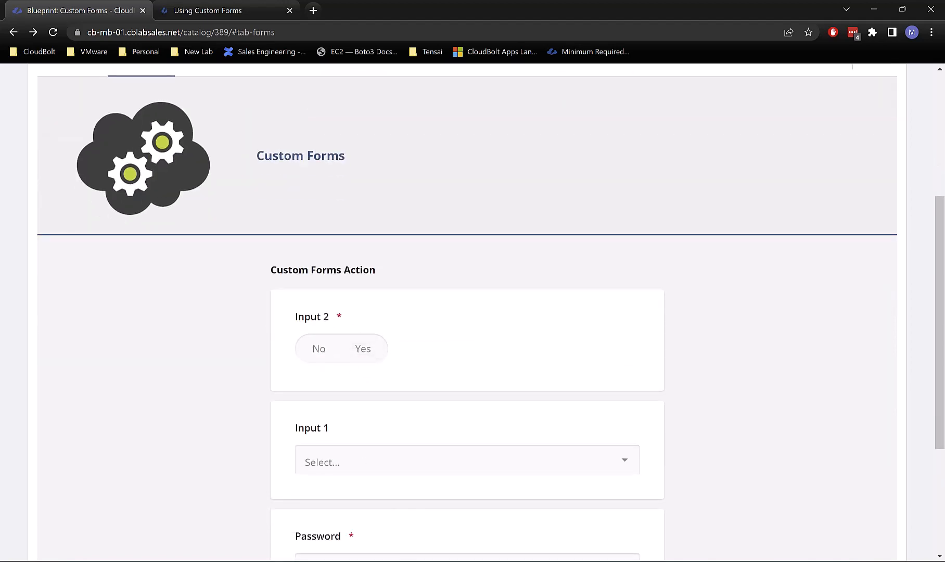
Step: Check PyCharm's log for api_si_data {'my_input': True} passed from Input 2
key("alt+Tab")
scroll(422, 476, "down", 1)
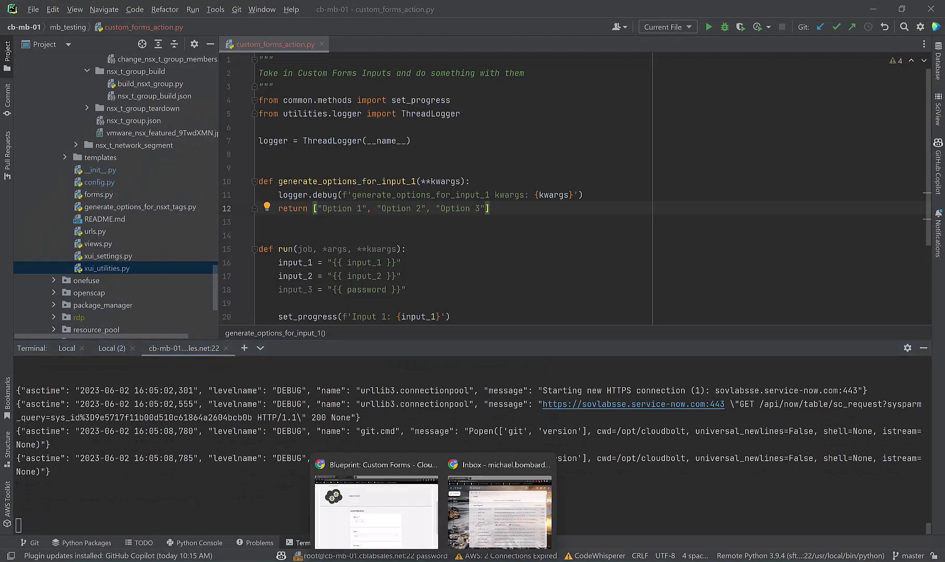
left_click(376, 533)
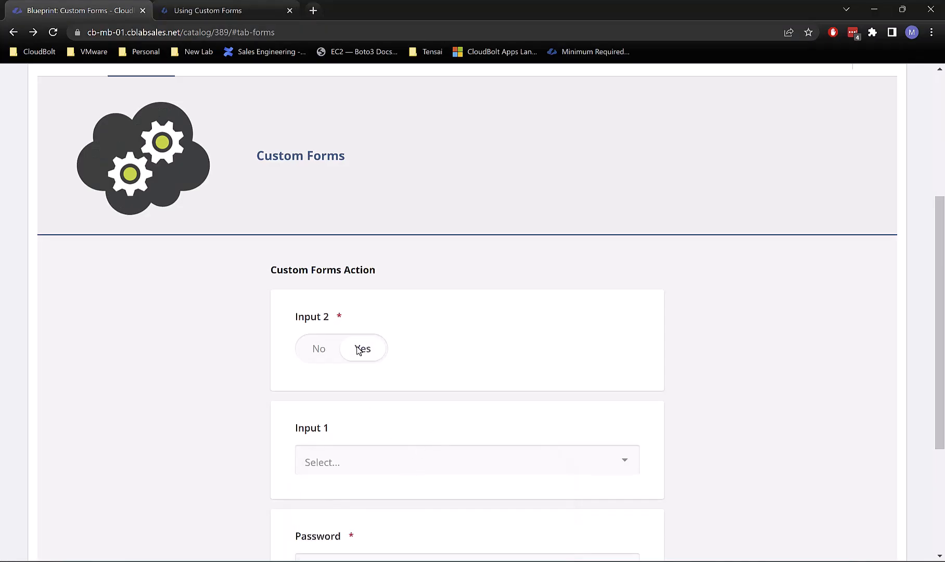
left_click(455, 560)
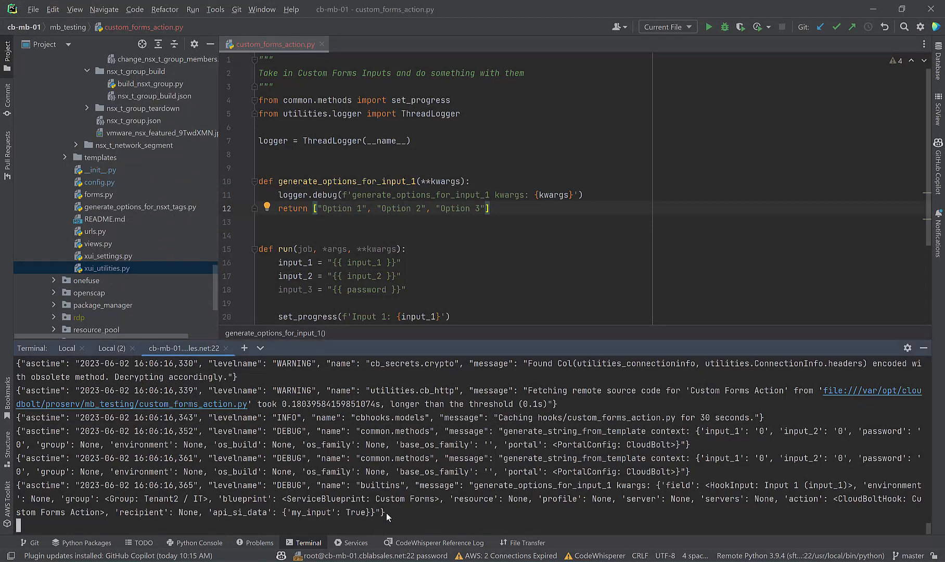
left_click_drag(386, 512, 209, 514)
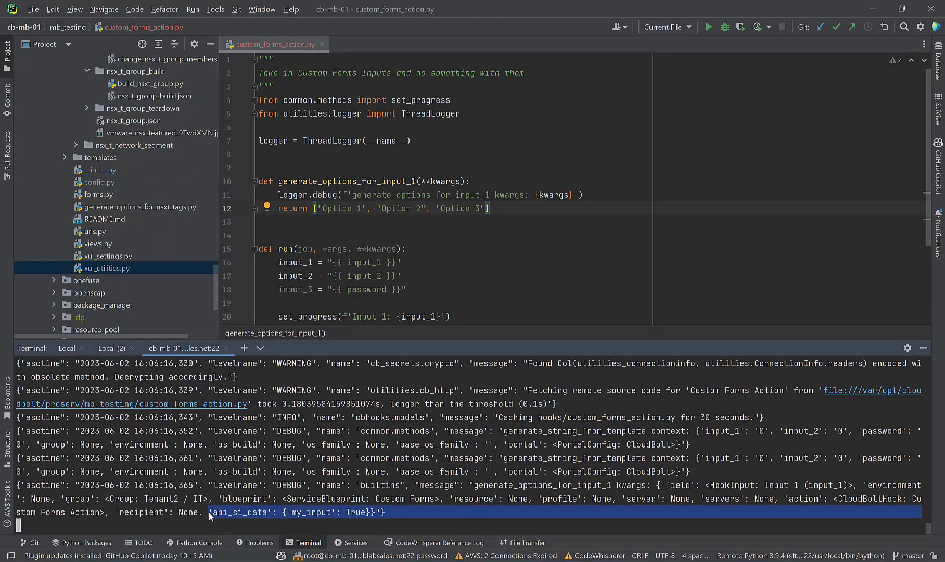
left_click(240, 513)
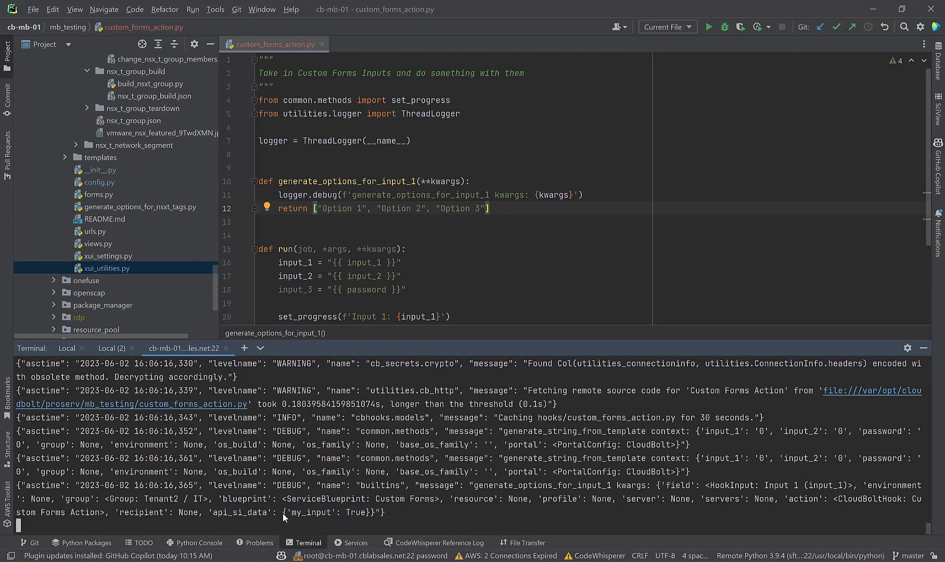
left_click_drag(282, 513, 370, 512)
left_click(342, 513)
double_click(357, 512)
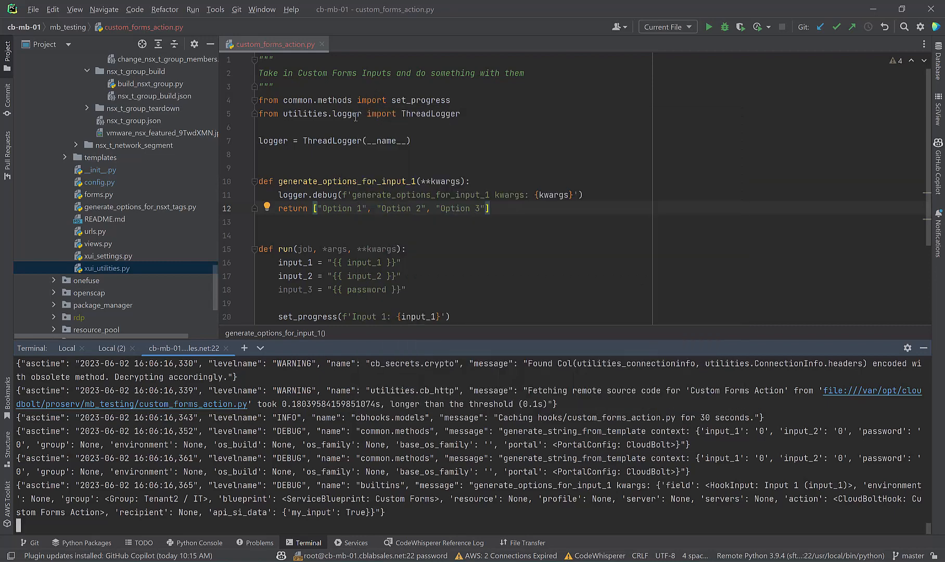
Step: Add Copilot's suggested custom_form_1 form_name check below the kwargs logging line
left_click(590, 194)
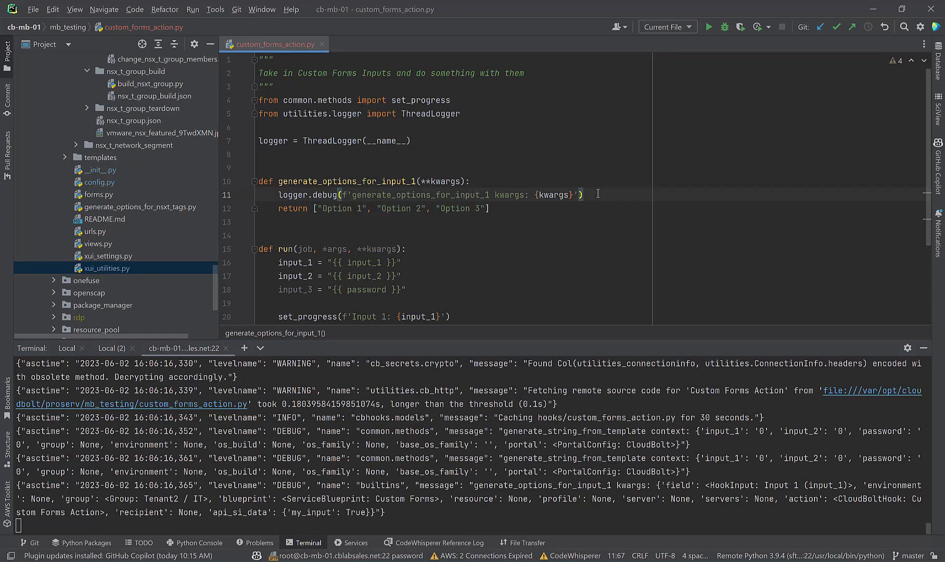
key("Return")
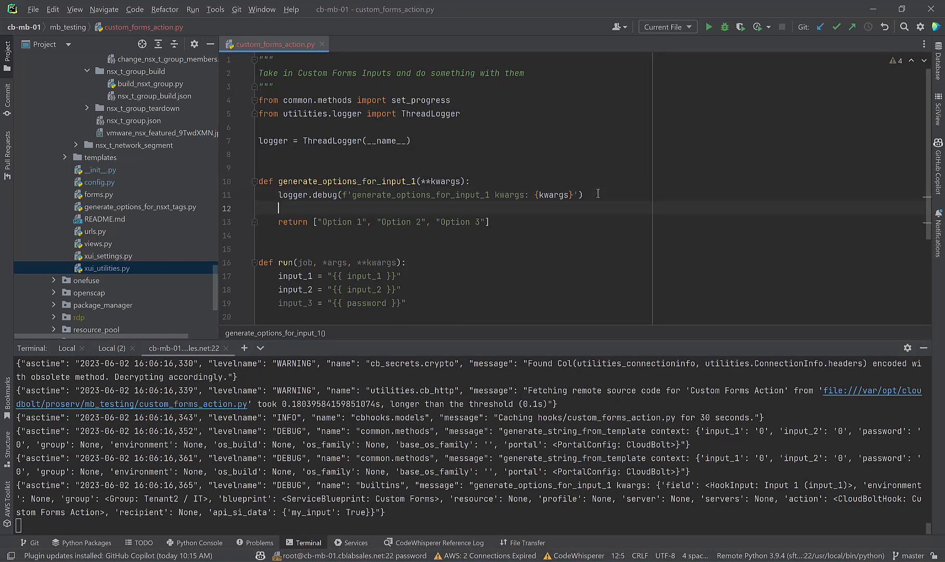
type("if")
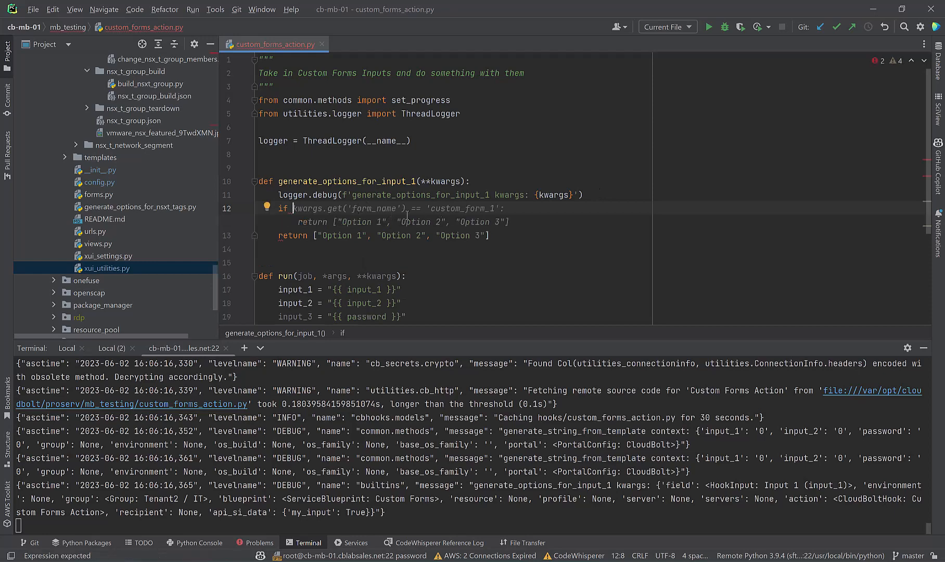
key("Tab")
Step: Add my_input = kwargs.get('api_si_data') directly below the logging line
left_click(591, 200)
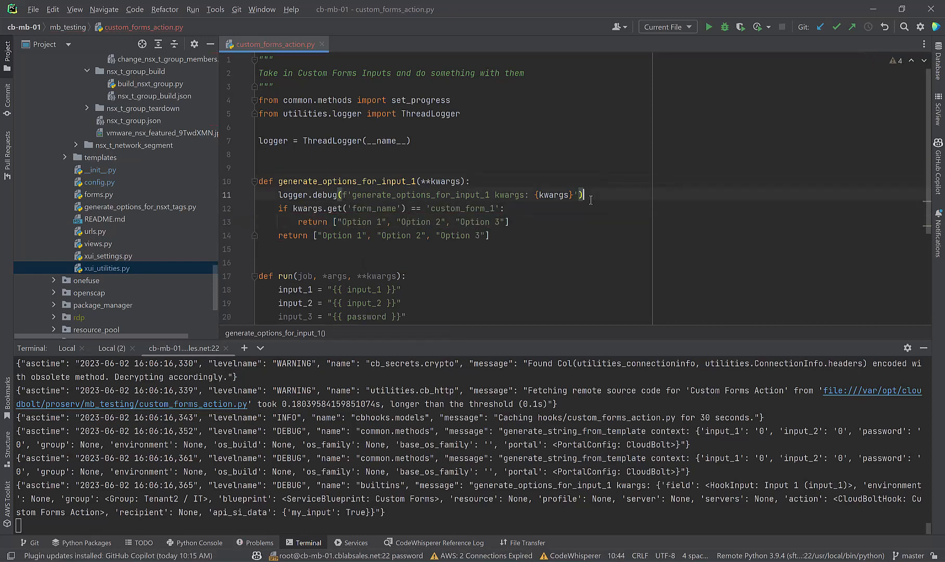
key("Return")
type("my")
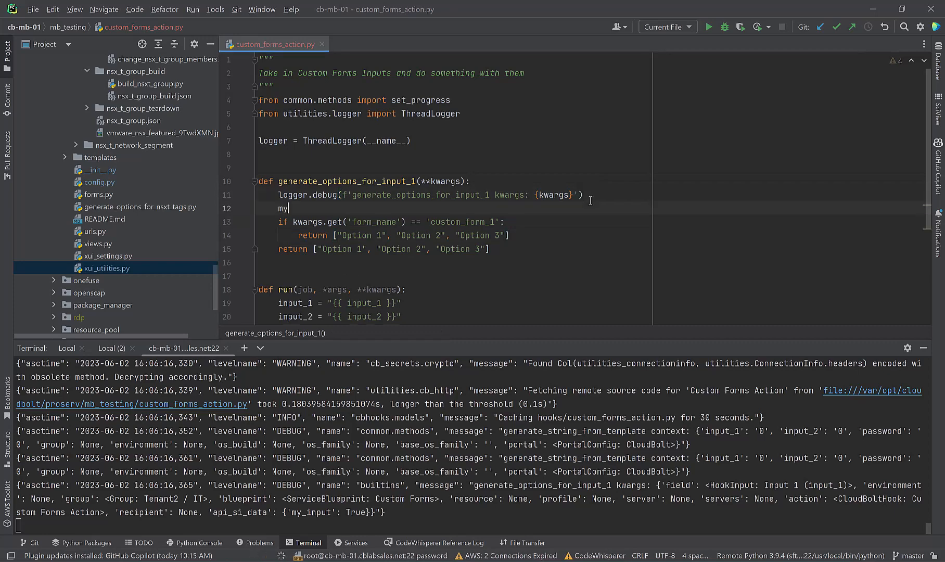
type("_input =")
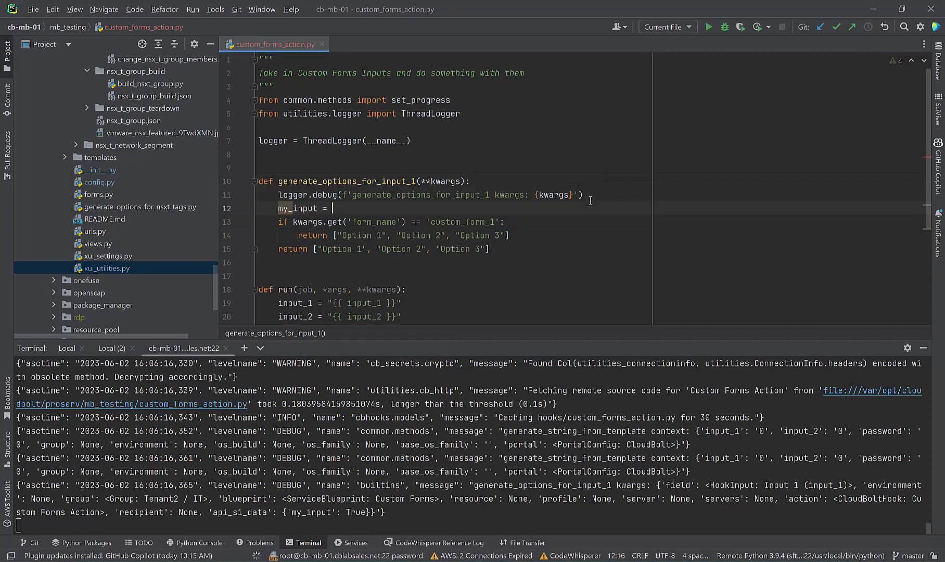
key("Tab")
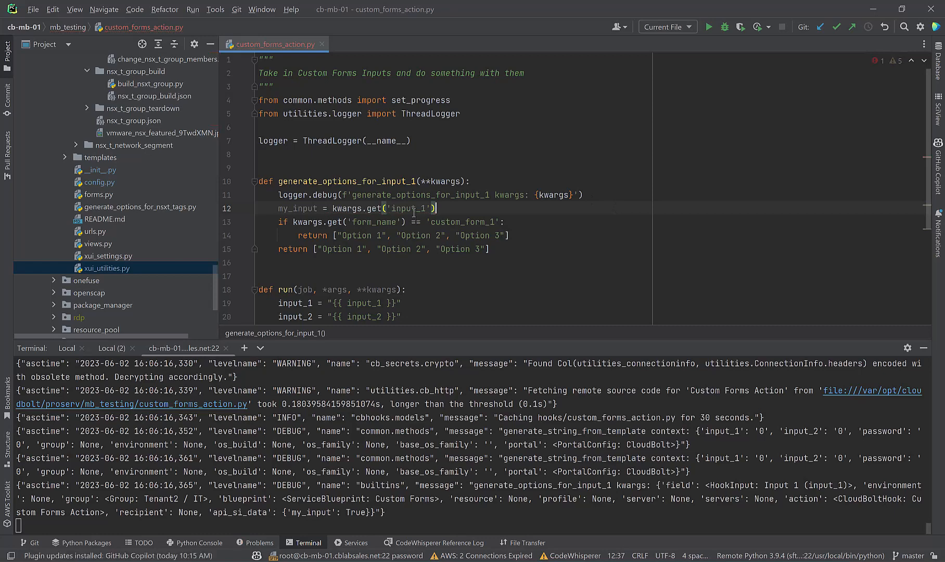
double_click(411, 208)
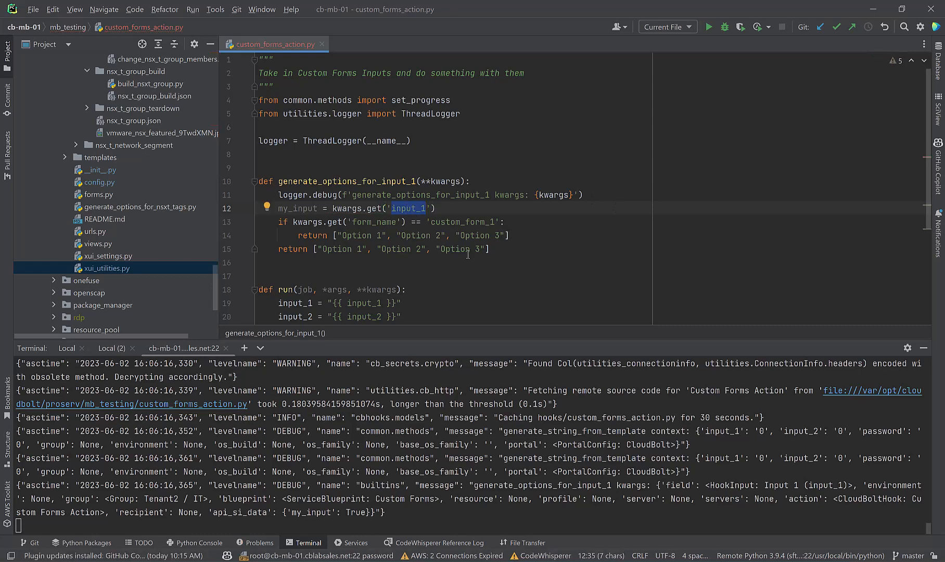
type("api_si_d")
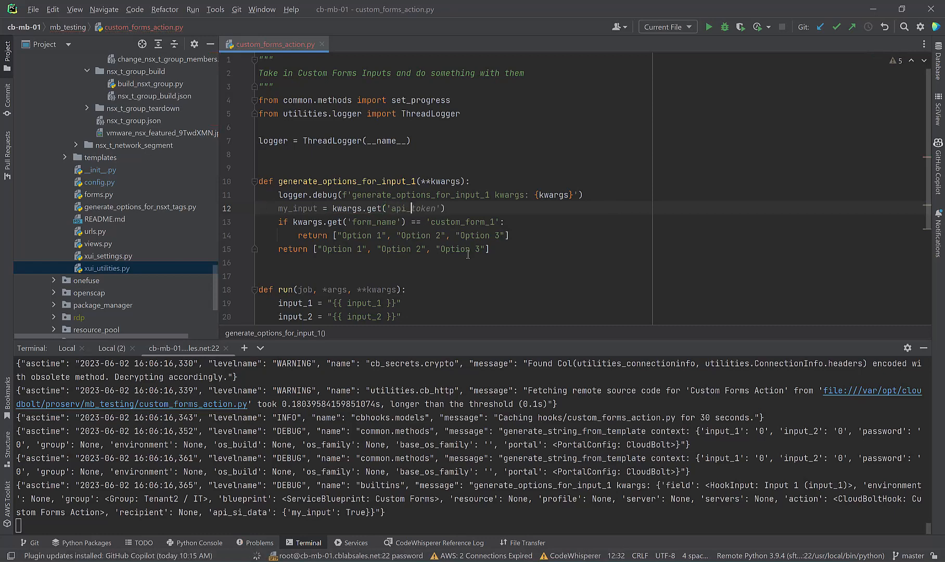
type("ata")
left_click(451, 207)
Step: Start an 'if not' condition on my_input, then undo the 'if my_input:' attempt
key("Return")
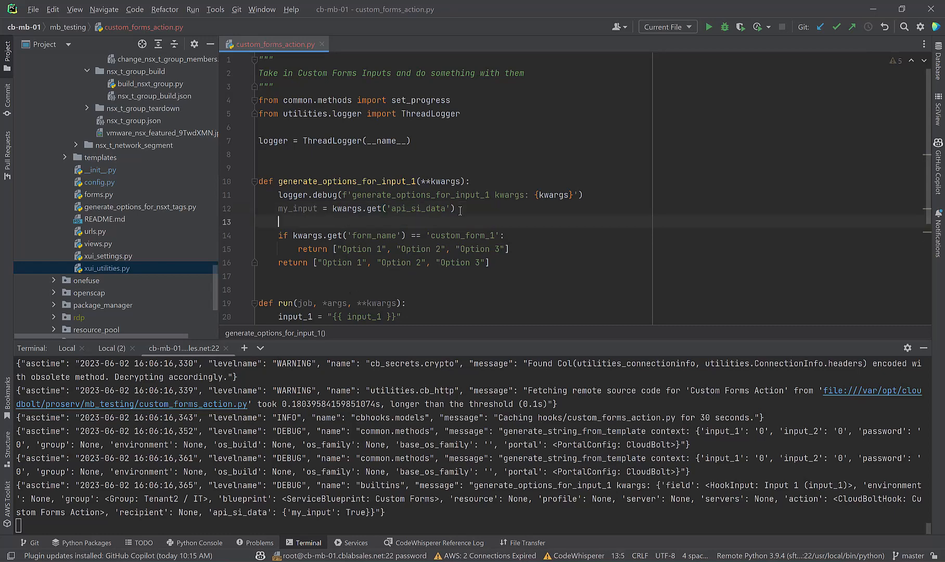
type("if not")
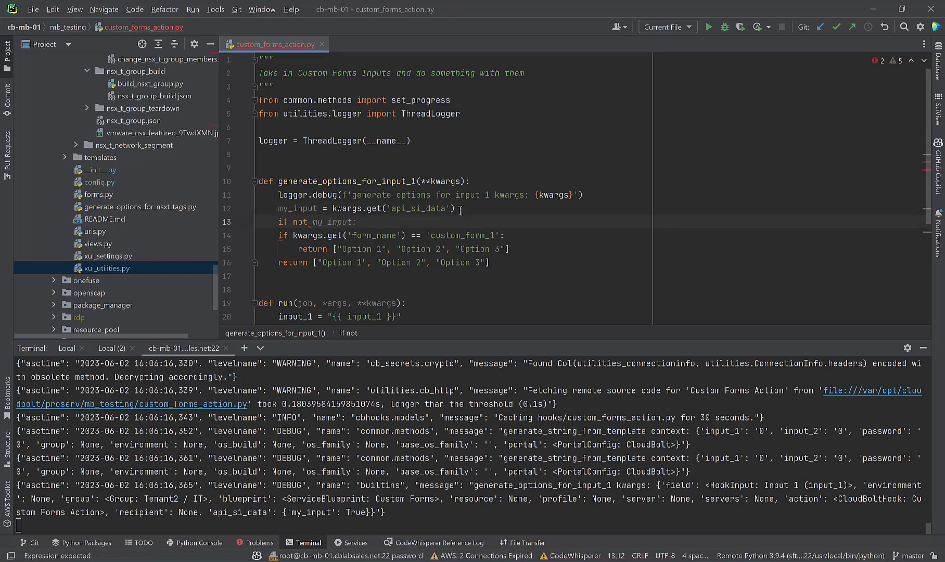
double_click(399, 212)
left_click(494, 219)
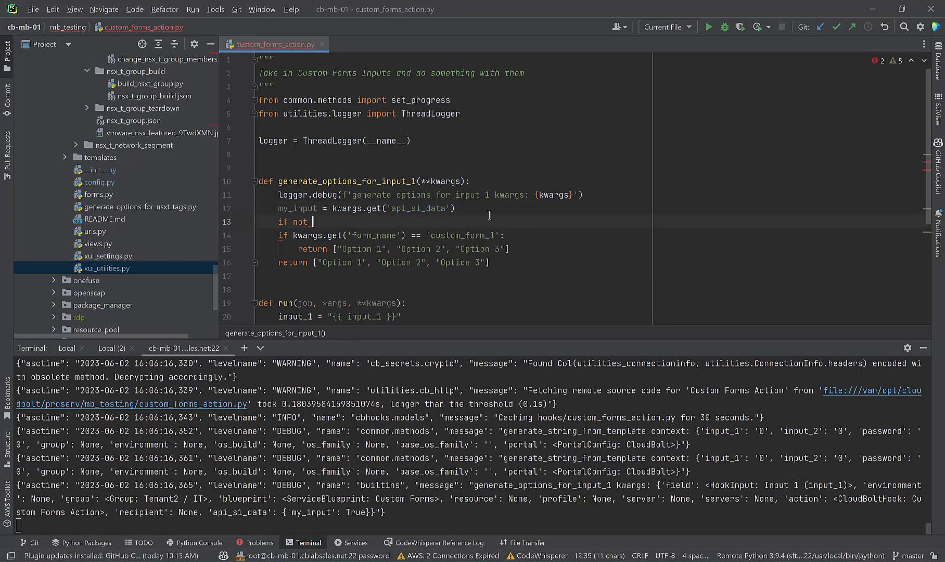
left_click(457, 208)
key("Return")
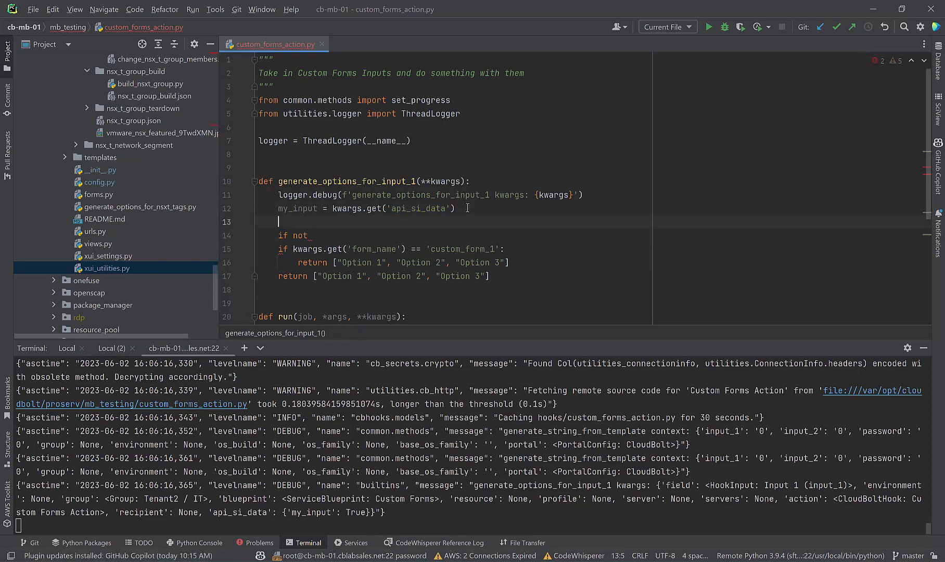
left_click_drag(283, 509, 367, 514)
key("ctrl+c")
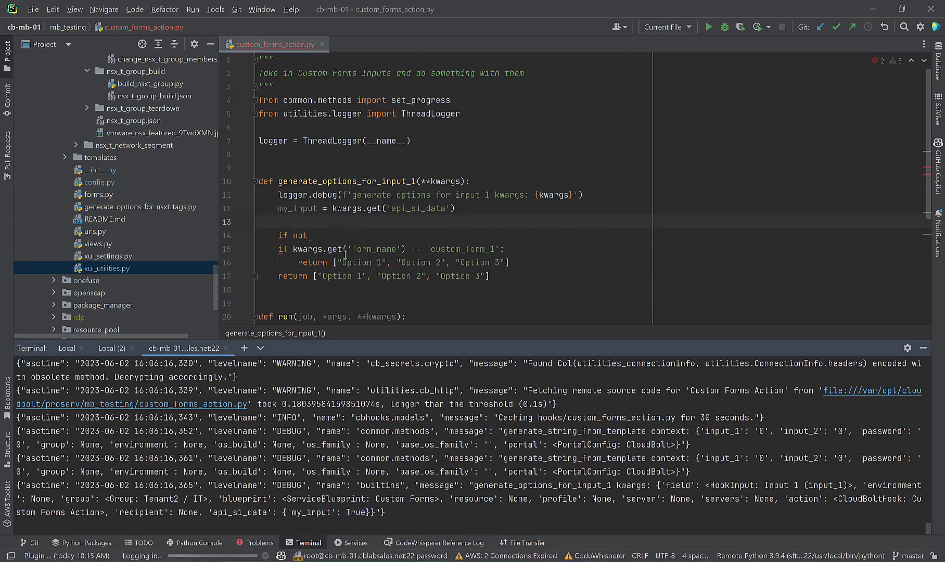
left_click(329, 221)
key("BackSpace")
type("if my_input:")
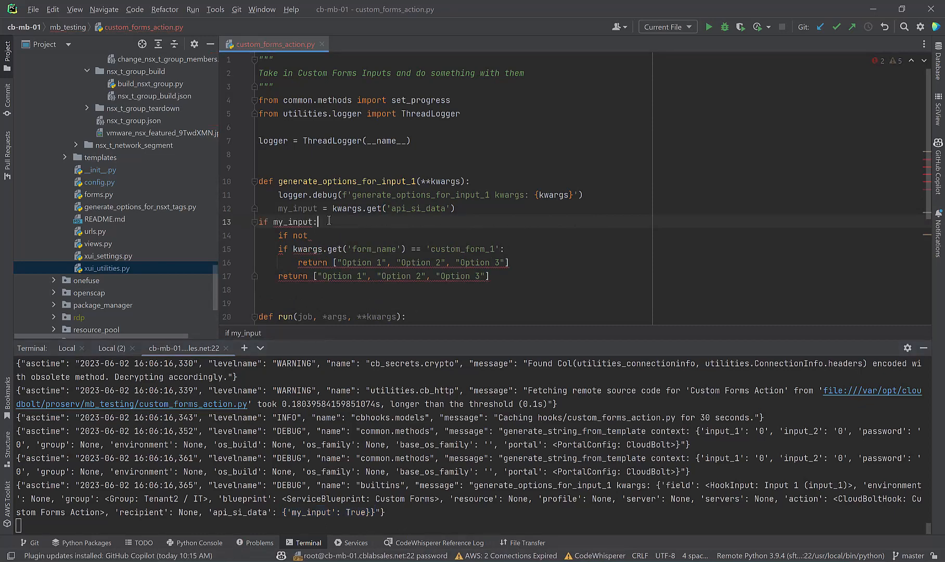
key("ctrl+z")
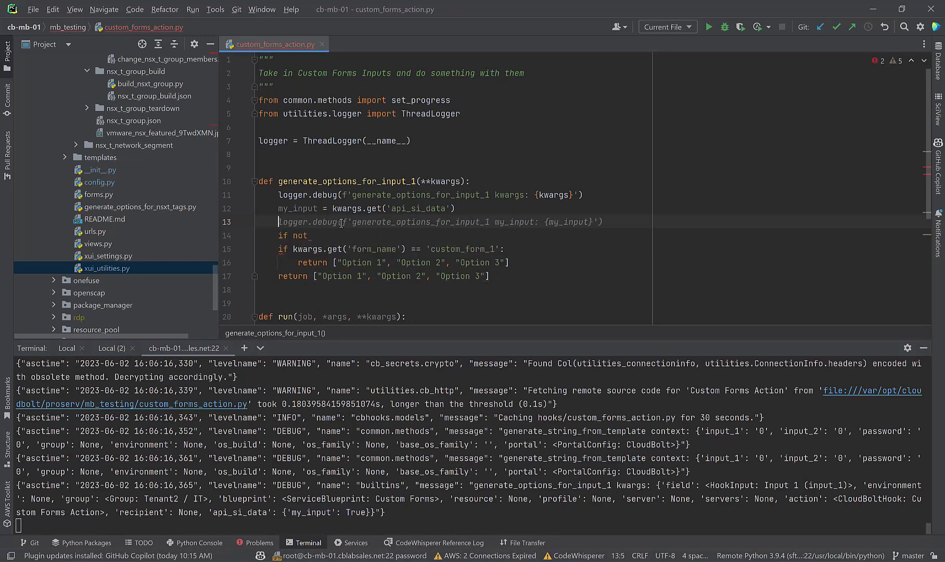
Step: Add a logger.debug line printing my_input and type(my_input), wrapped over two lines
type("lo")
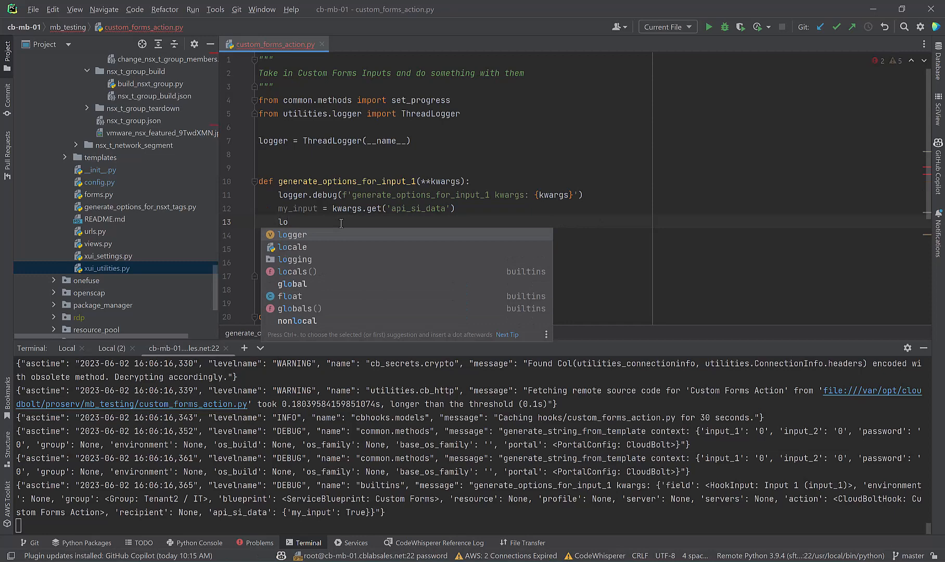
type("gger.debug")
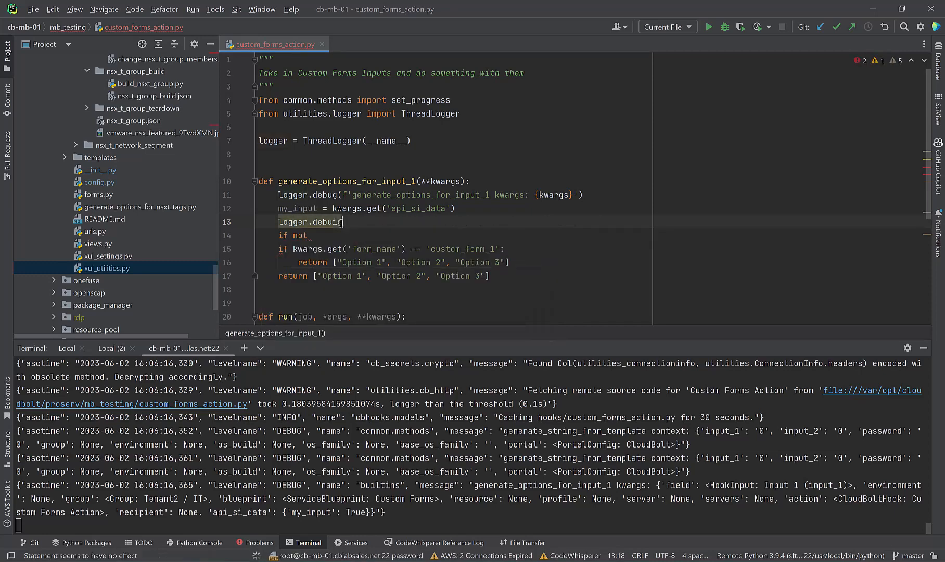
key("BackSpace")
key("Tab")
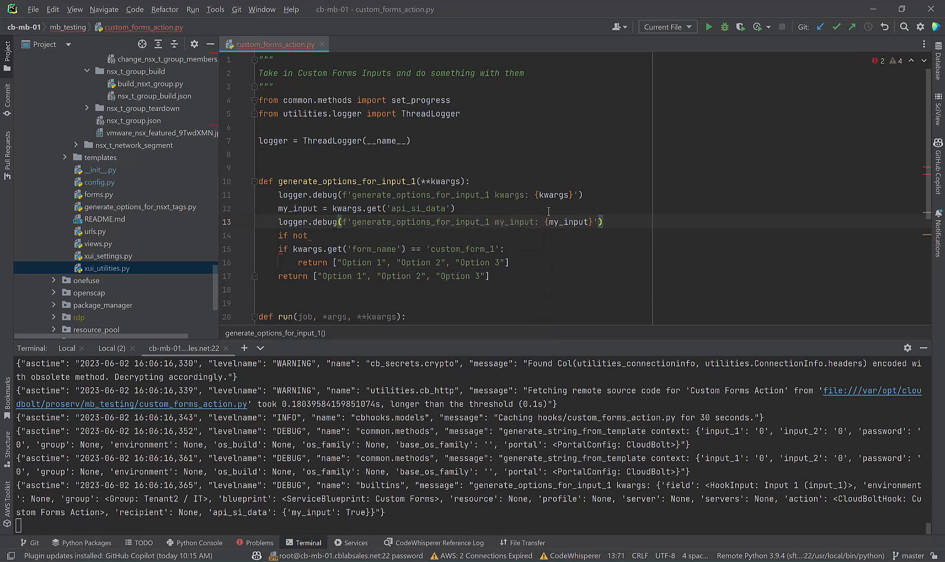
left_click(599, 220)
key("Left")
type(", type:")
key("Tab")
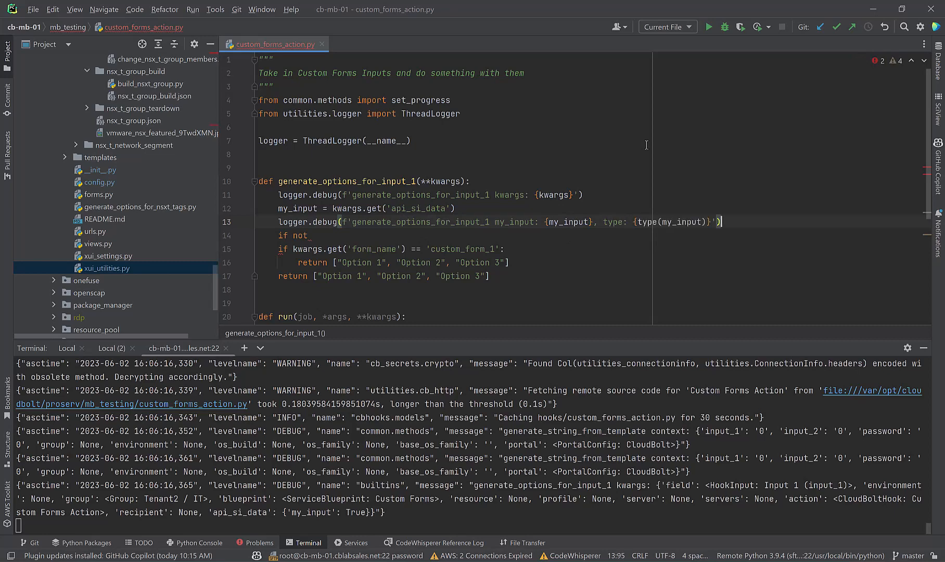
left_click(632, 222)
key("Return")
Step: Delete the leftover 'if not' and the custom_form_1 check with its return
left_click_drag(308, 249, 240, 249)
key("BackSpace")
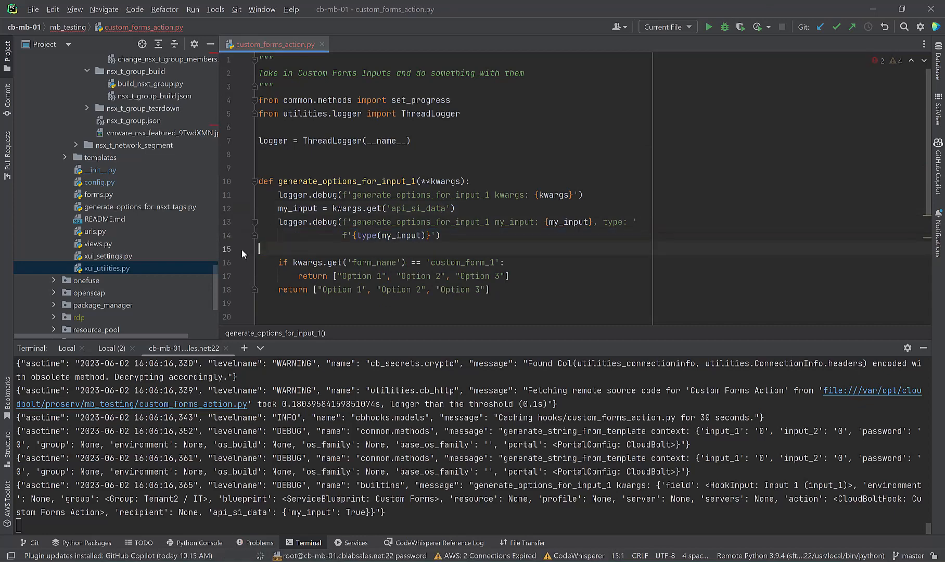
left_click_drag(509, 276, 232, 255)
key("BackSpace")
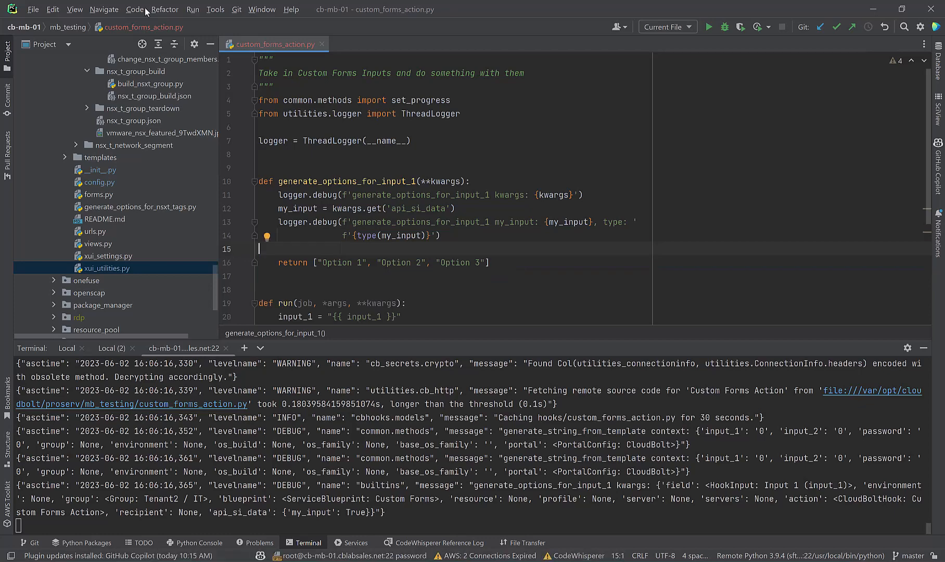
Step: Save all files and bring the CloudBolt Custom Forms page forward
left_click(33, 10)
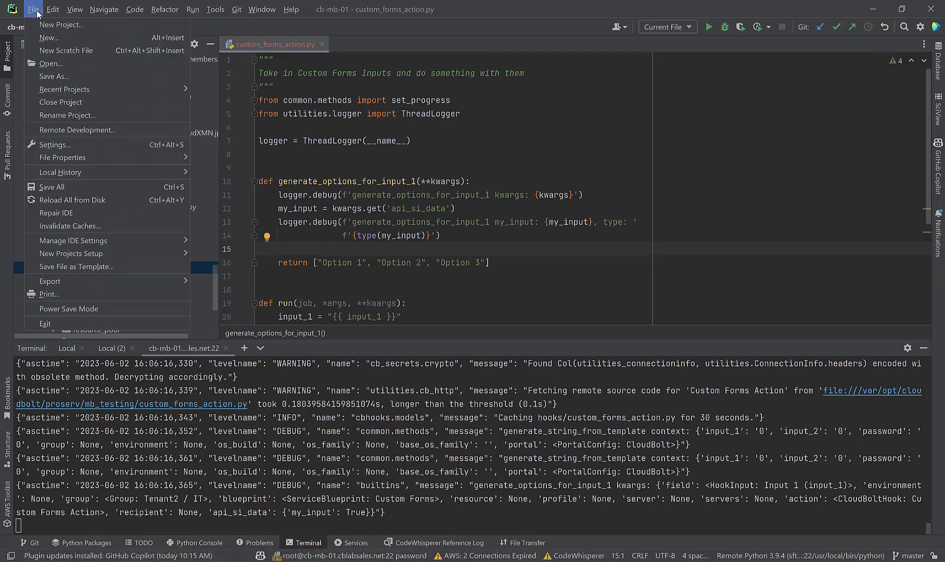
left_click(67, 182)
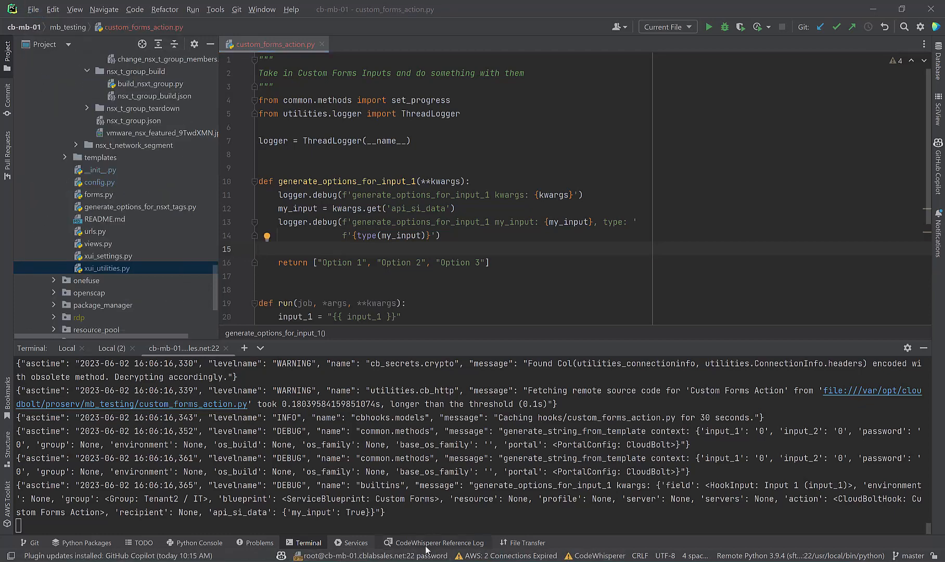
mouse_move(421, 559)
left_click(392, 525)
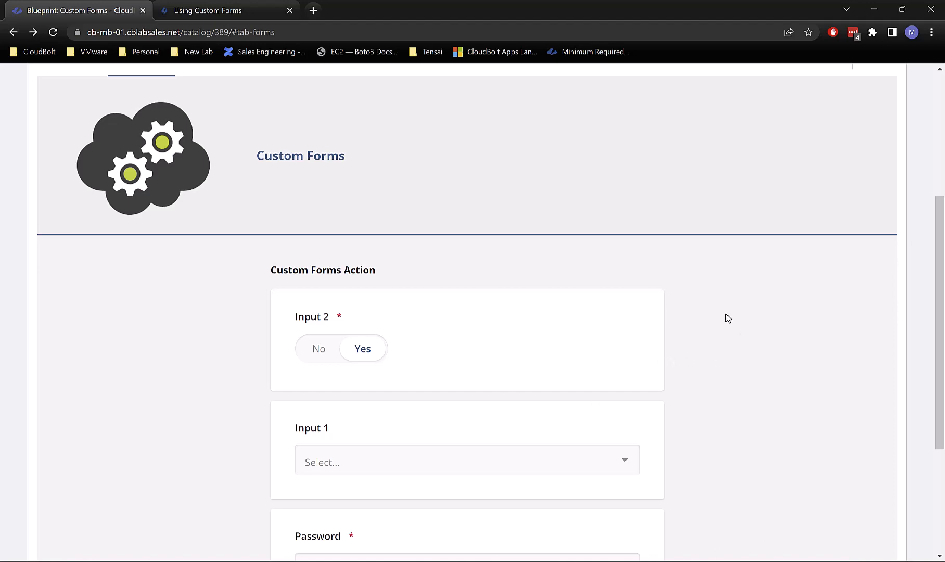
Step: Go back to Order Details, choose group Loyalty, and set Input 2 to No
scroll(671, 281, "up", 5)
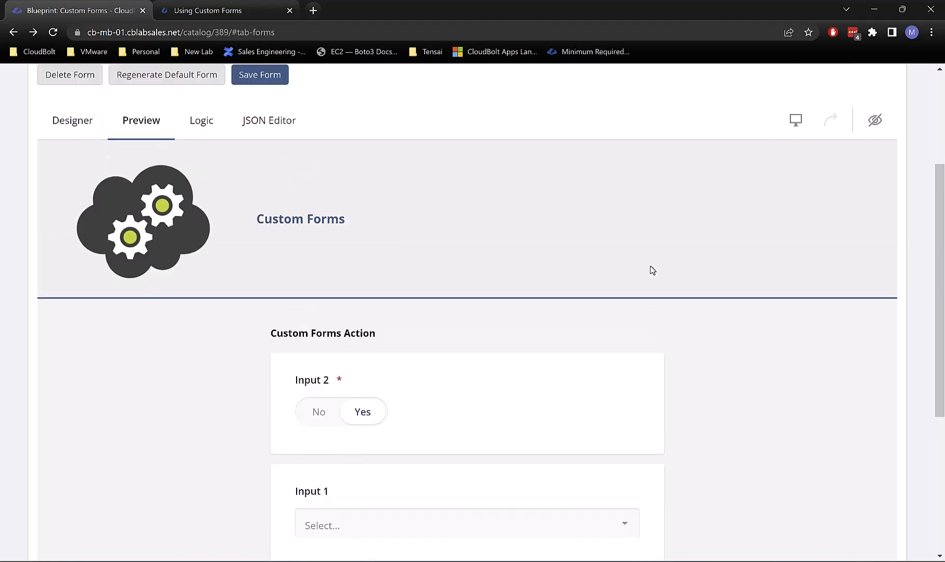
scroll(324, 398, "down", 4)
scroll(354, 405, "up", 3)
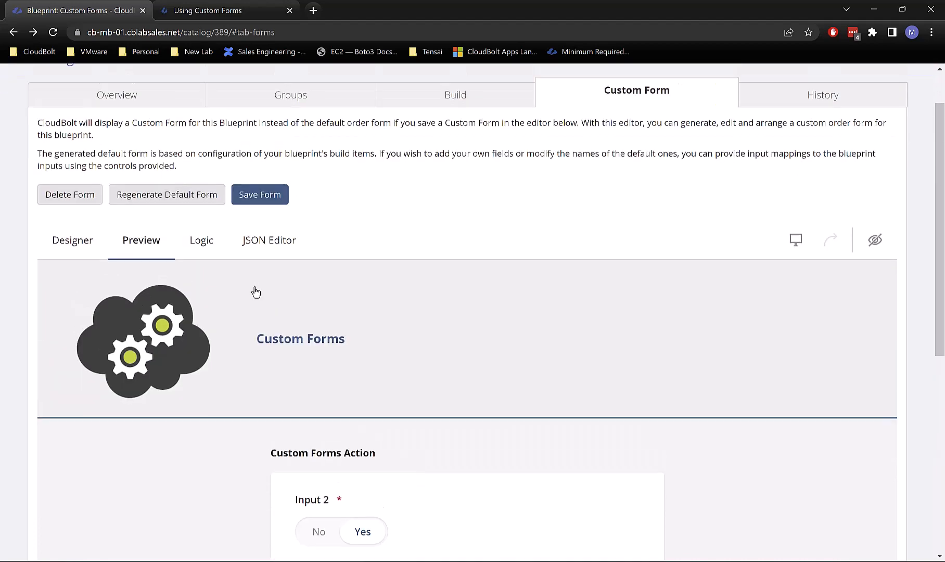
scroll(255, 291, "down", 7)
left_click(336, 437)
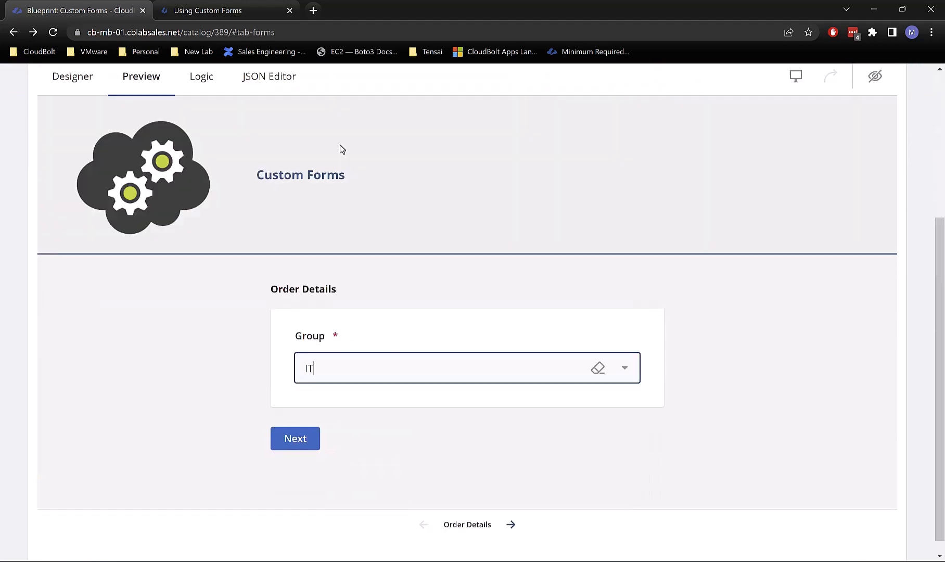
left_click(379, 359)
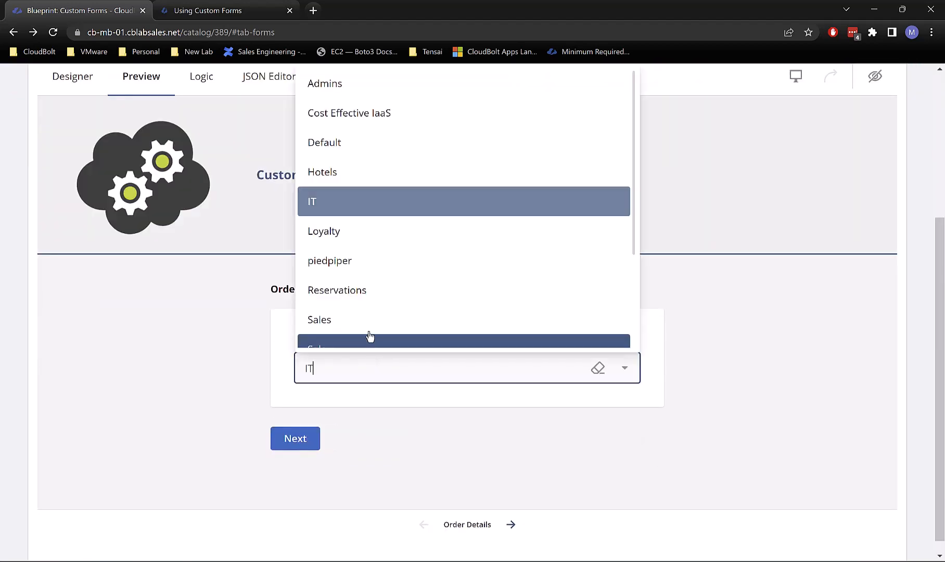
left_click(358, 234)
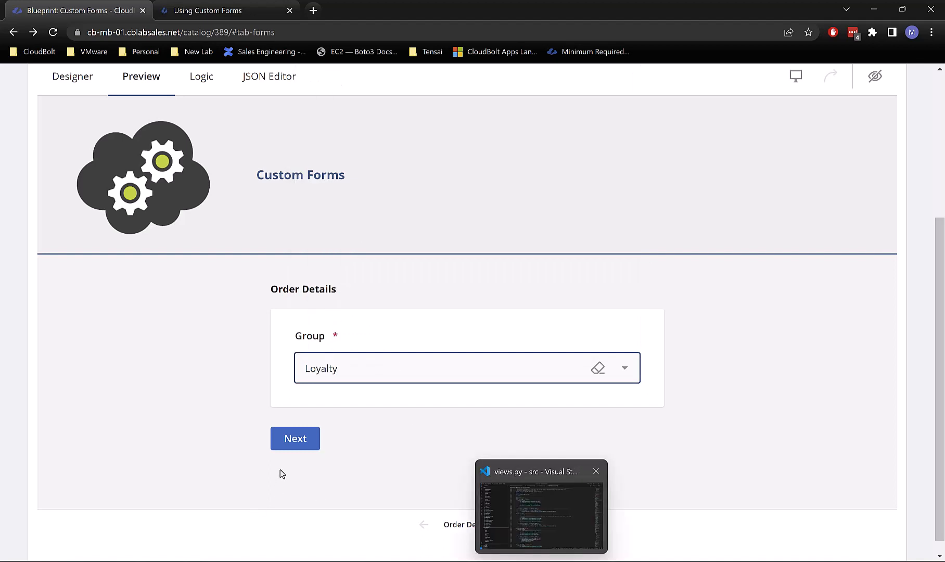
left_click(295, 438)
scroll(359, 483, "down", 4)
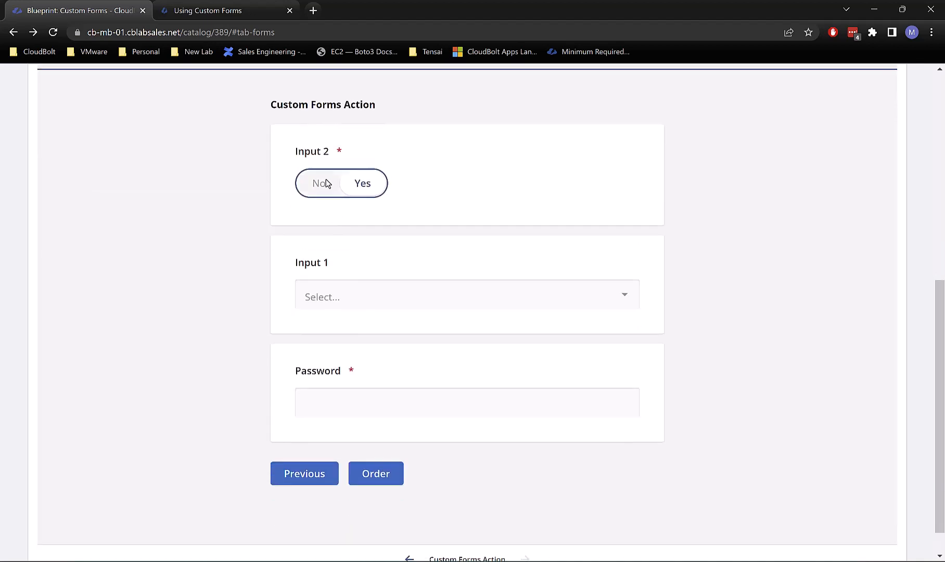
left_click(329, 183)
Step: Review the terminal log showing my_input as a dict and its latest False value
key("alt+Tab")
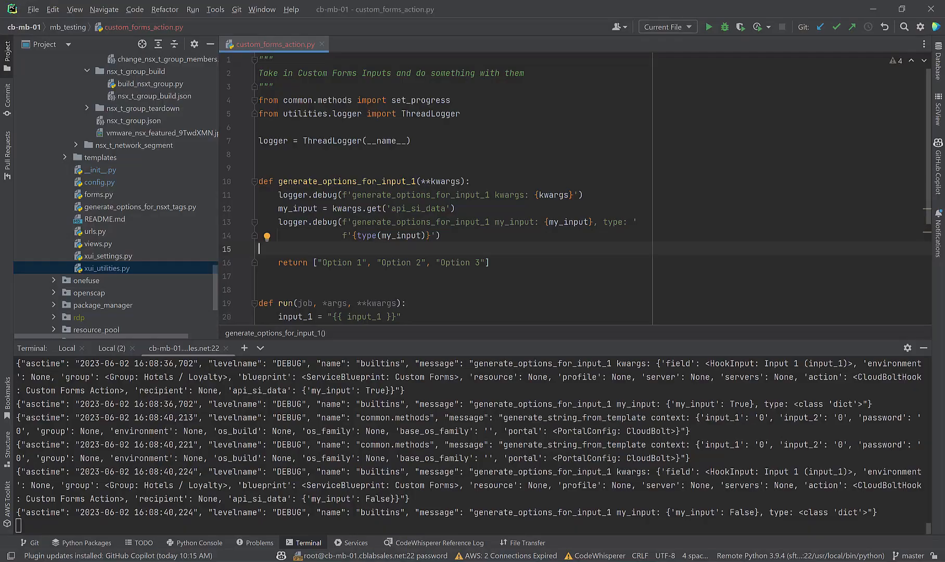
left_click(487, 510)
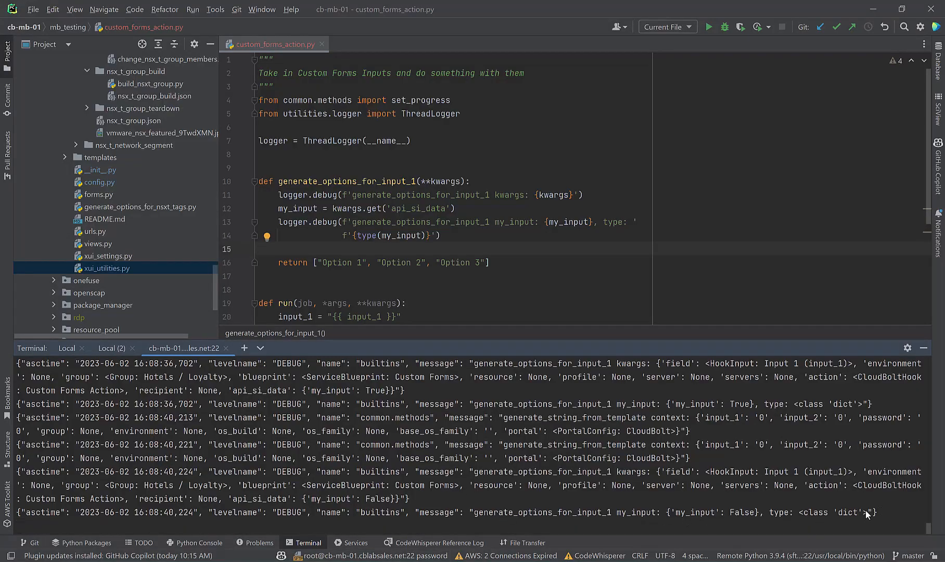
left_click_drag(865, 512, 793, 513)
left_click(790, 513)
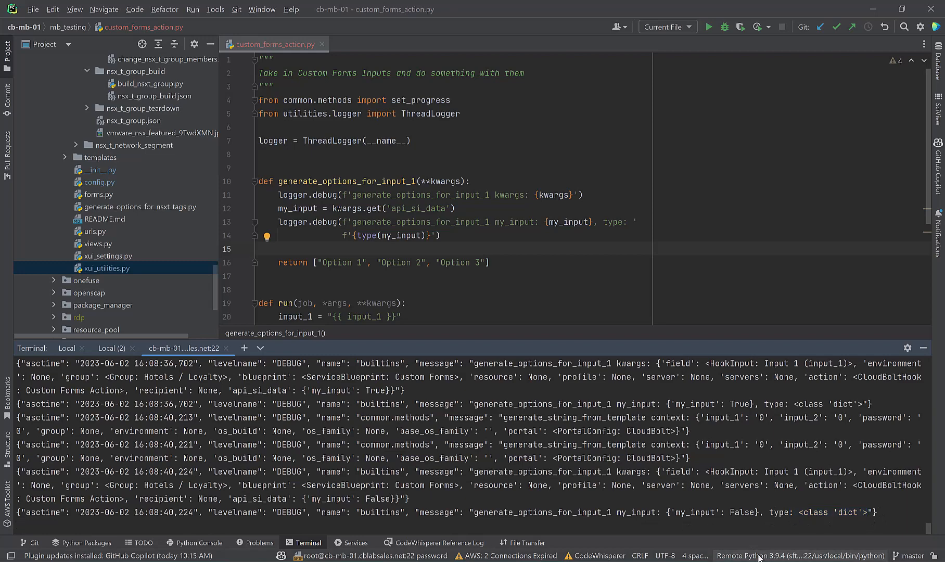
left_click_drag(667, 512, 750, 511)
scroll(520, 209, "down", 1)
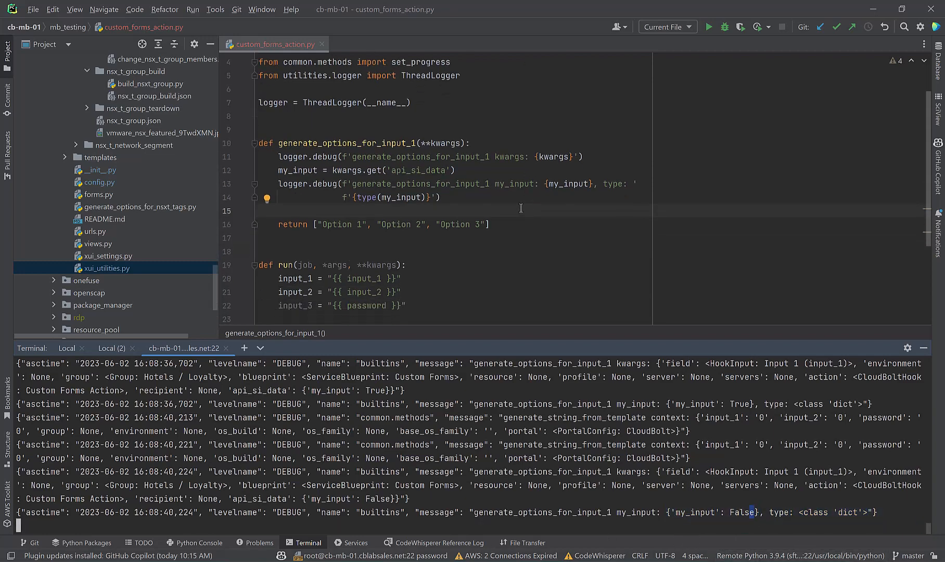
Step: Rename my_input to api_si_data on lines 12–14, starting a new my_input line
left_click(494, 173)
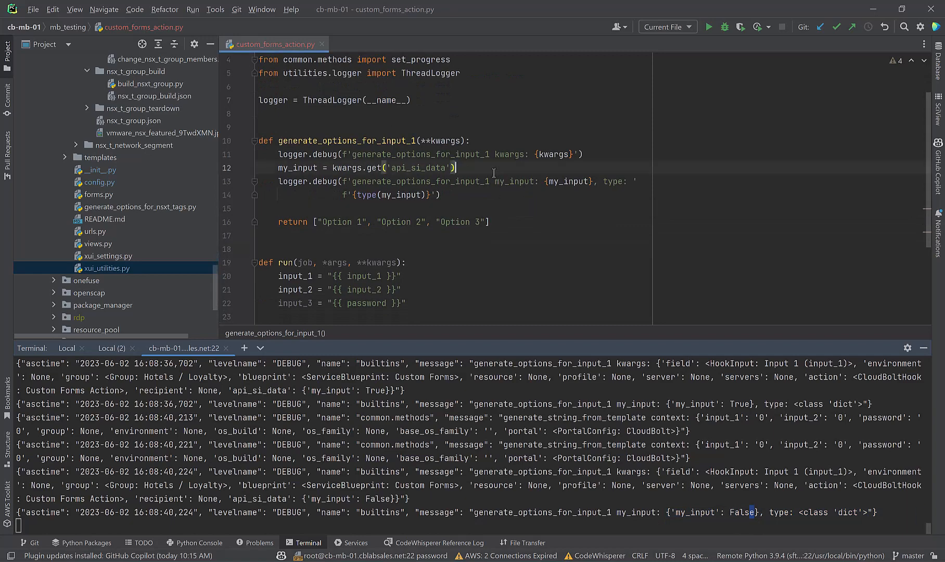
key("Down")
key("Down")
key("Down")
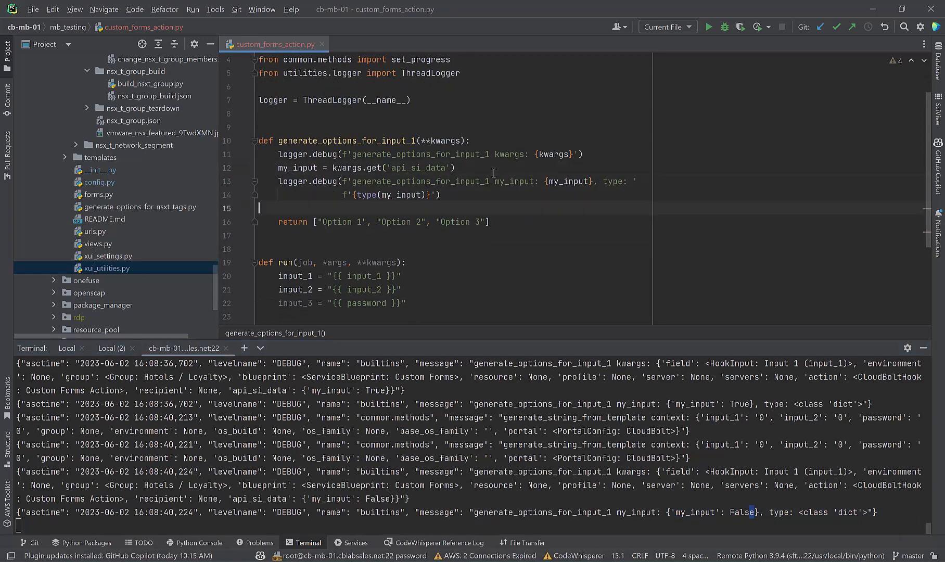
type("my")
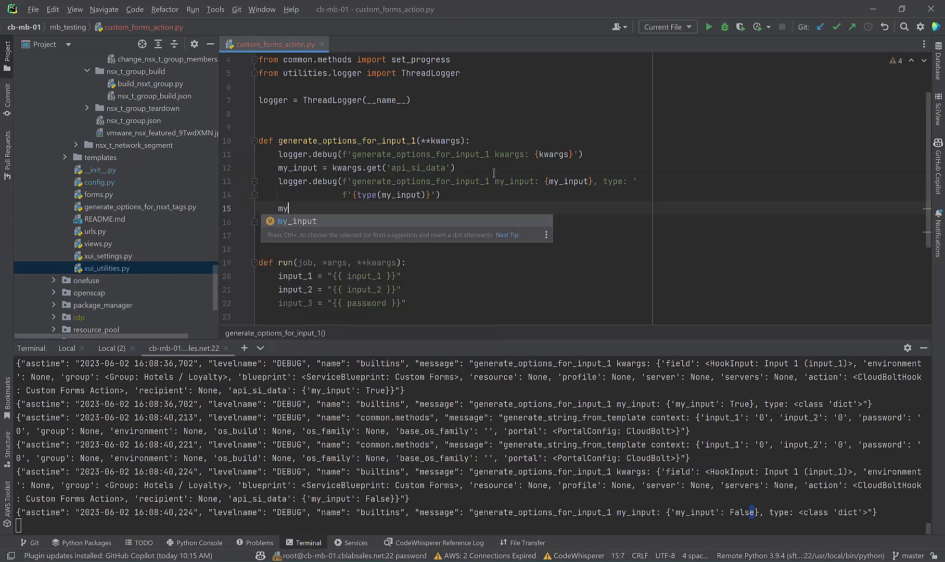
type("_input =")
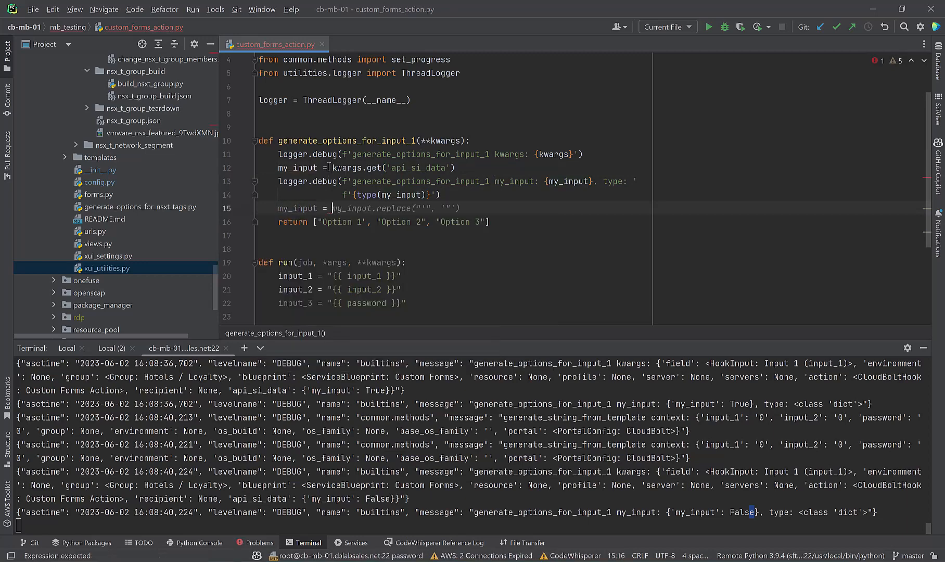
double_click(417, 168)
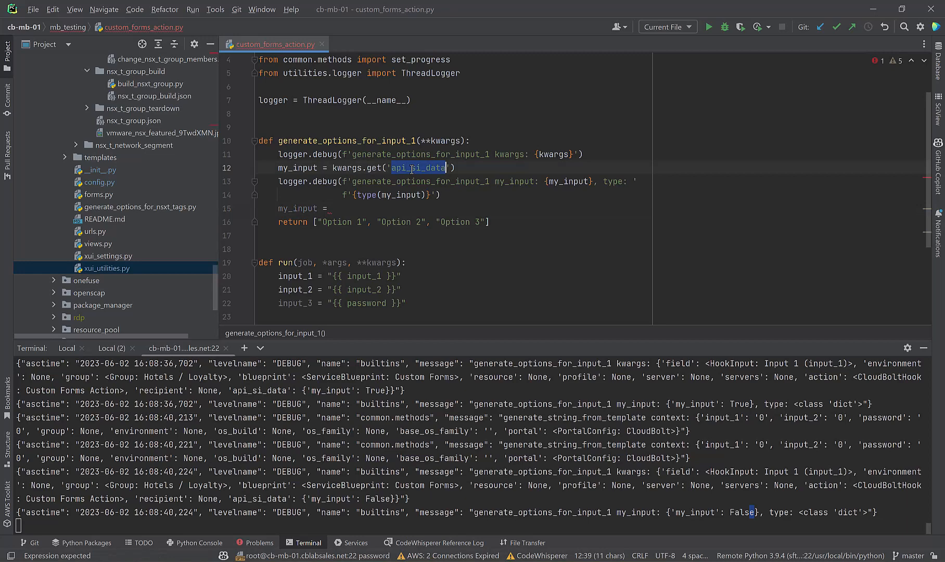
key("ctrl+c")
double_click(300, 168)
key("ctrl+v")
key("End")
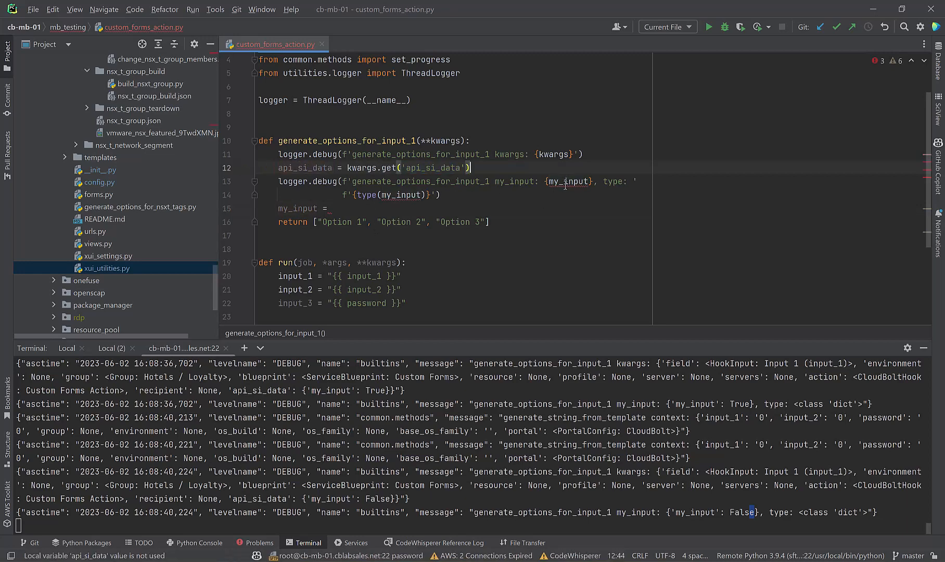
double_click(565, 181)
key("ctrl+v")
double_click(401, 195)
key("ctrl+v")
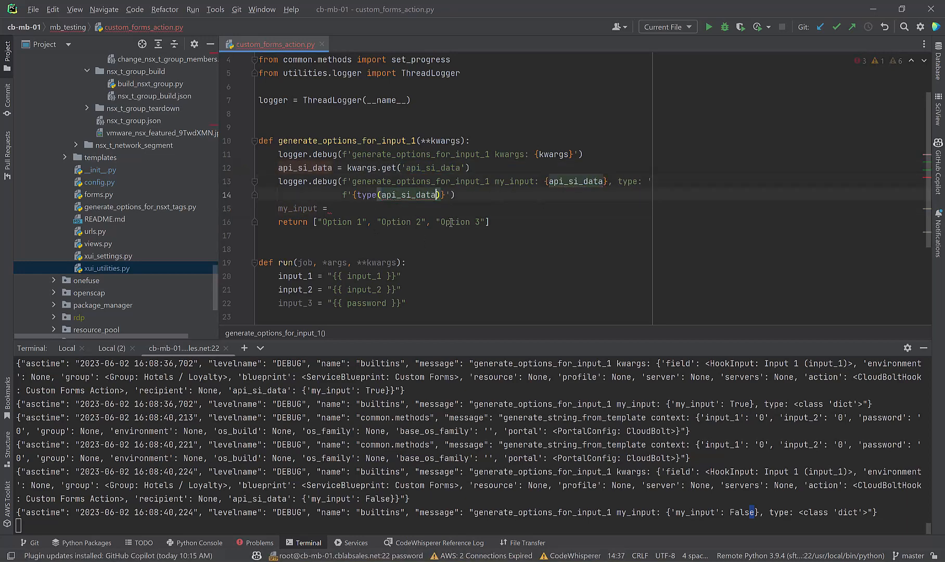
Step: Complete line 15 as my_input = api_si_data.get('my_input')
key("Down")
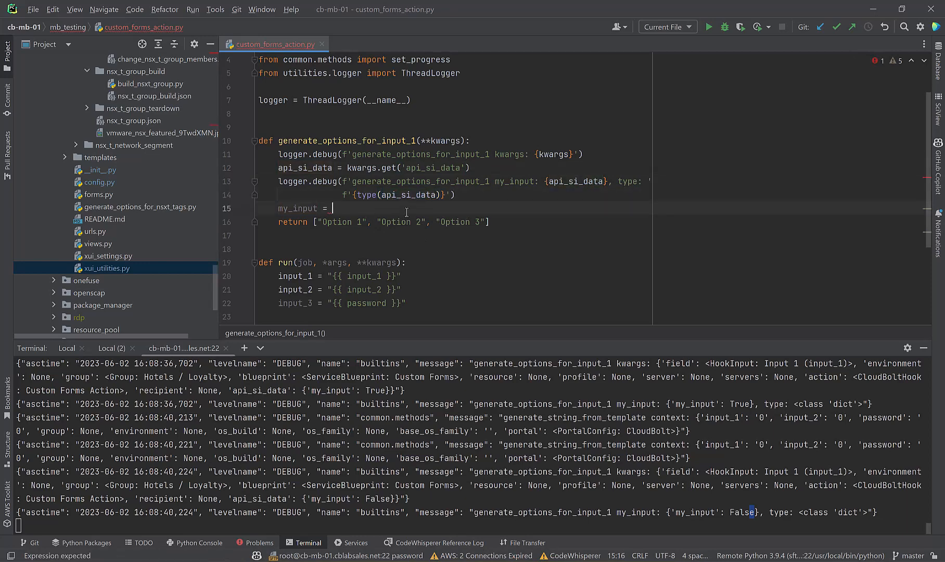
type("ap")
key("Return")
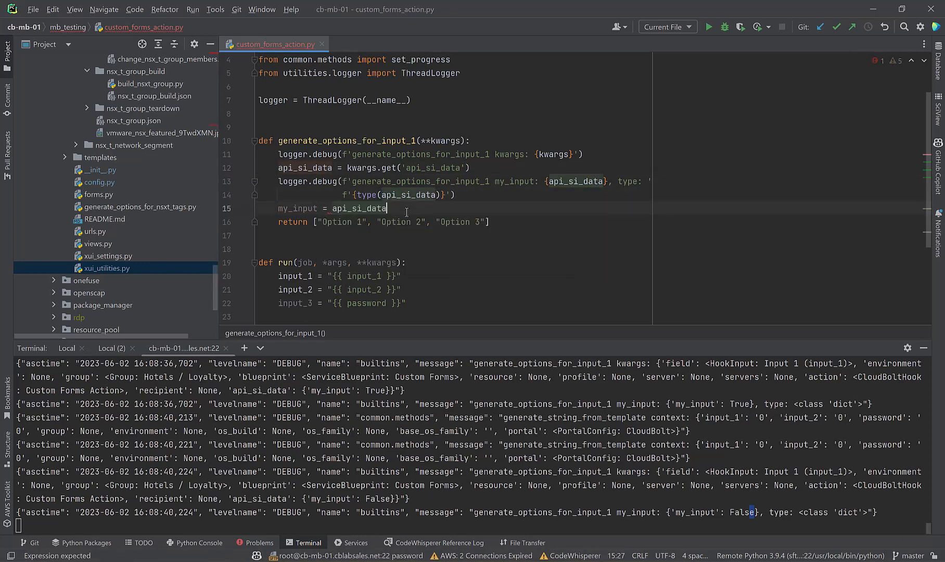
type(".get")
key("Tab")
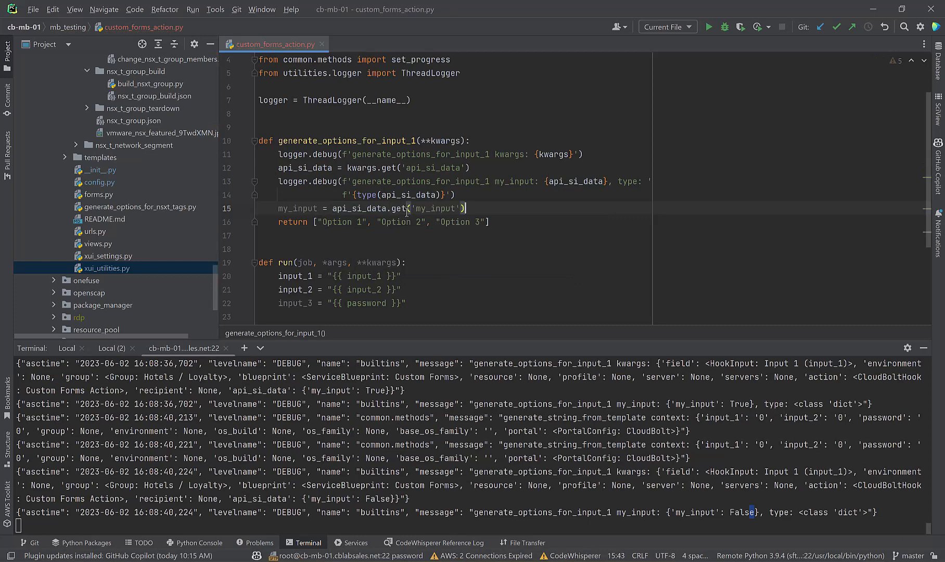
Step: Add a logger.debug line logging my_input below it and save all files
key("Return")
type("logger")
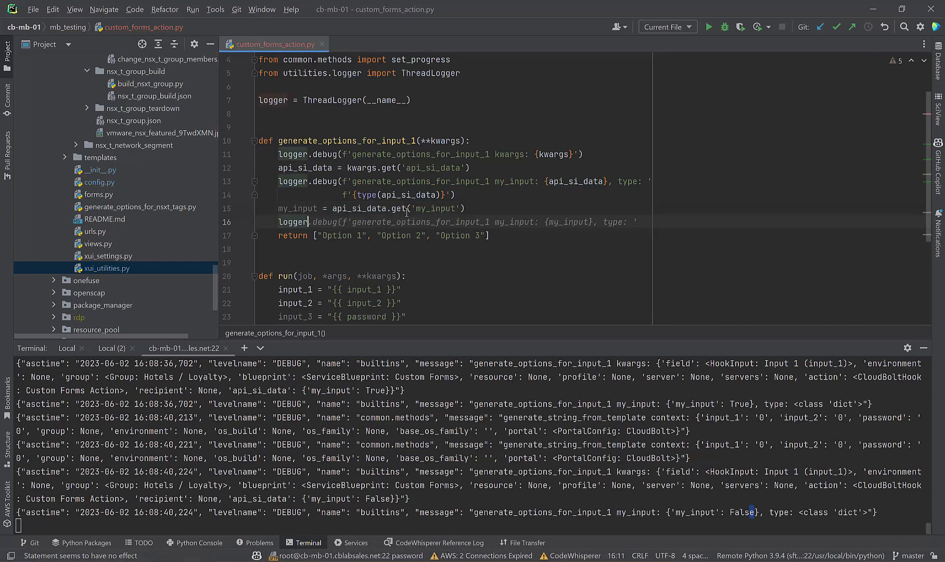
key("Tab")
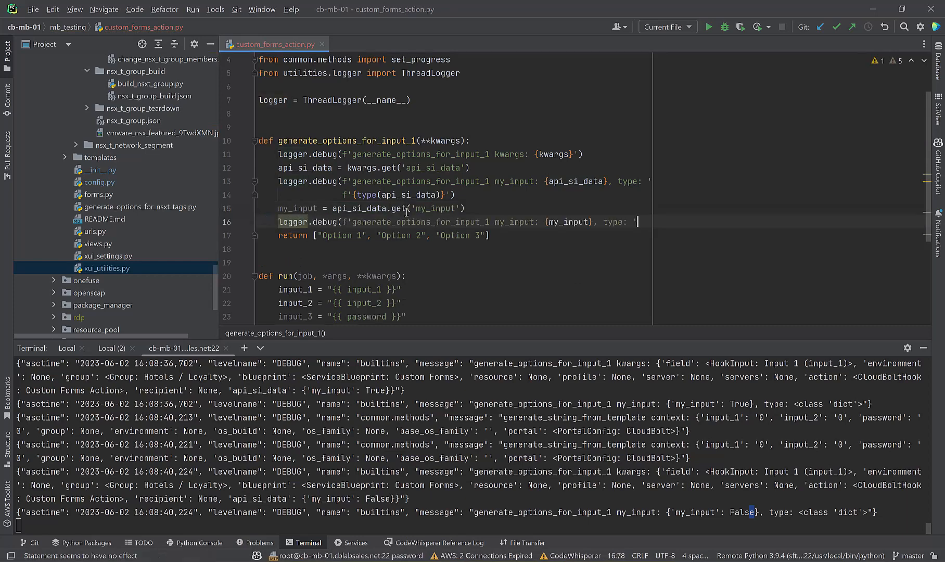
key("BackSpace")
key("BackSpace")
key("BackSpace")
key("BackSpace")
key("BackSpace")
key("BackSpace")
key("BackSpace")
key("BackSpace")
key("BackSpace")
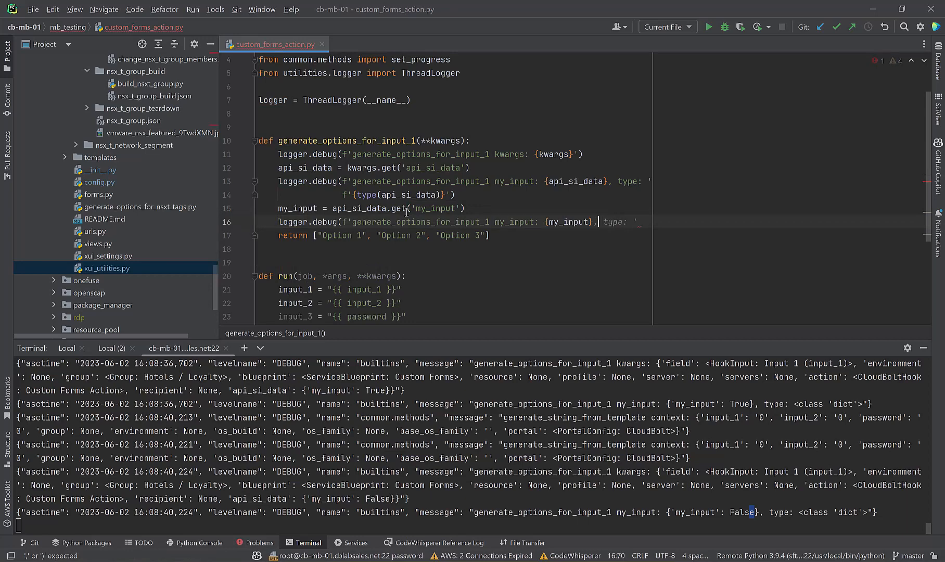
type("'")
left_click(34, 9)
left_click(59, 187)
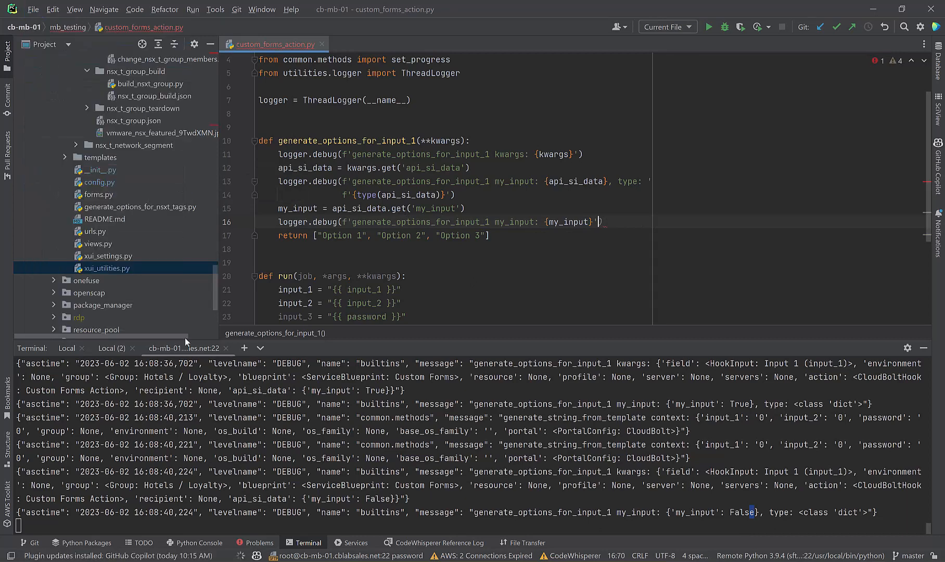
mouse_move(432, 561)
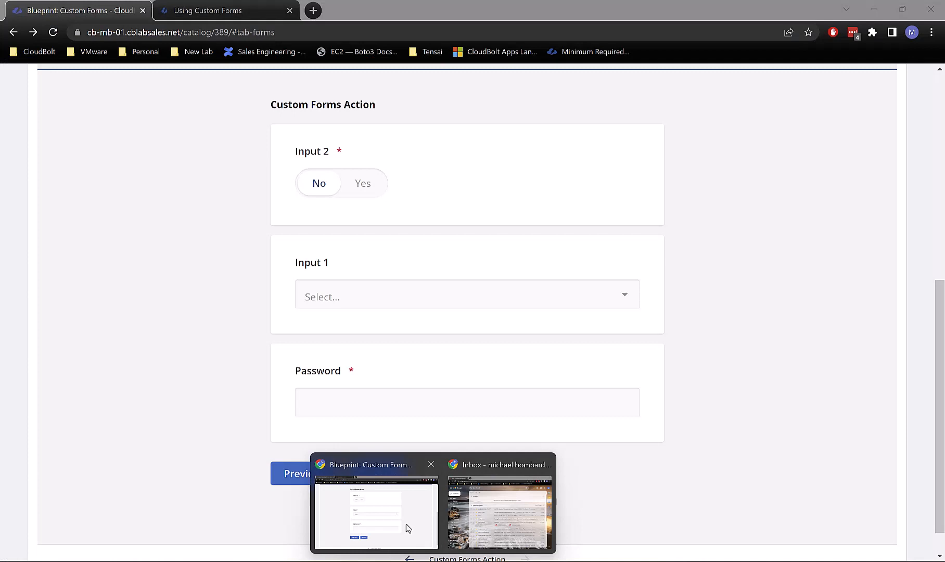
Step: Toggle Input 2 between Yes and No, checking the PyCharm log after each change
left_click(406, 523)
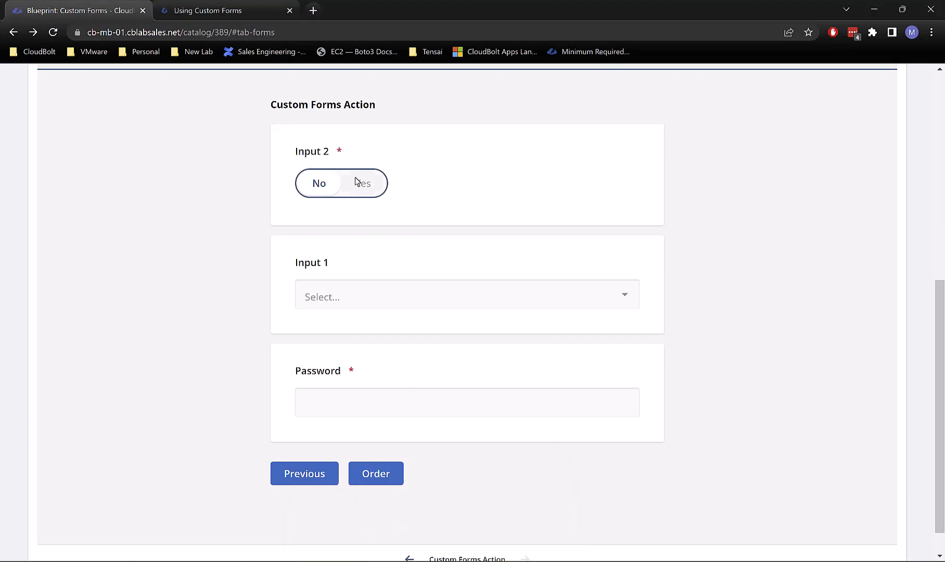
left_click(350, 191)
left_click(337, 189)
mouse_move(460, 561)
left_click(514, 561)
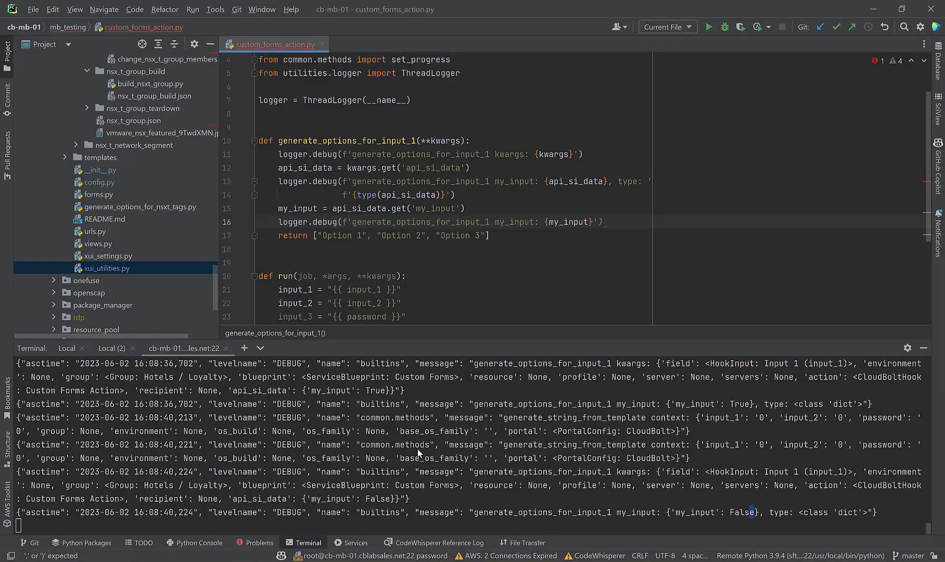
left_click(417, 448)
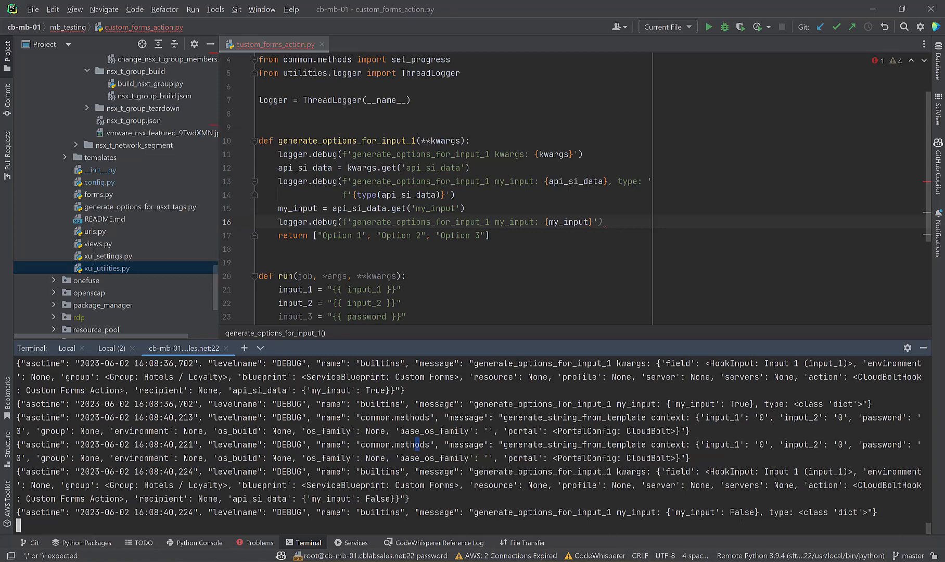
mouse_move(434, 554)
left_click(376, 497)
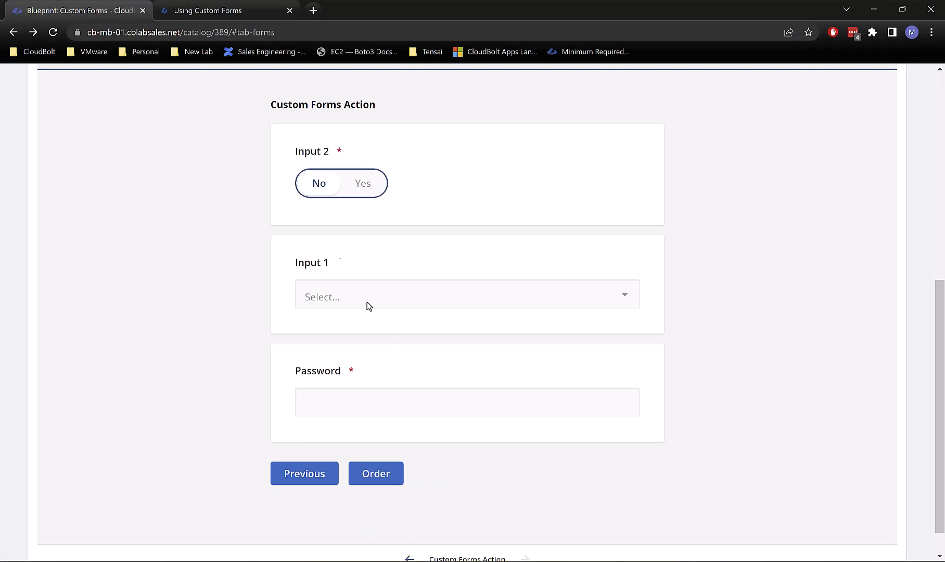
left_click(367, 196)
key("alt+Tab")
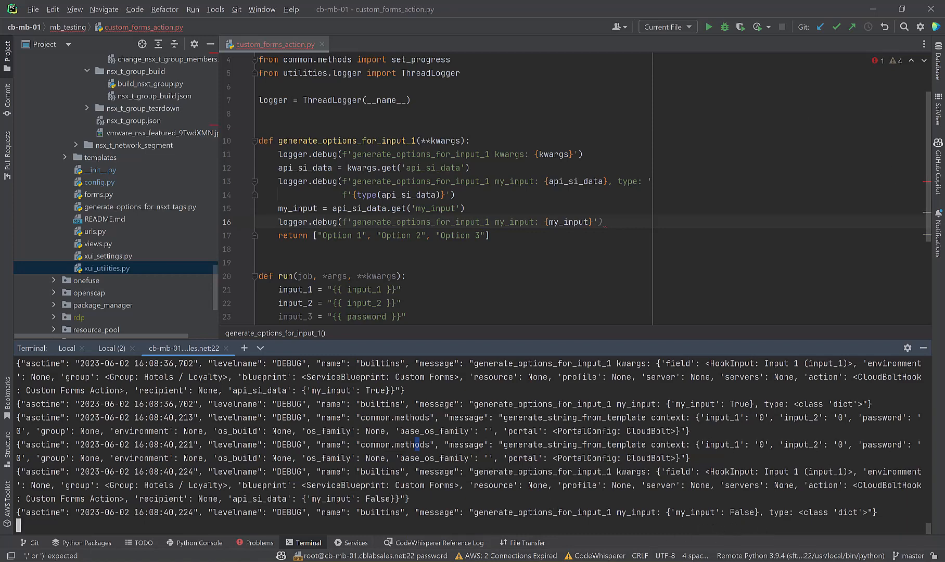
Step: Switch the group to IT, set Input 2 to Yes, and list Input 1's options
mouse_move(429, 561)
left_click(408, 540)
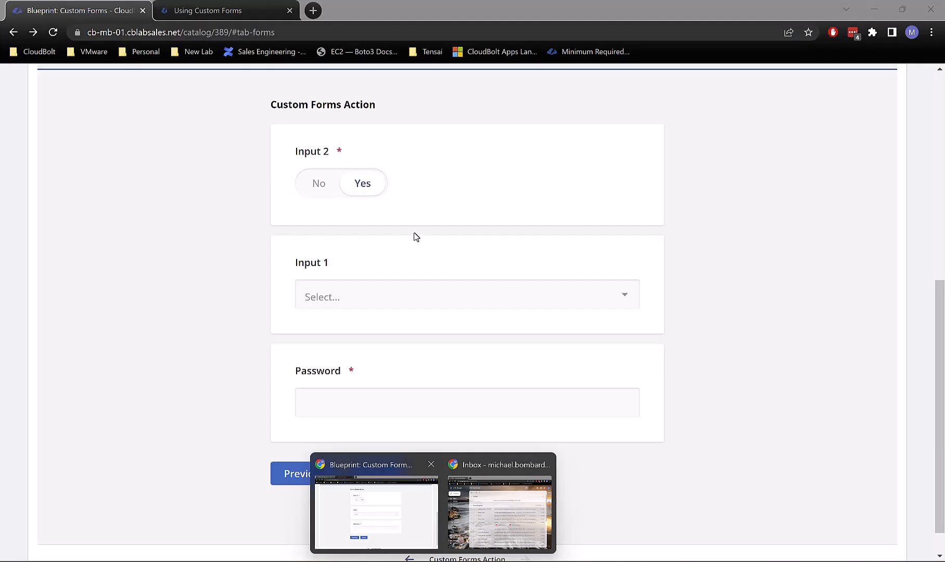
left_click(334, 187)
left_click(318, 472)
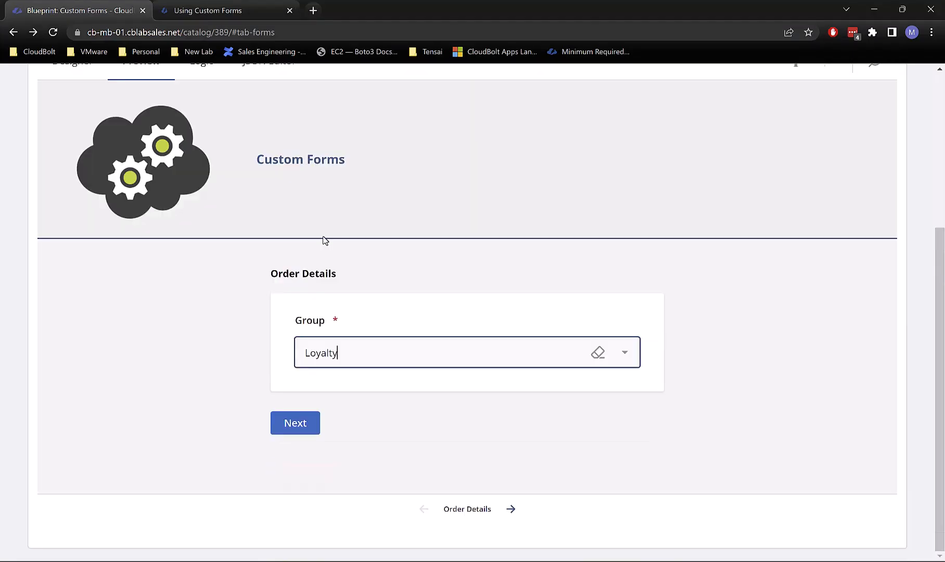
left_click(320, 208)
left_click(304, 422)
left_click(358, 366)
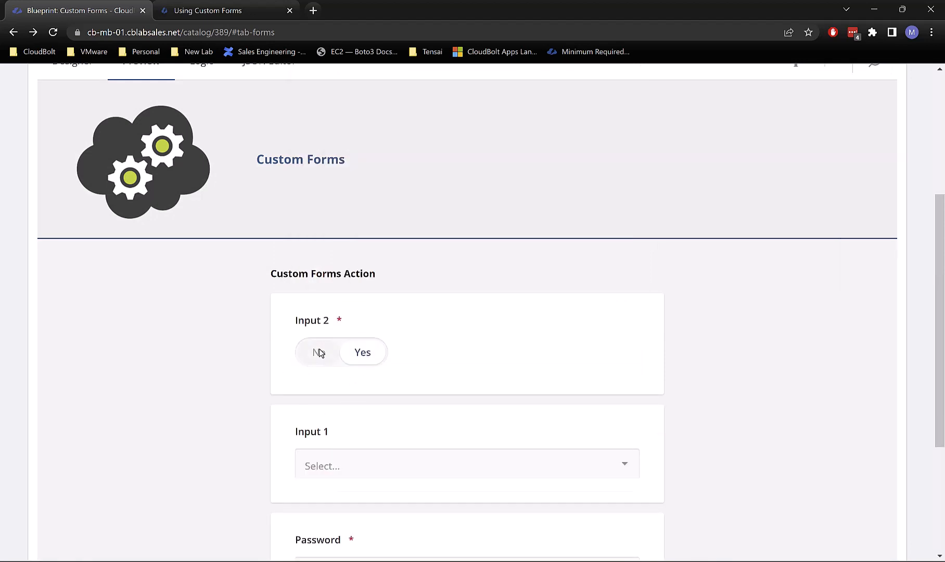
left_click(320, 352)
left_click(360, 358)
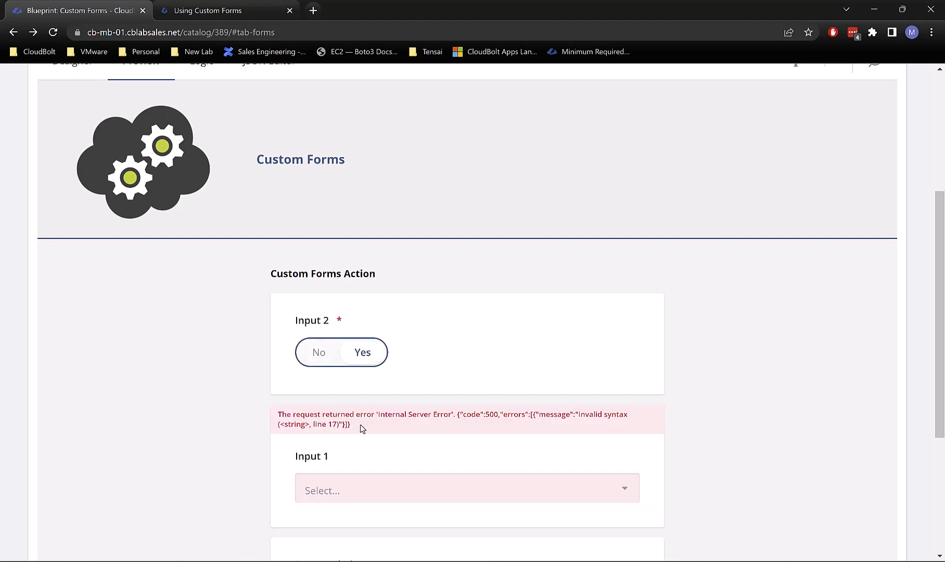
left_click(319, 364)
left_click(359, 358)
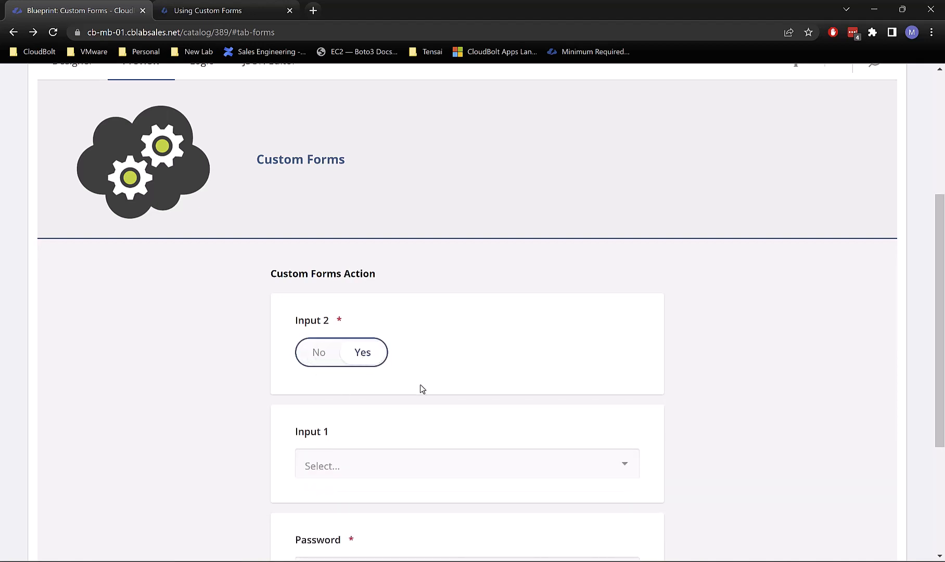
left_click(391, 478)
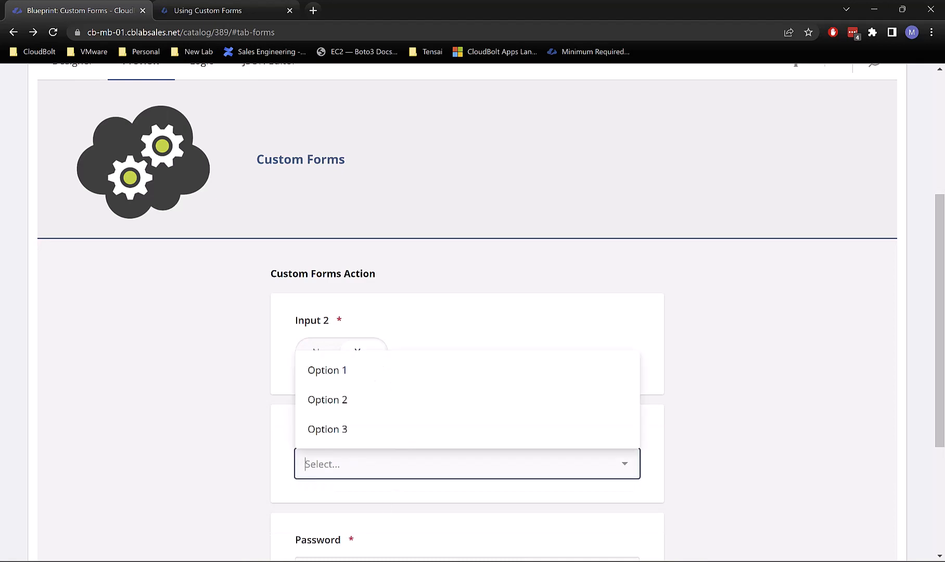
Step: Inspect the failing request URL in PyCharm's terminal log
key("alt+Tab")
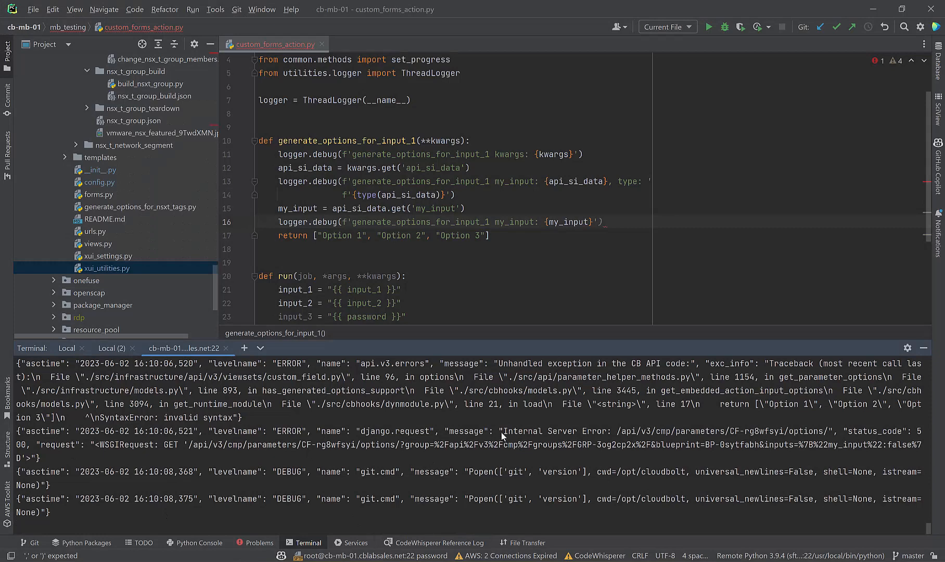
left_click_drag(616, 431, 652, 444)
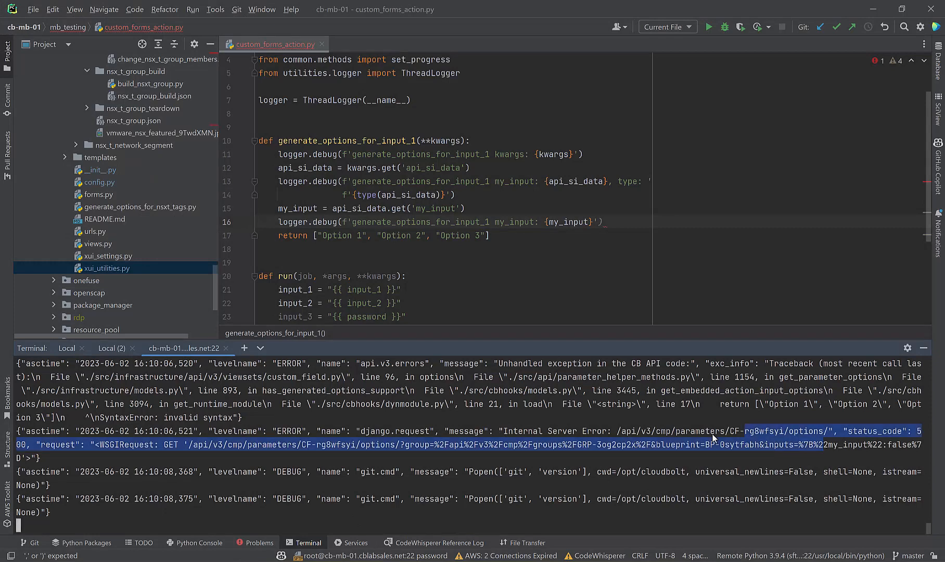
left_click(668, 432)
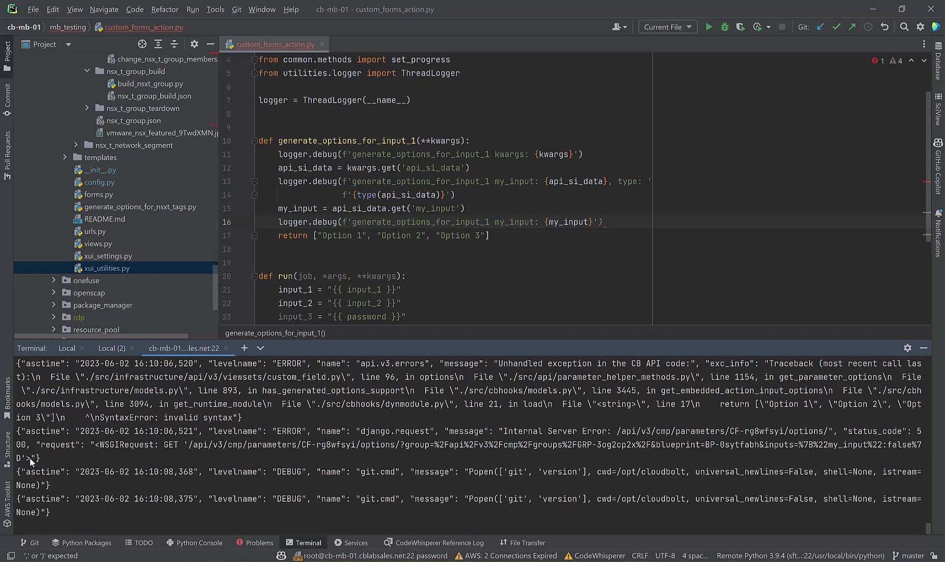
scroll(174, 449, "up", 1)
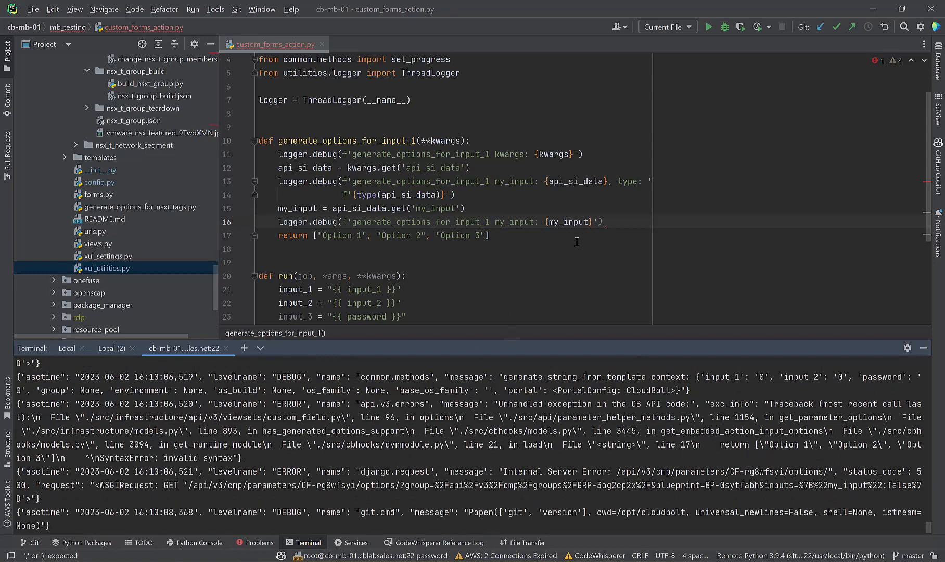
Step: Close line 16's logger.debug call with ')' and save all files
left_click(606, 222)
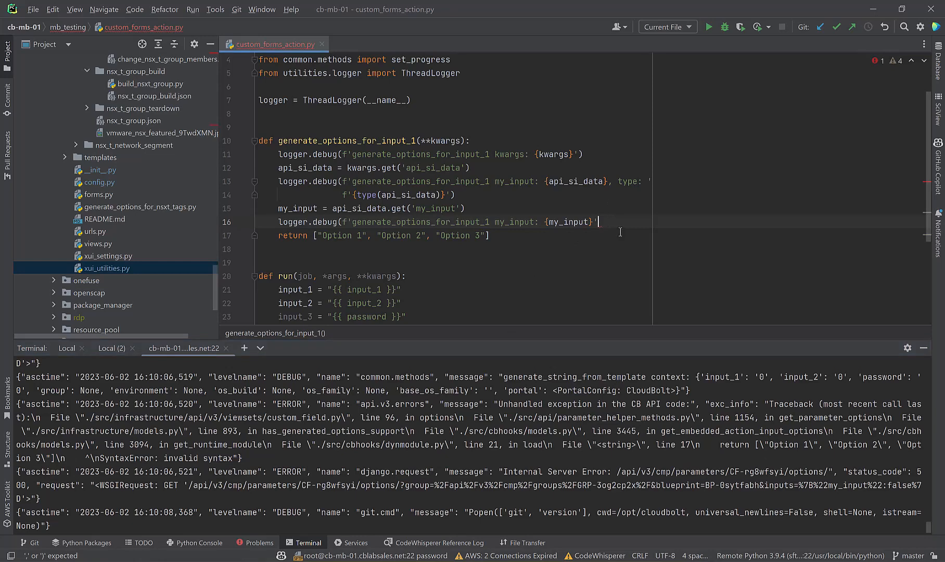
type(")")
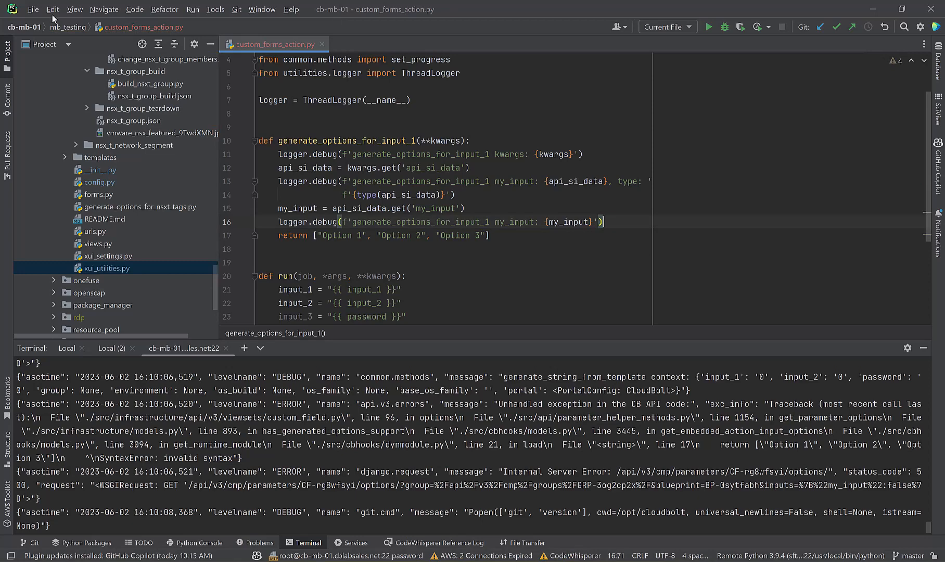
left_click(34, 10)
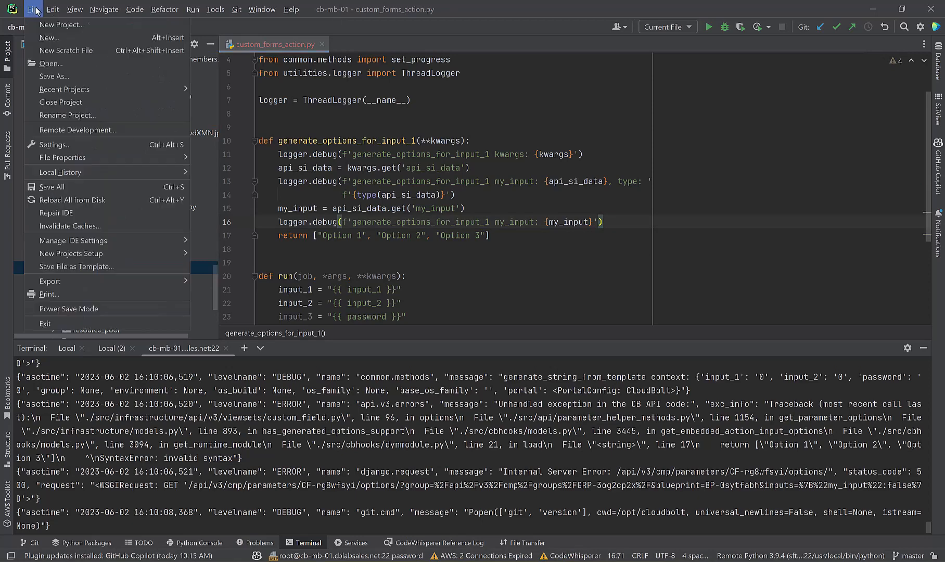
left_click(59, 190)
Step: Flip Input 2 to No and back to Yes in the preview, then check PyCharm
mouse_move(435, 554)
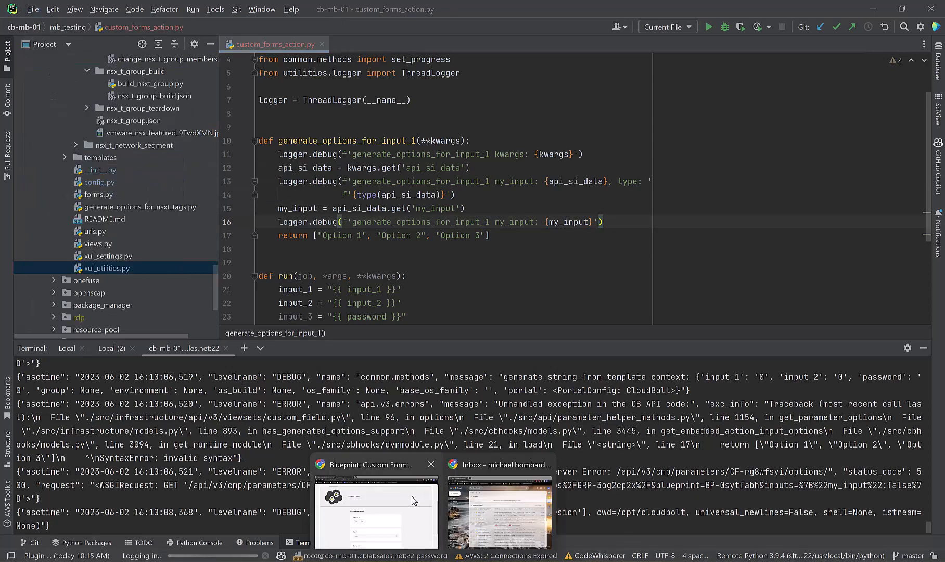
left_click(412, 496)
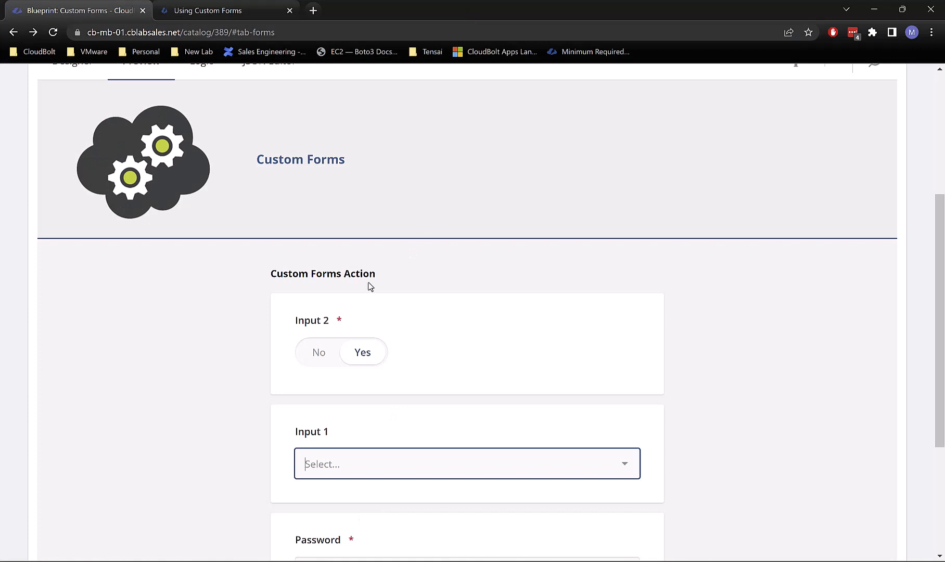
left_click(315, 344)
left_click(351, 355)
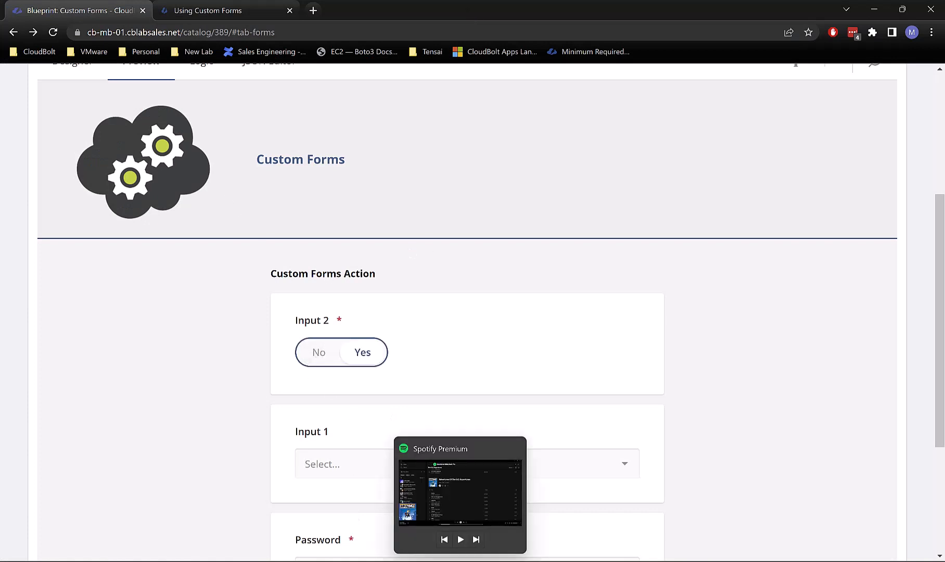
left_click(460, 559)
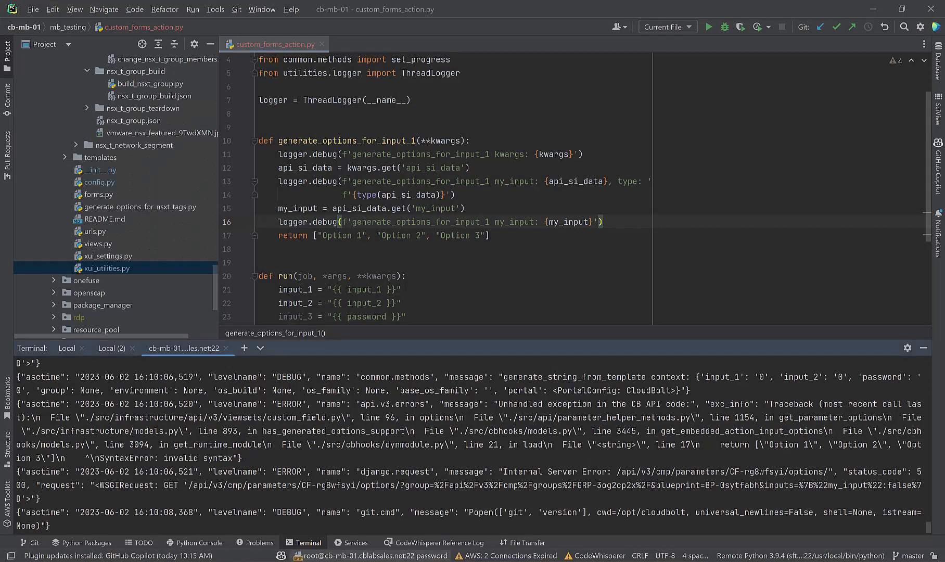
Step: Return to Order Details, pick group Loyalty, and set Input 2 to No
mouse_move(433, 561)
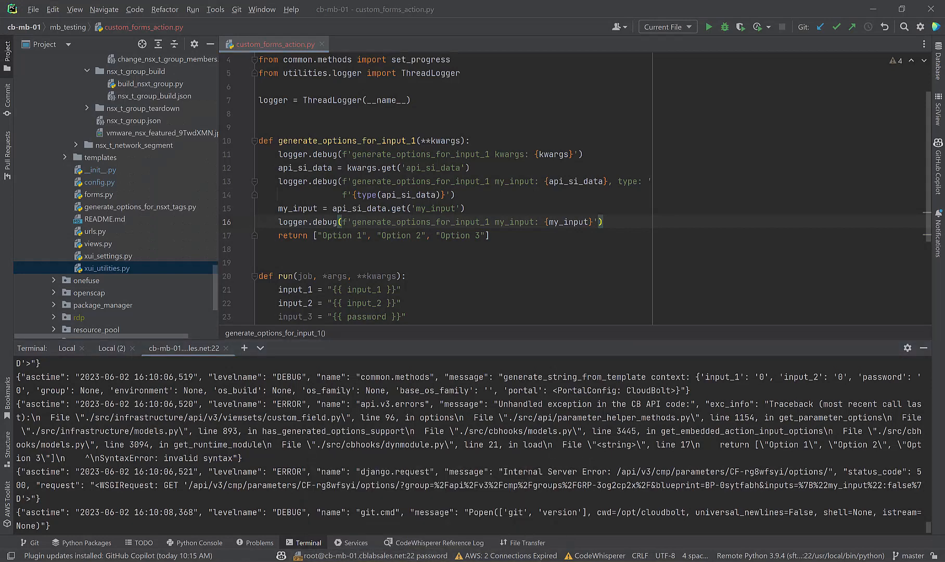
left_click(376, 509)
scroll(305, 374, "down", 4)
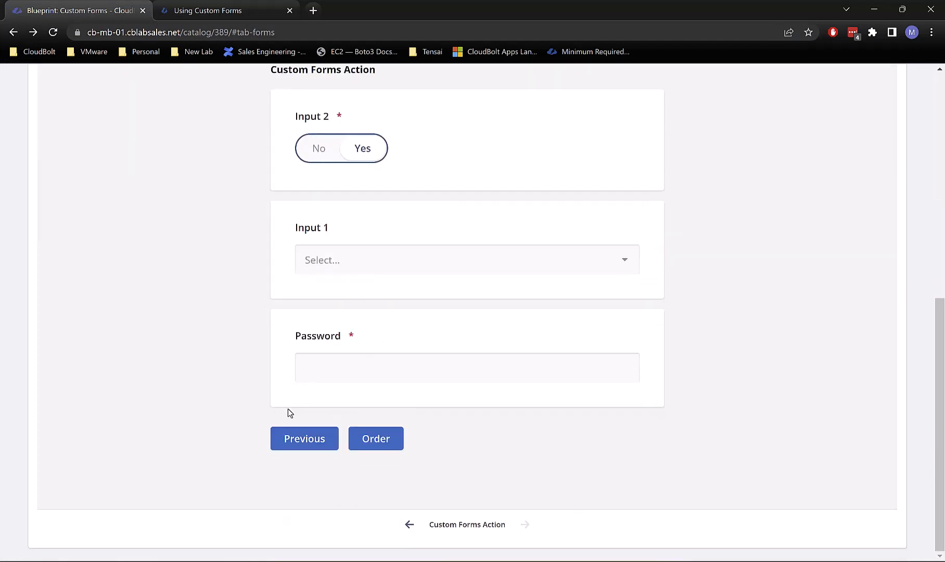
left_click(298, 443)
left_click(331, 371)
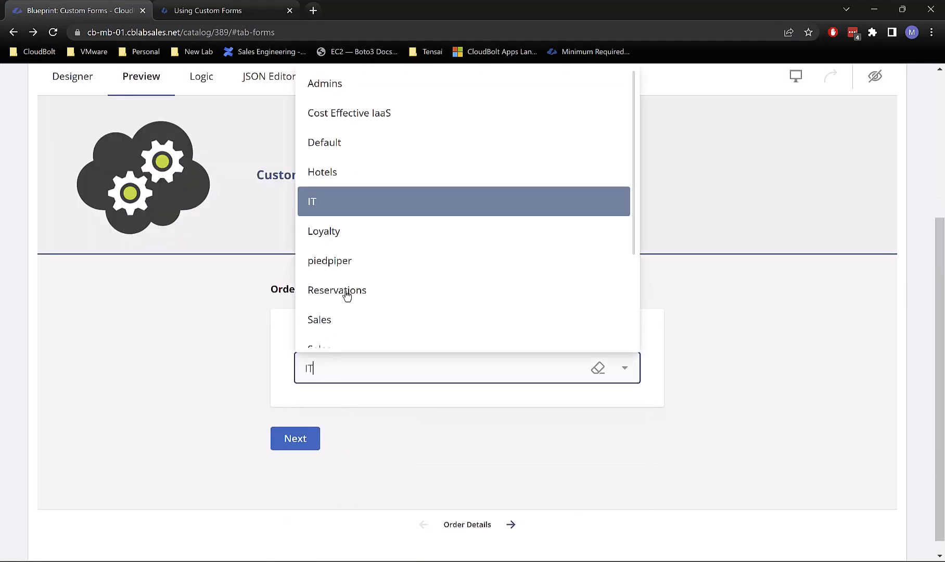
left_click(346, 246)
left_click(301, 446)
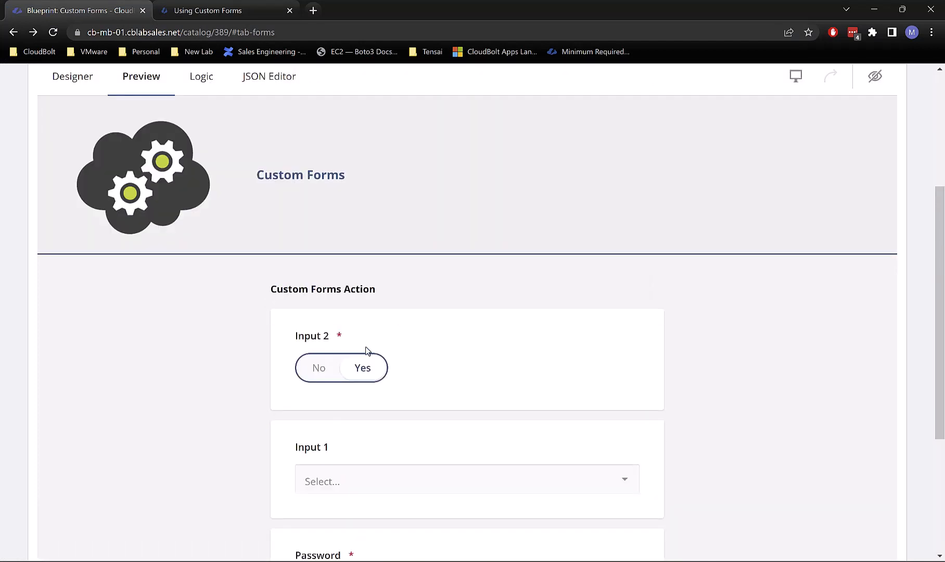
left_click(332, 367)
Step: Add blank lines to PyCharm's log, then reload the blueprint page and confirm
key("alt+Tab")
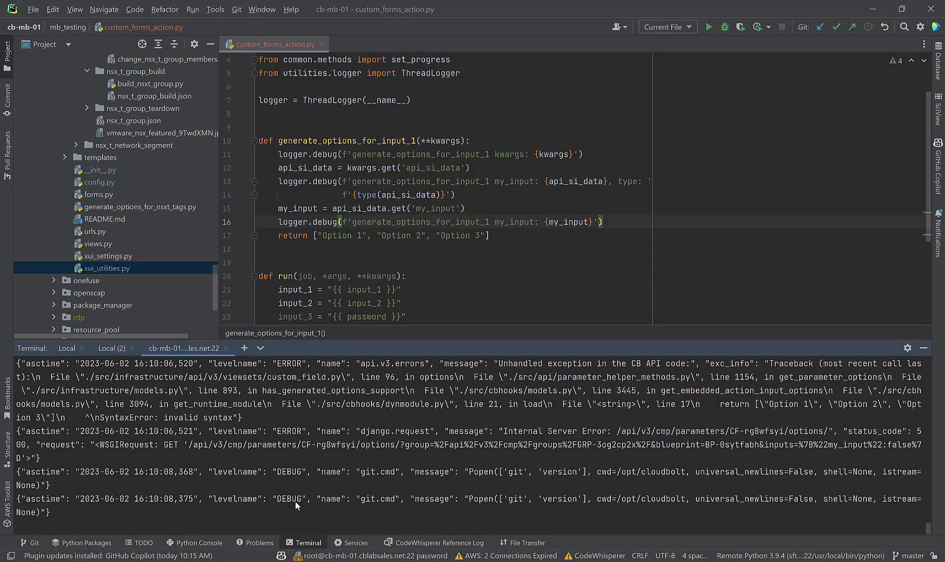
key("Return")
key("Return")
key("Return")
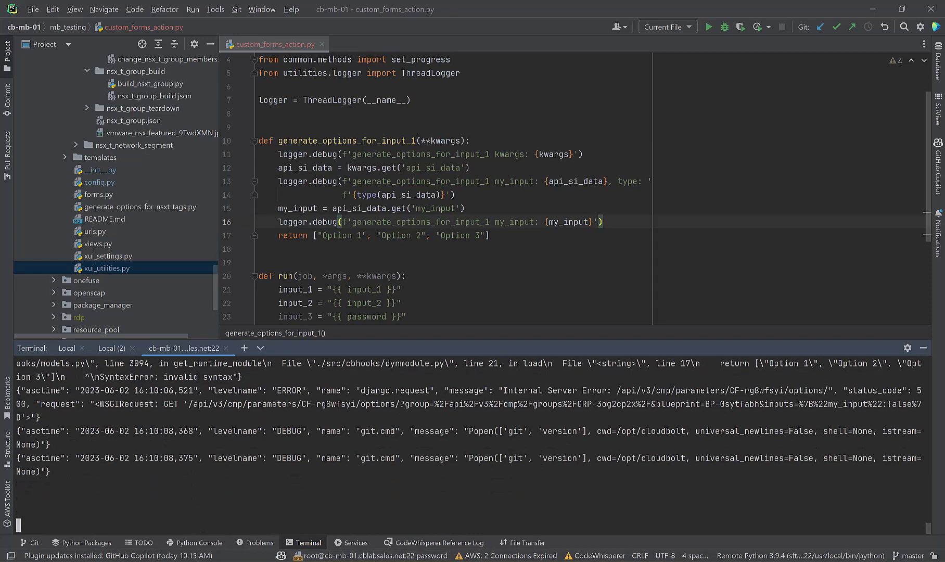
mouse_move(433, 560)
left_click(360, 503)
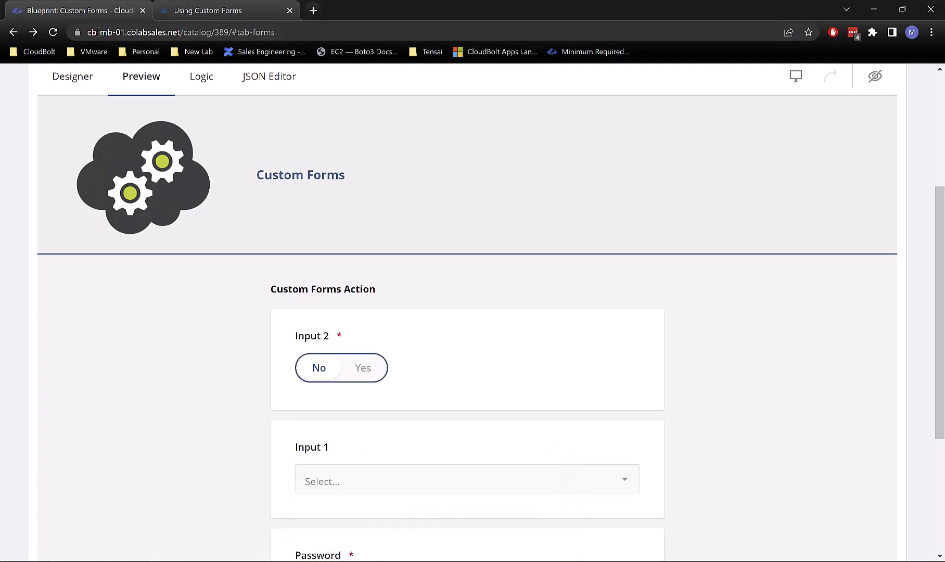
left_click(53, 32)
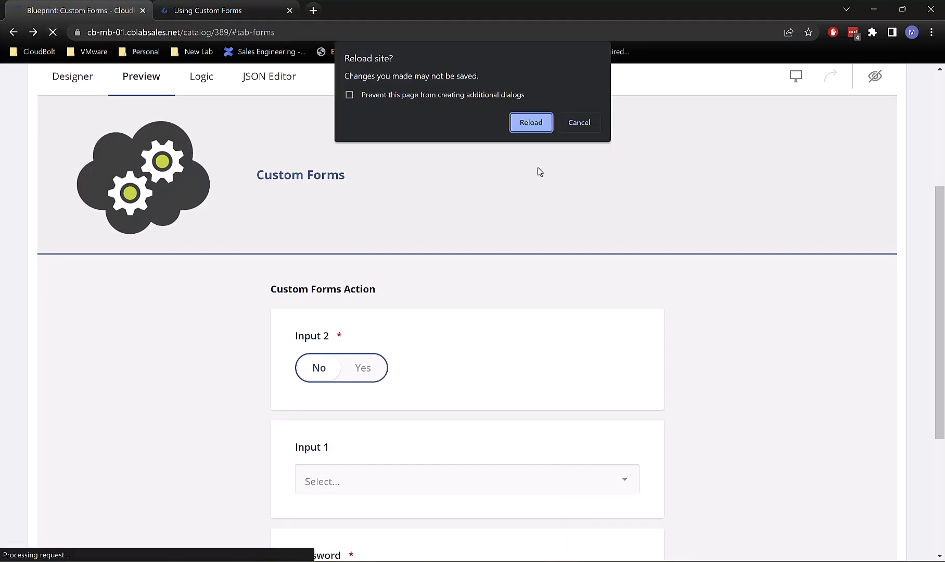
key("Return")
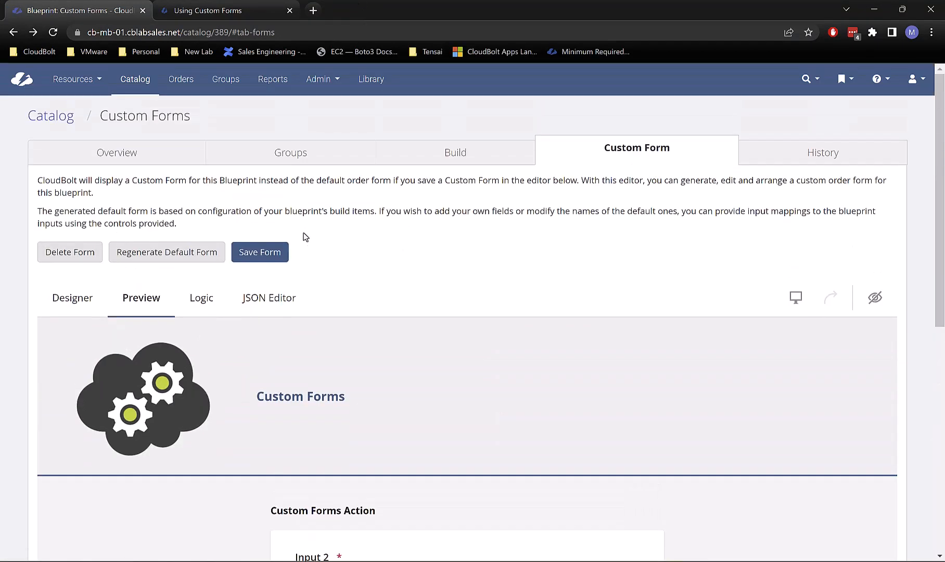
Step: Save the custom form and reload the Build tab to review the updated plugin code
left_click(274, 252)
left_click(468, 153)
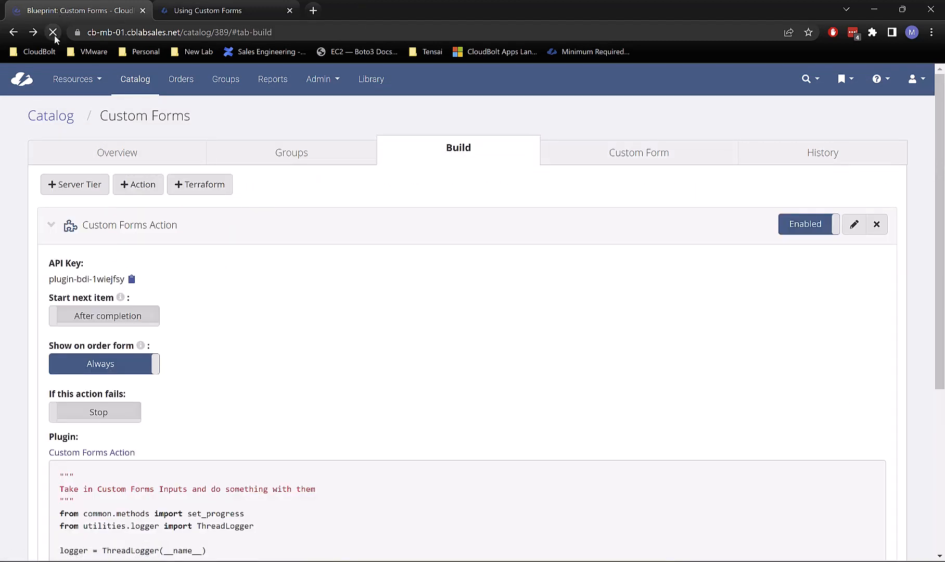
left_click(54, 35)
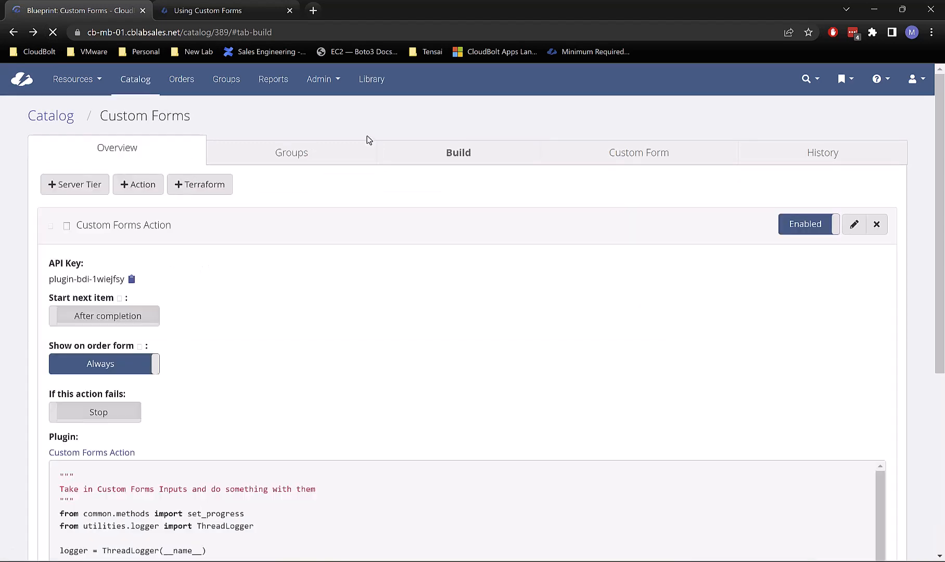
scroll(480, 276, "down", 6)
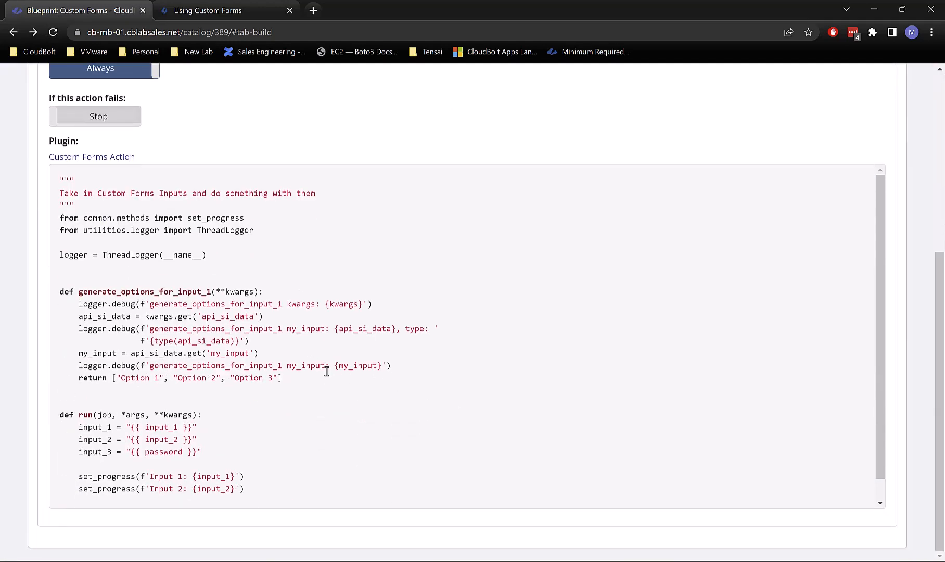
scroll(363, 260, "up", 5)
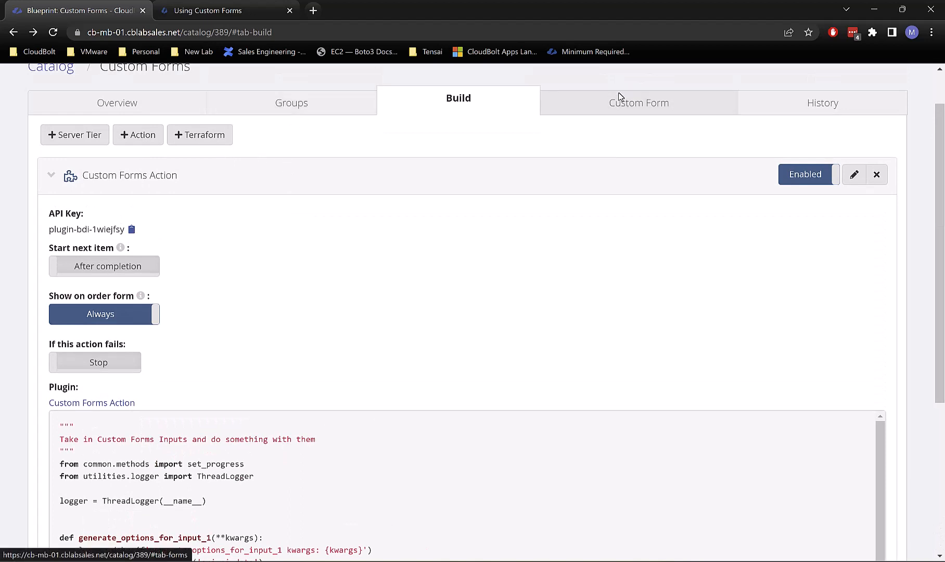
Step: Preview the custom form as group IT and advance to the Custom Forms Action step
left_click(641, 104)
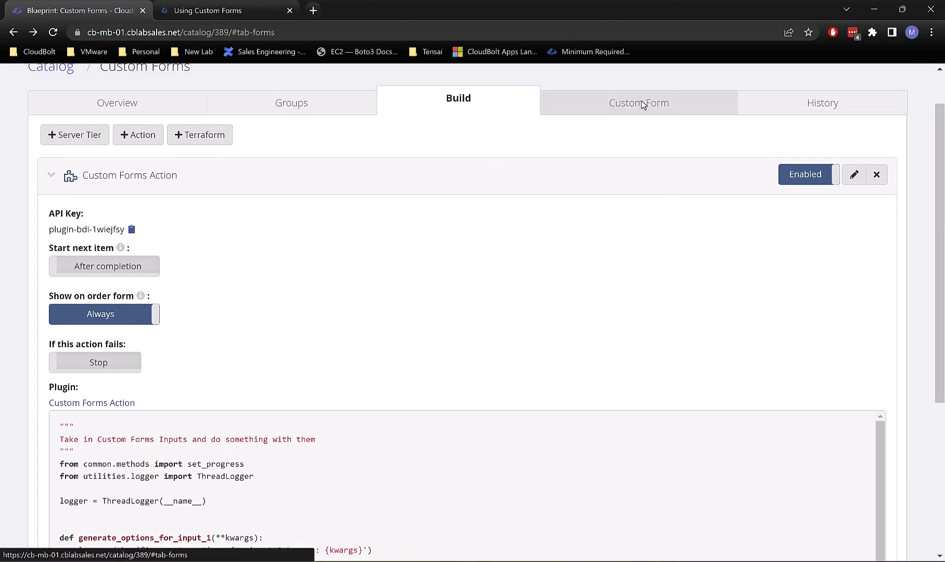
scroll(362, 304, "down", 2)
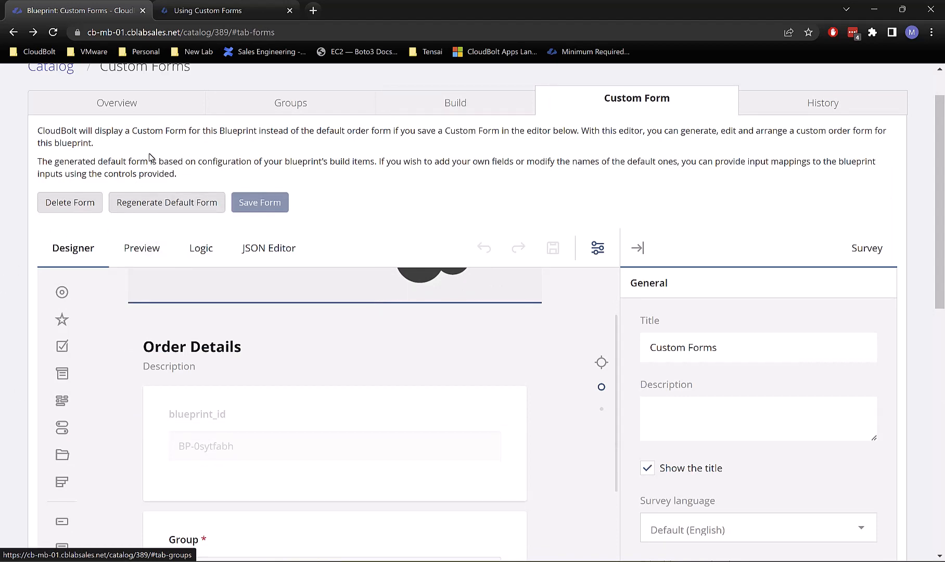
left_click(146, 260)
scroll(395, 468, "down", 3)
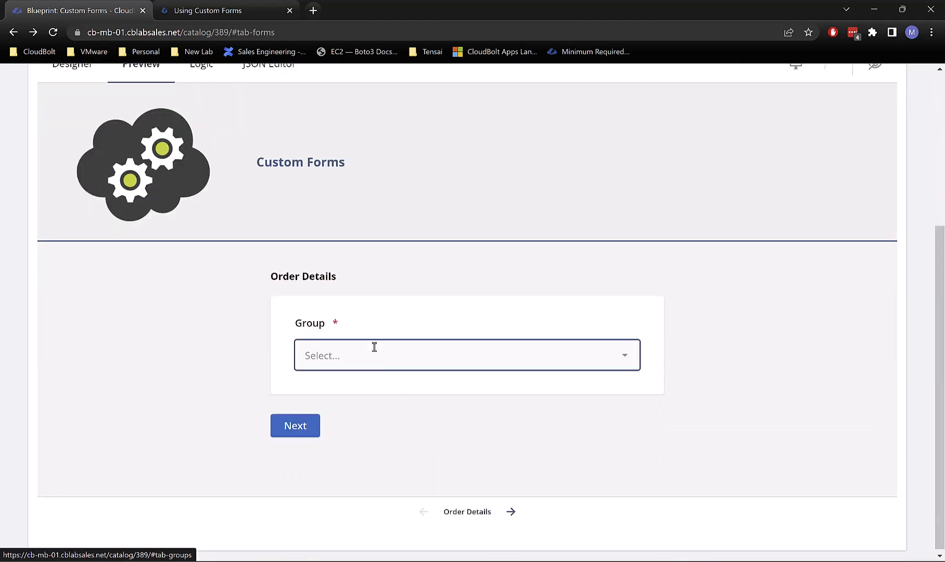
left_click(342, 363)
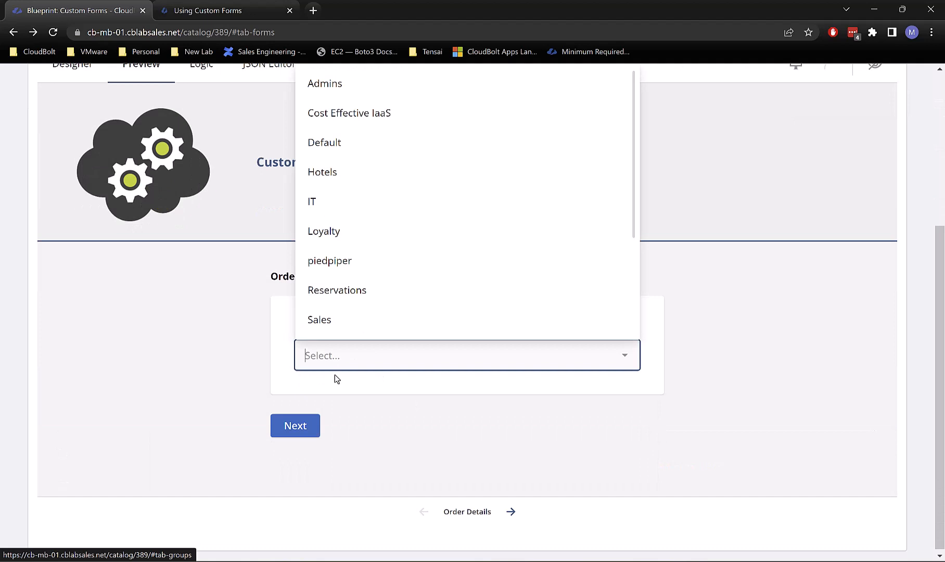
left_click(353, 204)
left_click(295, 425)
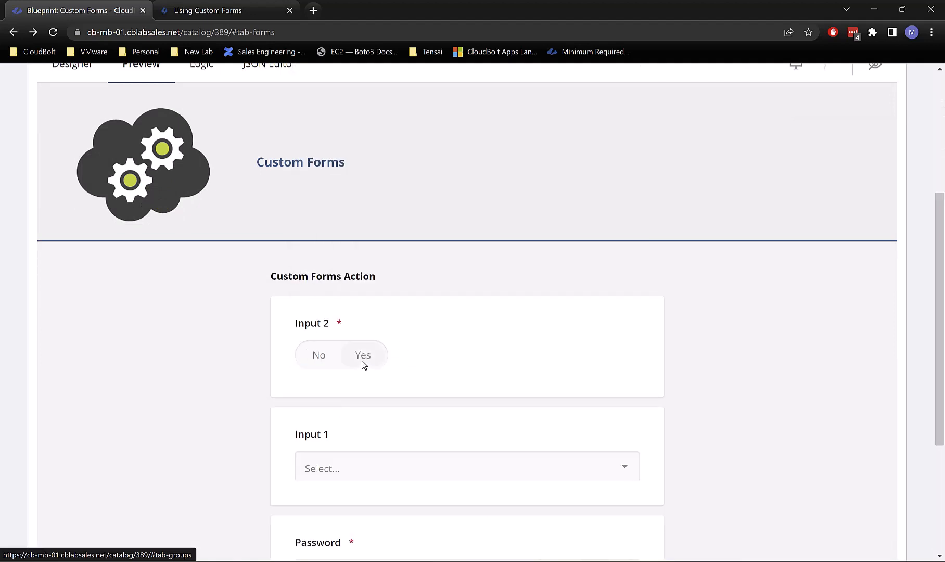
Step: Confirm Input 1 lists Option 1–3, set Input 2 to No, and check PyCharm's log shows my_input False
left_click(409, 465)
left_click(688, 397)
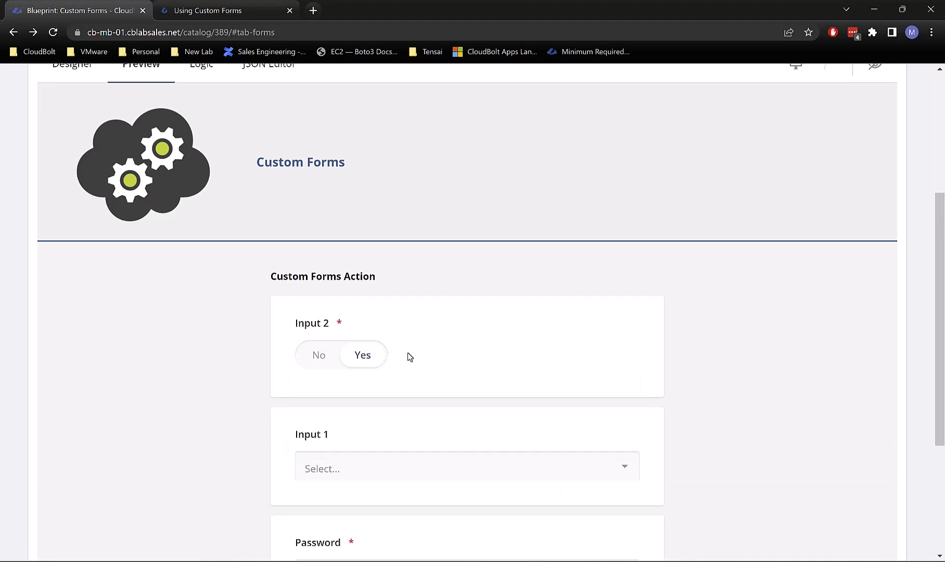
left_click(513, 561)
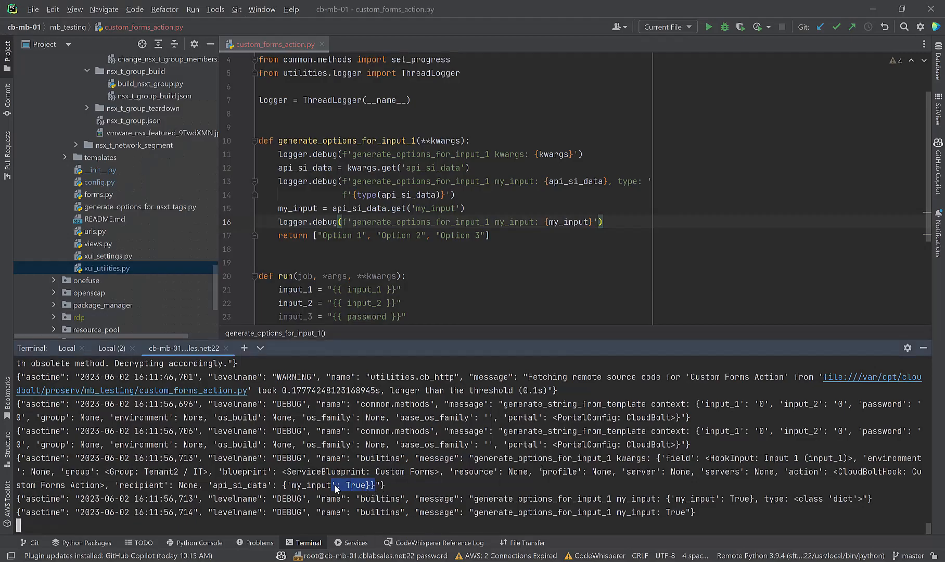
mouse_move(431, 559)
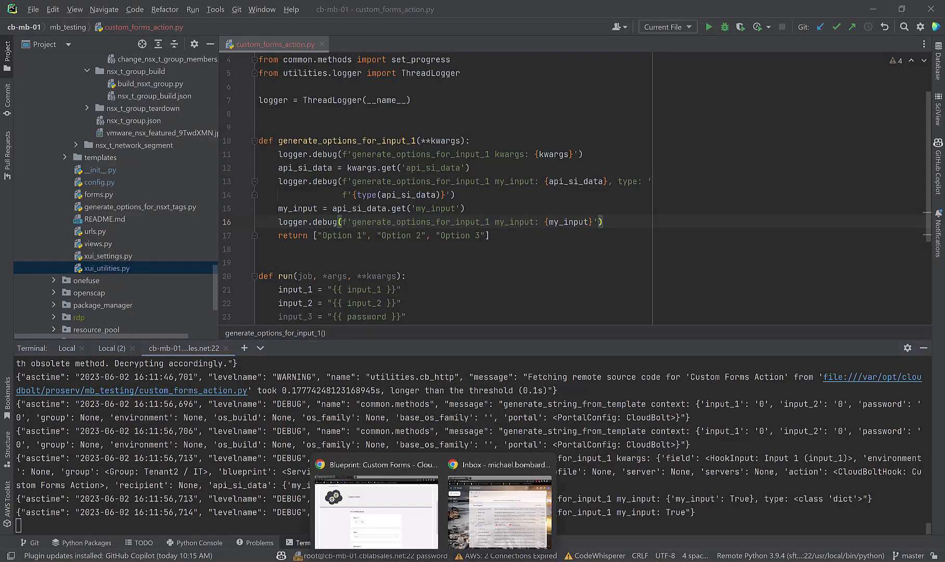
left_click(394, 520)
left_click(318, 354)
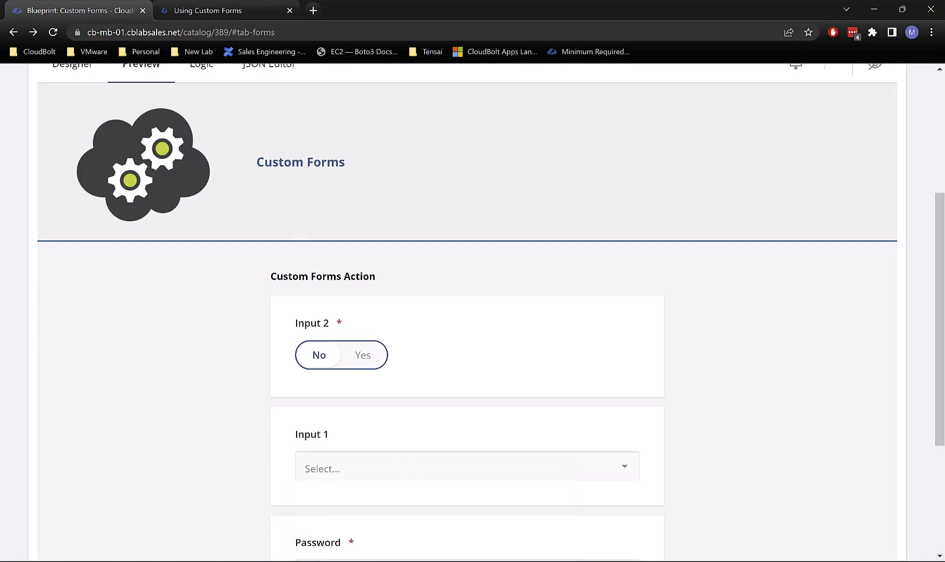
left_click(514, 561)
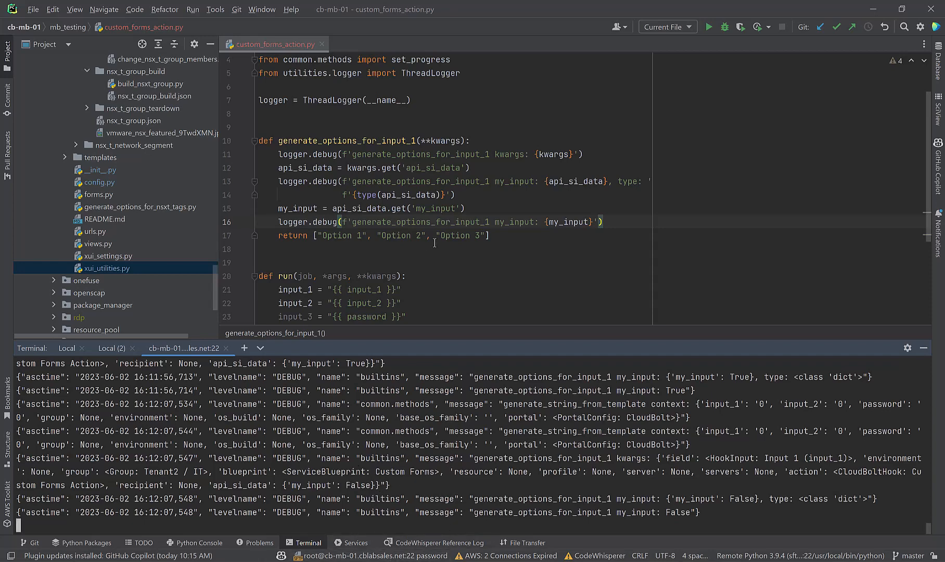
Step: Add an 'if my_input:' line below line 16 of generate_options_for_input_1
left_click(471, 205)
left_click(632, 216)
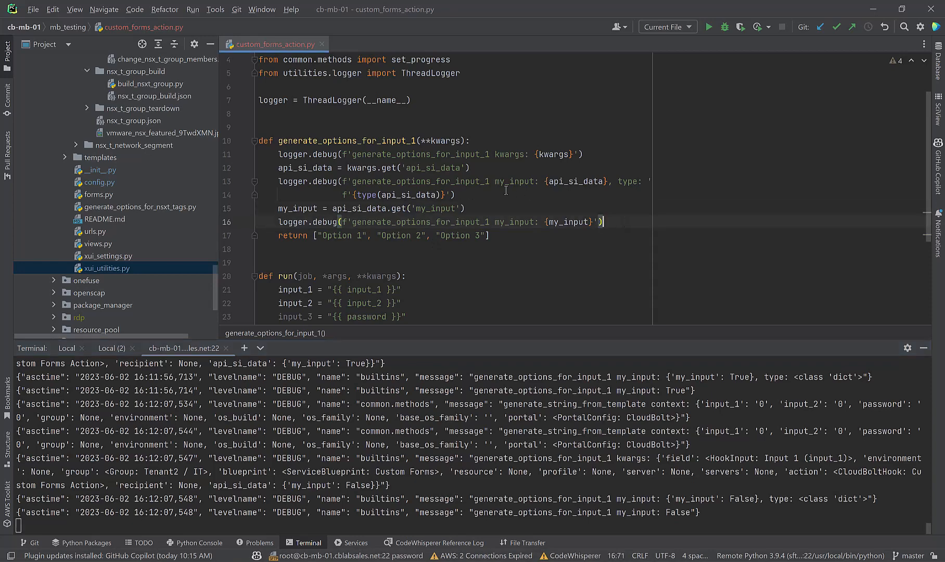
key("Return")
type("if ")
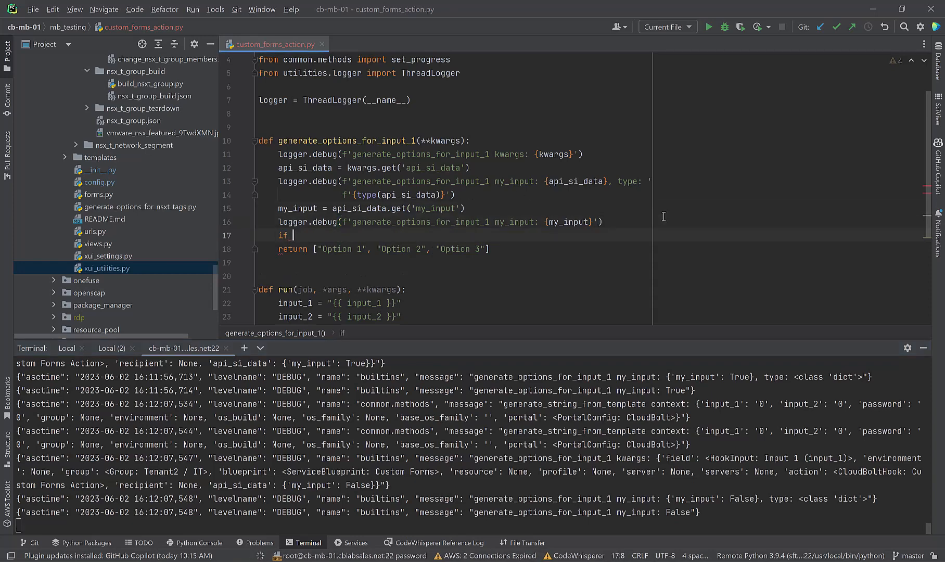
type("my_input == Fa")
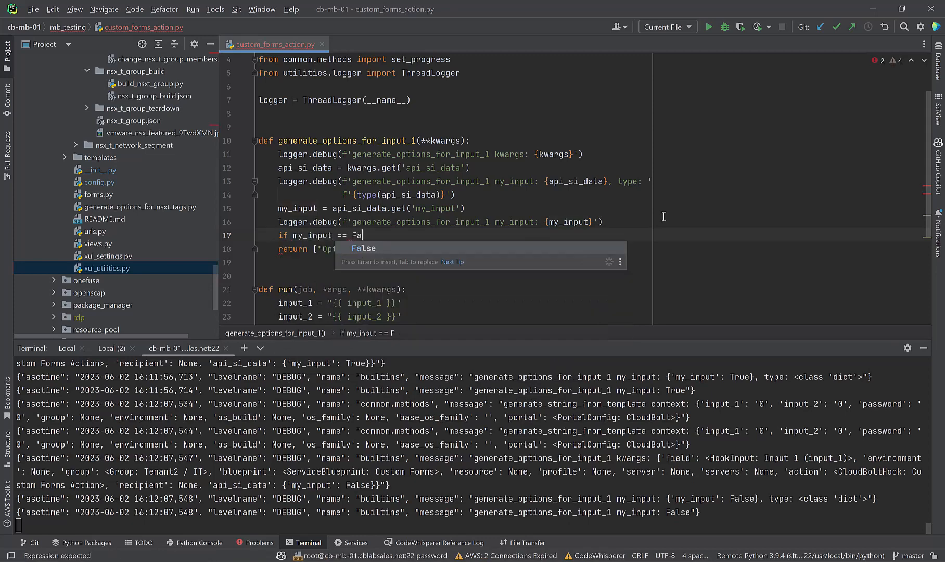
key("BackSpace")
key("BackSpace")
key("BackSpace")
key("BackSpace")
key("BackSpace")
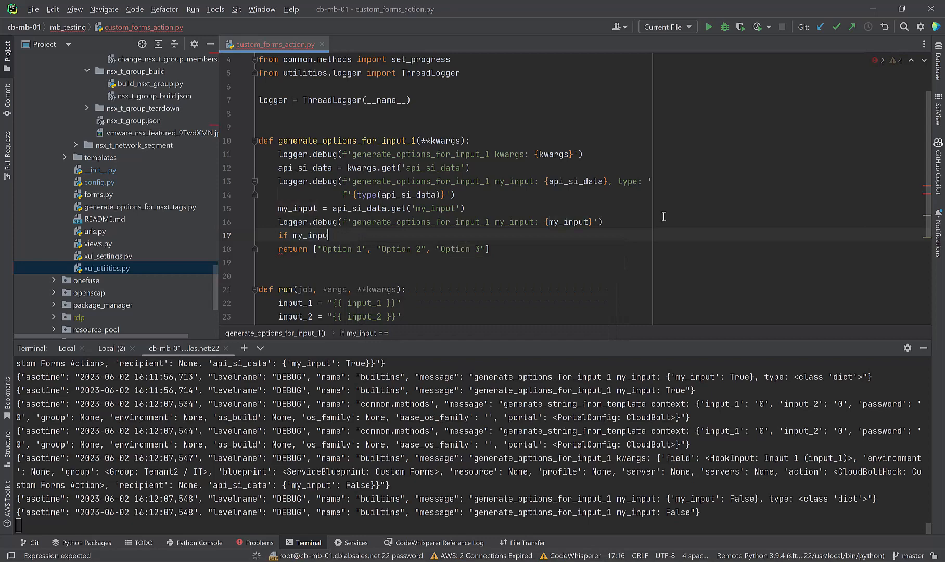
type("t:")
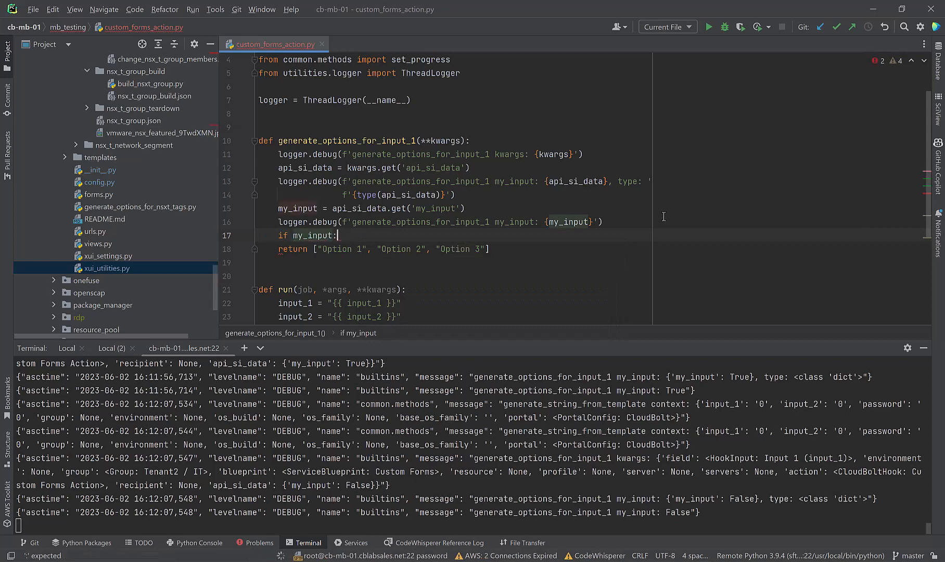
key("Return")
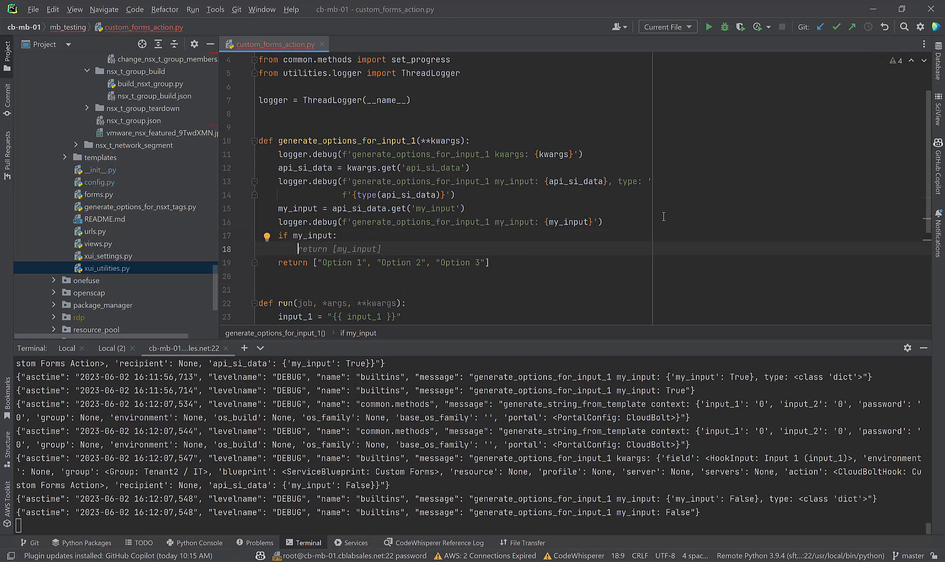
Step: Make the branch return ["It's True", "It's all true!!!"]
left_click_drag(502, 263, 363, 263)
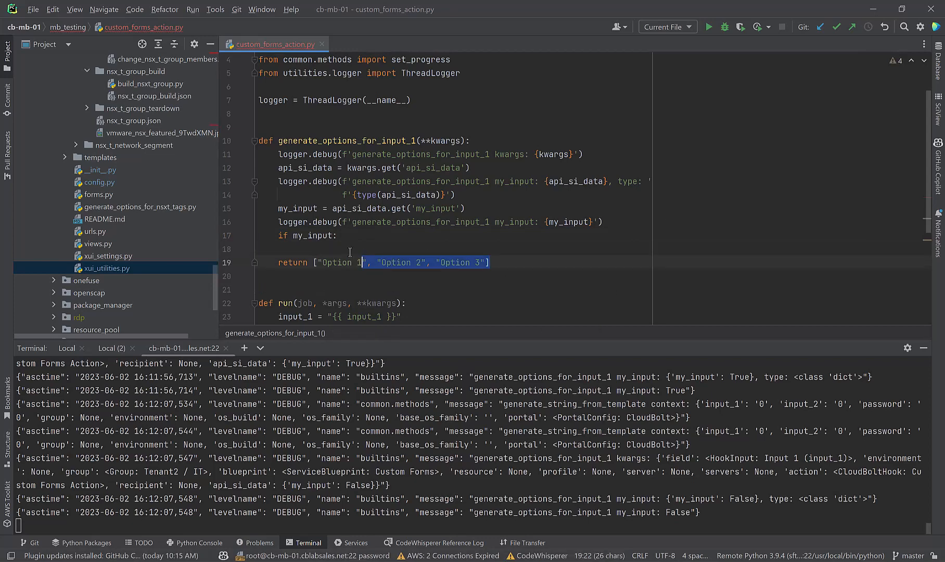
left_click(348, 251)
type("return [my_input]")
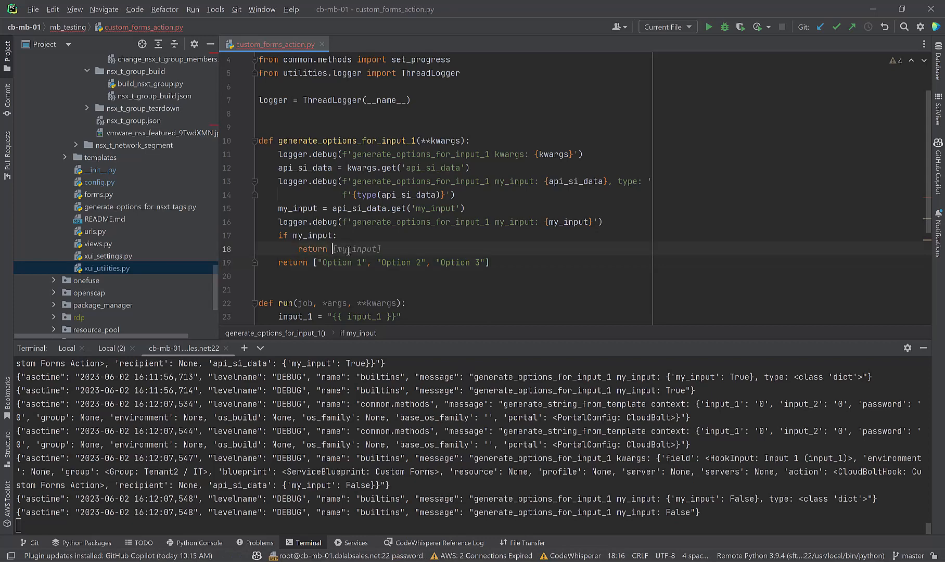
key("Left")
key("BackSpace")
key("BackSpace")
key("BackSpace")
key("BackSpace")
key("BackSpace")
key("BackSpace")
key("BackSpace")
key("BackSpace")
type("\"Its")
key("BackSpace")
type("'s True")
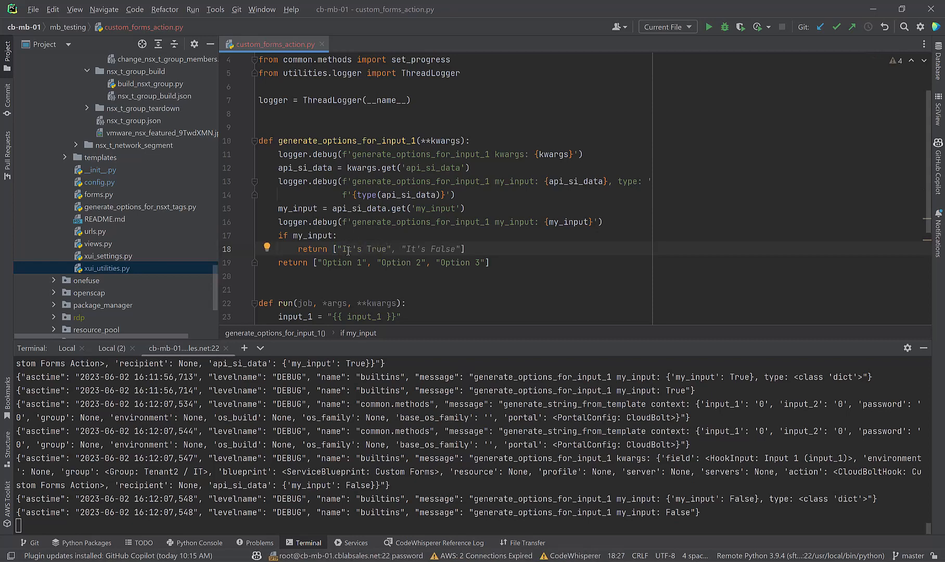
type("\", \"It's all true!!!\"")
Step: Review the new if block and save all files
left_click_drag(513, 252, 279, 234)
left_click(461, 263)
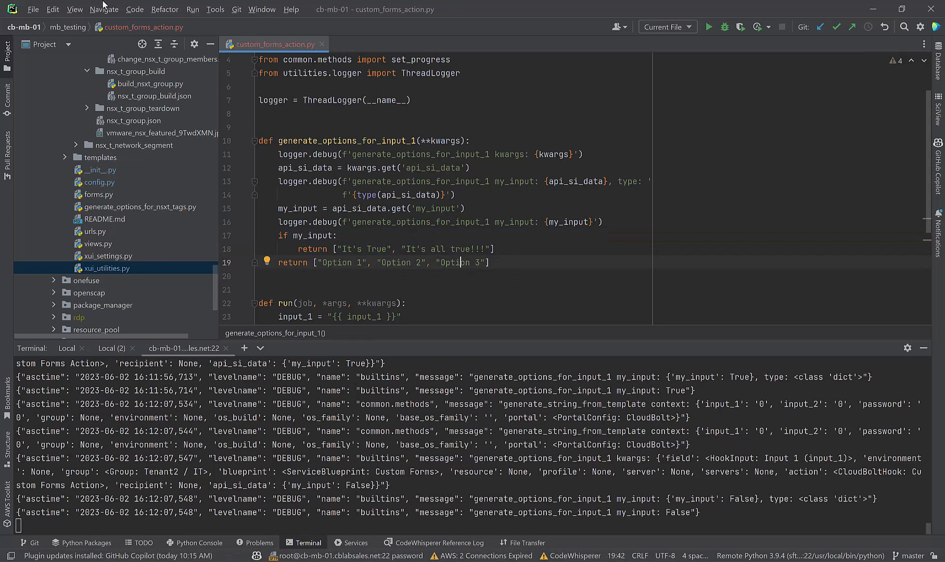
left_click(34, 10)
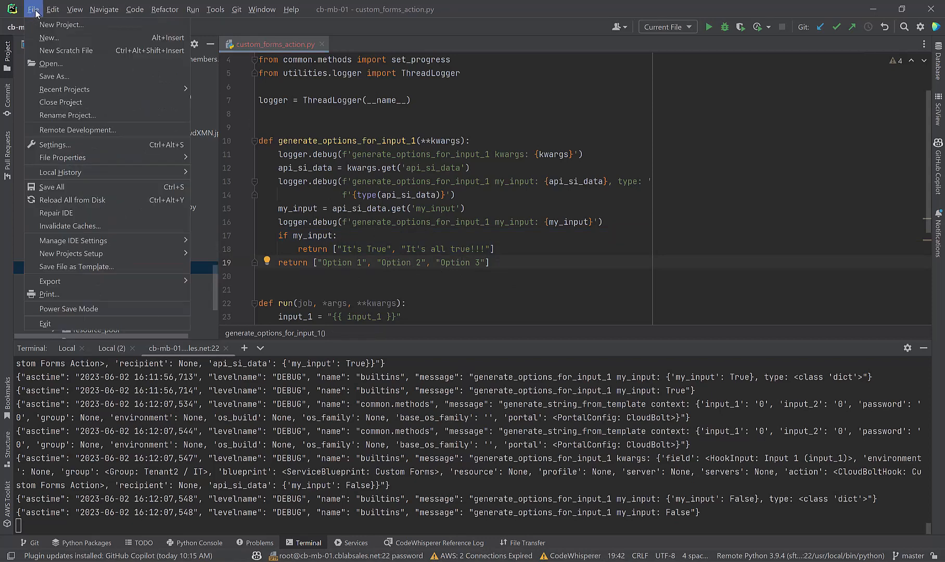
left_click(60, 186)
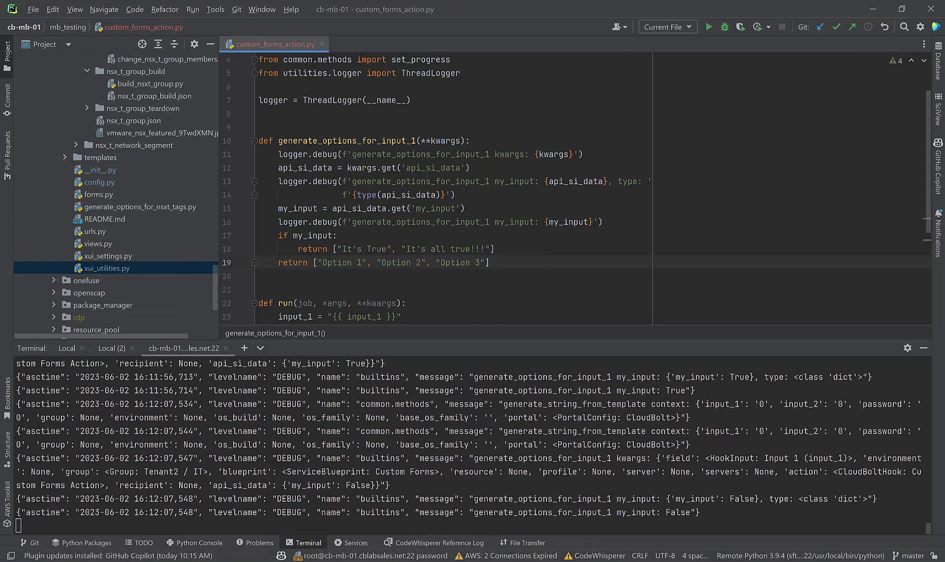
Step: Check the Build tab's Custom Forms Action code shows the new 'It's True' branch, then reopen Custom Form
mouse_move(417, 559)
left_click(394, 525)
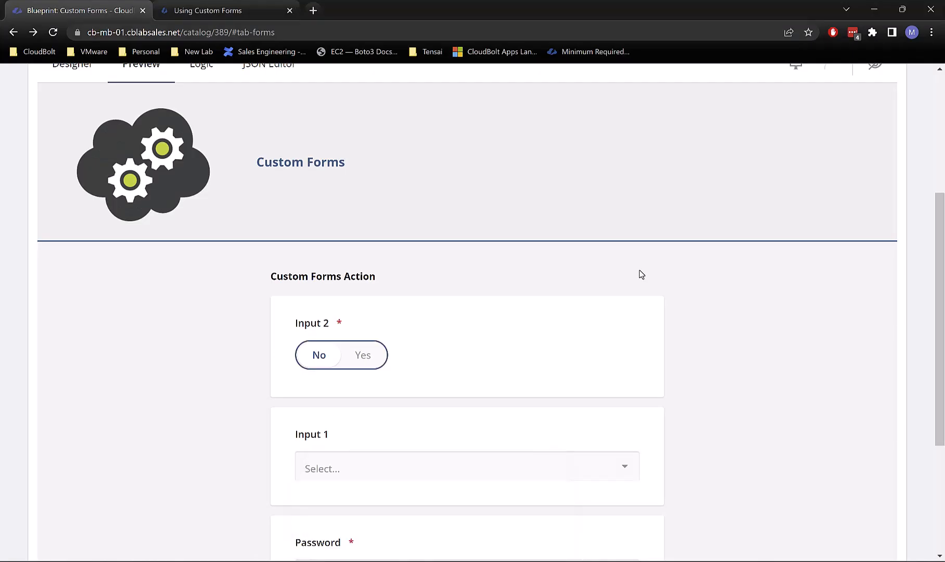
scroll(497, 220, "down", 3)
scroll(385, 365, "up", 7)
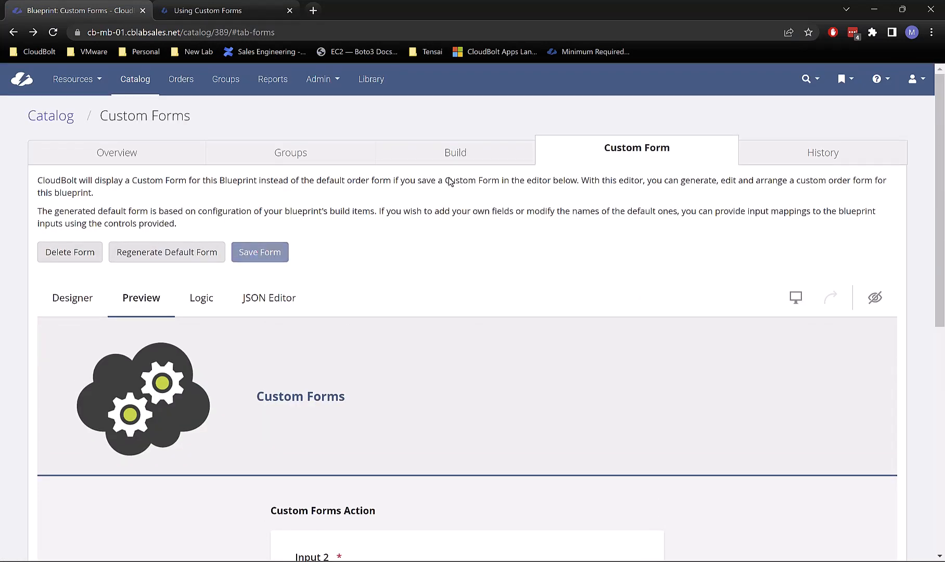
left_click(468, 154)
scroll(353, 364, "down", 5)
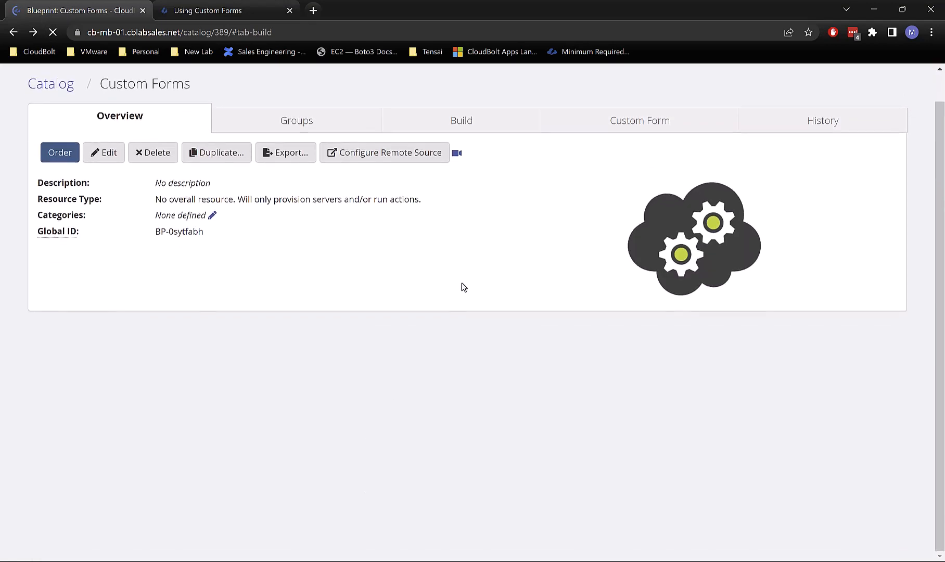
scroll(314, 417, "down", 3)
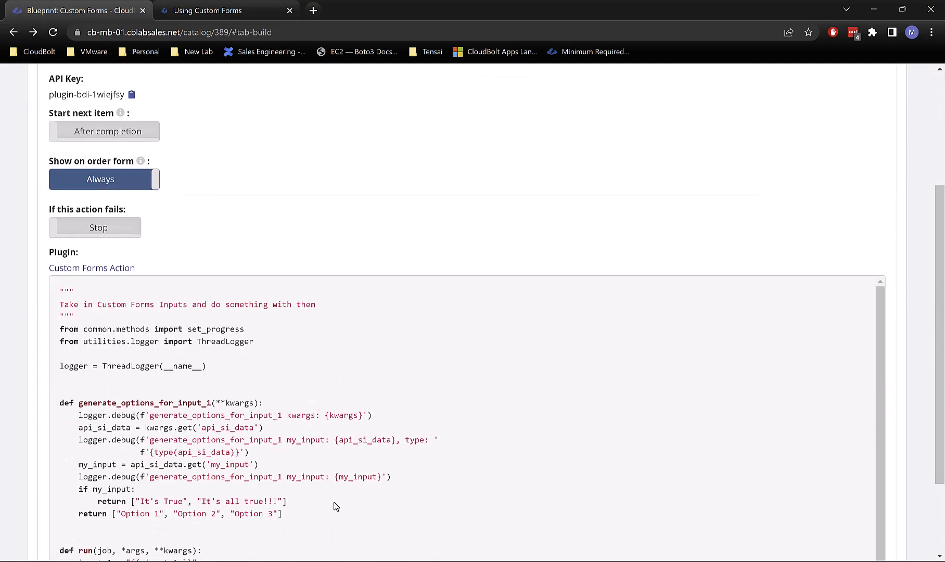
scroll(317, 500, "up", 4)
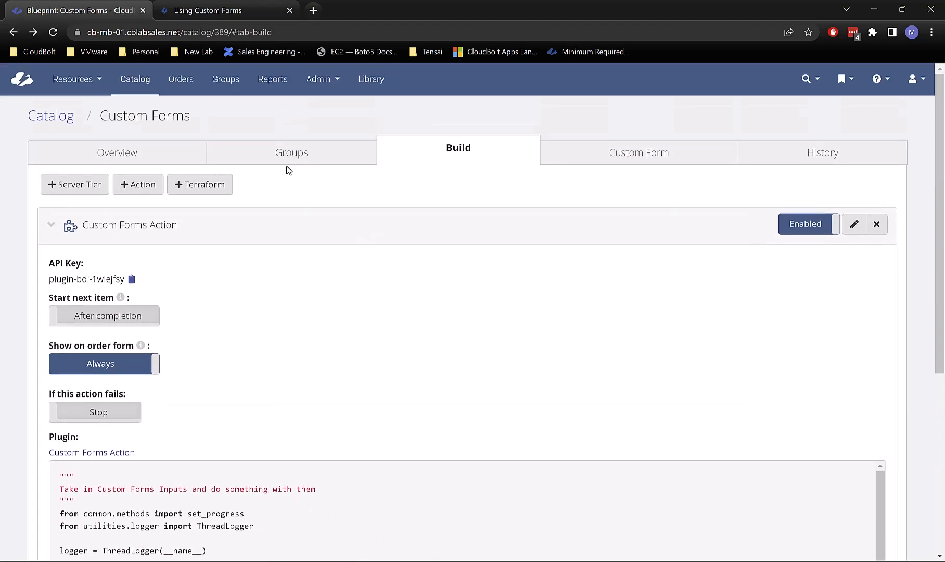
left_click(571, 155)
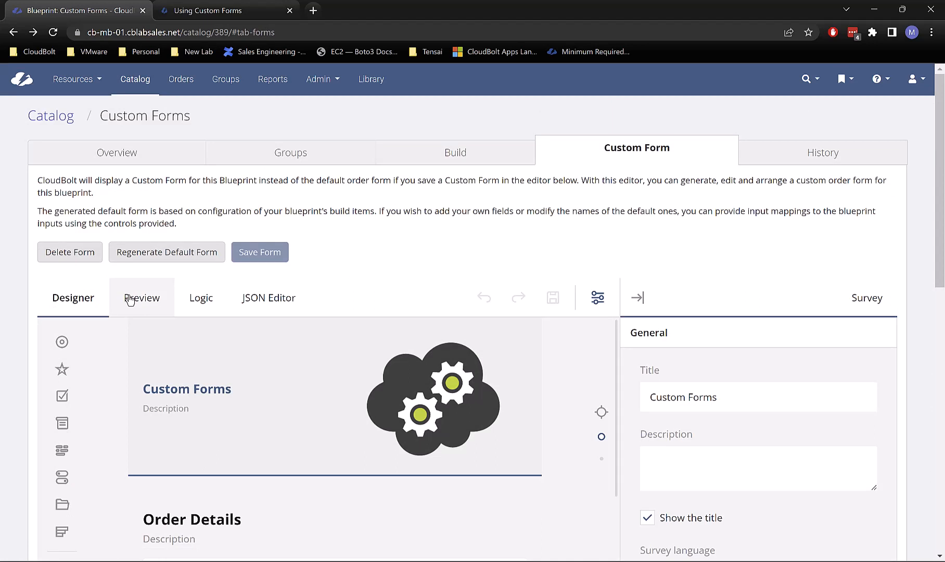
Step: Preview the form as group IT, advance to Custom Forms Action, and inspect Input 1's choices
left_click(130, 298)
left_click(348, 352)
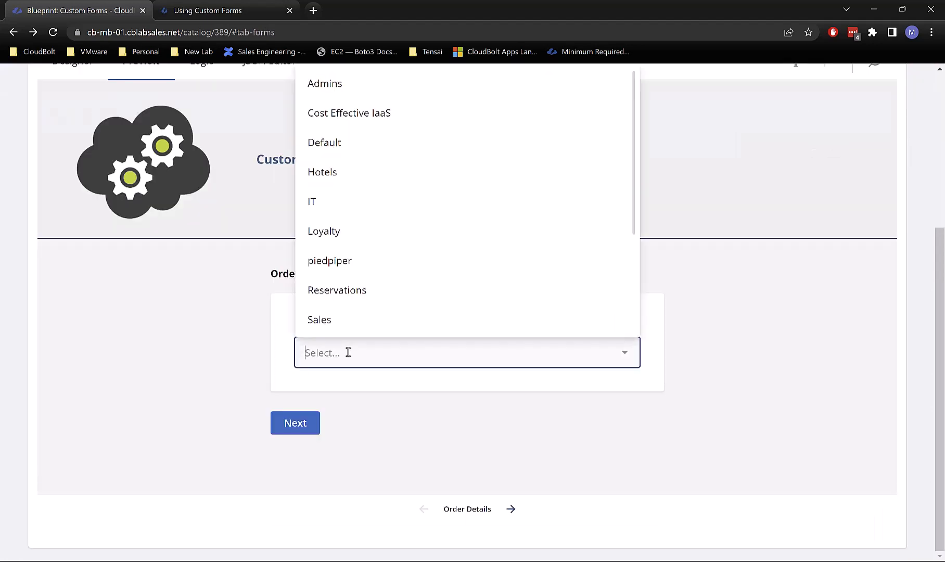
left_click(340, 213)
left_click(309, 429)
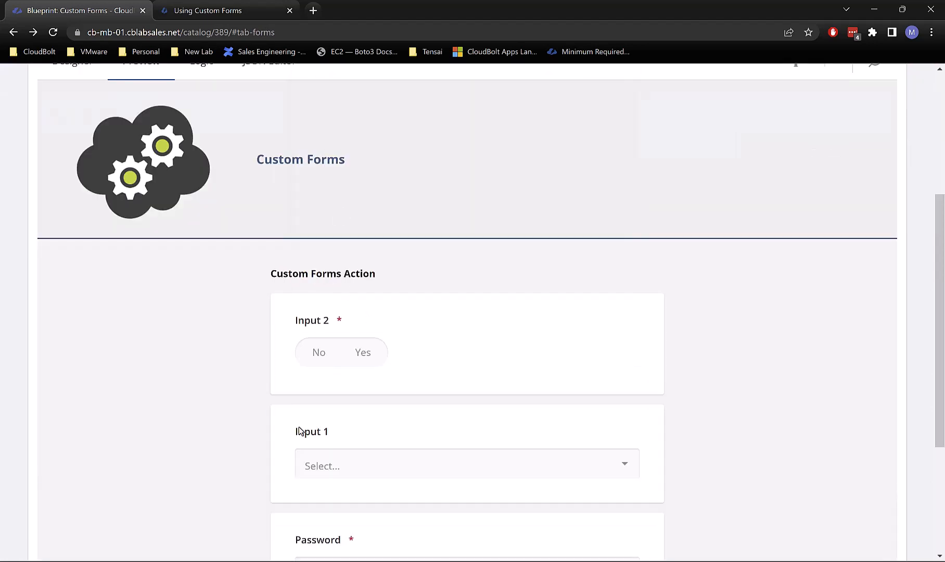
scroll(501, 348, "down", 2)
left_click(418, 348)
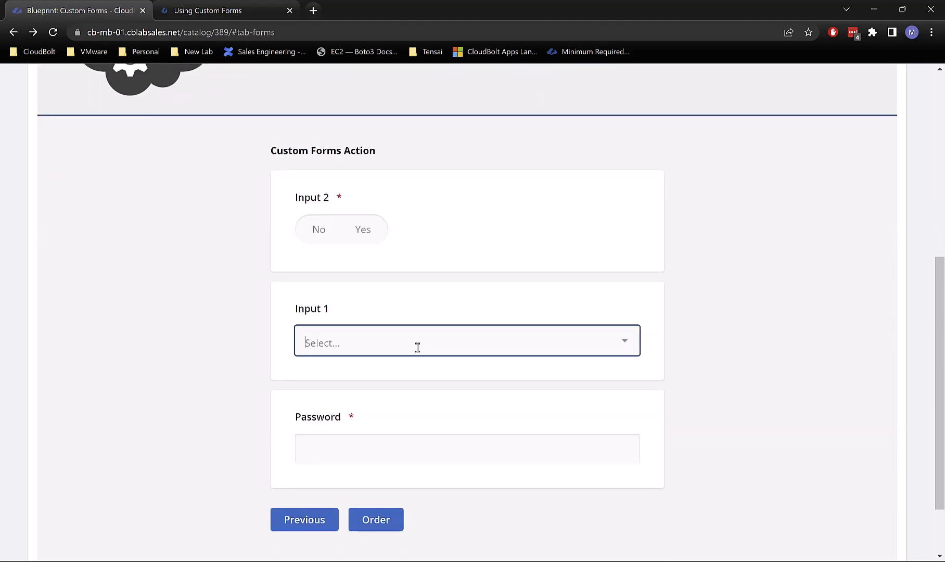
Step: Compare Input 1's choices with Input 2 on Yes ('It's True' options) versus No (Option 1–3)
left_click(359, 241)
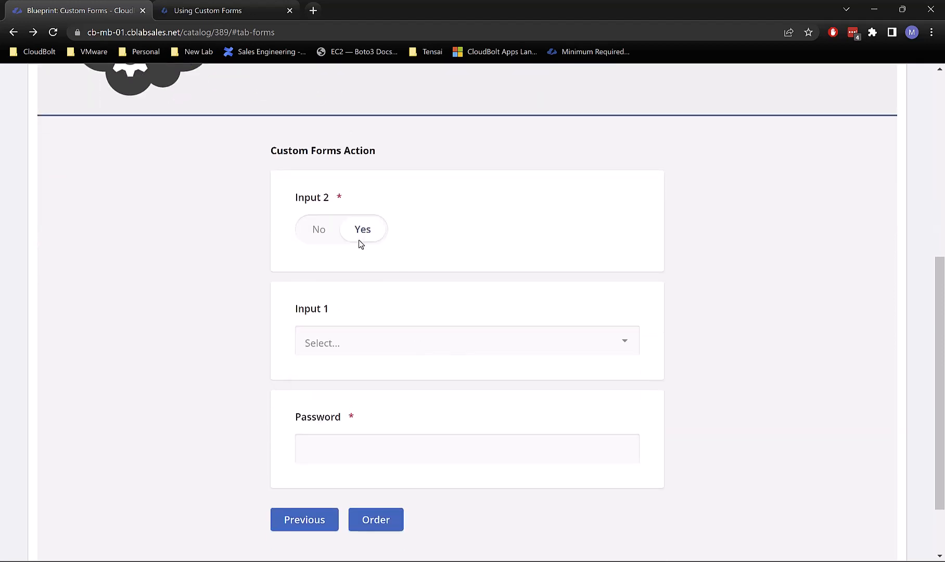
left_click(378, 348)
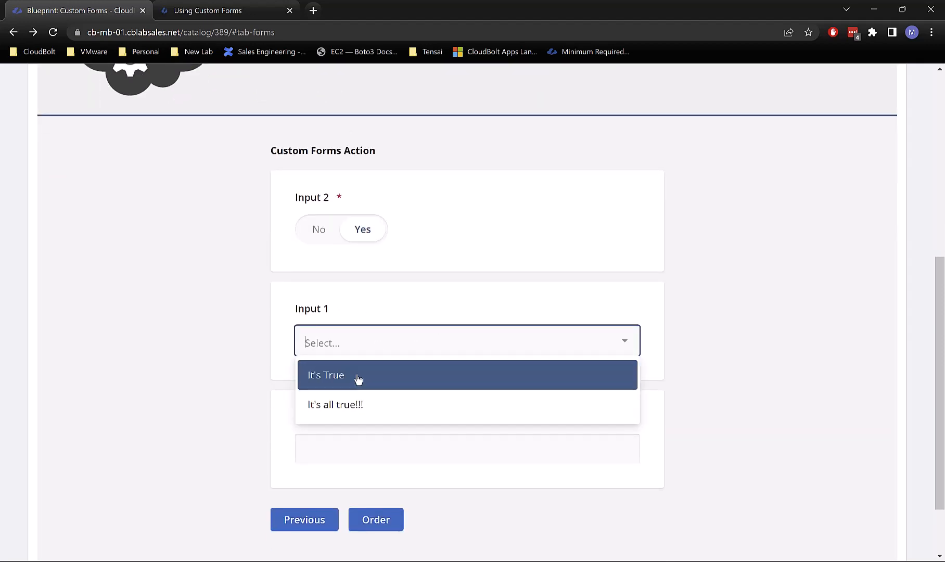
left_click(320, 243)
left_click(357, 341)
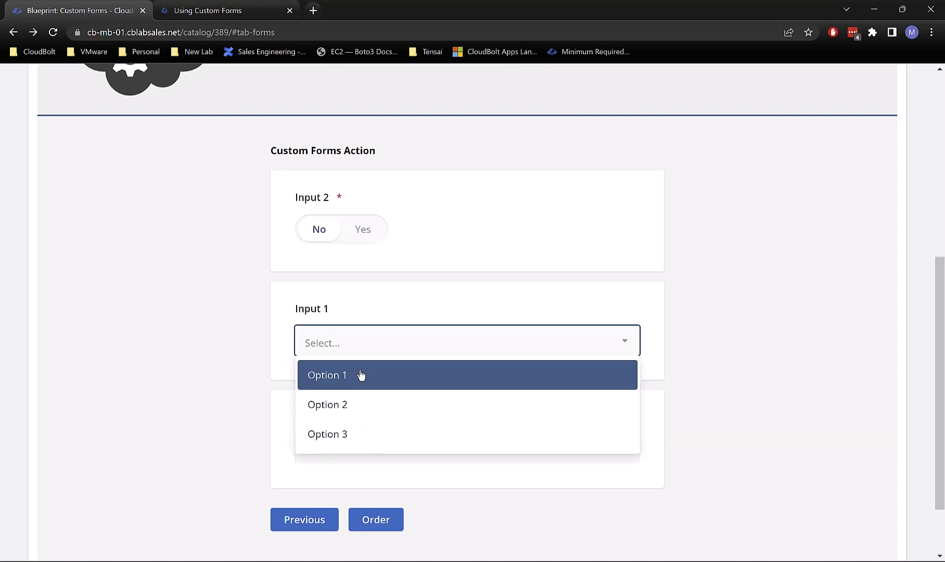
left_click(343, 250)
Step: Toggle Input 2 between Yes and No again, verifying Input 1's choices switch, ending on Yes
left_click(358, 231)
left_click(369, 341)
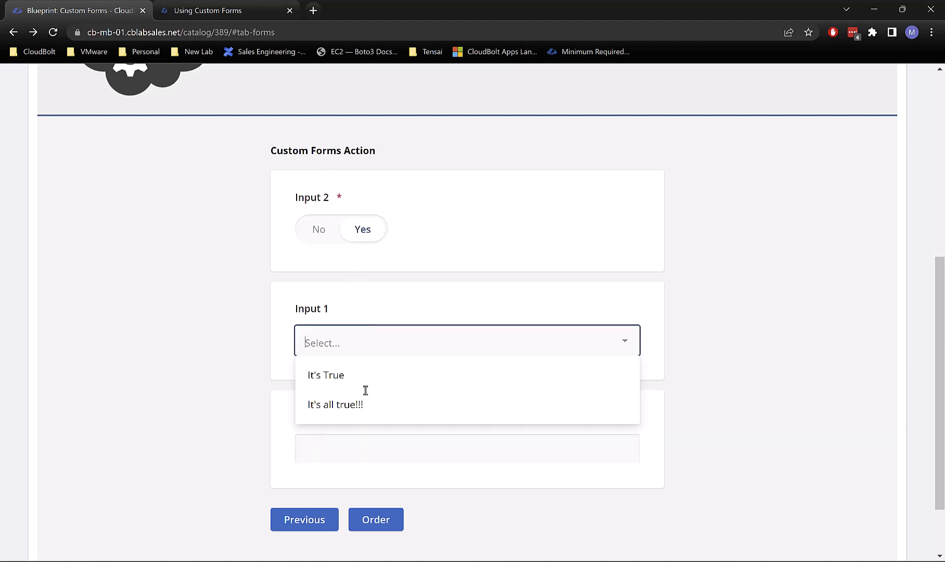
left_click(362, 234)
left_click(375, 337)
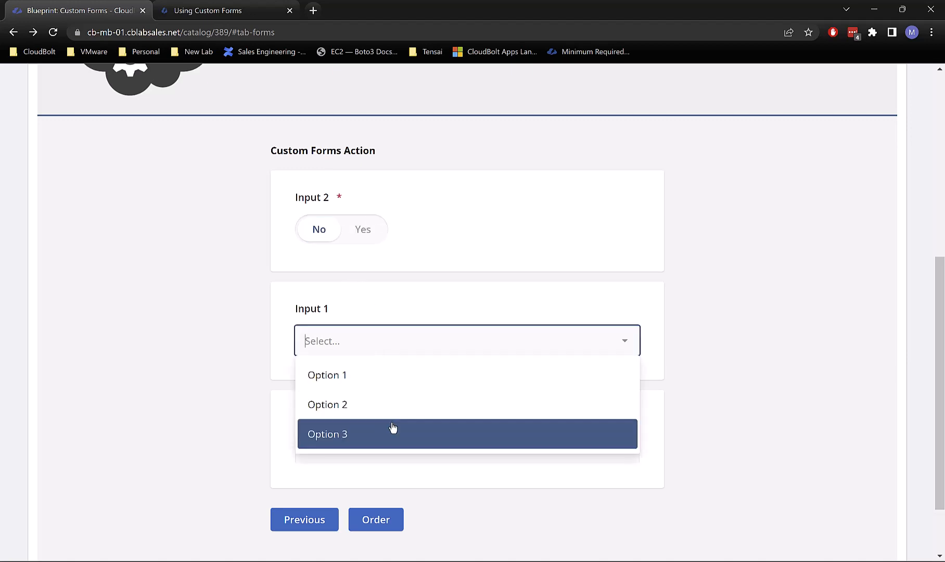
left_click(348, 229)
left_click(354, 342)
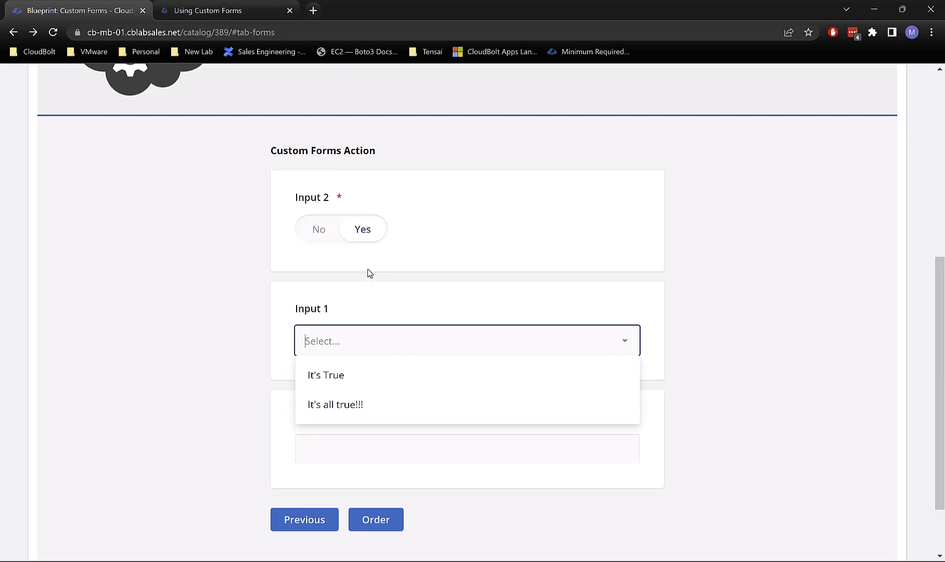
left_click(718, 224)
left_click(368, 355)
left_click(809, 317)
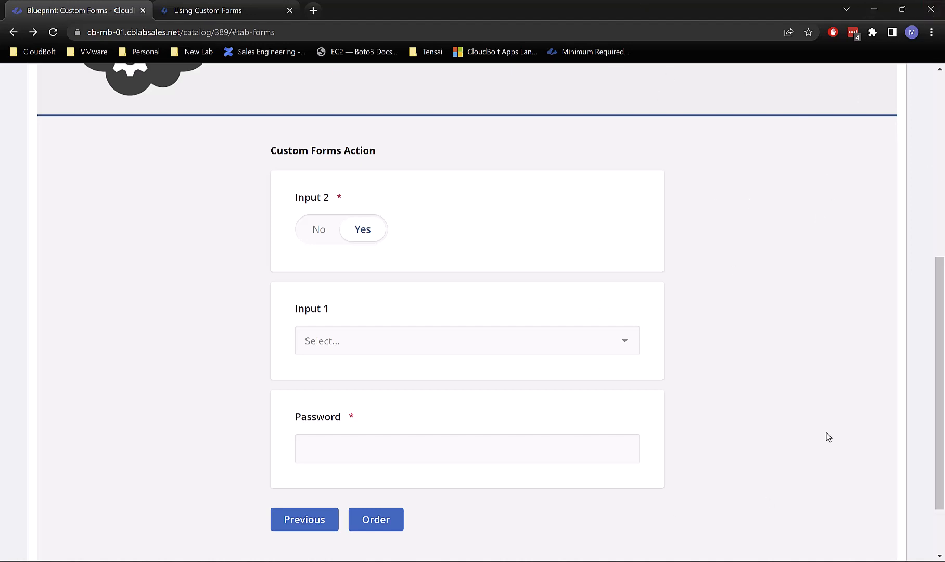
scroll(852, 500, "up", 5)
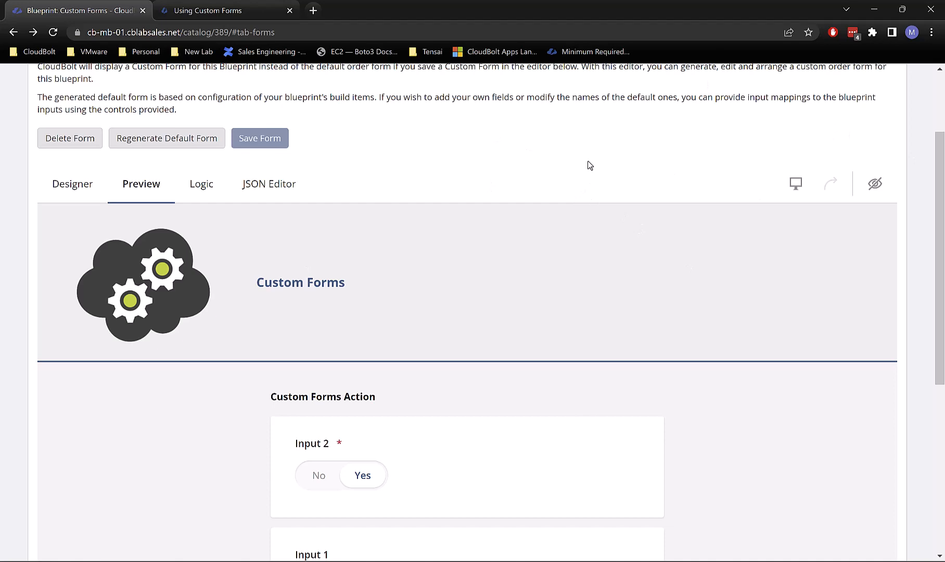
Step: Scroll through the Custom Forms Action preview with Input 2 on Yes and Input 1 unselected
scroll(588, 164, "up", 3)
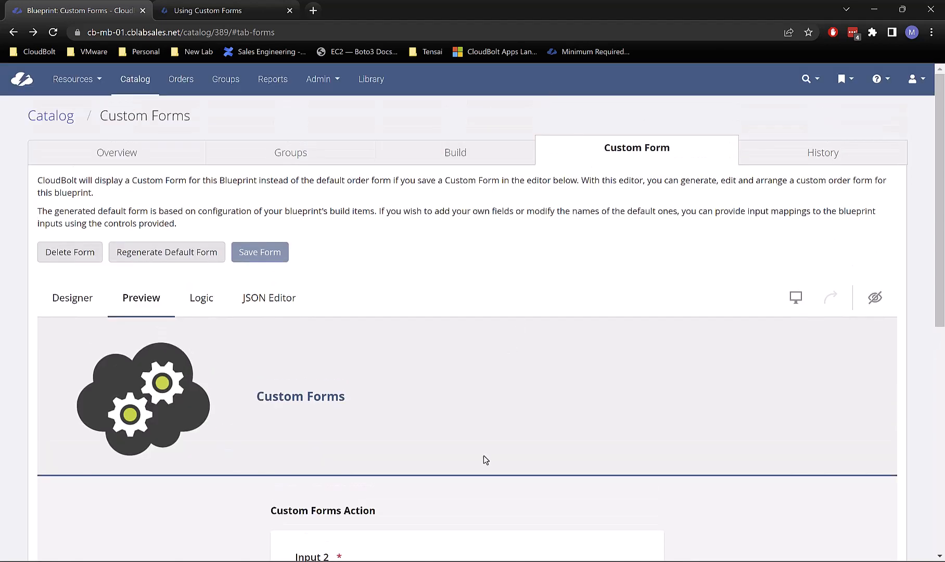
scroll(478, 456, "down", 3)
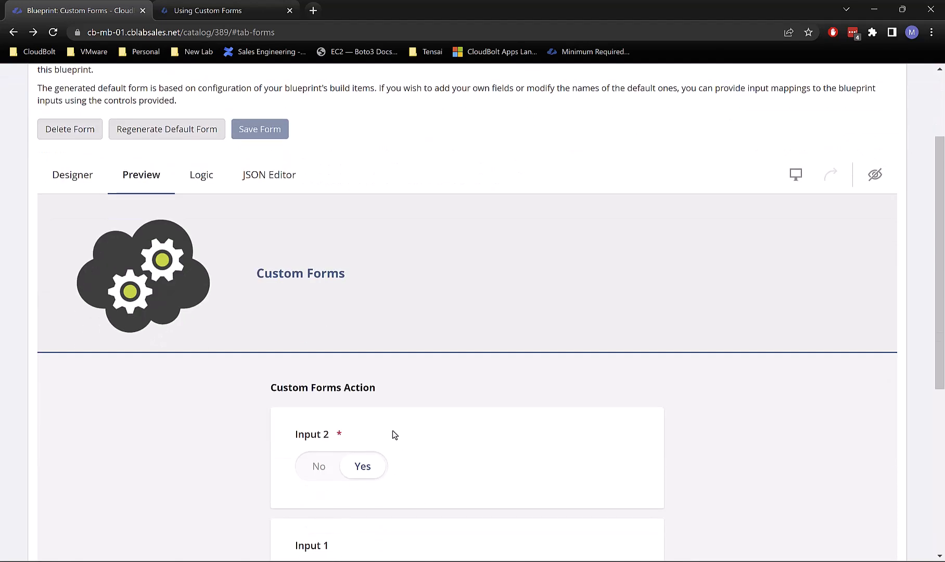
scroll(393, 434, "down", 2)
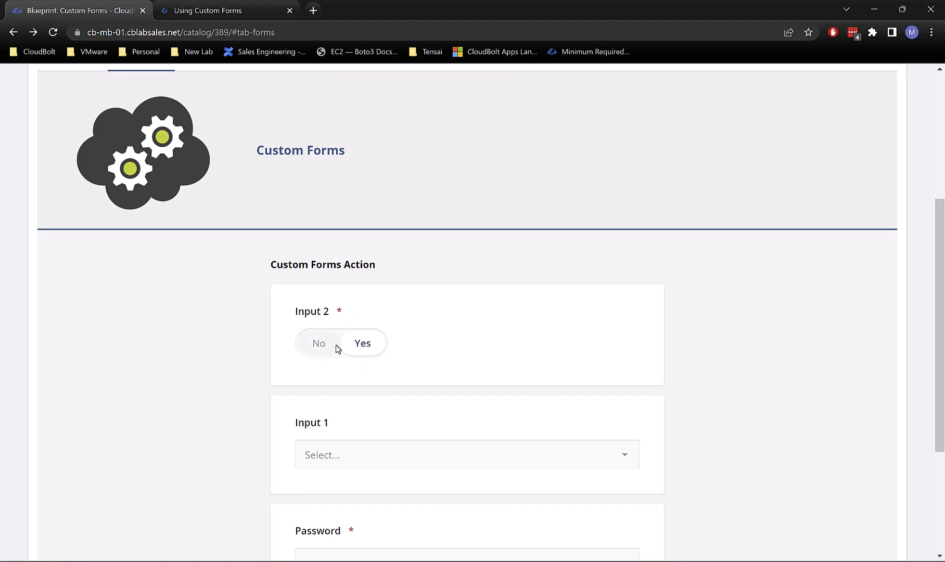
scroll(337, 348, "up", 3)
scroll(337, 349, "down", 4)
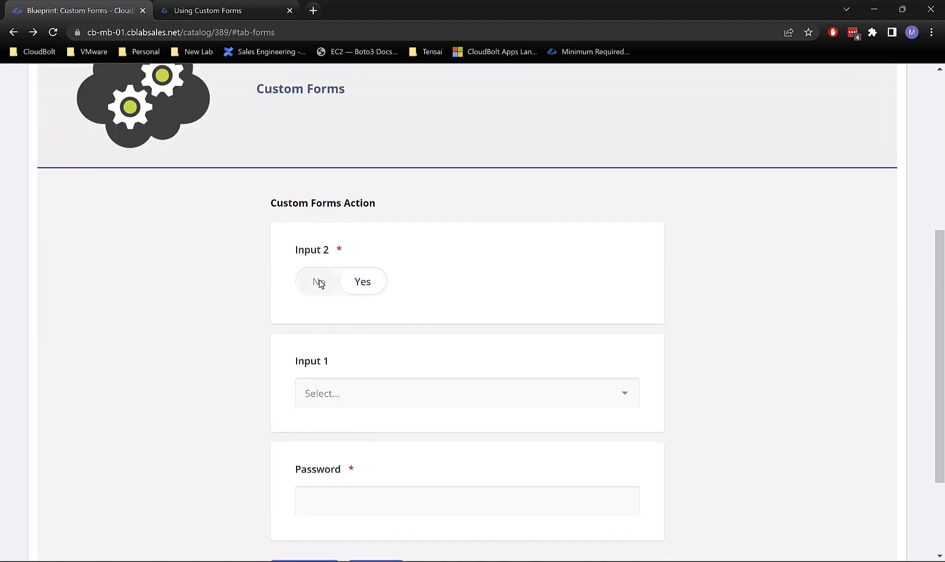
scroll(344, 301, "up", 3)
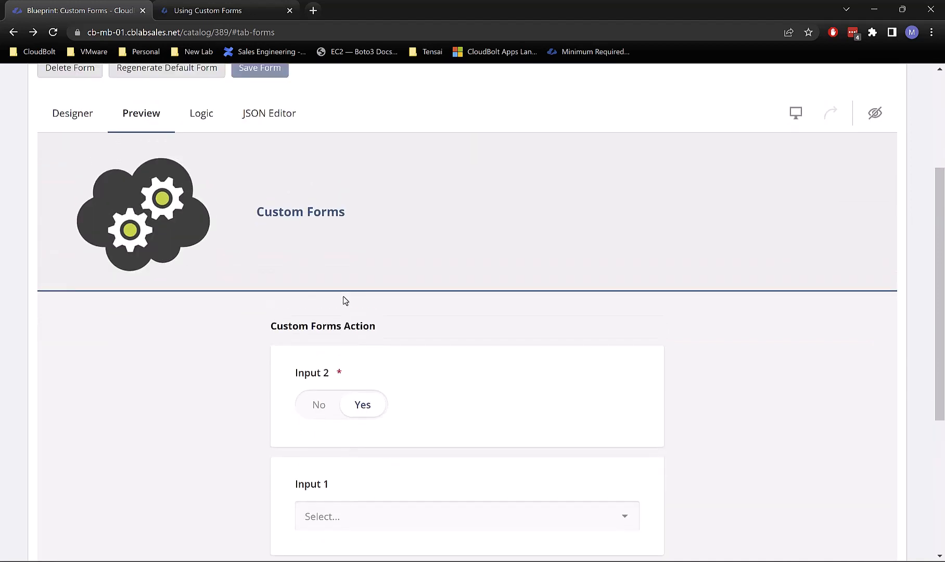
scroll(343, 301, "up", 3)
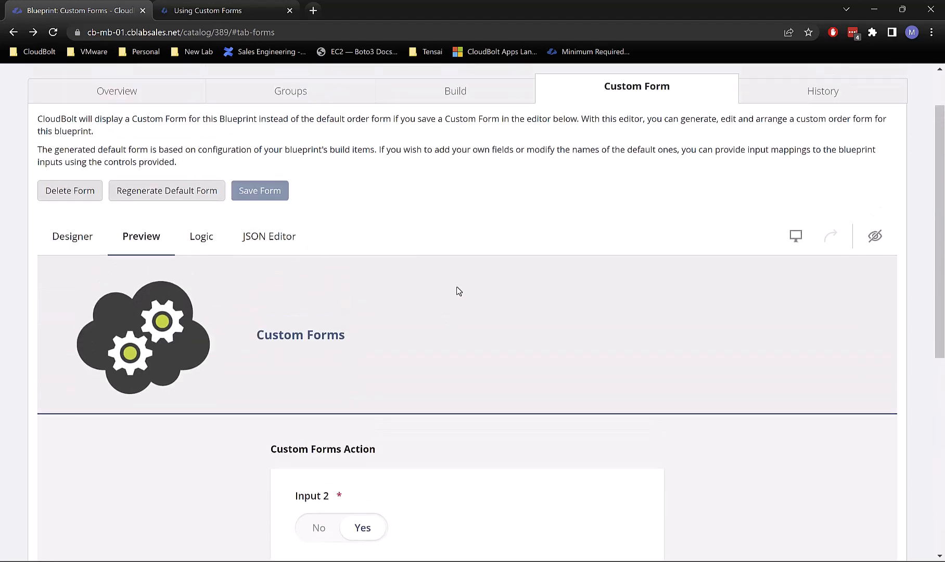
Step: Change the signature to generate_options_for_input_1(field, control_value=None, **kwargs)
left_click(487, 552)
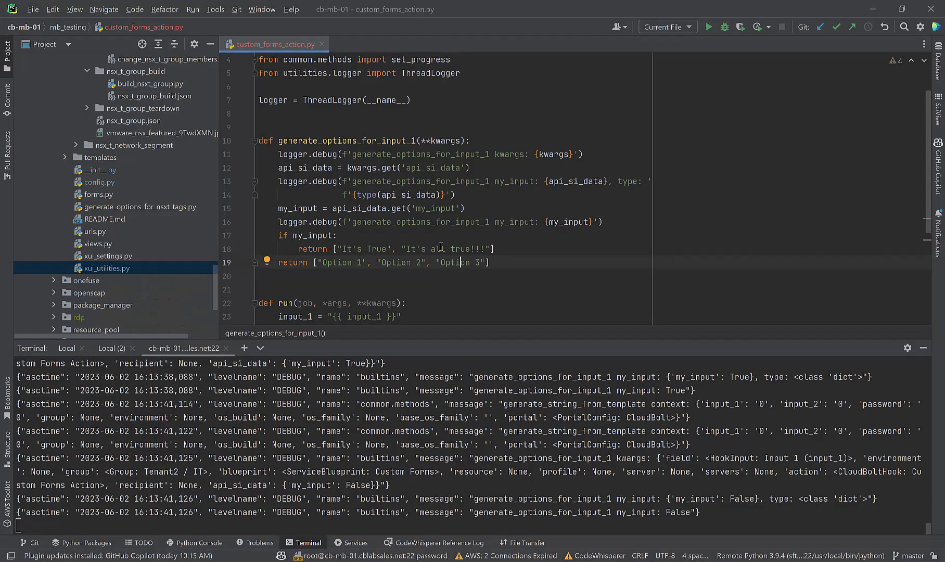
left_click(424, 181)
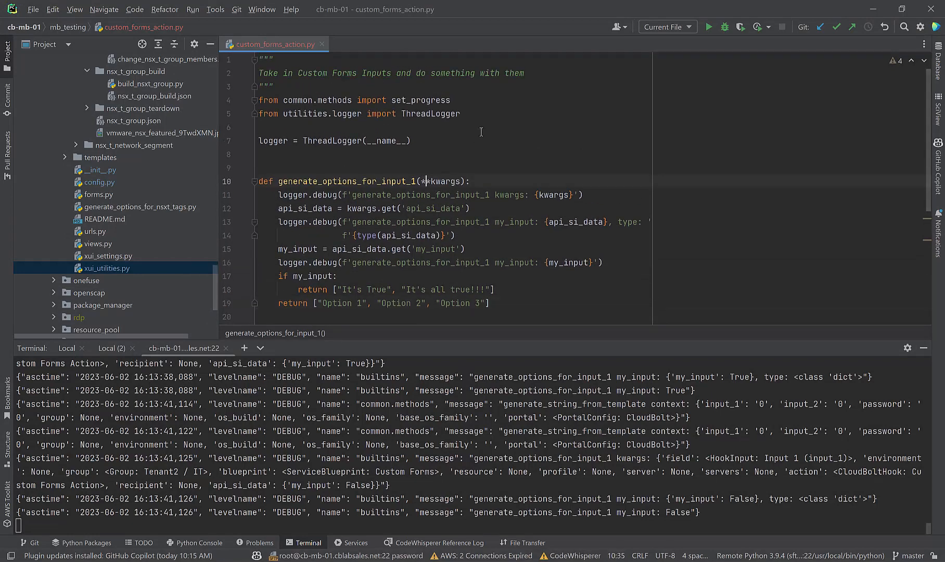
key("Left")
type("filed,")
key("BackSpace")
key("BackSpace")
key("BackSpace")
key("BackSpace")
key("BackSpace")
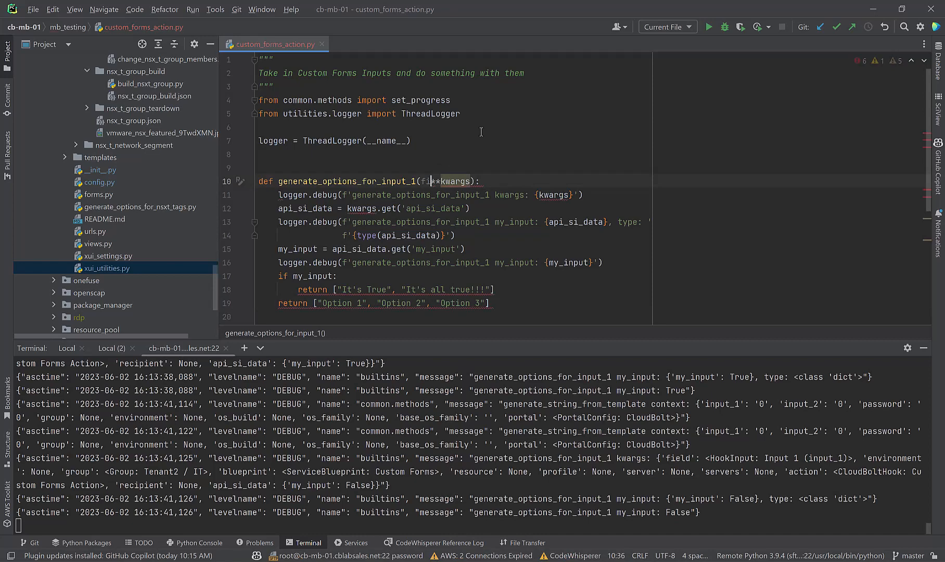
type("eld, ")
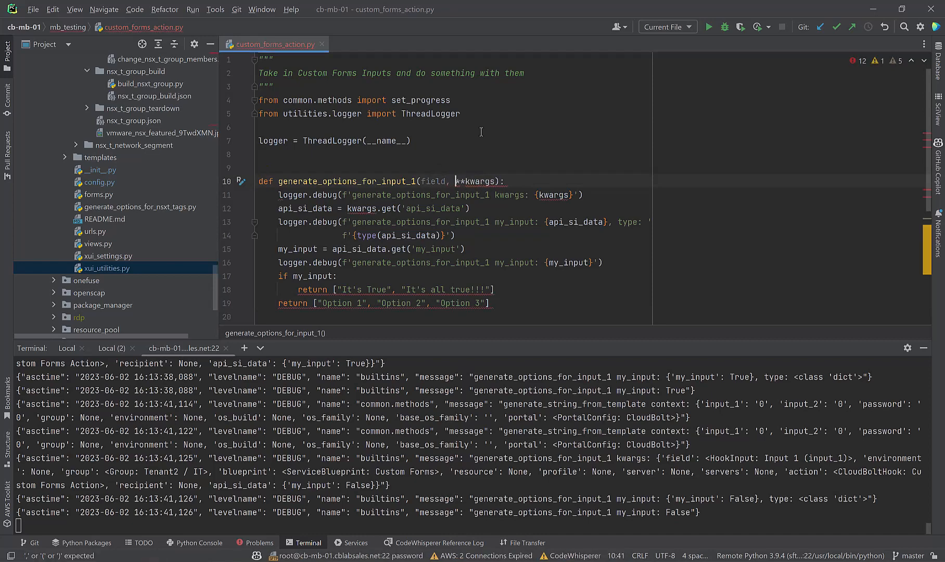
type("contr")
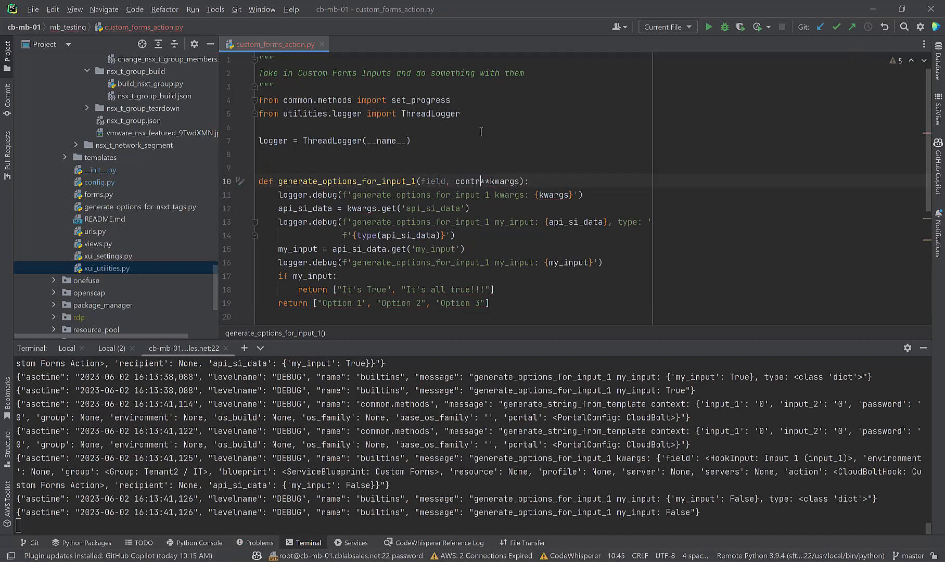
type("ol_value")
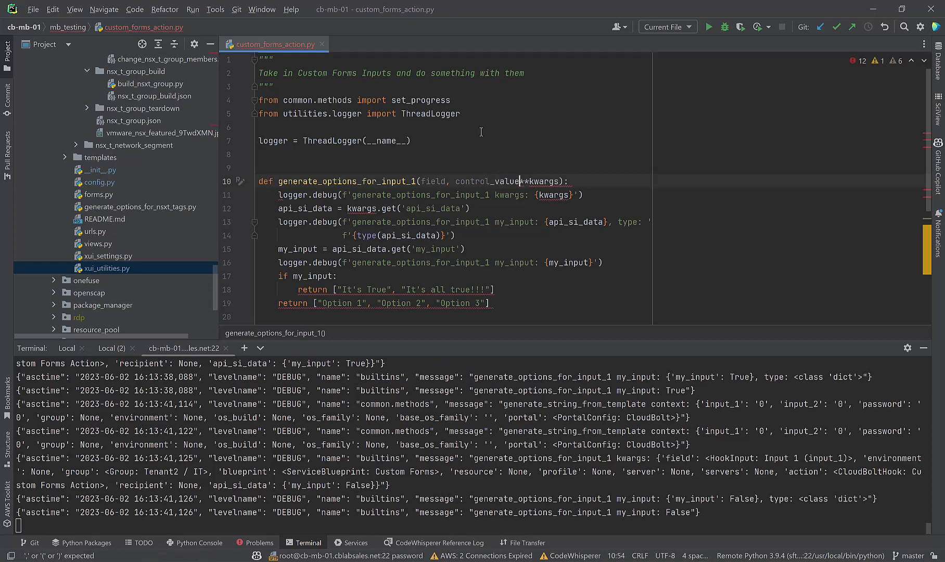
type("=None,")
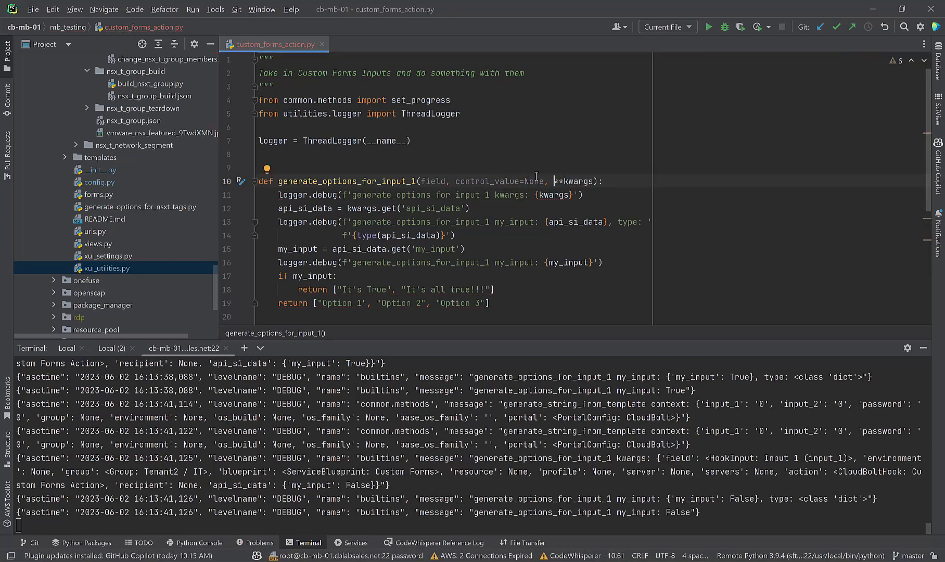
Step: Add 'if not control_value: return []' at the top of the function body
left_click(279, 196)
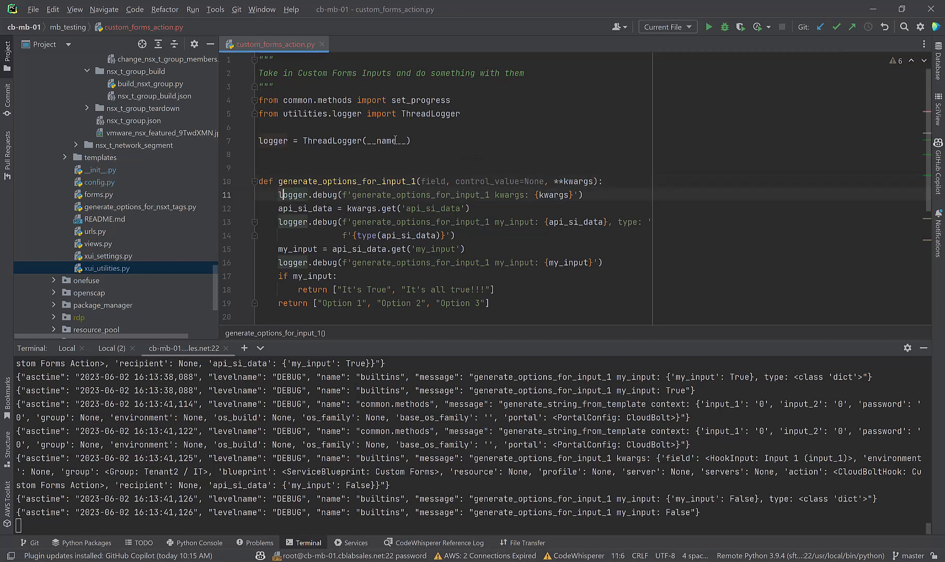
key("Return")
key("Up")
type("if not c")
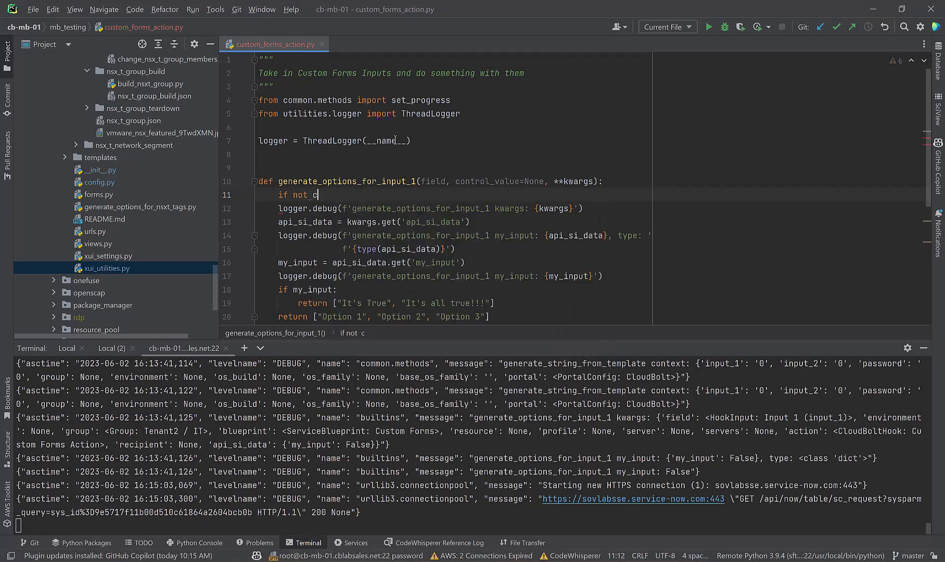
key("Return")
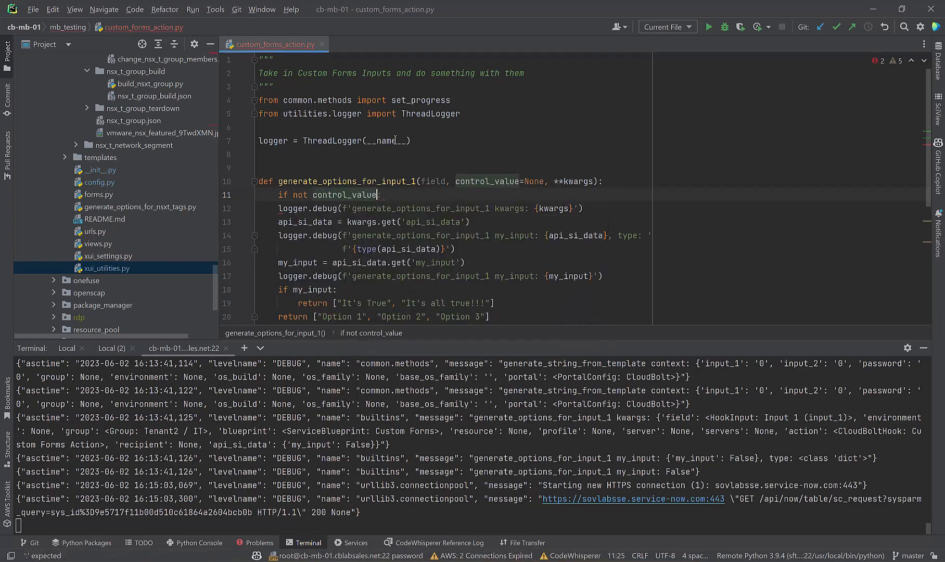
type(":")
key("Return")
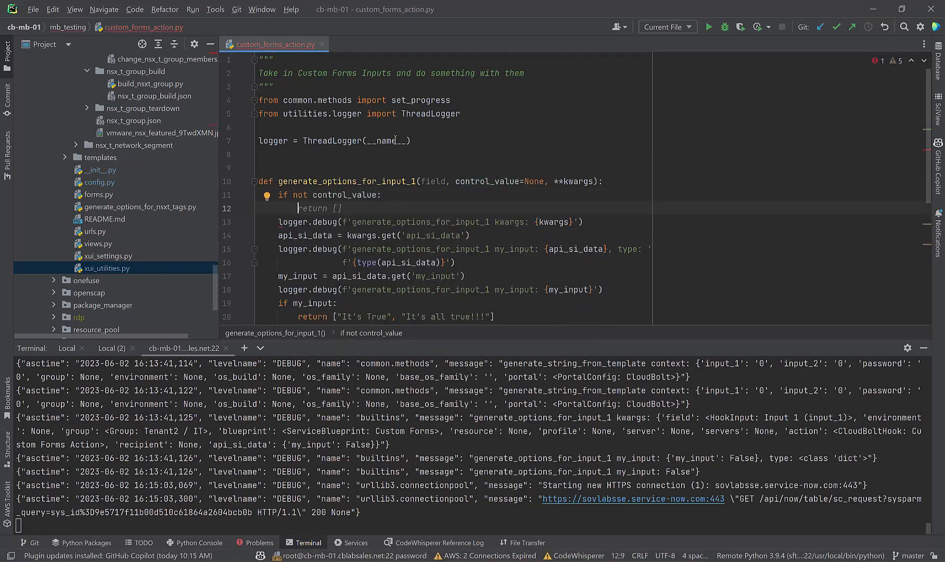
key("Tab")
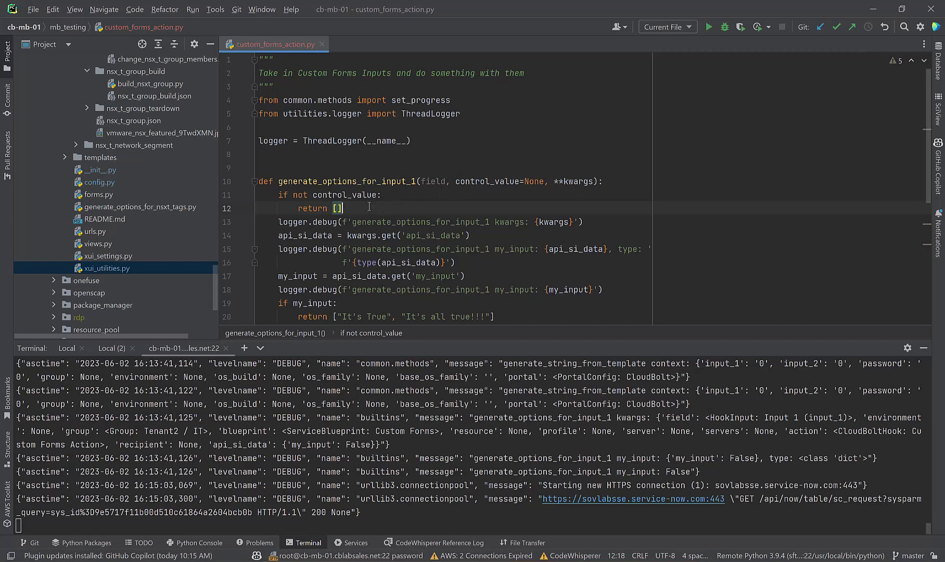
key("Return")
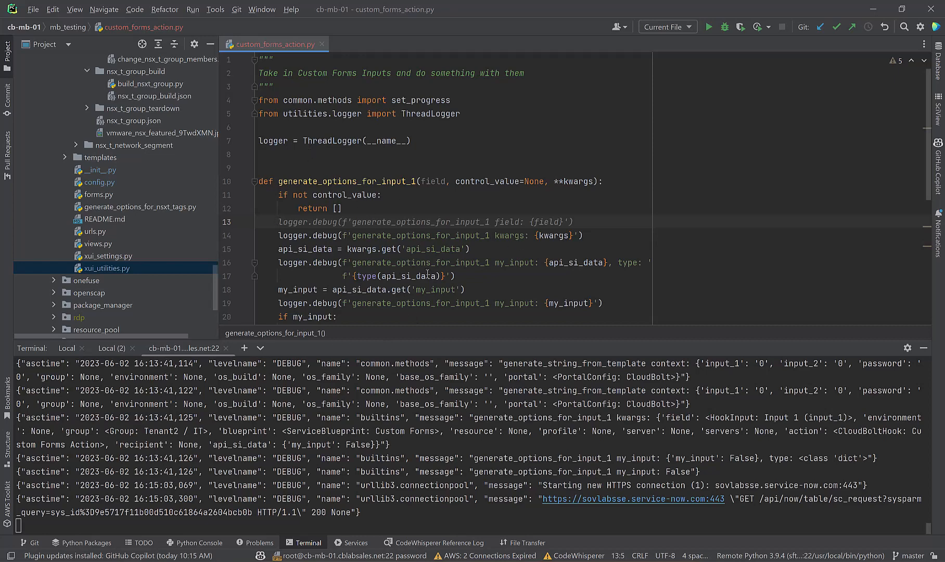
Step: Delete the logger, api_si_data and my_input lines from the function
left_click(542, 247)
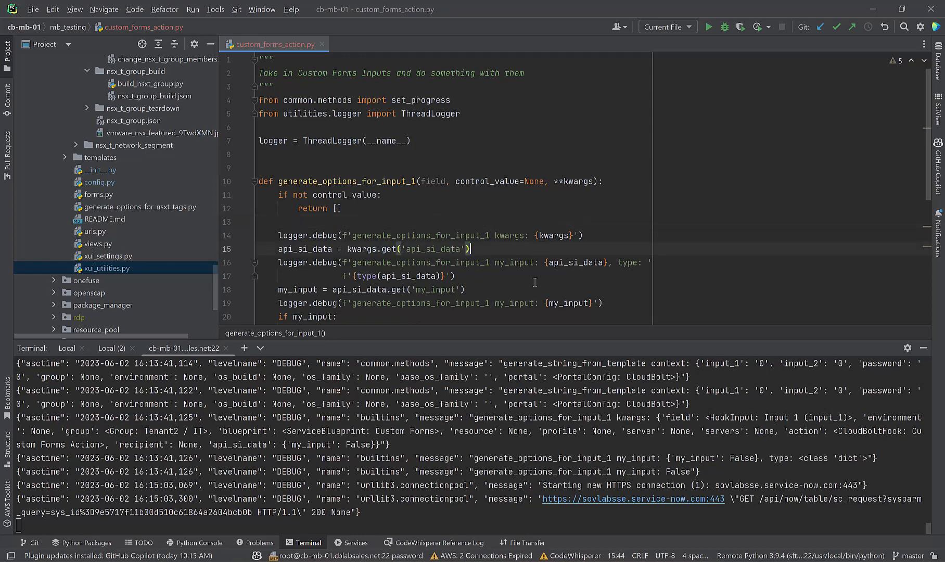
left_click(519, 274)
left_click_drag(463, 280, 471, 294)
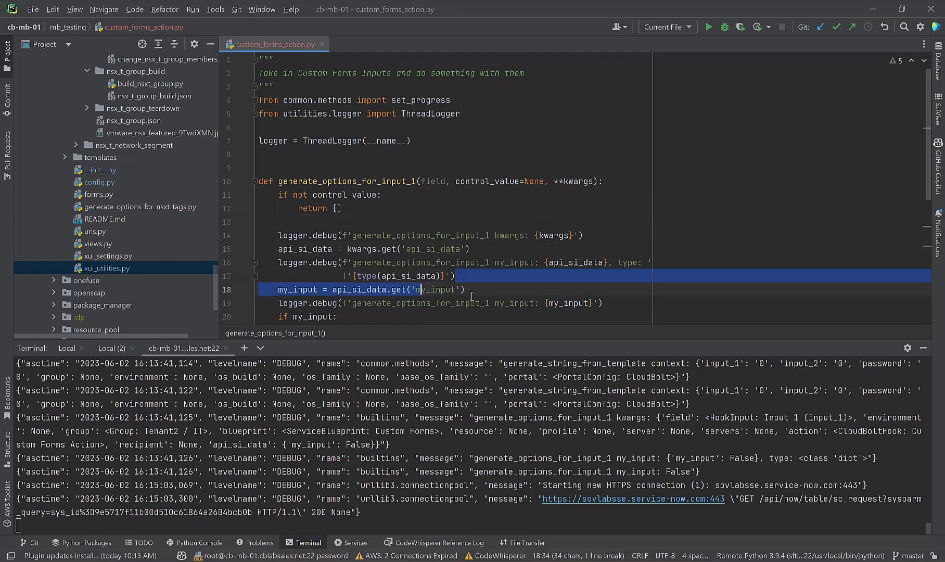
left_click(472, 296)
left_click(604, 303)
left_click(537, 279)
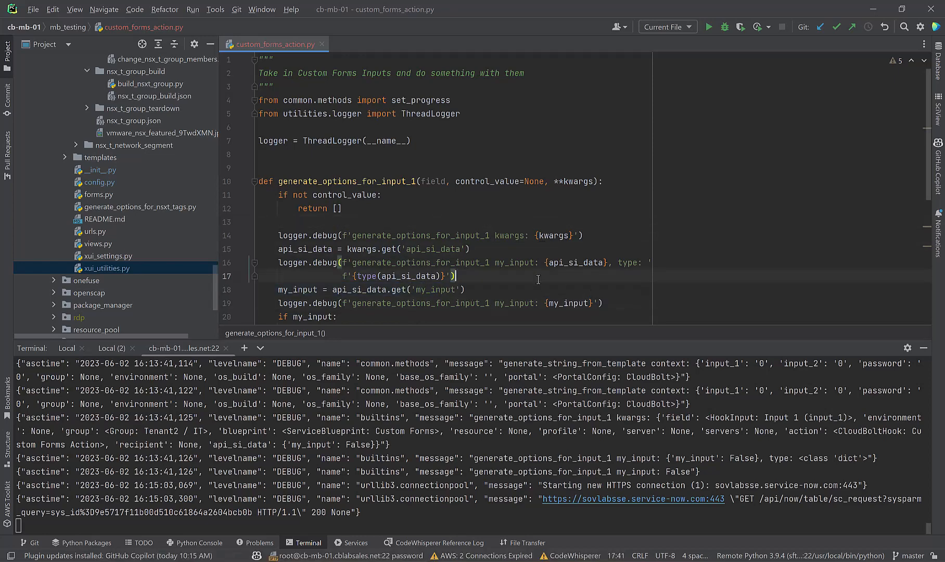
scroll(512, 286, "down", 2)
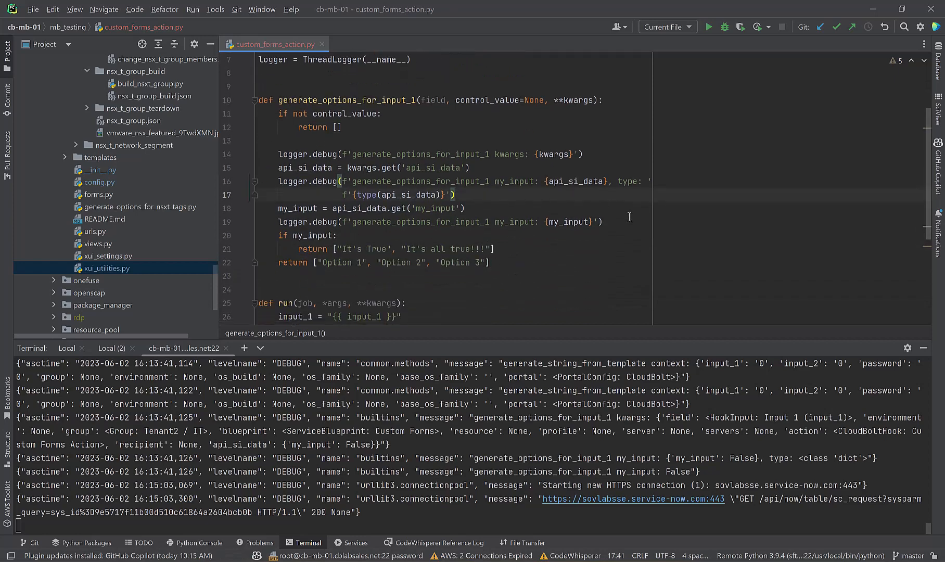
left_click_drag(602, 222, 300, 141)
key("BackSpace")
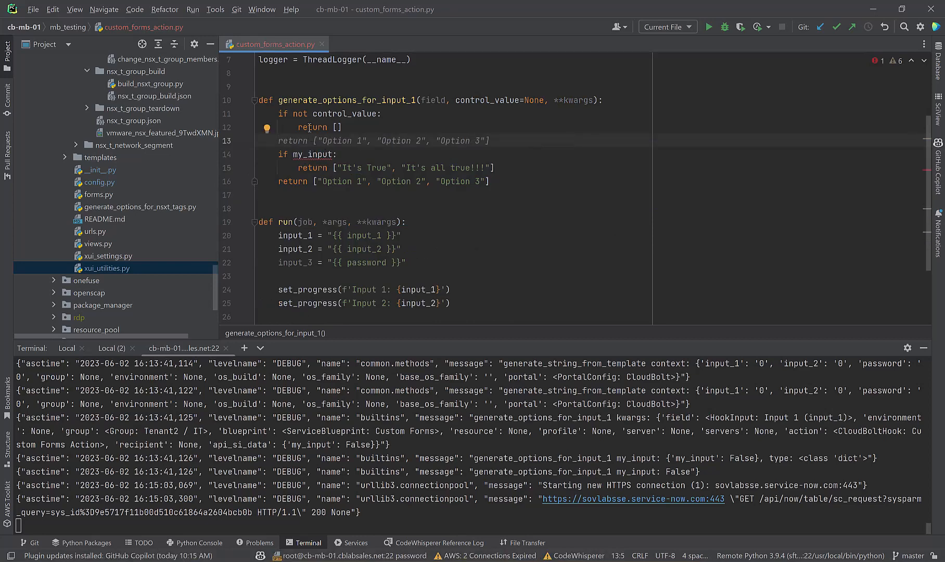
Step: Rewrite the guard condition as 'if control_value == None:'
double_click(344, 113)
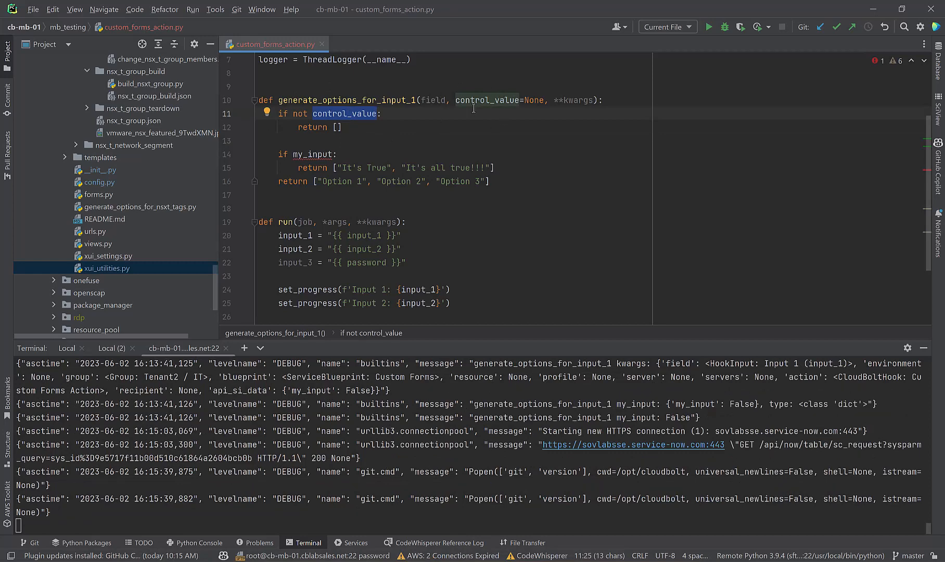
left_click(329, 127)
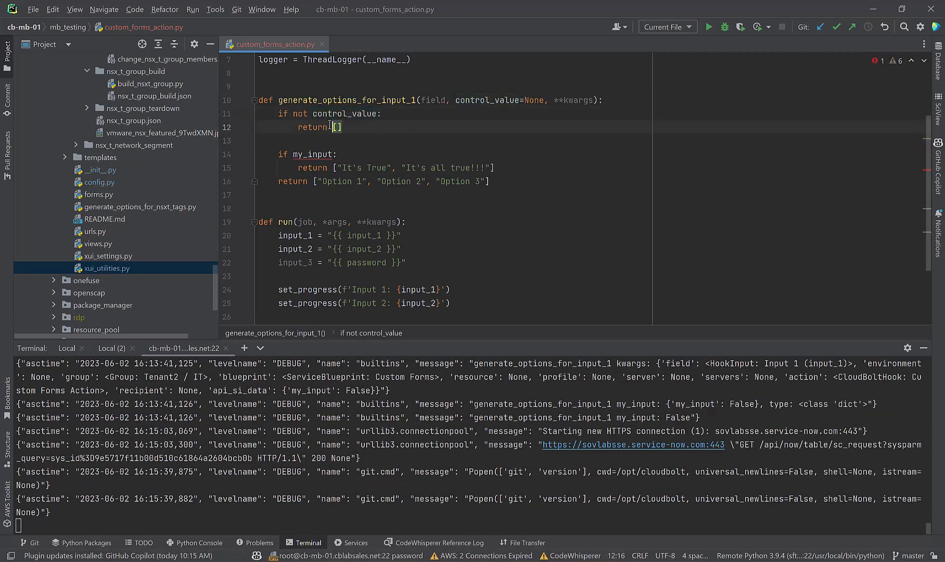
left_click(297, 102)
left_click(302, 116)
left_click_drag(315, 115, 293, 117)
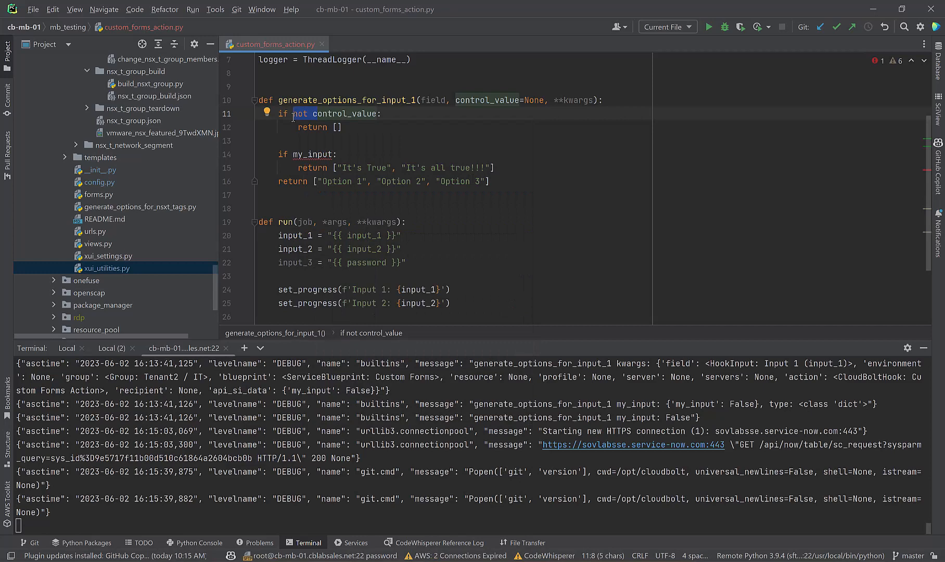
key("BackSpace")
key("End")
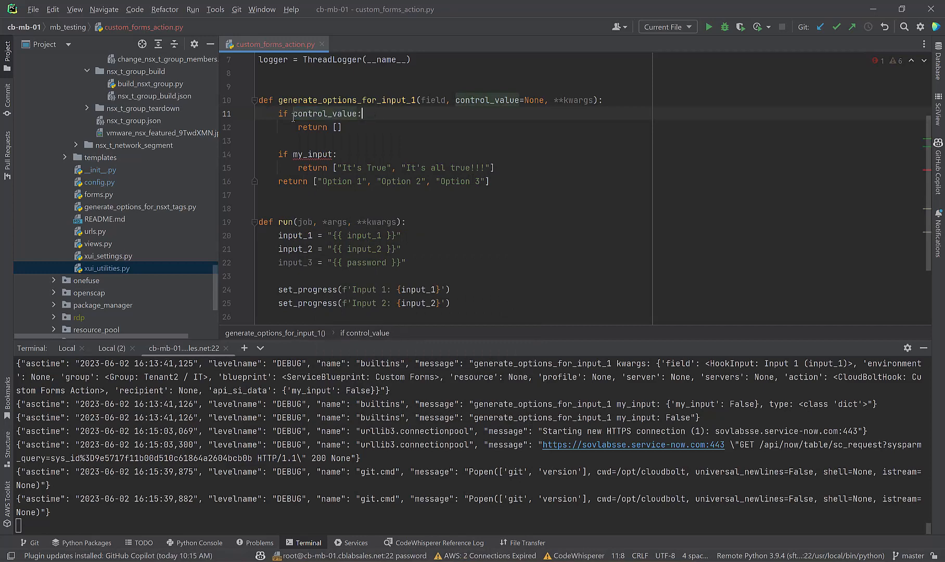
key("Delete")
key("ctrl+z")
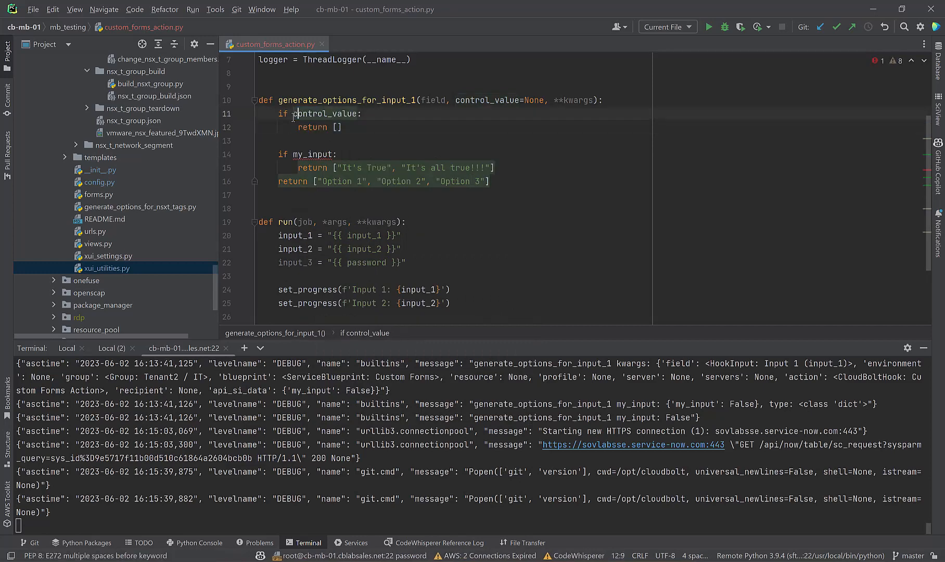
key("Left")
type("== None")
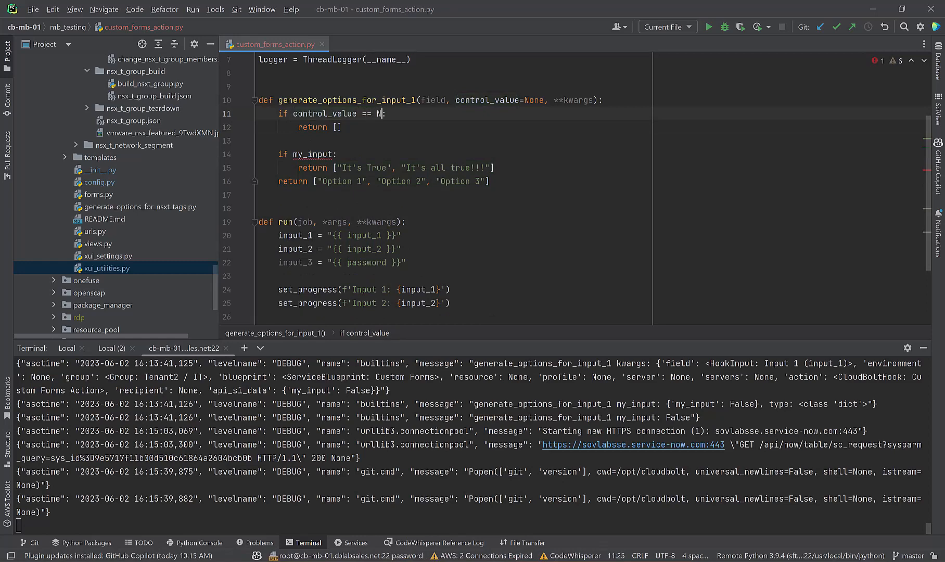
Step: Extend the guard with 'or control_value == ""' via the suggested completion
left_click(349, 145)
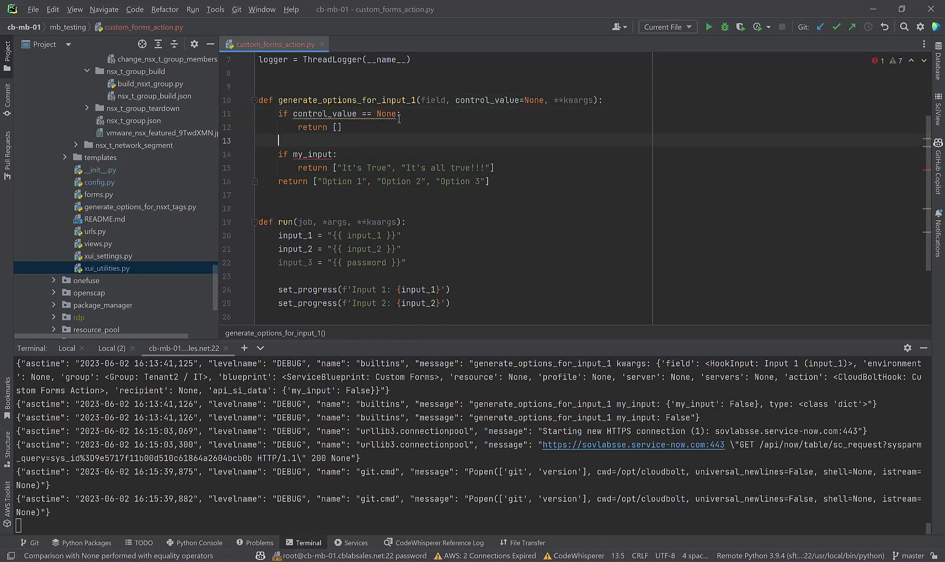
left_click(397, 114)
type("or control_value == \"")
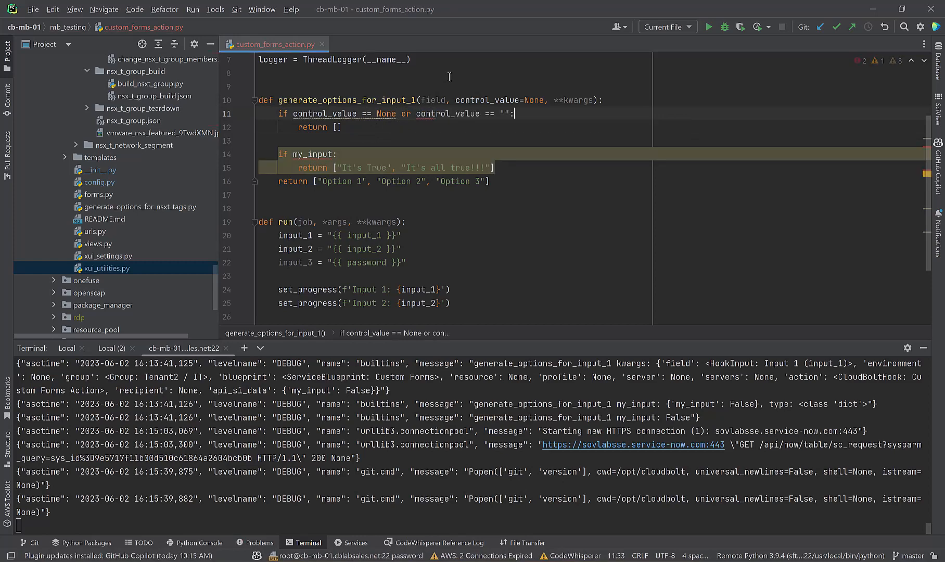
key("Tab")
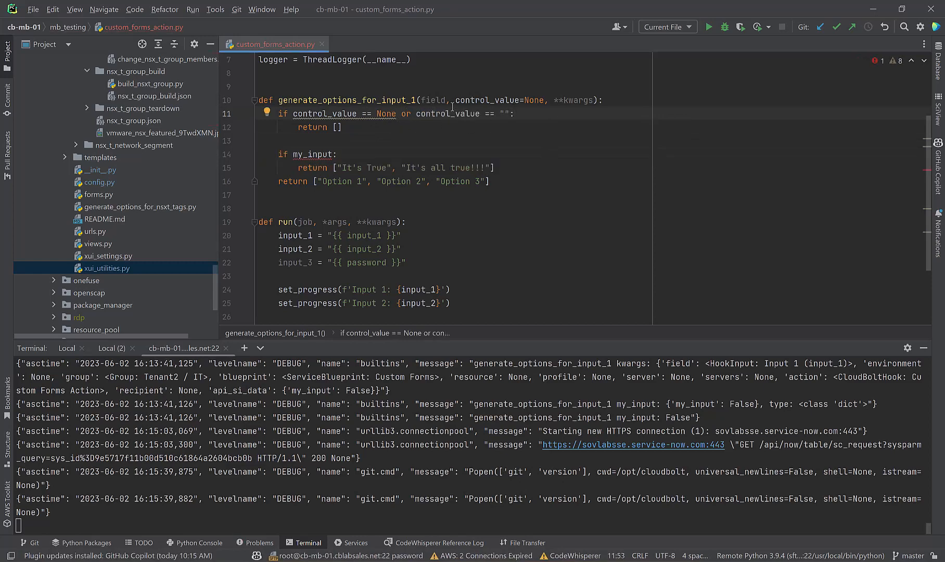
left_click(346, 140)
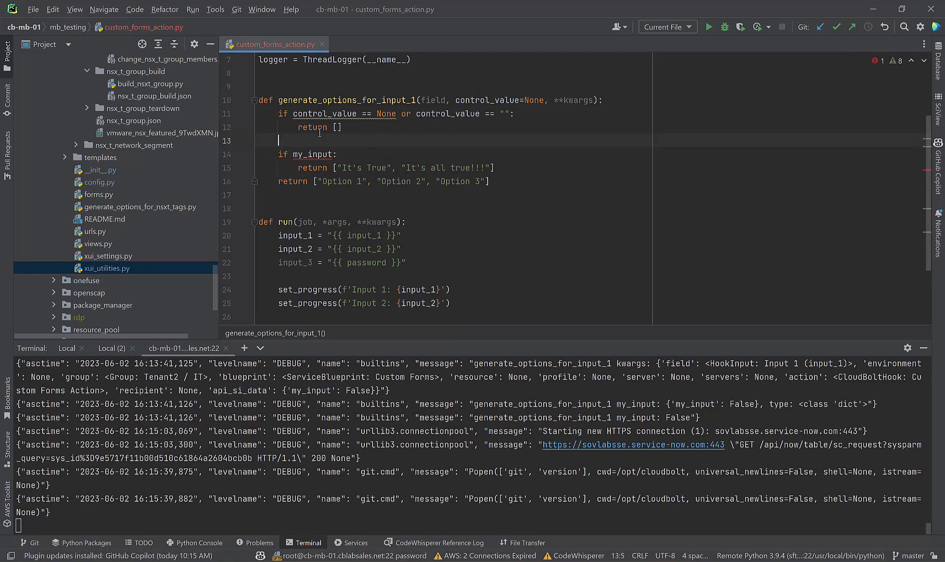
Step: Replace my_input on line 14 with control_value
mouse_move(344, 116)
double_click(313, 154)
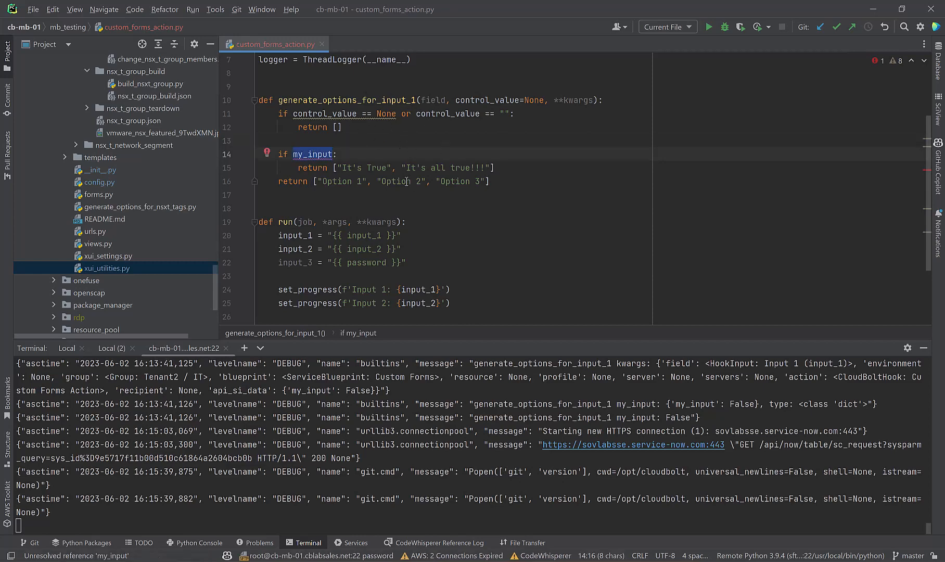
left_click(352, 142)
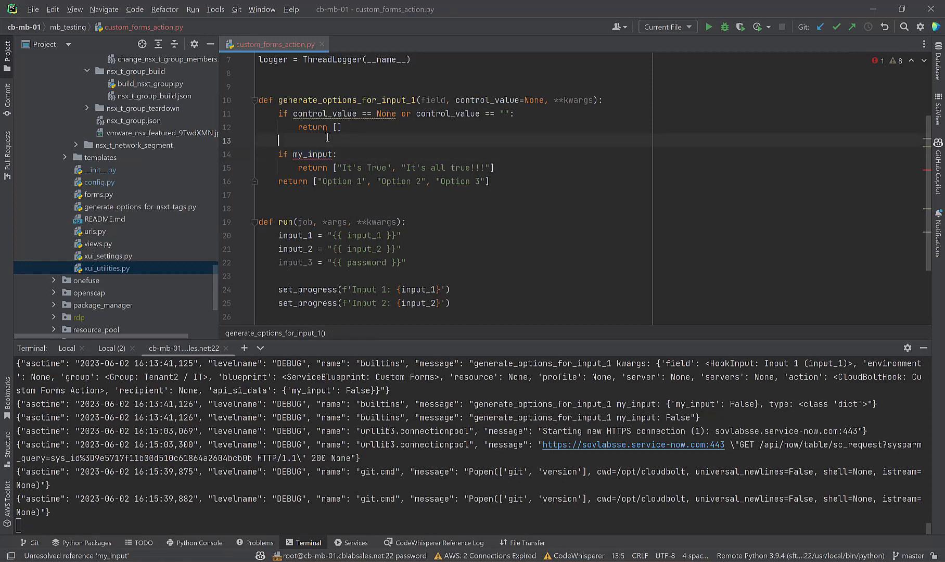
double_click(516, 98)
key("ctrl+c")
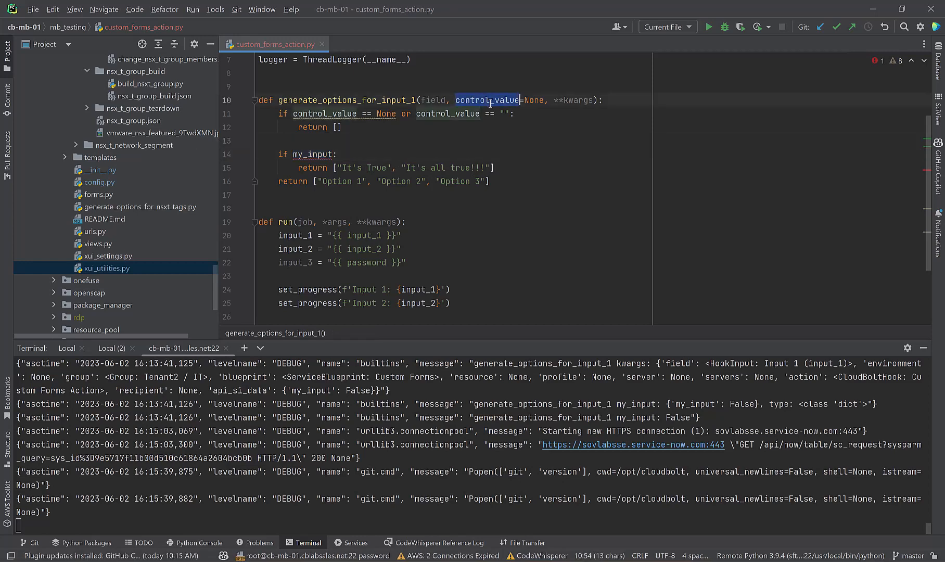
left_click(328, 154)
key("ctrl+v")
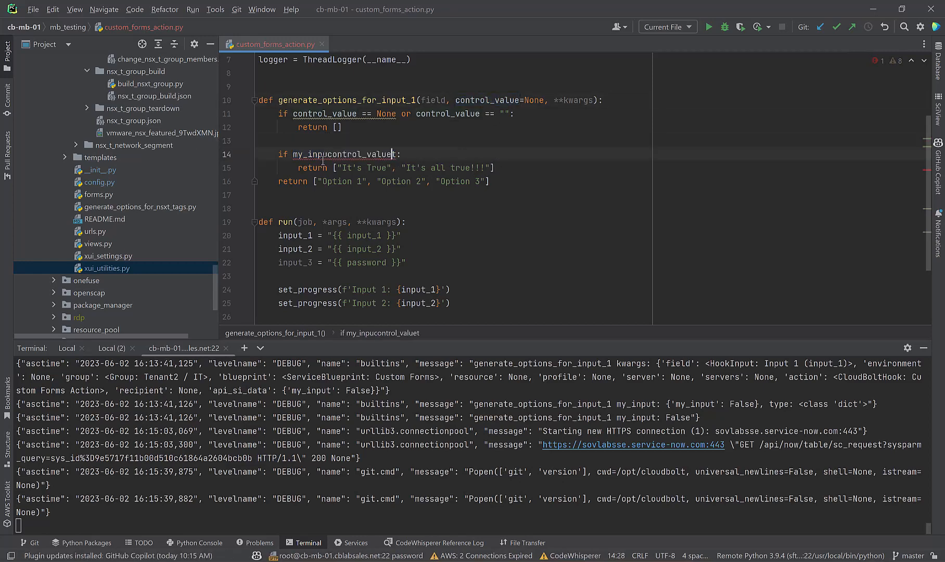
key("ctrl+z")
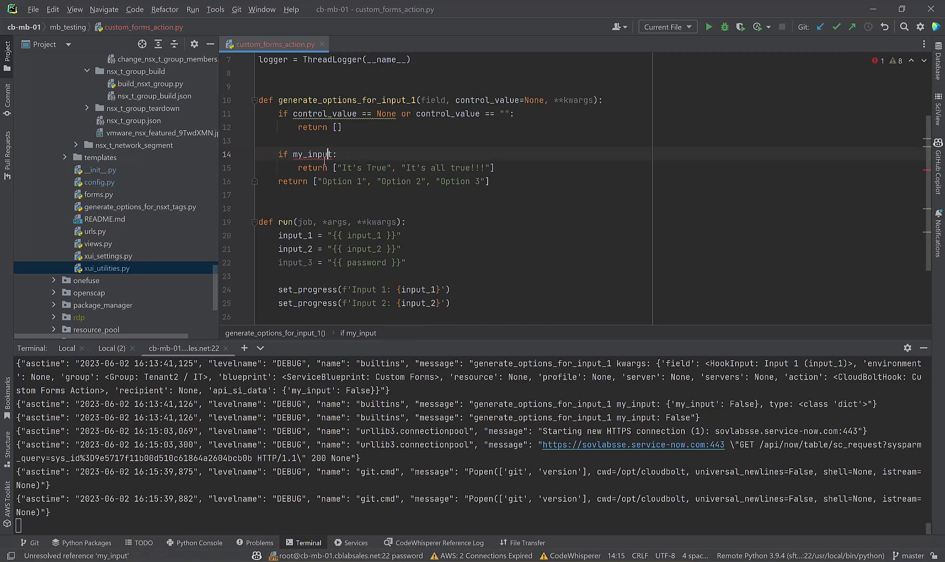
double_click(312, 154)
key("ctrl+v")
Step: Add a logger.debug call logging control_value as the function's first line, then save all files
left_click(323, 140)
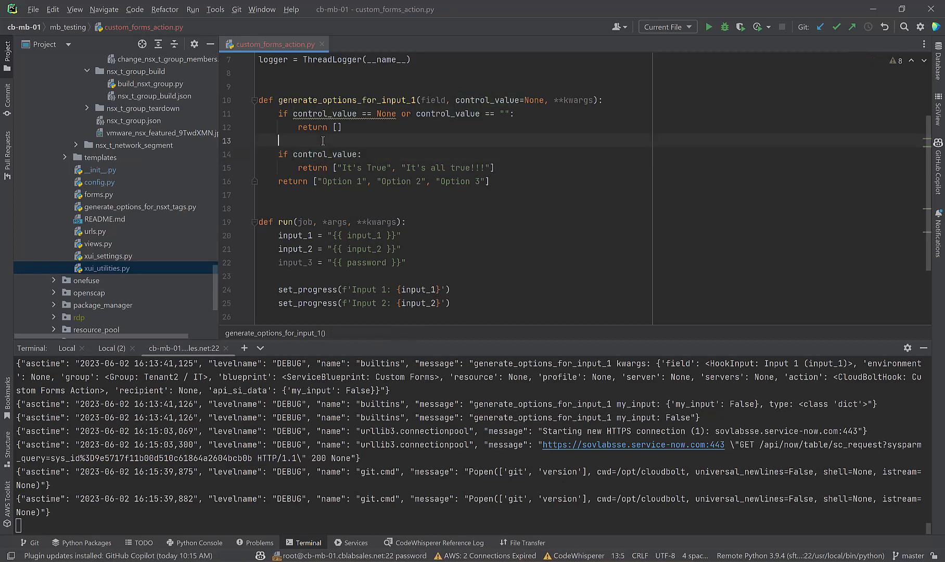
type("logger")
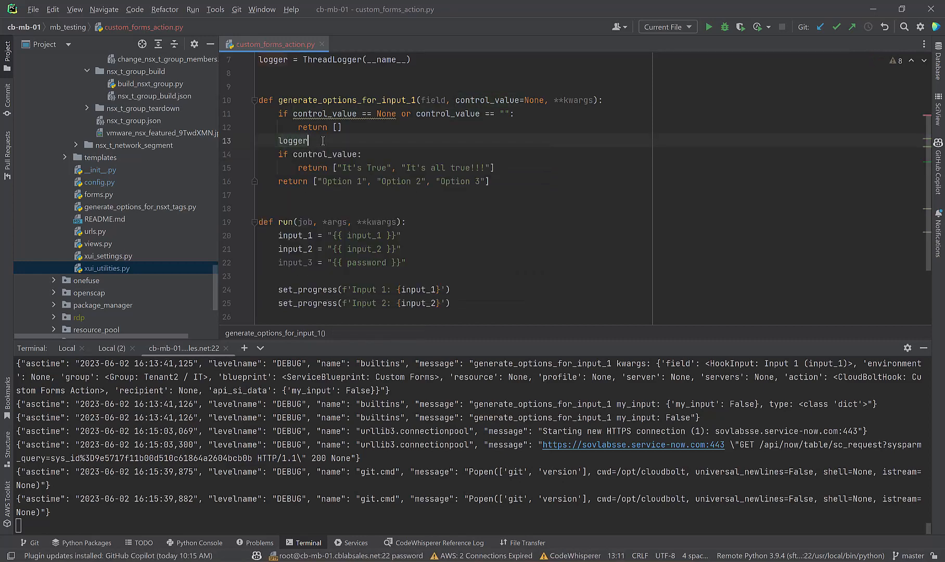
key("BackSpace")
key("BackSpace")
key("BackSpace")
key("BackSpace")
key("BackSpace")
key("BackSpace")
key("BackSpace")
key("BackSpace")
key("Up")
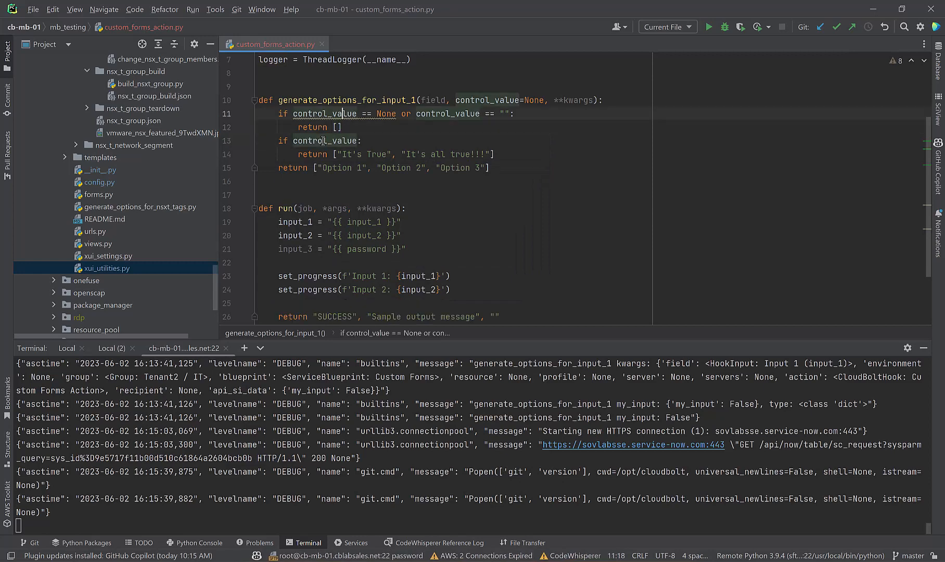
key("Up")
key("End")
key("Return")
type("logg")
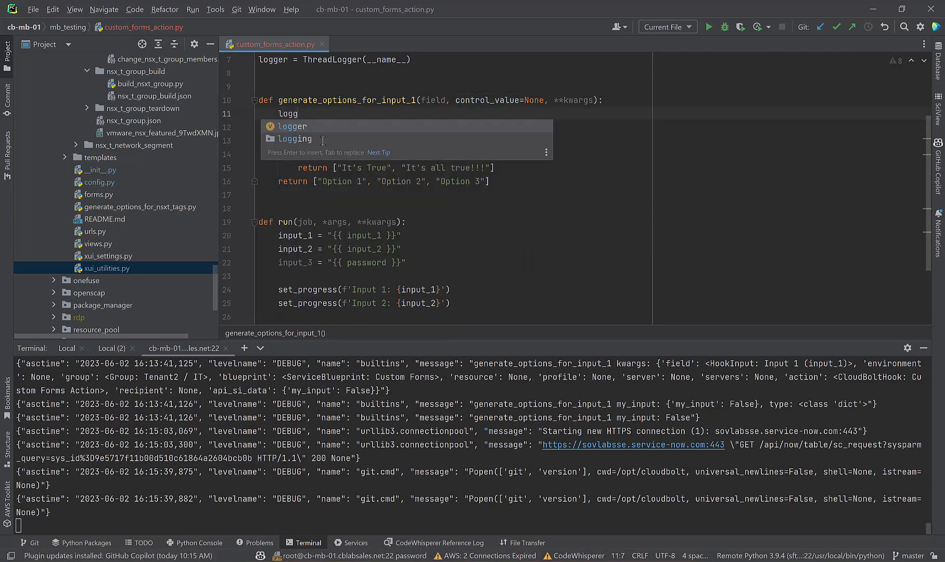
key("Return")
type(".")
type("de")
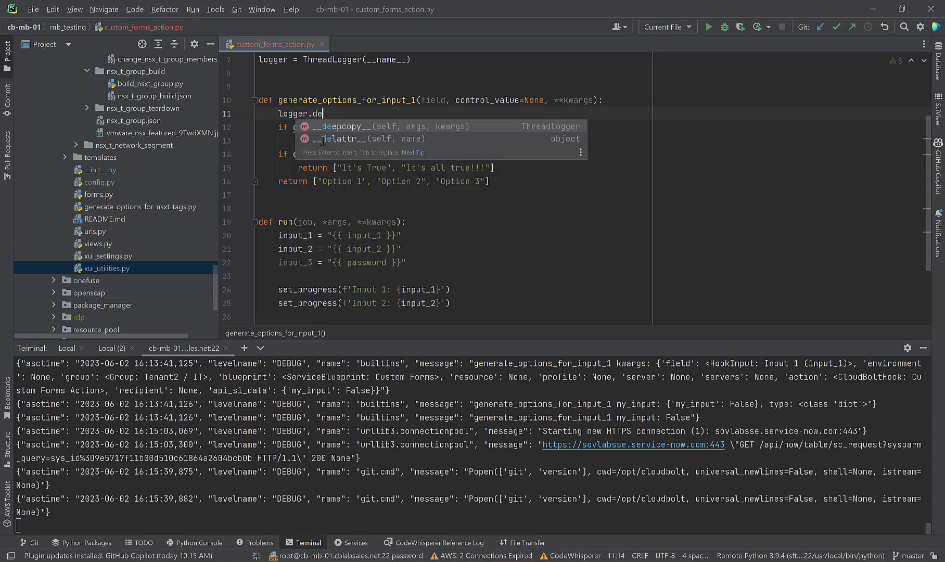
type("bug")
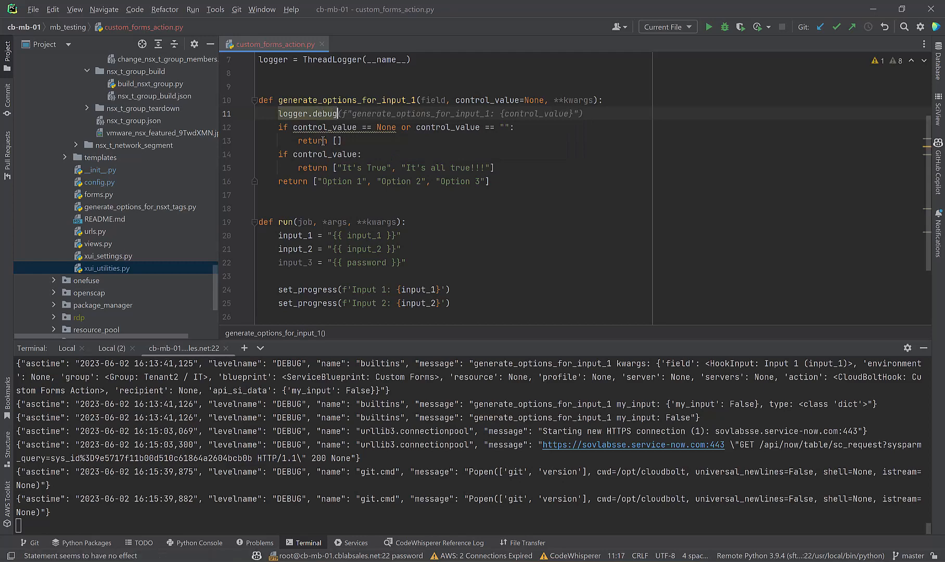
key("Tab")
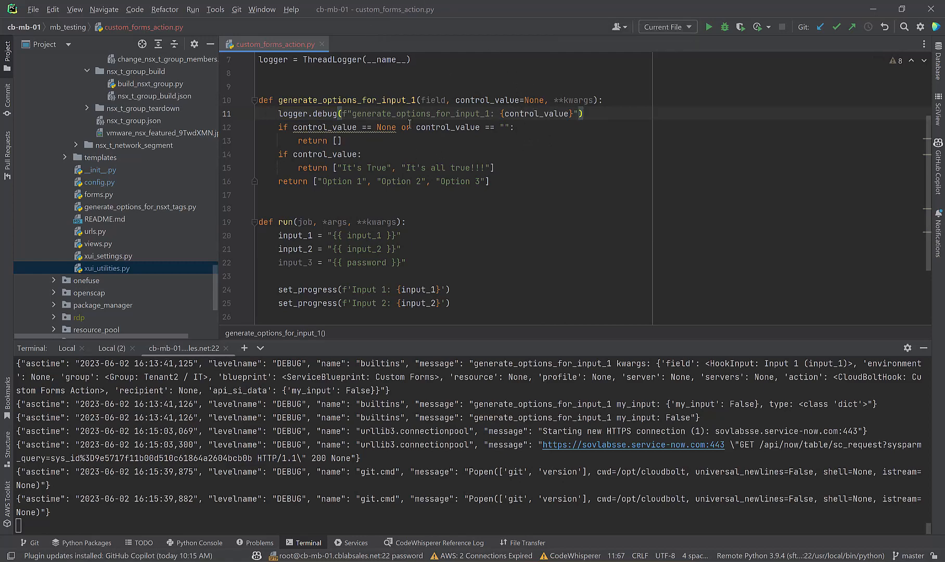
left_click(33, 9)
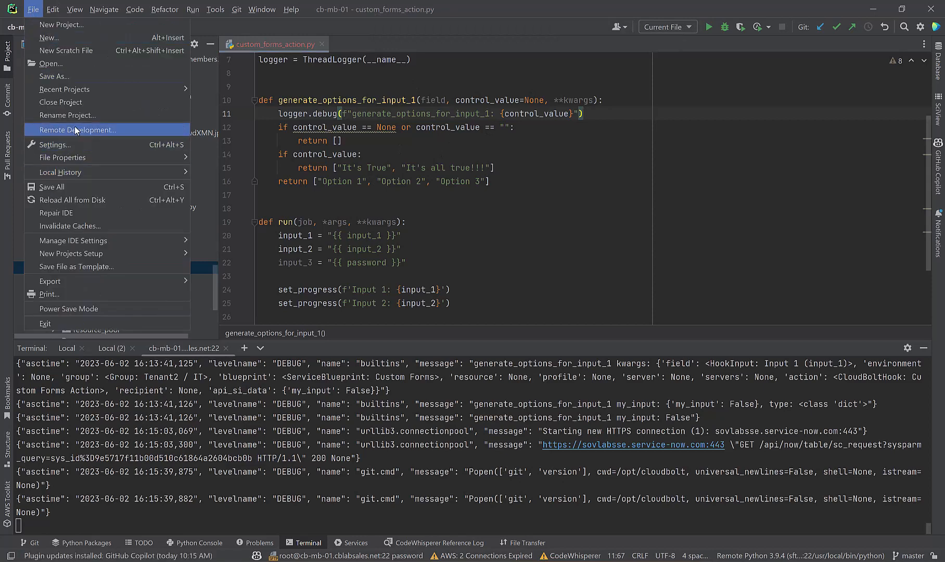
left_click(78, 188)
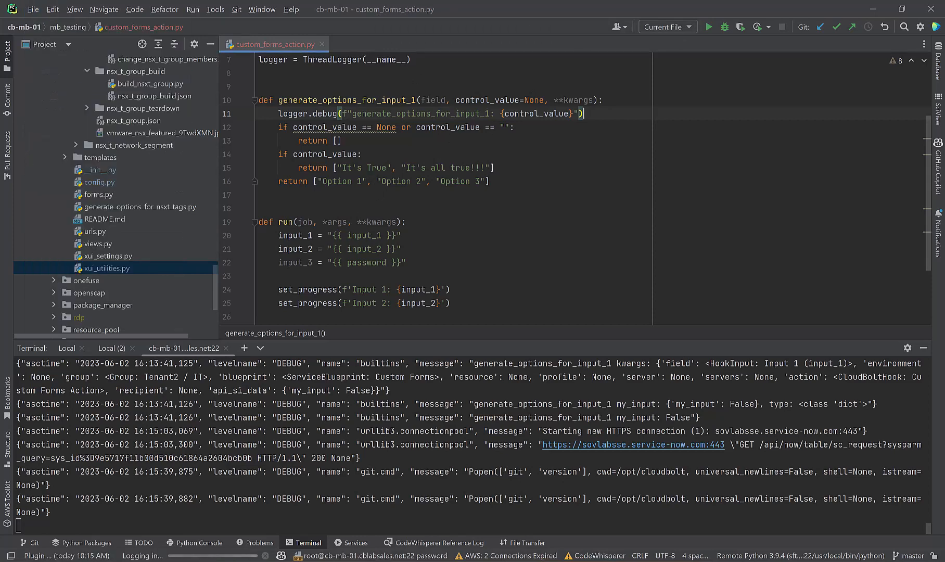
Step: Reset the Custom Forms blueprint to its default order form and show its Build items
key("alt+Tab")
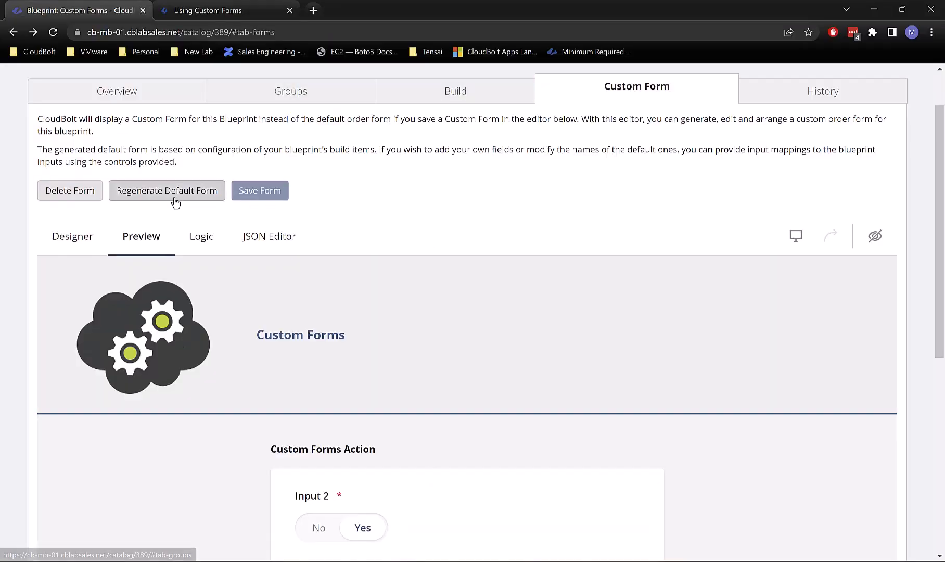
left_click(76, 190)
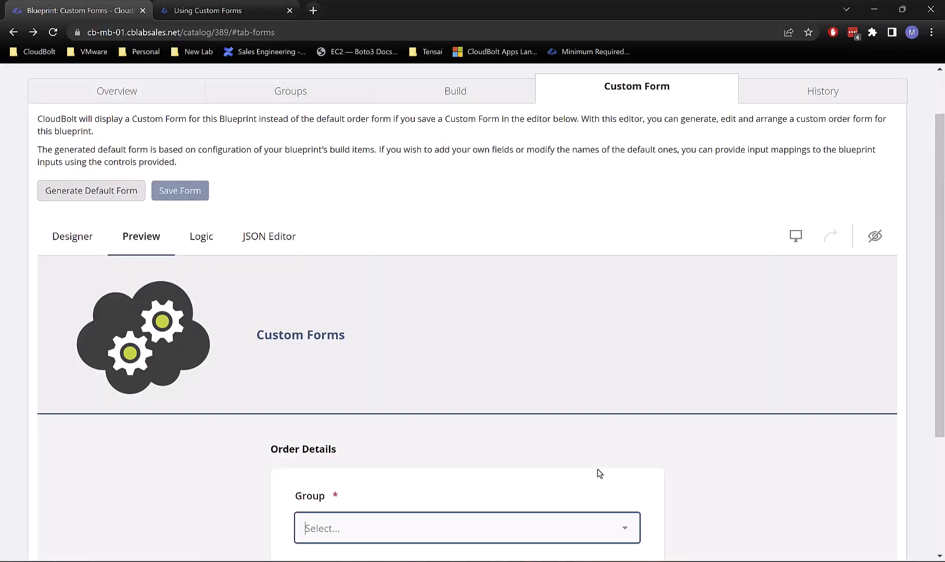
scroll(628, 426, "down", 3)
scroll(628, 426, "up", 5)
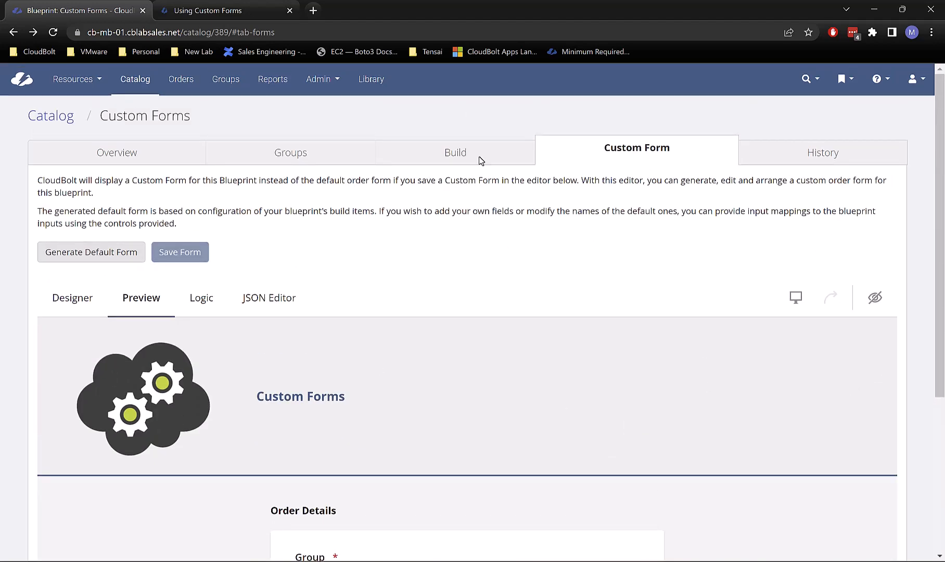
left_click(477, 160)
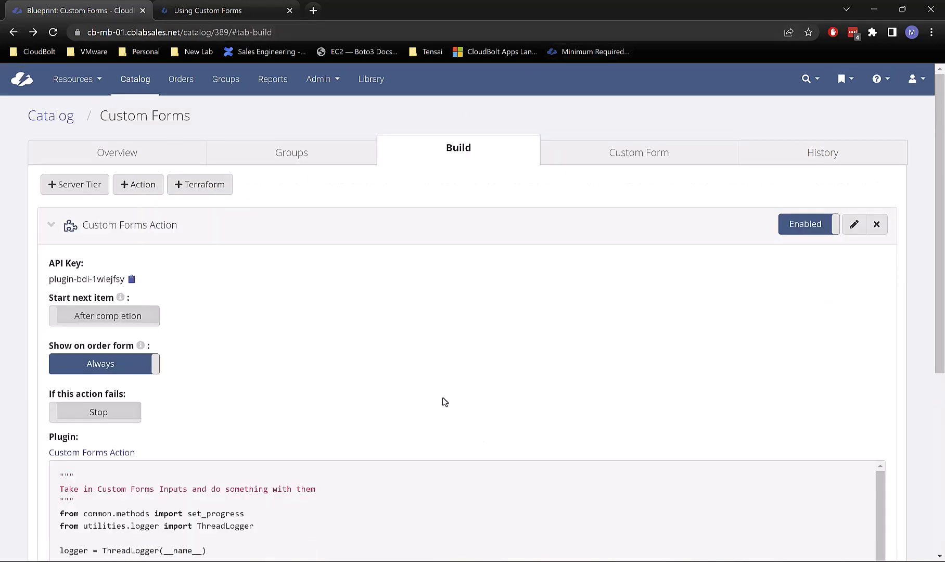
Step: Open the Custom Forms Action plugin in a new tab and move Input 1 below Input 2
middle_click(109, 452)
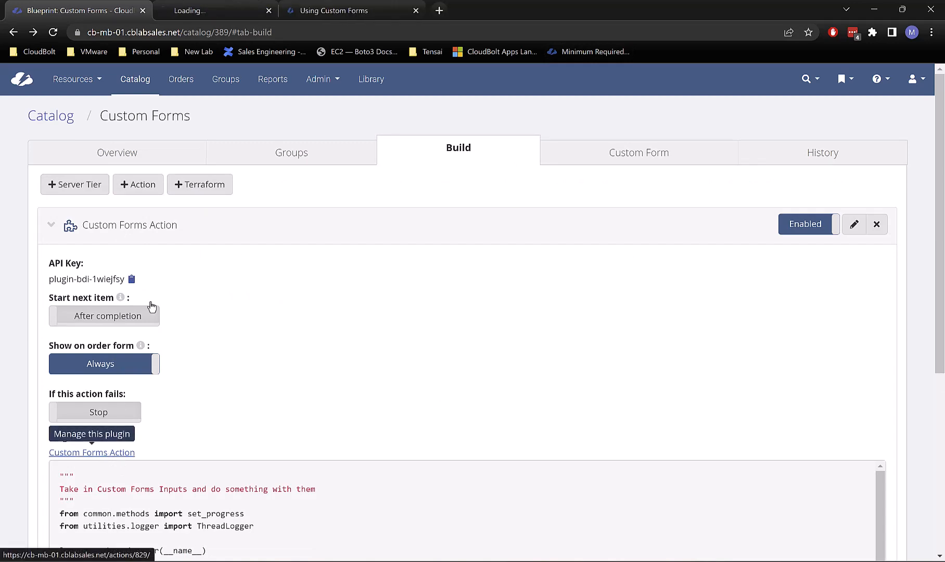
left_click(208, 11)
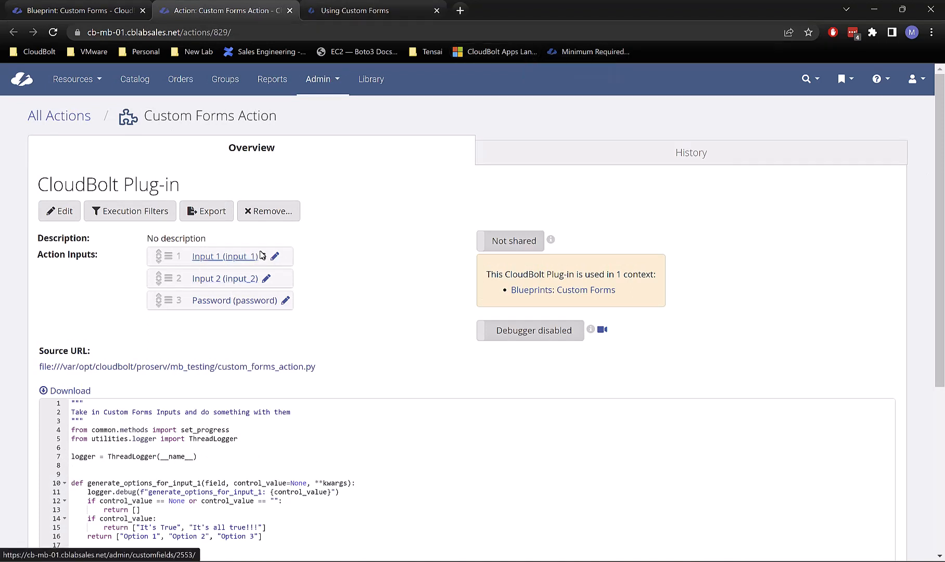
left_click_drag(171, 256, 171, 279)
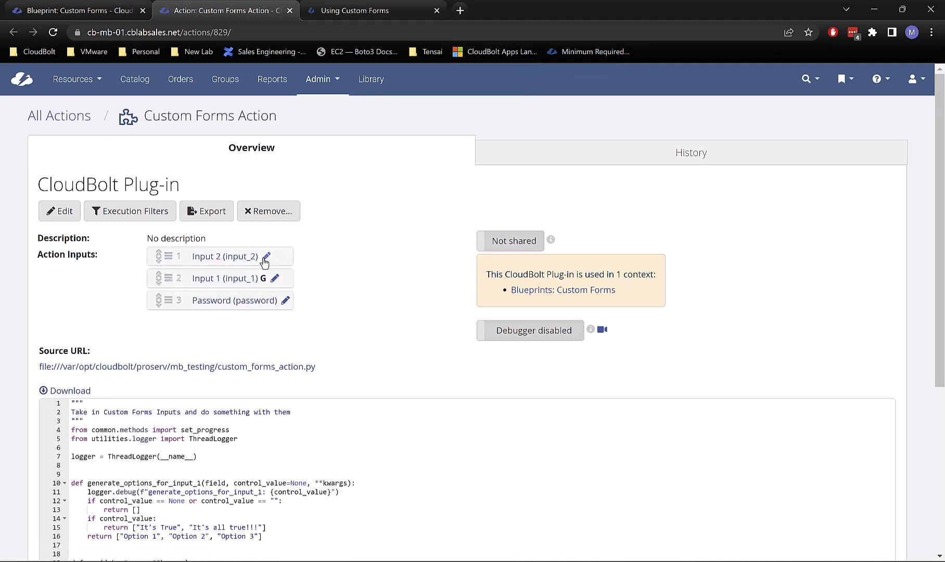
left_click(233, 279)
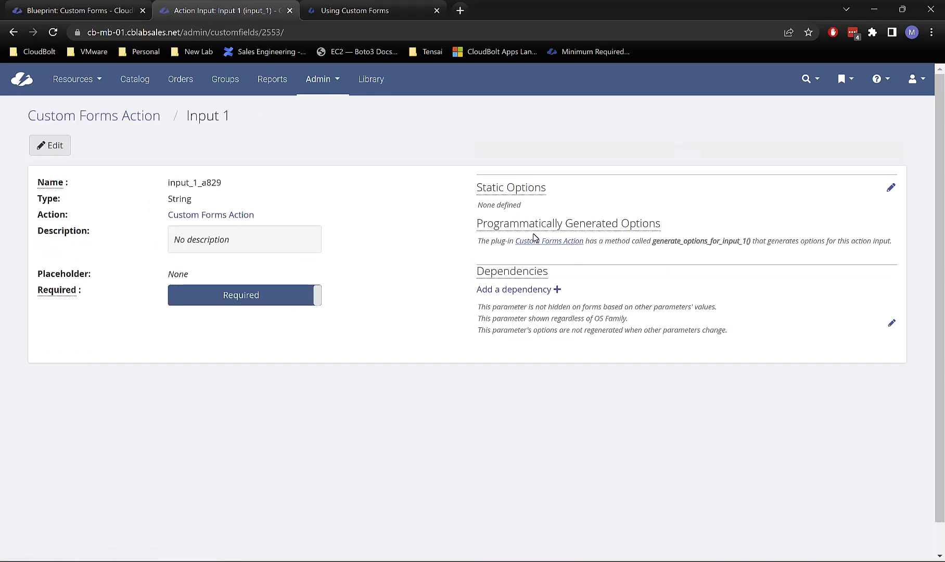
Step: Add a Regenerate Options dependency to Input 1 with Input 2 as the controlling field
left_click(557, 291)
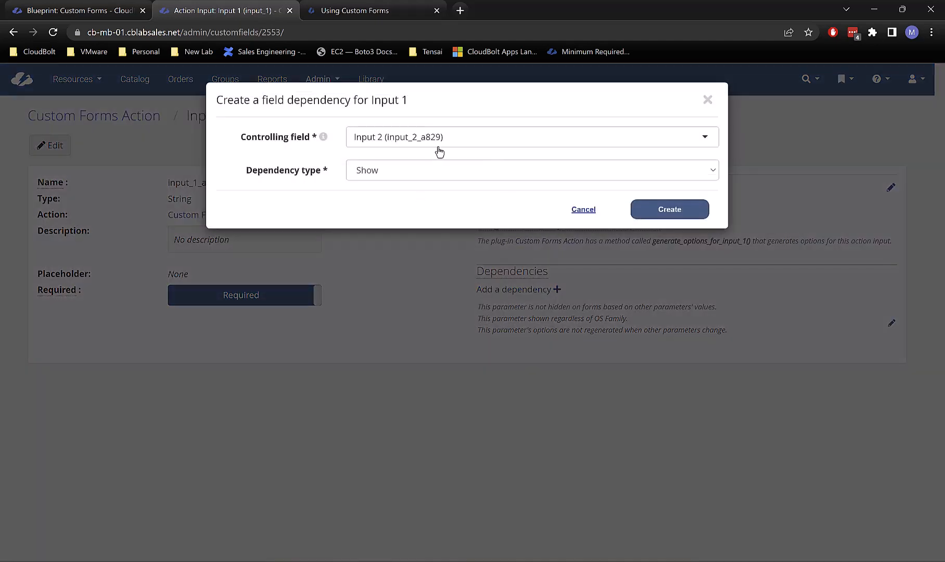
left_click(439, 151)
left_click(438, 163)
left_click(405, 170)
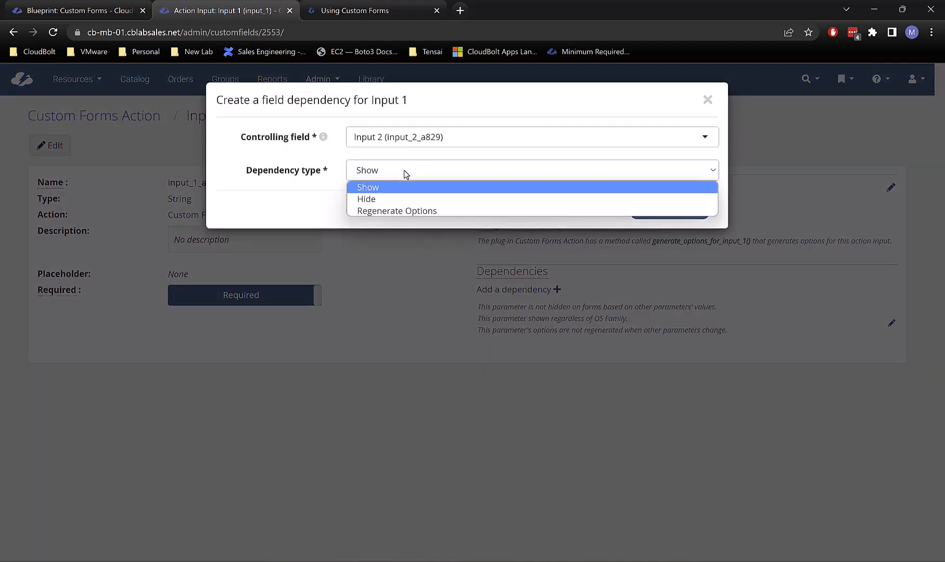
left_click(403, 171)
left_click(381, 176)
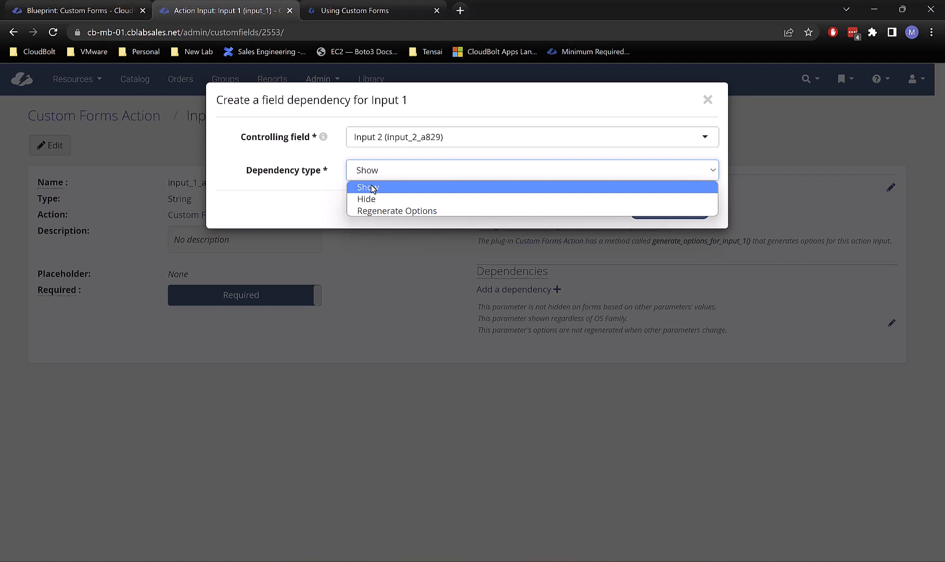
left_click(394, 210)
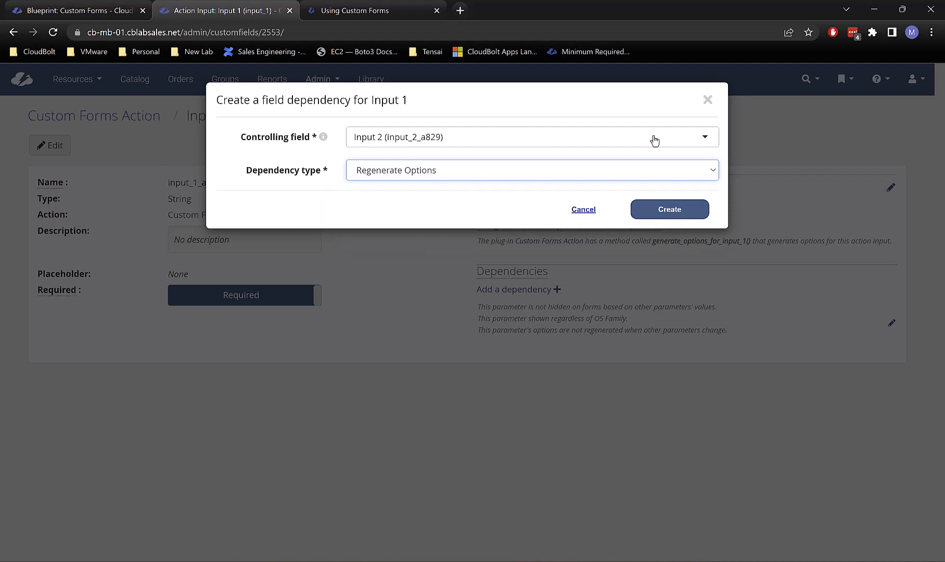
left_click(679, 208)
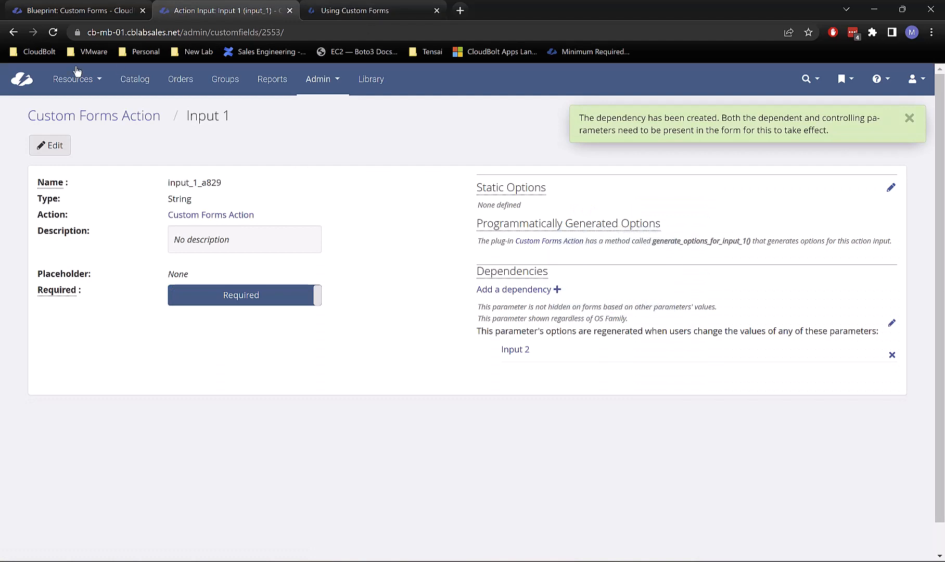
Step: Start ordering the Custom Forms blueprint for the Tenant2 / IT group
left_click(78, 11)
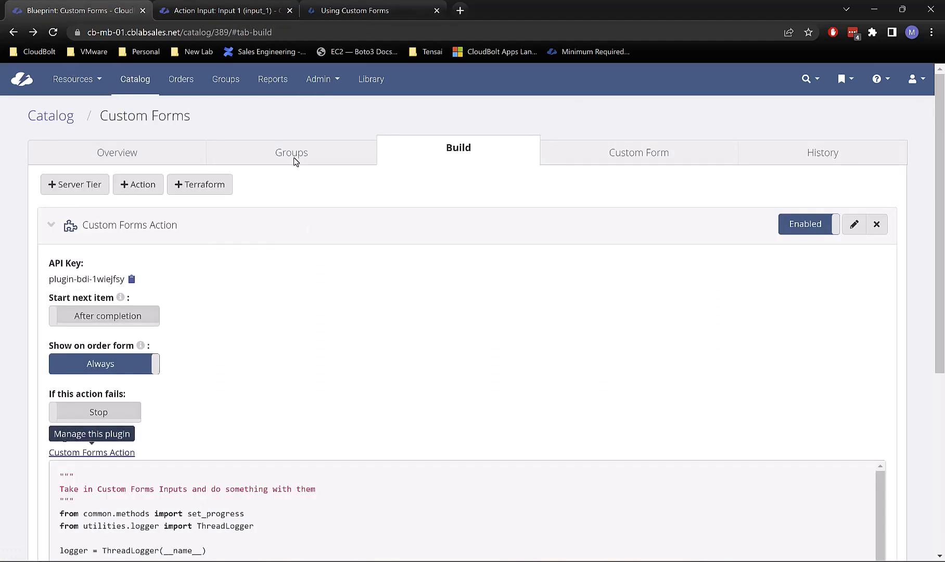
left_click(107, 156)
left_click(58, 186)
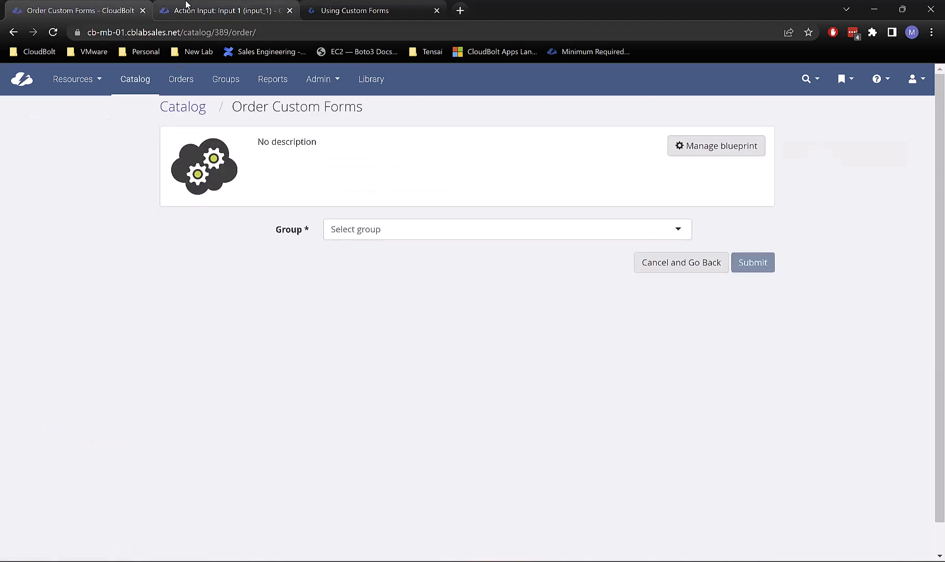
left_click(348, 231)
scroll(352, 312, "down", 2)
scroll(352, 345, "down", 1)
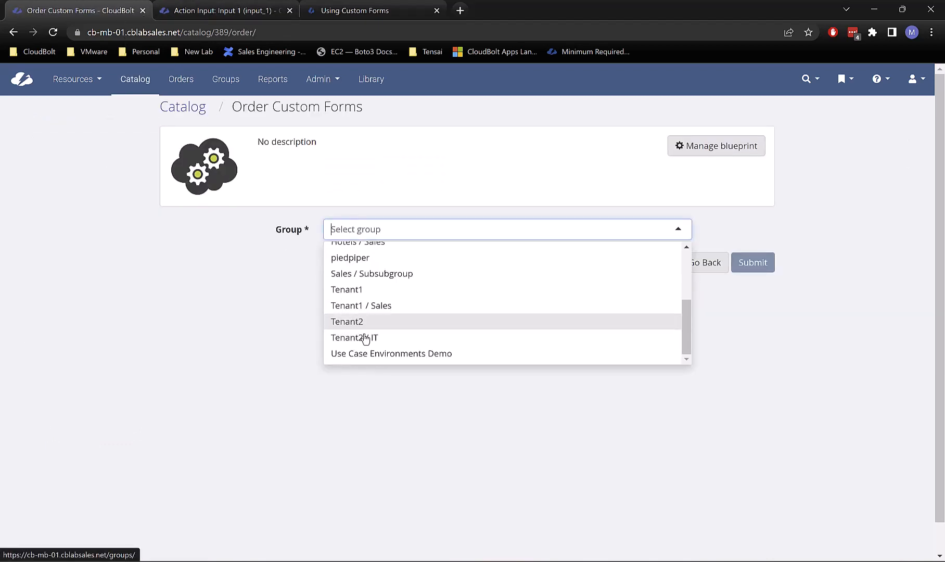
left_click(363, 338)
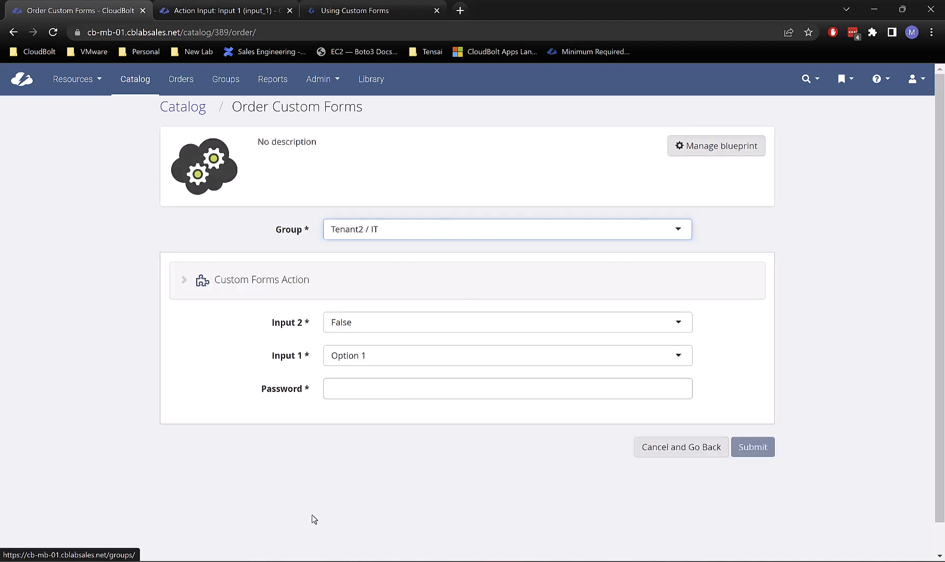
Step: Toggle Input 2 between True and False, checking Input 1's regenerated options, and pick It's True
left_click(363, 355)
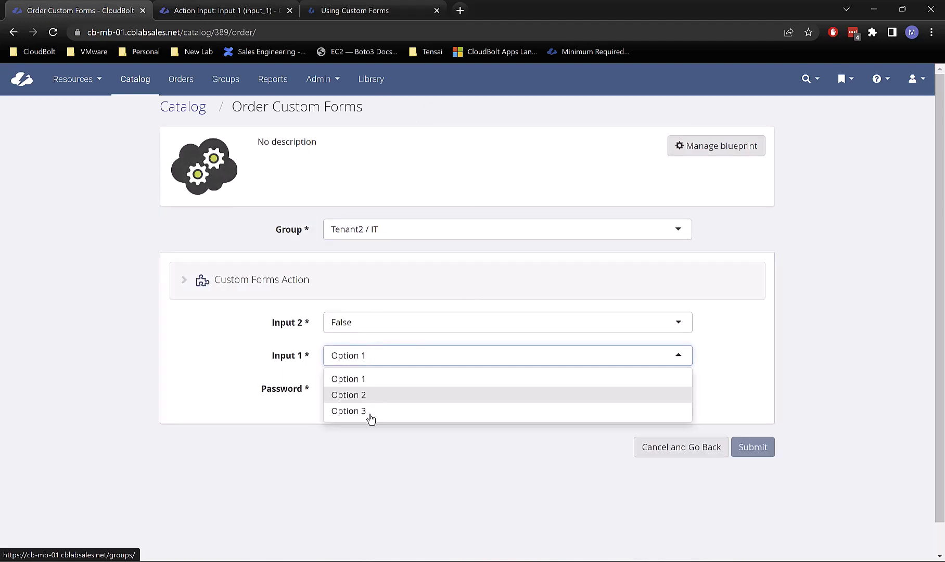
left_click(372, 333)
left_click(370, 362)
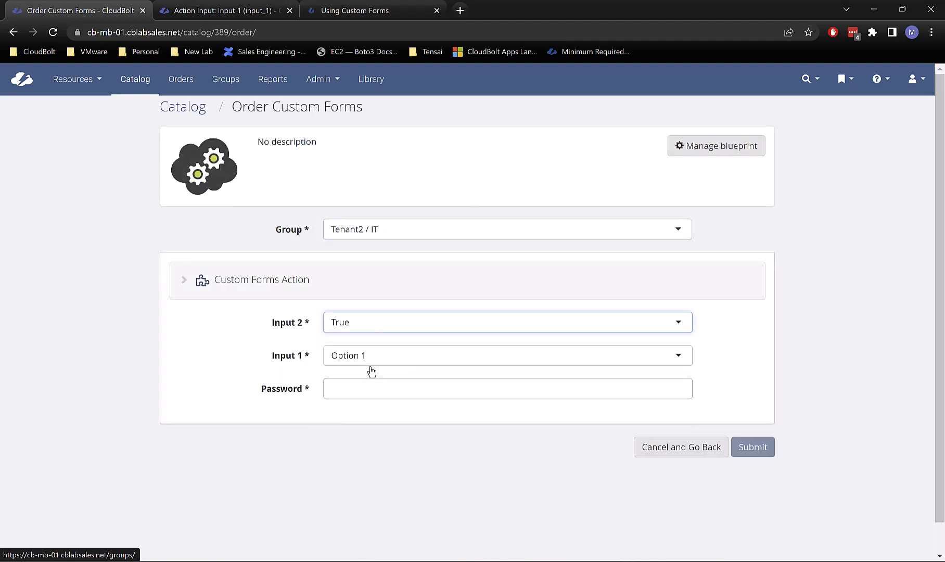
left_click(379, 355)
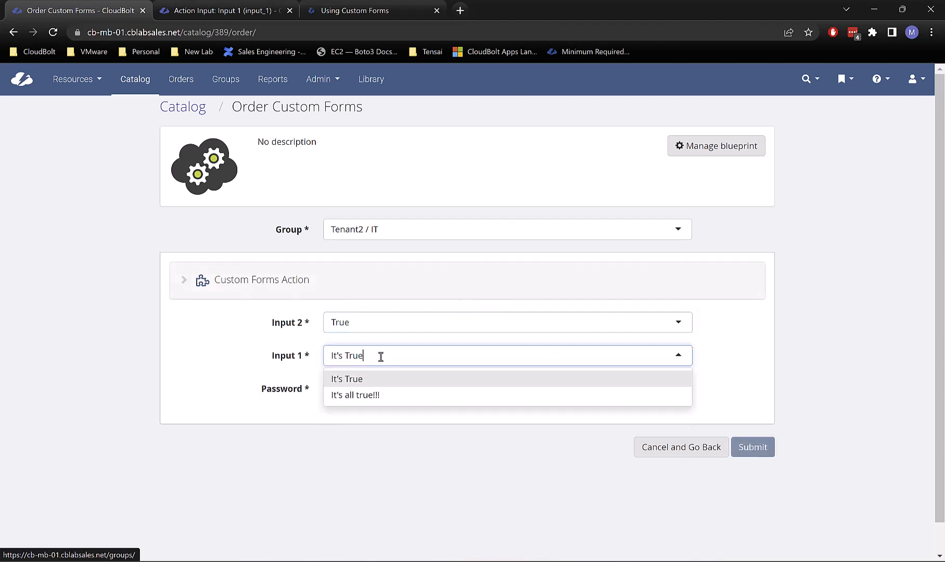
left_click(388, 324)
left_click(380, 347)
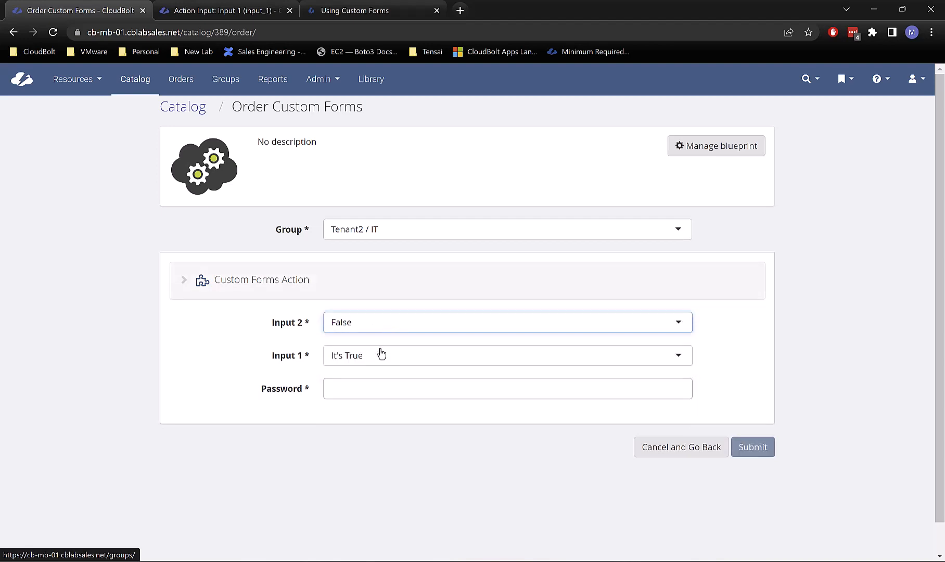
left_click(396, 356)
left_click(403, 381)
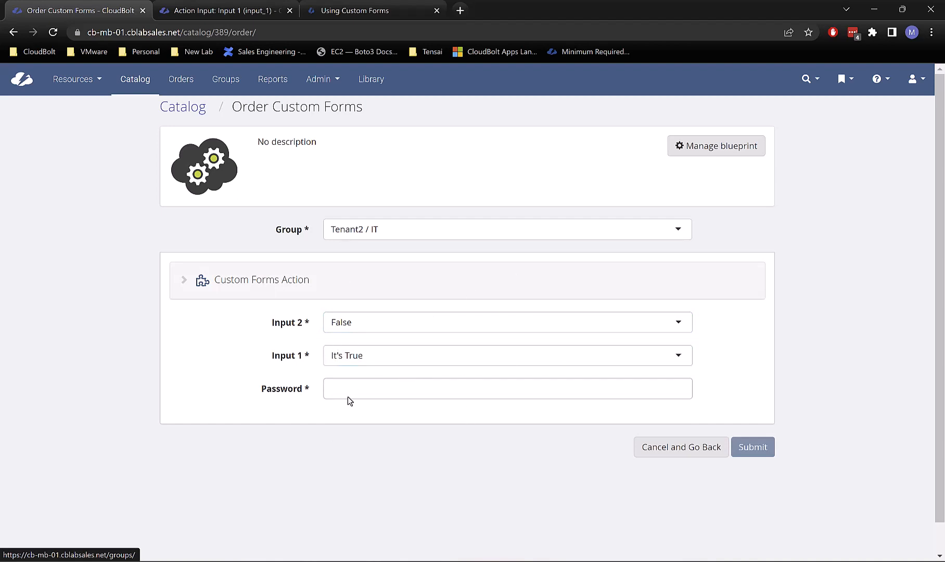
left_click(716, 146)
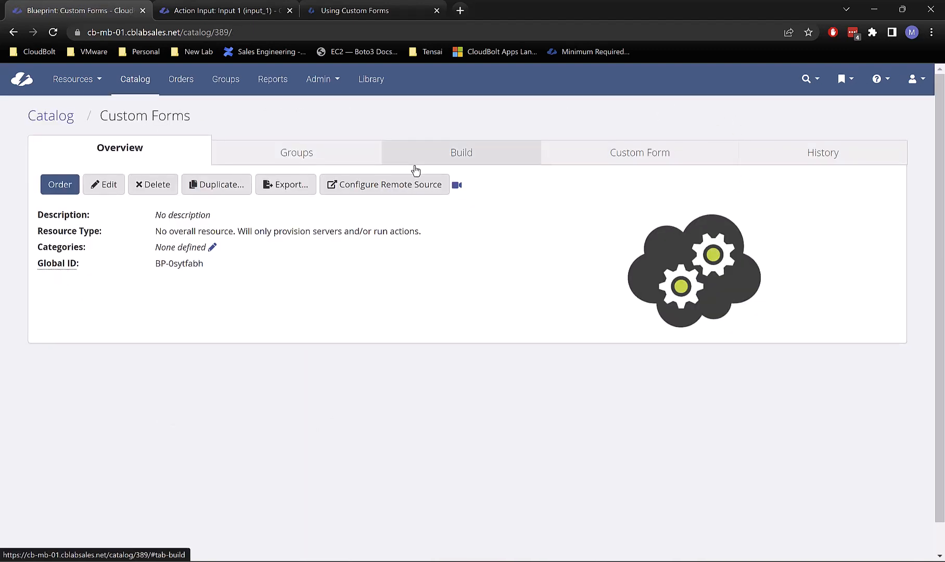
Step: Generate and save the blueprint's default custom form
left_click(661, 156)
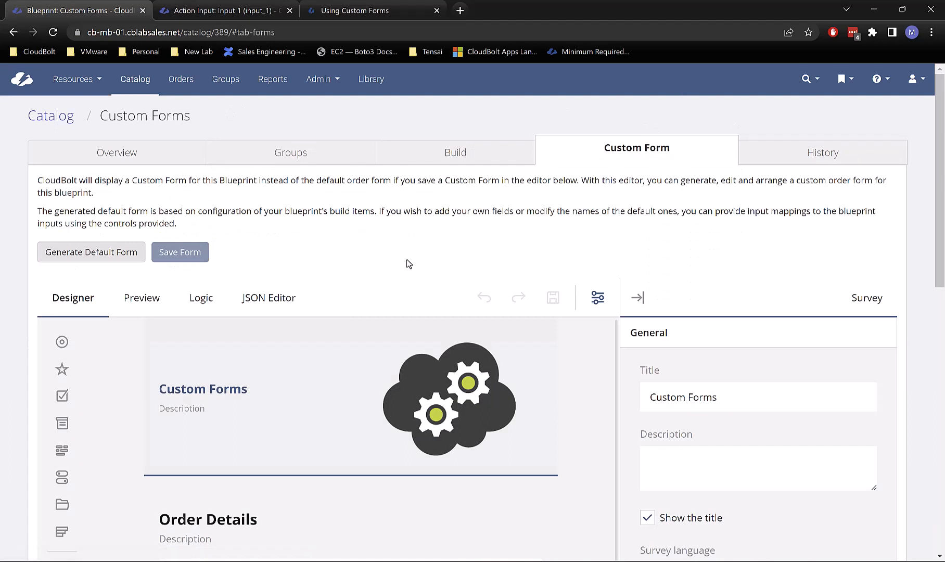
left_click(104, 254)
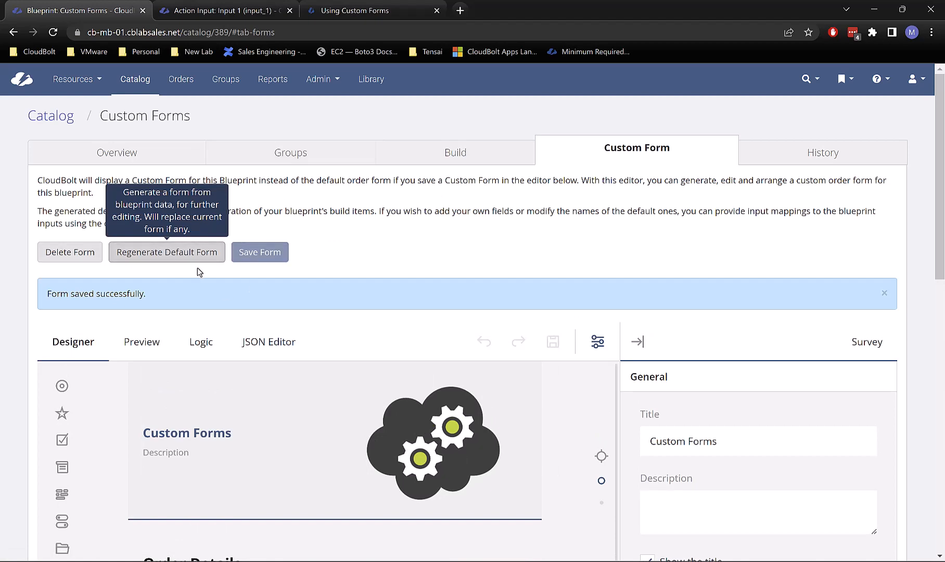
scroll(539, 211, "down", 1)
scroll(415, 280, "down", 19)
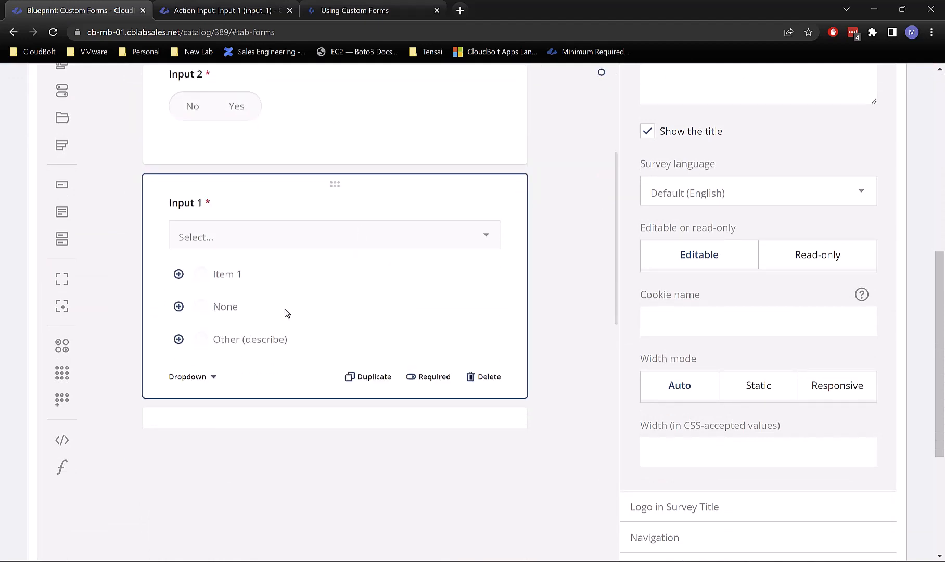
Step: Inspect Input 1's RESTful service URL, noting its group={group}&inputs={} parameters
left_click(328, 242)
scroll(337, 259, "up", 4)
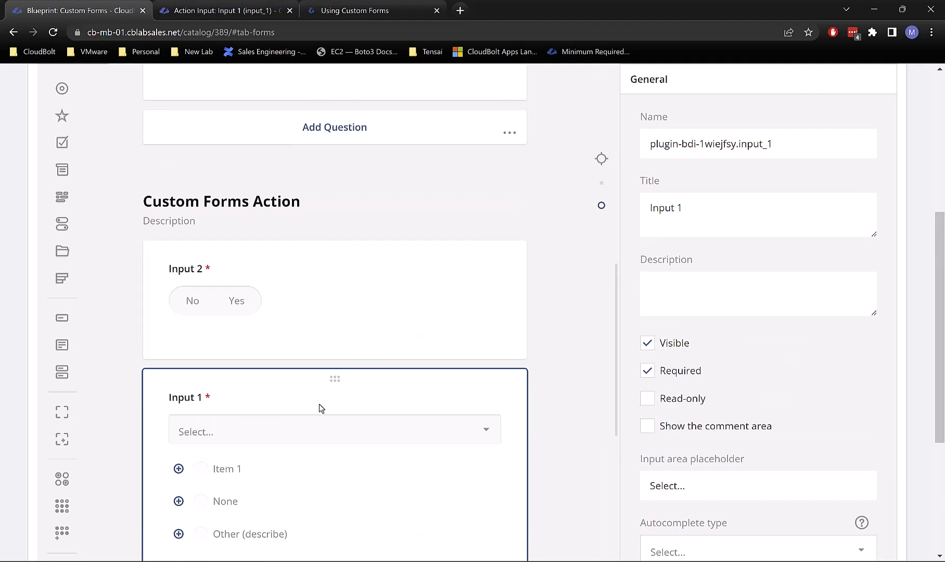
scroll(768, 334, "down", 5)
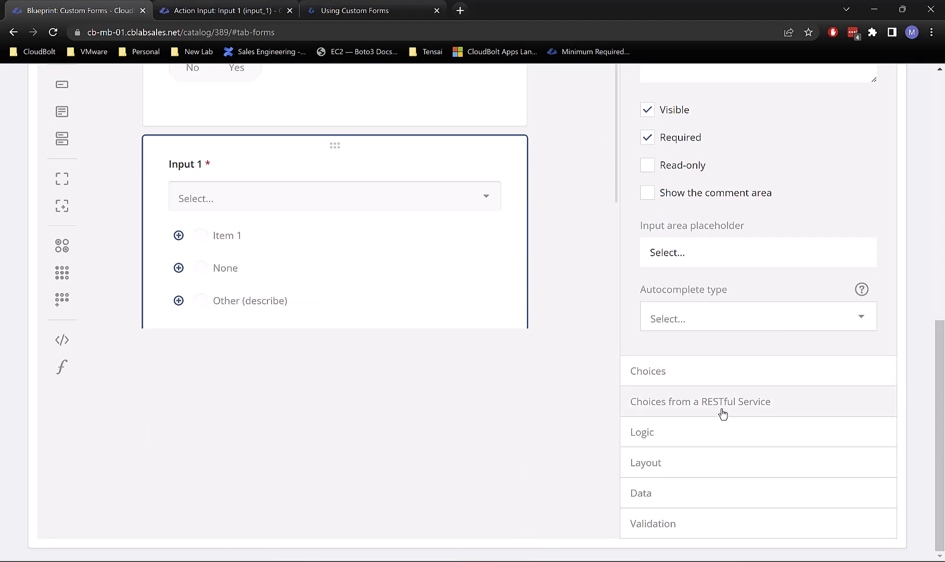
left_click(721, 410)
scroll(848, 387, "down", 1)
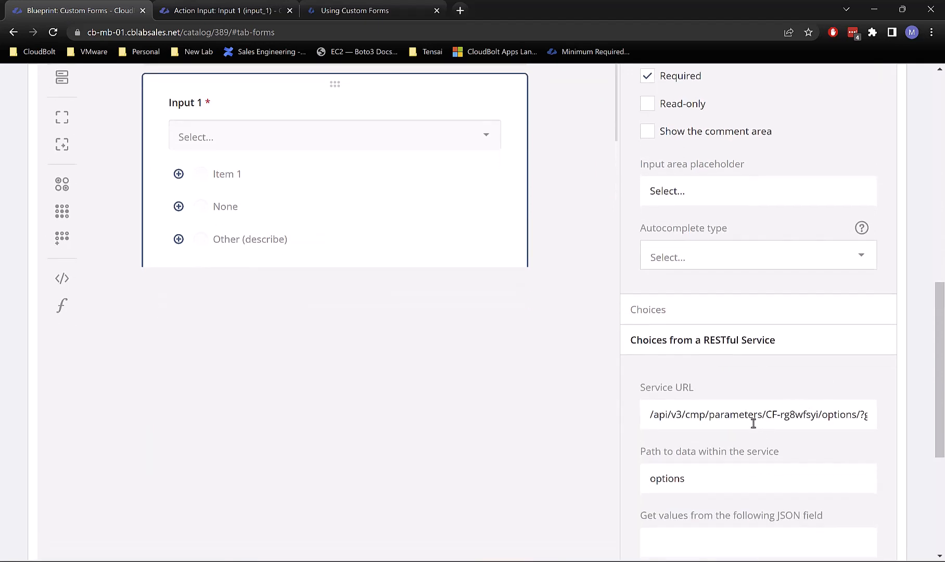
left_click_drag(747, 422, 910, 419)
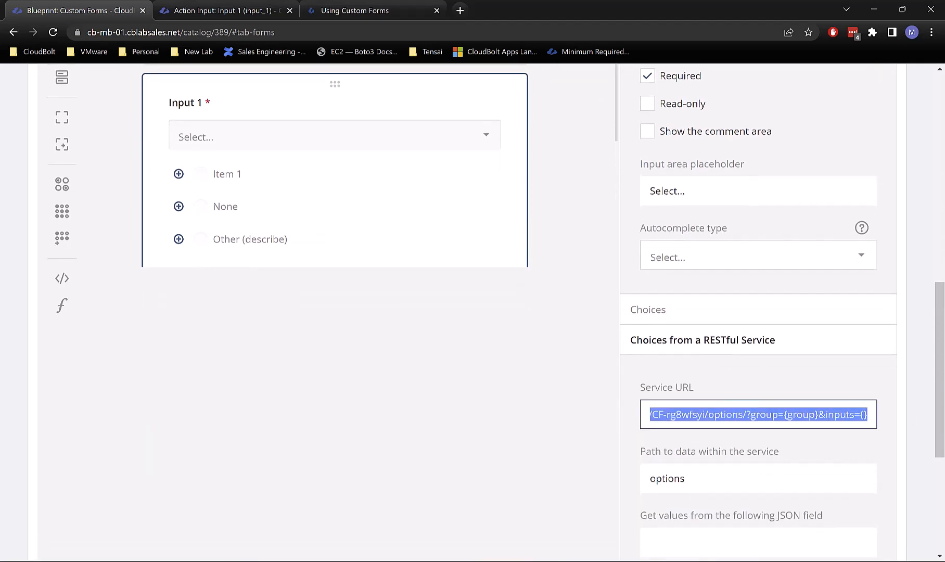
left_click(824, 415)
left_click_drag(791, 415, 887, 417)
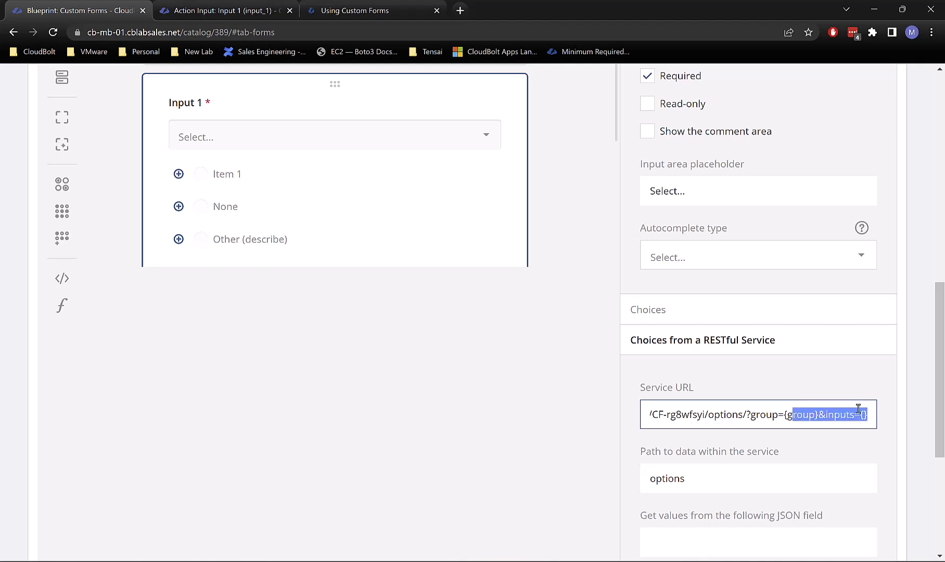
left_click(838, 413)
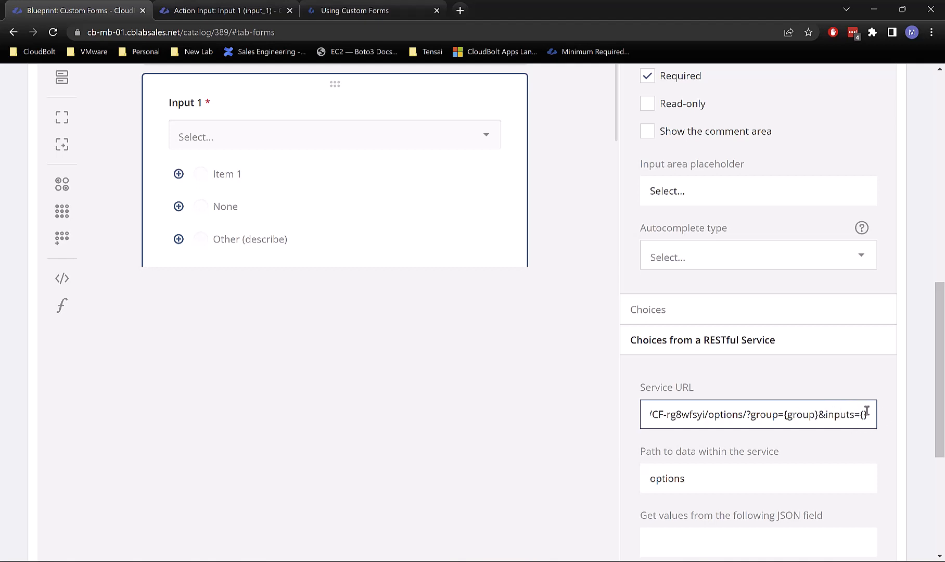
scroll(843, 425, "up", 10)
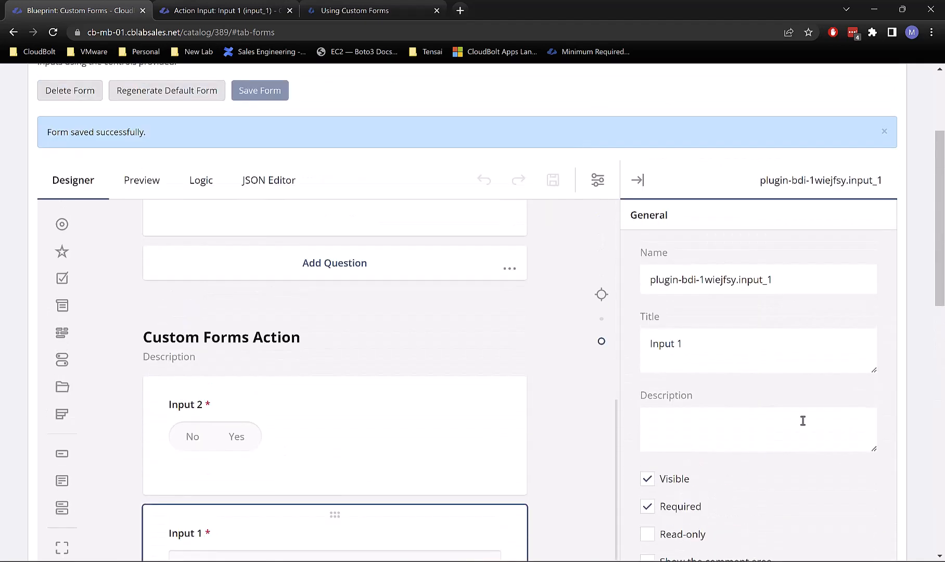
scroll(803, 420, "down", 10)
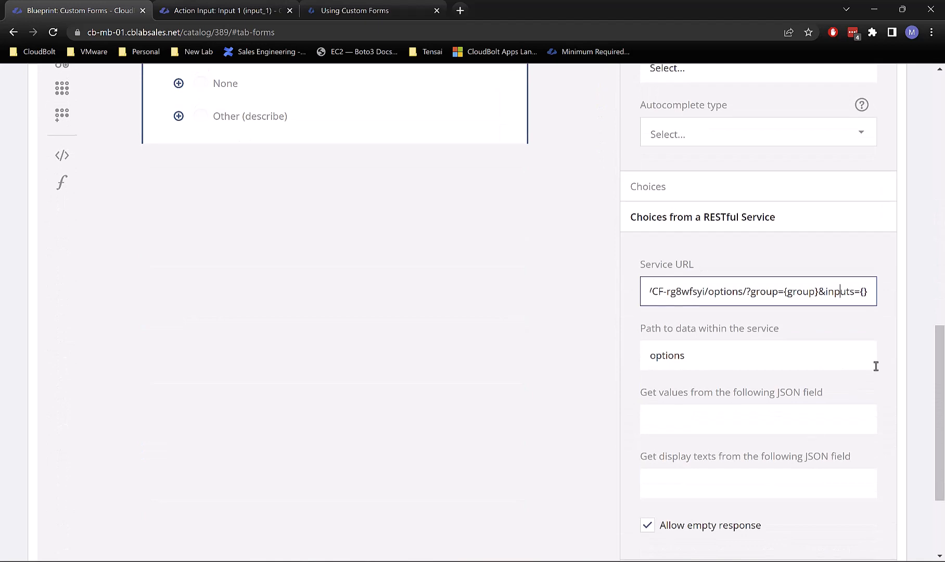
scroll(803, 348, "down", 3)
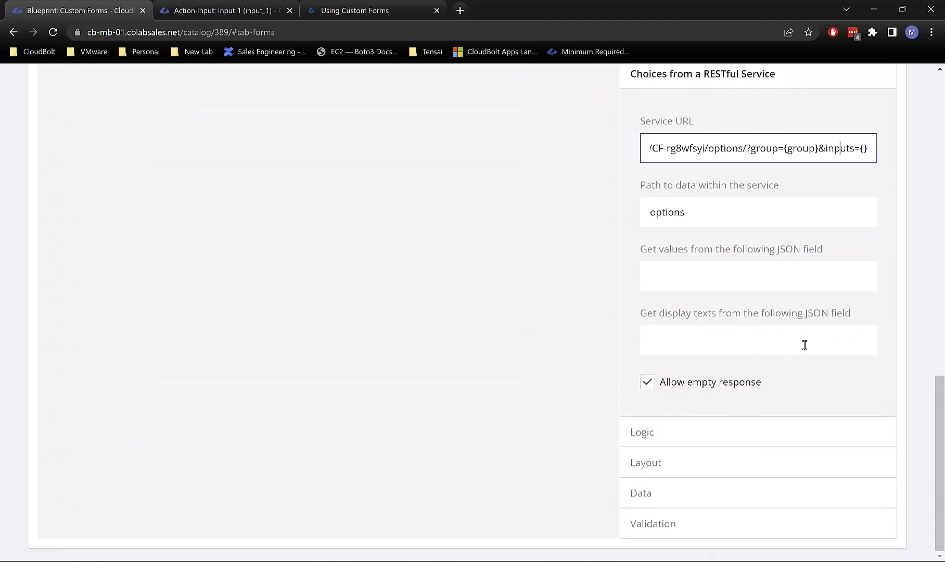
scroll(804, 346, "up", 15)
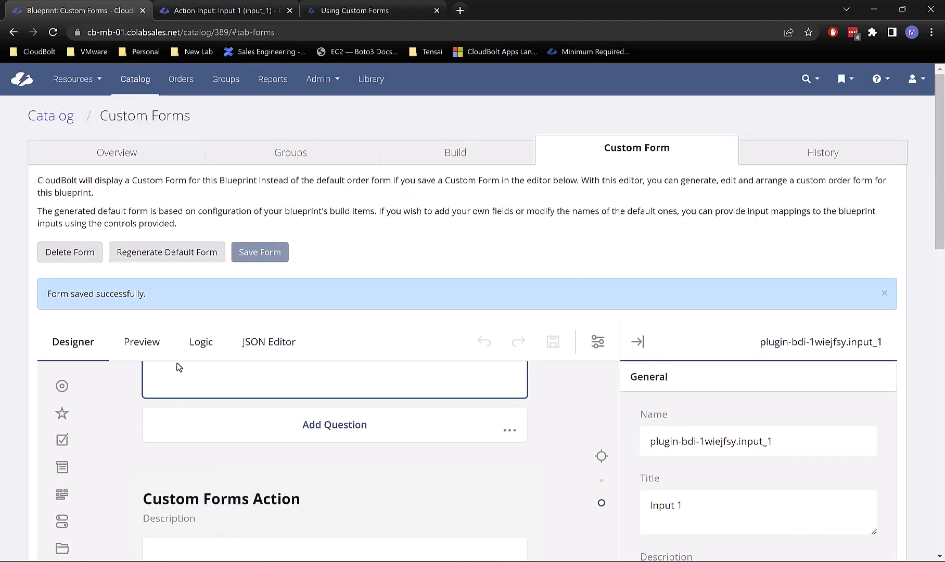
left_click(131, 342)
left_click(321, 343)
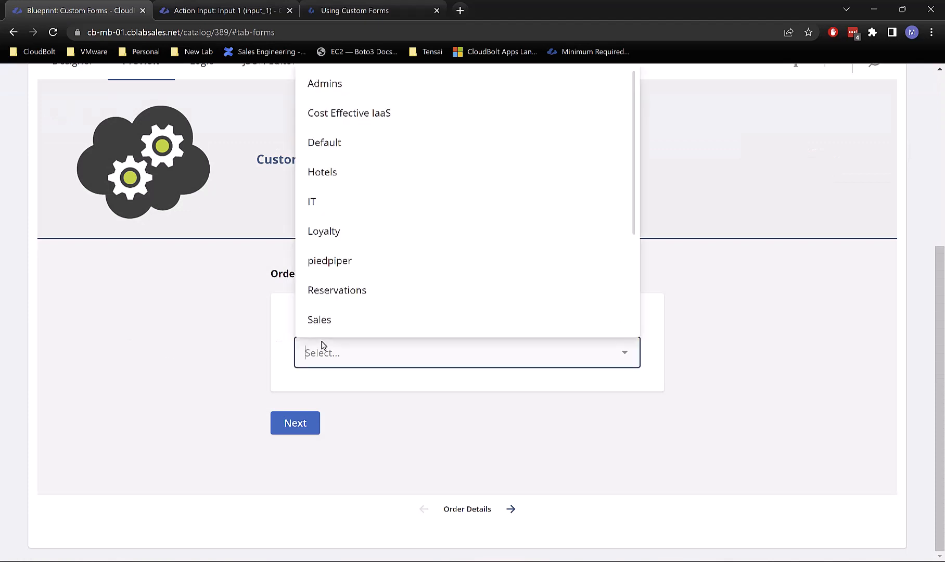
left_click(333, 210)
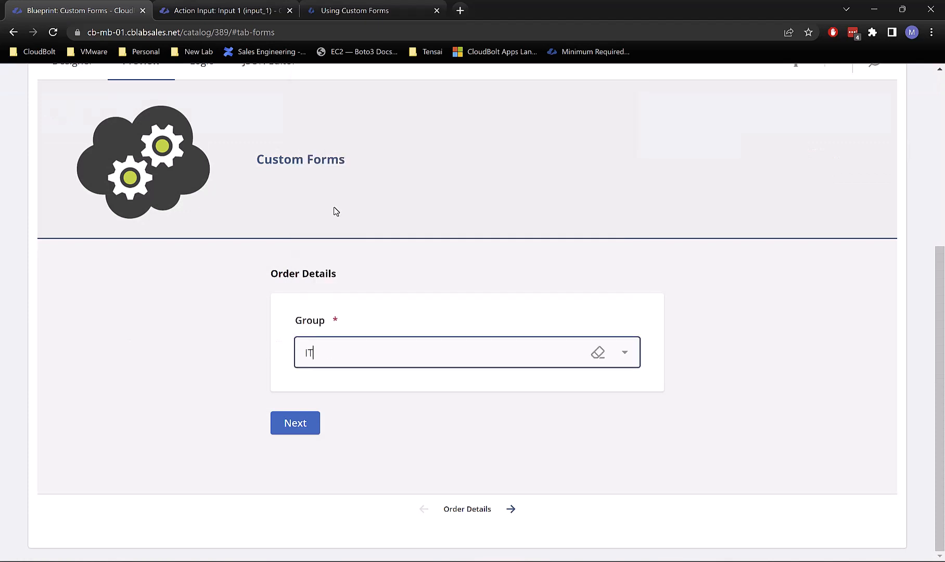
left_click(296, 422)
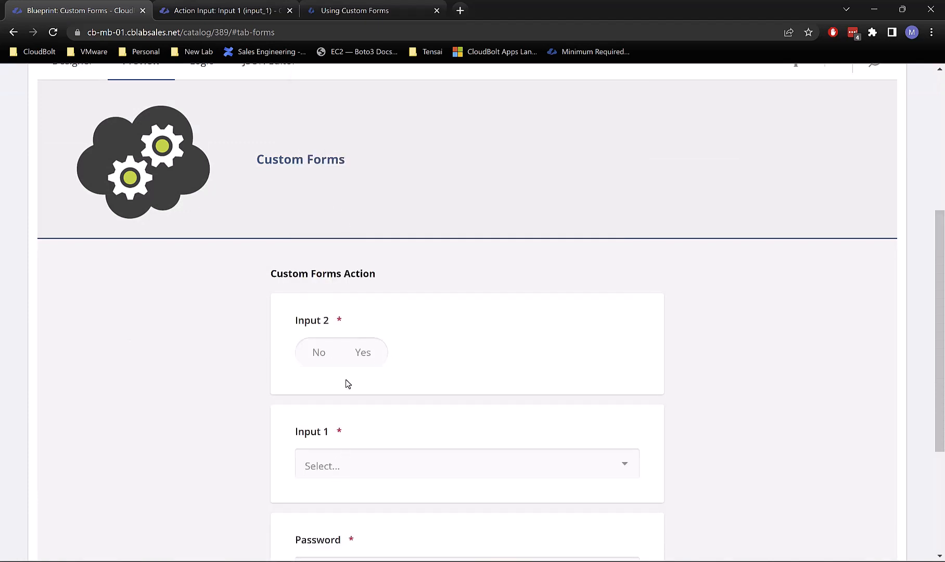
left_click(364, 355)
left_click(369, 452)
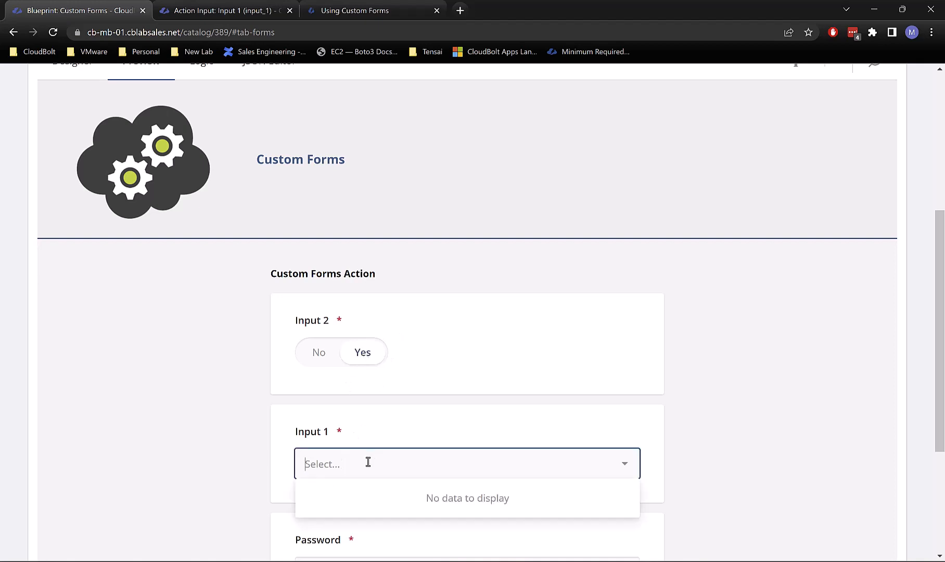
left_click(367, 460)
left_click(325, 362)
left_click(355, 458)
left_click(407, 333)
left_click(360, 364)
left_click(342, 464)
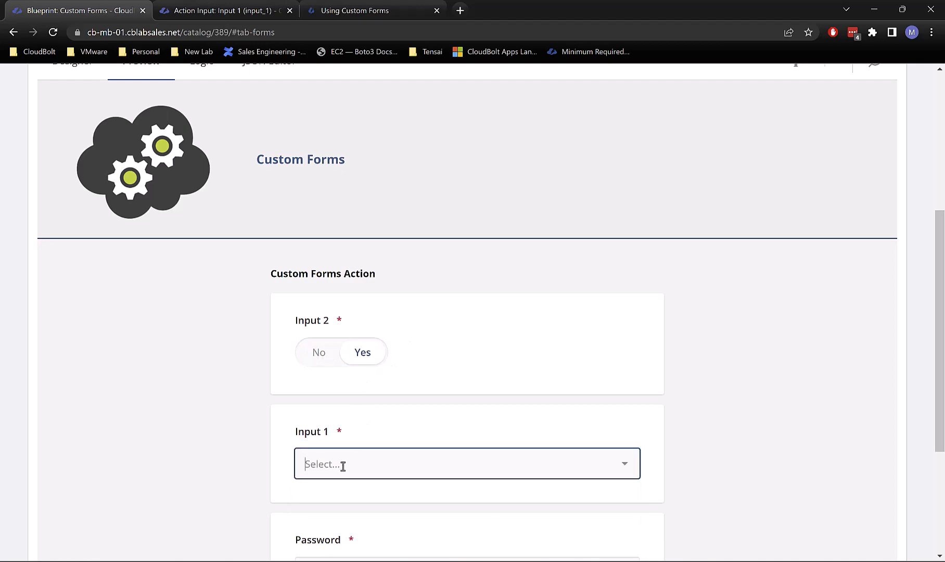
left_click(425, 343)
scroll(425, 341, "up", 4)
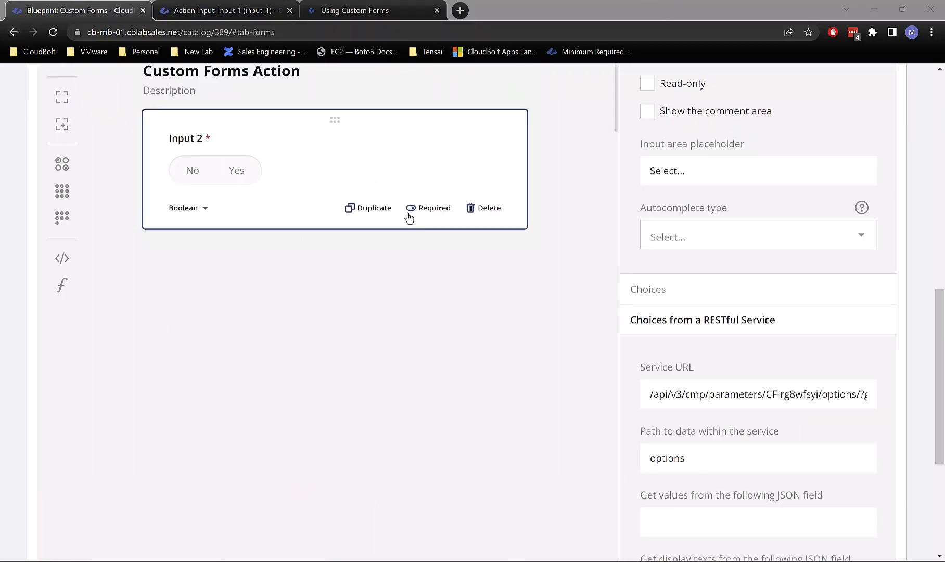
Step: Highlight the service URL's inputs parameter, then view the Using Custom Forms documentation
left_click(686, 397)
left_click_drag(807, 397, 910, 409)
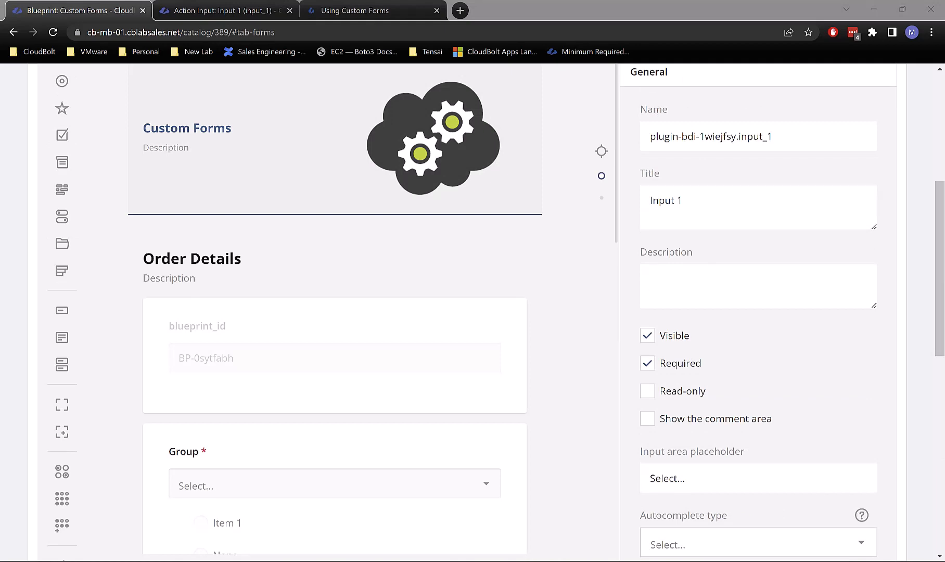
scroll(285, 194, "up", 4)
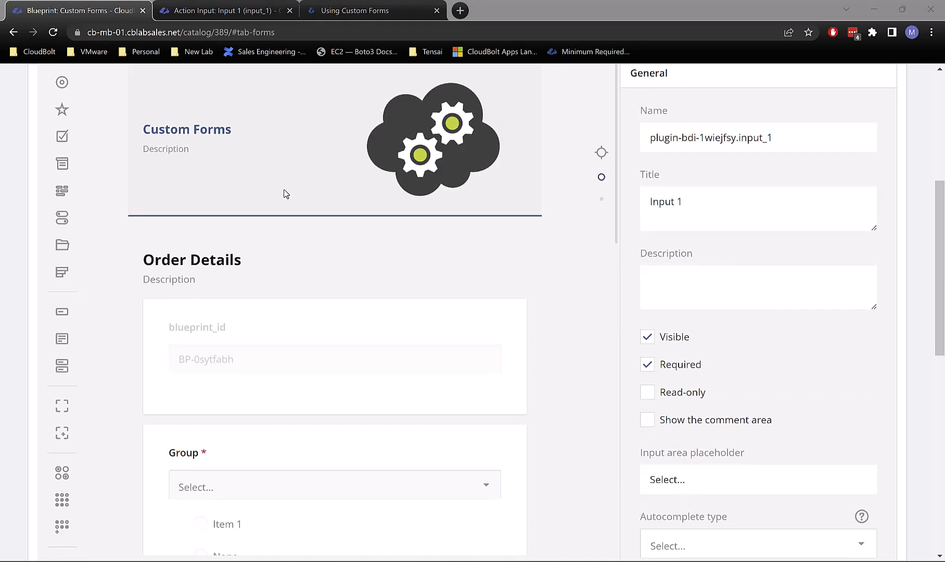
scroll(565, 277, "down", 3)
scroll(451, 385, "down", 10)
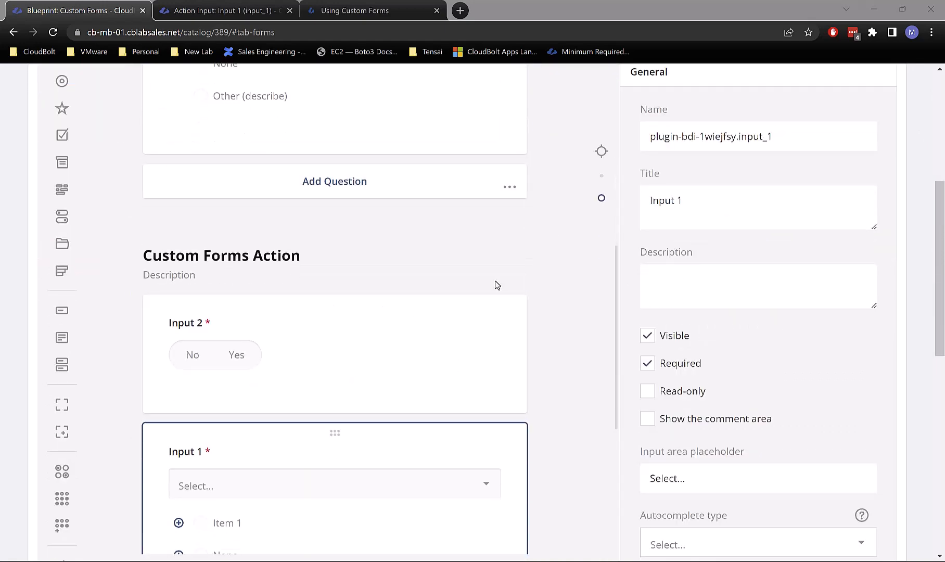
left_click(354, 10)
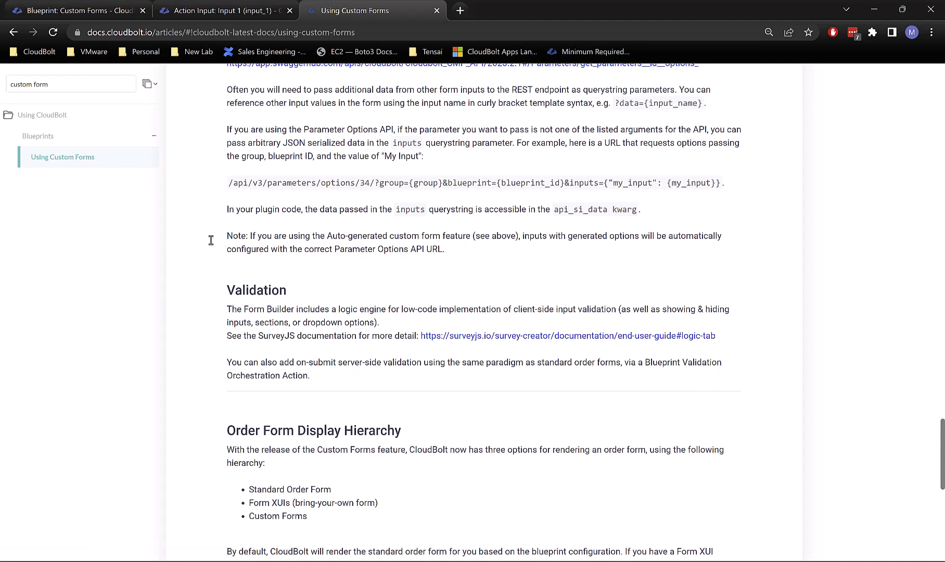
Step: Return to the Blueprint: Custom Forms builder and expand Input 1's Validation section
left_click(61, 11)
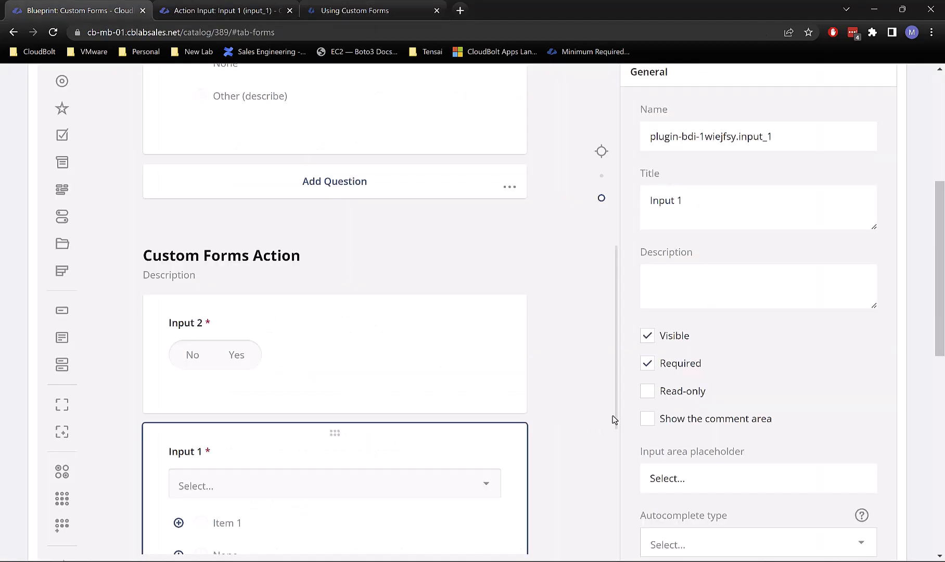
scroll(753, 376, "down", 3)
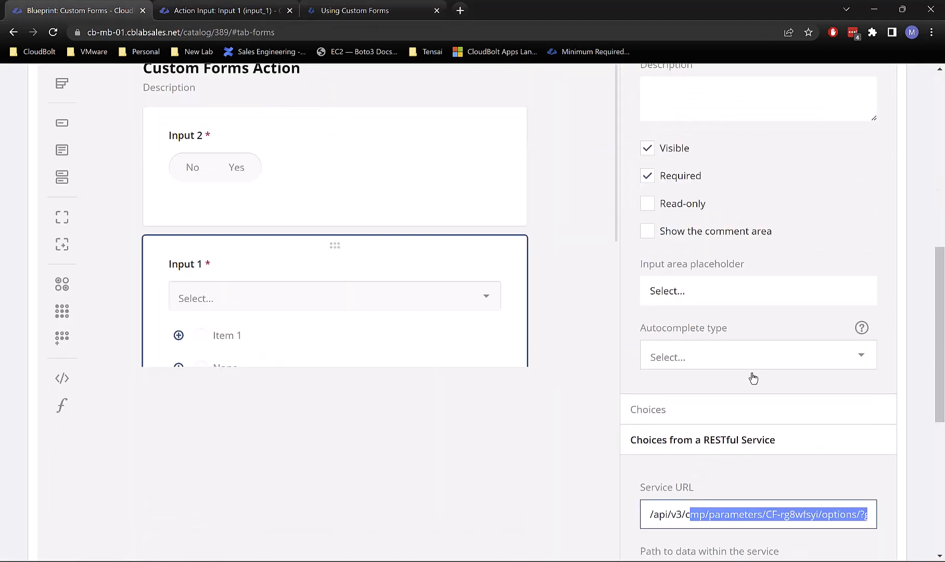
scroll(753, 377, "down", 6)
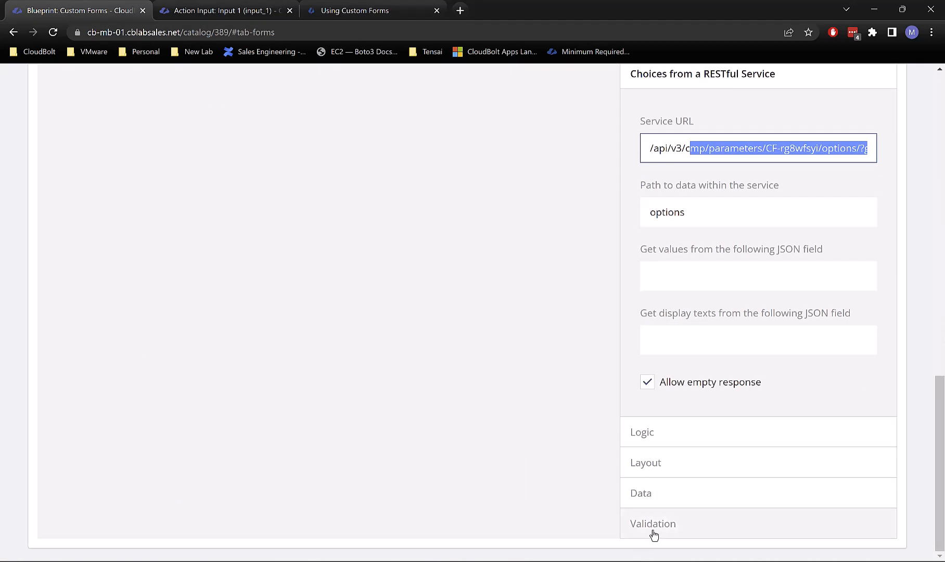
left_click(653, 524)
scroll(707, 364, "down", 4)
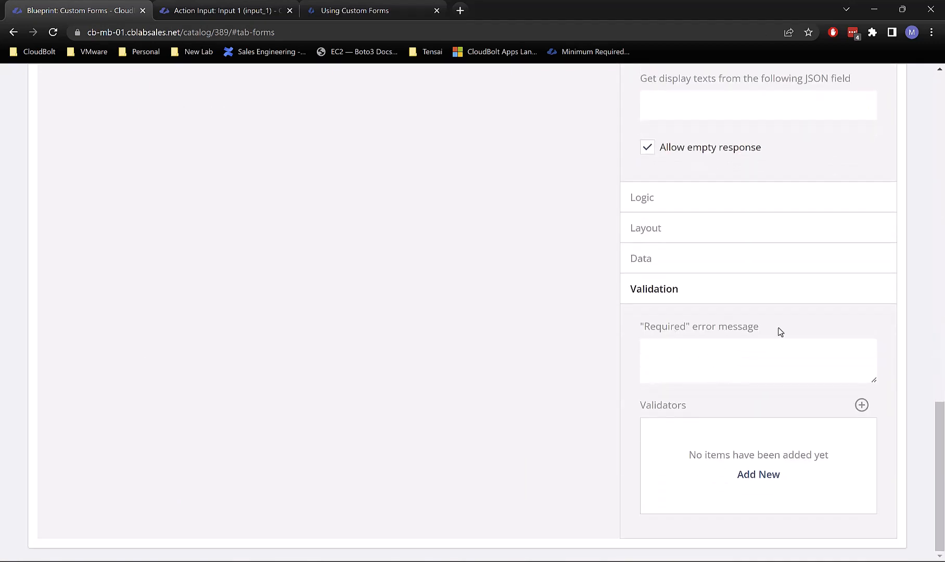
Step: Set Input 1's required error to 'Please input a value' and add an Expression validator
left_click(737, 369)
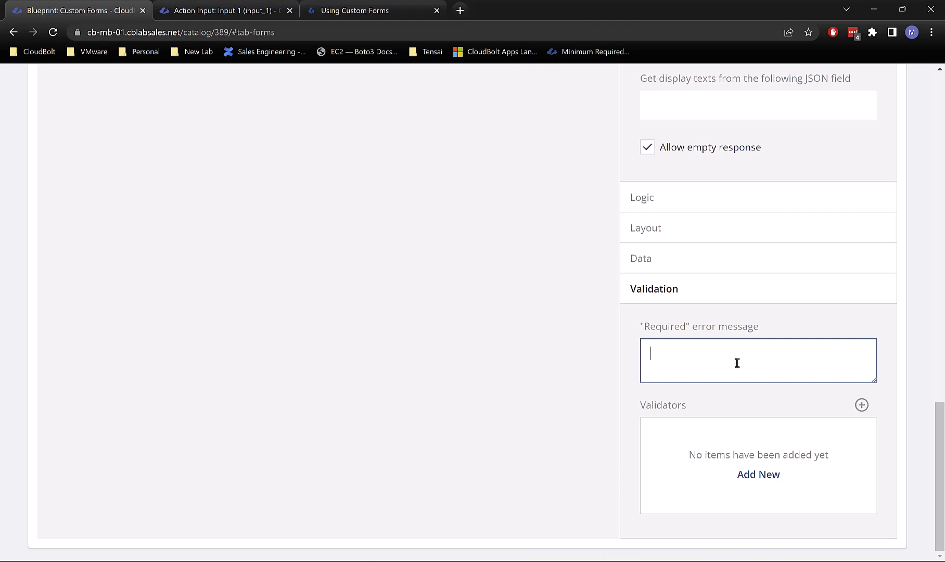
type("Ple")
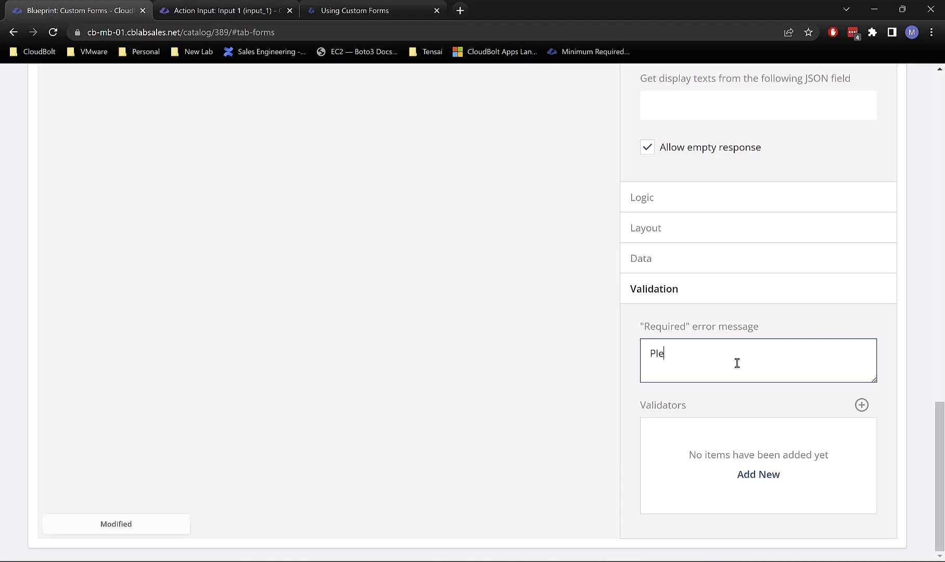
type("ase input a value")
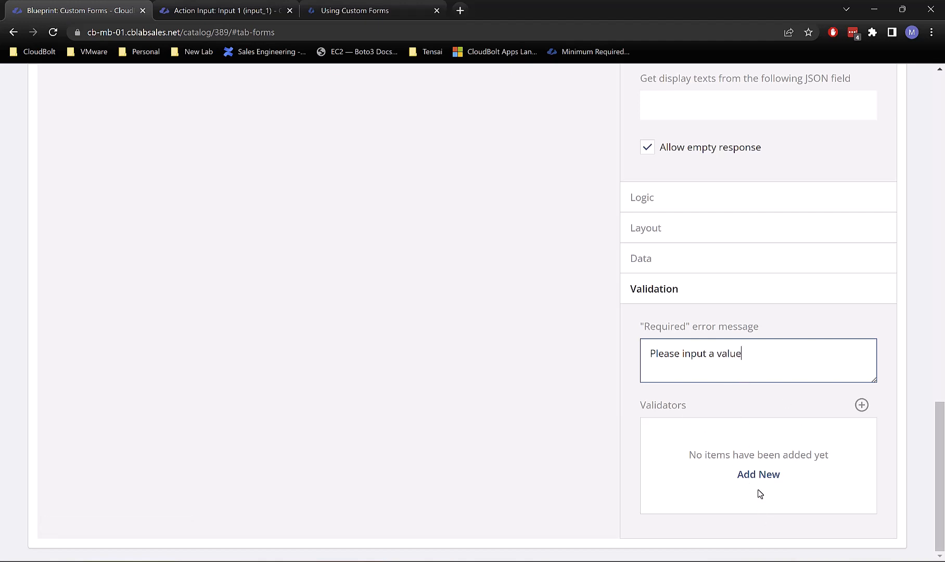
left_click(859, 404)
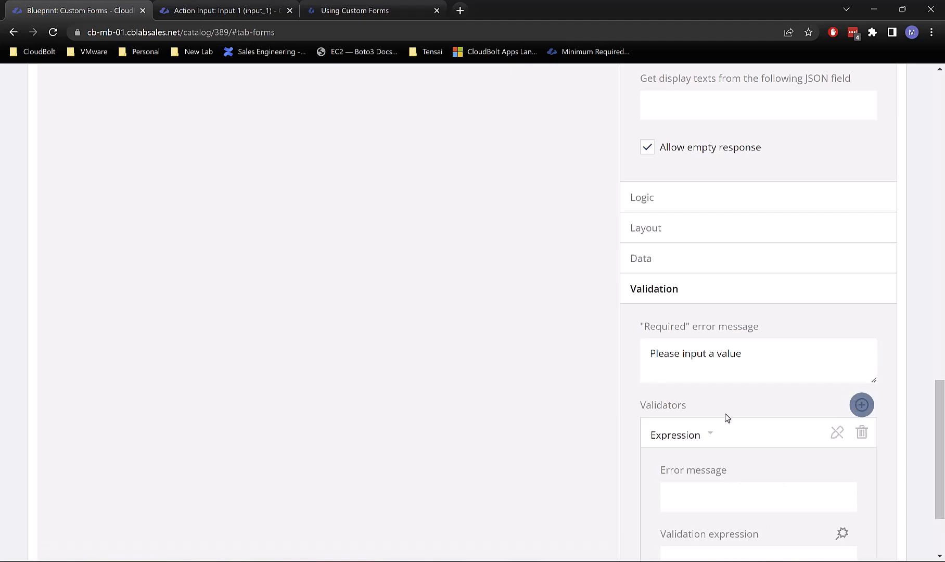
scroll(729, 451, "down", 3)
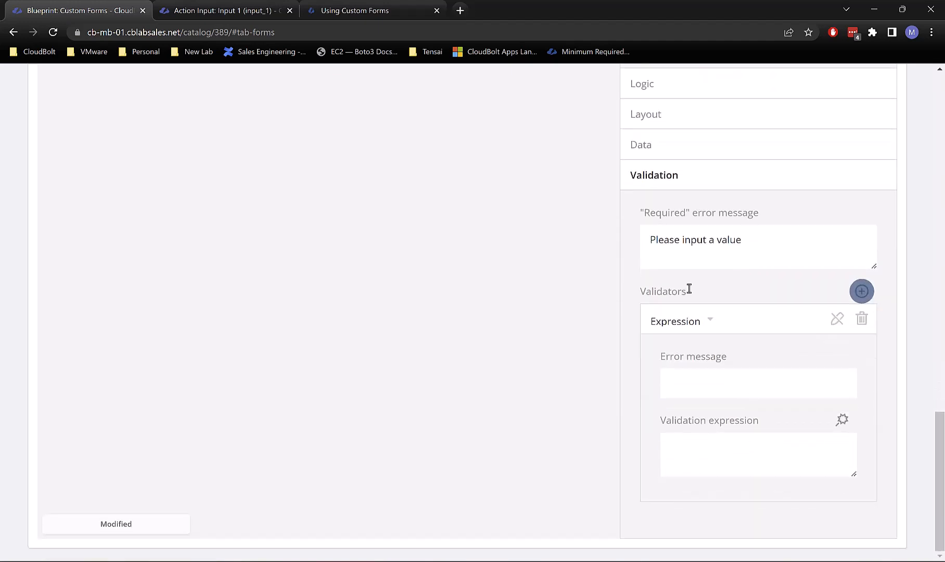
left_click(712, 319)
left_click(781, 348)
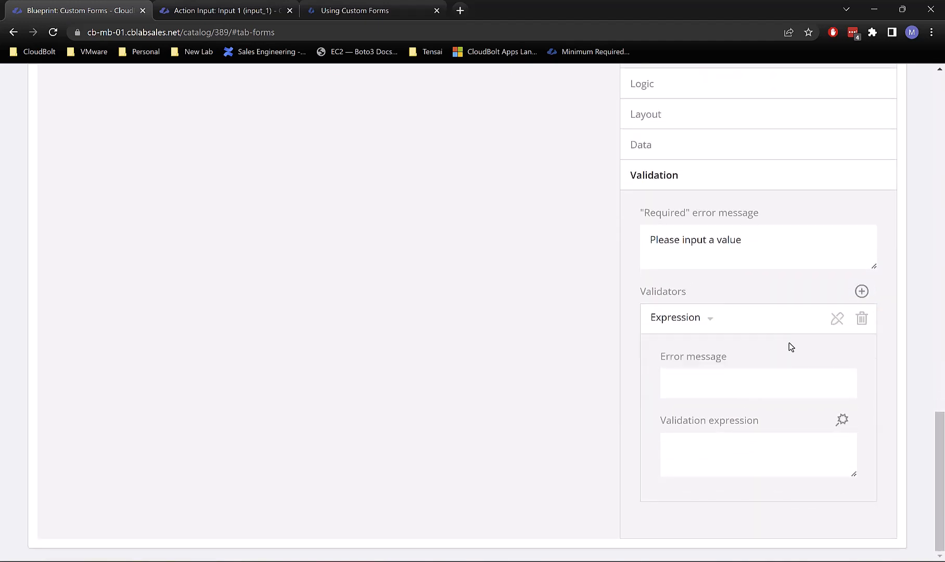
left_click(711, 379)
left_click(724, 448)
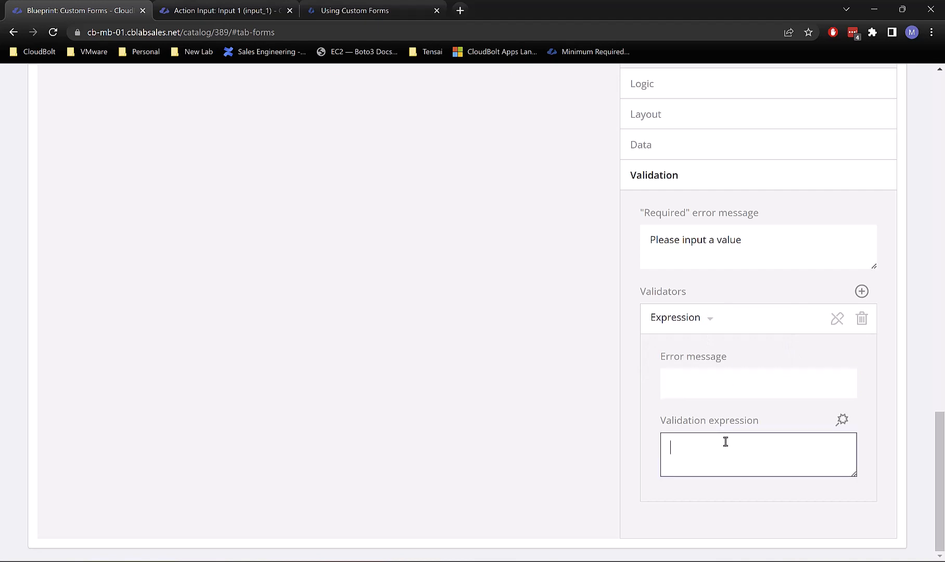
left_click(841, 420)
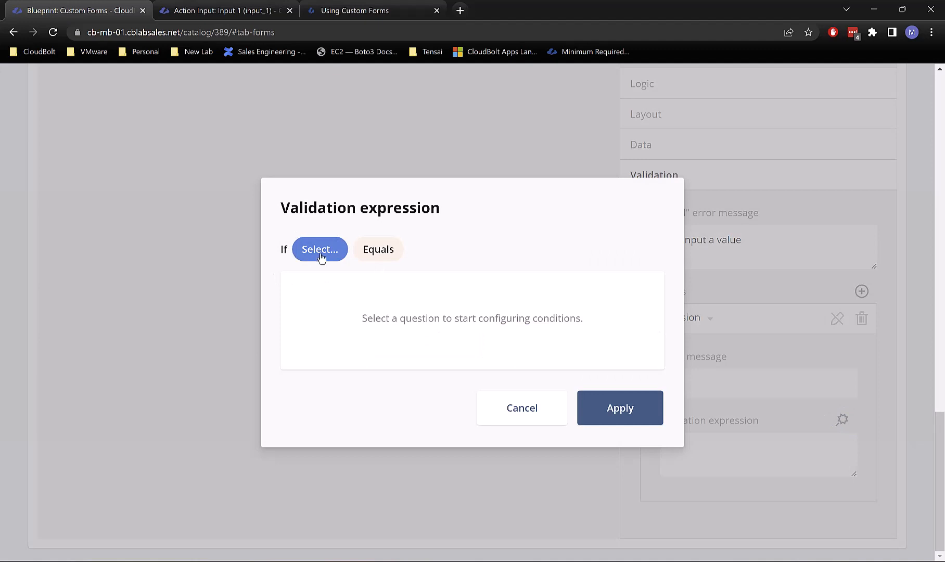
left_click(321, 250)
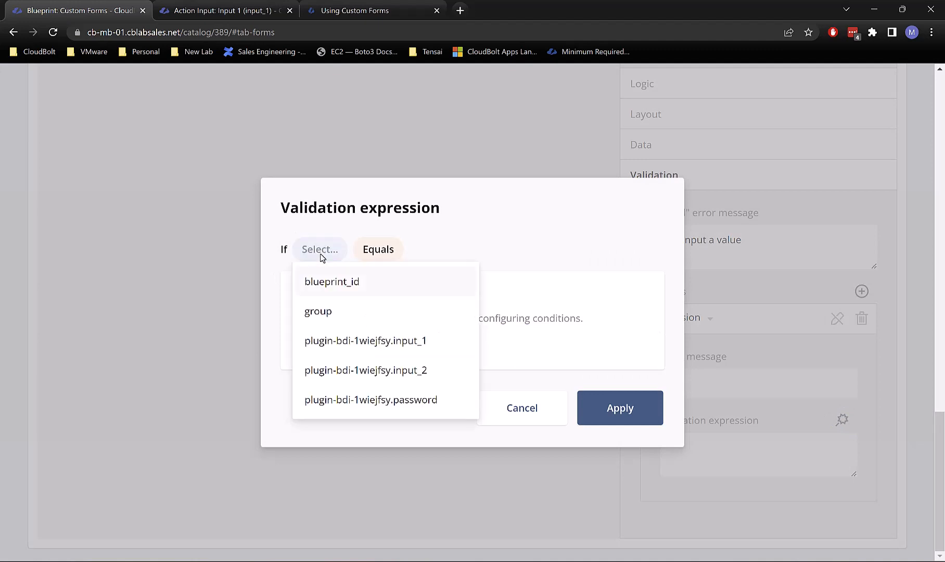
left_click(363, 356)
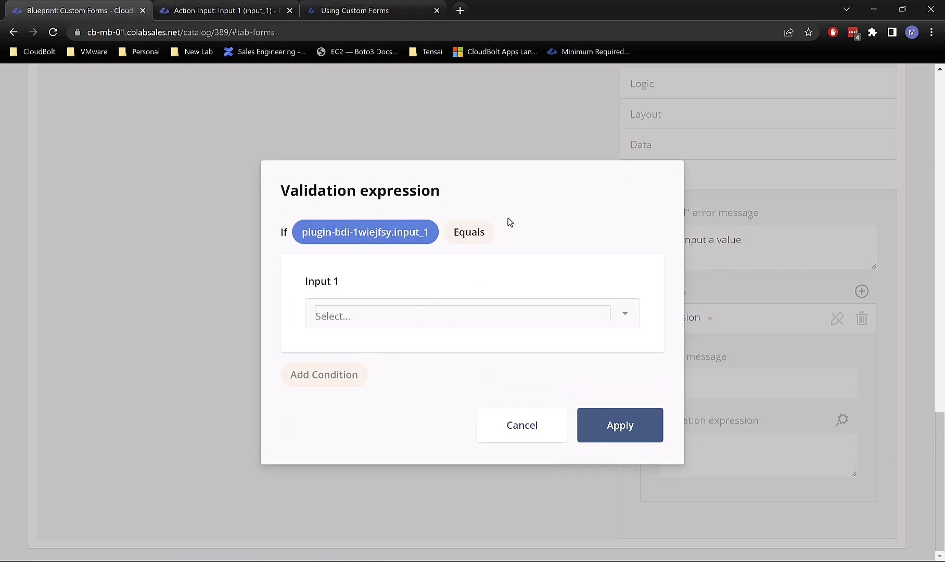
left_click(460, 237)
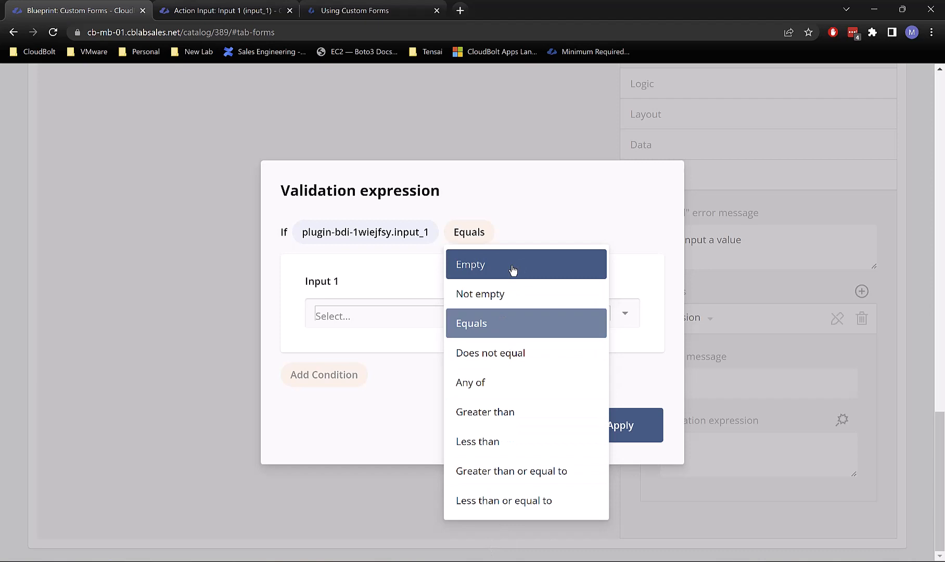
left_click(545, 223)
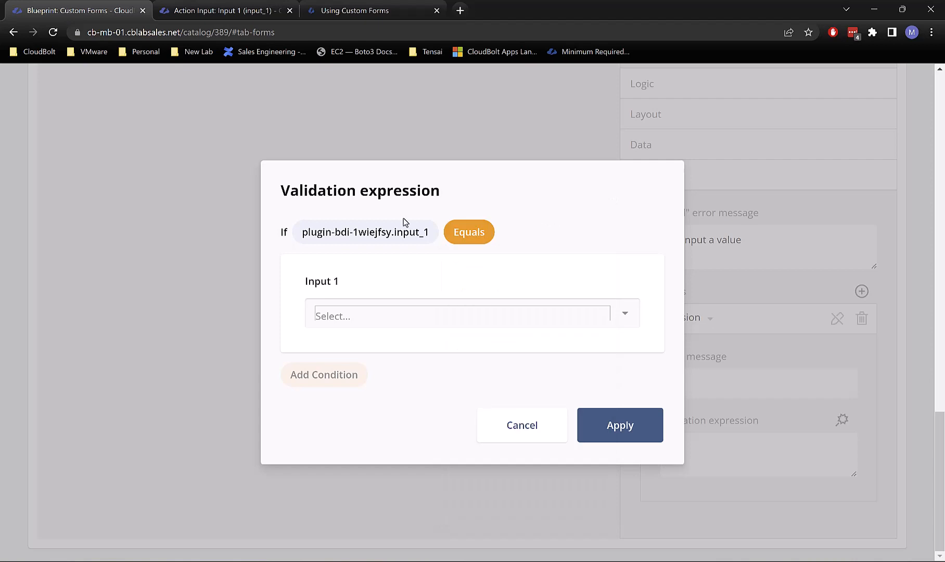
left_click(481, 310)
left_click(522, 272)
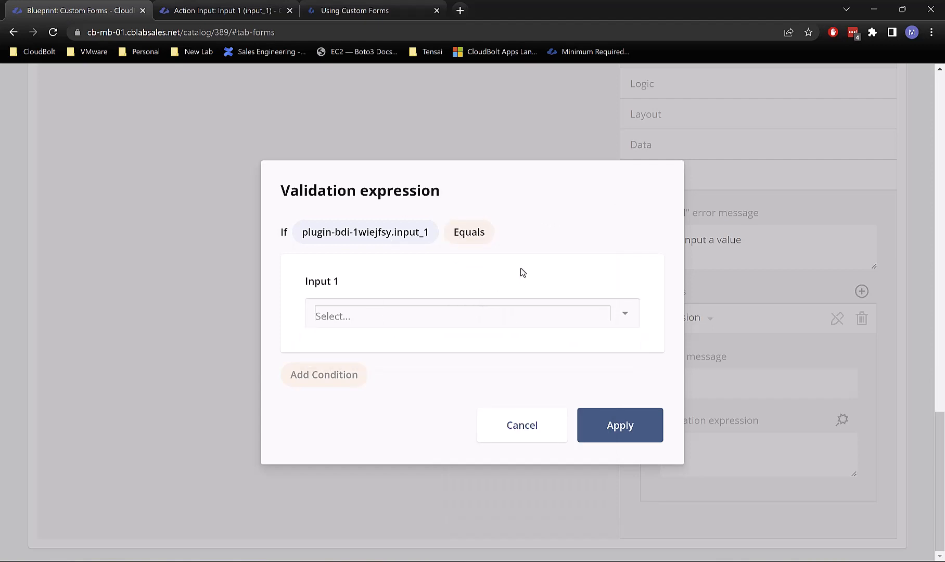
left_click(469, 232)
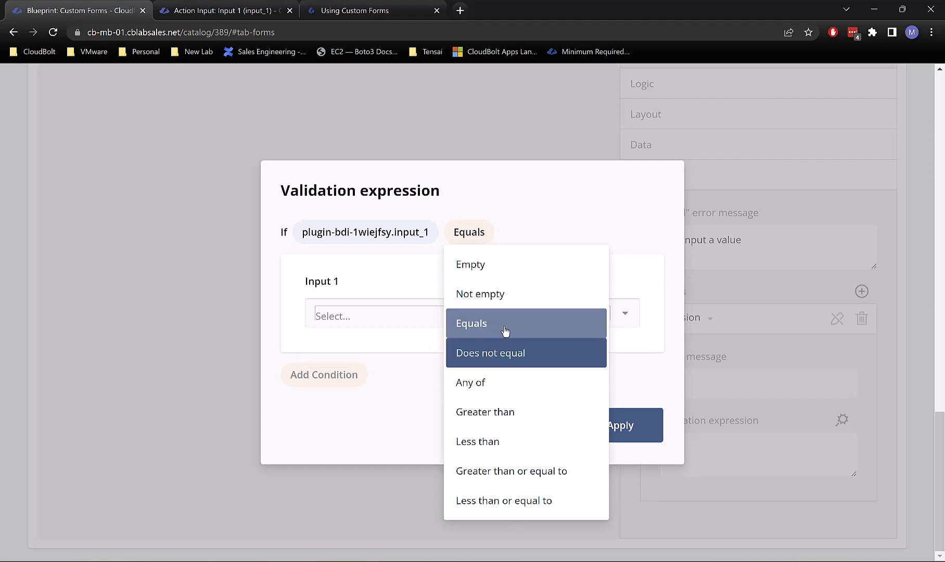
left_click(502, 359)
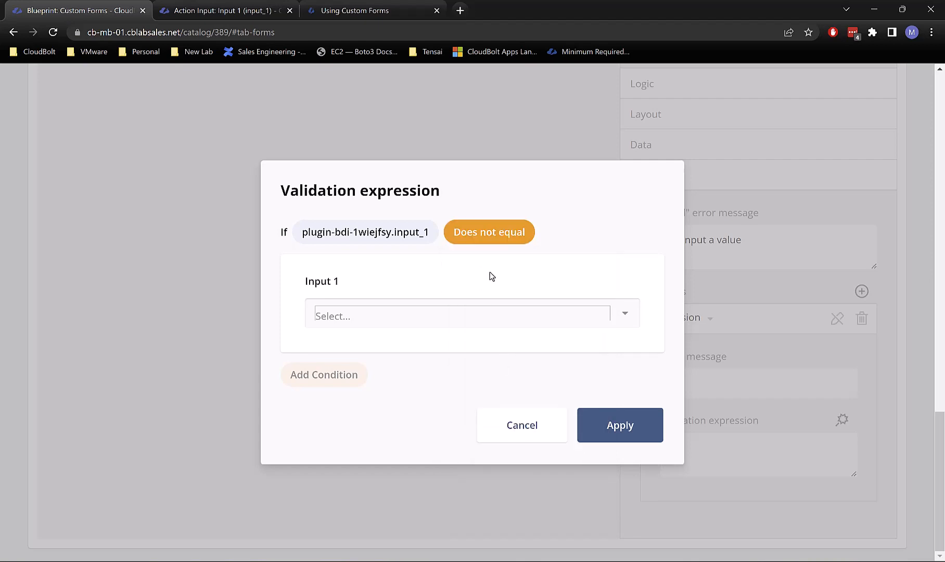
left_click(624, 318)
left_click(565, 321)
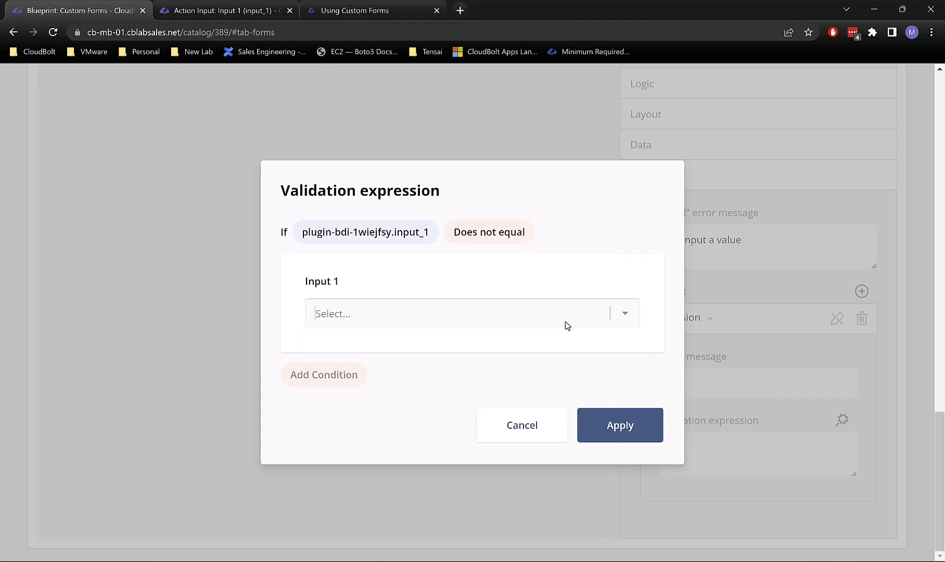
left_click(565, 321)
left_click(480, 312)
left_click(481, 312)
left_click(480, 312)
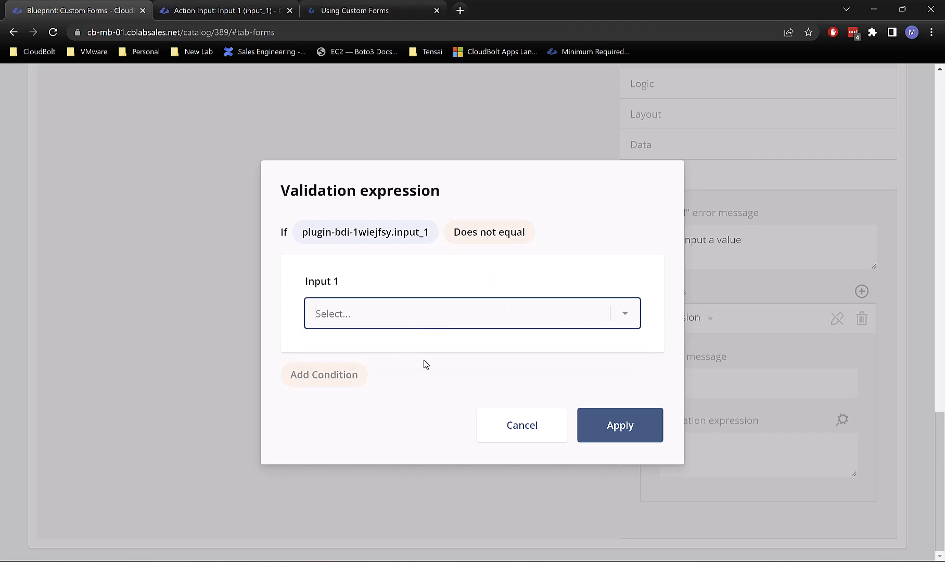
left_click(528, 432)
Step: Change Input 1's question type from Dropdown to Single Input
scroll(466, 419, "up", 10)
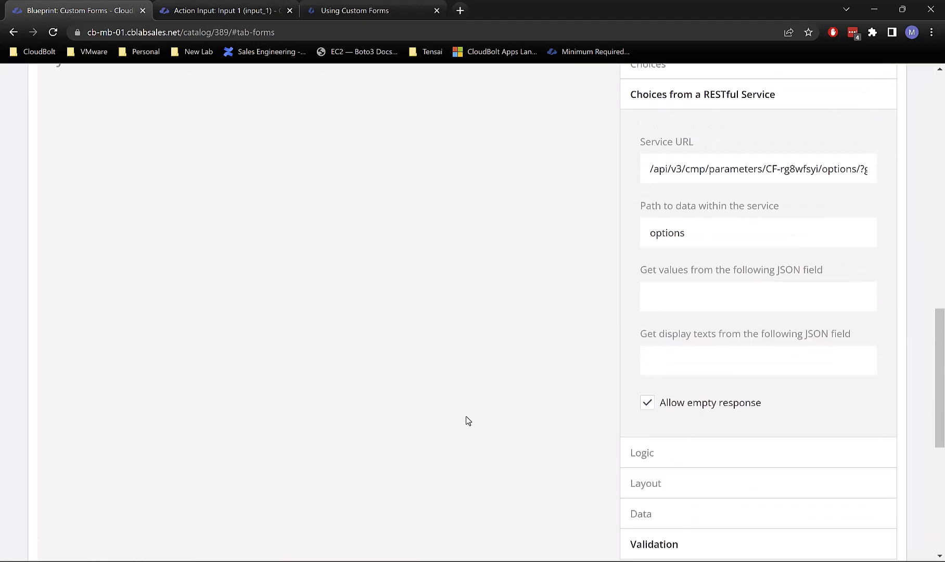
scroll(466, 421, "up", 1)
scroll(364, 405, "down", 2)
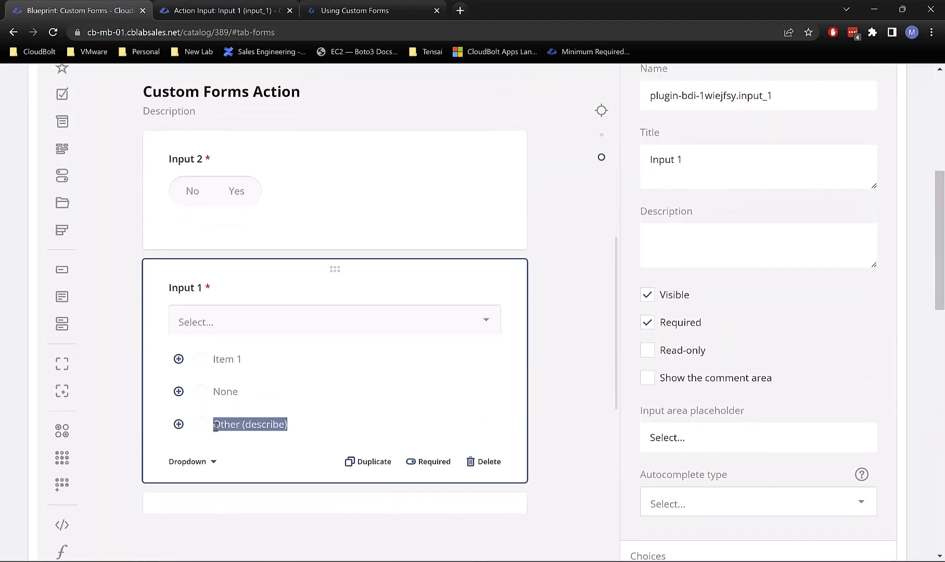
left_click(203, 467)
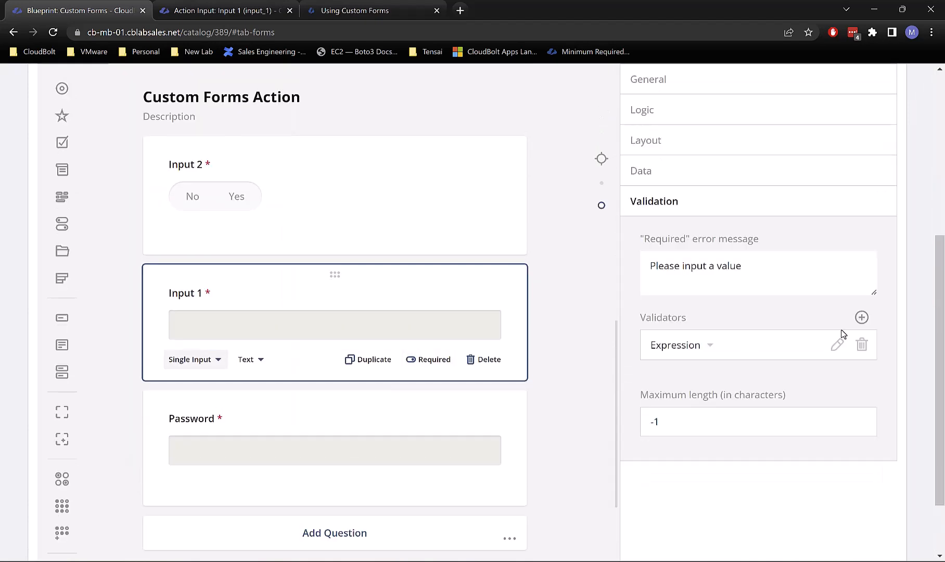
Step: Set Input 1's input type to Email, leaving its validator as Expression
scroll(842, 334, "down", 2)
scroll(755, 414, "up", 2)
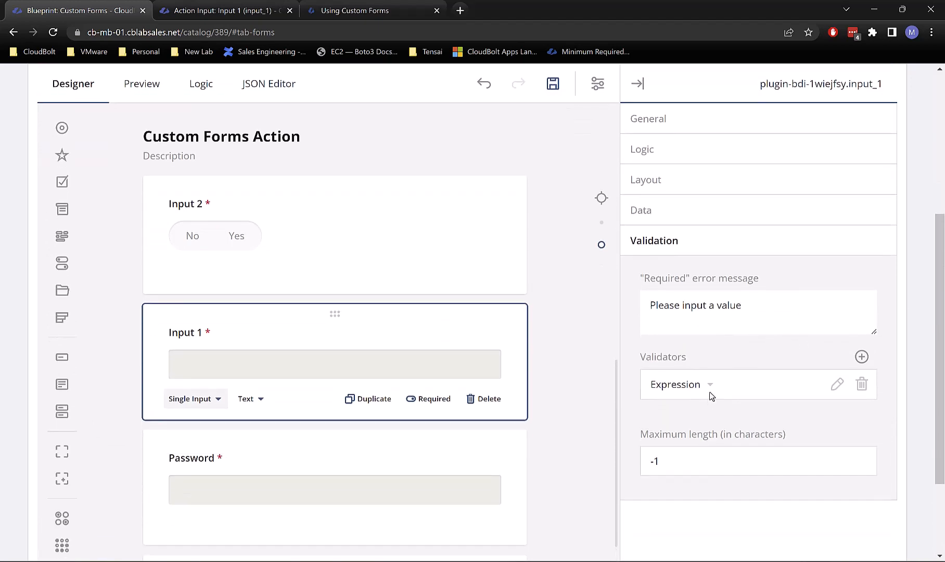
left_click(712, 389)
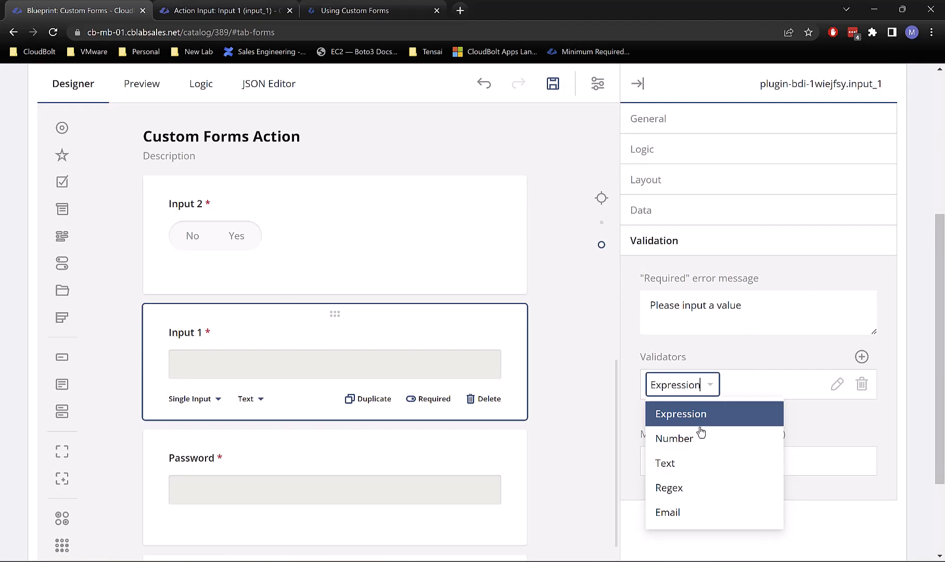
left_click(725, 346)
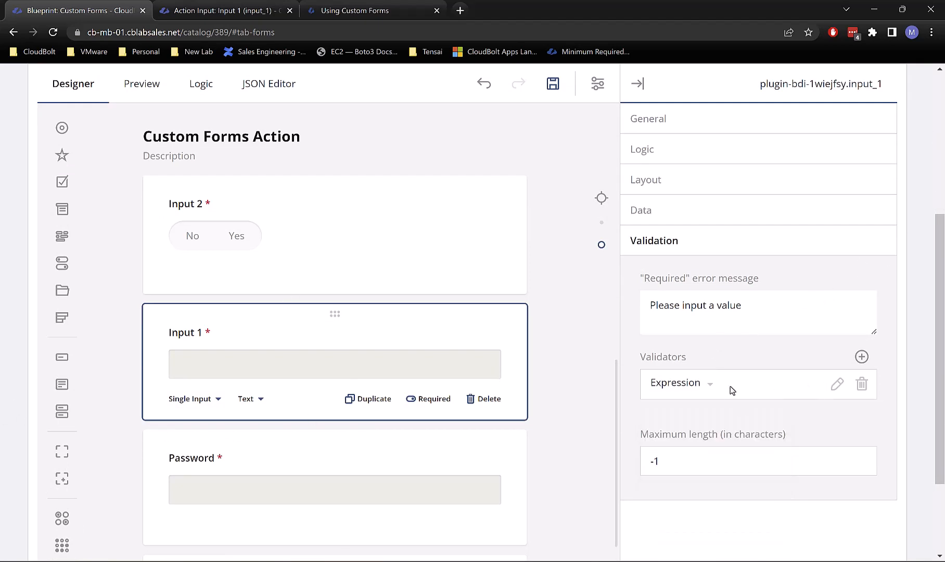
left_click(708, 385)
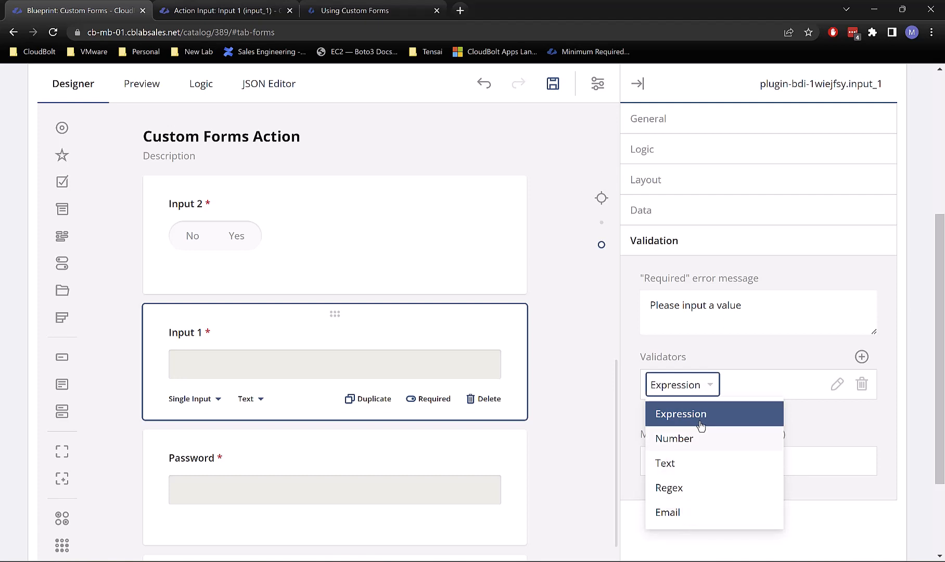
left_click(762, 355)
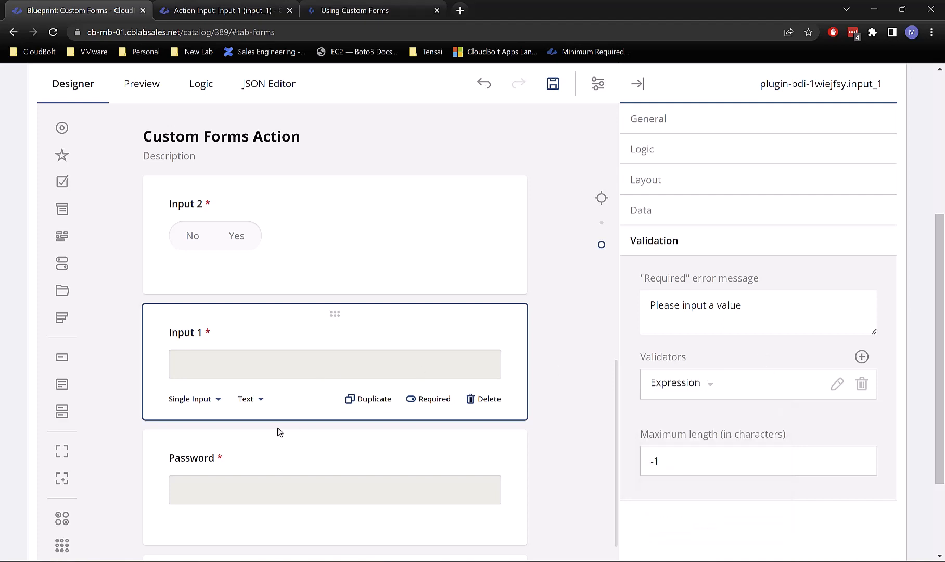
left_click(258, 398)
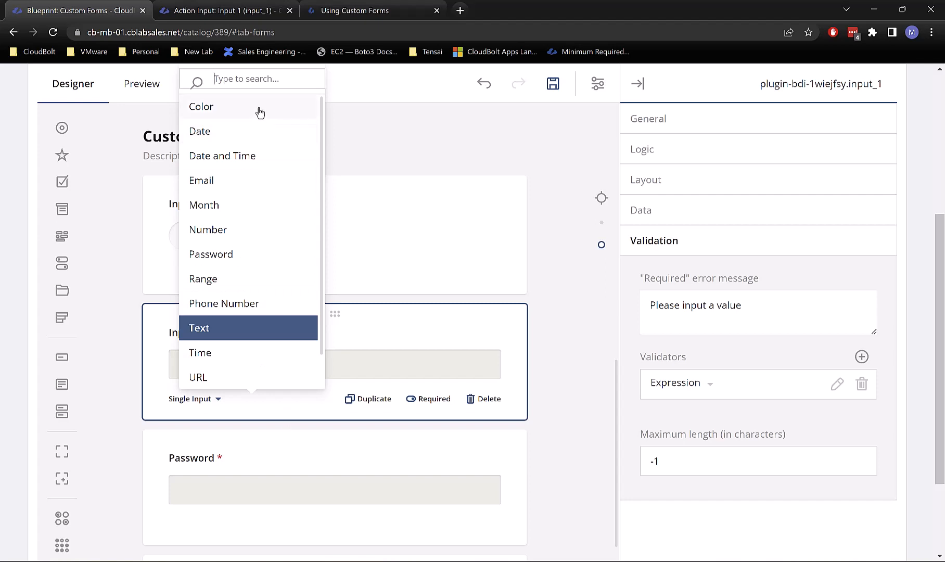
left_click(226, 184)
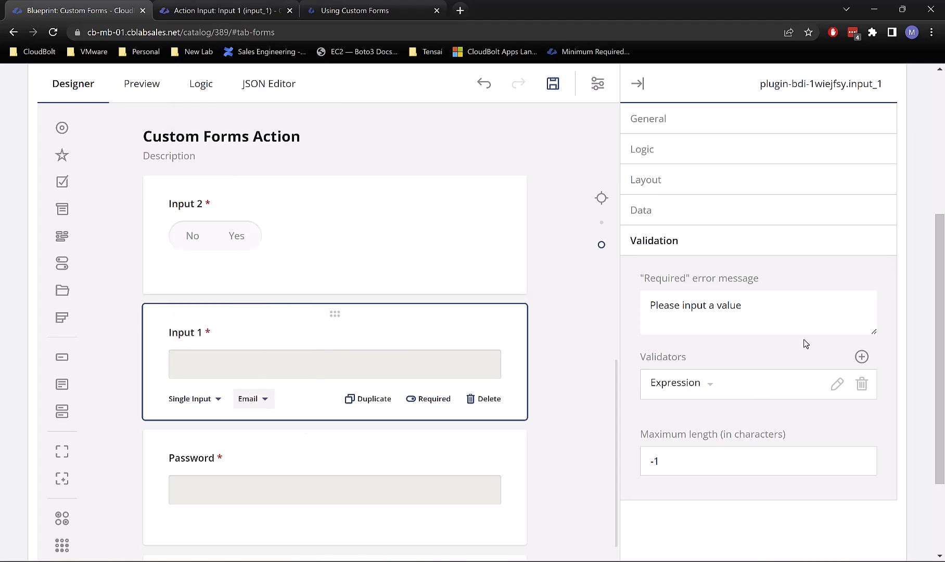
left_click_drag(761, 297, 534, 313)
type("Pl")
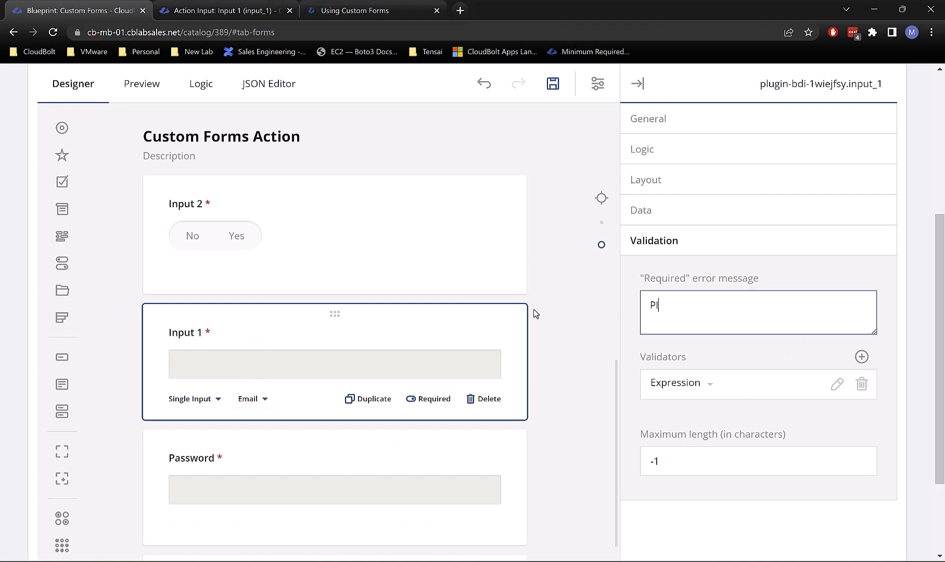
type("ease inpoutt an email address in ")
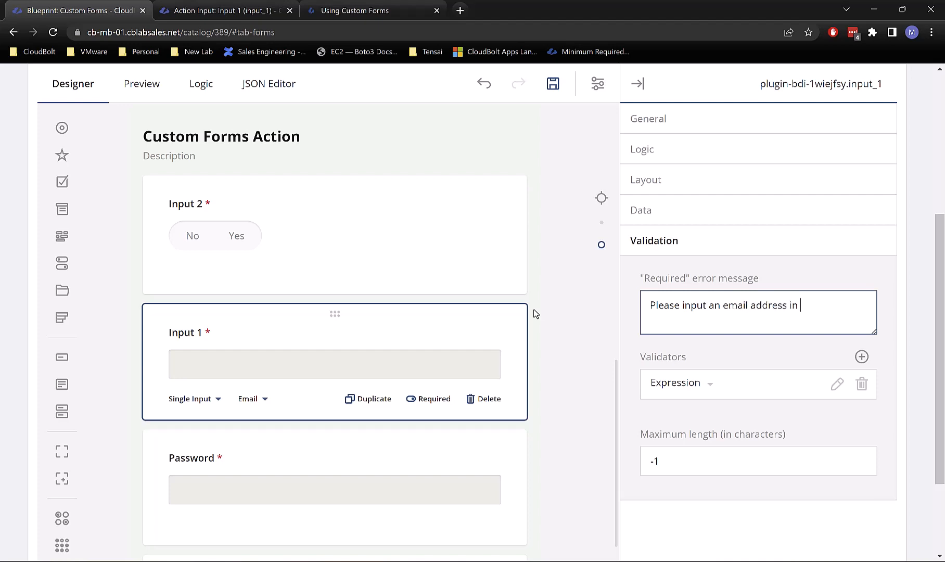
type("the form")
type("at test")
key("BackSpace")
key("BackSpace")
key("BackSpace")
type("johnsmith")
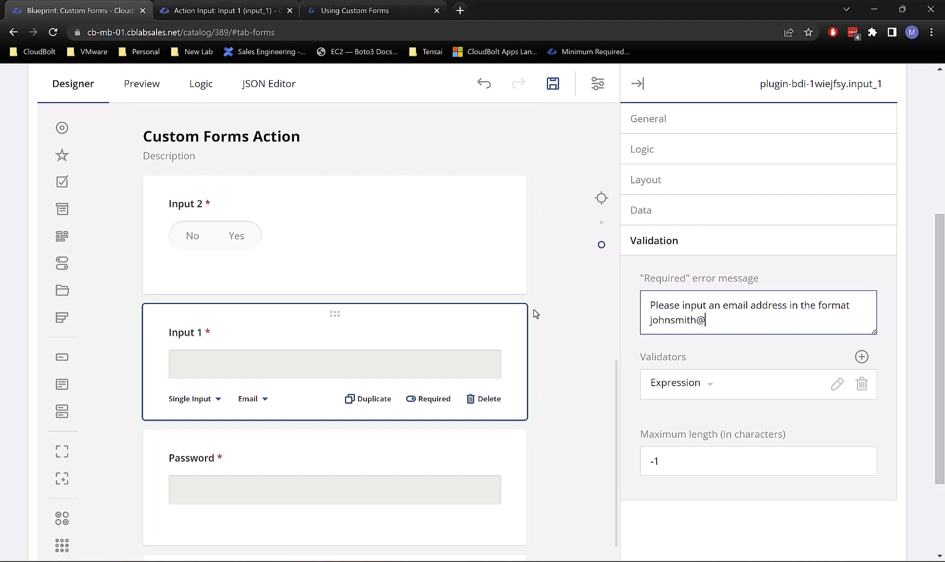
type("@domain,com.com")
scroll(598, 372, "down", 2)
scroll(564, 364, "up", 10)
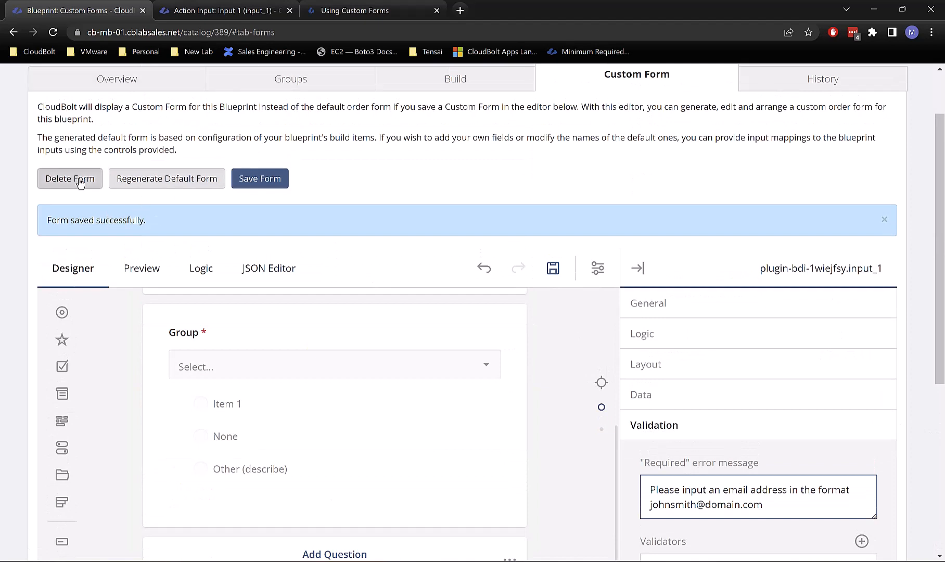
Step: Preview the form as a requester in group IT and continue to the form page
left_click(143, 270)
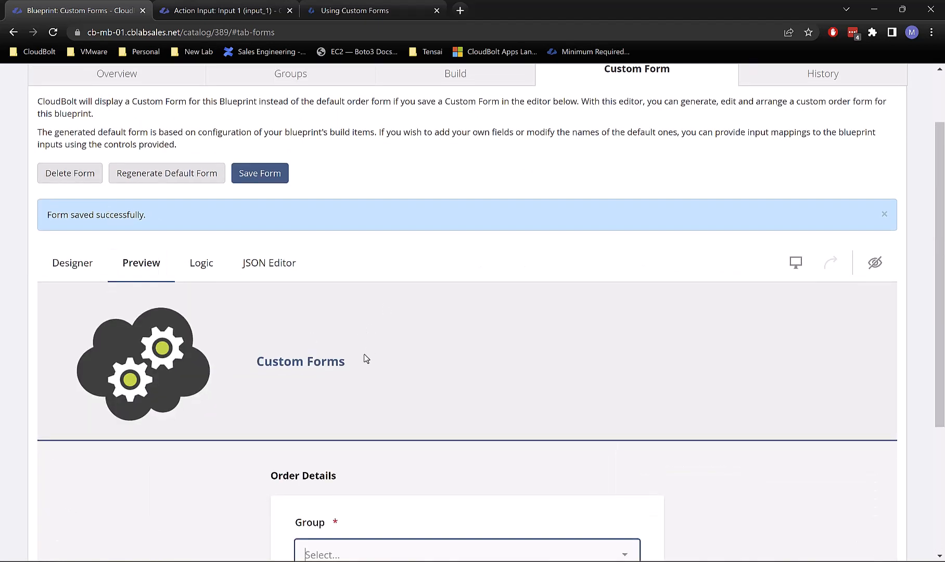
scroll(359, 432, "down", 1)
scroll(359, 432, "down", 2)
left_click(328, 432)
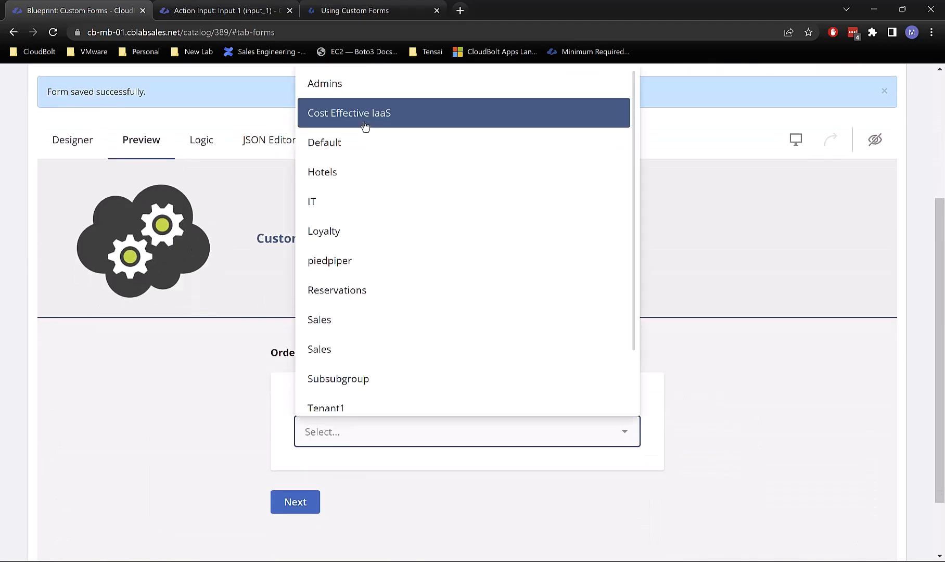
left_click(337, 213)
scroll(390, 426, "down", 2)
left_click(299, 422)
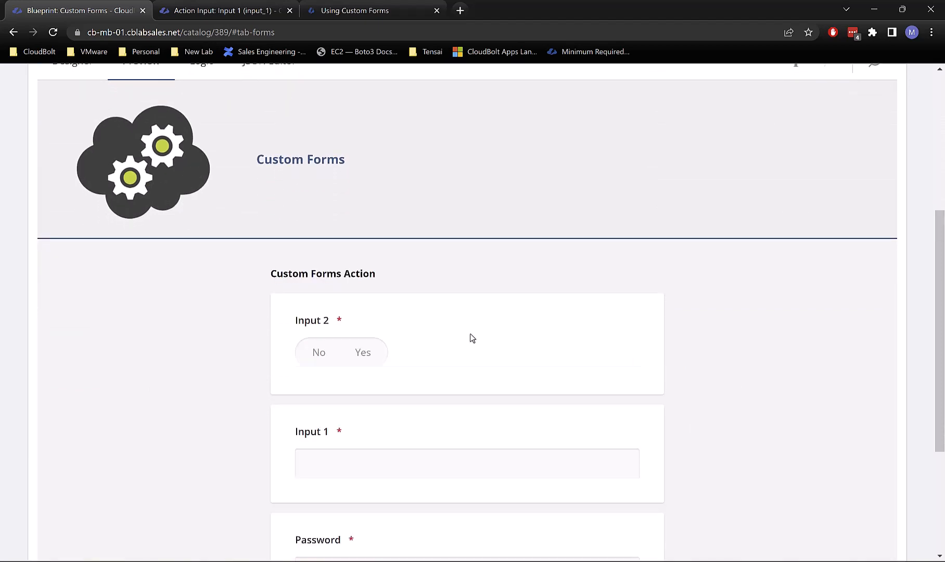
Step: Enter 'gfgfdg' in Input 1, fill the password, answer Yes, and submit the order
scroll(478, 343, "down", 3)
left_click(362, 354)
type("gfgfdg")
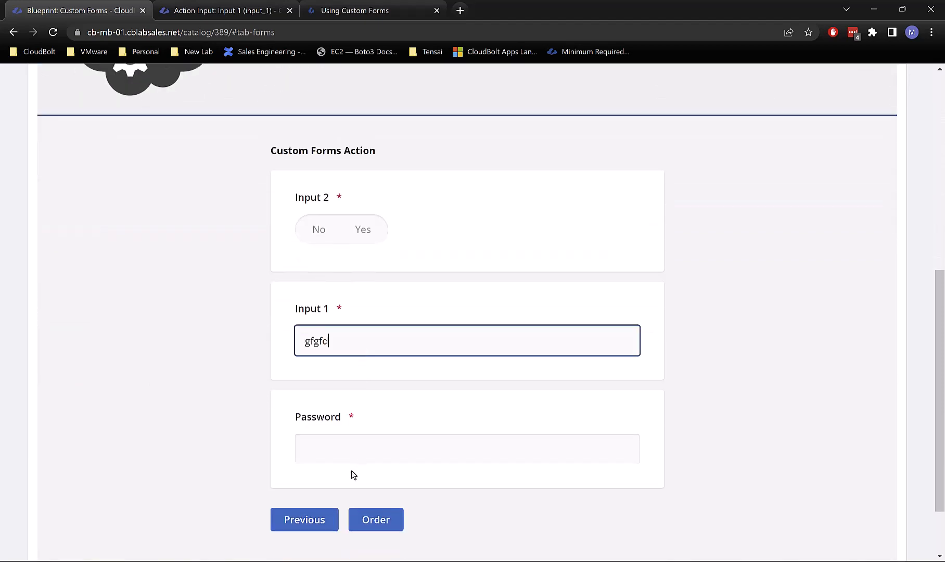
left_click(352, 457)
left_click(359, 231)
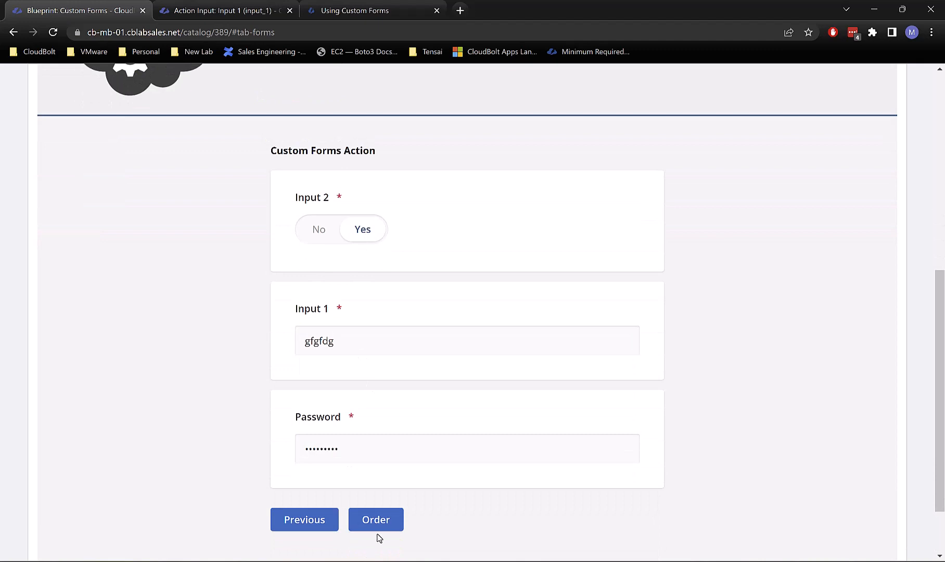
left_click(392, 519)
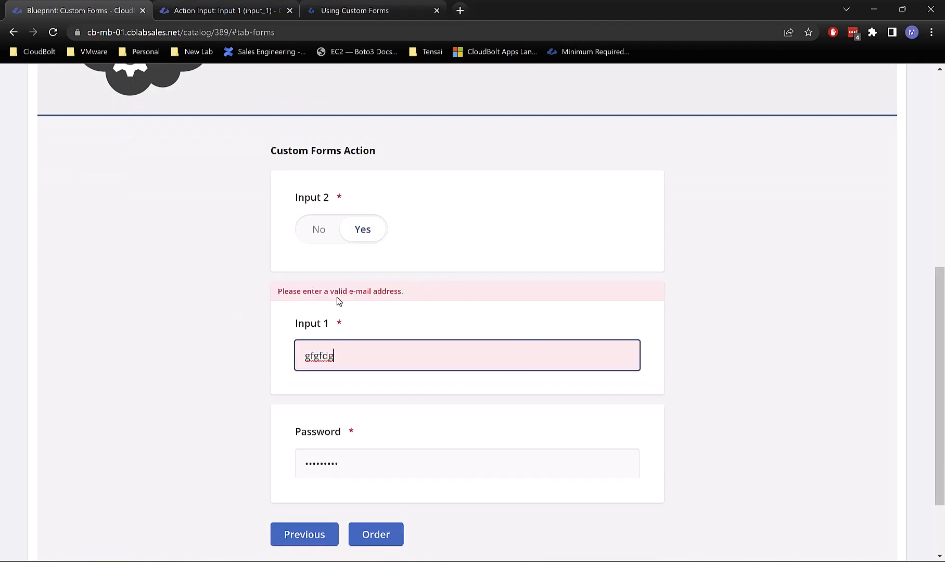
scroll(348, 391, "up", 1)
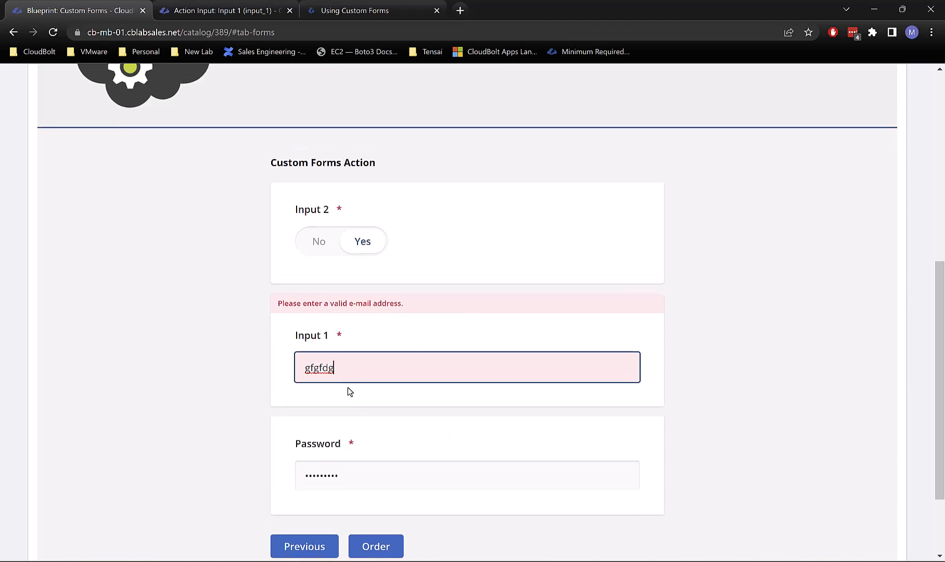
scroll(196, 226, "up", 2)
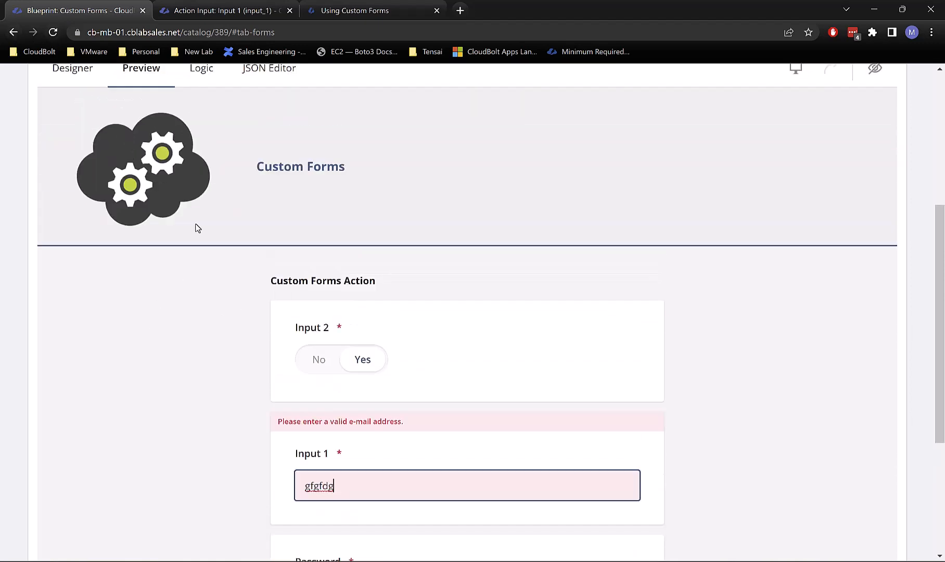
Step: Return to the Designer and check Input 1's input type options, still set to Email
left_click(76, 140)
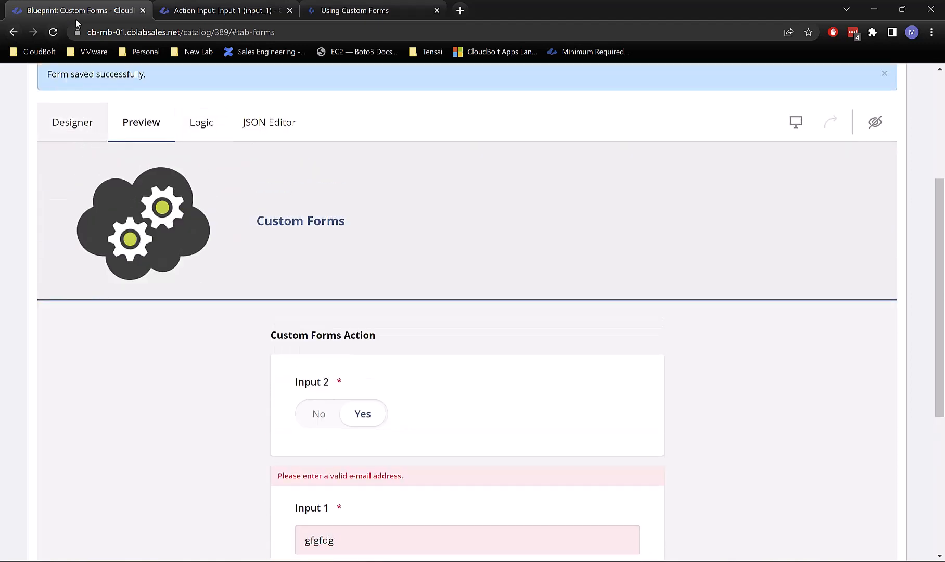
scroll(747, 406, "down", 3)
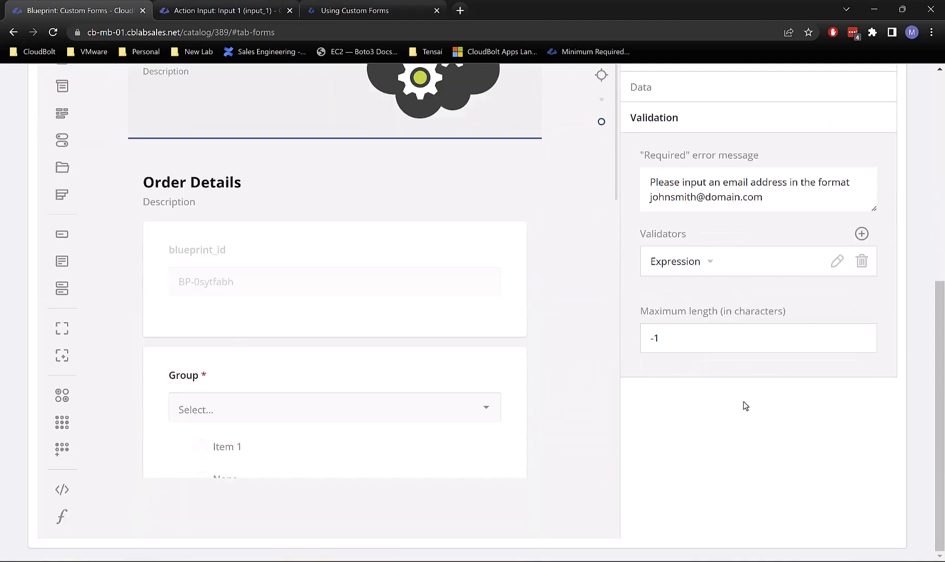
scroll(414, 357, "down", 5)
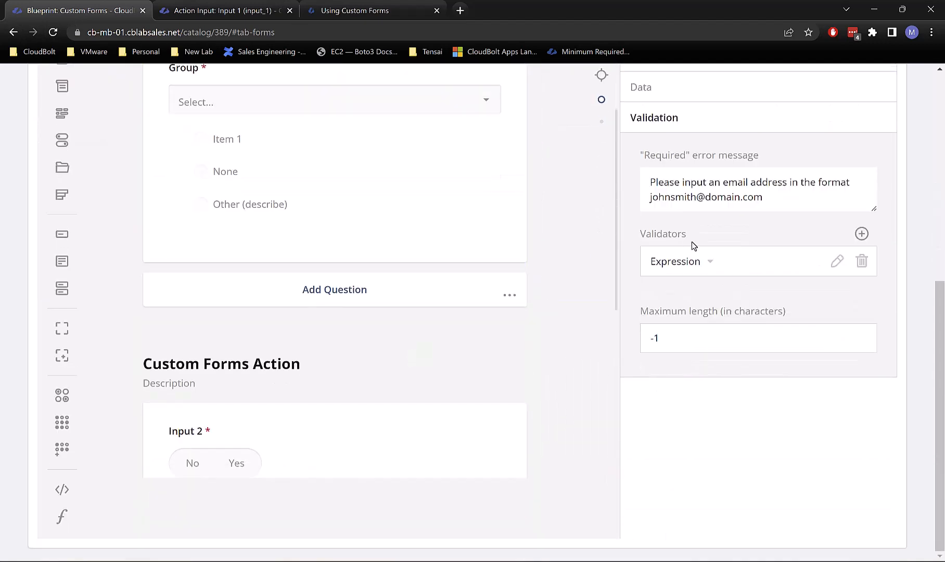
scroll(691, 242, "up", 1)
scroll(380, 388, "down", 6)
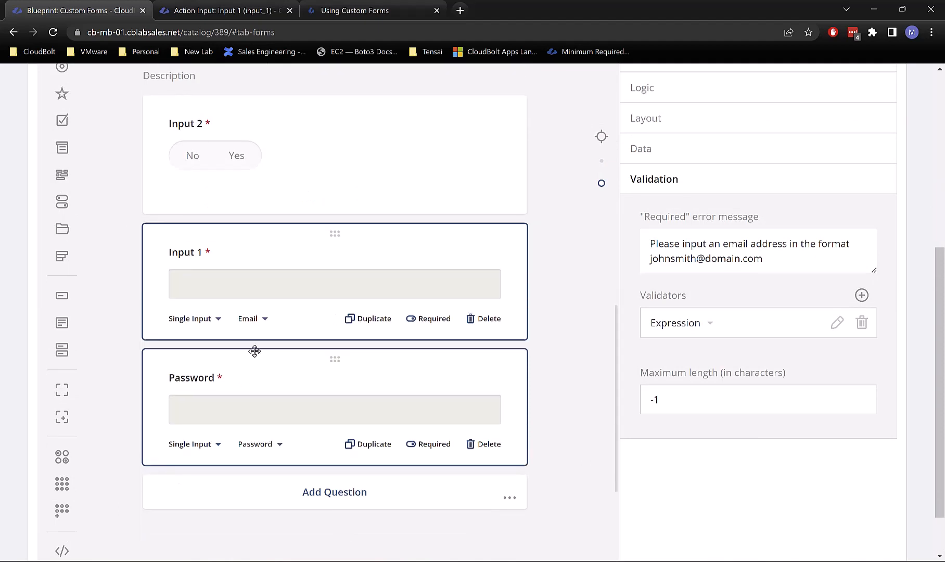
left_click(253, 318)
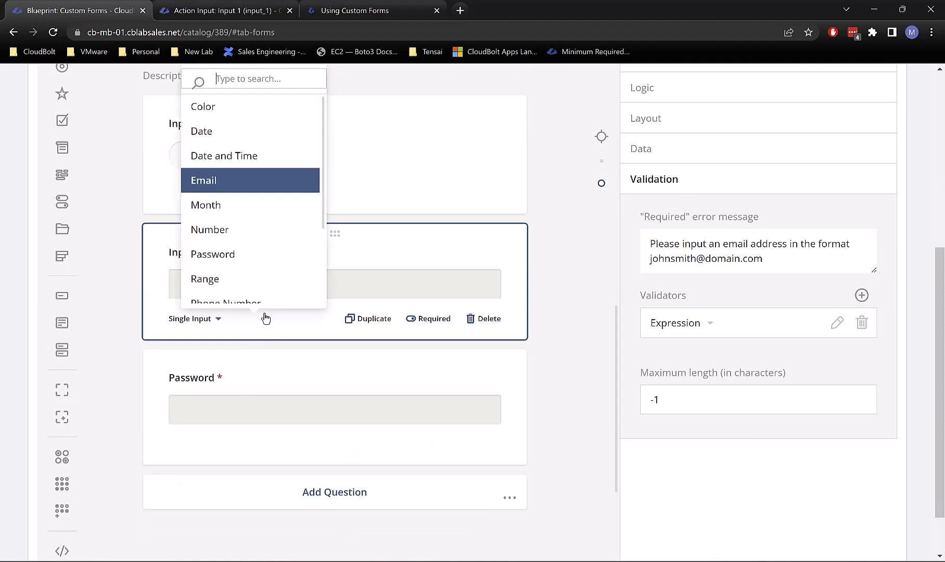
scroll(571, 279, "up", 20)
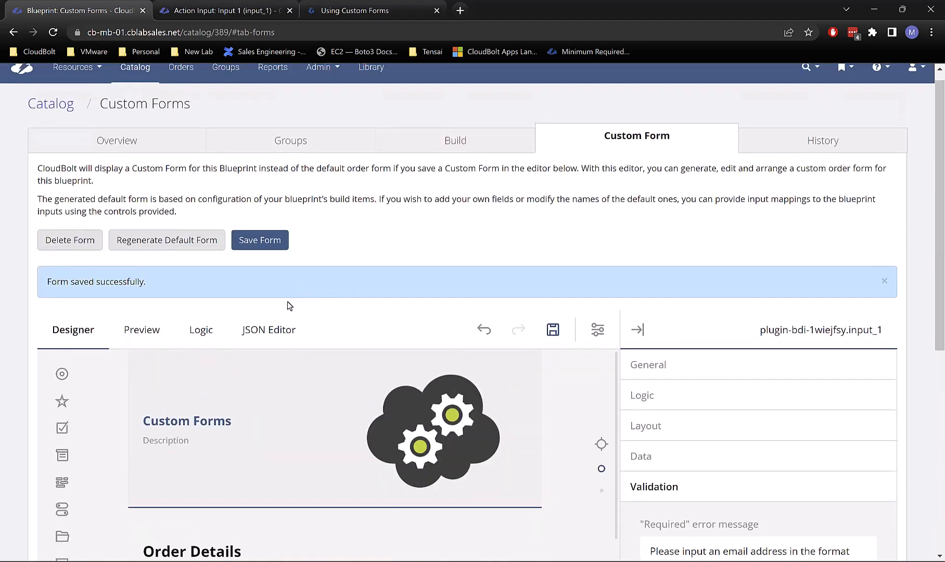
Step: Open the JSON Editor and locate Input 1's requiredErrorText and inputType 'email' entries
left_click(268, 329)
key("ctrl+a")
scroll(458, 311, "down", 10)
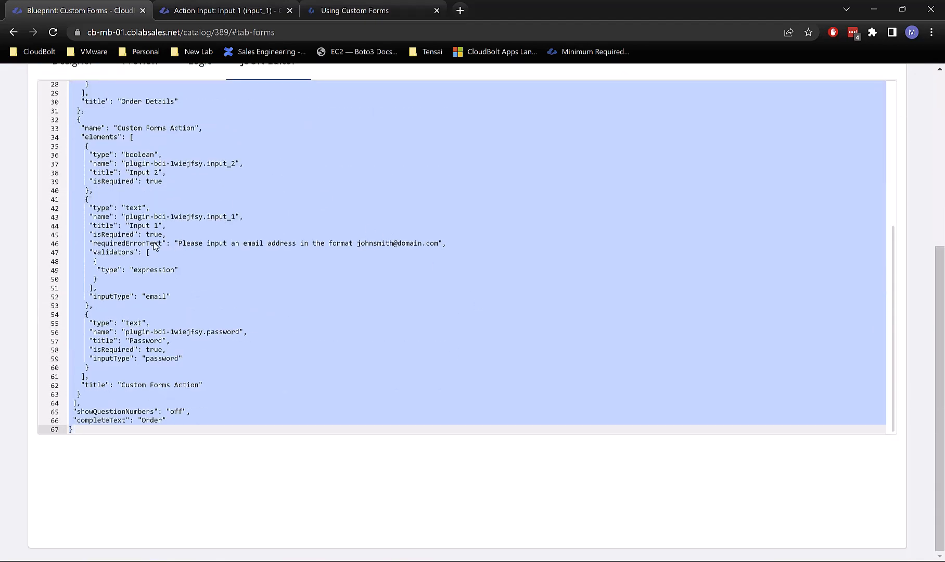
mouse_move(93, 243)
left_mouse_down()
mouse_move(139, 251)
mouse_move(92, 250)
mouse_move(106, 244)
left_mouse_up()
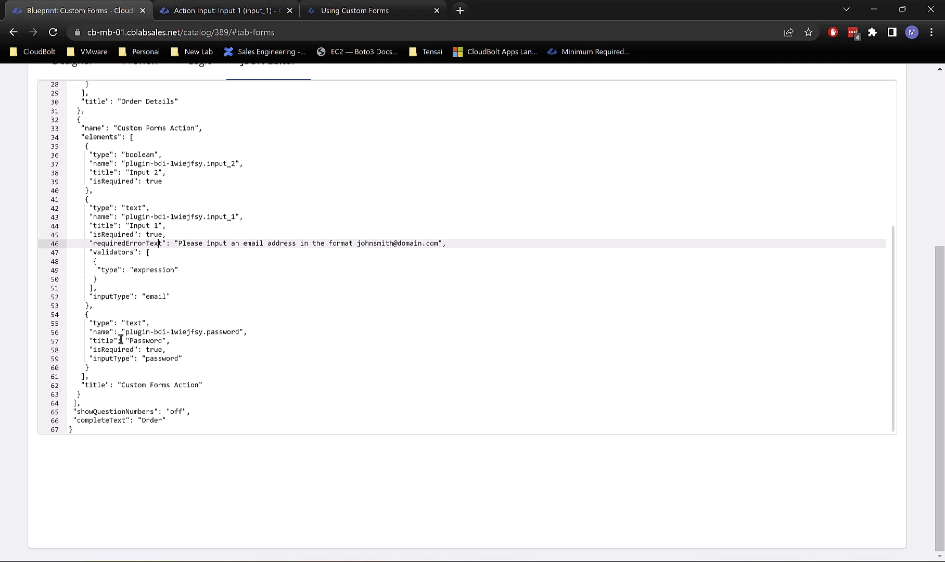
left_click_drag(170, 296, 83, 297)
left_click(93, 297)
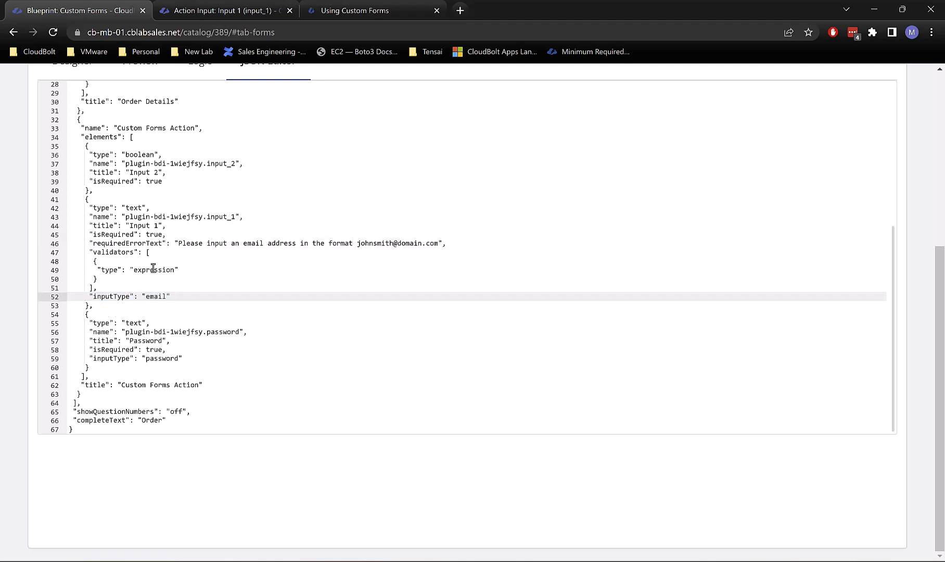
scroll(213, 270, "up", 8)
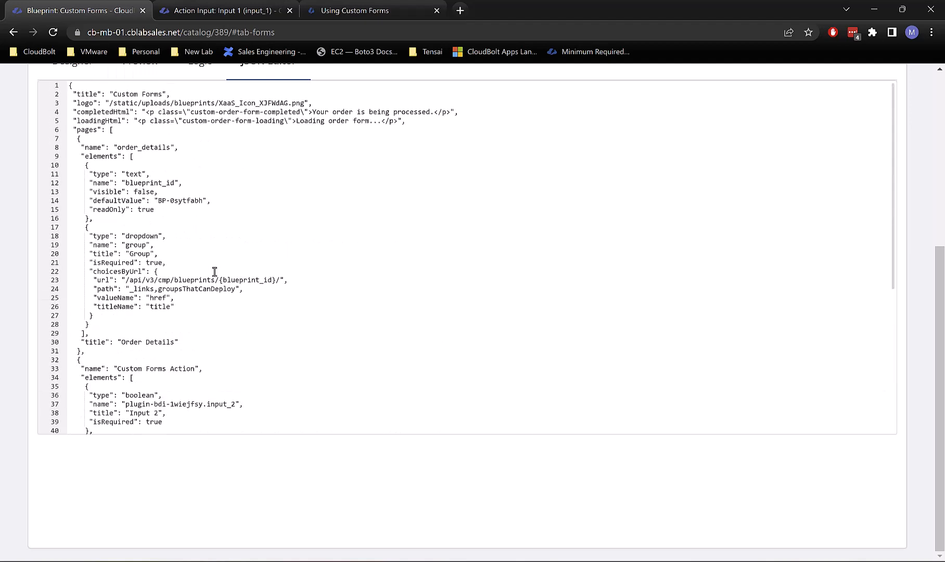
Step: Switch Input 1's input type from Email to Text in the Designer
scroll(114, 232, "up", 2)
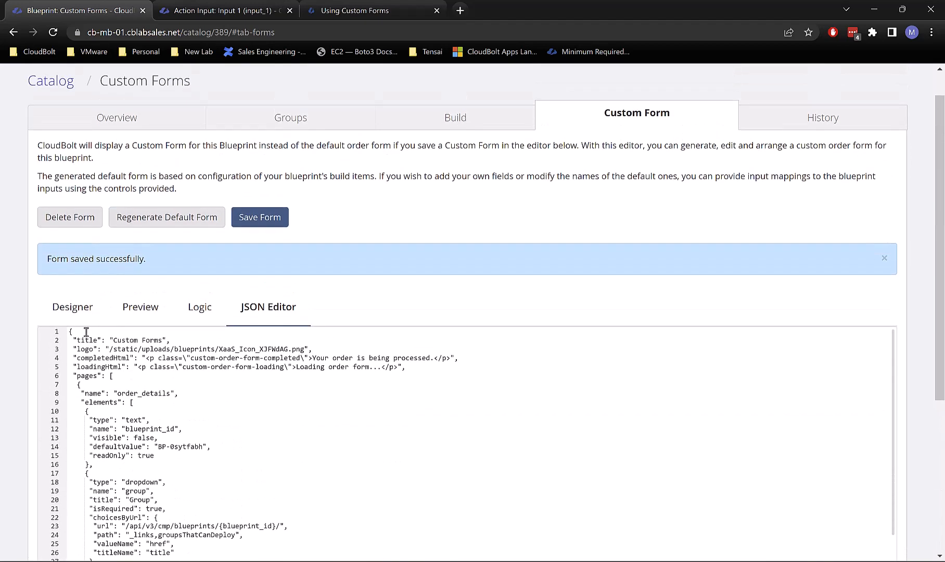
scroll(660, 310, "down", 9)
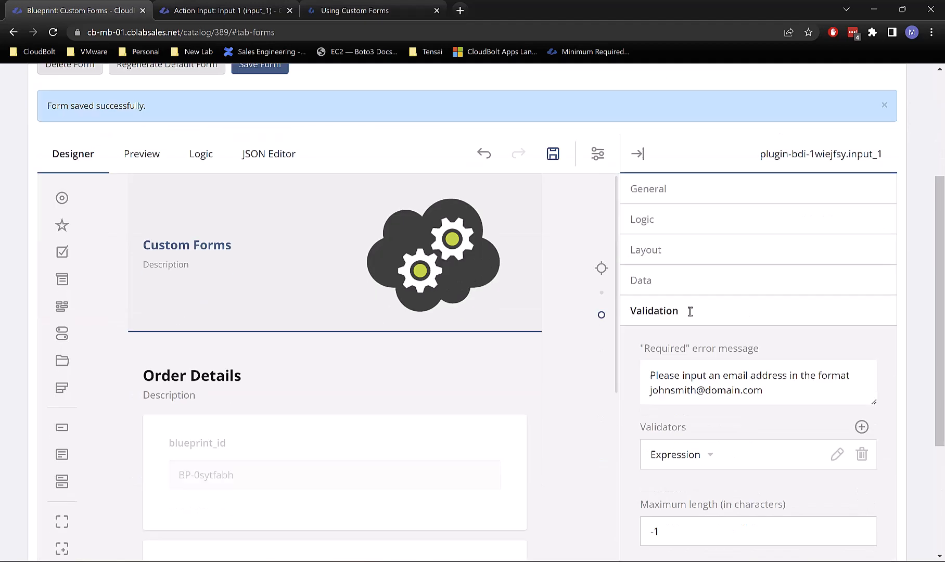
scroll(472, 356, "down", 10)
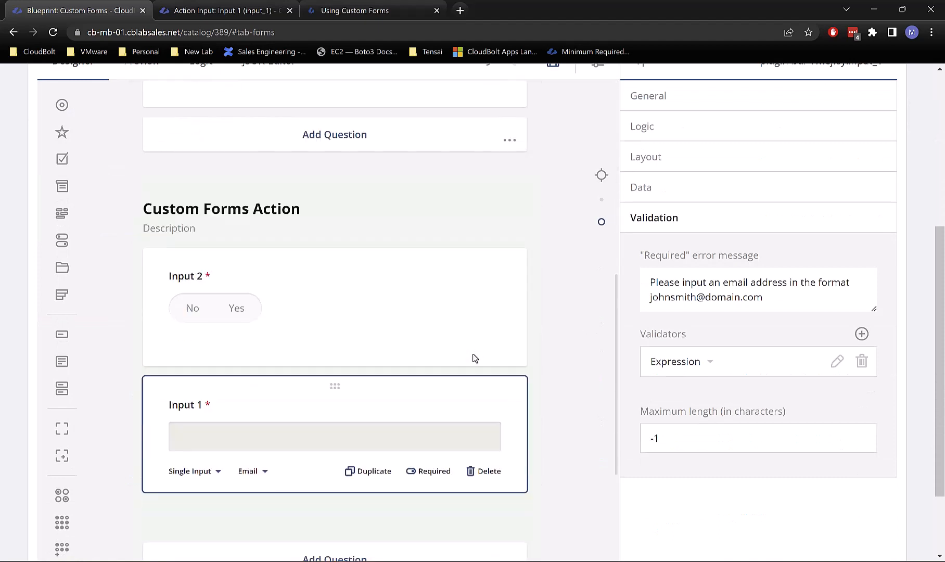
scroll(515, 375, "down", 1)
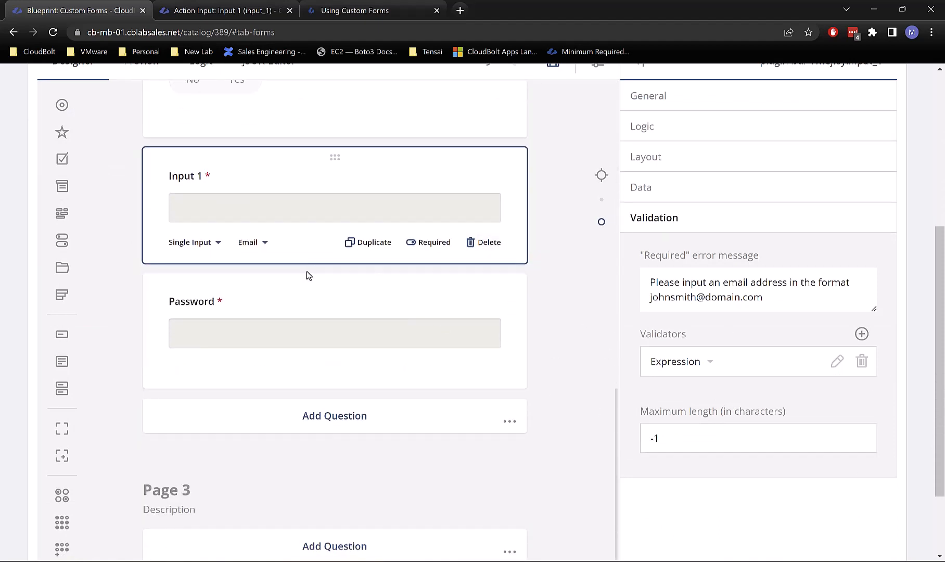
left_click(254, 243)
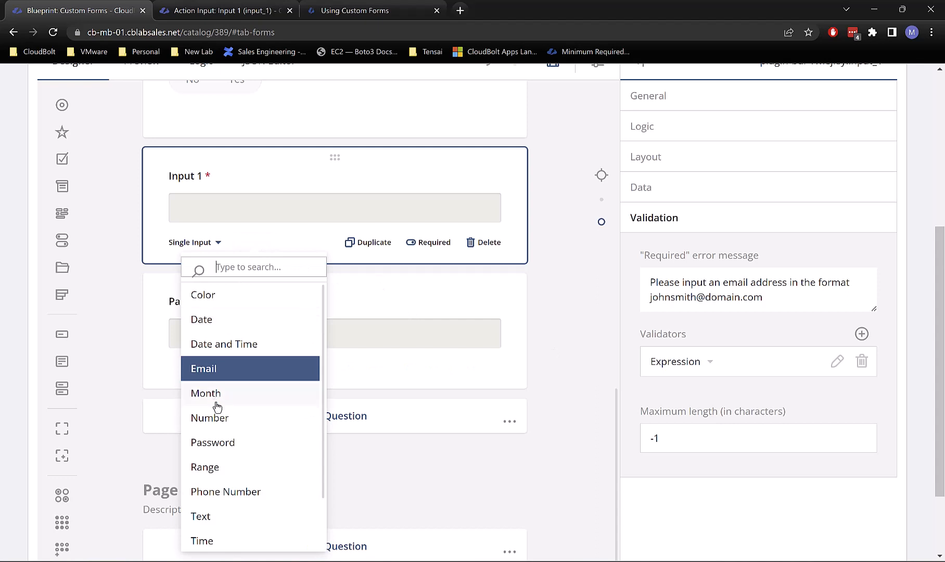
scroll(235, 443, "down", 1)
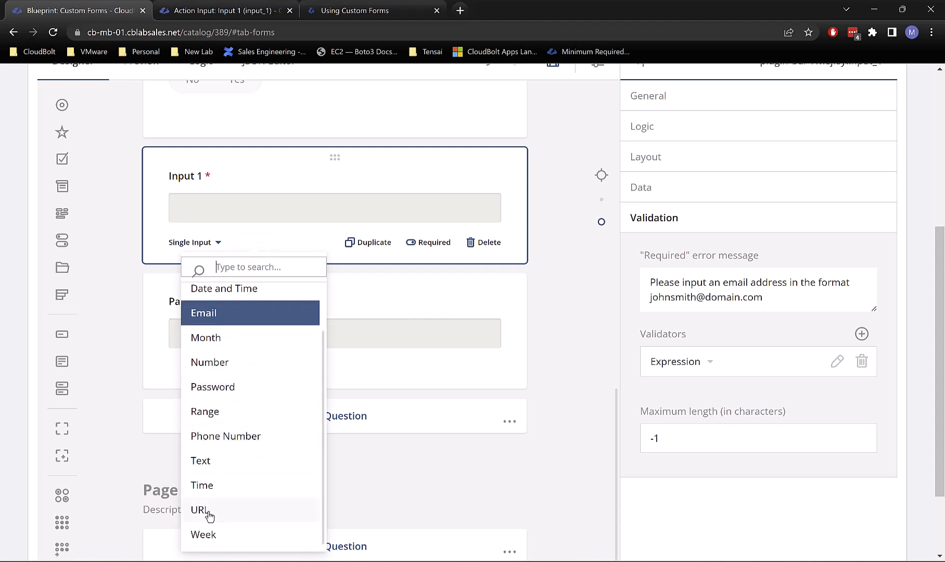
scroll(230, 434, "up", 1)
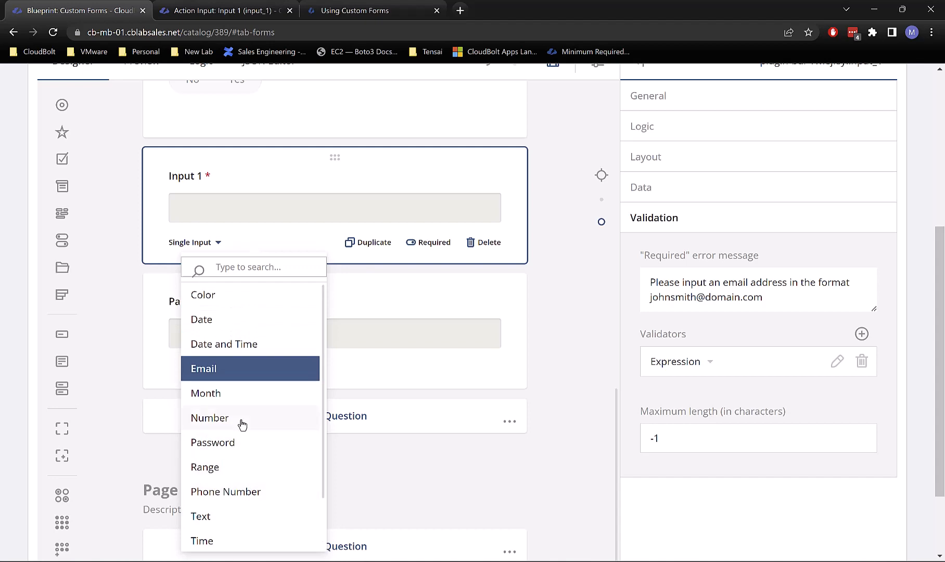
left_click(233, 372)
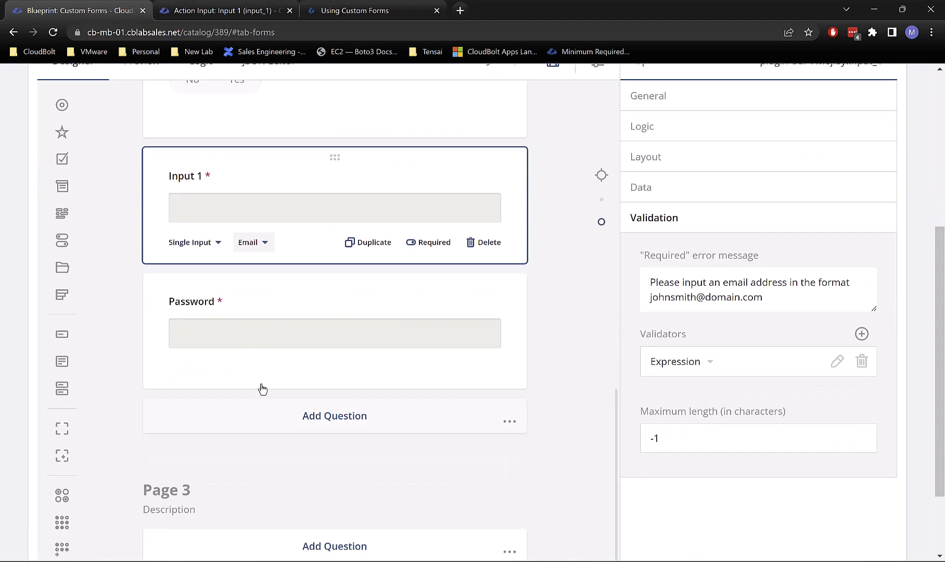
left_click(262, 389)
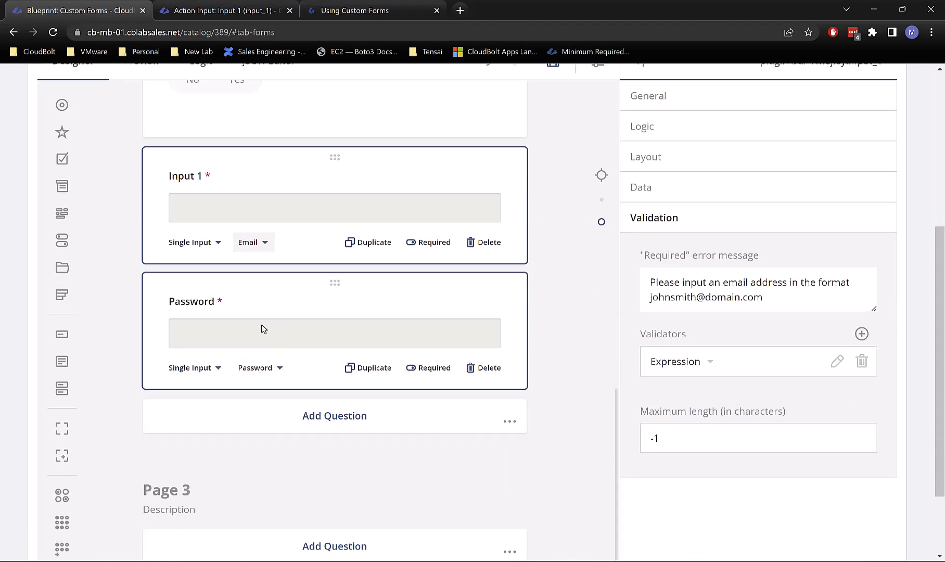
left_click(253, 375)
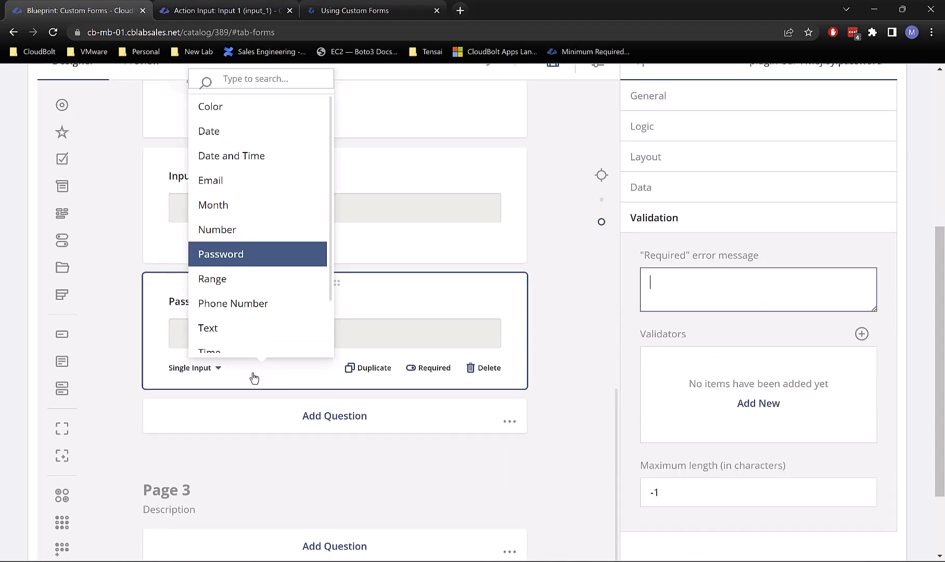
left_click(291, 429)
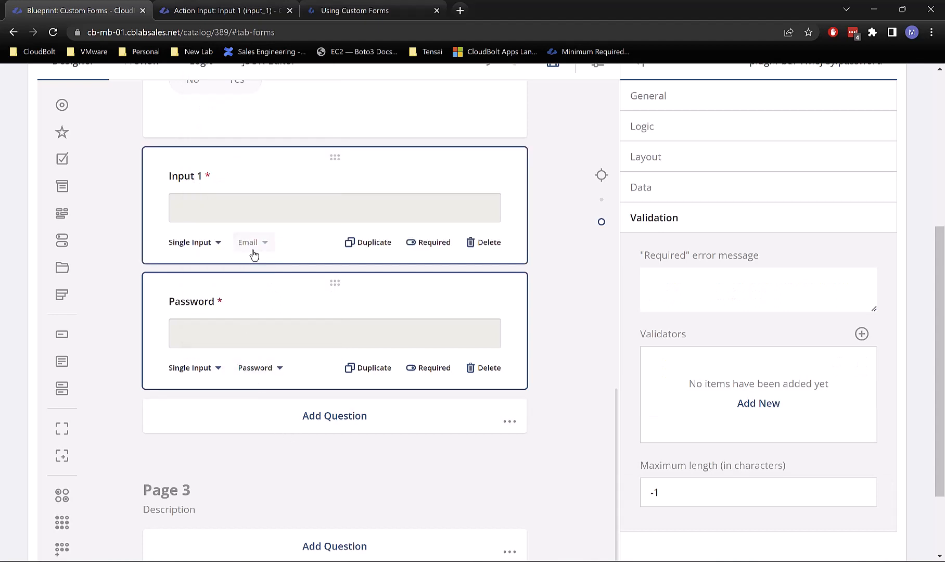
left_click(254, 254)
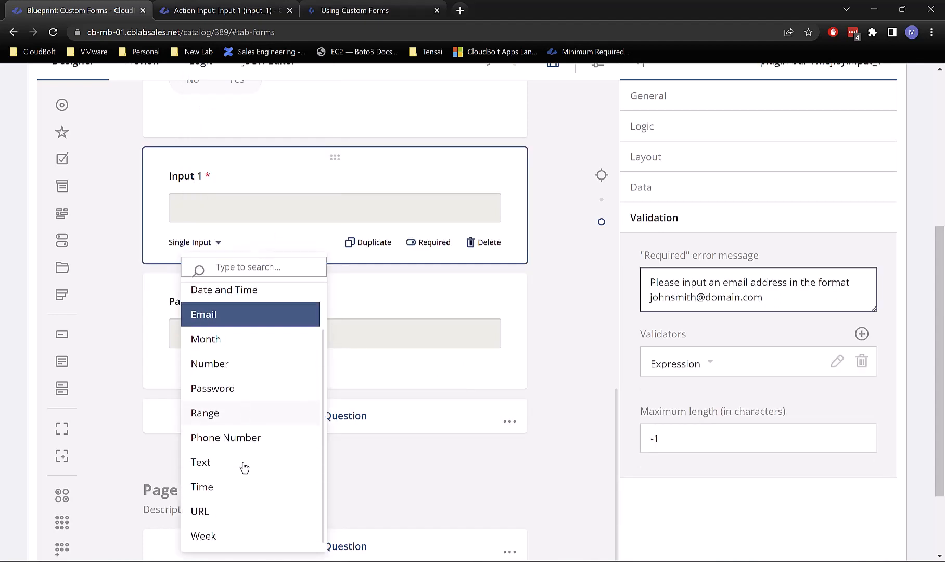
left_click(226, 462)
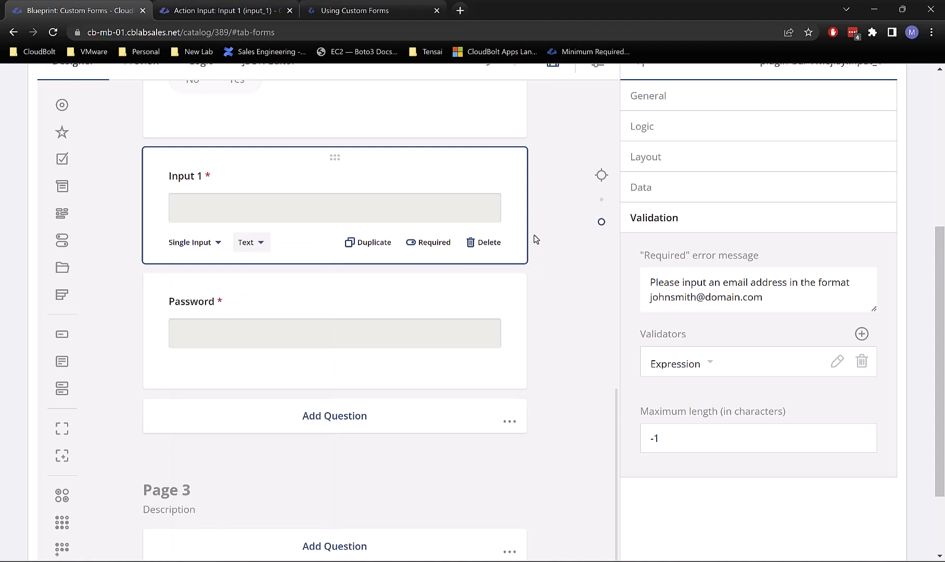
Step: Search Google for 'regex for valid email' and open the Stack Overflow email-validation question
left_click(459, 11)
type("regex ")
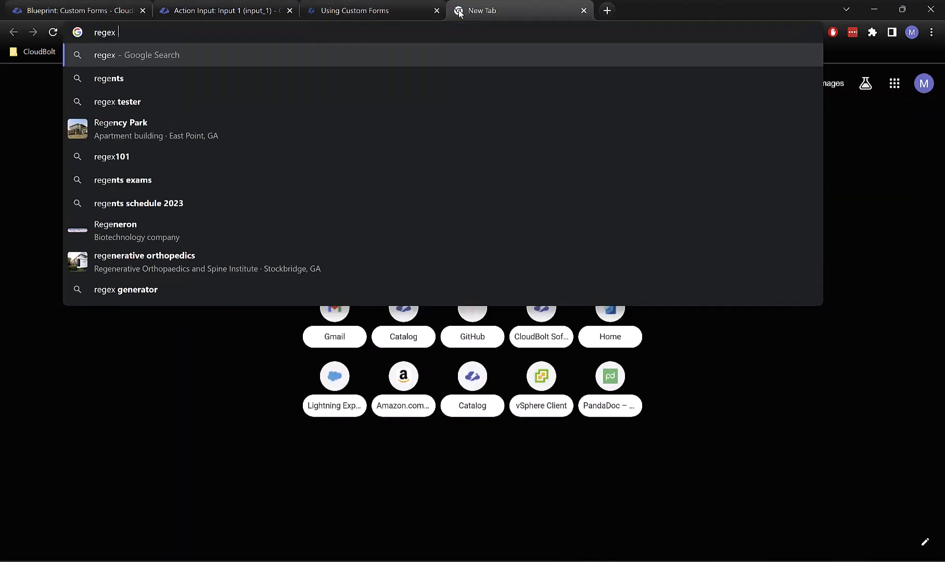
type("for valid")
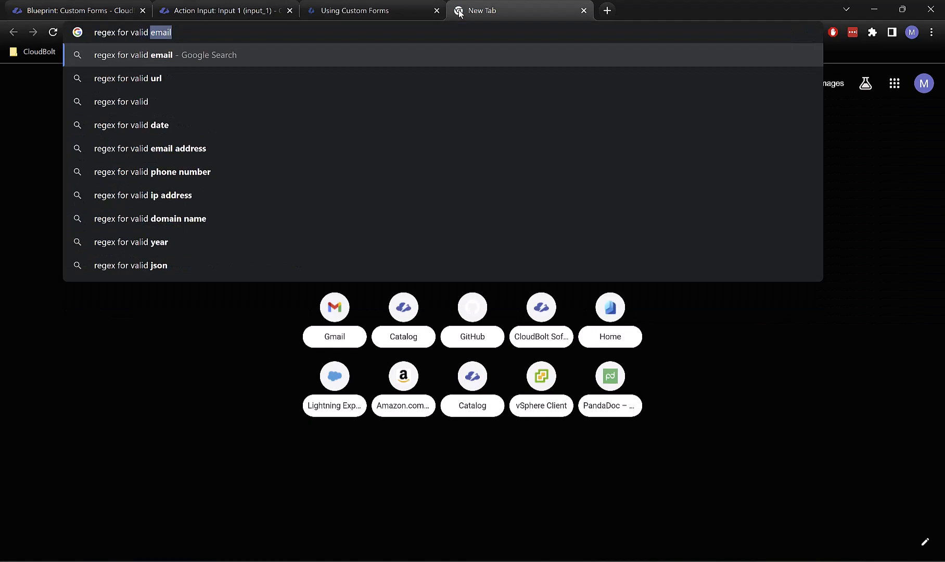
key("Return")
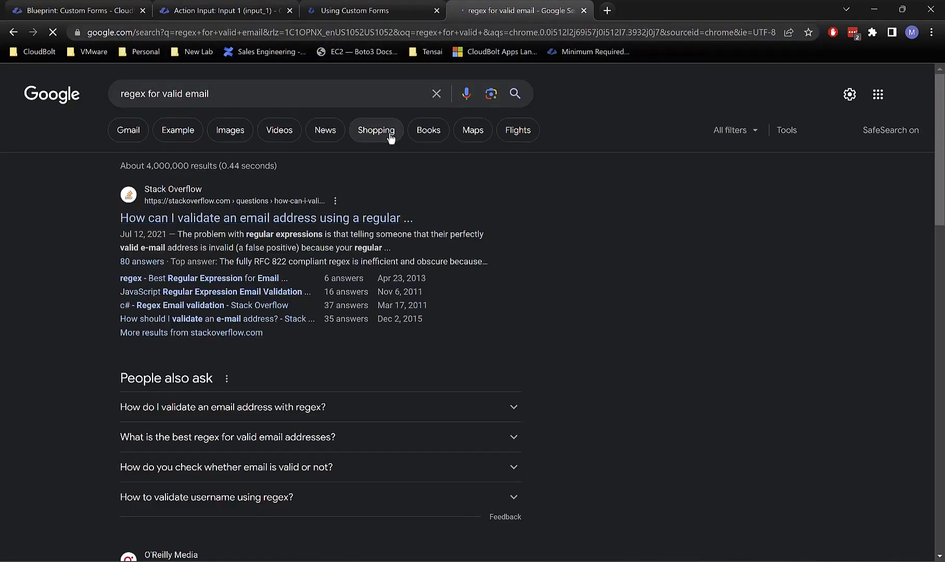
left_click(232, 224)
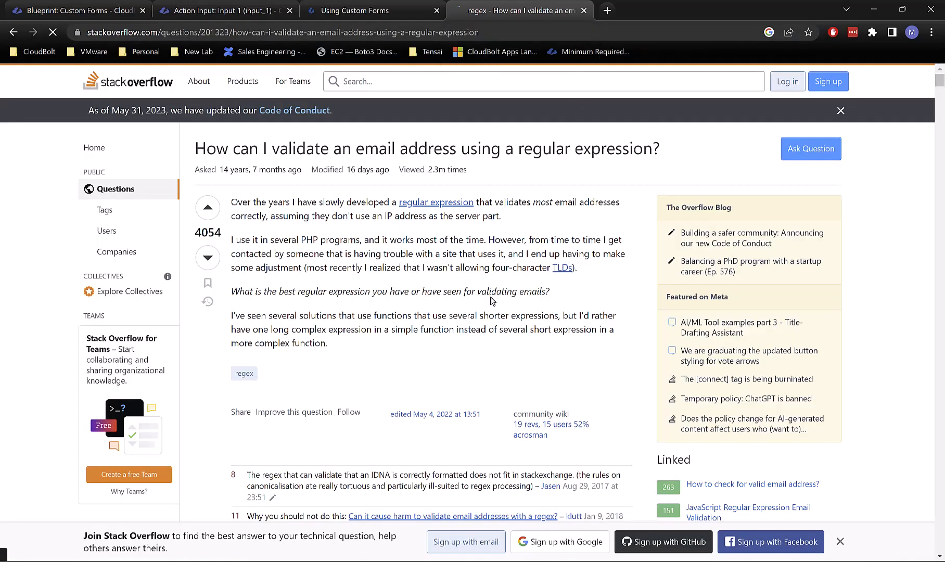
Step: Copy the one-line RFC 5322 email regex from the top Stack Overflow answer
scroll(491, 301, "down", 8)
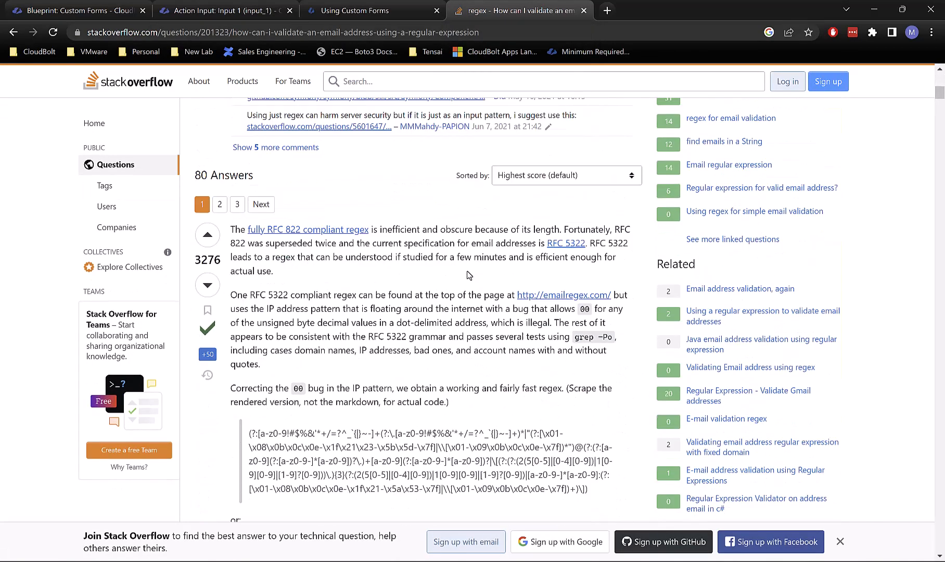
scroll(468, 275, "down", 4)
left_click_drag(593, 305, 241, 252)
key("ctrl+c")
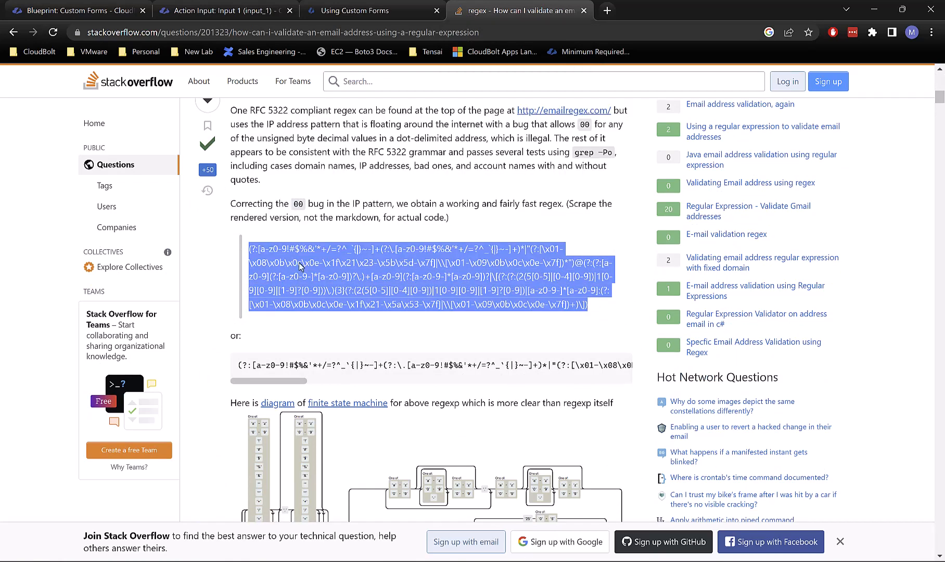
triple_click(271, 365)
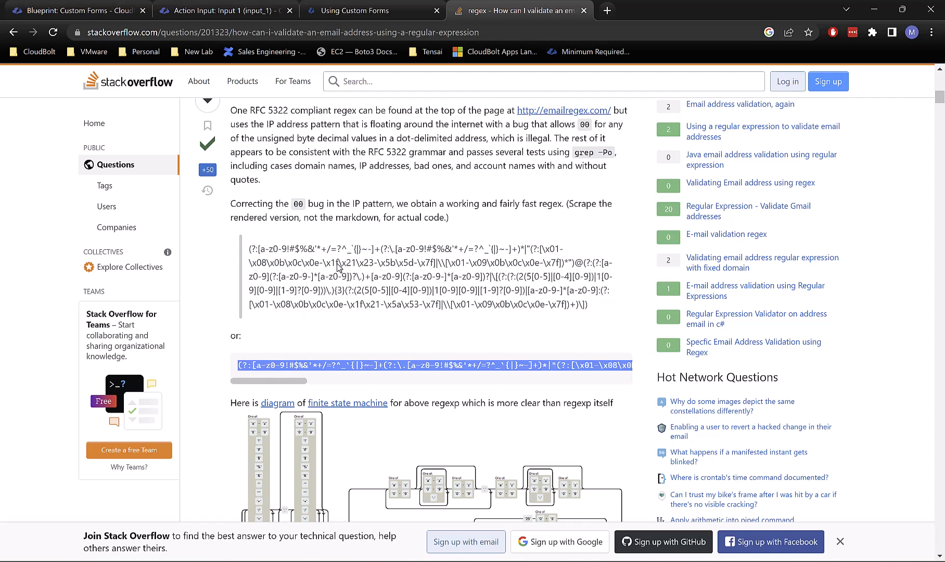
left_click(608, 13)
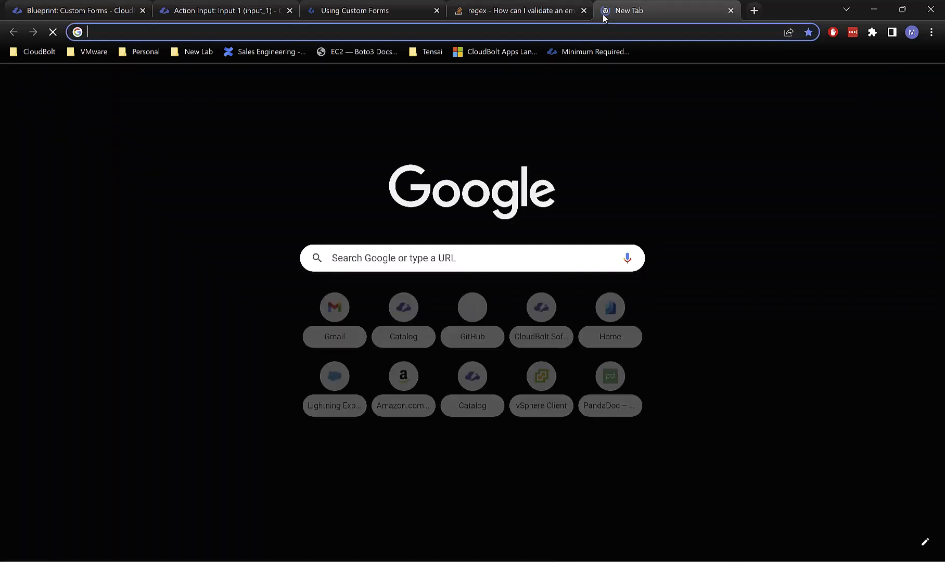
Step: On regex101.com, paste the copied RFC 5322 email regex and test it against the string 'kjfgffkjghkdjg'
type("regex101")
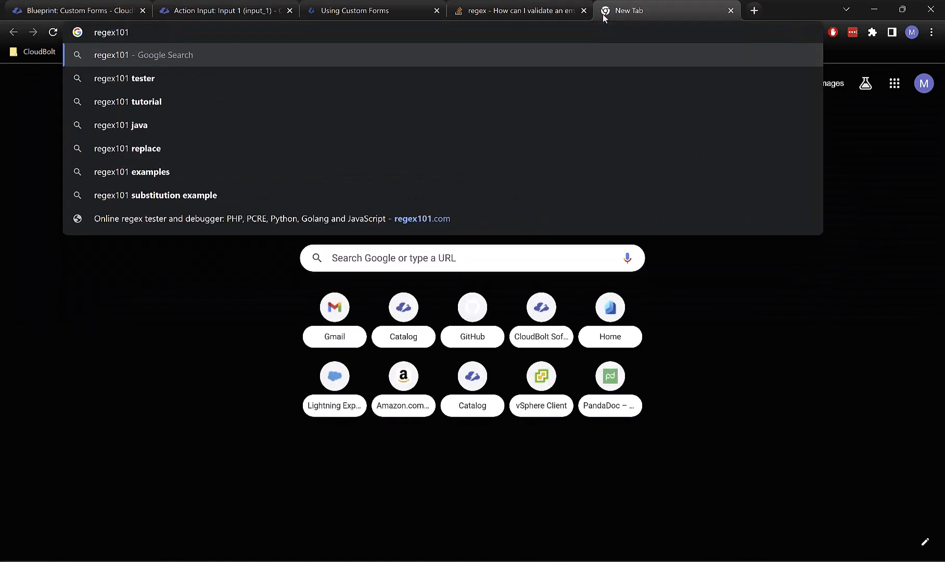
type(".com")
key("Return")
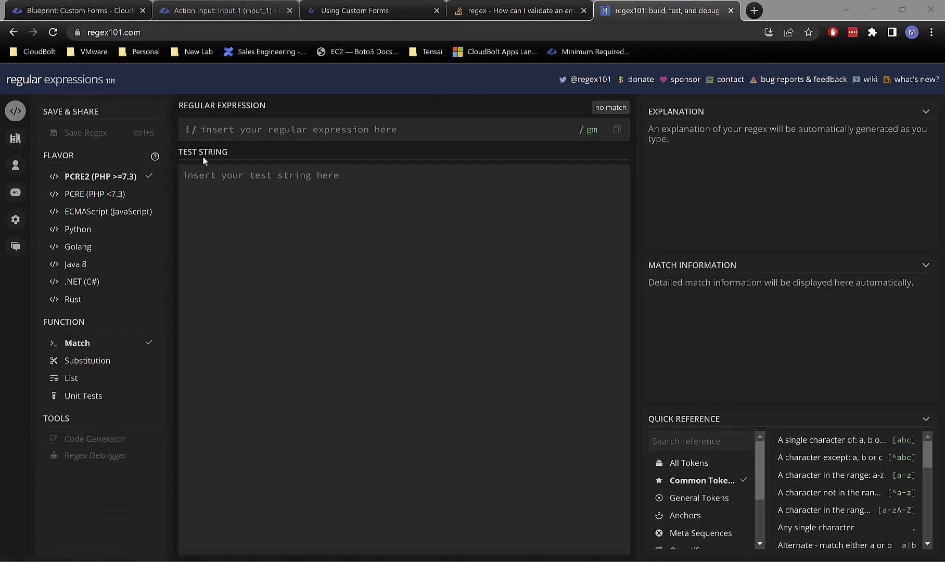
left_click(220, 177)
left_click(241, 129)
key("ctrl+v")
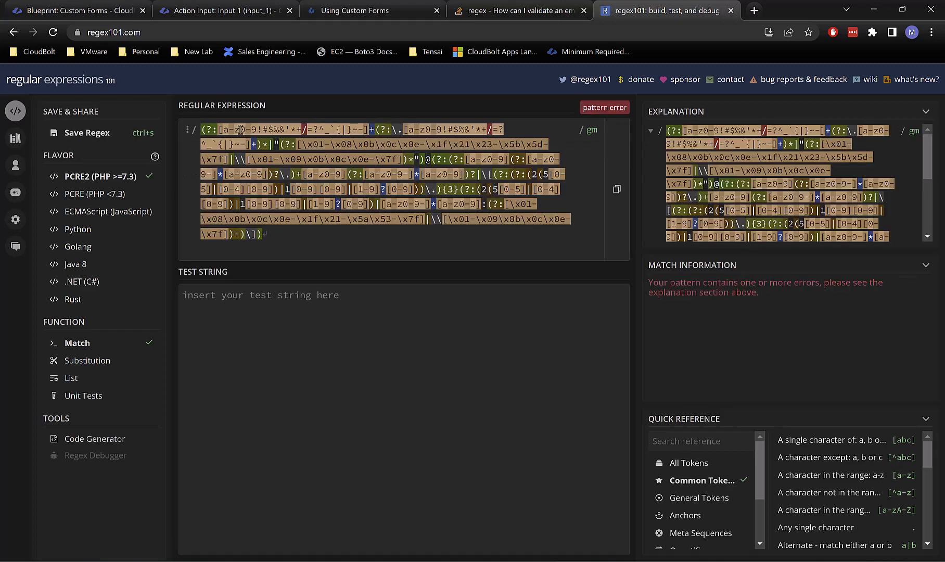
left_click(304, 326)
type("kjfgffkjghkdjg@lkdsjhsd.com")
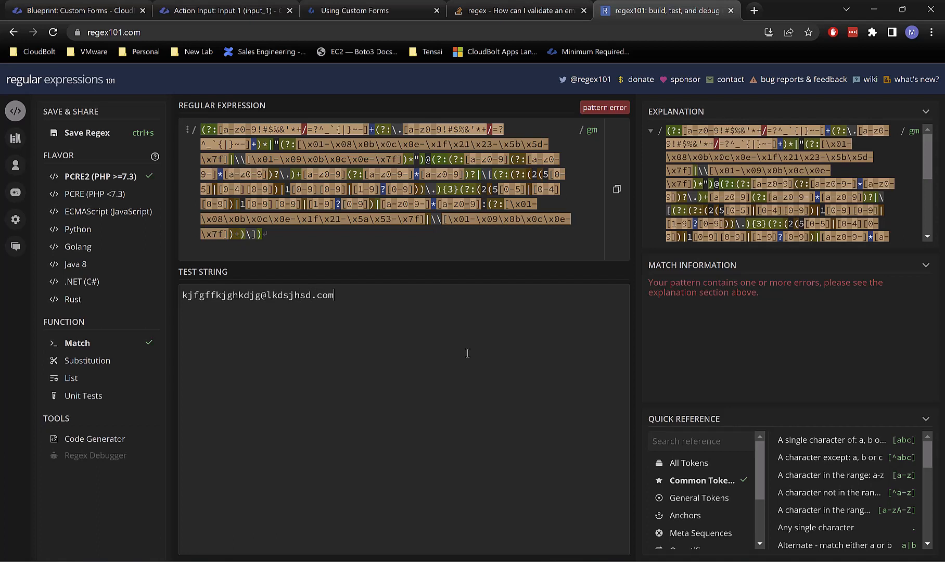
key("Tab")
left_click(503, 220)
Step: Copy the first regex block from Stack Overflow and replace the old pattern in regex101 with it
left_click(477, 7)
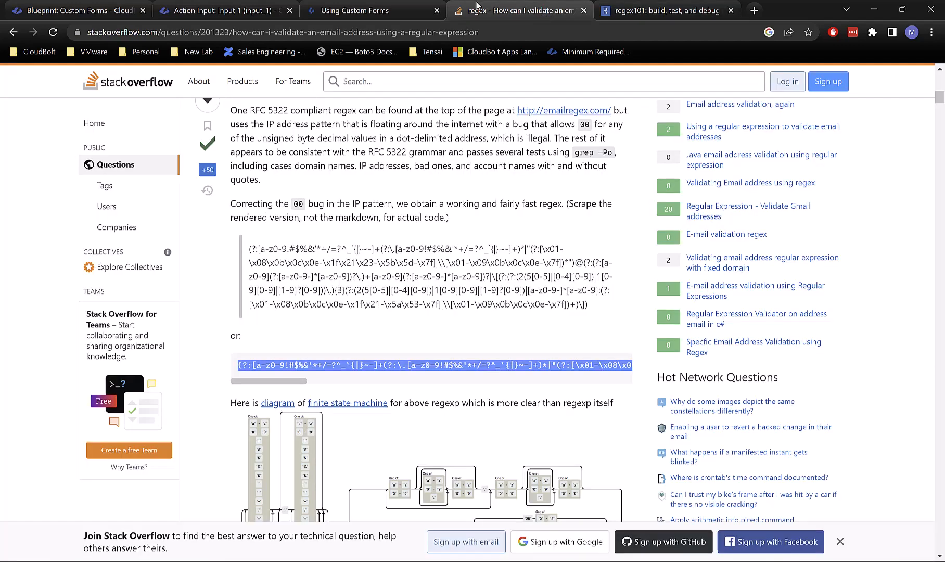
left_click(372, 279)
key("ctrl+a")
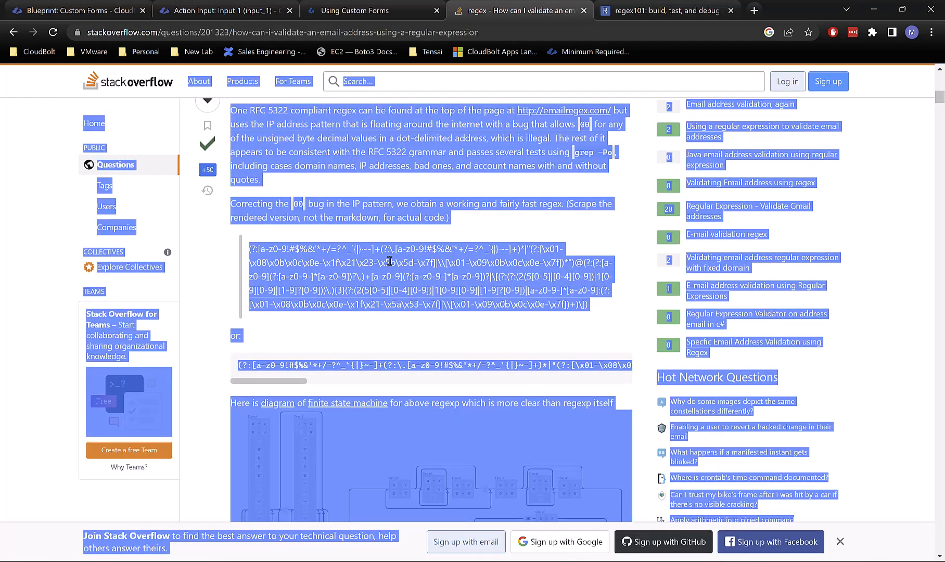
left_click(547, 318)
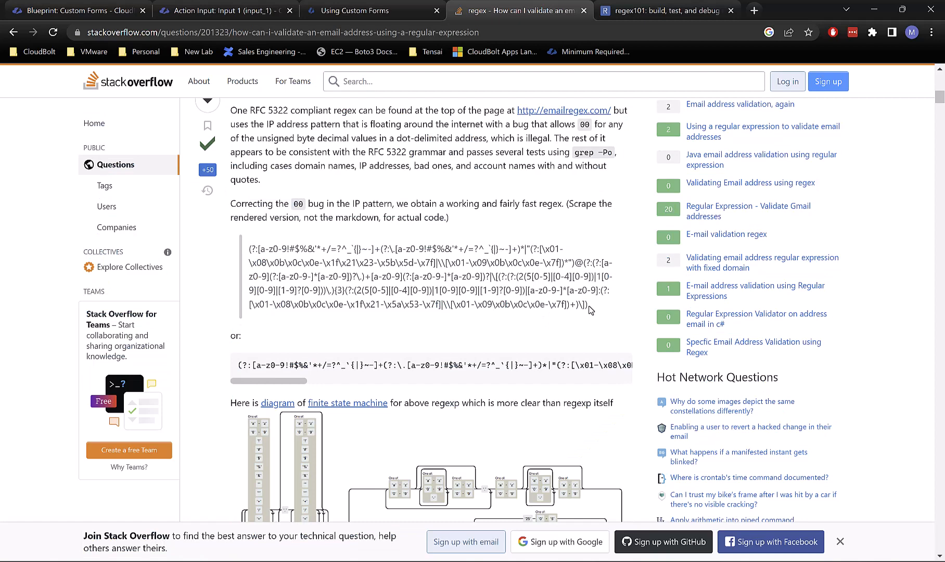
left_click_drag(590, 309, 249, 255)
key("ctrl+c")
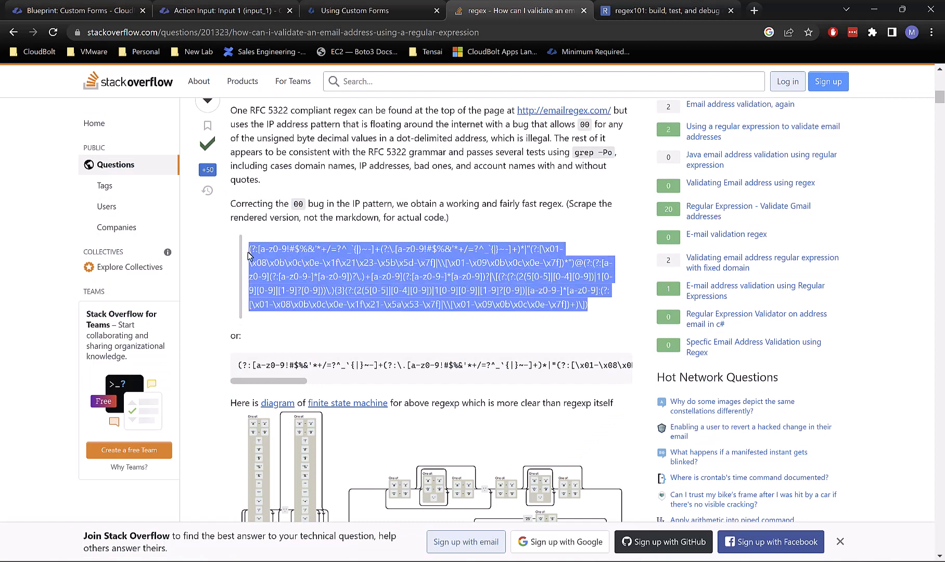
left_click(666, 10)
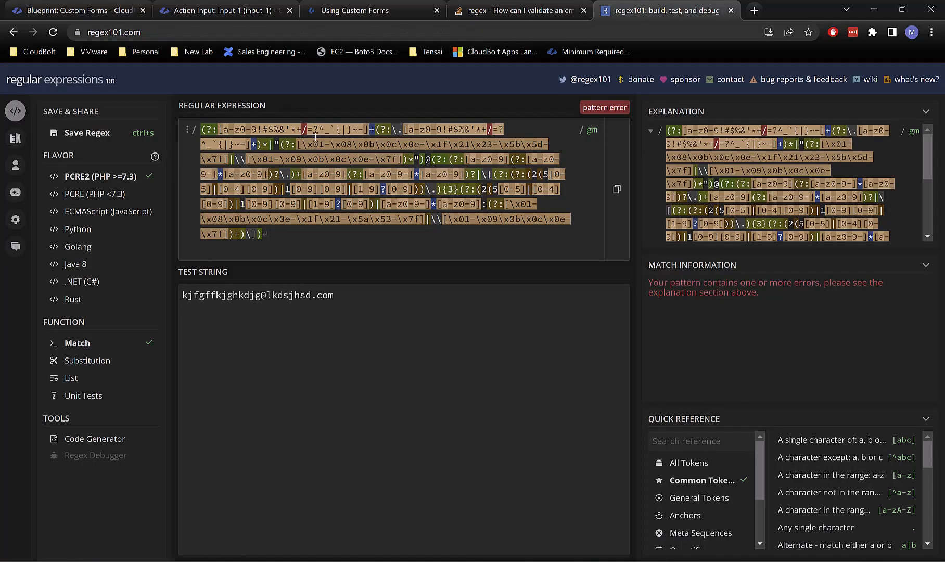
double_click(335, 157)
key("ctrl+a")
key("BackSpace")
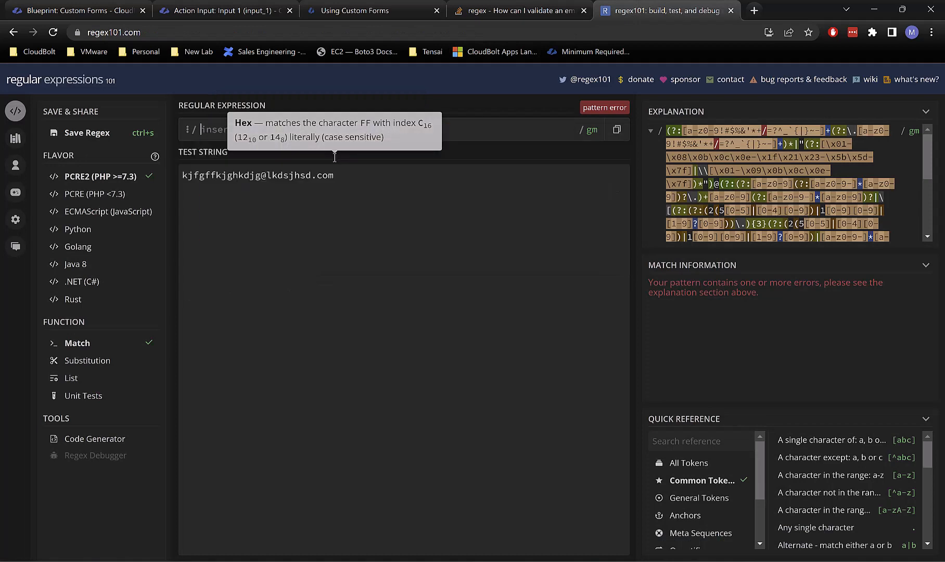
key("ctrl+v")
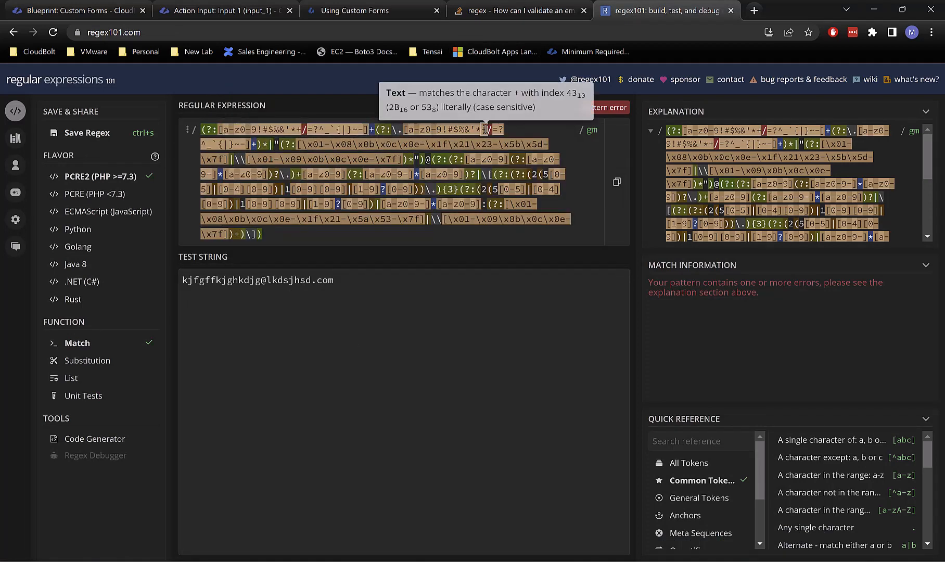
Step: Recheck the pattern error, then scroll through later Stack Overflow answers for other approaches
left_click(515, 7)
scroll(494, 289, "down", 5)
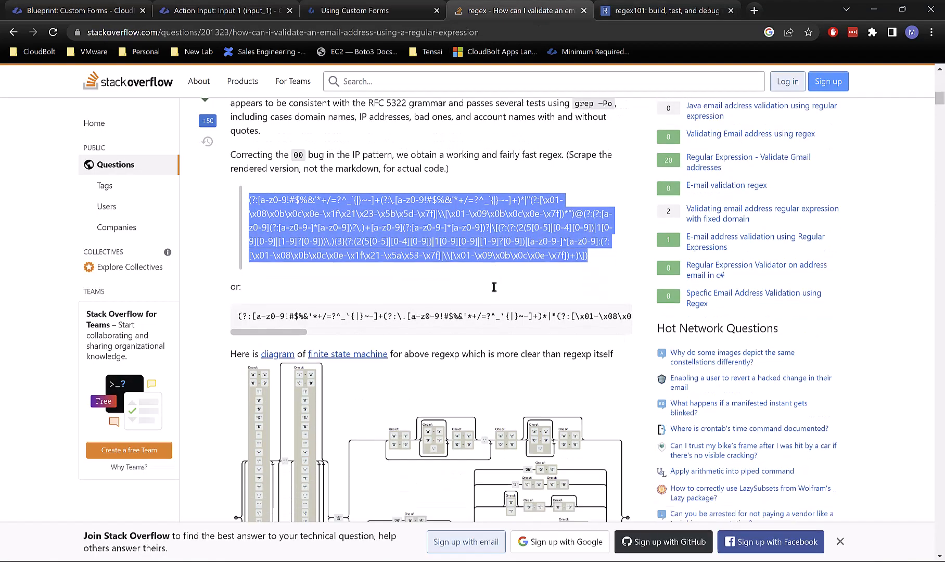
scroll(494, 289, "up", 4)
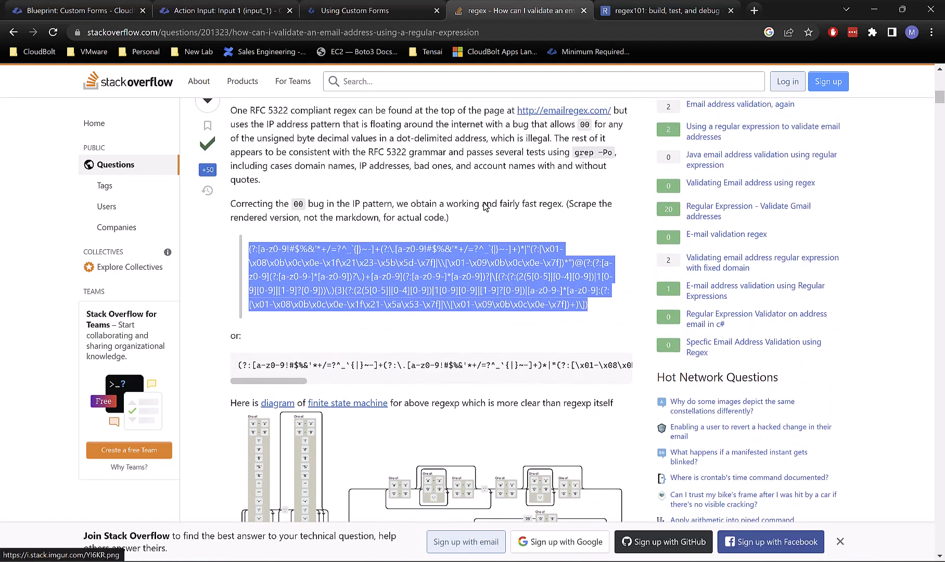
left_click(671, 11)
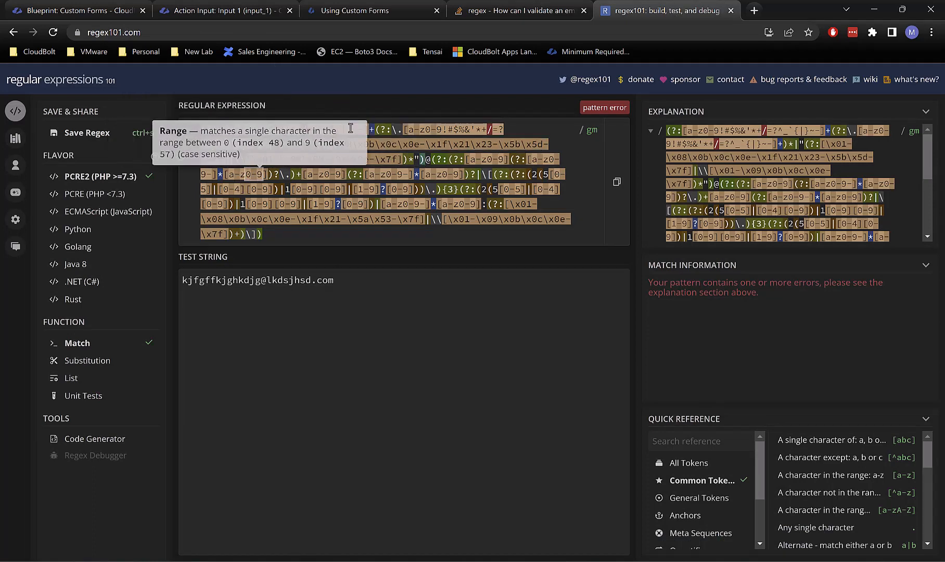
left_click(517, 16)
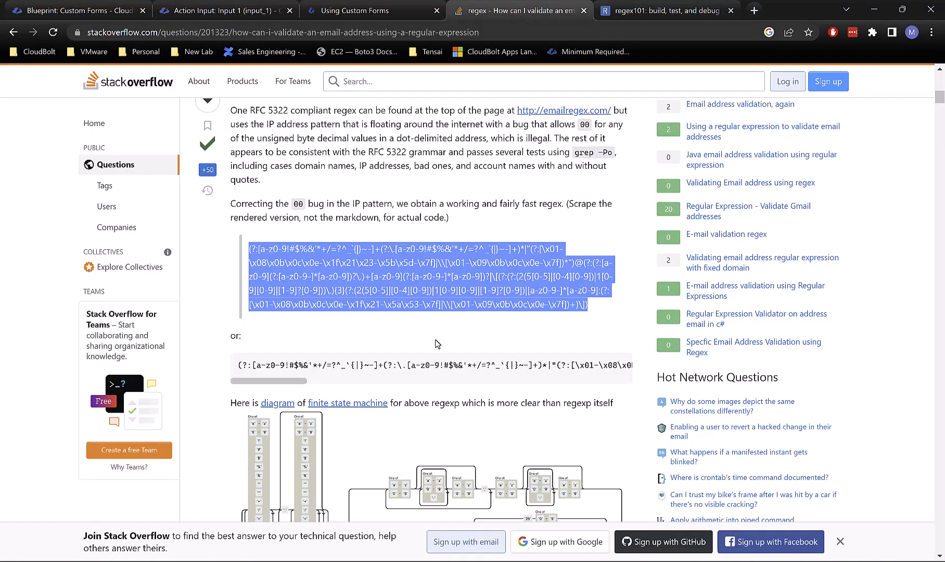
scroll(436, 344, "down", 10)
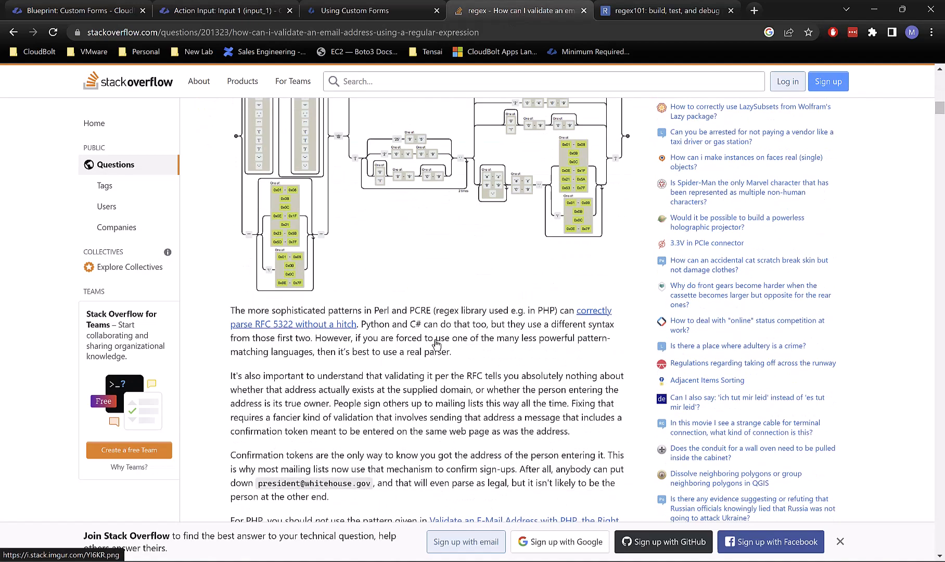
scroll(436, 344, "down", 20)
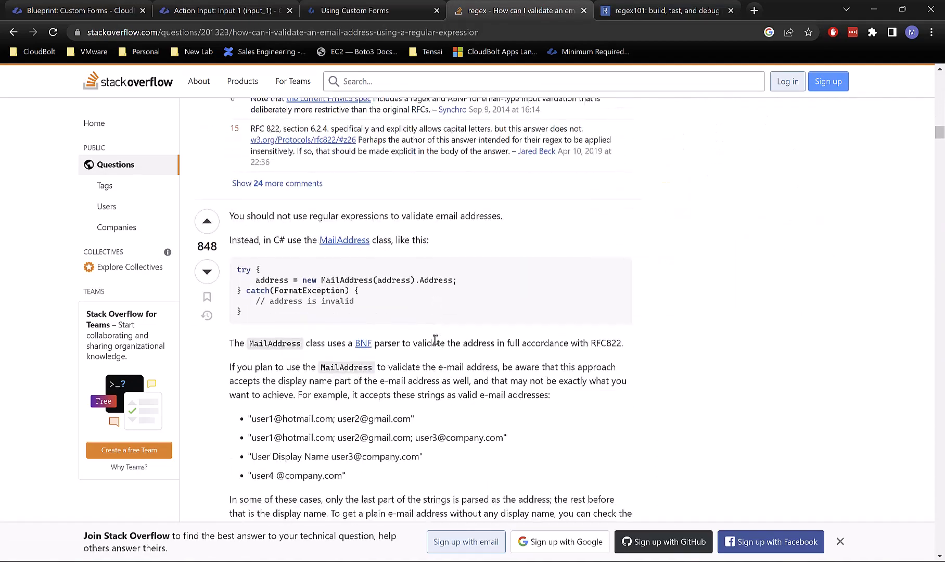
scroll(370, 319, "down", 7)
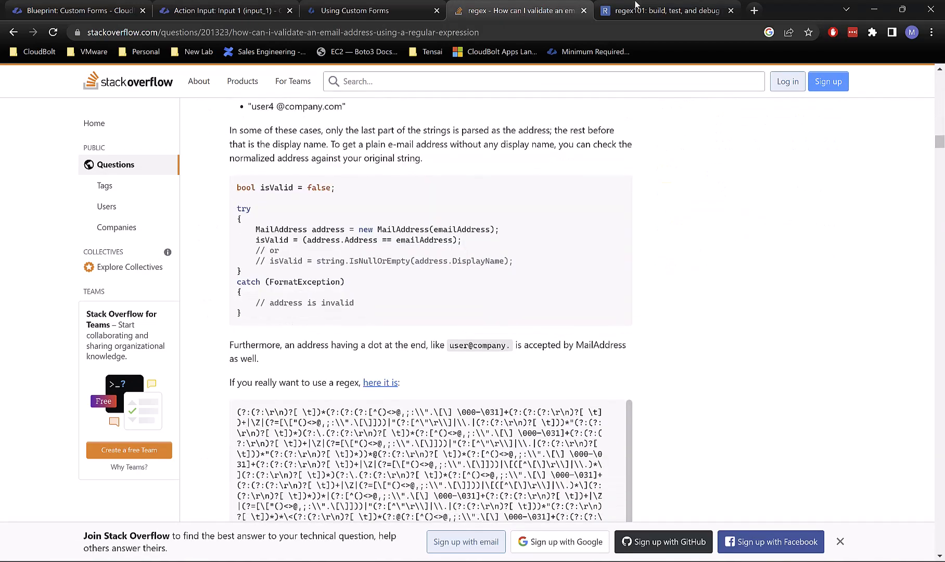
Step: Search 'simple regex email validator', open the WIRED article, and select its dirt-simple email regex
left_click(174, 36)
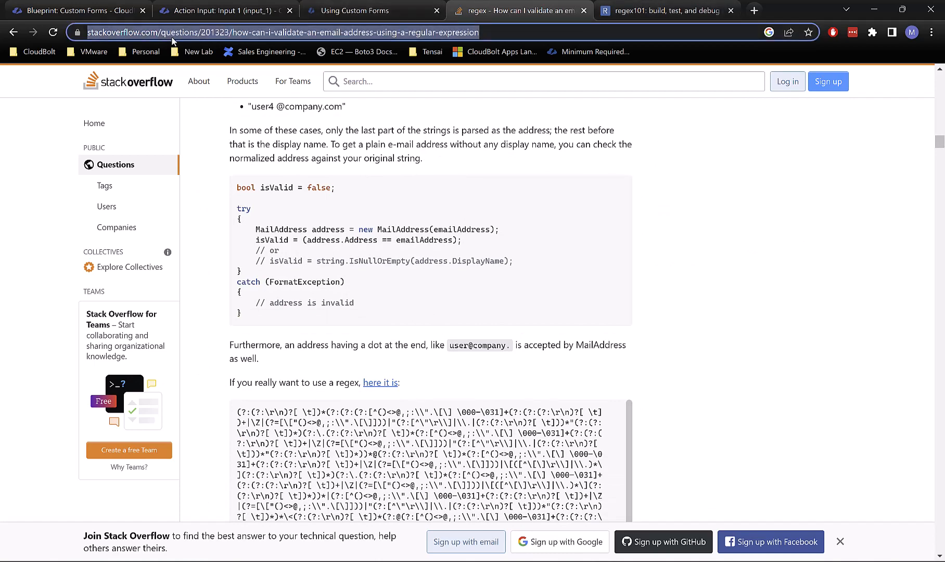
type("simple rege")
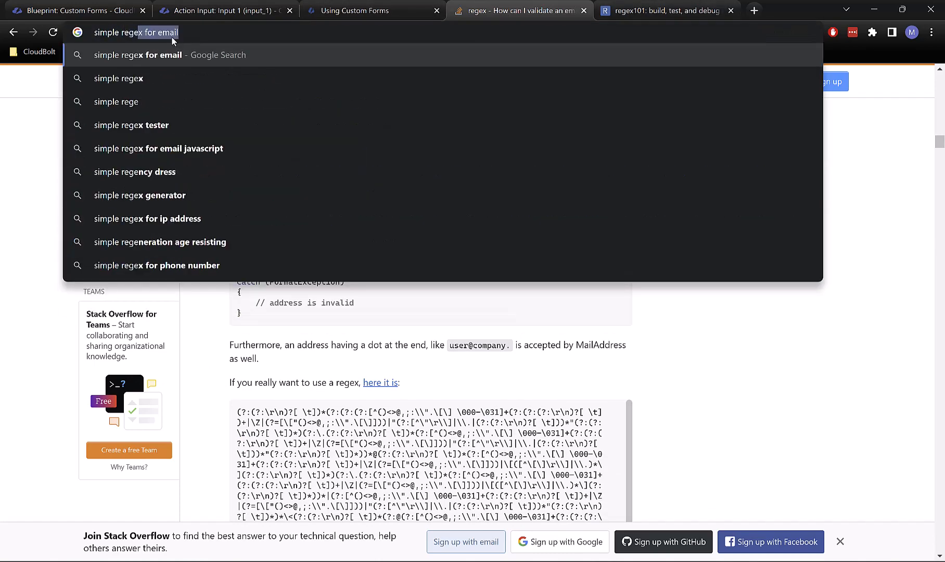
type("x email valid")
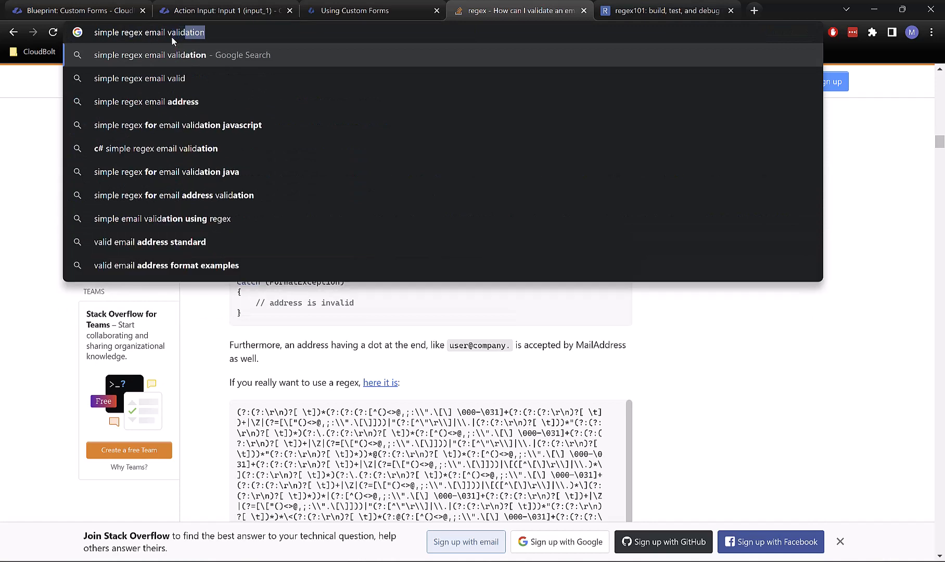
type("ator")
key("Return")
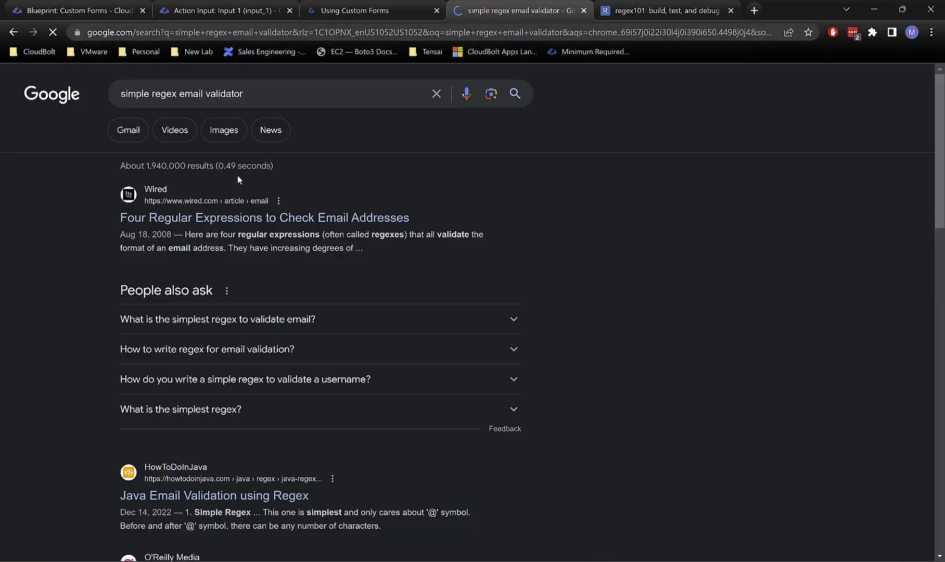
left_click(245, 218)
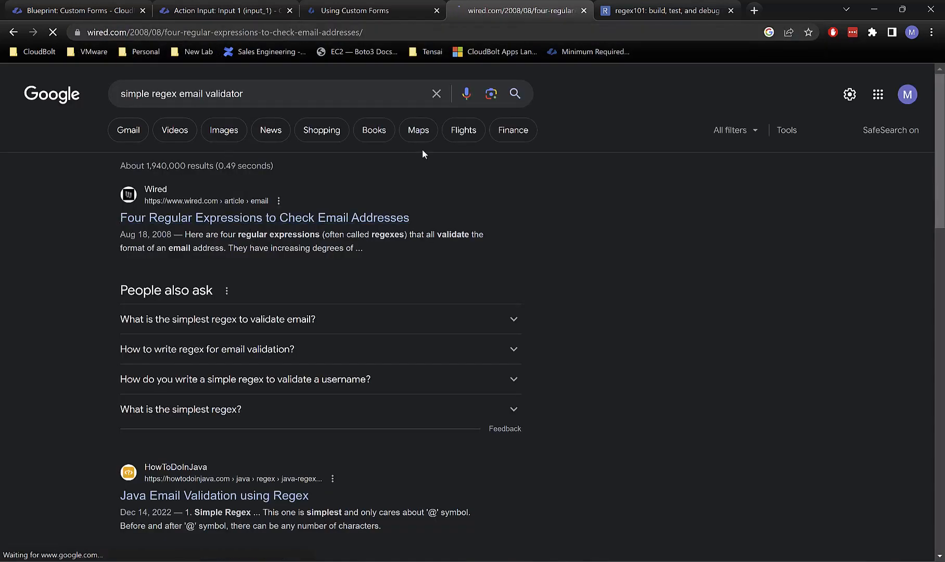
scroll(416, 312, "down", 3)
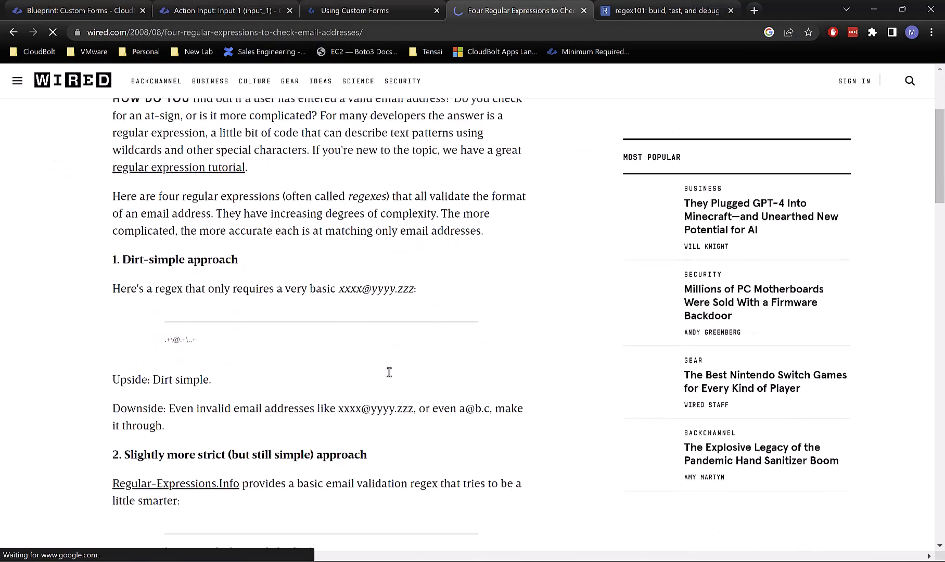
scroll(365, 322, "down", 2)
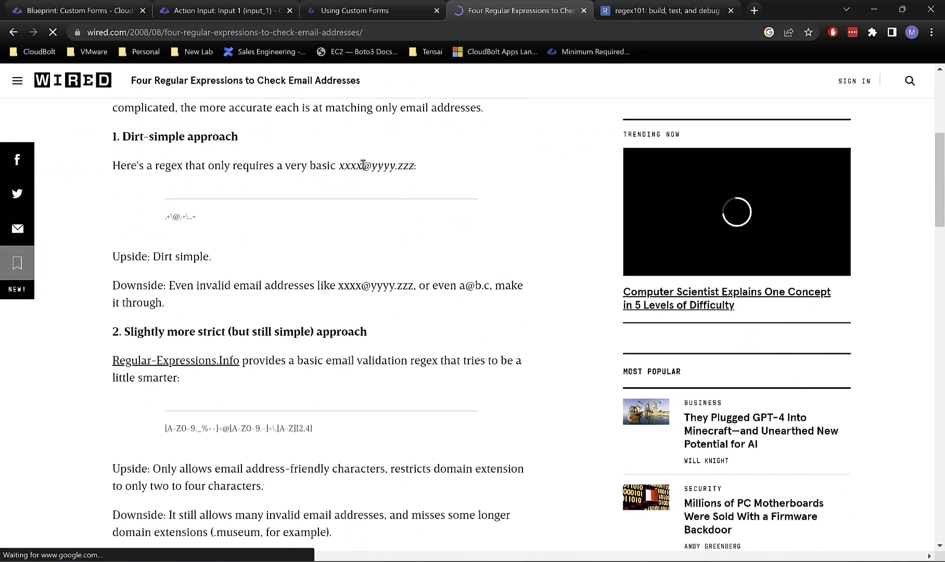
left_click_drag(204, 217, 156, 223)
key("ctrl+c")
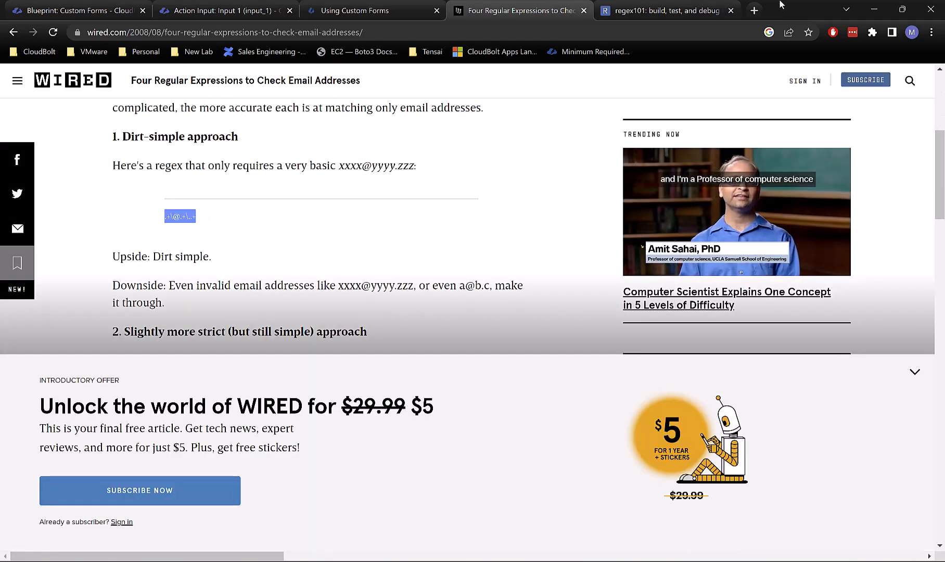
Step: Replace the long email pattern in regex101 with the simple .+\@.+\..+ regex
key("ctrl+Tab")
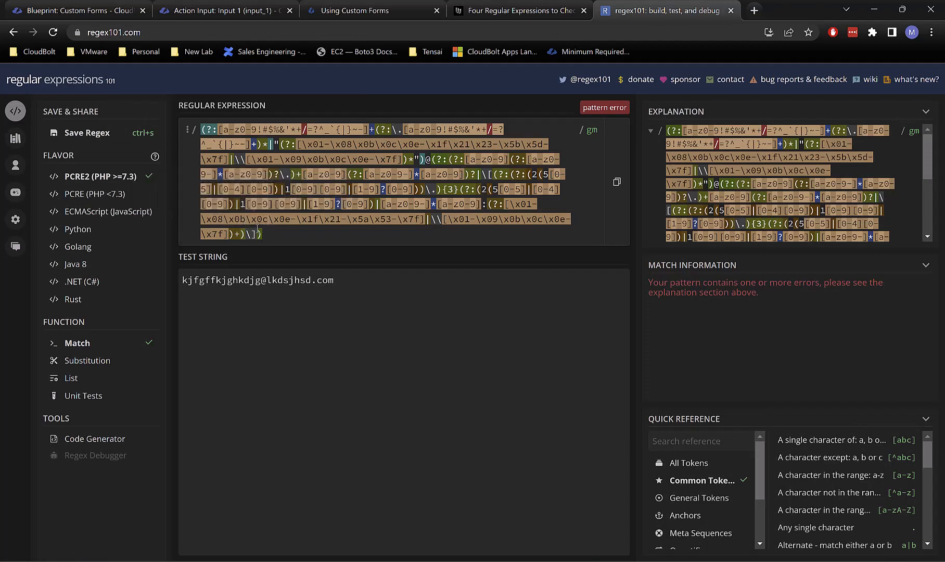
key("ctrl+a")
key("BackSpace")
key("ctrl+v")
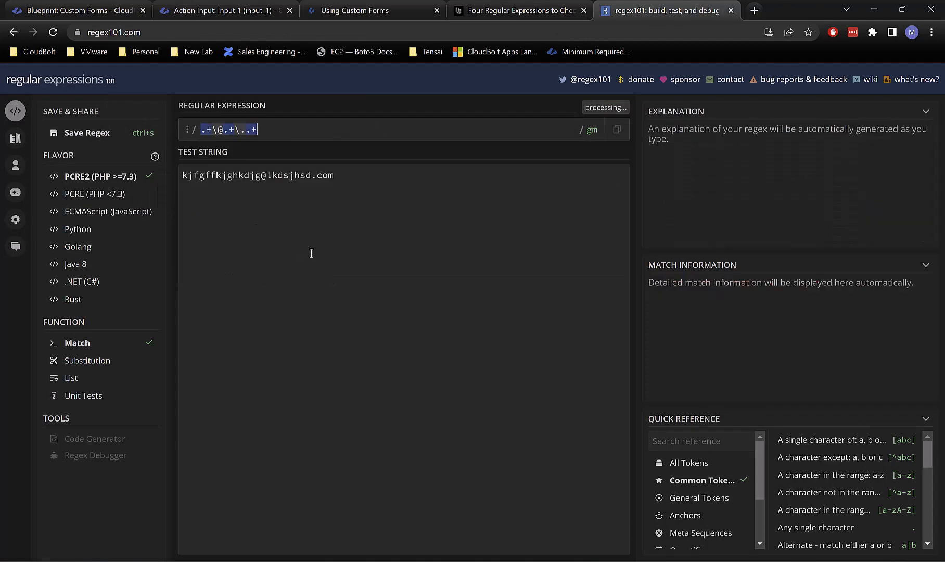
Step: Strip the .com ending from the test address to confirm the simple pattern no longer matches
type("f")
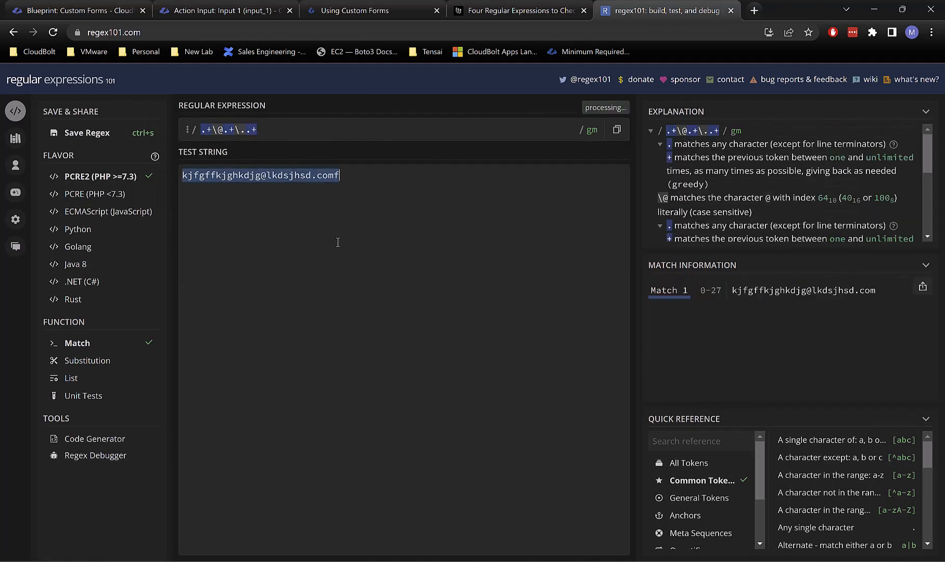
key("BackSpace")
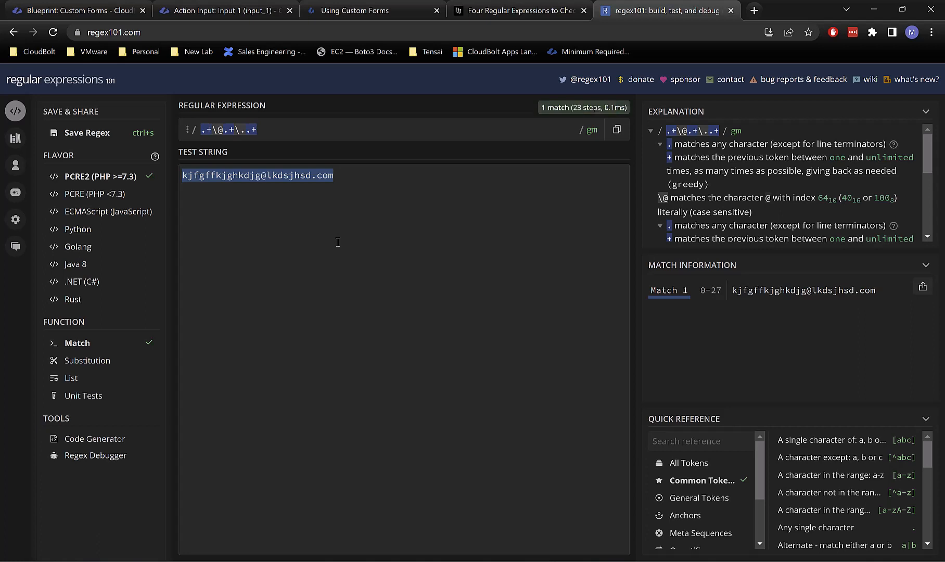
key("BackSpace")
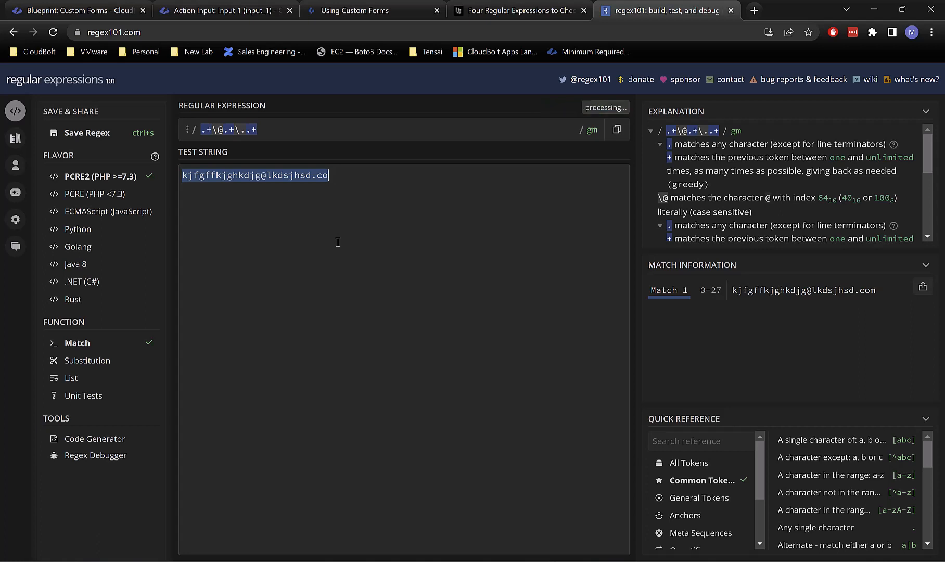
key("BackSpace")
key("BackSpace")
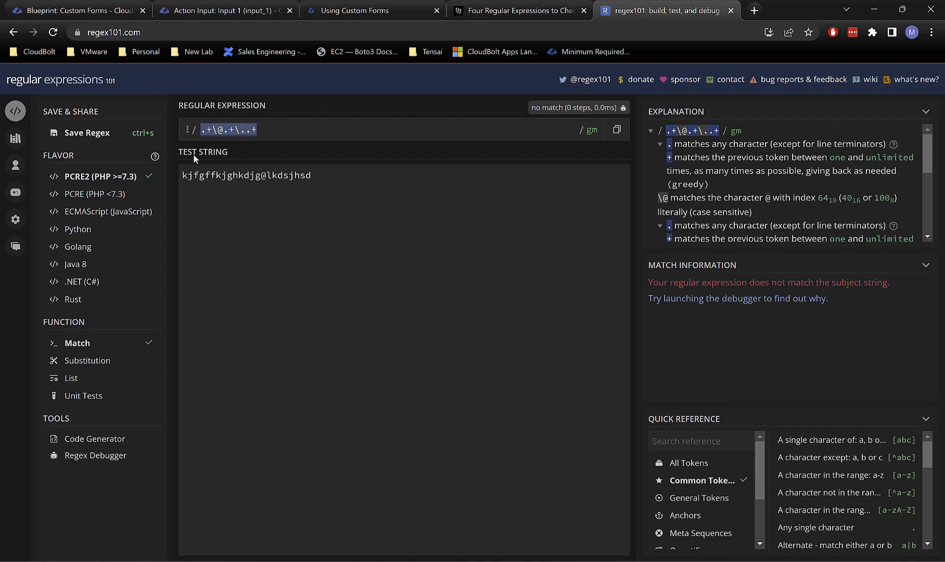
left_click(516, 15)
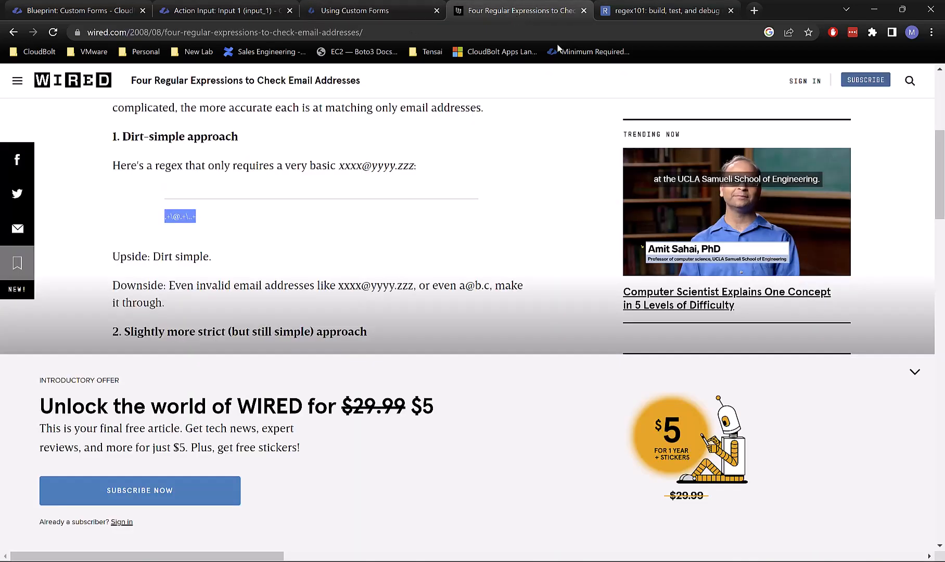
Step: In the blueprint's custom form editor, give Input 1 a Regex validator with pattern .+\@.+\..+
left_click(583, 11)
left_click(359, 10)
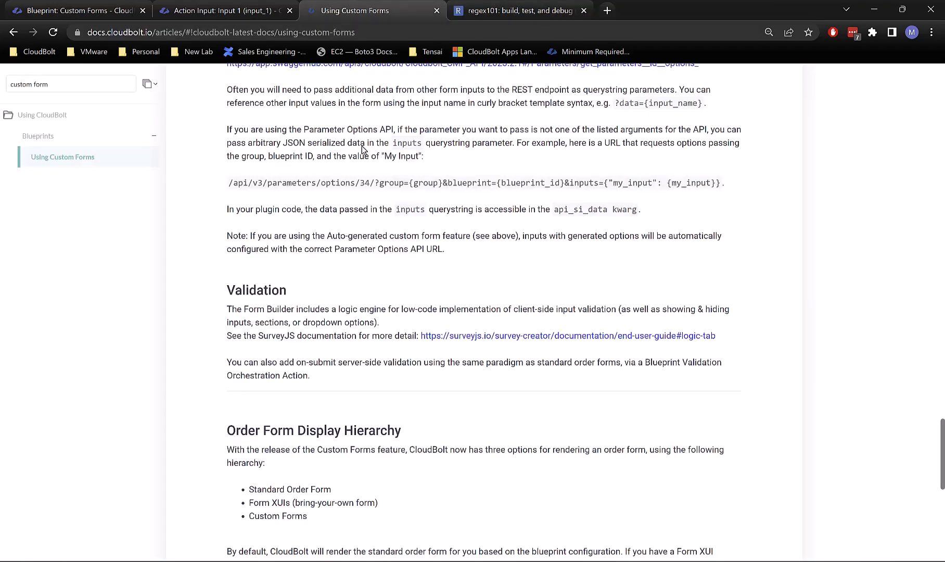
left_click(224, 10)
left_click(78, 11)
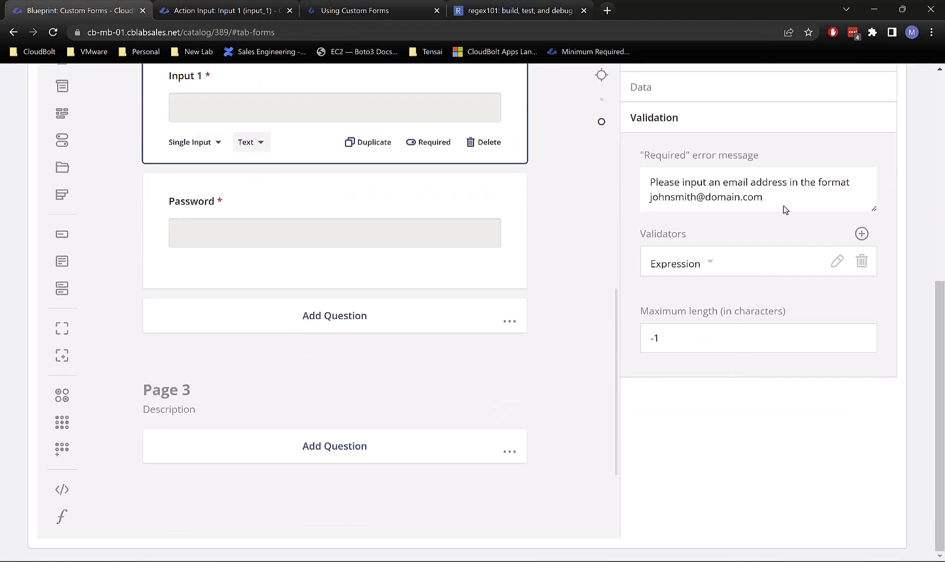
scroll(781, 202, "up", 1)
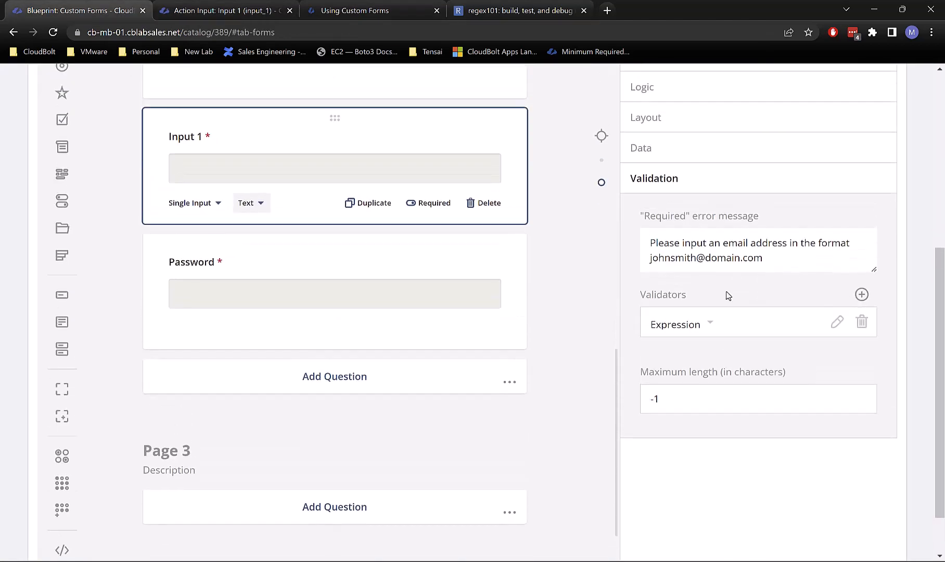
left_click(703, 328)
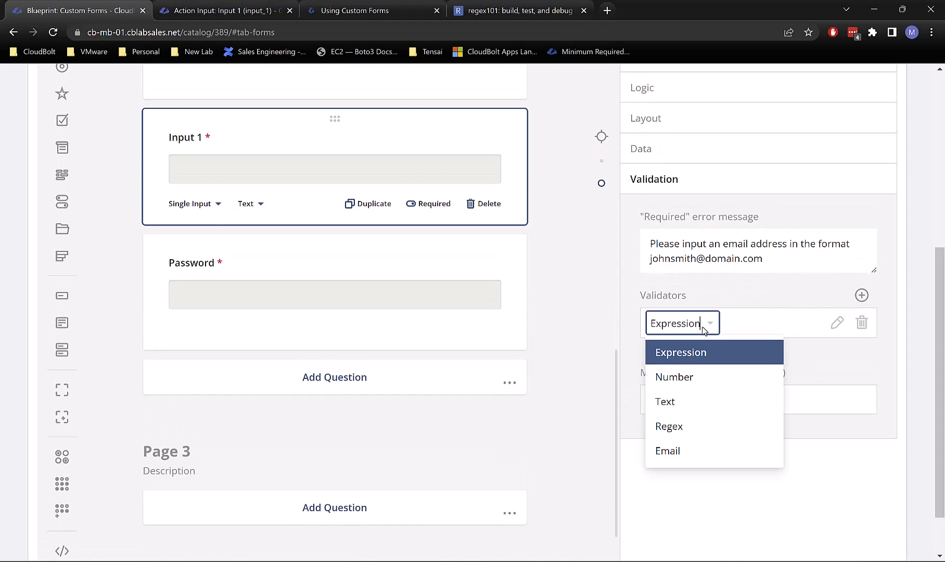
left_click(686, 432)
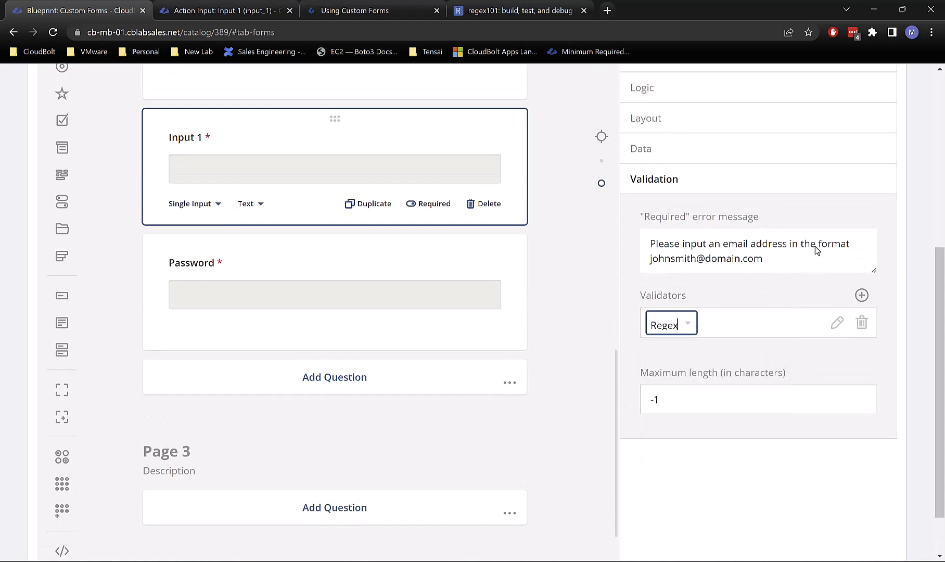
left_click(836, 324)
left_click(718, 445)
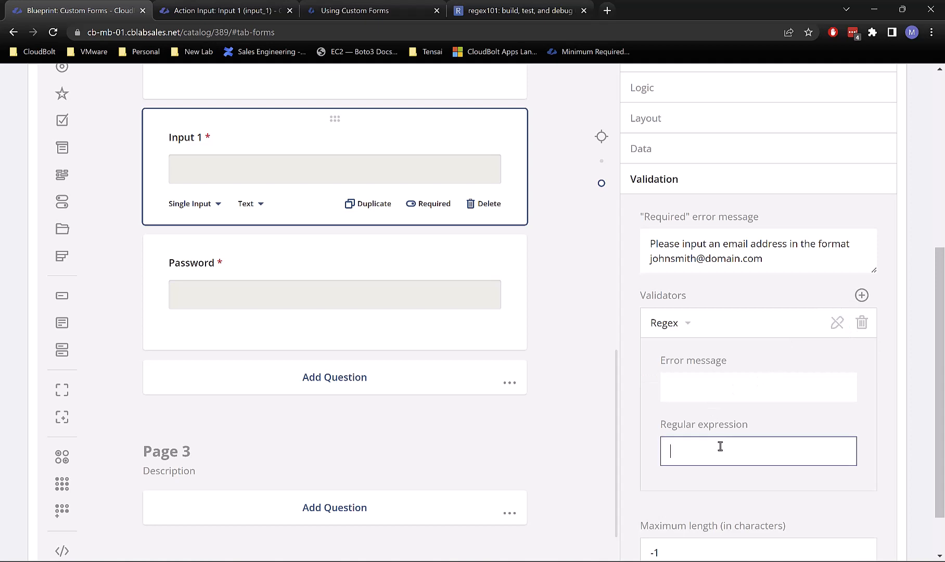
key("ctrl+v")
Step: Set the regex error to 'Please enter a valid email address' and the required message to 'You must at least try to enter an'
left_click_drag(784, 260, 541, 239)
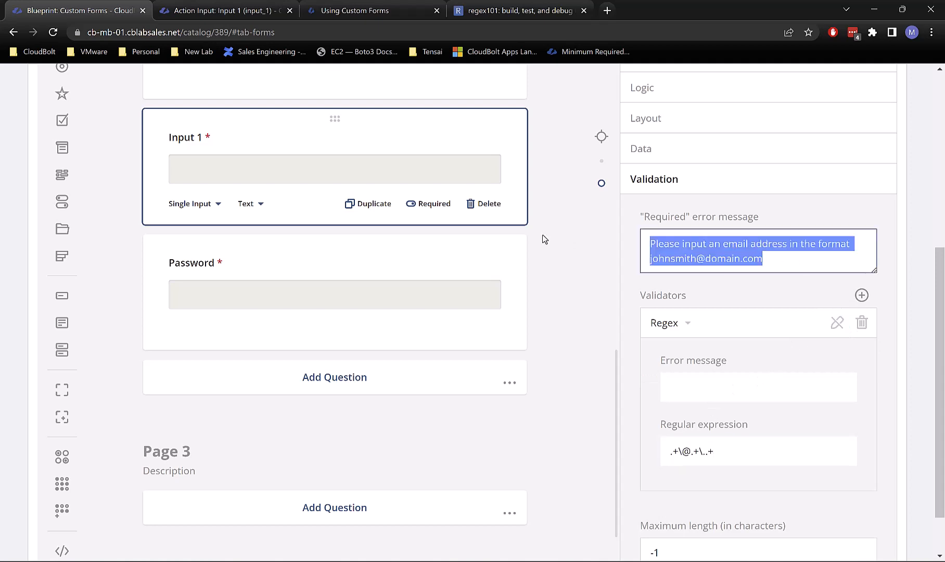
key("BackSpace")
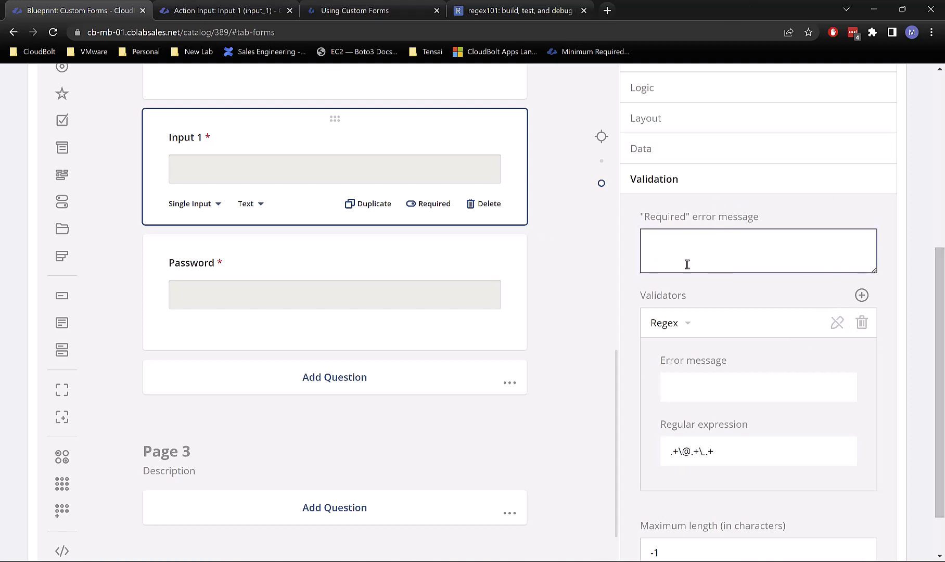
scroll(717, 319, "down", 2)
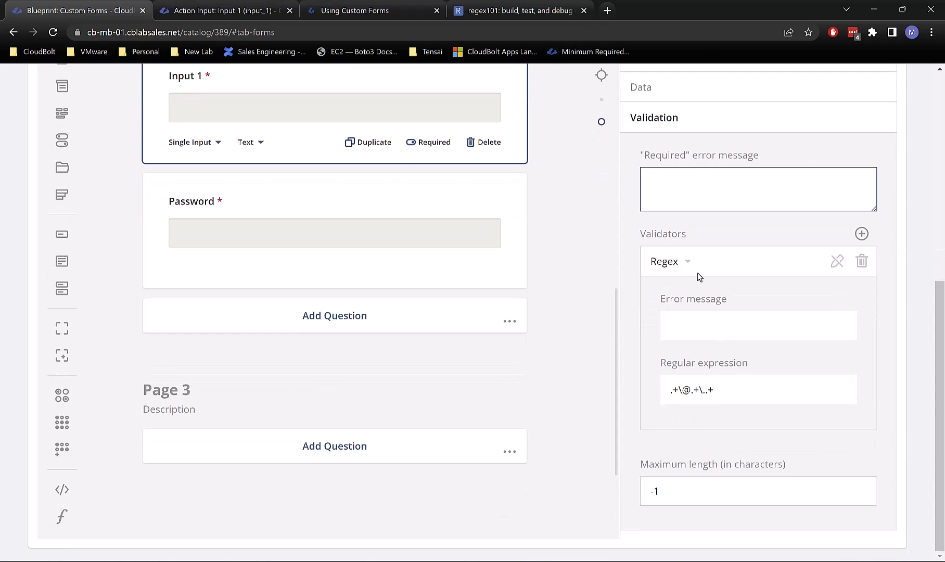
left_click(742, 390)
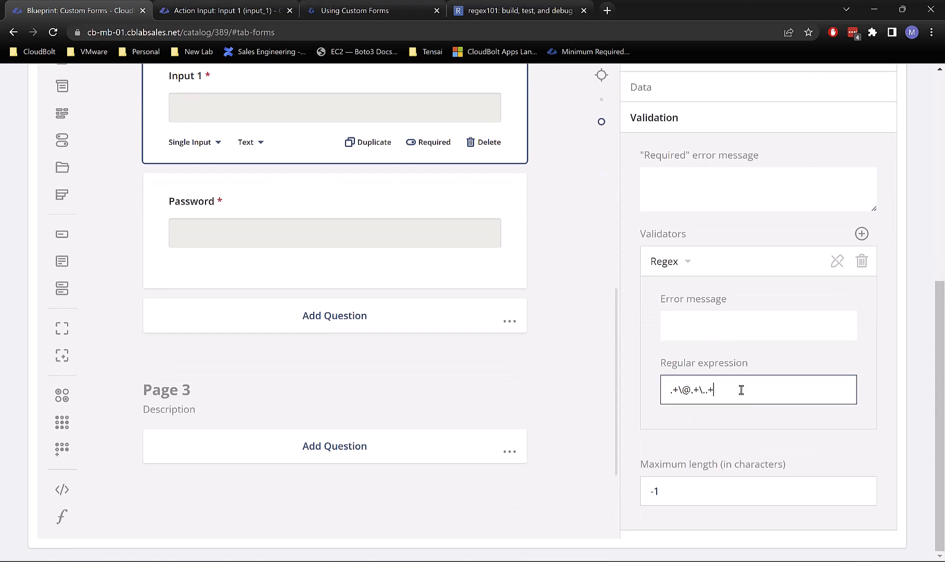
left_click(706, 339)
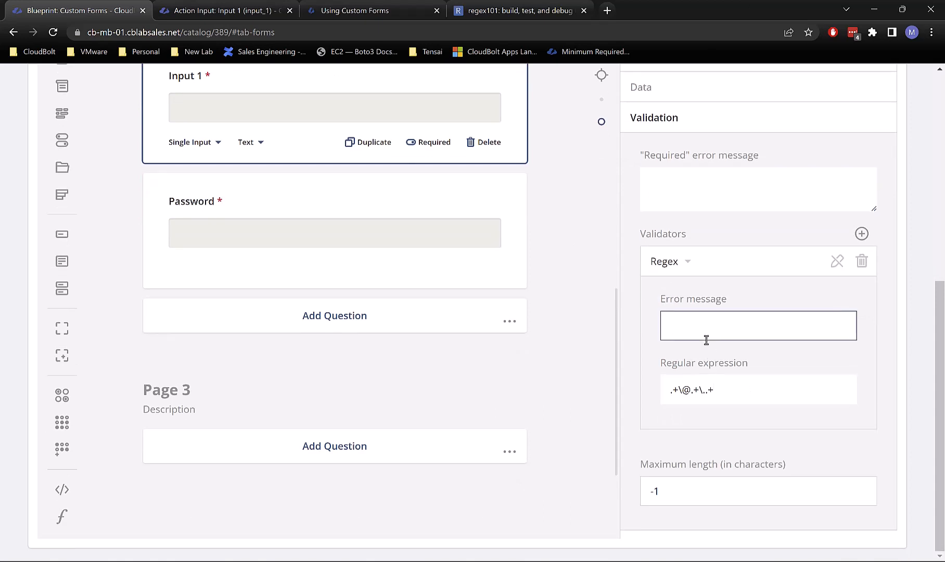
type("Please ente")
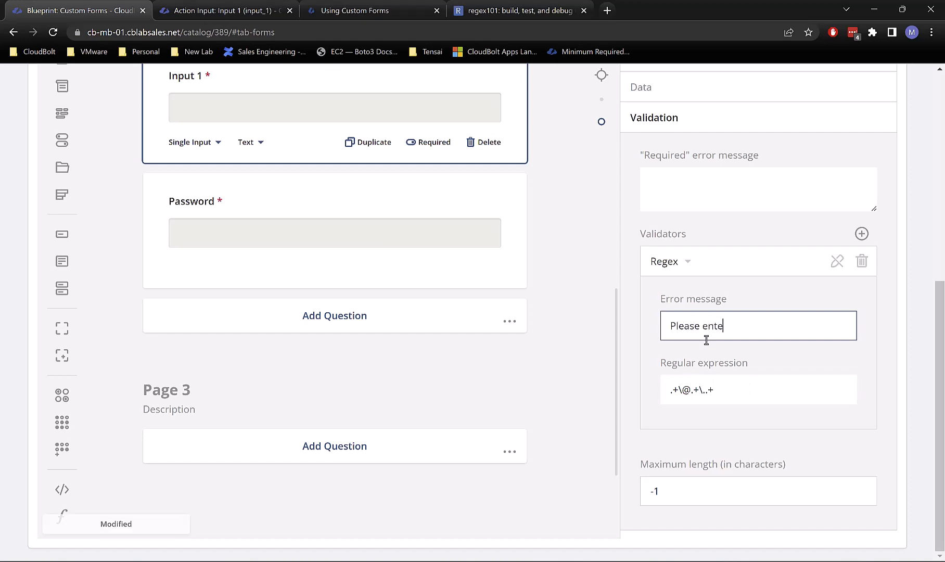
type("r a valid email ")
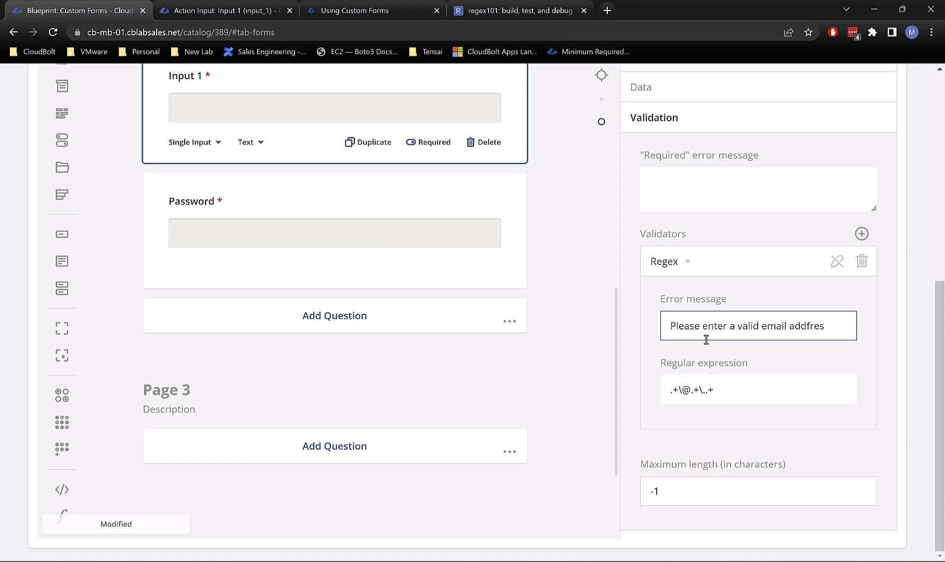
type("address")
left_click(673, 188)
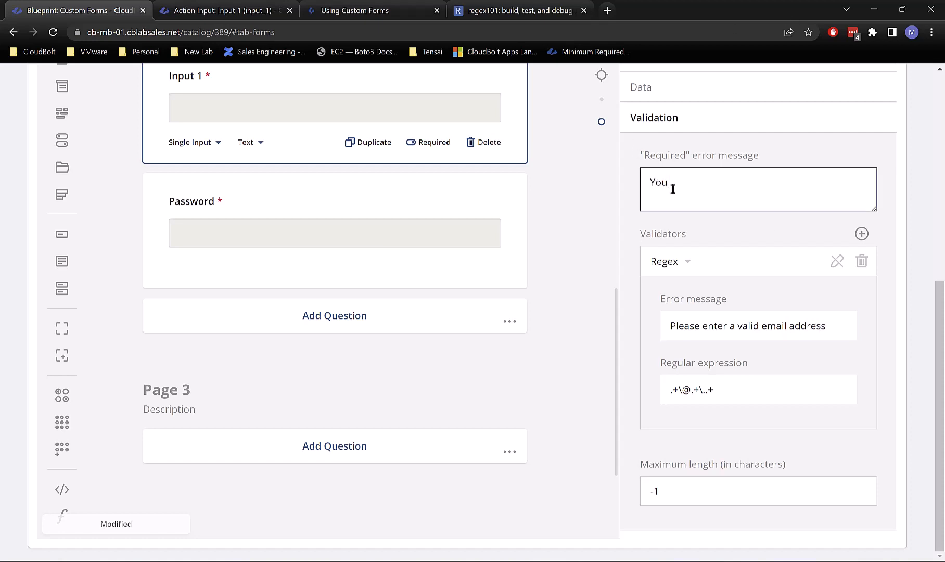
type("You must at least try to enter an email address")
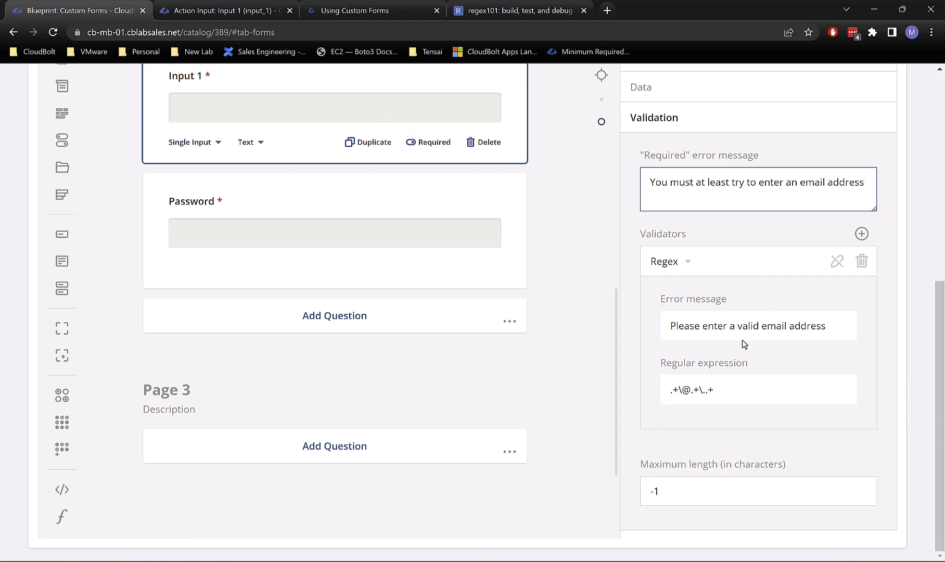
scroll(563, 408, "up", 15)
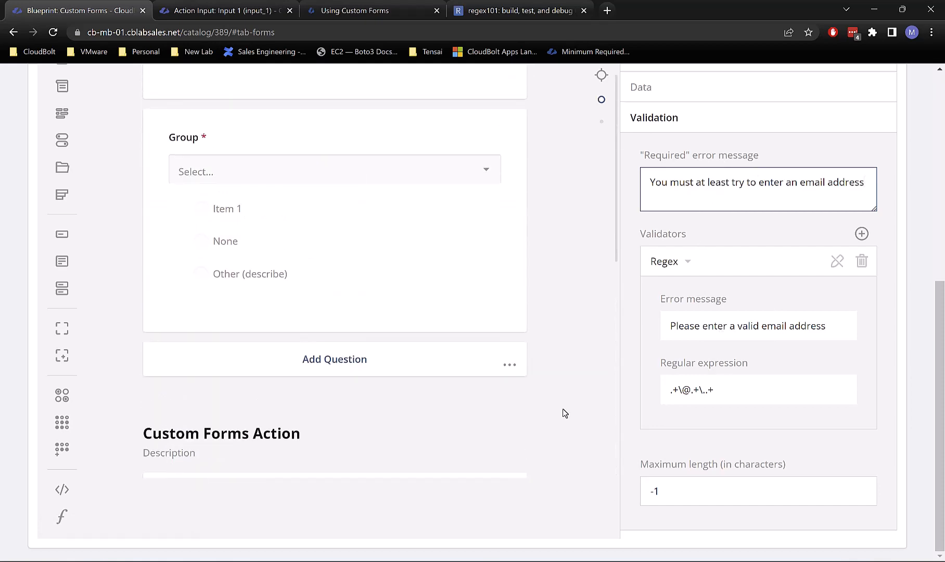
scroll(297, 237, "up", 10)
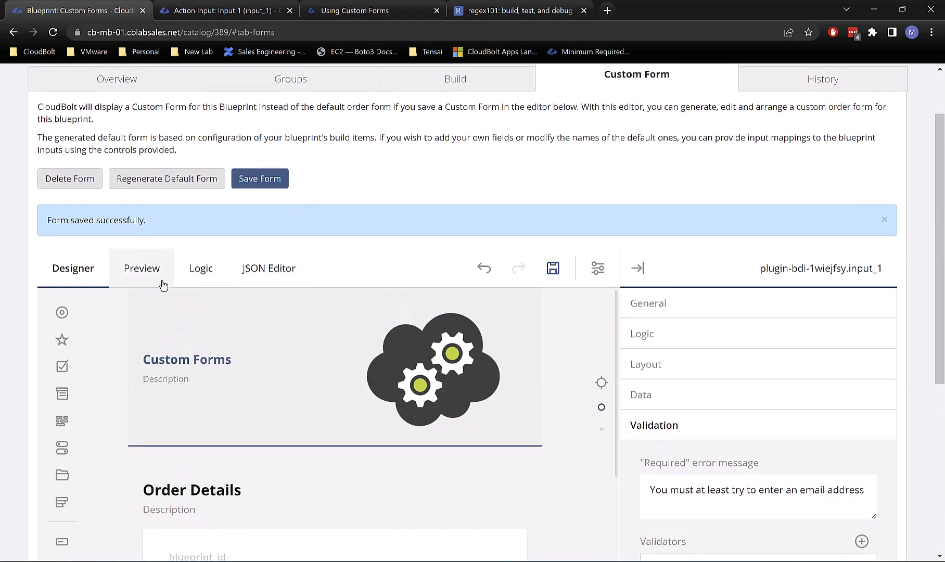
Step: Preview the form for group IT with a password and Input 2 set to Yes, submitting Input 1 empty
left_click(159, 280)
scroll(623, 402, "down", 4)
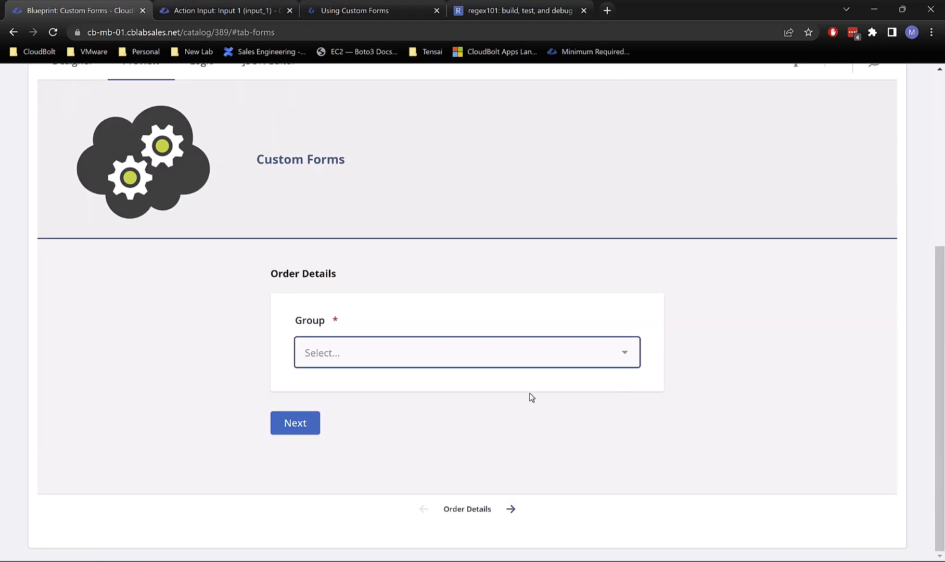
left_click(426, 349)
left_click(364, 203)
left_click(290, 422)
scroll(404, 430, "down", 4)
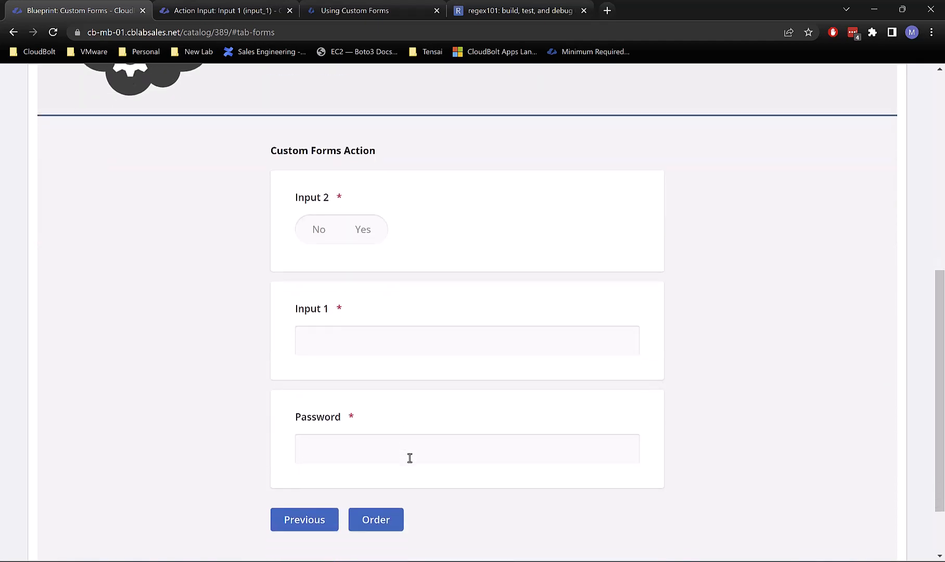
left_click(388, 376)
type("*************")
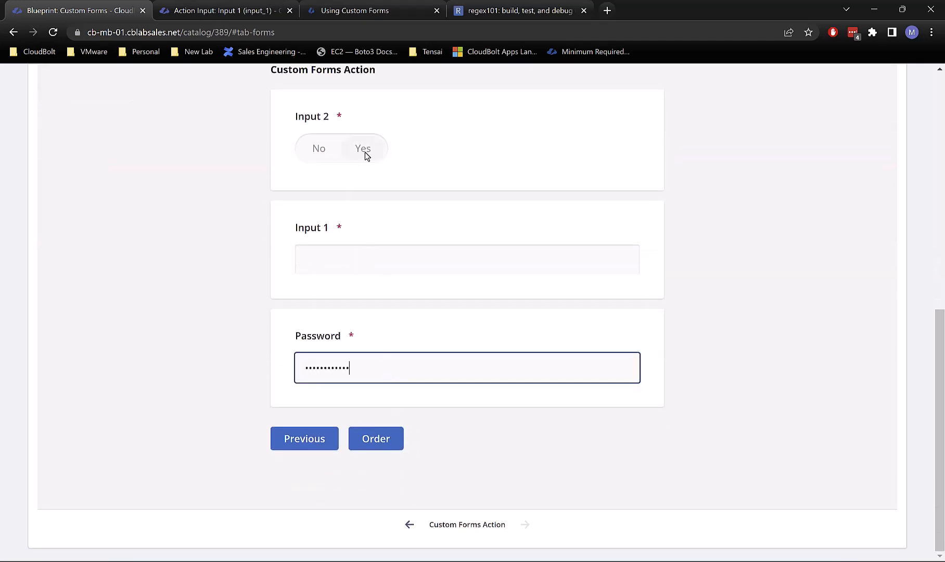
left_click(363, 151)
left_click(371, 446)
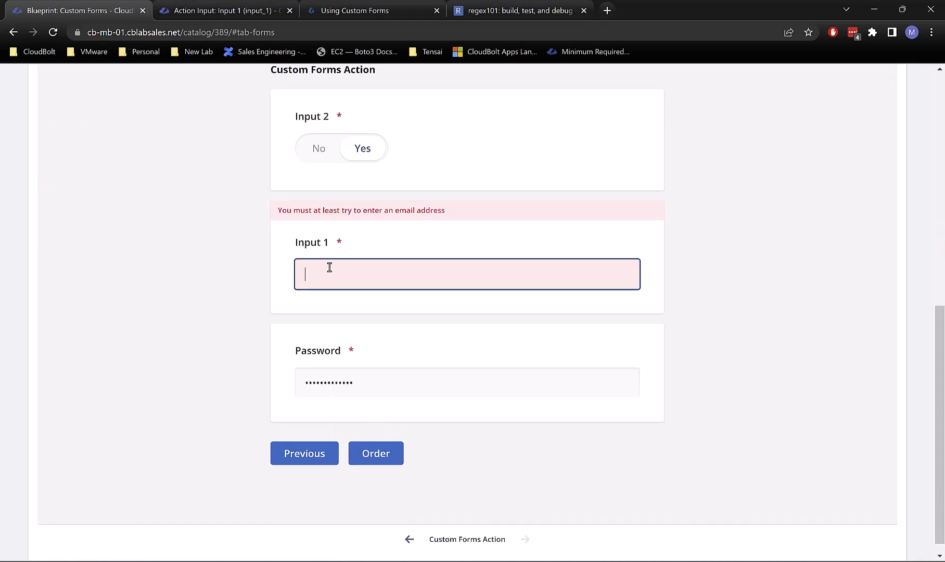
Step: Submit Input 1 with an invalid value, then complete it into a sample e-mail address and submit
type("xvfdfdgdfg")
left_click(388, 457)
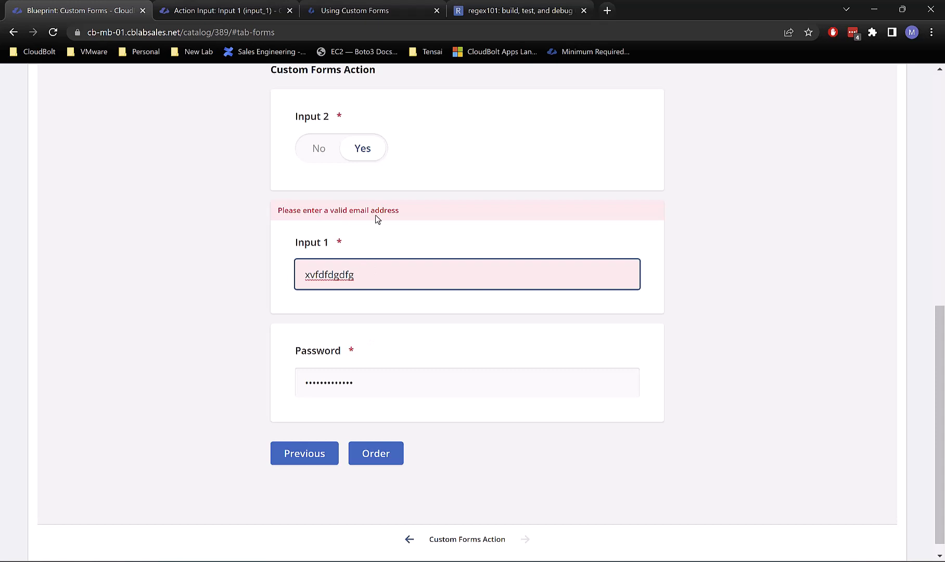
type("@sddsf.com")
left_click(376, 453)
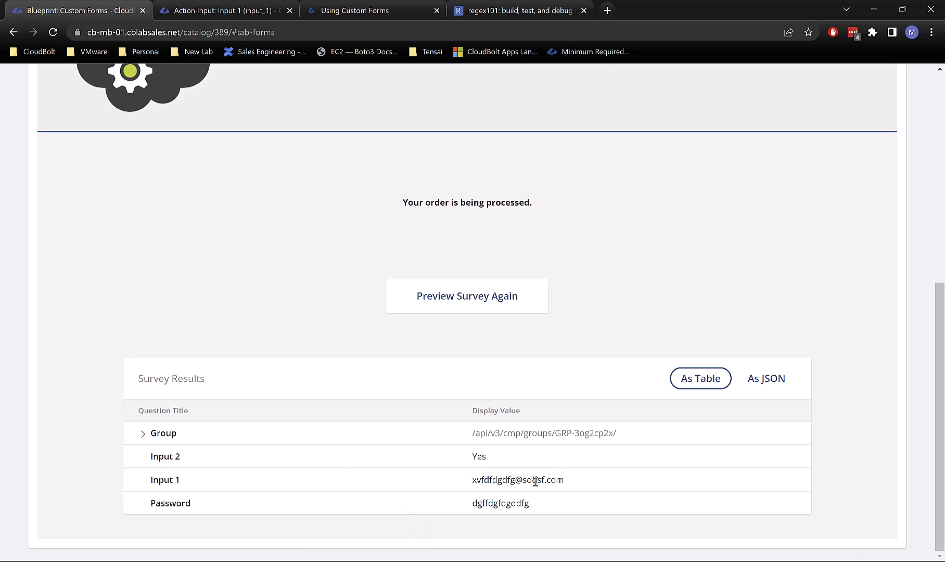
scroll(358, 436, "up", 5)
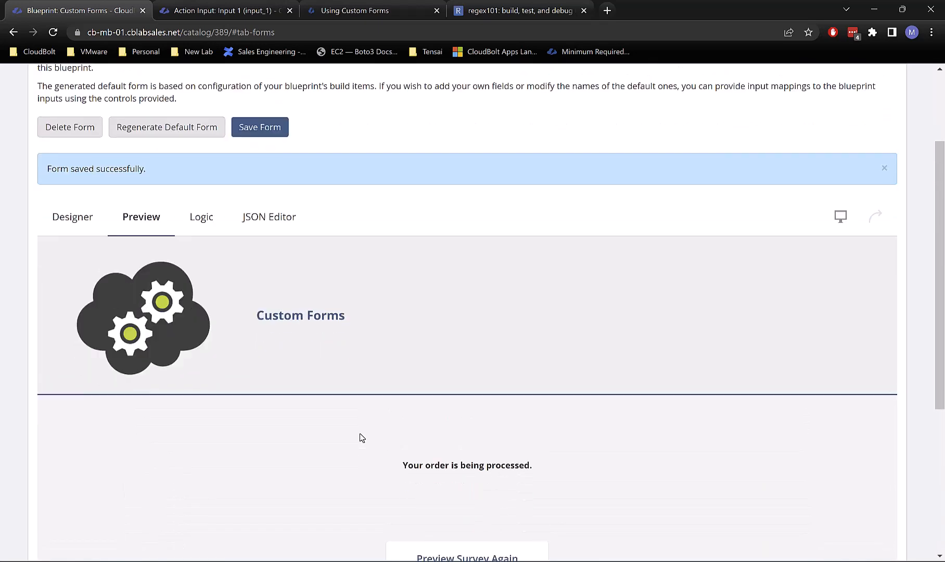
scroll(360, 437, "down", 5)
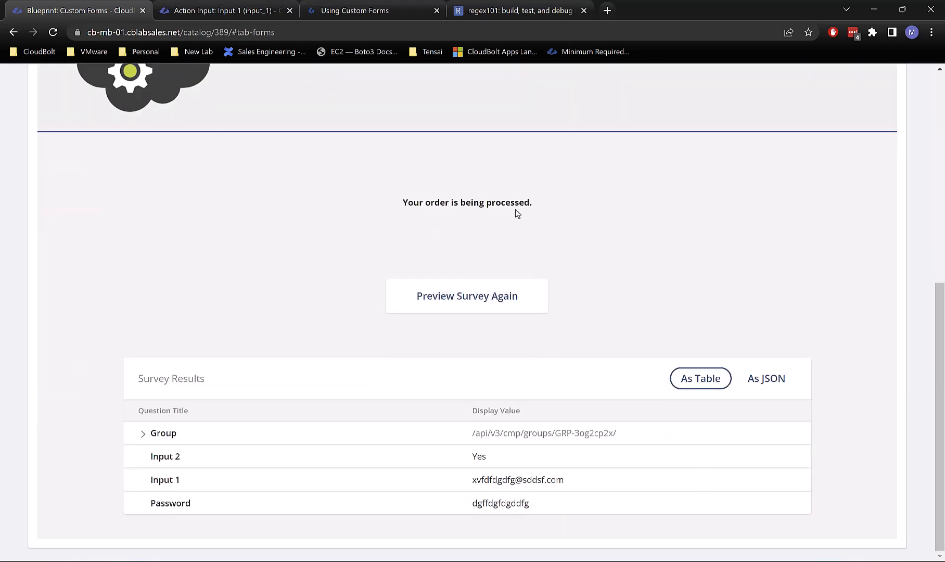
scroll(515, 210, "up", 5)
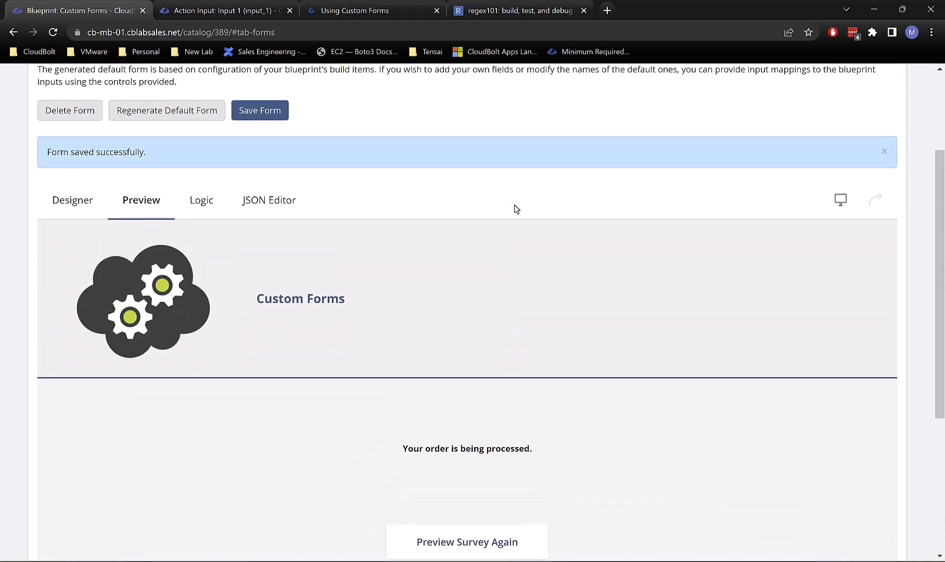
scroll(514, 208, "down", 5)
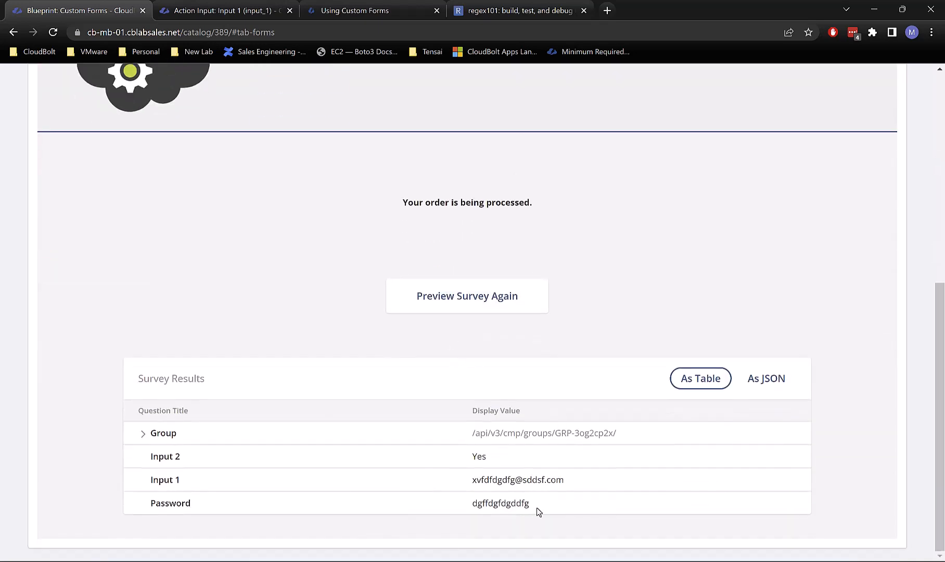
Step: Review the submitted preview values, including the Password entry
left_click_drag(536, 507, 460, 508)
left_click(341, 334)
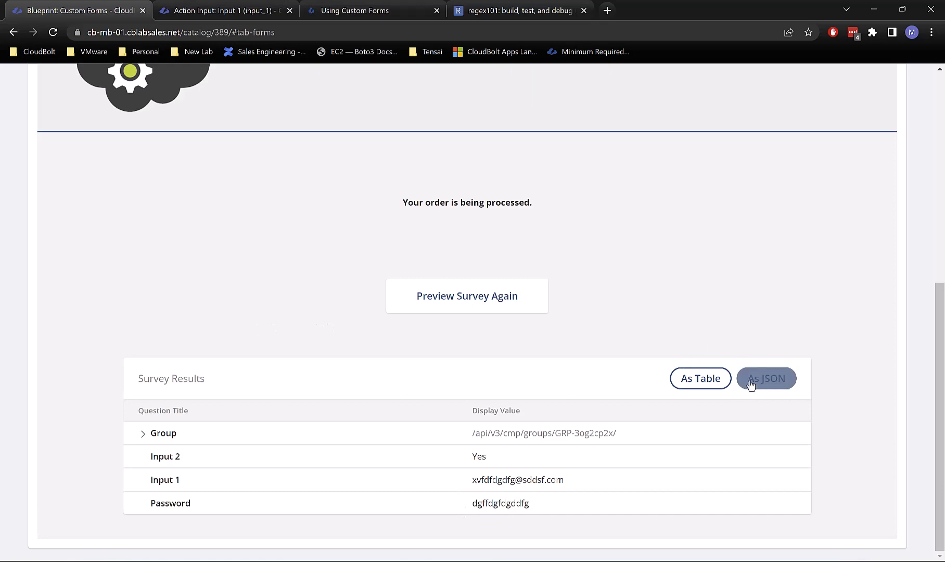
scroll(730, 318, "up", 2)
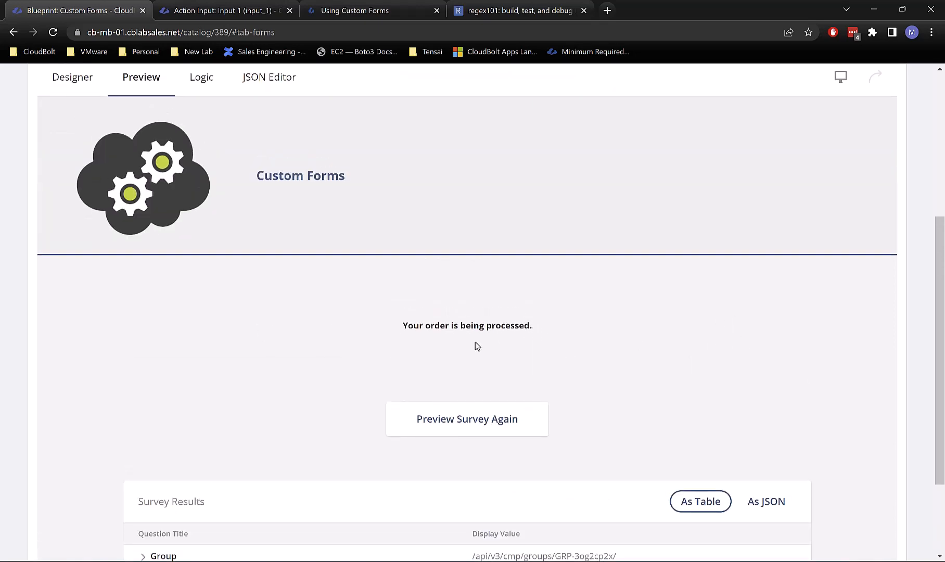
scroll(476, 344, "up", 4)
scroll(452, 312, "down", 3)
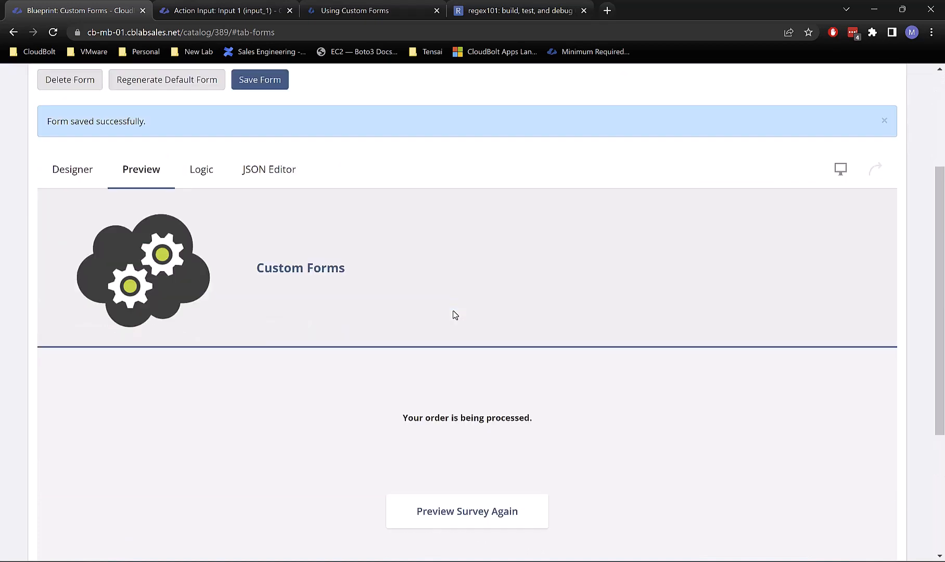
scroll(454, 315, "down", 3)
scroll(454, 315, "up", 1)
scroll(454, 316, "down", 2)
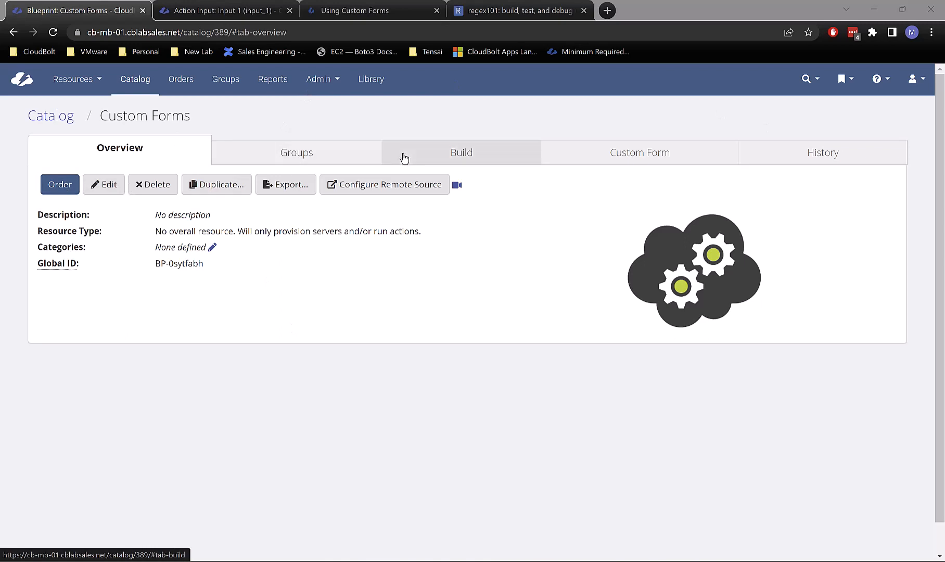
Step: Return to the blueprint's custom form editor, then to its Overview page
left_click(666, 155)
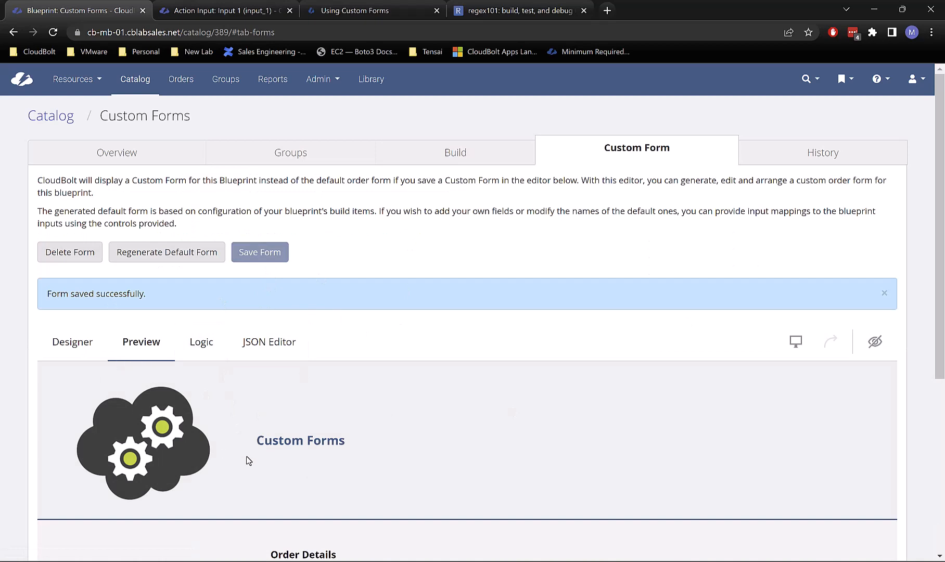
scroll(248, 460, "down", 5)
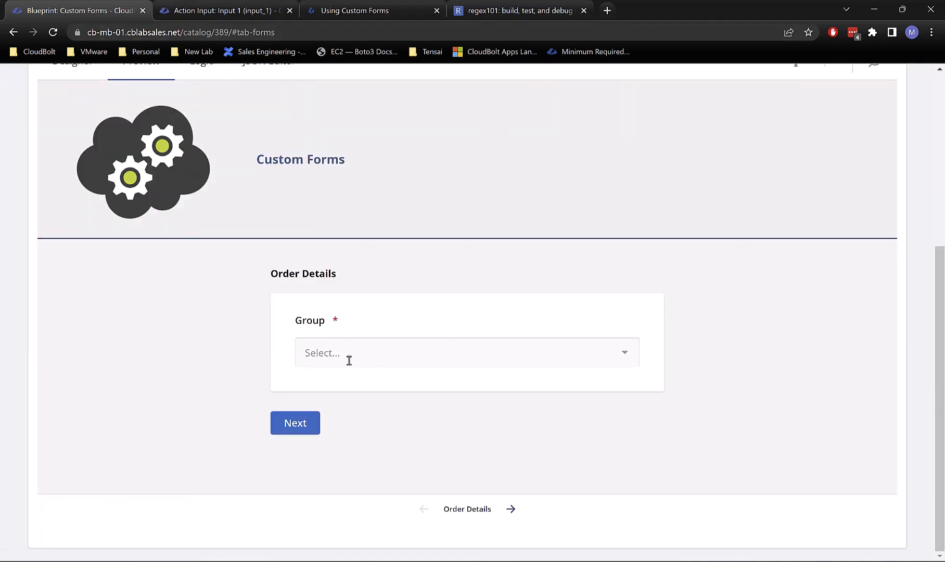
scroll(348, 360, "up", 4)
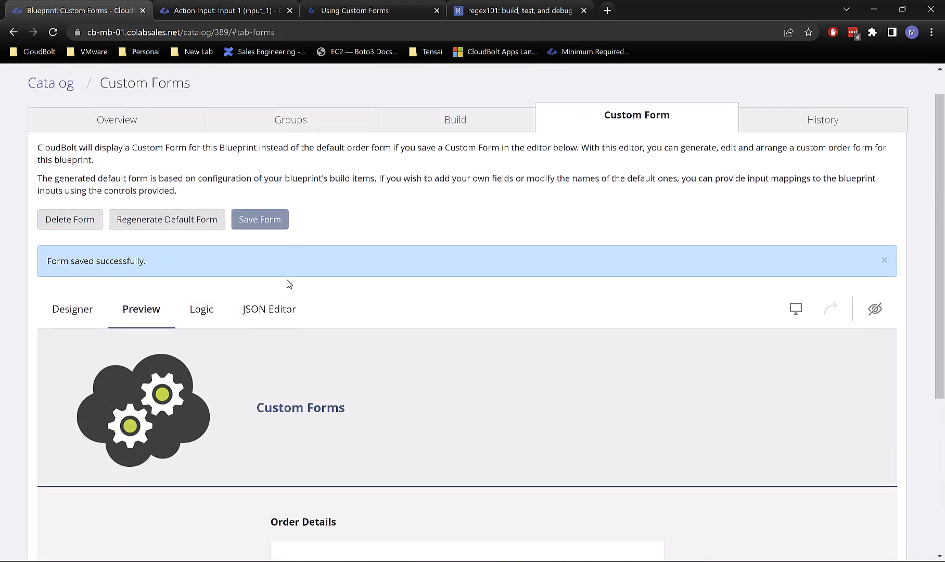
scroll(287, 281, "up", 1)
left_click(122, 159)
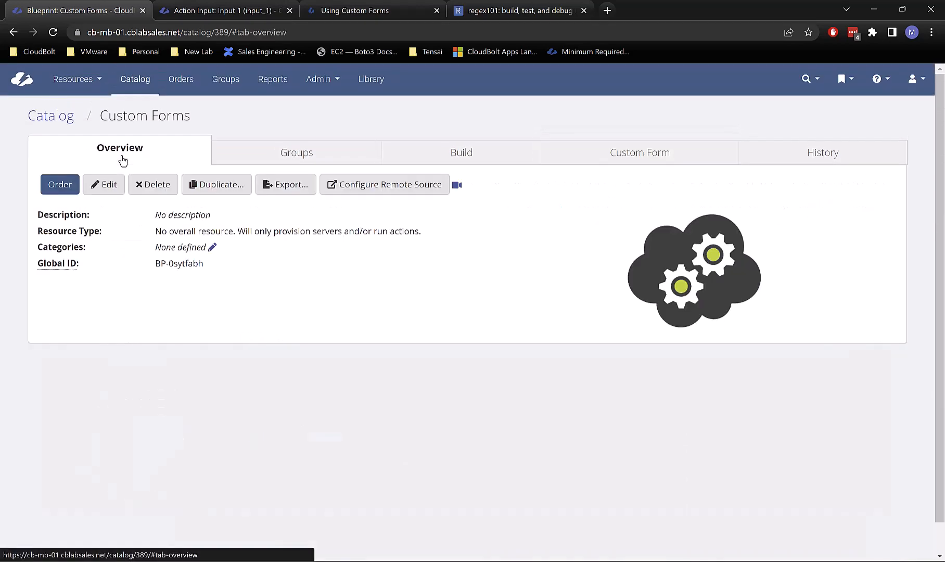
Step: Start an order of Custom Forms for group IT, enter a password, and submit to check required fields
left_click(45, 198)
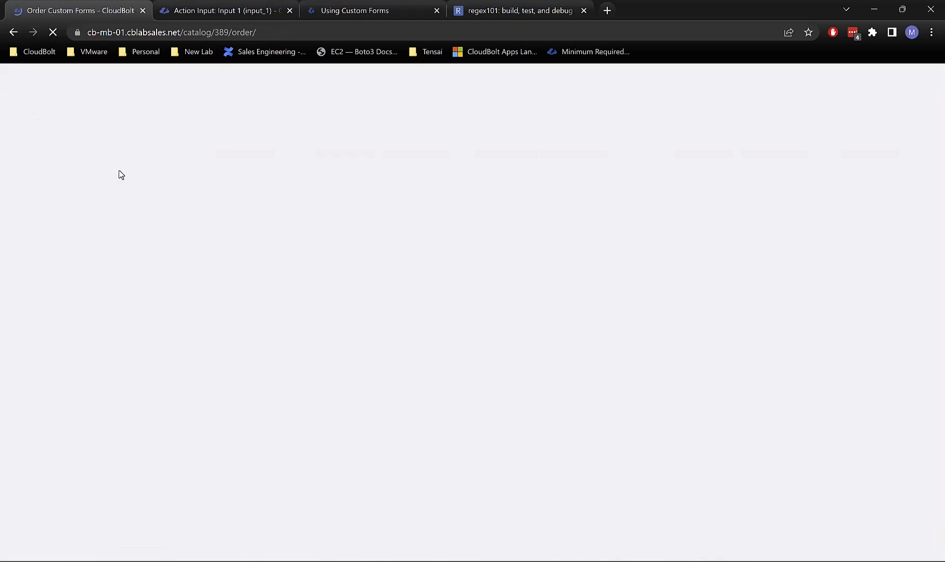
left_click(327, 399)
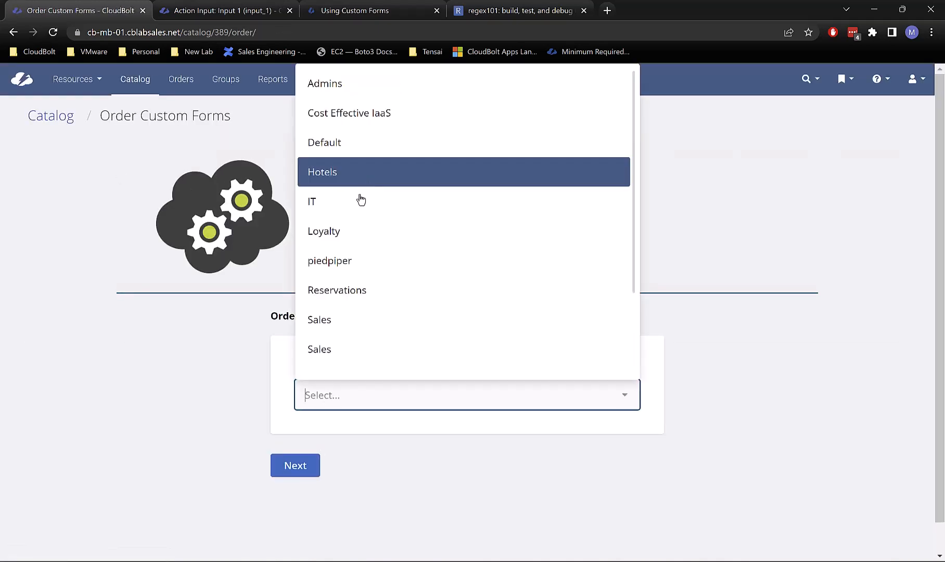
left_click(348, 202)
left_click(294, 466)
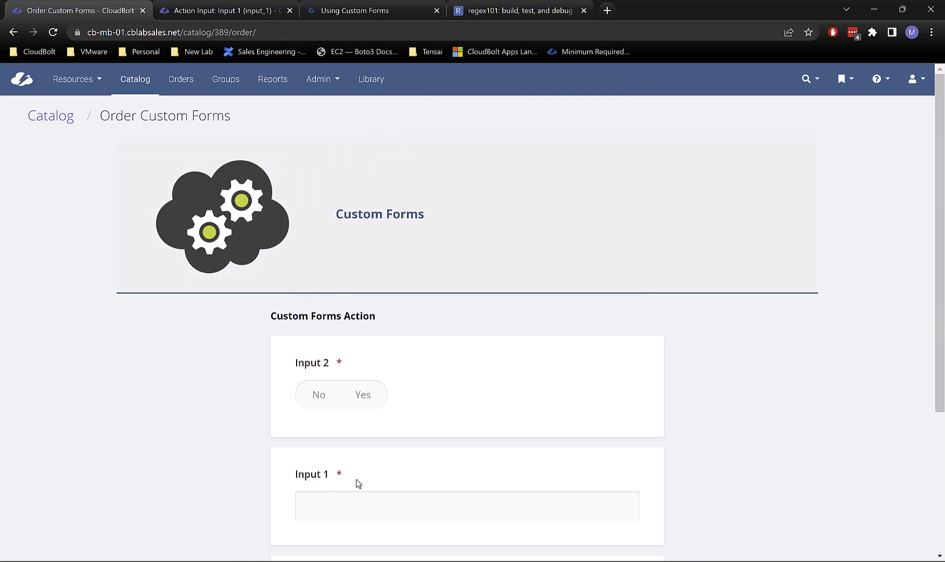
left_click(367, 504)
scroll(371, 499, "down", 4)
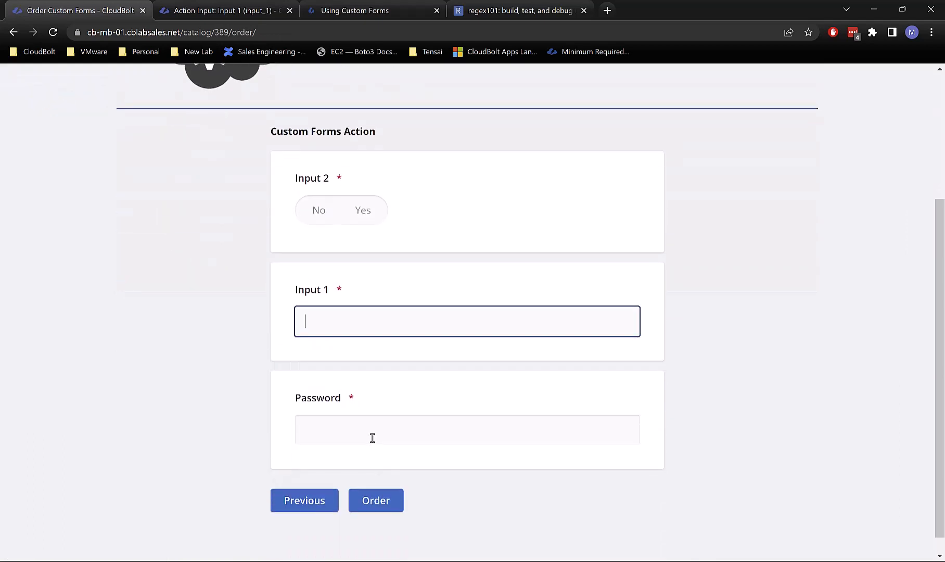
left_click(371, 435)
type("••••••••")
left_click(353, 497)
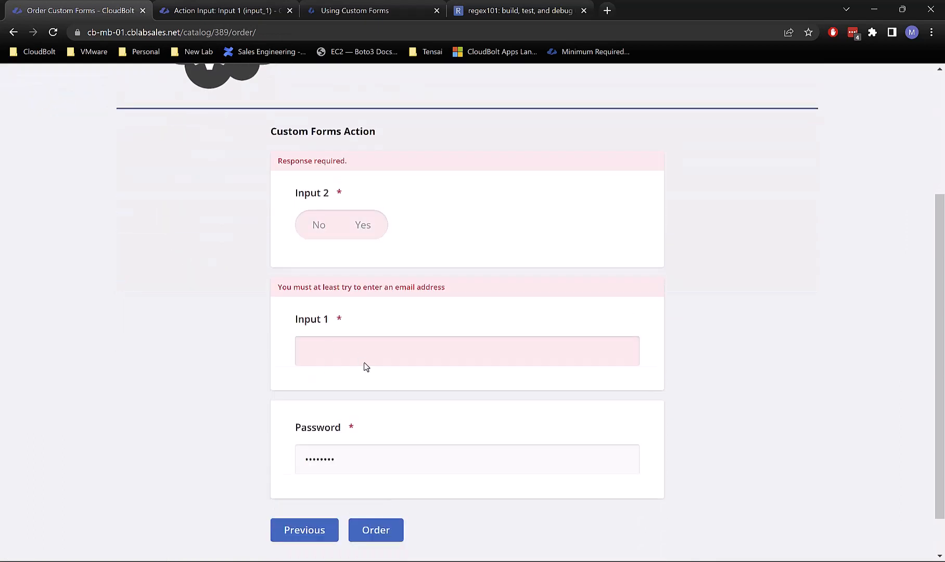
Step: Set Input 2 to Yes, enter a sample e-mail address in Input 1, and submit the order
left_click(355, 347)
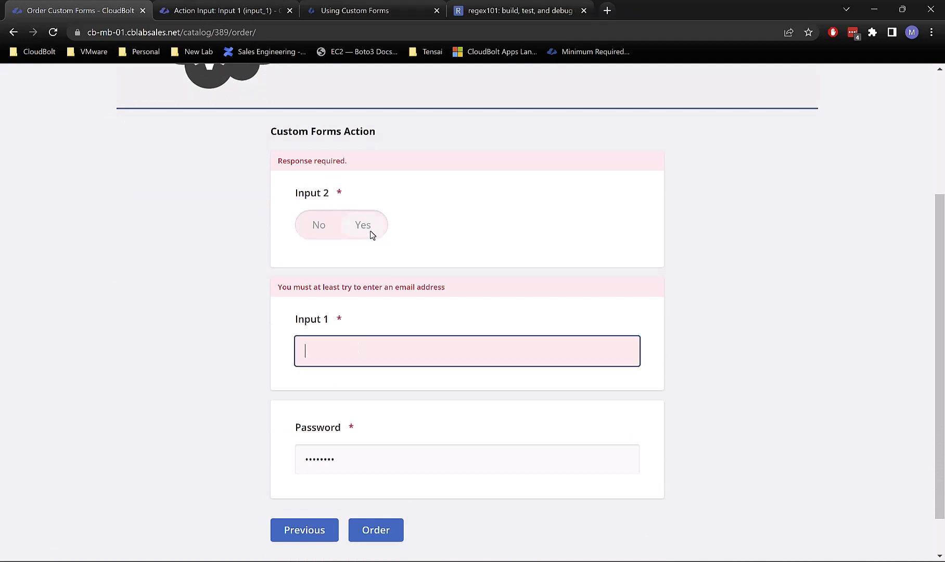
left_click(372, 234)
left_click(348, 323)
type("cvbvcbvcb")
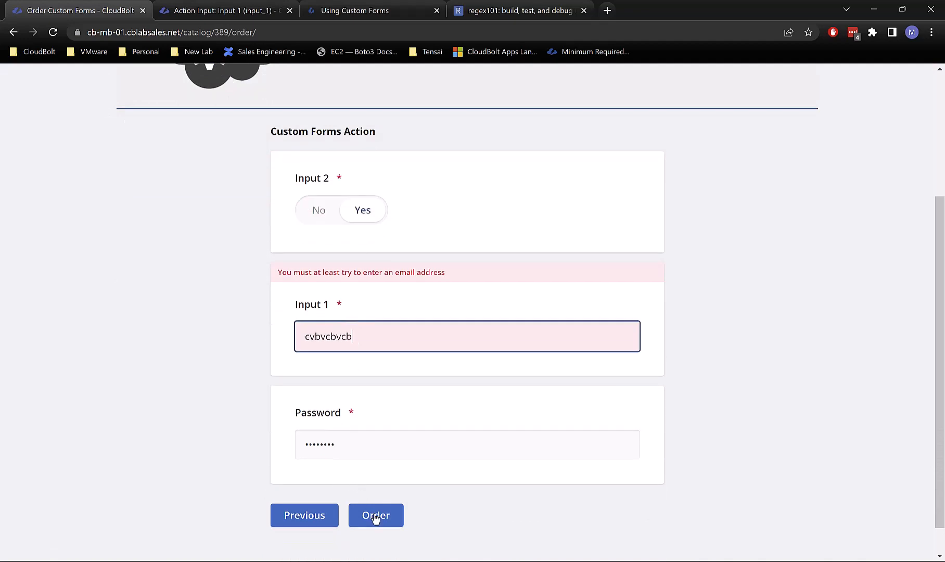
left_click(375, 514)
type("@")
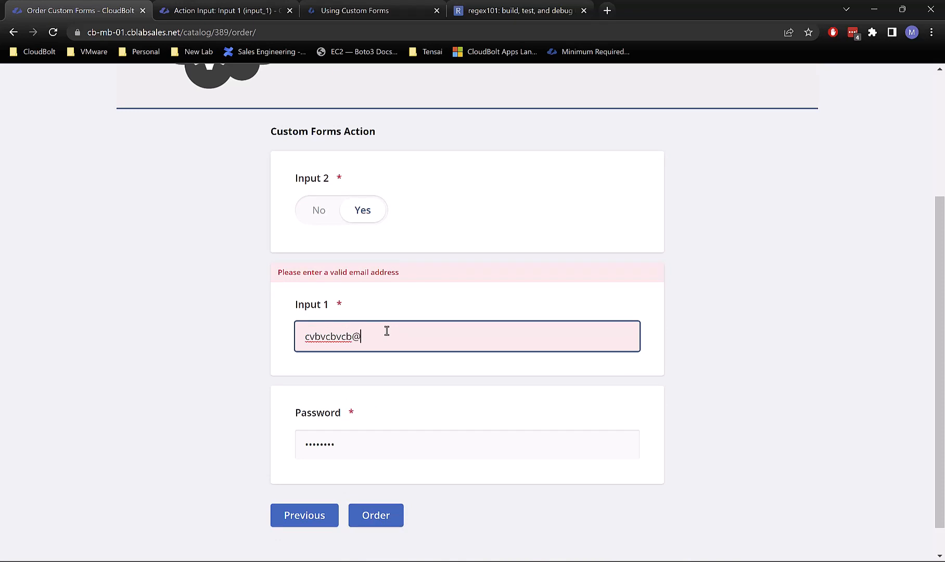
type("dsfdsf.com")
left_click(375, 515)
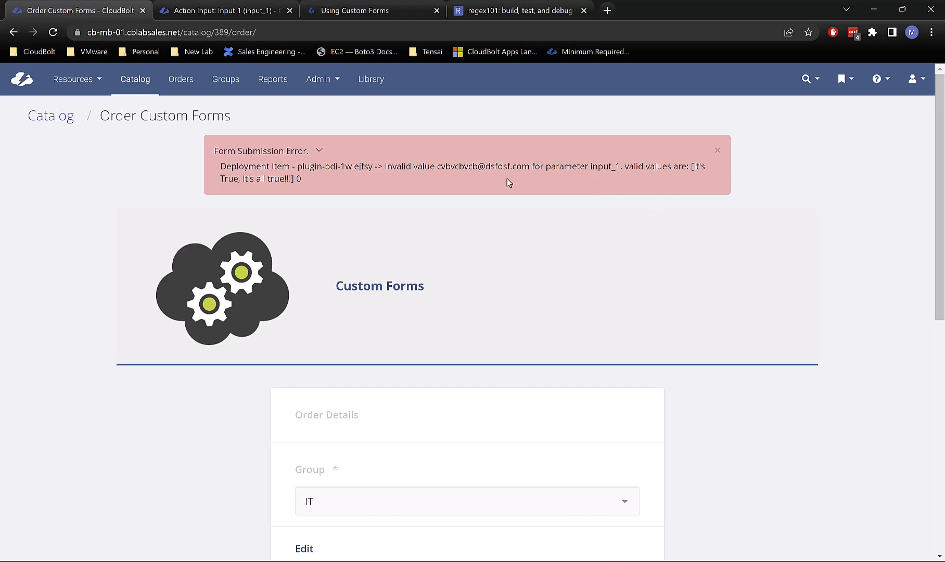
Step: Expand and read the input_1 Form Submission Error details, then go back to the Custom Forms overview
left_click_drag(387, 181, 152, 155)
left_click(300, 175)
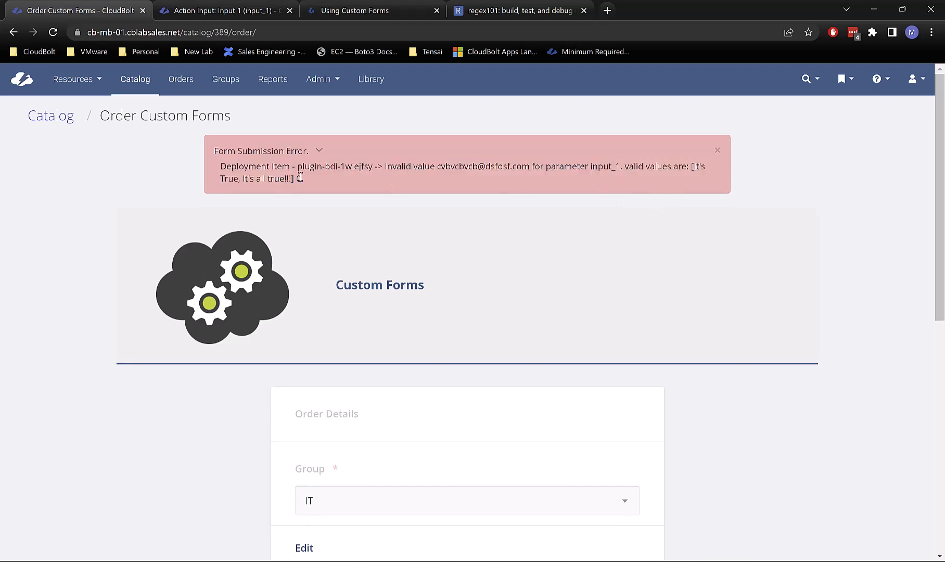
left_click(321, 151)
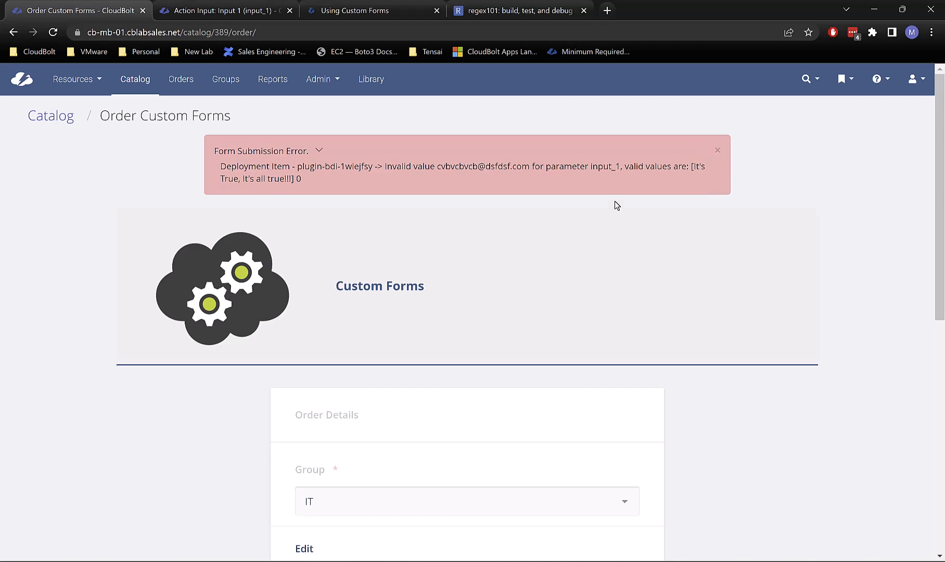
scroll(515, 331, "down", 5)
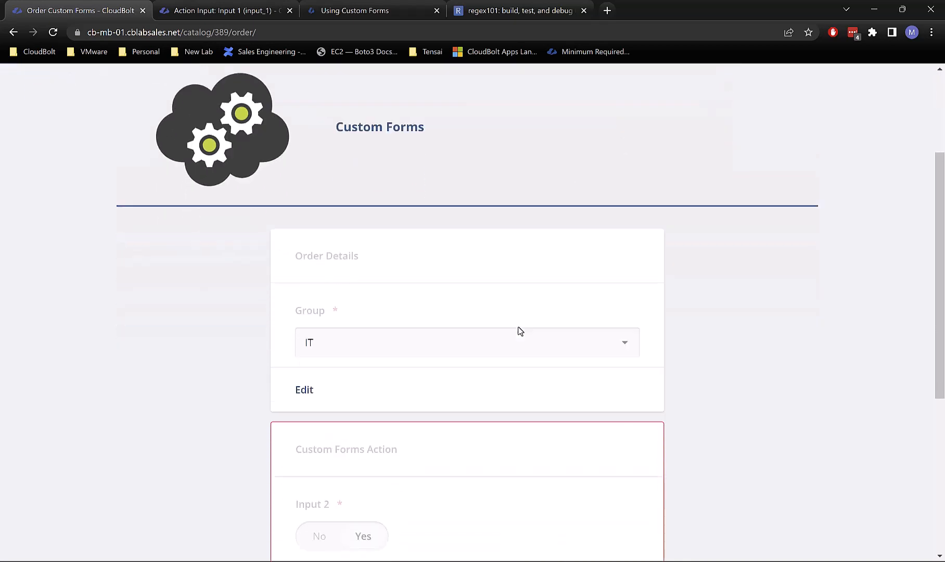
scroll(527, 435, "down", 3)
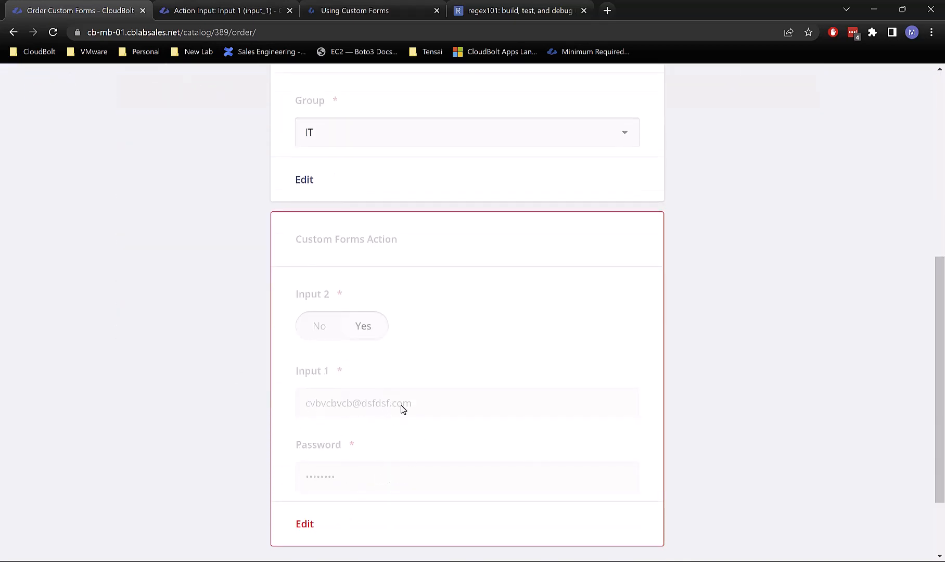
scroll(411, 390, "down", 2)
scroll(410, 389, "up", 10)
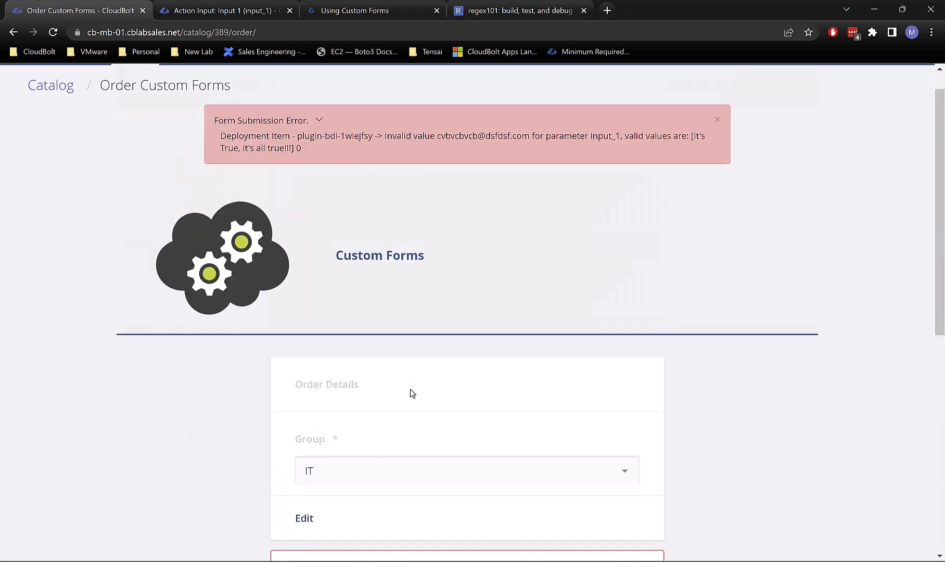
left_click(14, 33)
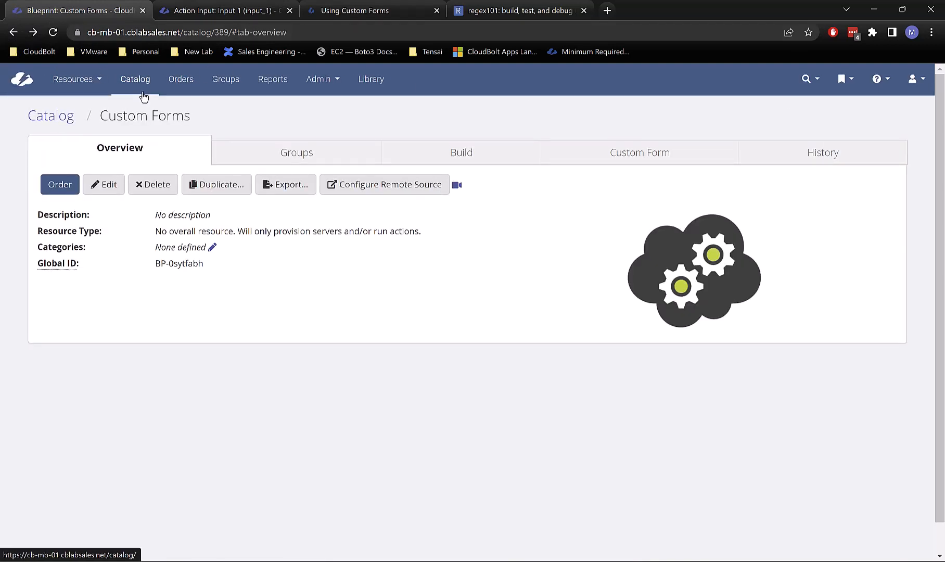
left_click(130, 85)
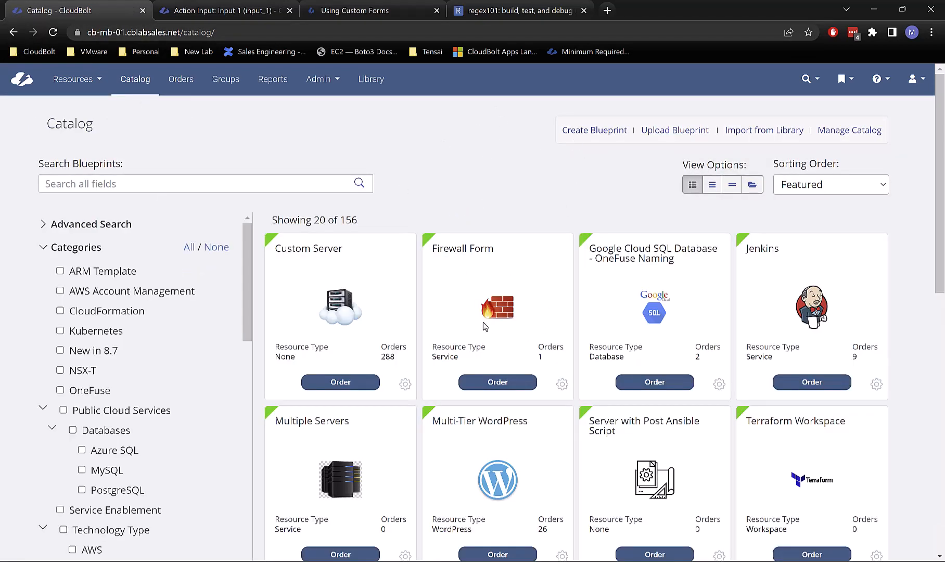
left_click(563, 384)
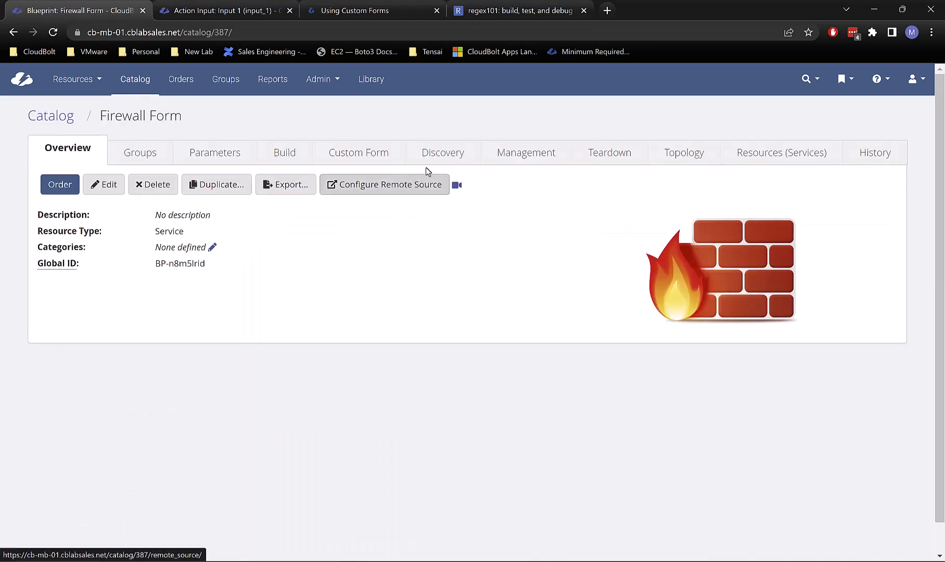
left_click(355, 160)
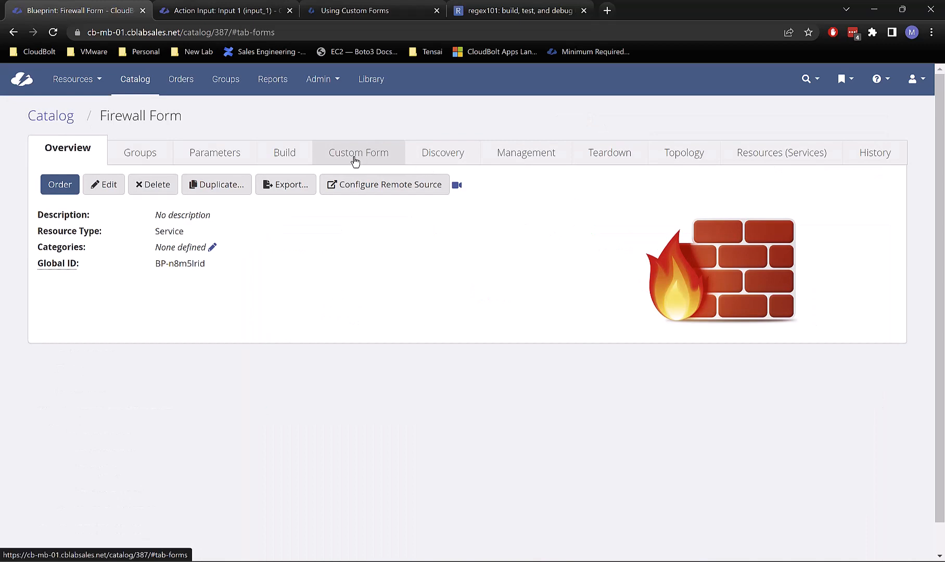
scroll(416, 262, "down", 4)
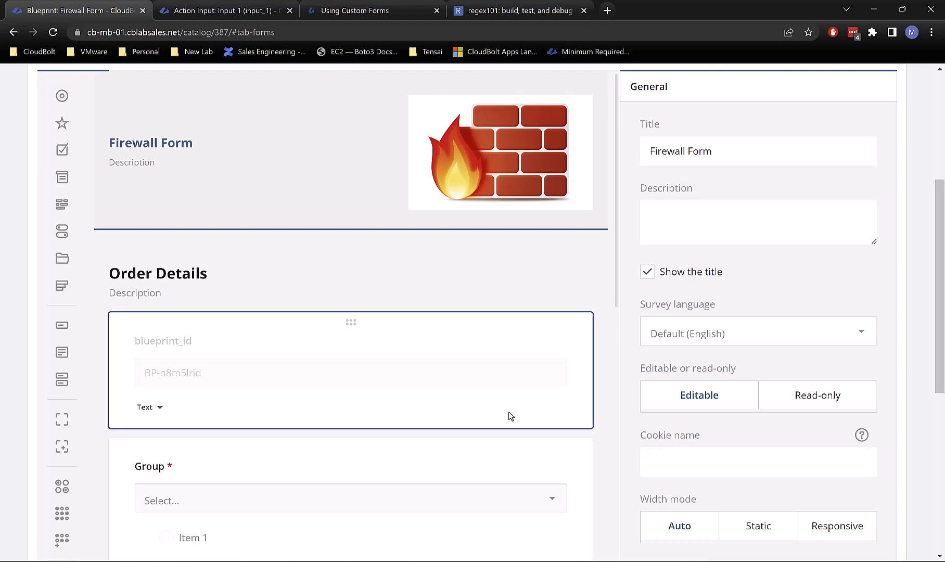
scroll(438, 417, "down", 6)
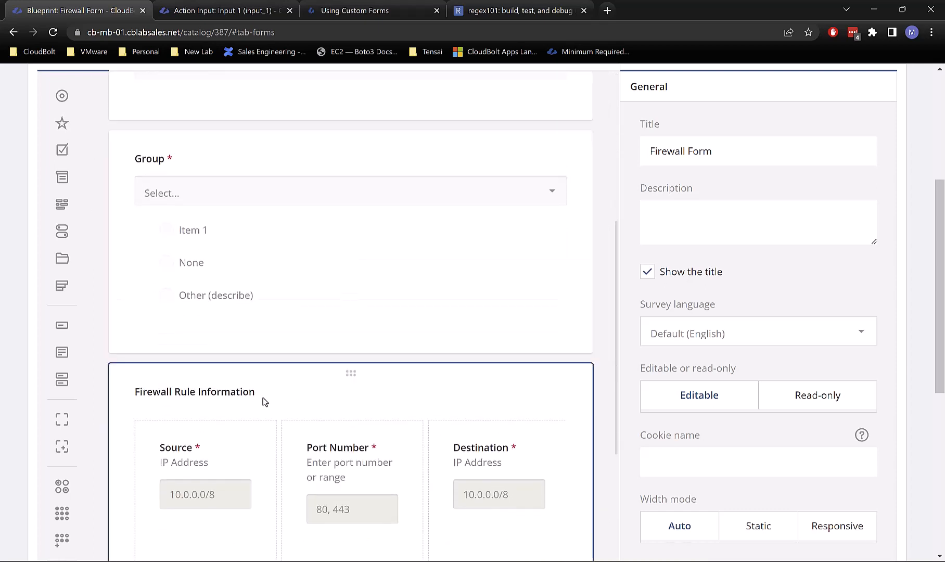
scroll(262, 416, "down", 4)
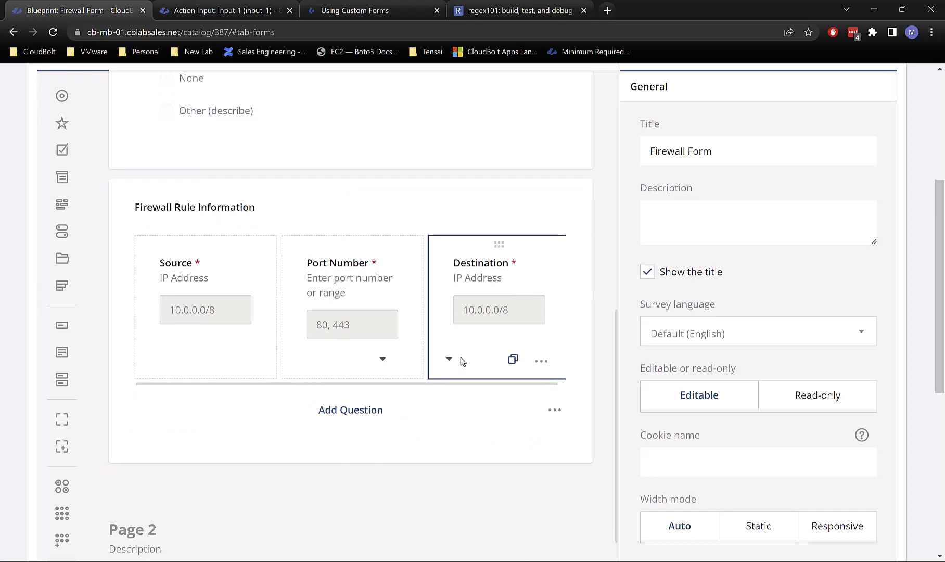
left_click_drag(357, 385, 439, 381)
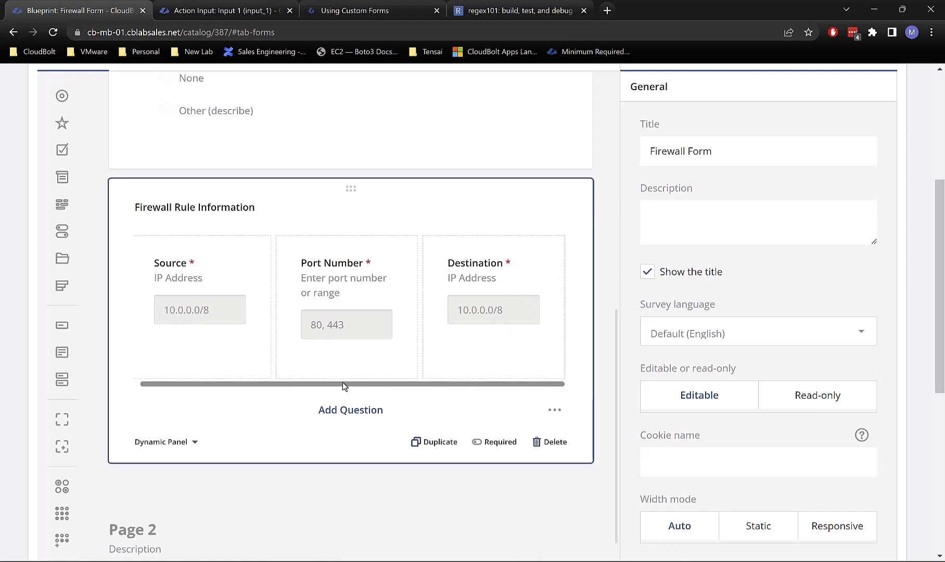
left_click_drag(342, 385, 320, 384)
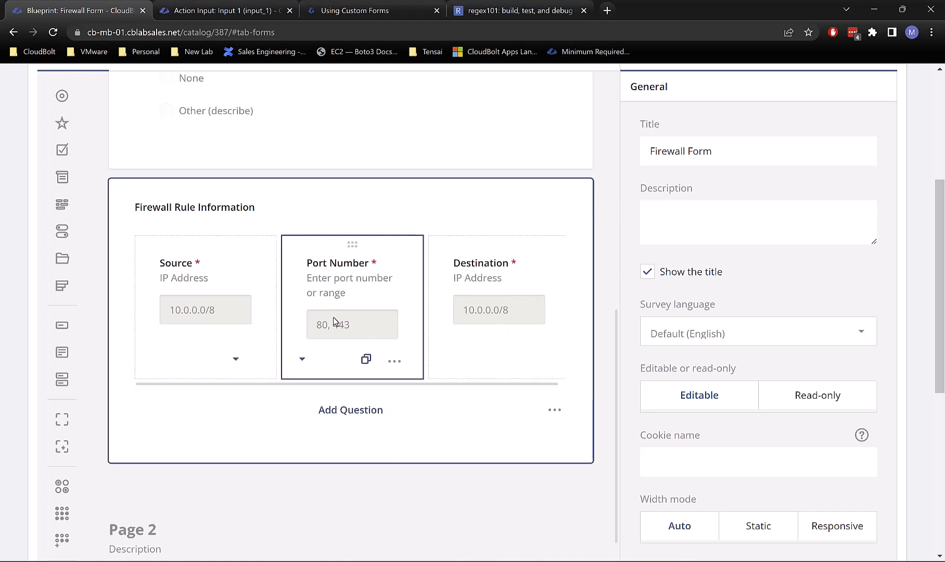
scroll(334, 368, "up", 9)
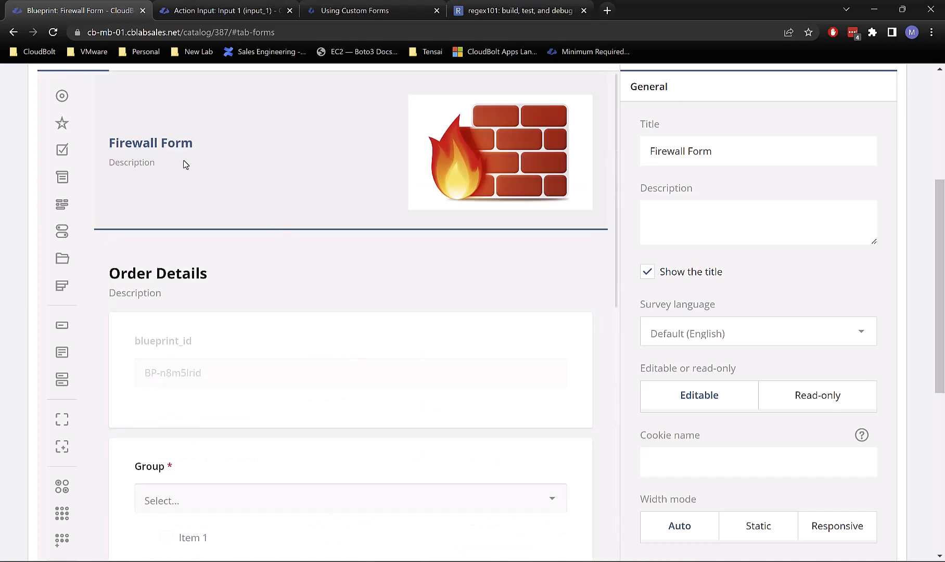
scroll(183, 165, "up", 5)
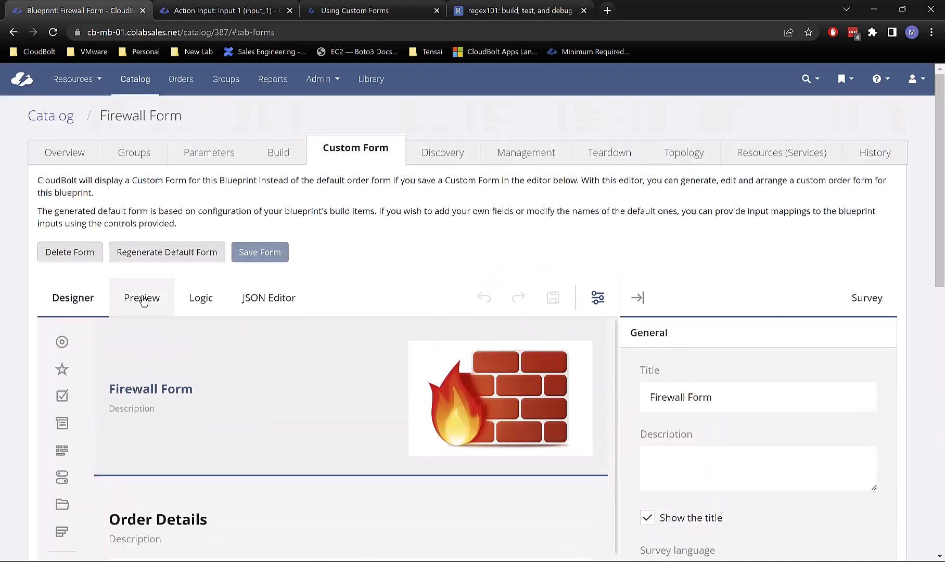
Step: Preview the Firewall Form for group IT, add a rule, and confirm empty Source, Port Number and Destination are flagged required
left_click(143, 301)
left_click(222, 310)
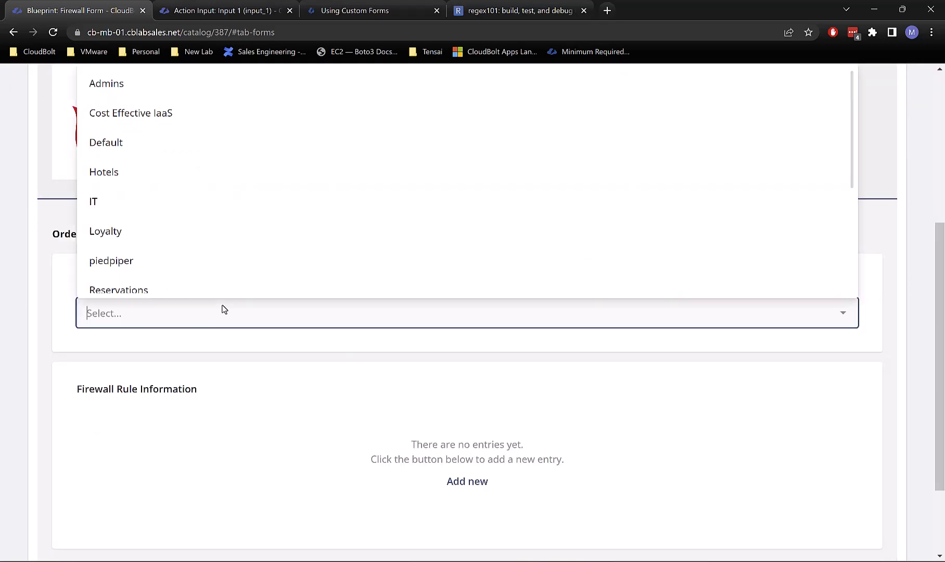
left_click(175, 208)
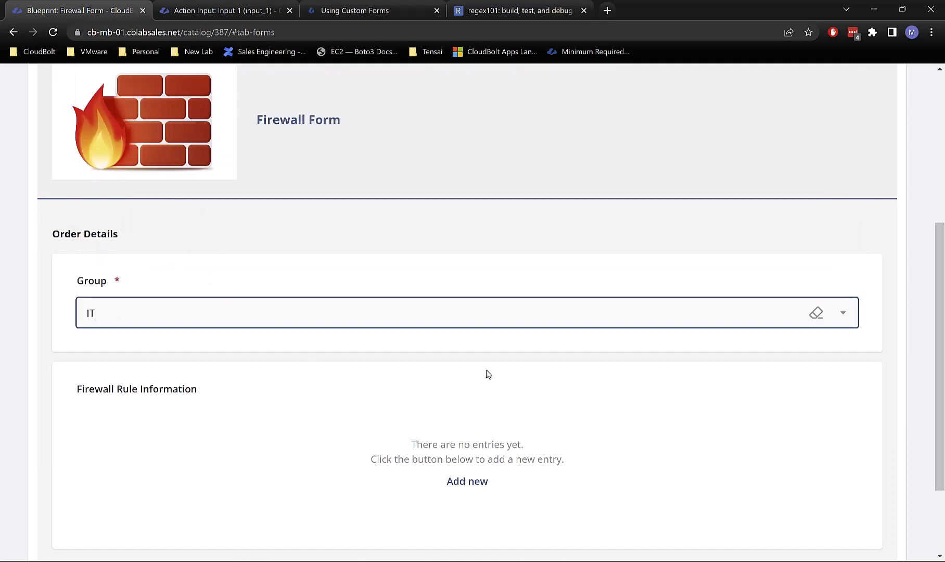
left_click(471, 484)
scroll(310, 447, "down", 1)
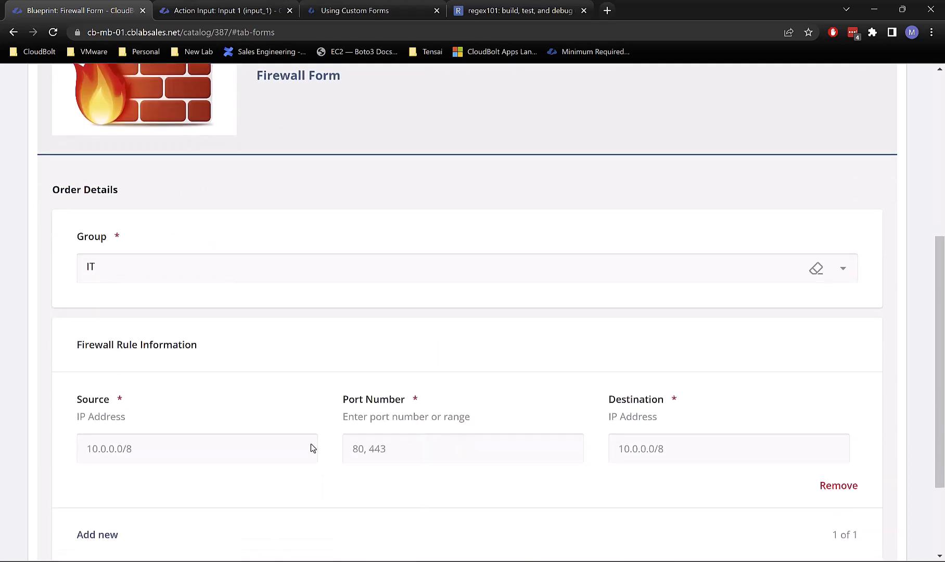
scroll(310, 447, "down", 2)
left_click(119, 363)
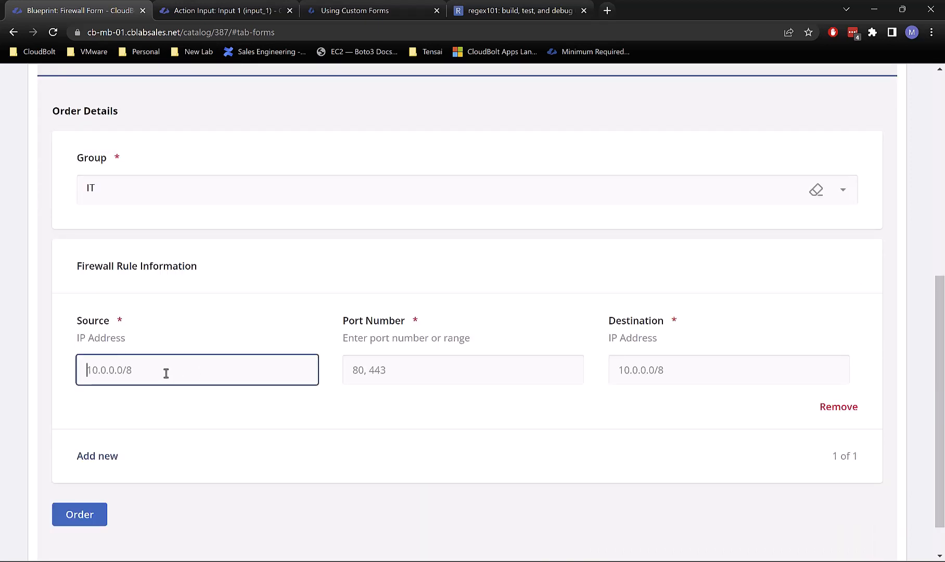
left_click(391, 357)
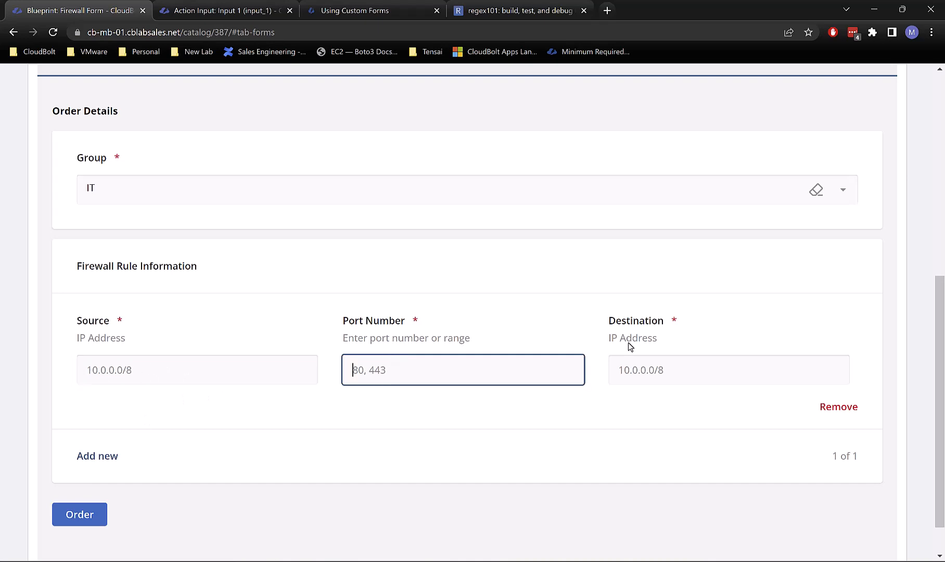
left_click(640, 359)
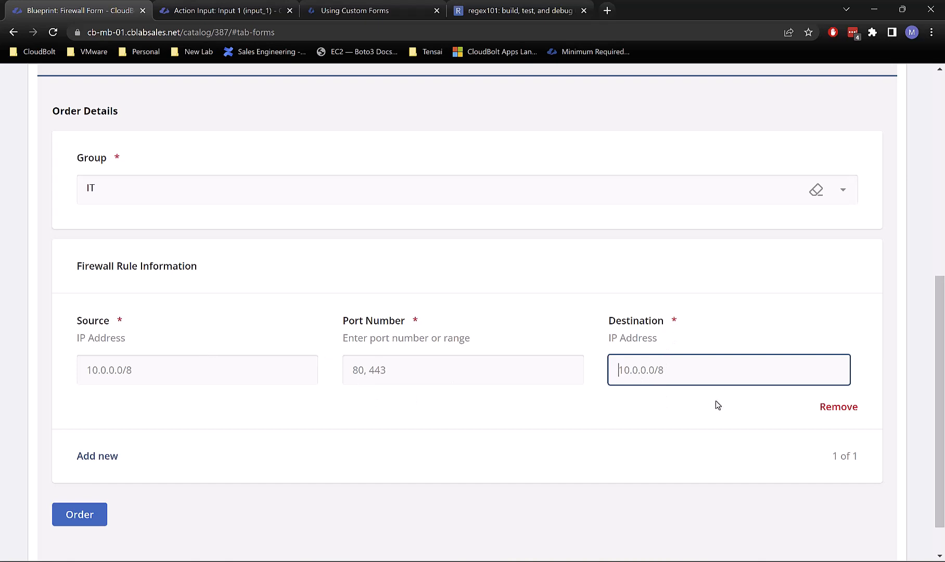
left_click(107, 451)
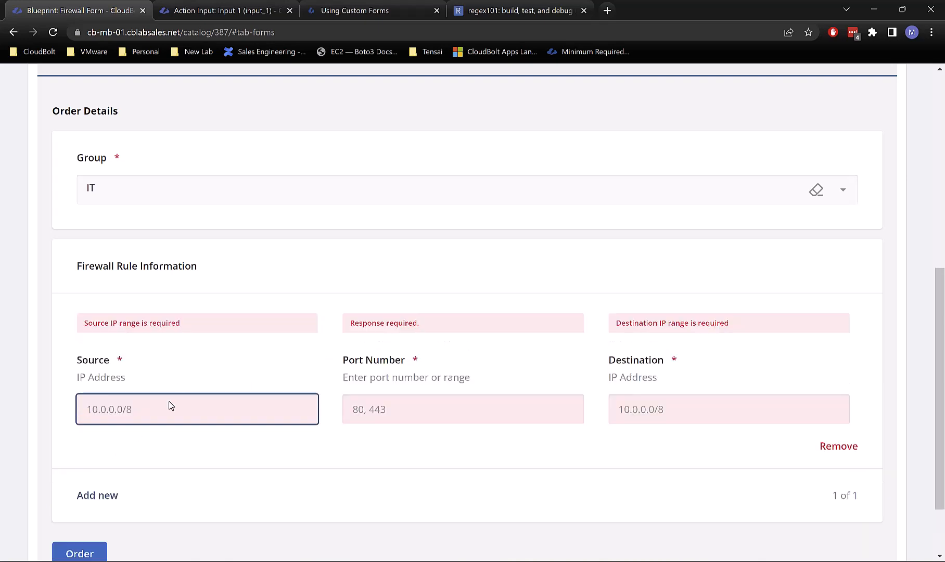
Step: Enter invalid values 10, kjhk and kjhk in Source, Port Number and Destination to trigger validation errors
type("10")
key("Tab")
type("kjhk")
key("Tab")
type("kjhk")
key("Tab")
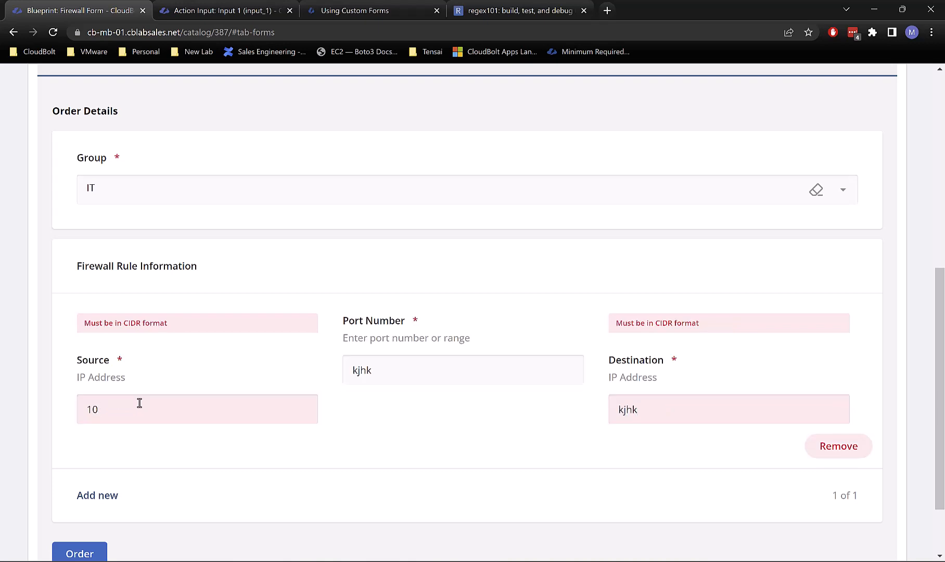
left_click_drag(646, 404, 601, 407)
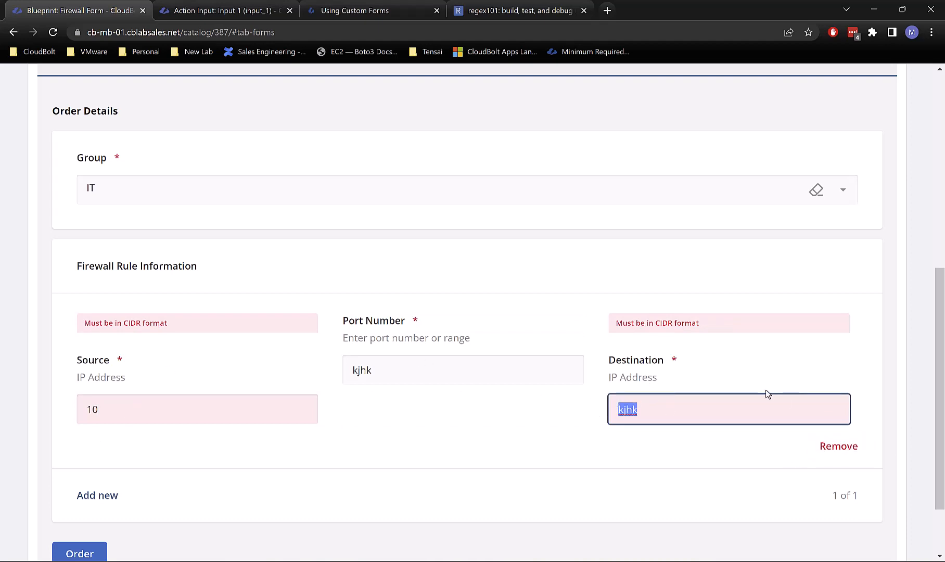
Step: Correct Source to 10.0.0.1/24 and Destination to 10.0.0.1/8 so both CIDR errors clear
left_click(129, 409)
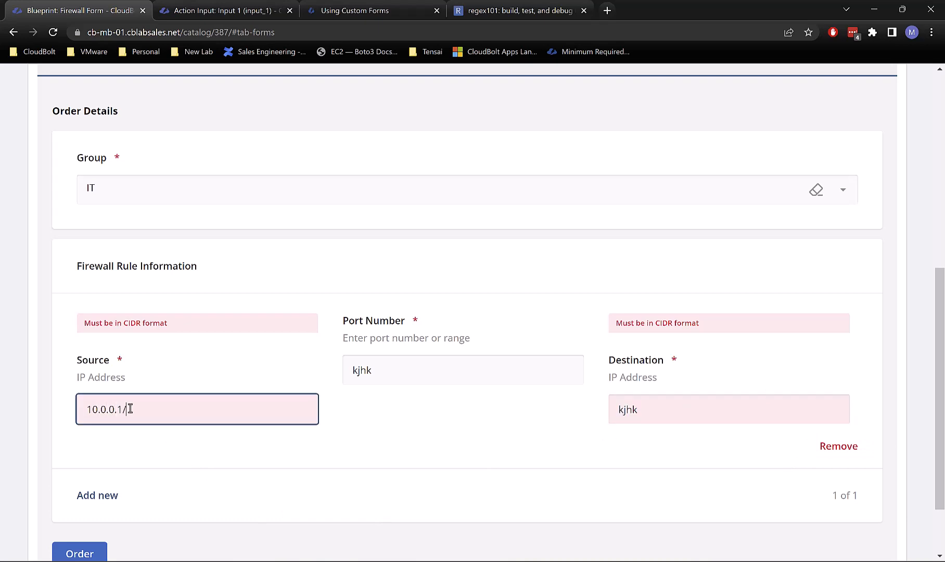
key("Tab")
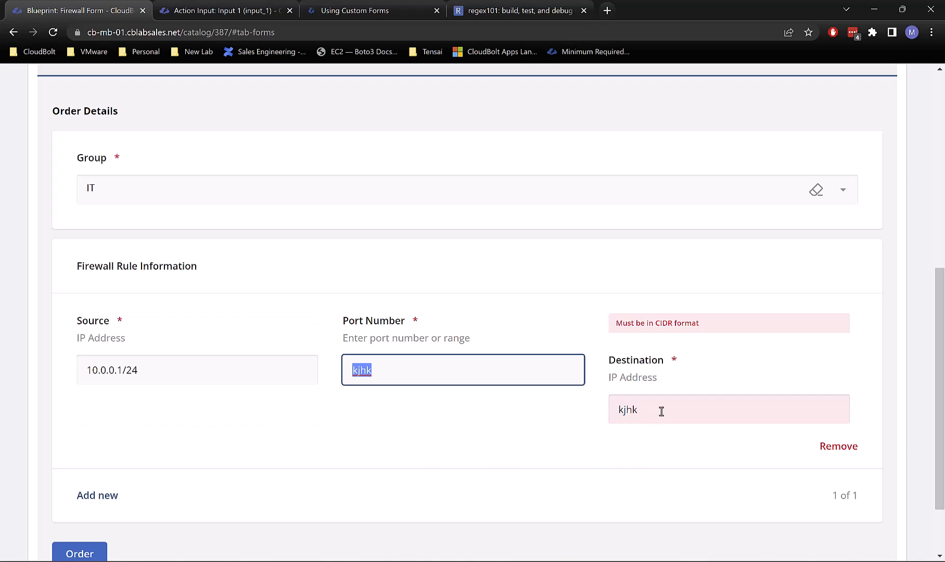
key("Tab")
type("10.")
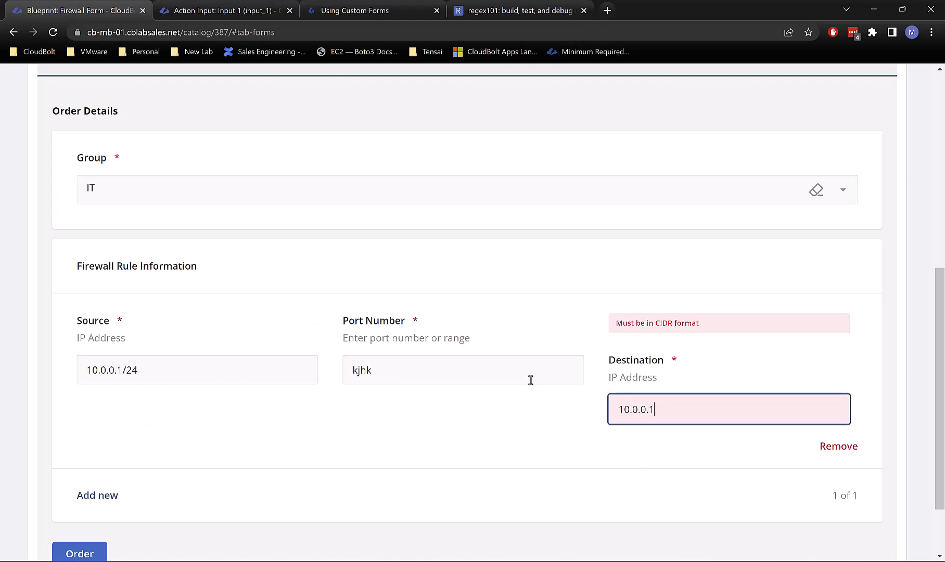
key("Tab")
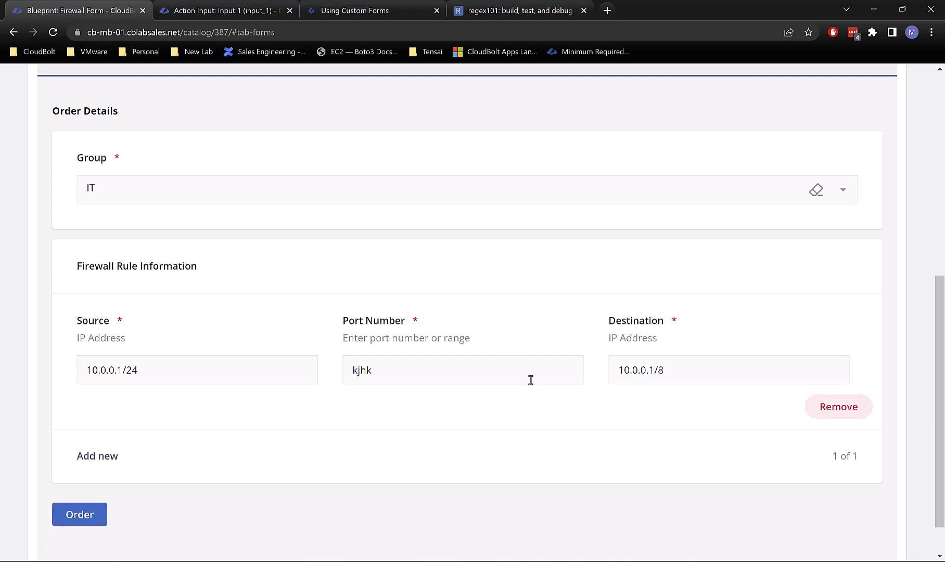
Step: Add a second firewall rule entry in the preview and check its validation messages
left_click(97, 454)
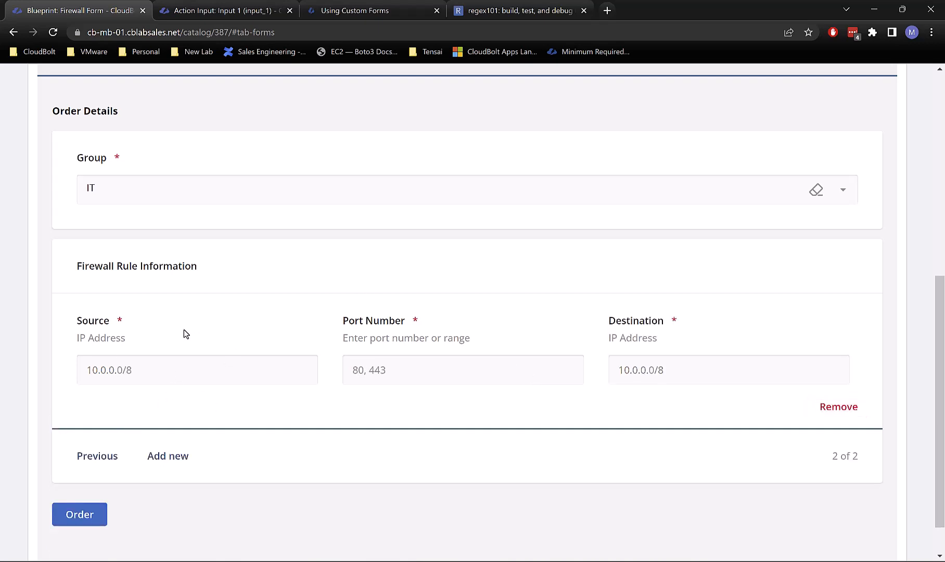
scroll(185, 331, "down", 1)
left_click(164, 411)
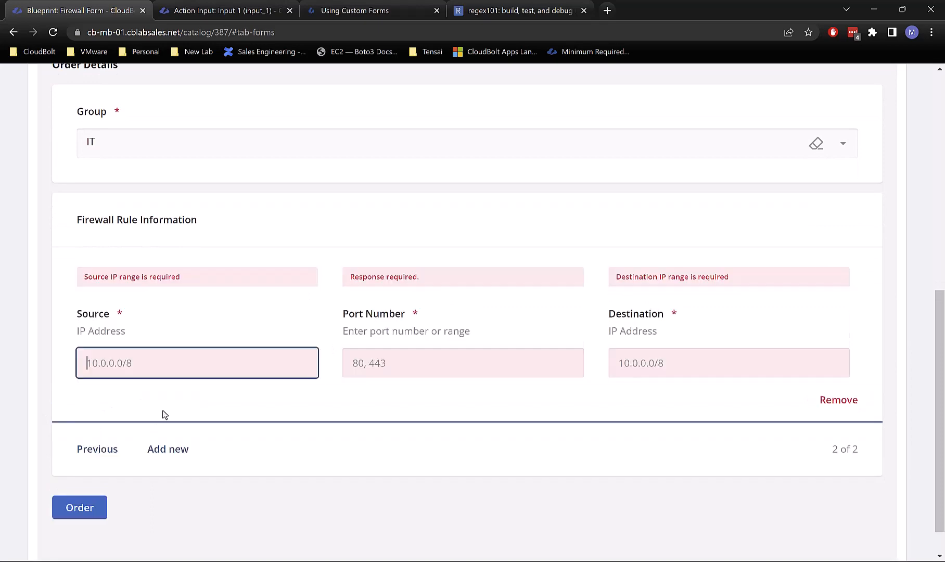
scroll(152, 329, "up", 5)
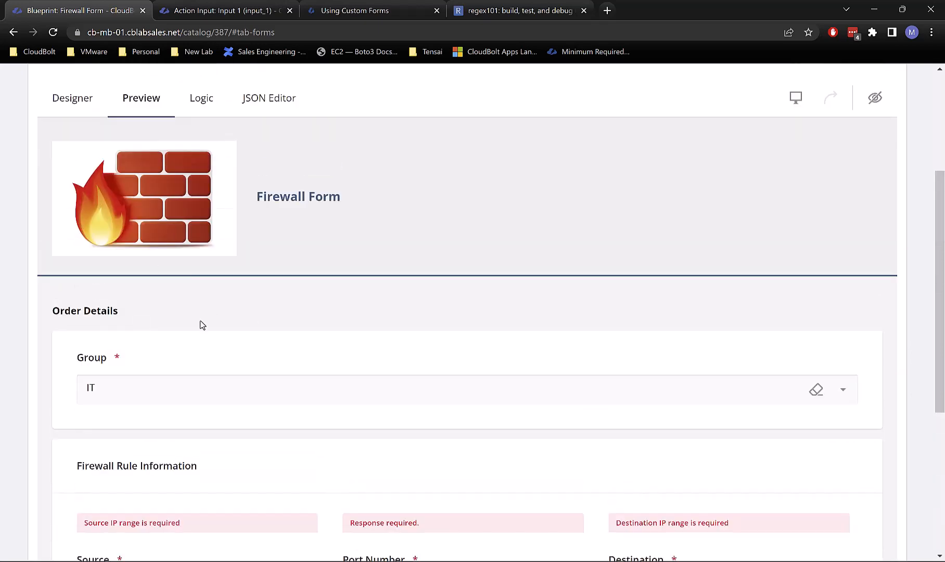
scroll(264, 365, "down", 4)
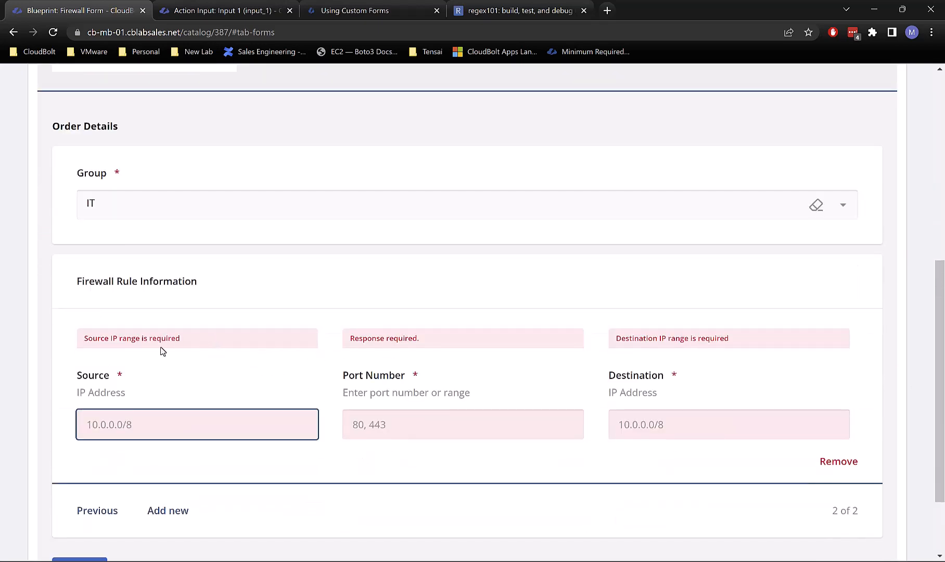
Step: Switch between the two rule entries, then remove the empty second entry
left_click(117, 514)
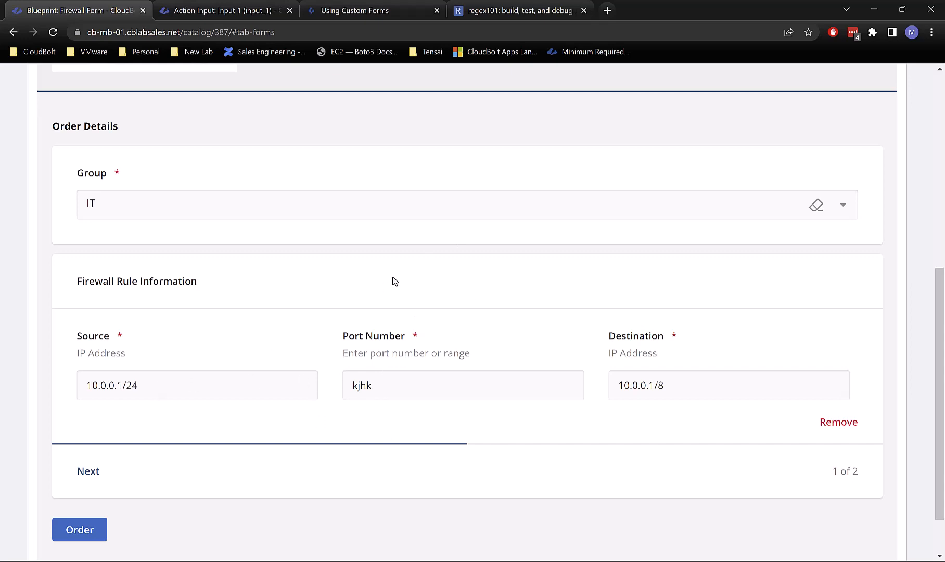
left_click(444, 375)
left_click(92, 474)
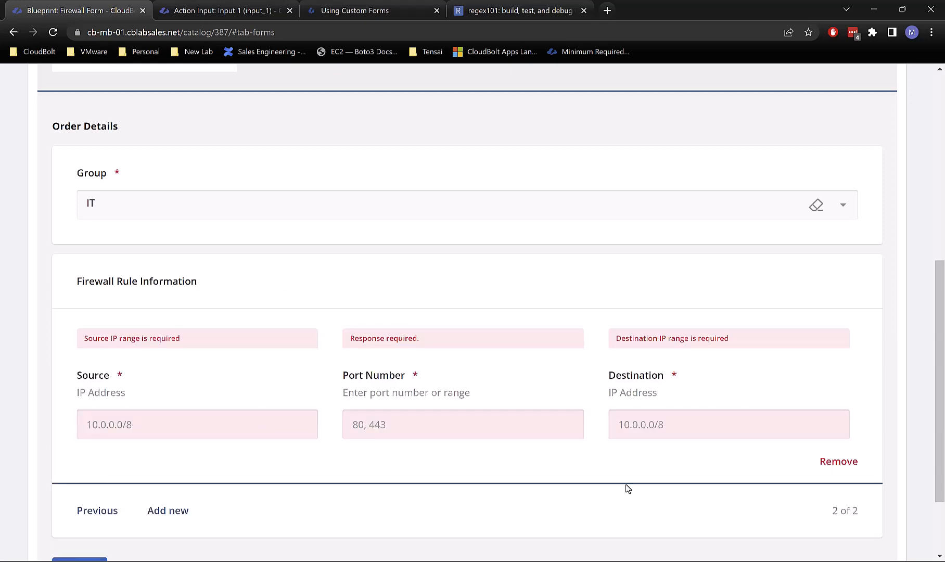
left_click(822, 461)
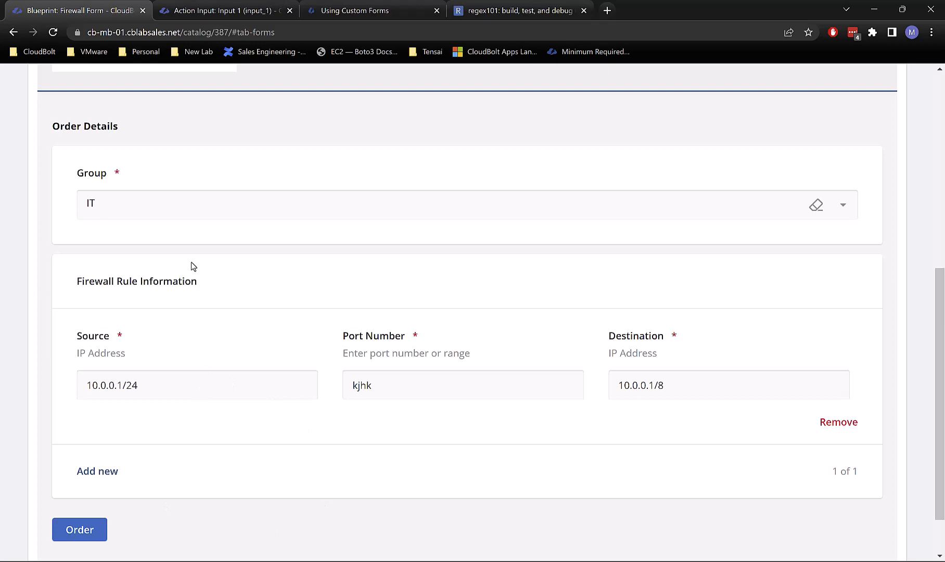
scroll(322, 280, "up", 6)
scroll(315, 303, "up", 2)
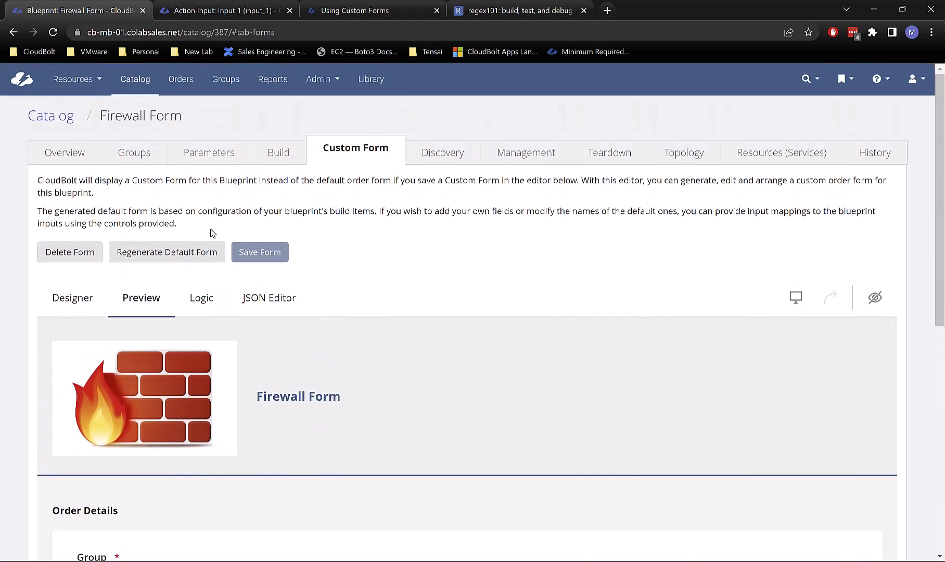
Step: Return to the Designer and select the Firewall Rule Information panel
left_click(77, 306)
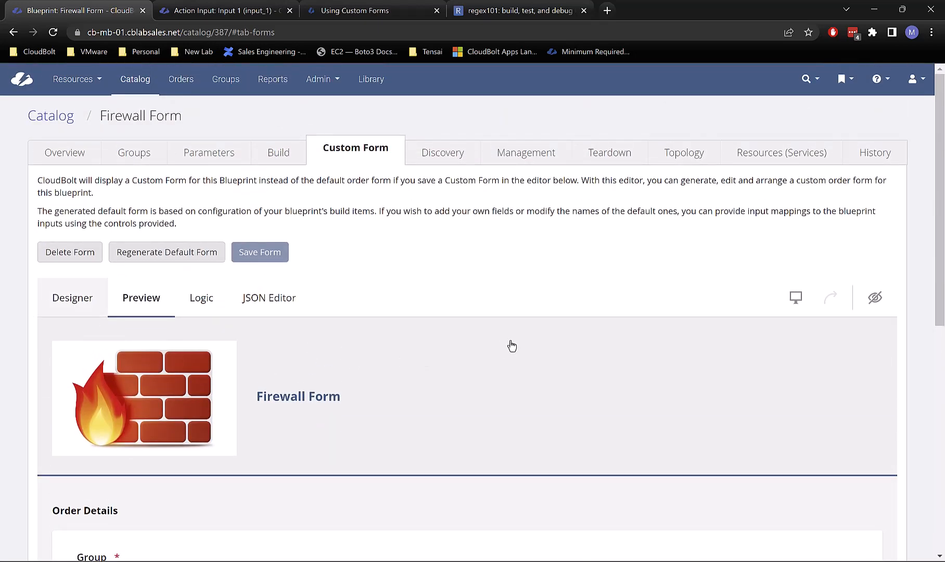
scroll(544, 332, "down", 6)
scroll(691, 272, "down", 4)
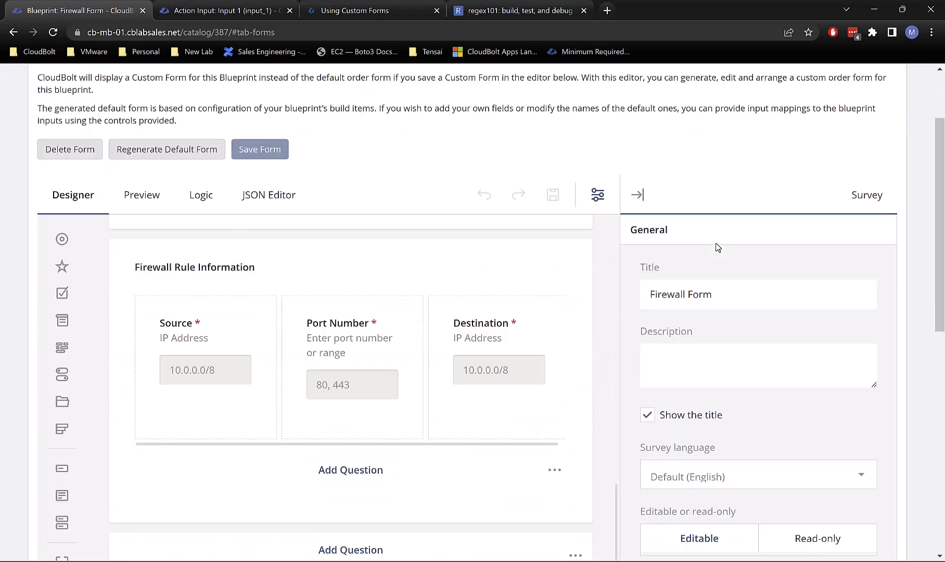
scroll(411, 292, "up", 1)
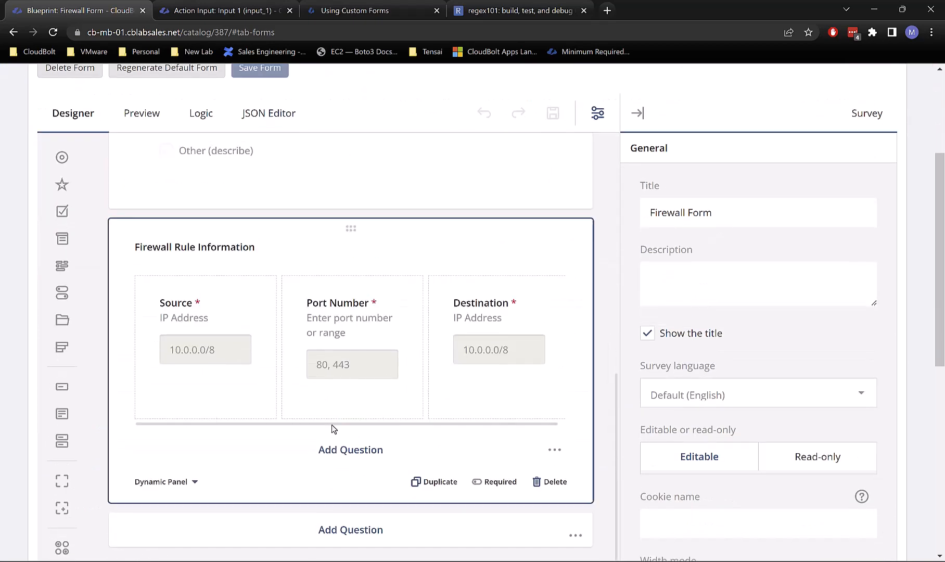
left_click(180, 490)
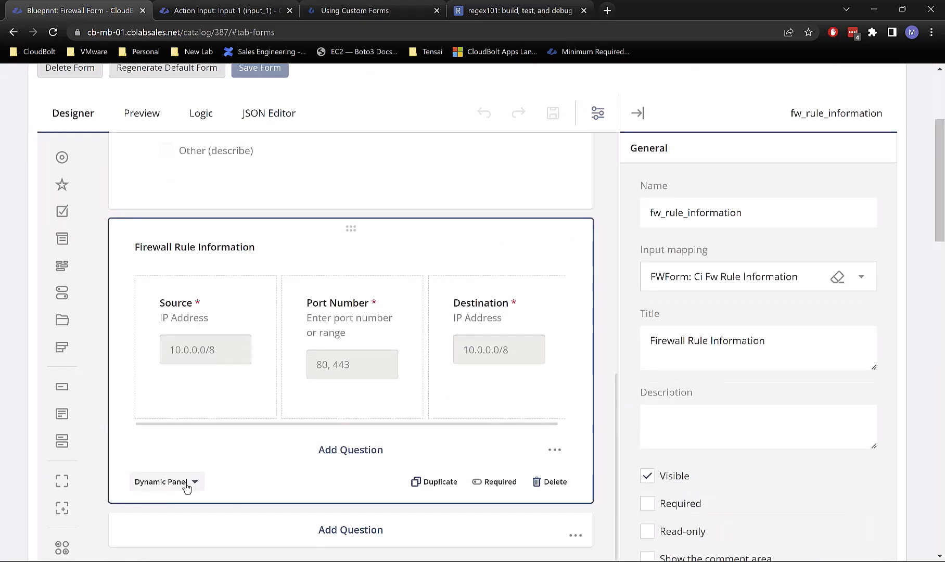
left_click(181, 487)
scroll(143, 300, "down", 2)
scroll(150, 366, "down", 2)
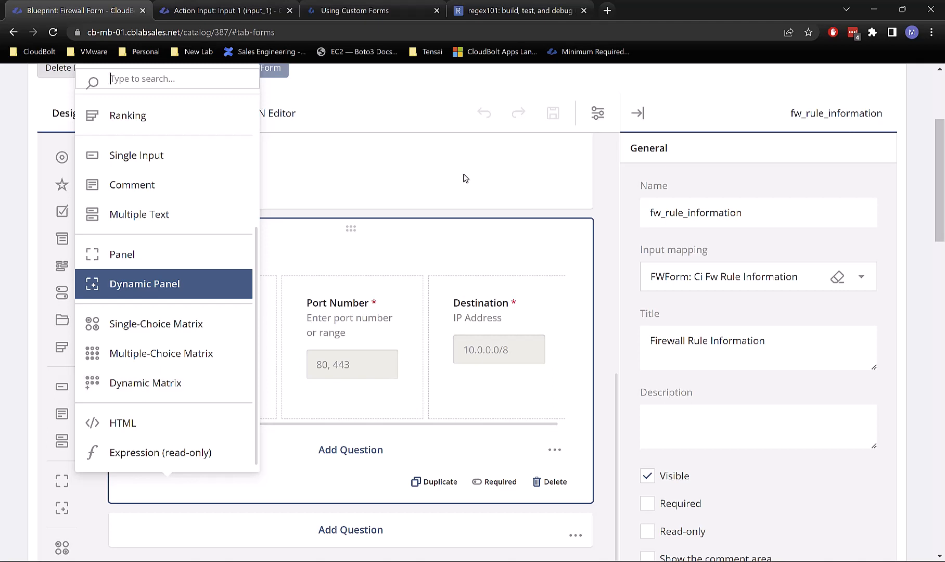
left_click(468, 254)
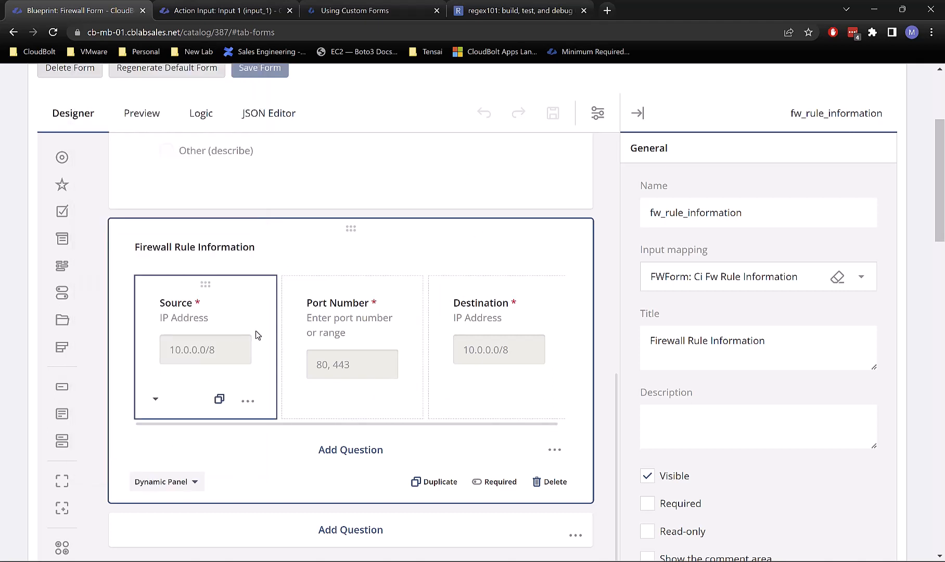
Step: Edit the Source and Port Number descriptions, giving the port hint 'Enter port number or range'
left_click(203, 319)
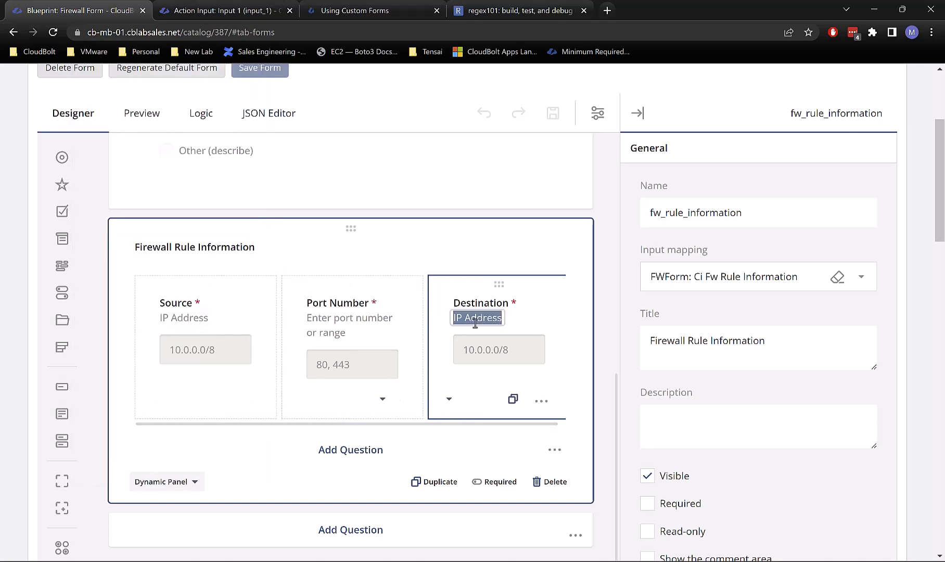
left_click(309, 318)
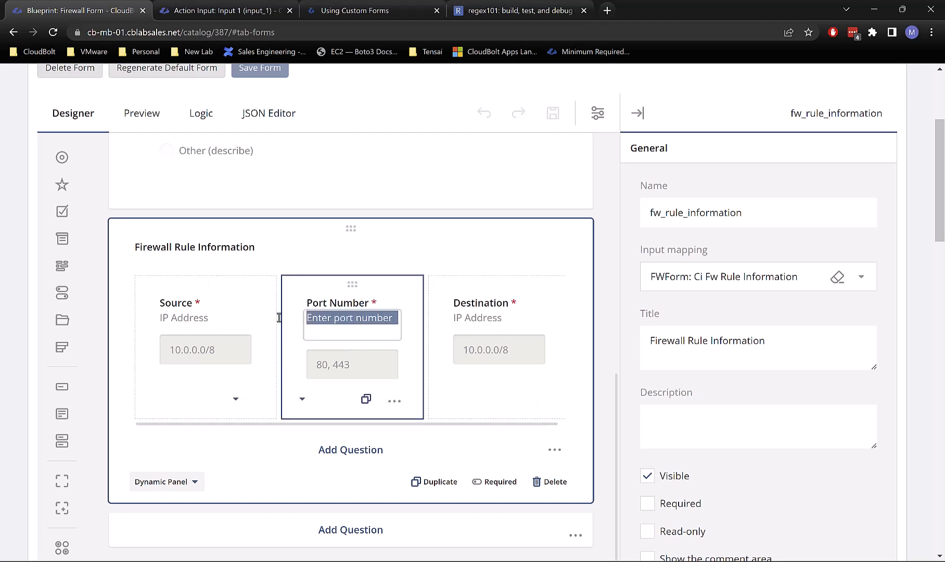
left_click(356, 249)
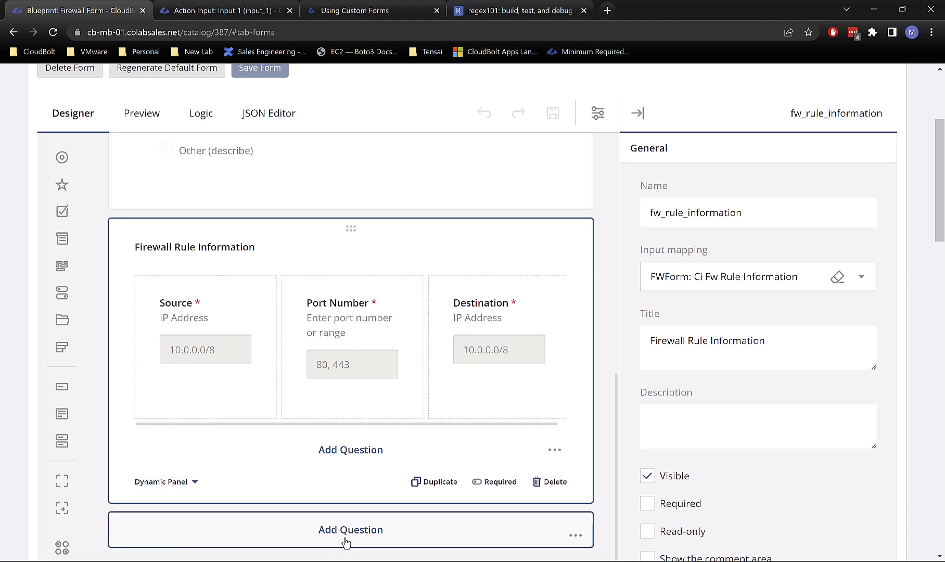
Step: Add a new question below the firewall panel and make it a Dynamic Matrix
left_click(351, 449)
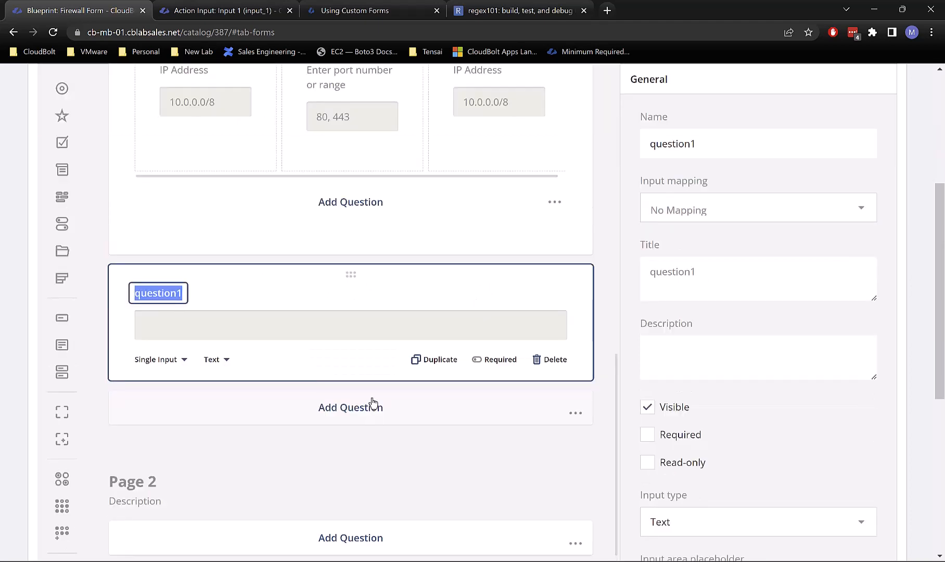
left_click(158, 358)
scroll(130, 275, "down", 5)
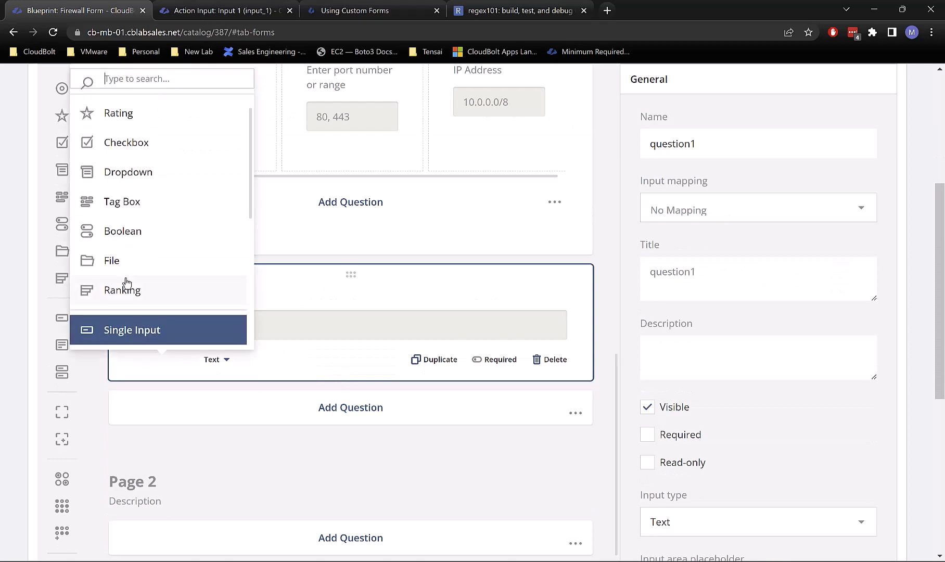
left_click(138, 262)
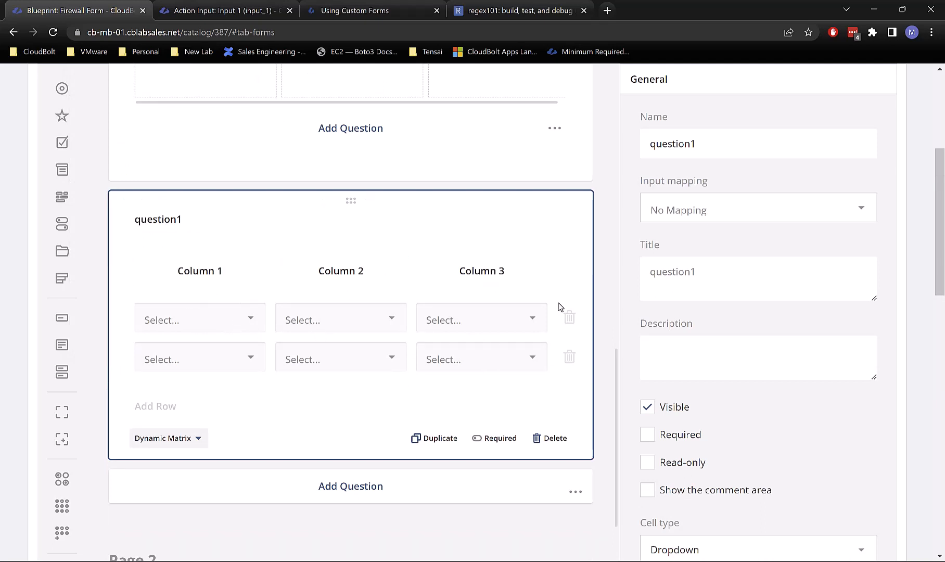
Step: Rename the matrix columns to IP Address, Port Number and Destination
mouse_move(204, 322)
left_click(209, 271)
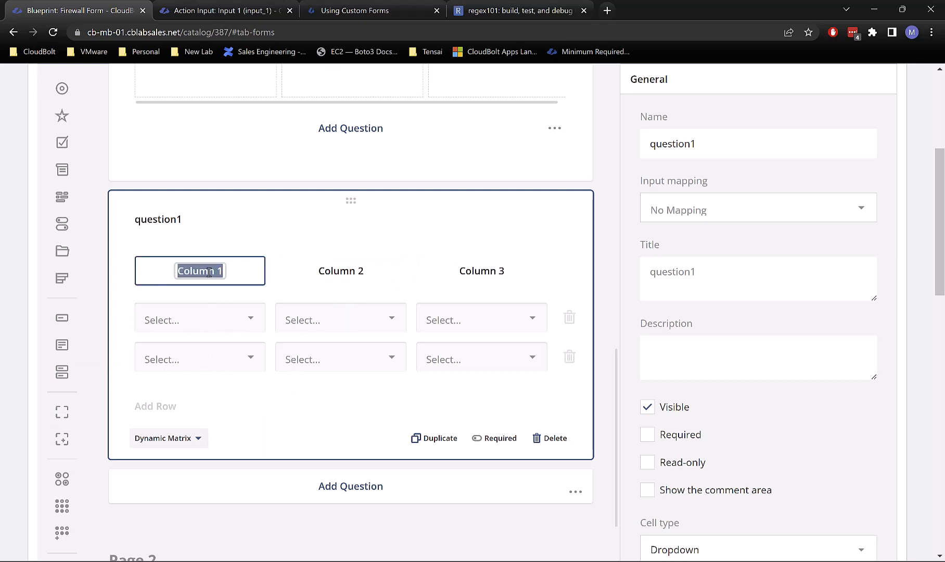
scroll(312, 257, "up", 2)
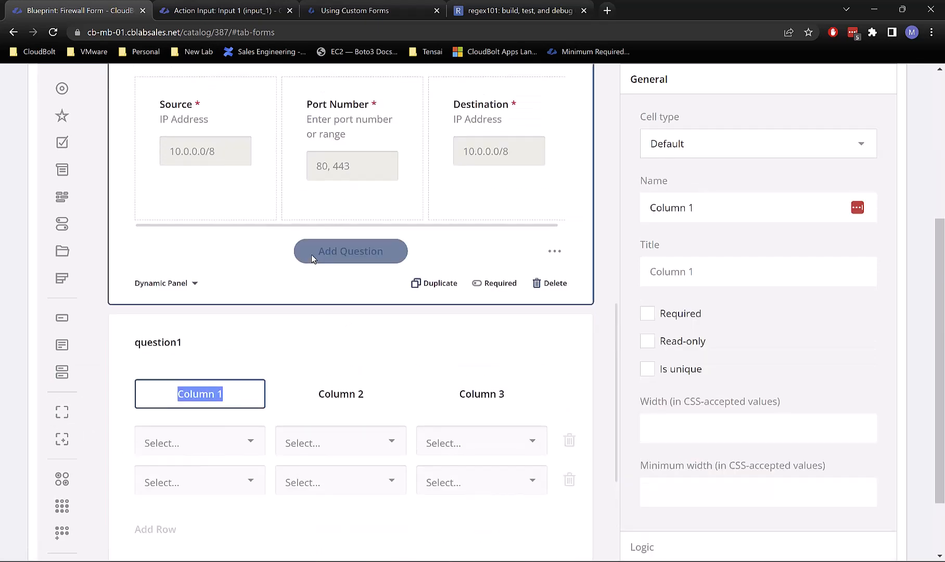
key("BackSpace")
type("IP Address")
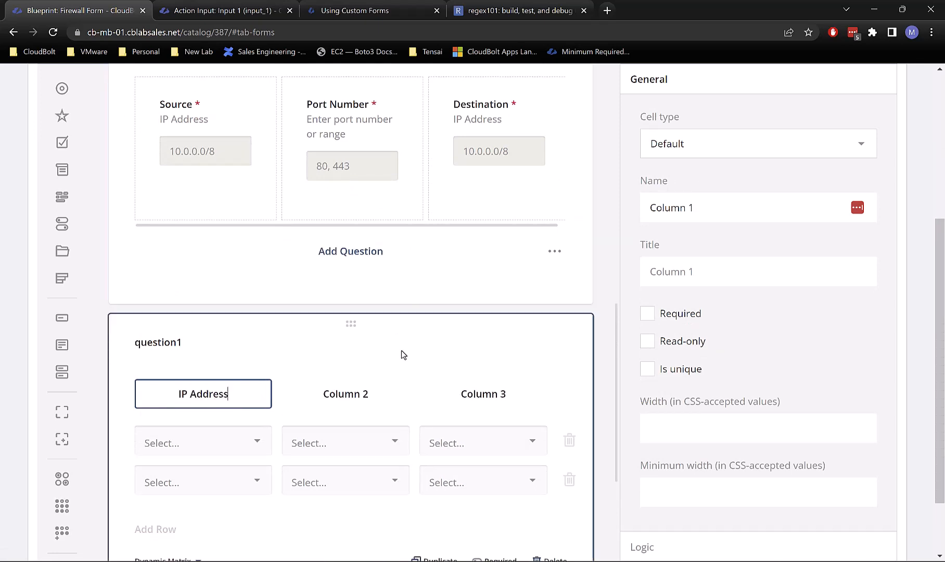
left_click(335, 395)
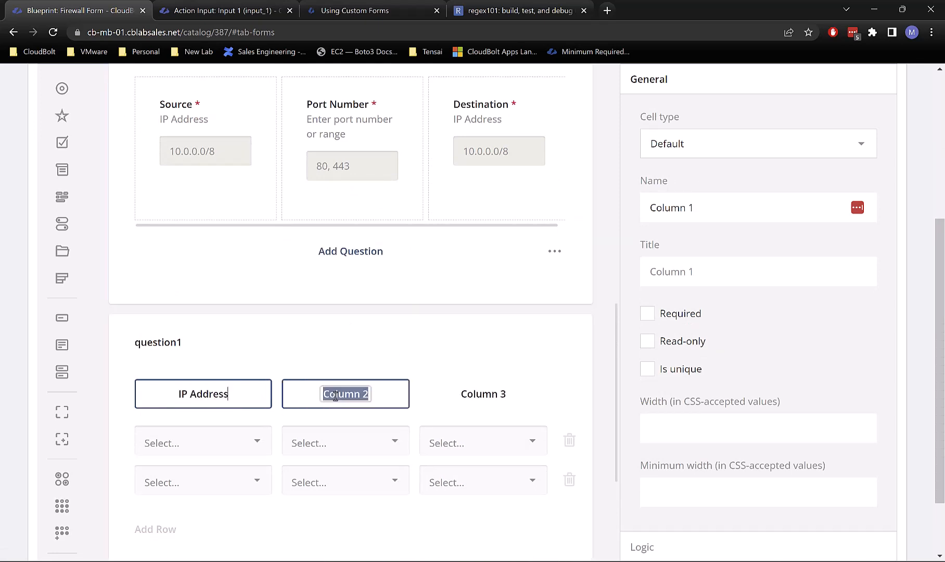
type("Port Number")
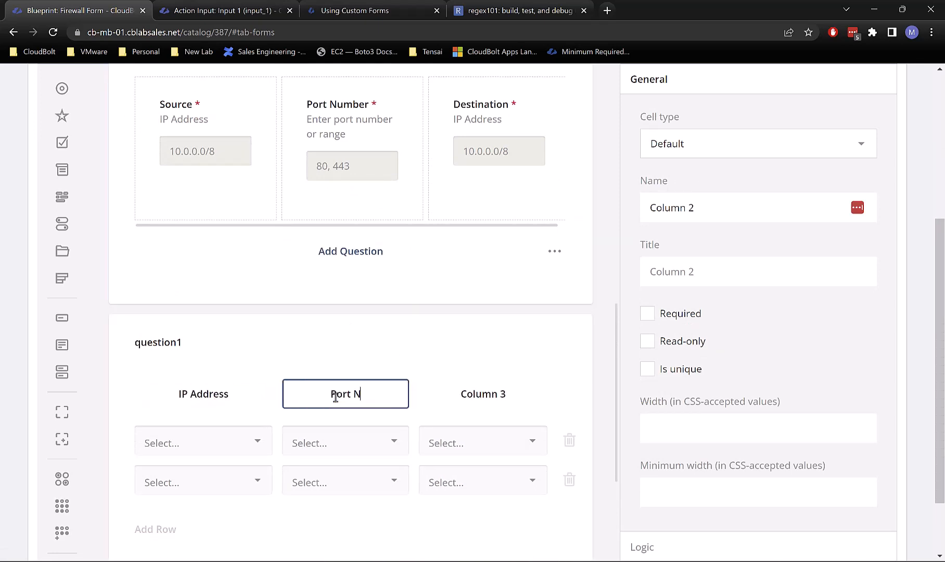
left_click(509, 385)
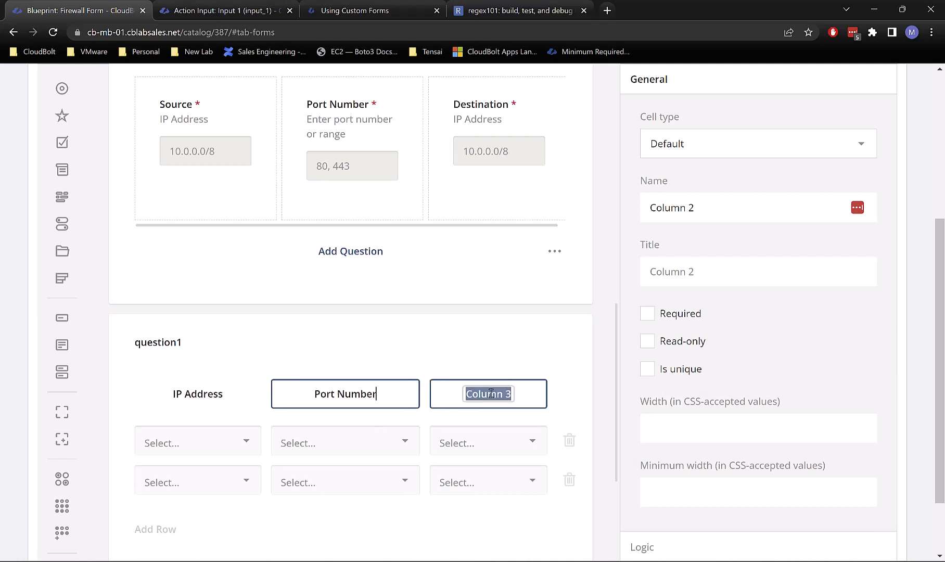
type("Destination")
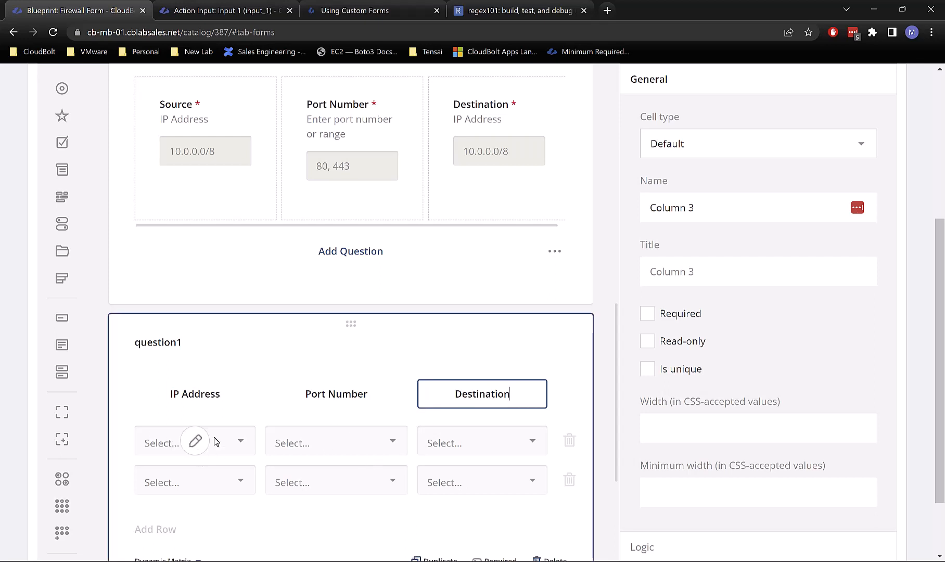
Step: Set the IP Address column's cell type to a single text input
left_click(204, 411)
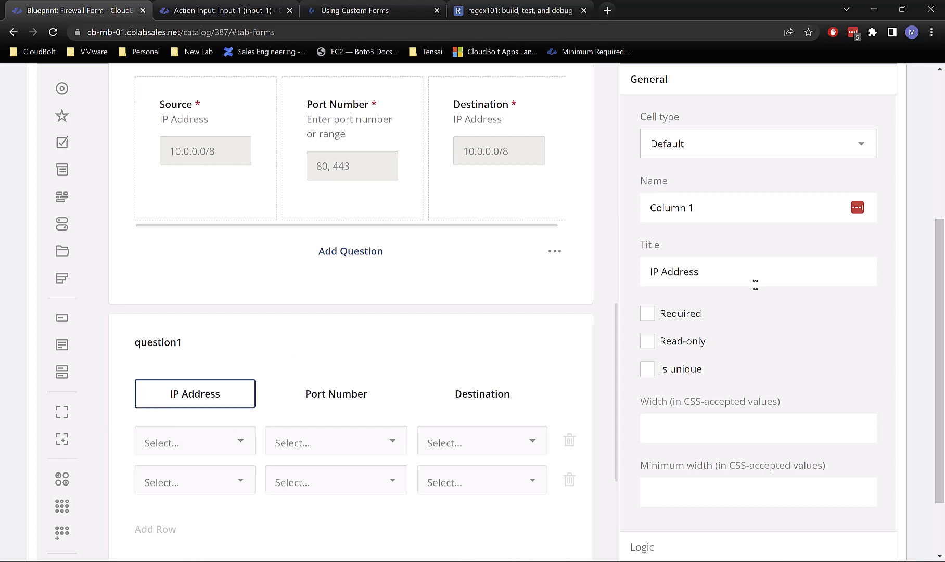
scroll(754, 282, "up", 5)
scroll(754, 283, "down", 5)
left_click(699, 155)
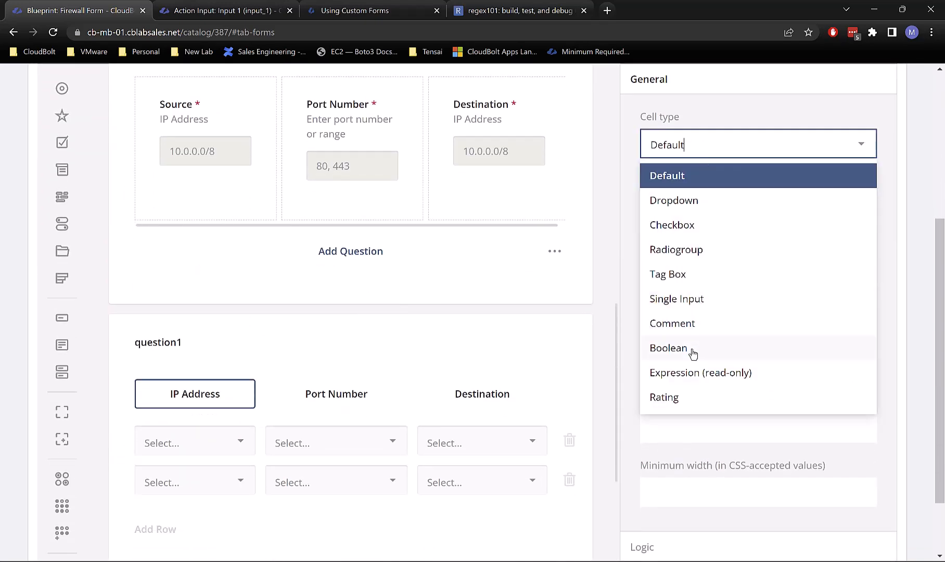
scroll(700, 374, "down", 3)
scroll(774, 220, "up", 2)
scroll(772, 220, "up", 1)
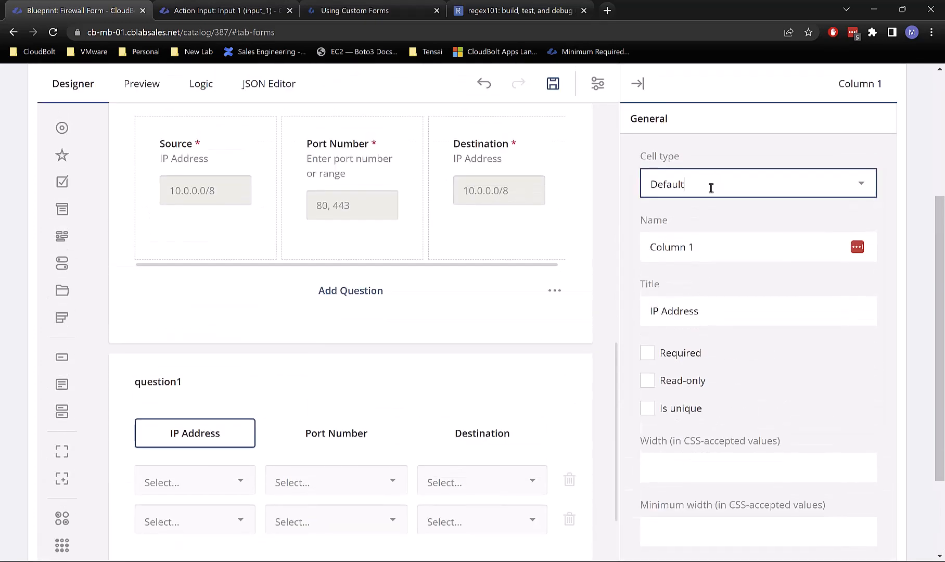
left_click(708, 184)
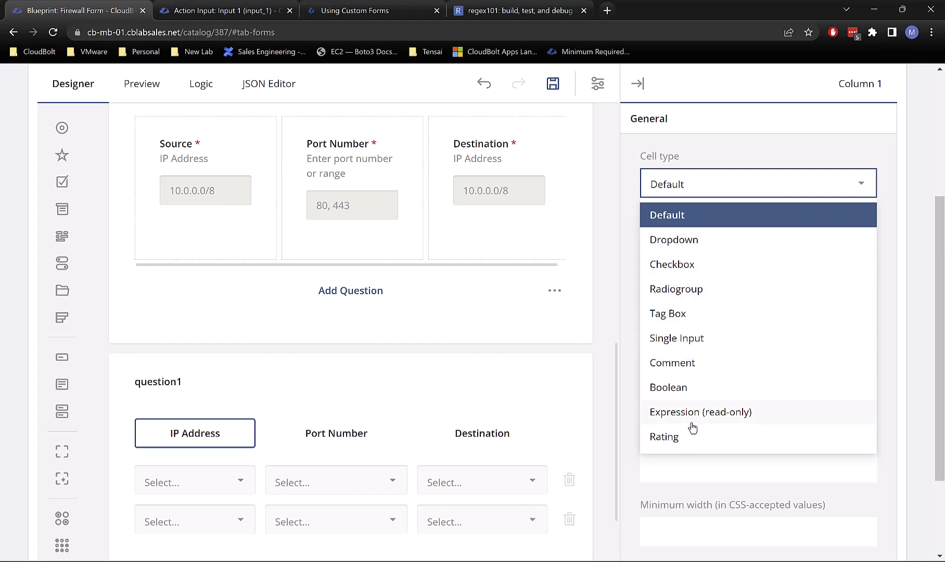
left_click(701, 335)
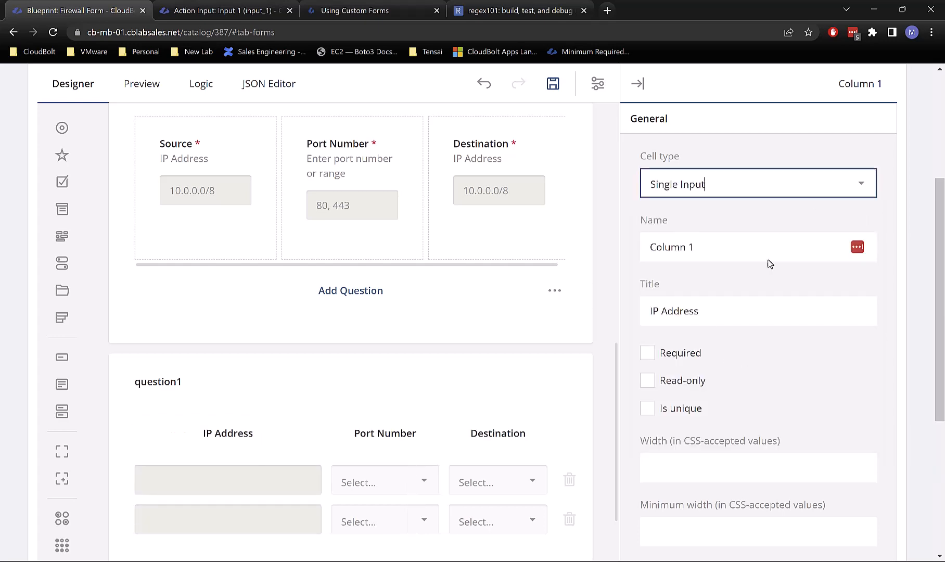
Step: Keep the IP Address column's input type as Text
scroll(753, 329, "down", 1)
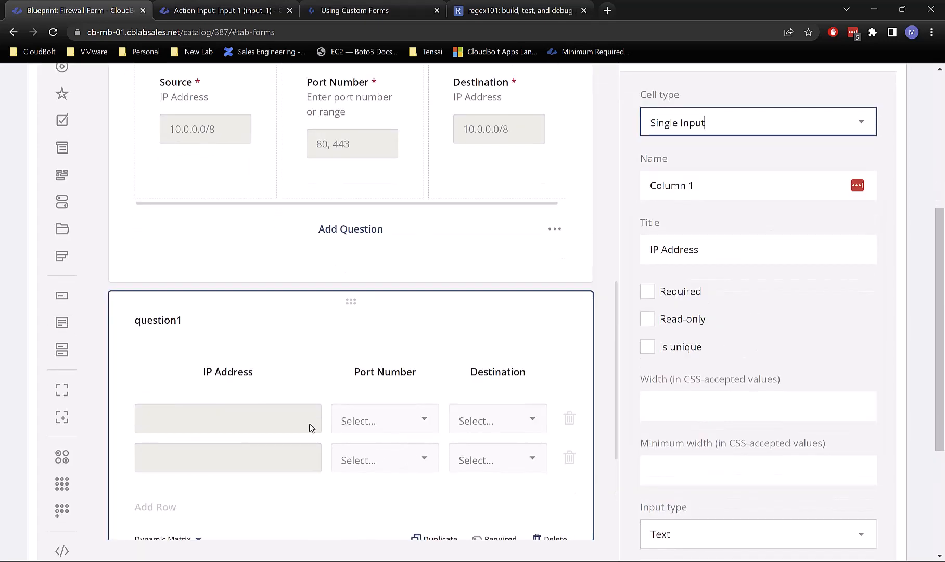
scroll(789, 346, "down", 2)
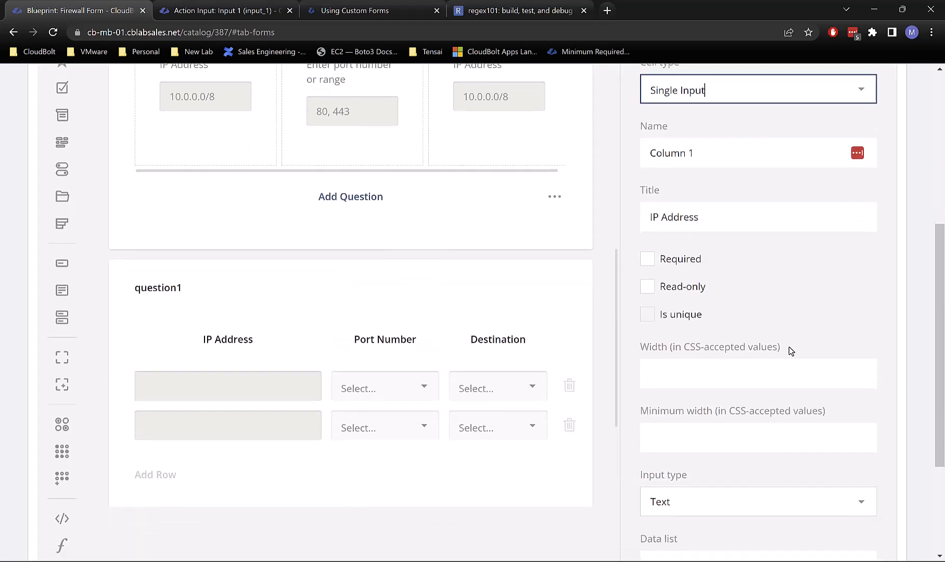
scroll(787, 348, "down", 1)
left_click(714, 355)
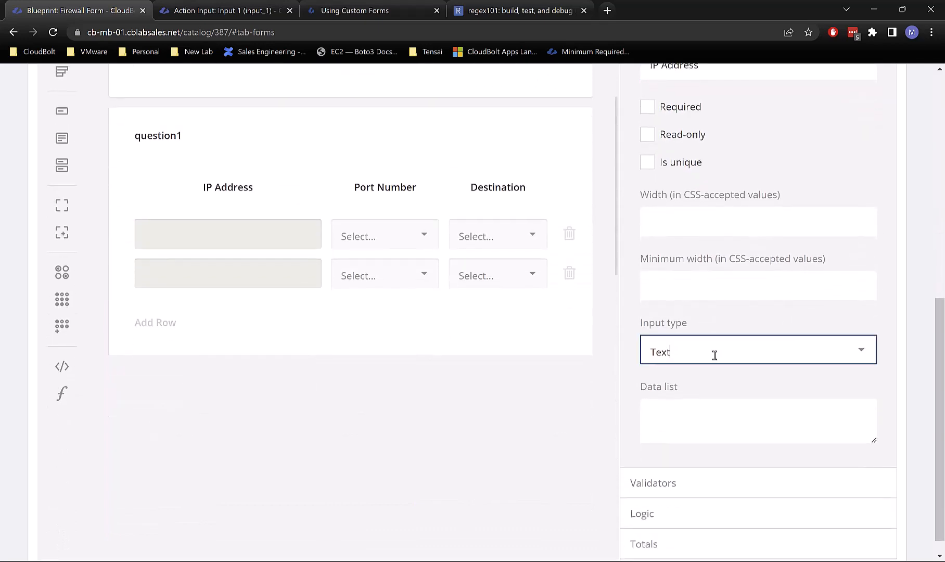
scroll(747, 289, "up", 1)
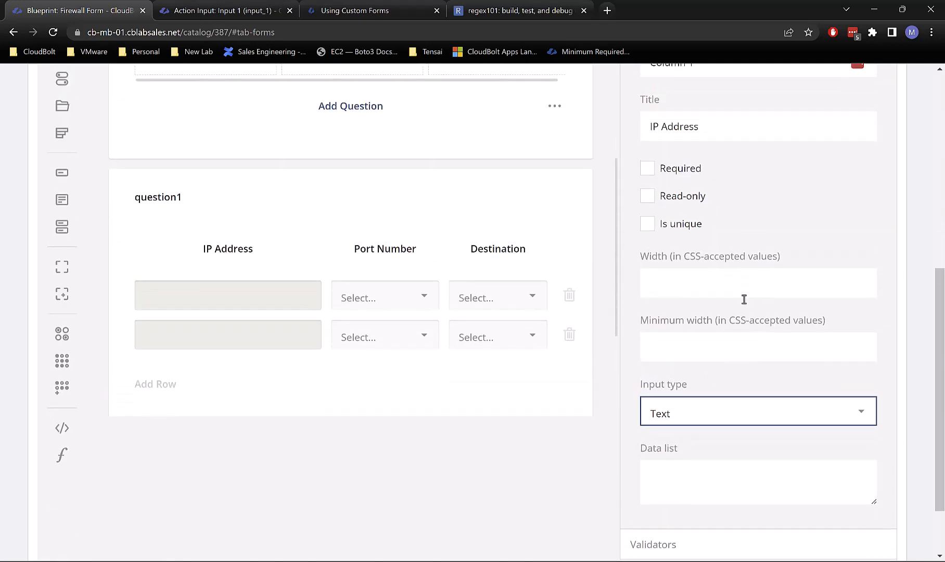
left_click(706, 408)
scroll(728, 302, "down", 1)
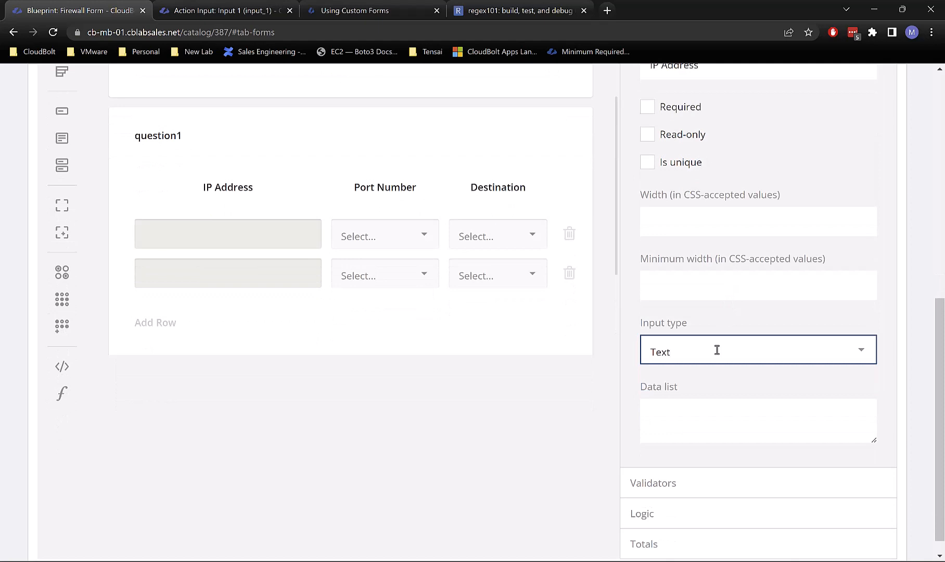
left_click(717, 350)
left_click(735, 312)
scroll(778, 435, "up", 2)
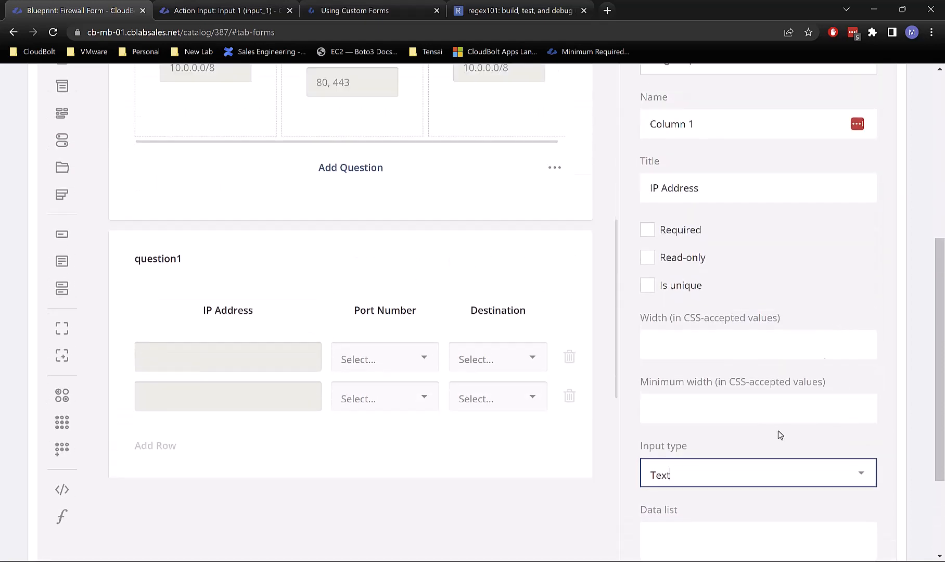
left_click(760, 468)
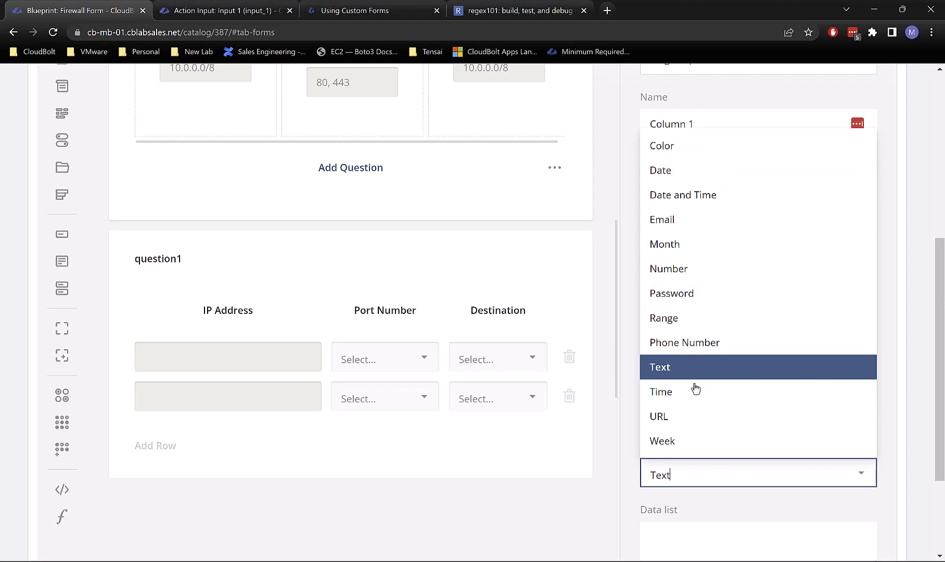
left_click(695, 474)
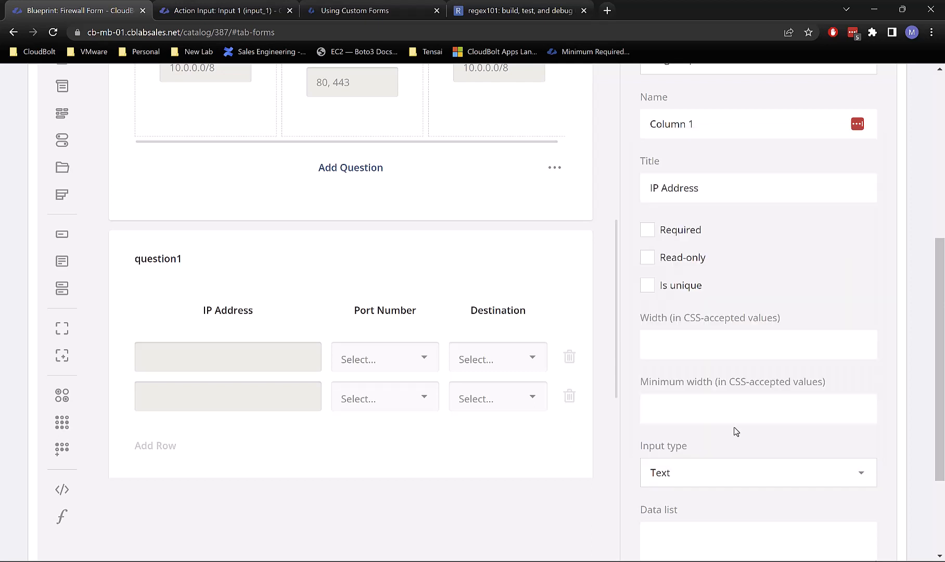
scroll(733, 430, "down", 3)
Step: Try an Expression validator on the IP Address column, then reselect the column
left_click(672, 470)
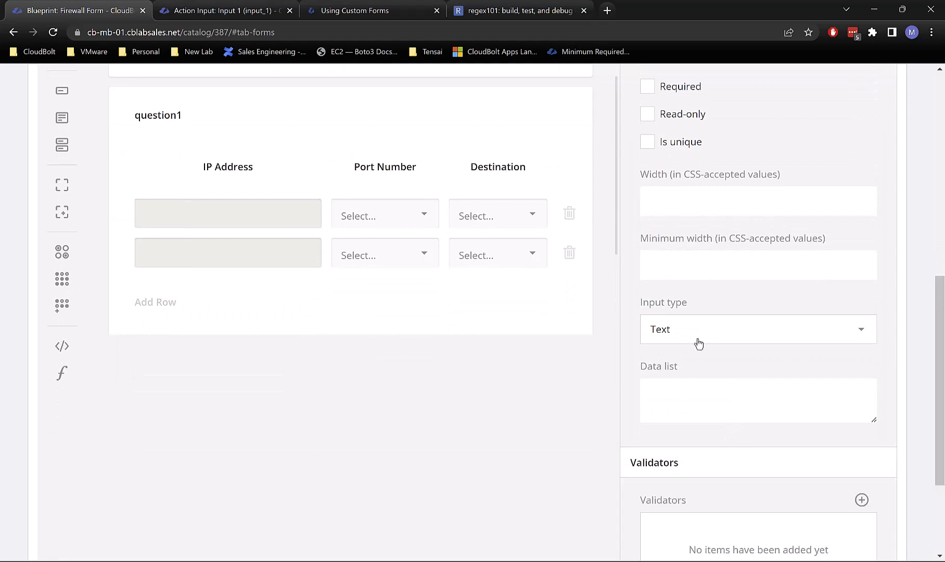
scroll(698, 343, "down", 3)
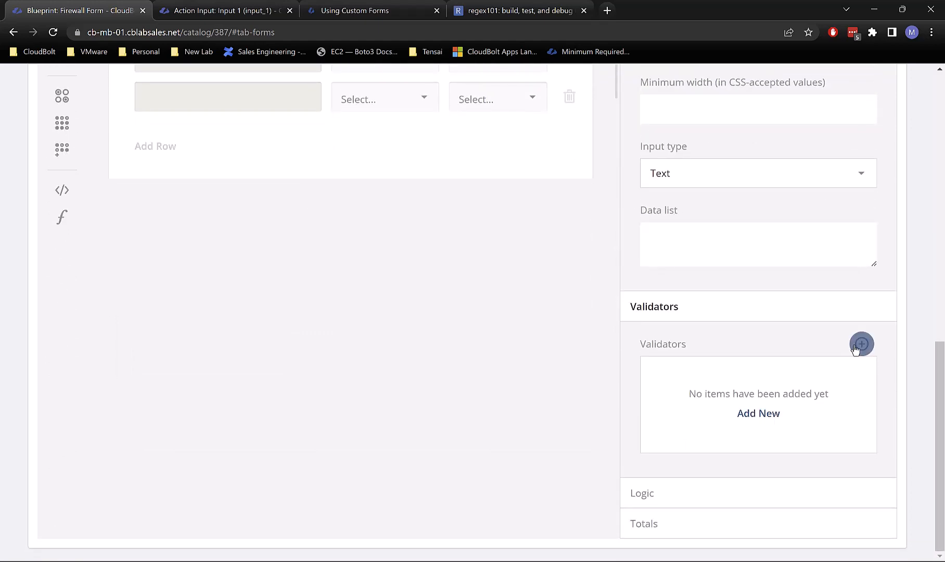
left_click(856, 346)
left_click(708, 375)
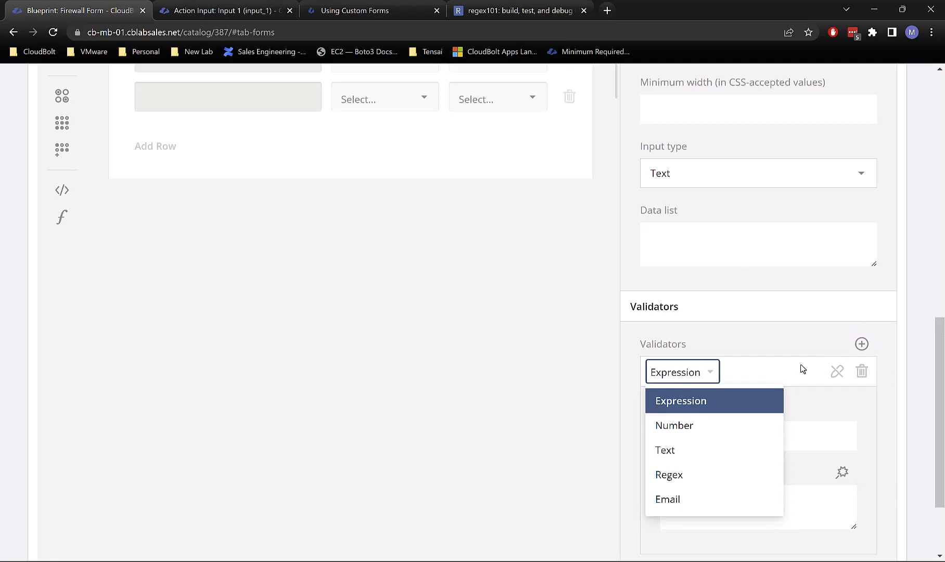
left_click(730, 363)
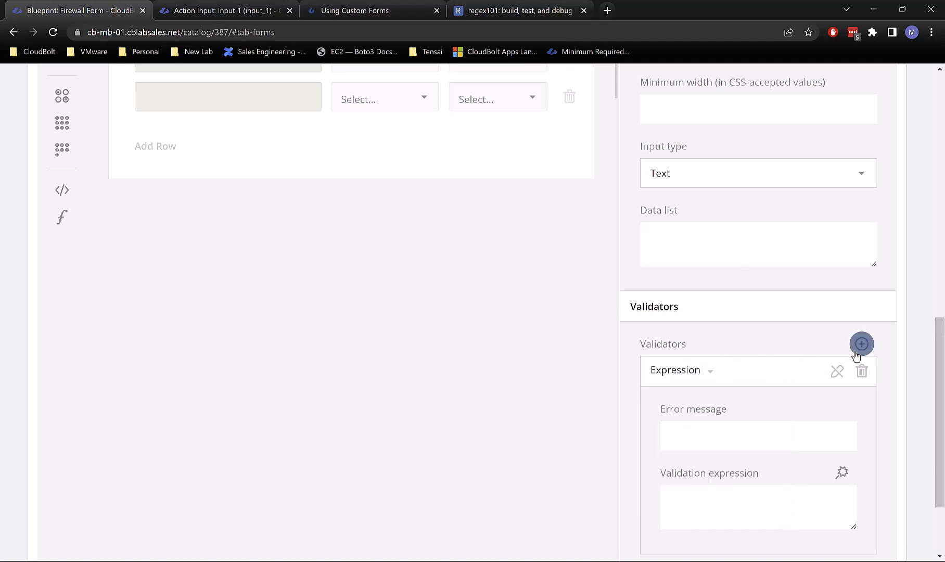
left_click(862, 370)
scroll(776, 404, "up", 5)
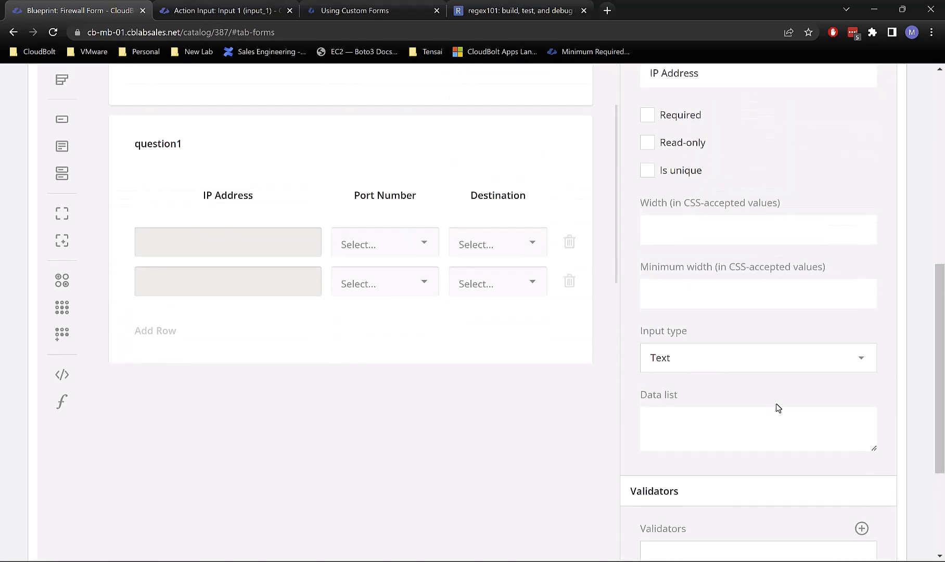
left_click(391, 318)
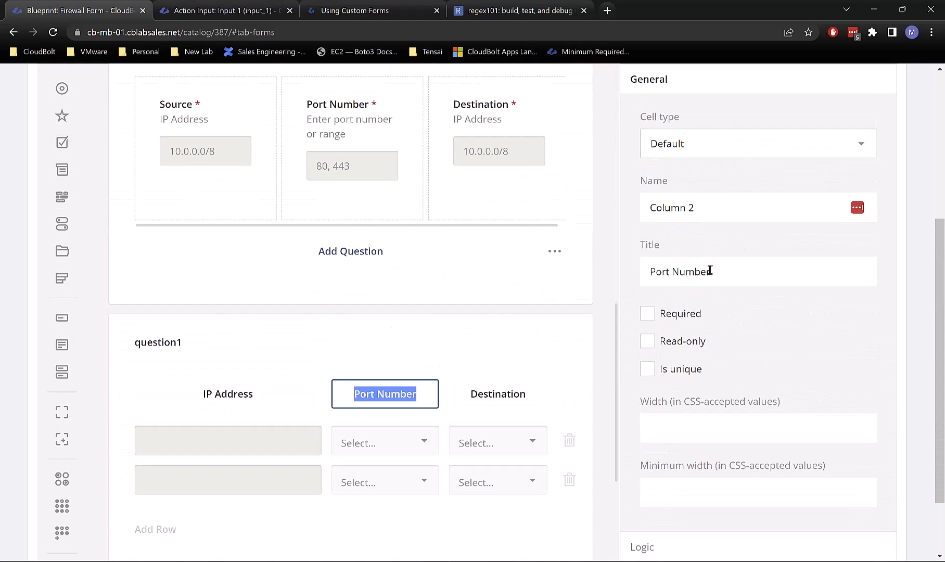
scroll(714, 235, "up", 1)
left_click(232, 456)
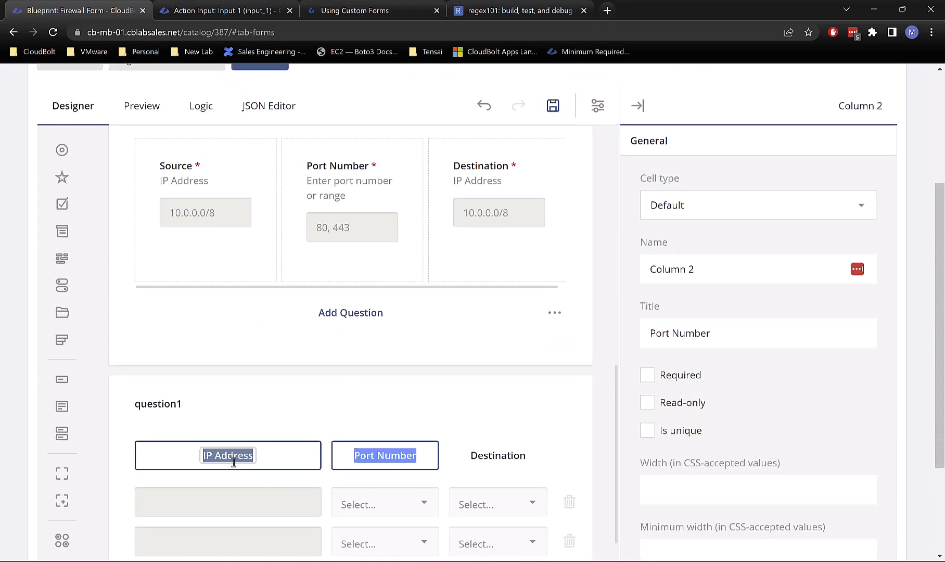
Step: Set the IP Address column's cell type back to Default
scroll(729, 243, "up", 1)
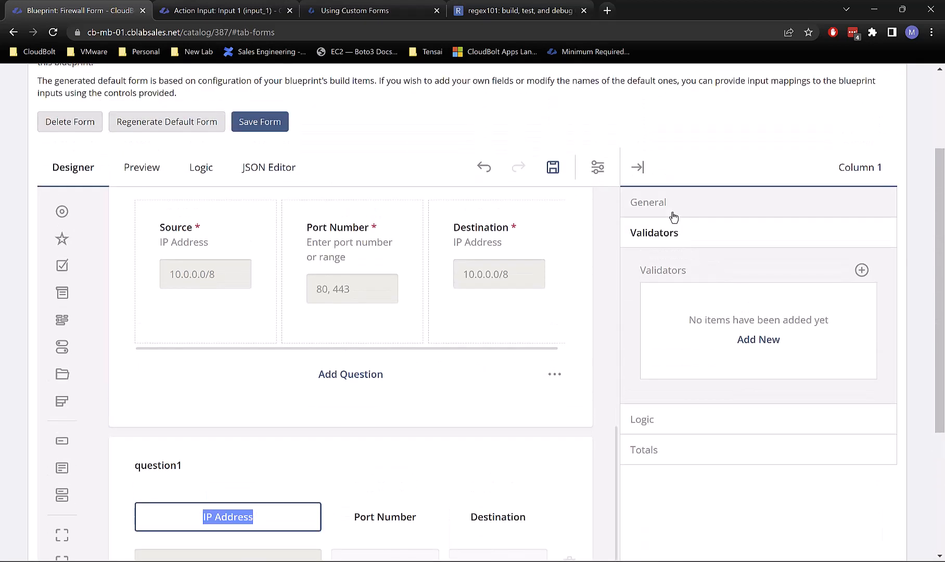
left_click(672, 215)
left_click(695, 274)
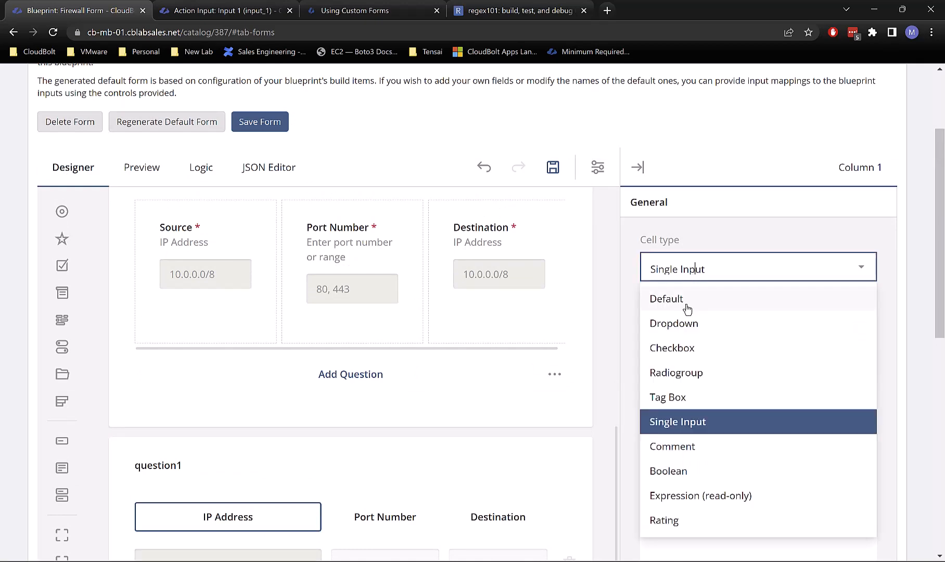
scroll(760, 365, "down", 3)
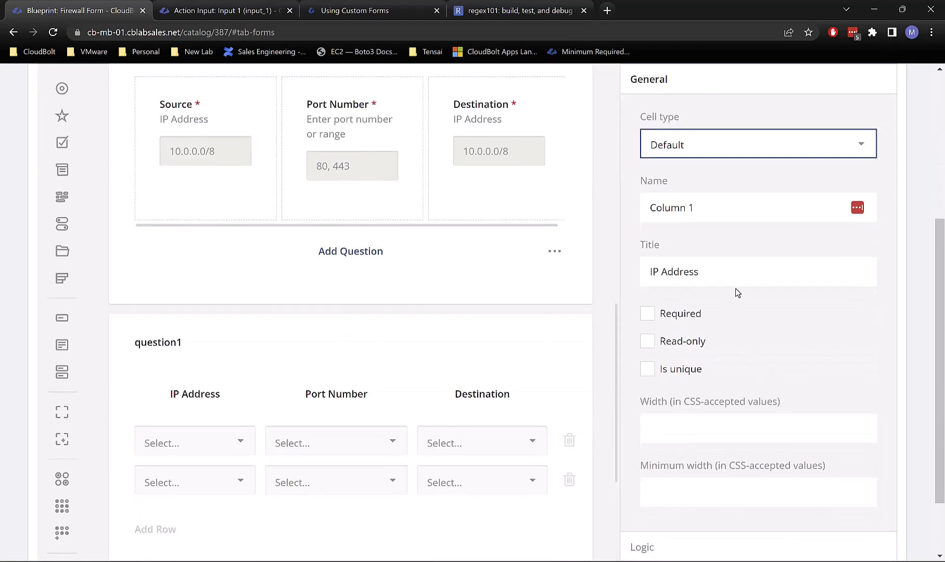
Step: Mark the IP Address, Port Number and Destination columns as Required
left_click(210, 403)
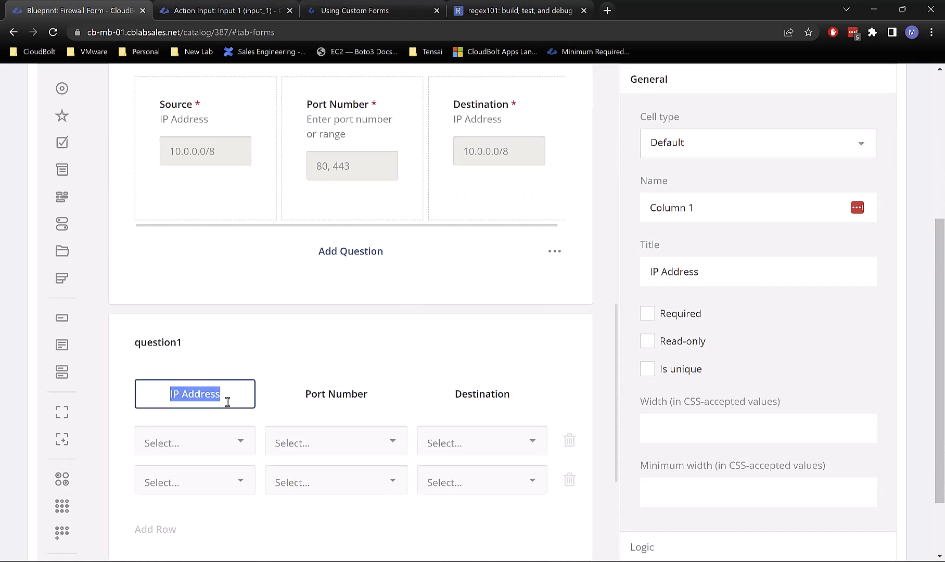
left_click(651, 315)
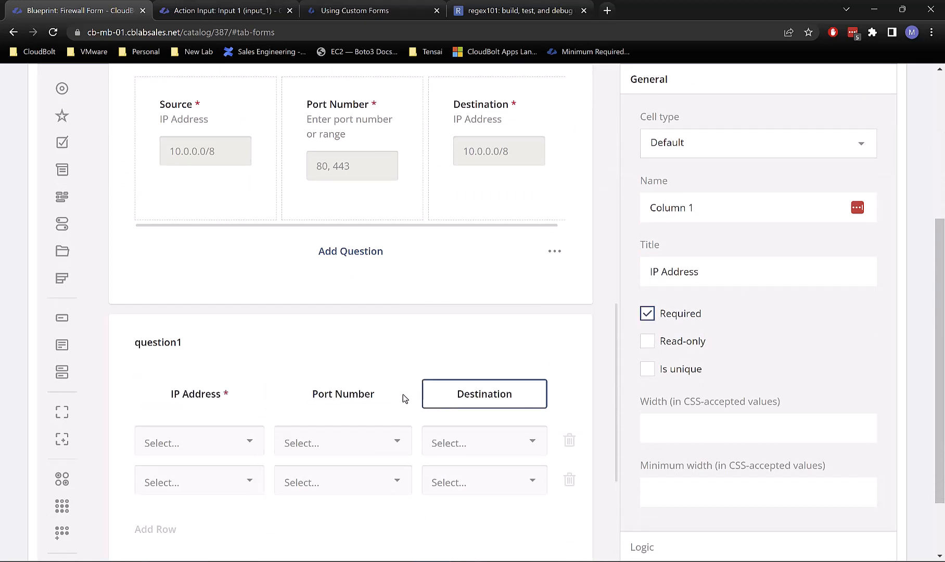
left_click(372, 397)
left_click(650, 319)
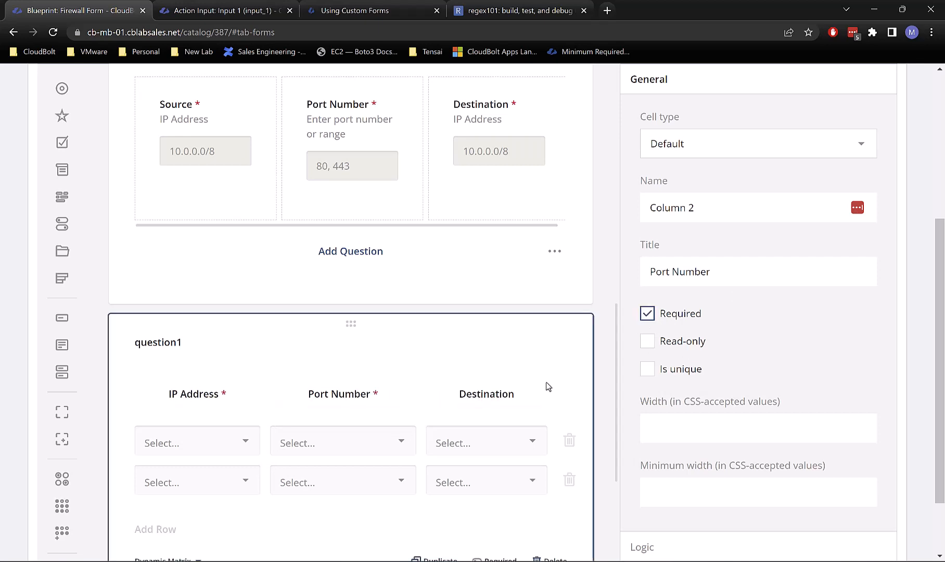
left_click(526, 388)
left_click(650, 317)
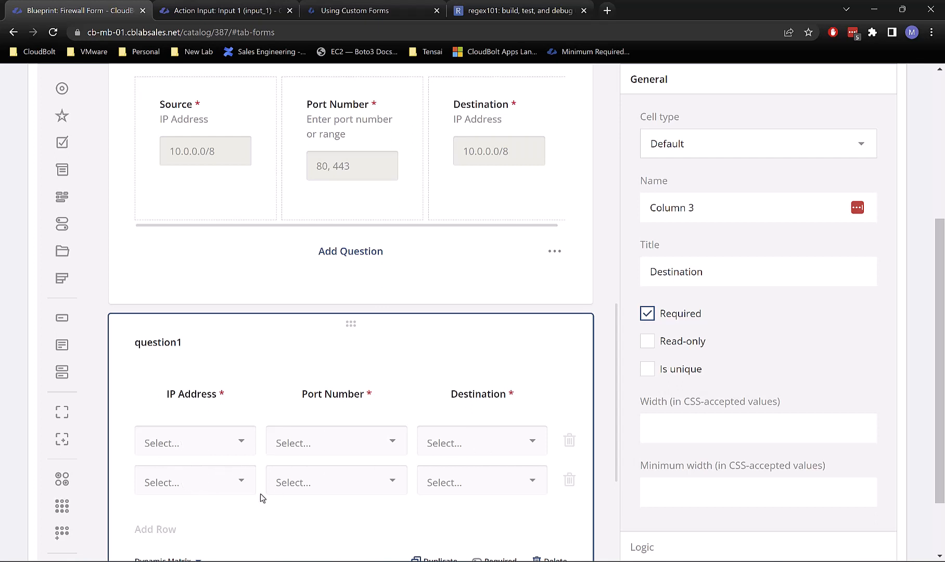
scroll(784, 365, "down", 2)
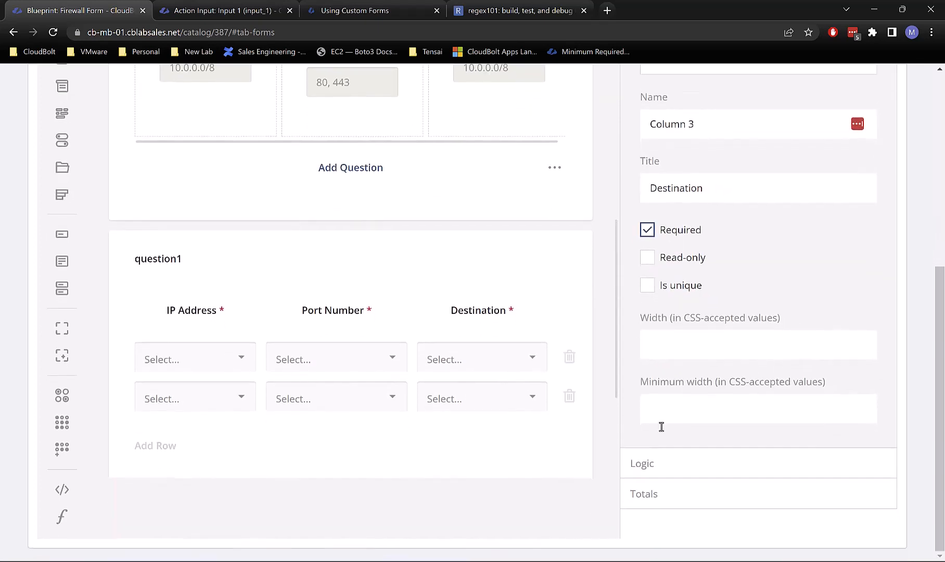
scroll(690, 444, "up", 3)
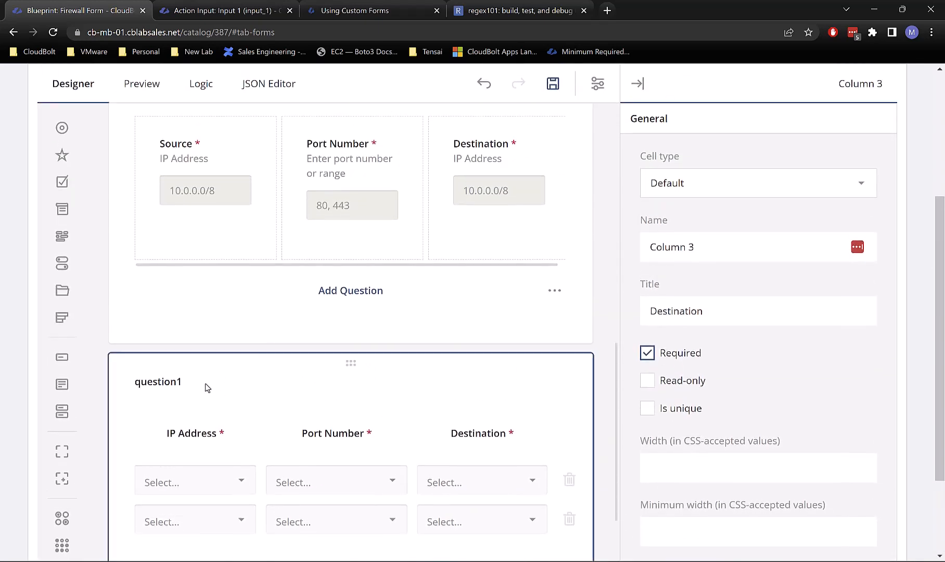
left_click(162, 385)
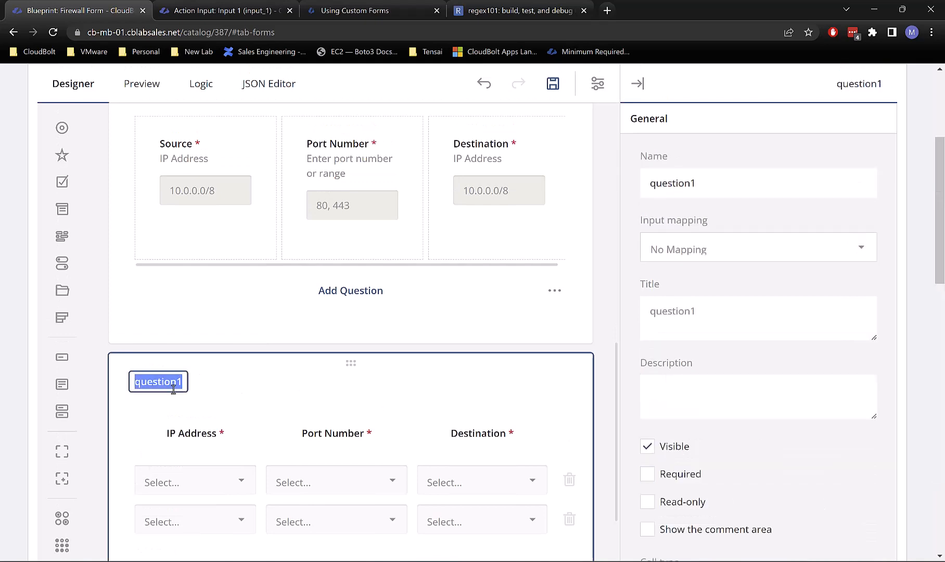
Step: Set question1's row count to 1, minimum rows to 1 and maximum rows to 5
left_click(183, 393)
scroll(824, 346, "down", 8)
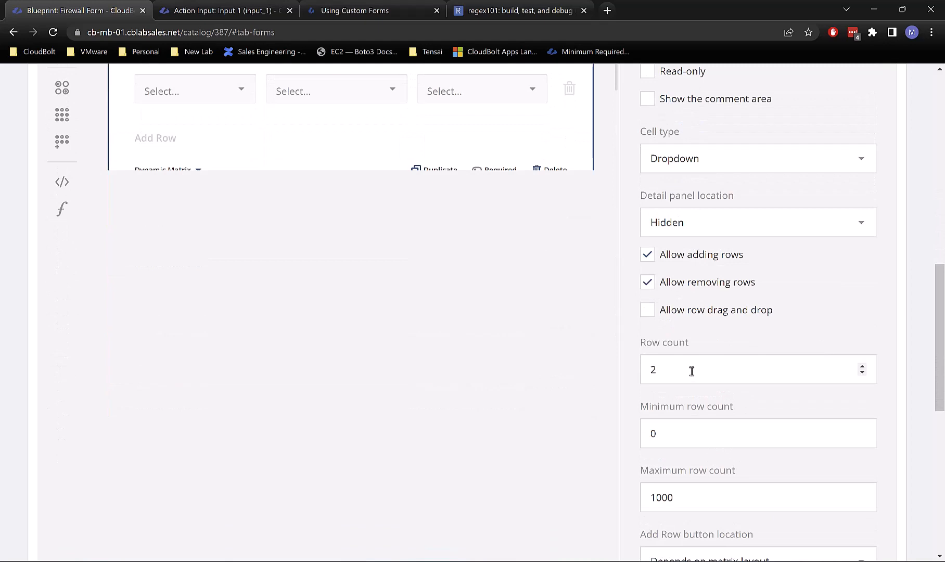
left_click_drag(689, 368, 624, 373)
left_click_drag(703, 447, 619, 434)
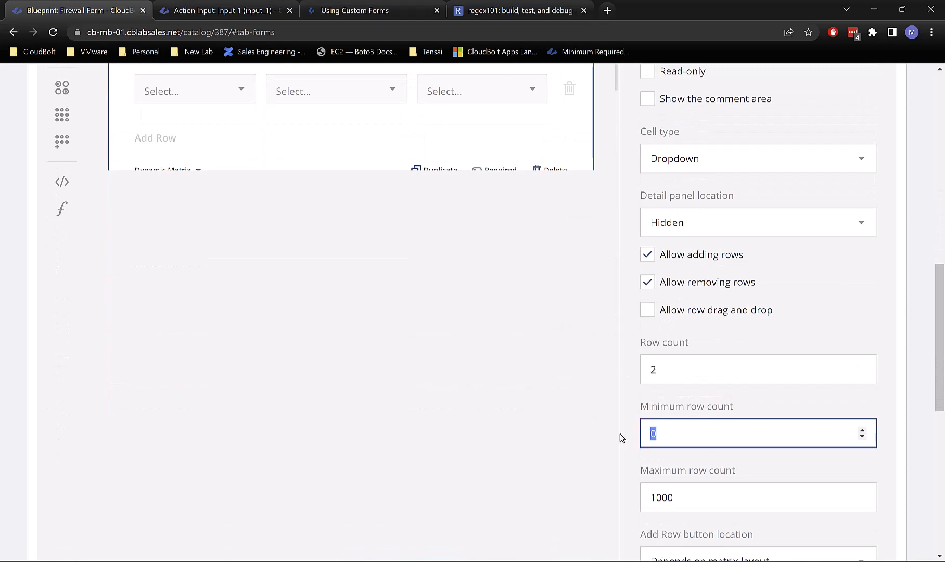
type("1")
left_click_drag(731, 499, 635, 485)
left_click(671, 368)
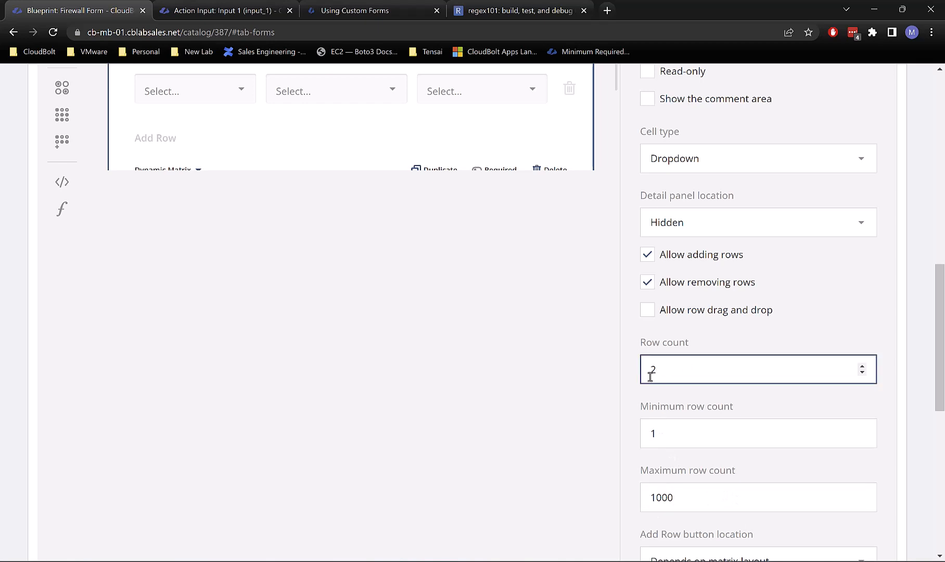
left_click_drag(673, 368, 620, 368)
scroll(675, 405, "down", 2)
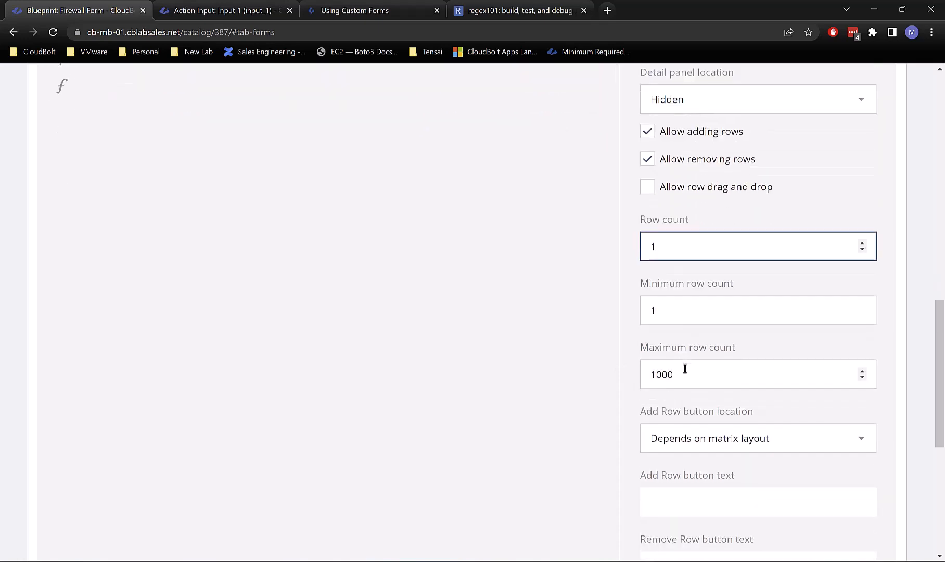
left_click_drag(684, 373, 592, 378)
type("5")
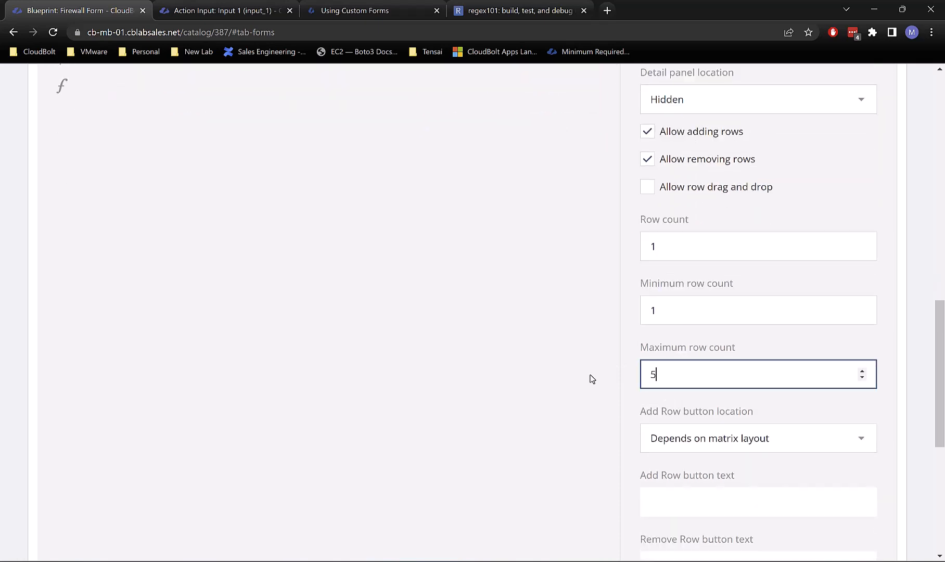
left_click(533, 383)
Step: Scroll through the designer to review the finished question1 matrix
scroll(605, 423, "down", 3)
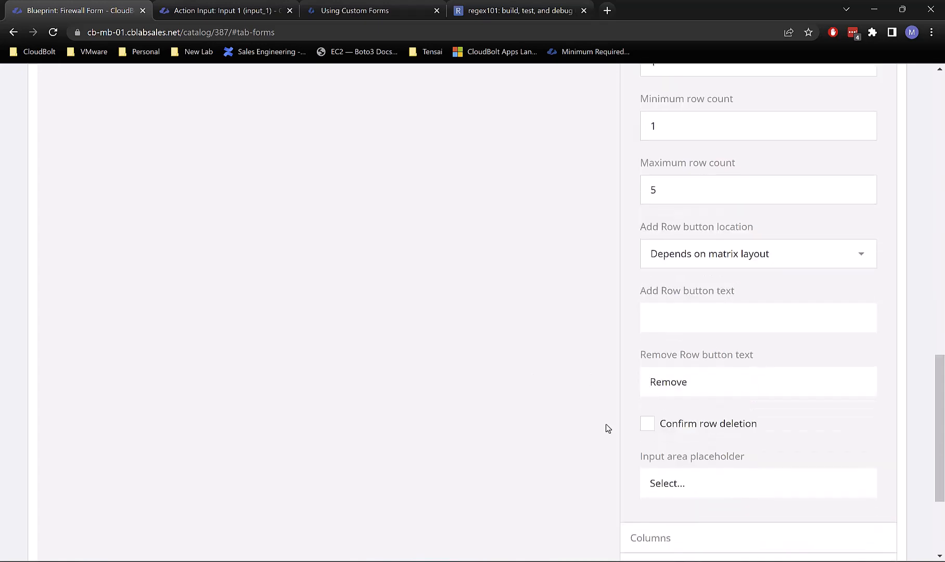
scroll(793, 395, "down", 3)
scroll(792, 397, "up", 11)
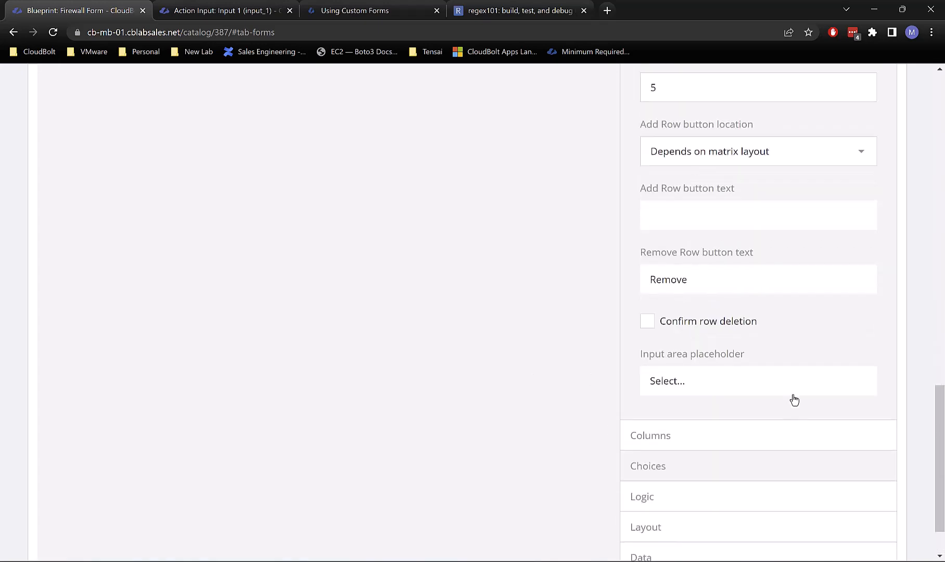
scroll(793, 398, "up", 8)
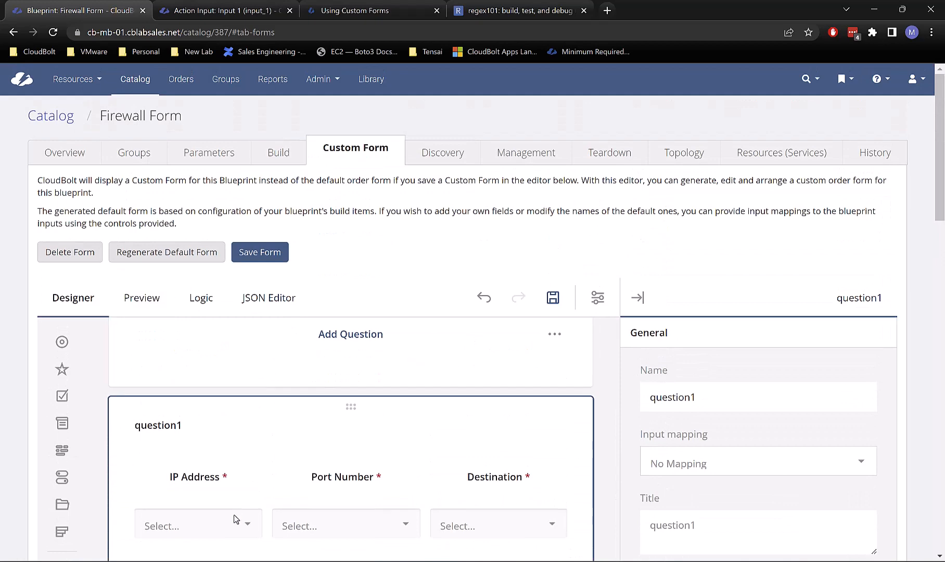
scroll(572, 399, "down", 4)
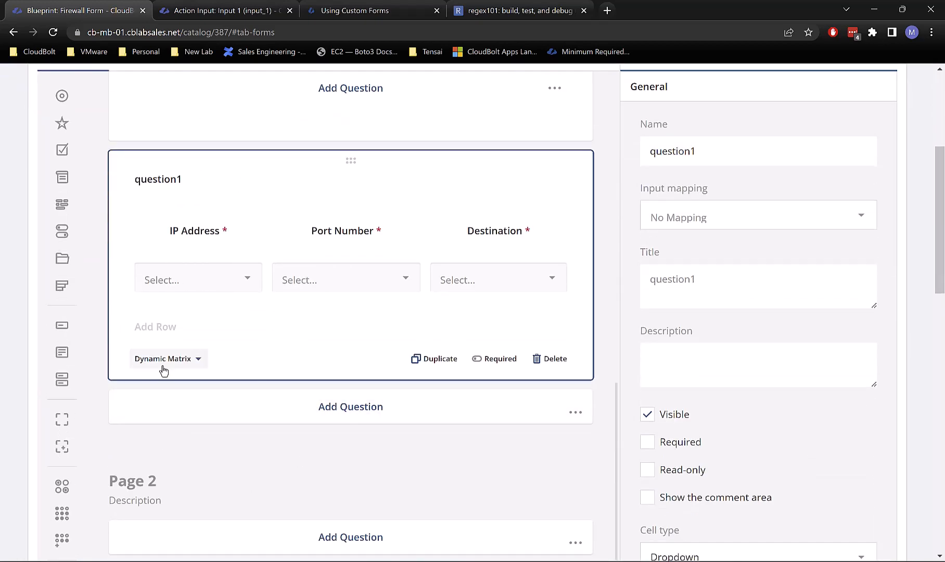
mouse_move(221, 277)
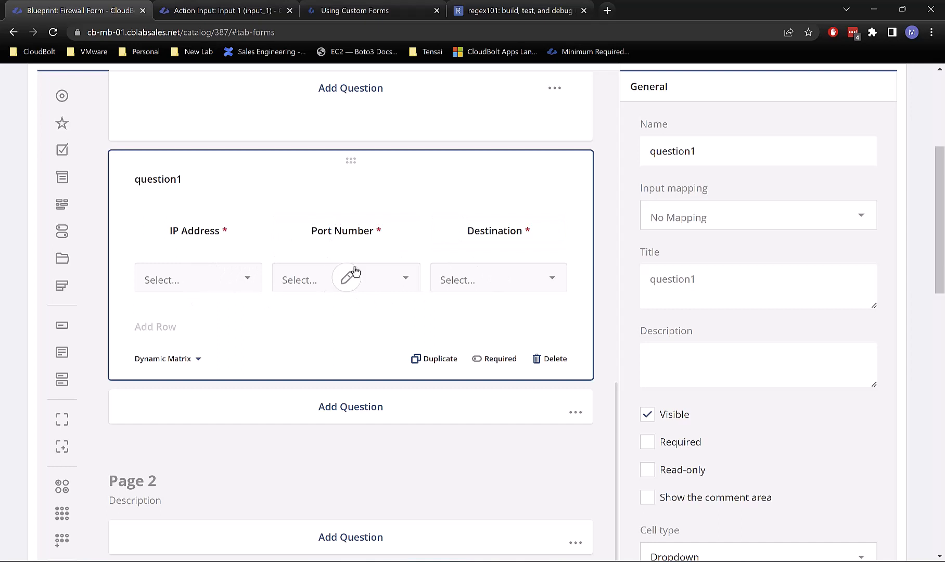
mouse_move(512, 272)
scroll(239, 342, "up", 1)
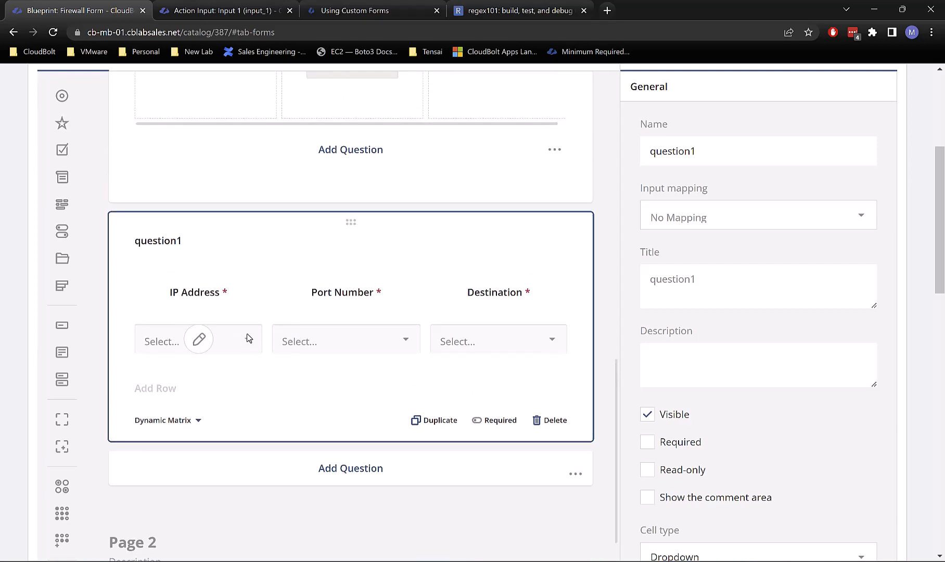
scroll(241, 338, "up", 10)
scroll(241, 334, "up", 6)
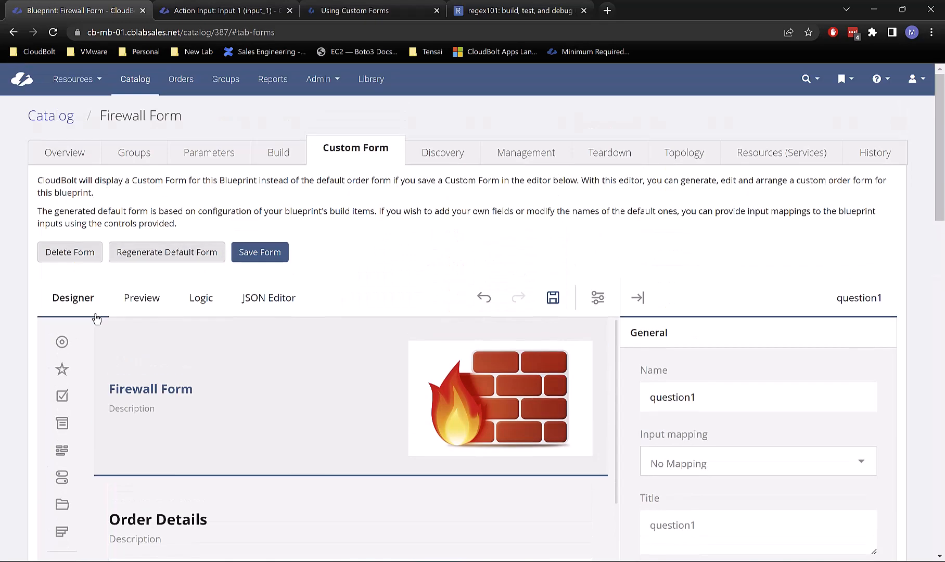
Step: Preview the form and choose IT as the Group
left_click(143, 304)
scroll(466, 228, "down", 5)
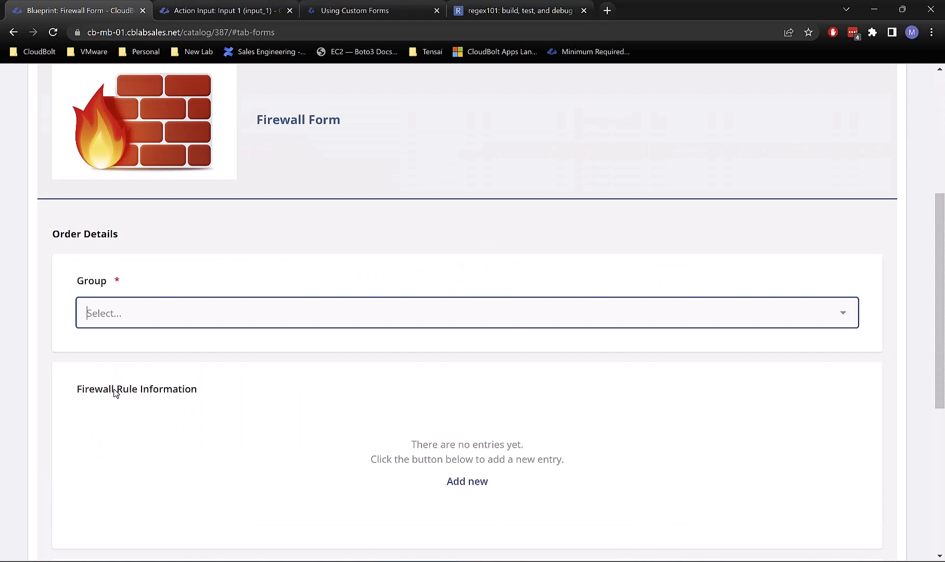
left_click(173, 315)
left_click(200, 203)
scroll(299, 390, "down", 3)
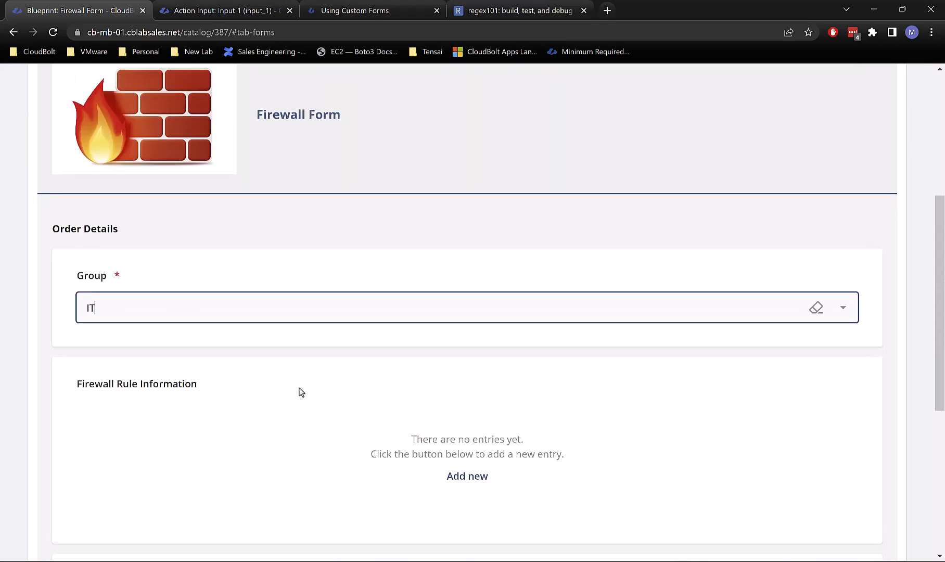
scroll(463, 312, "down", 2)
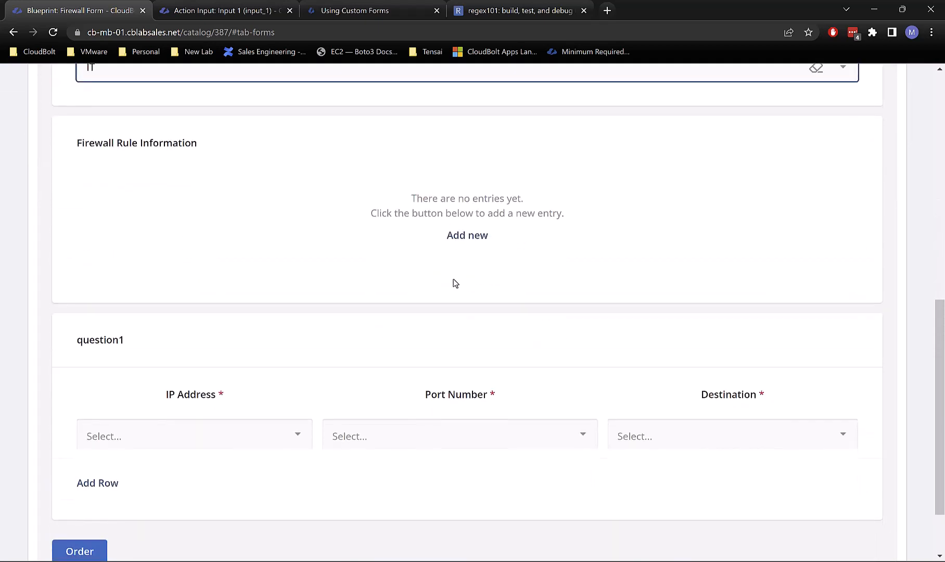
Step: Add one firewall rule entry and try its Source, Port Number and Destination fields
left_click(478, 244)
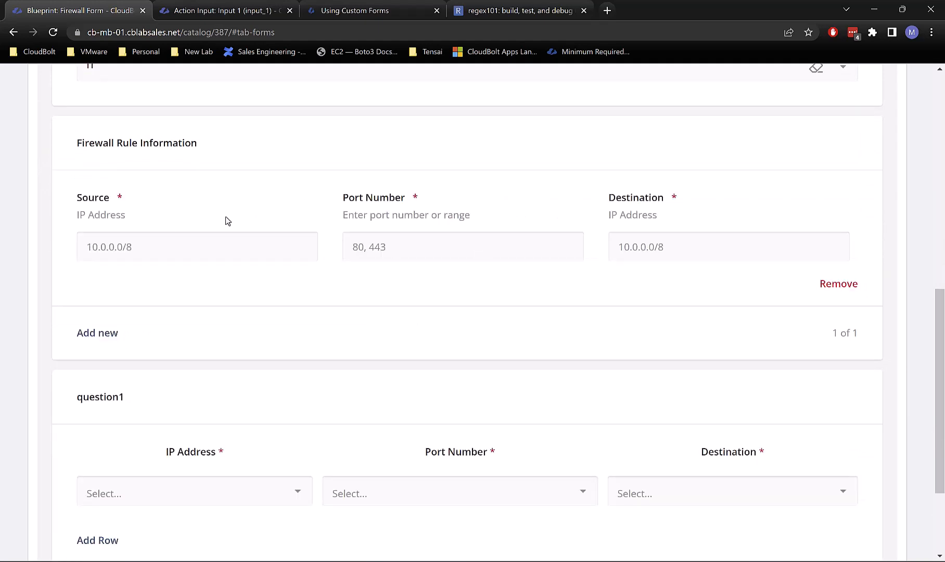
left_click(132, 252)
left_click(444, 243)
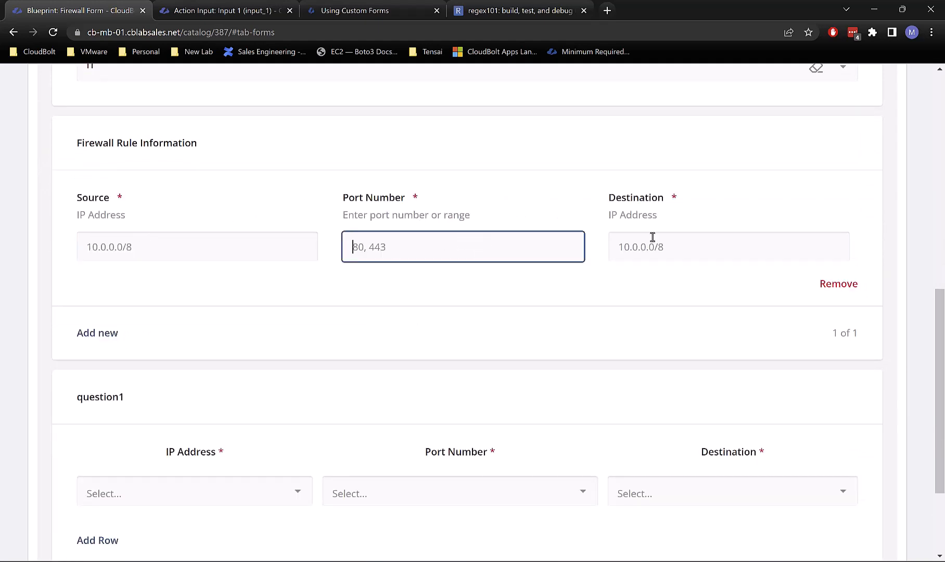
left_click(651, 237)
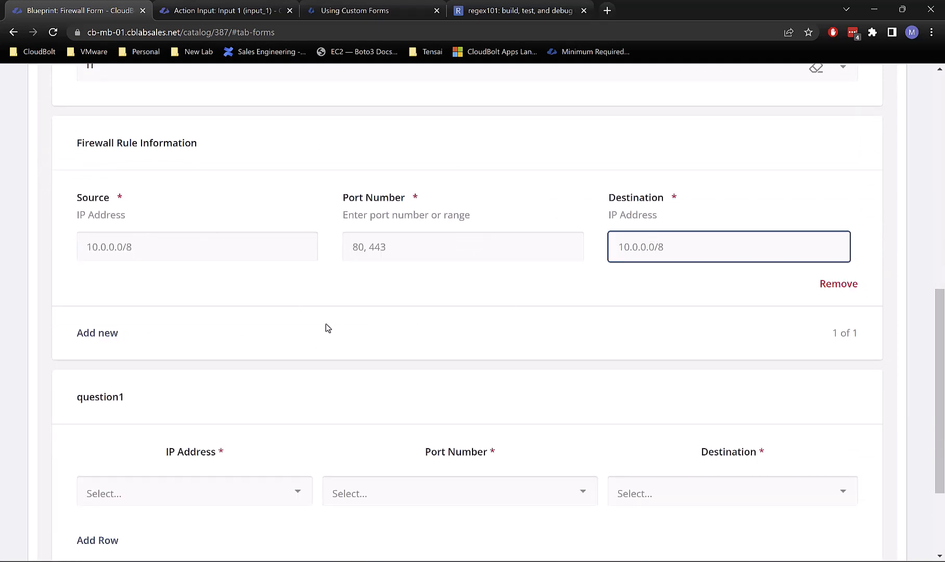
scroll(454, 280, "down", 3)
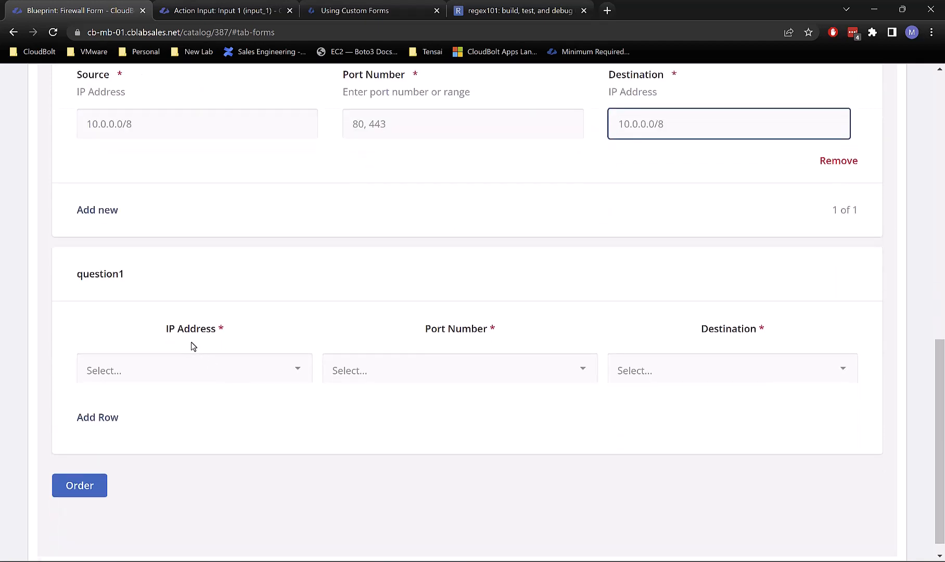
scroll(270, 328, "up", 1)
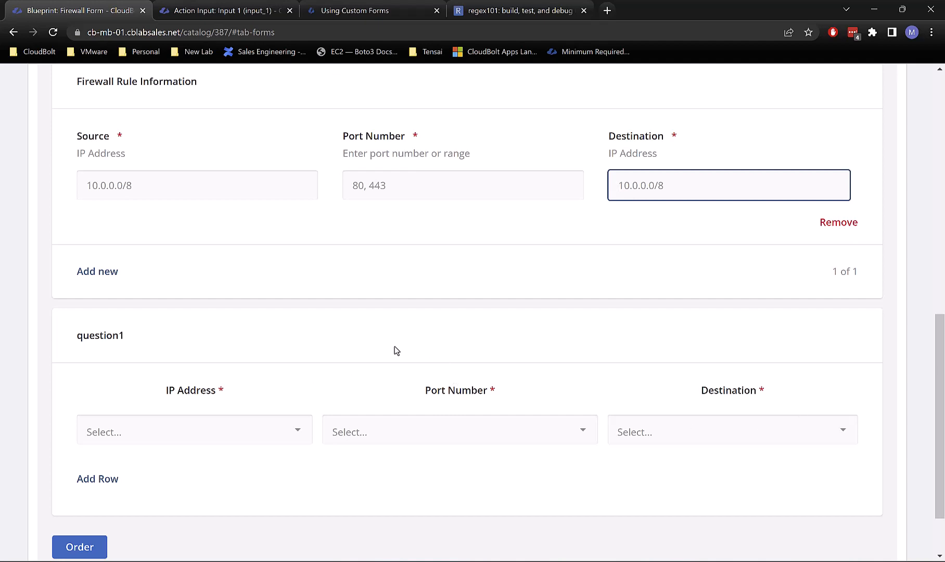
Step: Check the dropdown choices offered for IP Address and Port Number in the preview
left_click(162, 437)
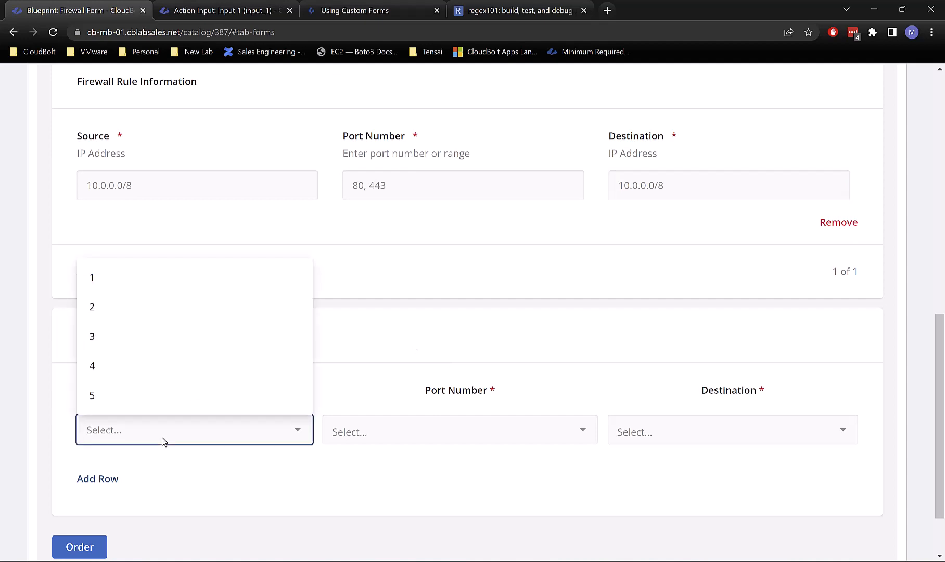
left_click(440, 406)
left_click(407, 429)
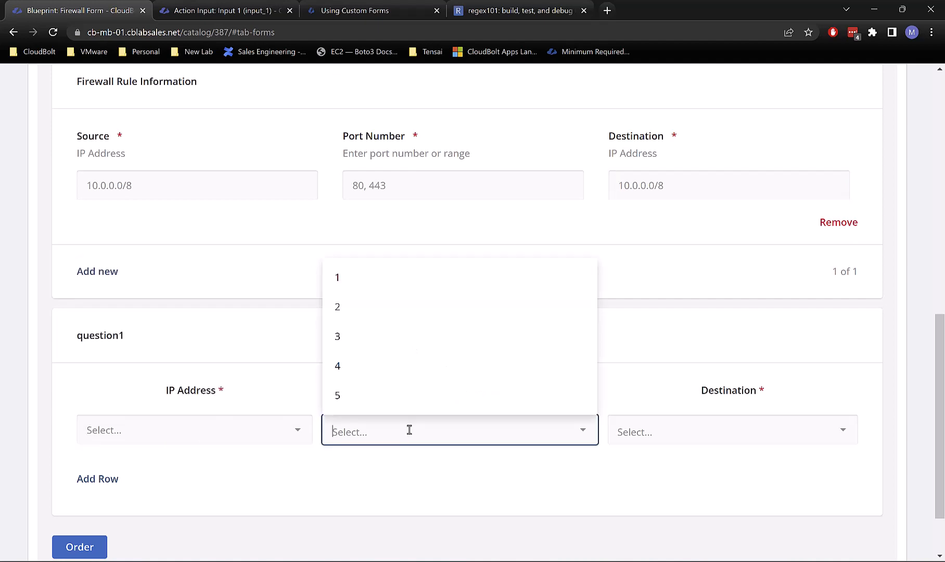
left_click(397, 438)
left_click(397, 438)
scroll(394, 500, "up", 2)
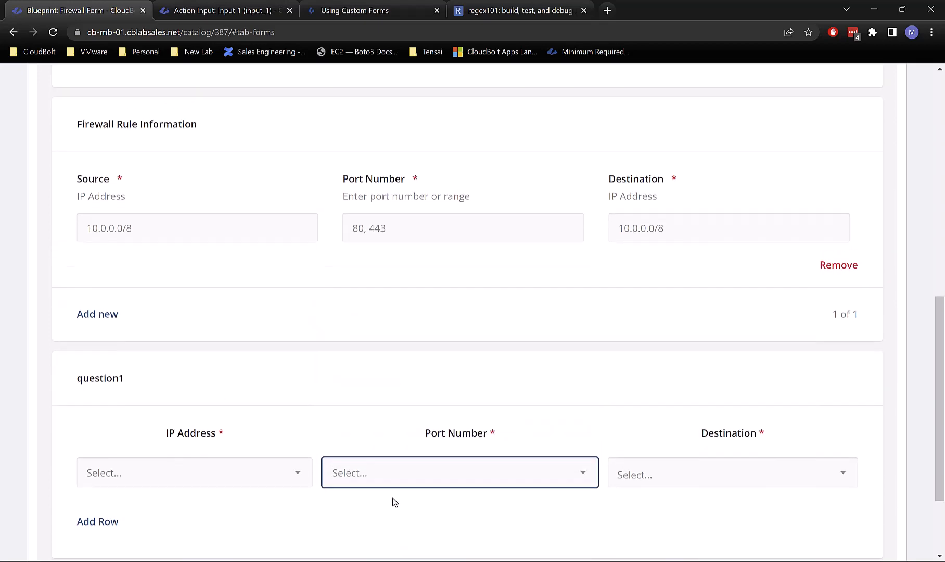
scroll(391, 499, "down", 2)
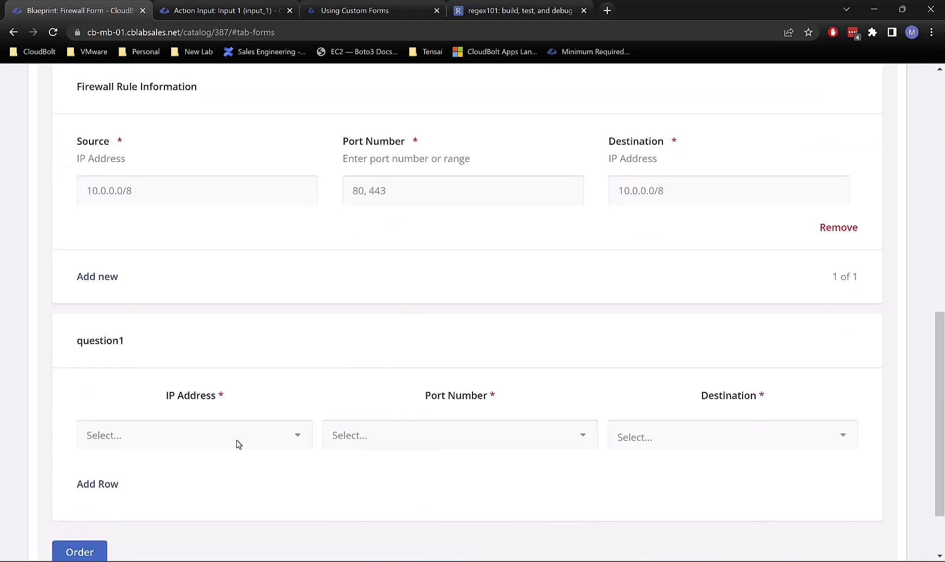
scroll(238, 441, "up", 3)
scroll(240, 405, "up", 6)
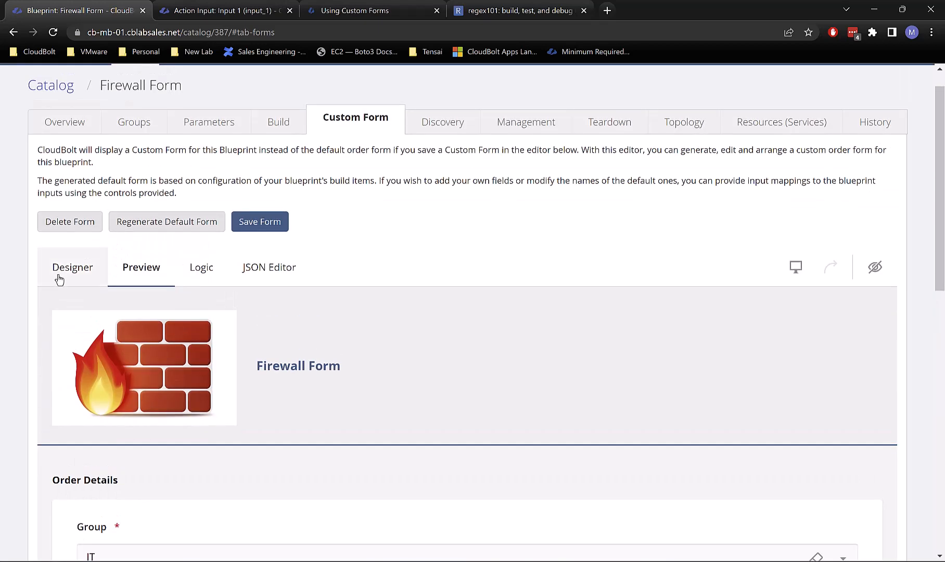
Step: Return to the Designer and bring up the Firewall Form's general settings
left_click(61, 284)
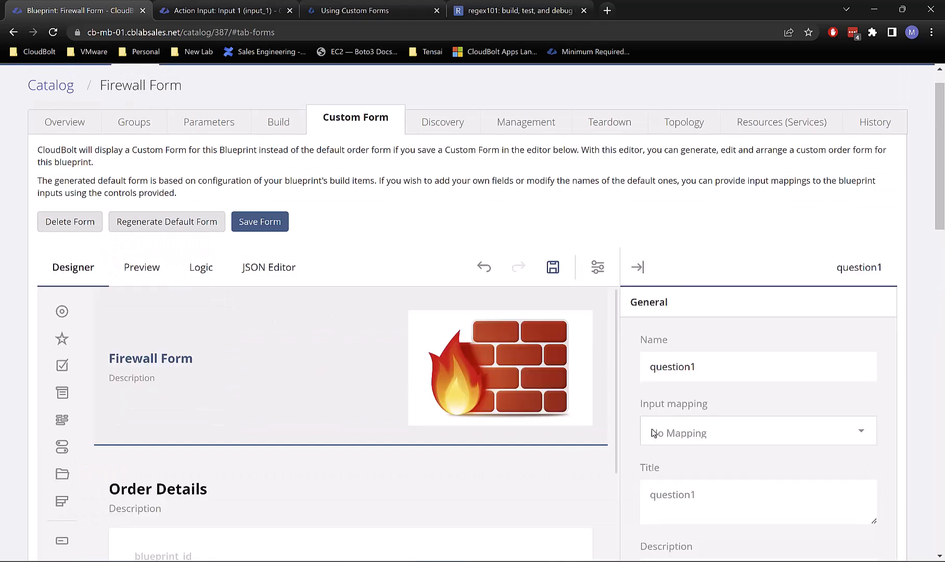
scroll(679, 426, "down", 3)
scroll(679, 427, "down", 7)
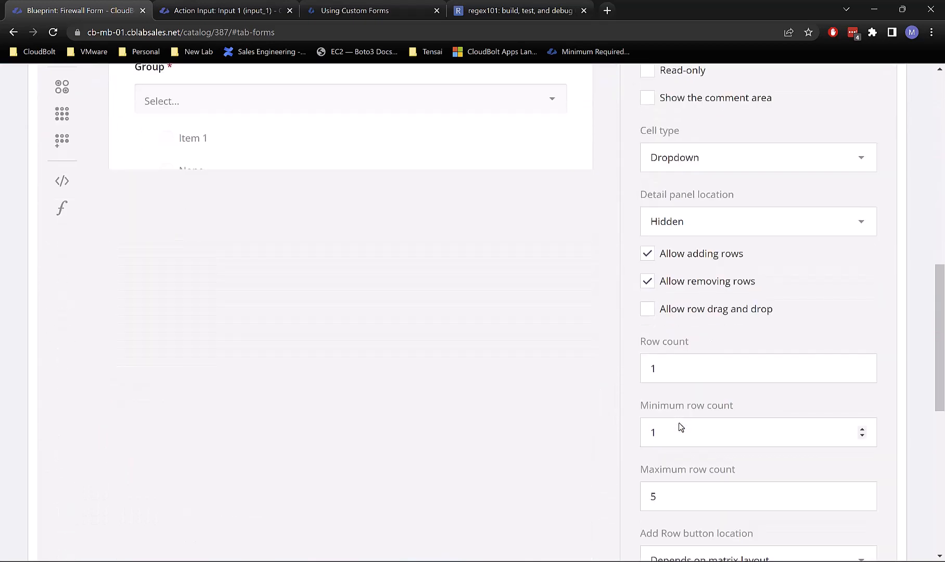
scroll(534, 403, "up", 7)
scroll(369, 375, "down", 8)
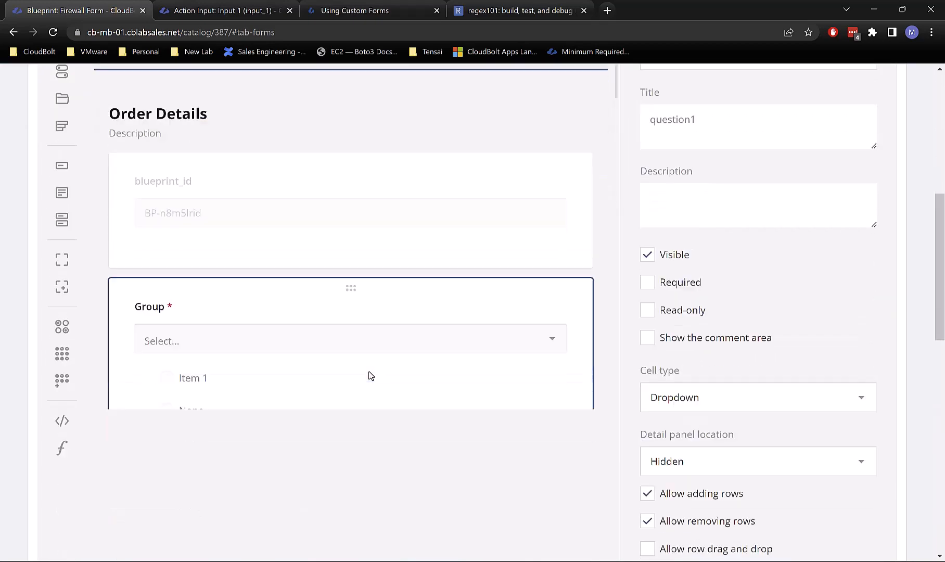
scroll(396, 377, "up", 7)
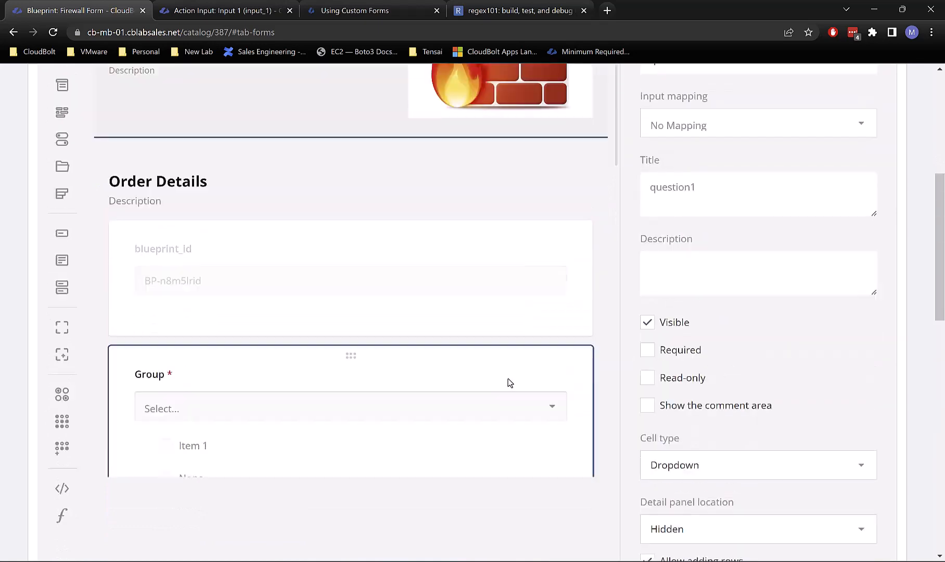
left_click(598, 309)
scroll(535, 300, "up", 1)
scroll(436, 317, "down", 6)
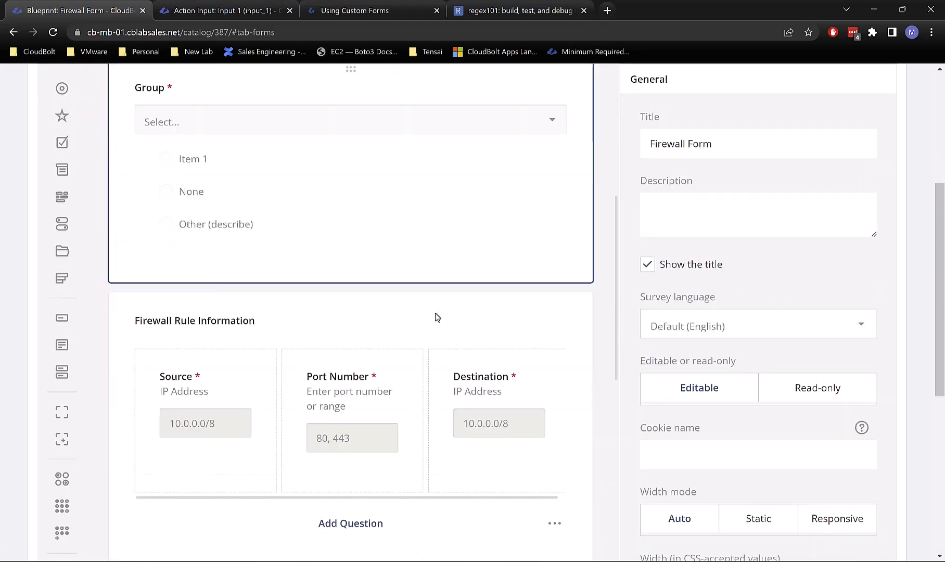
scroll(437, 316, "down", 8)
Step: Select question1's IP Address column header to show its Column 1 properties
mouse_move(212, 289)
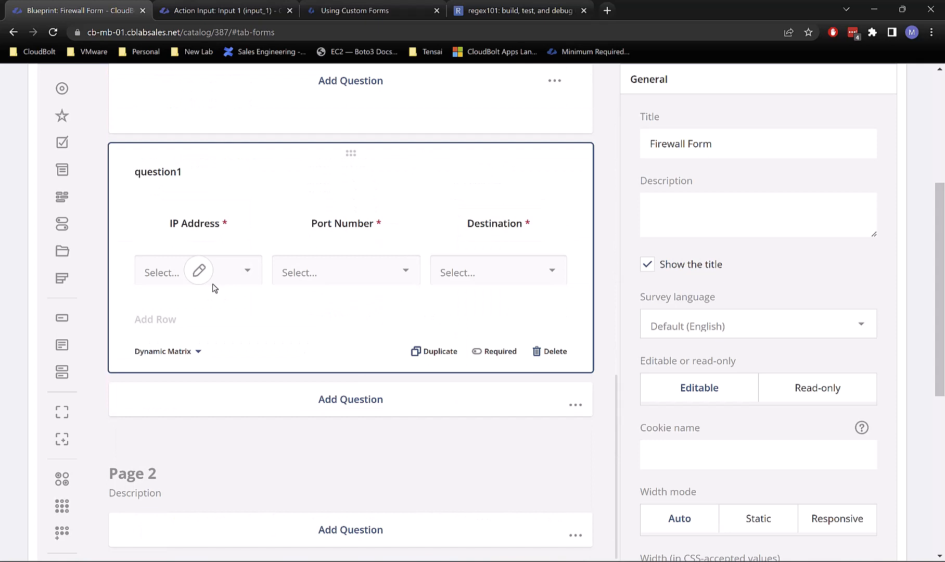
left_click(197, 231)
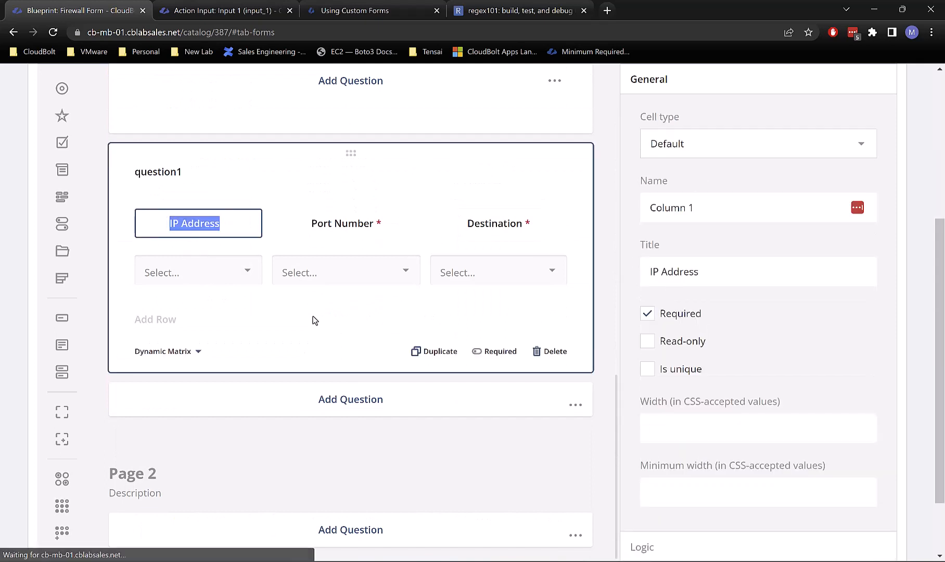
left_click(224, 283)
left_click(287, 295)
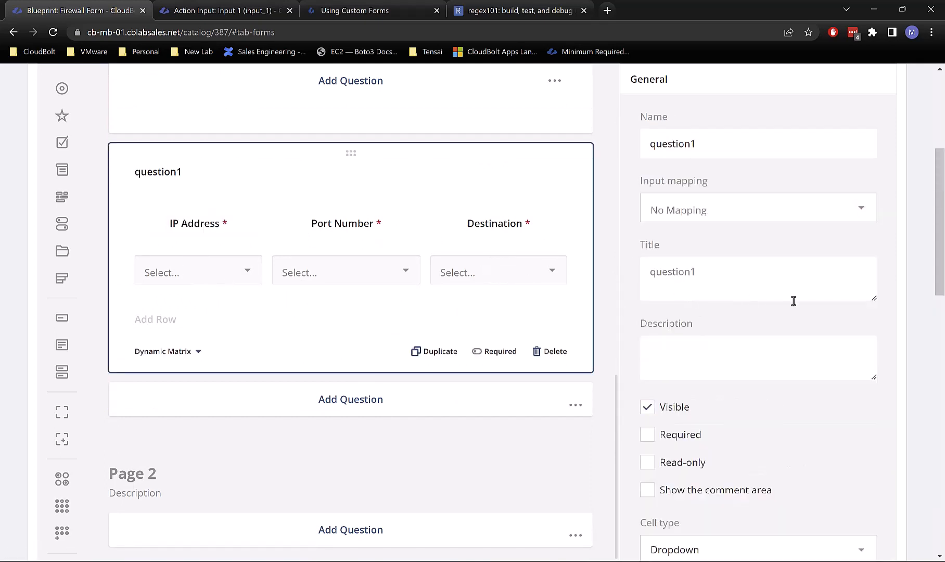
scroll(800, 301, "down", 2)
scroll(799, 302, "down", 2)
scroll(790, 296, "up", 4)
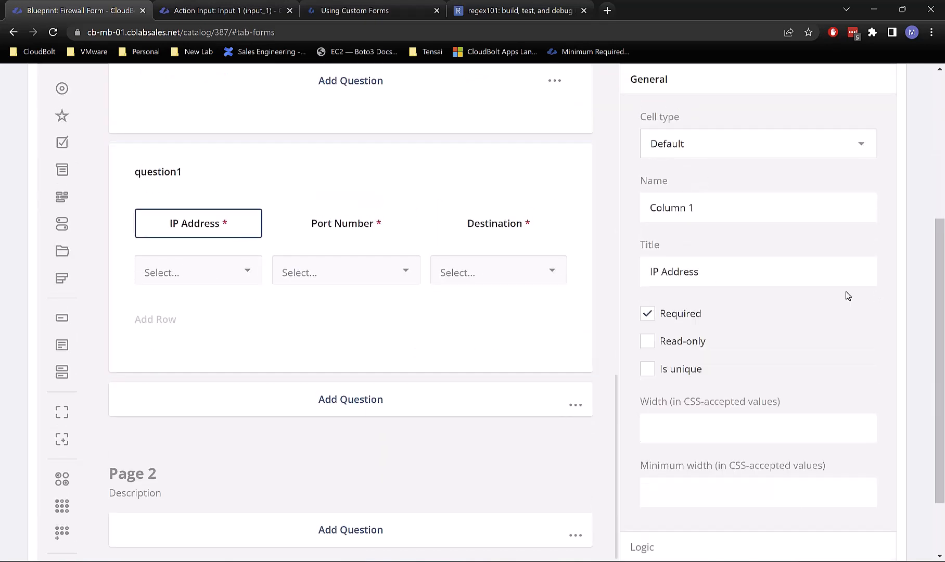
scroll(818, 285, "down", 2)
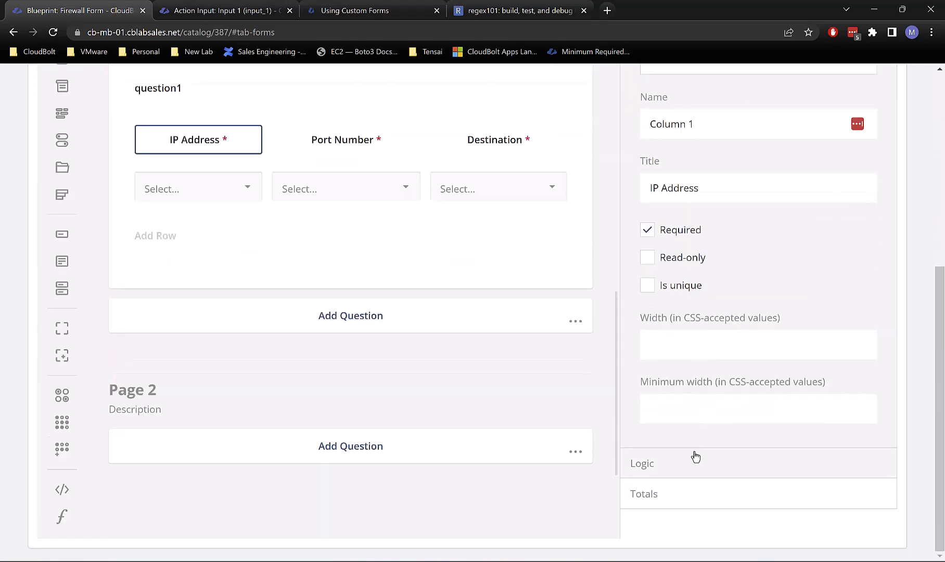
scroll(693, 453, "up", 4)
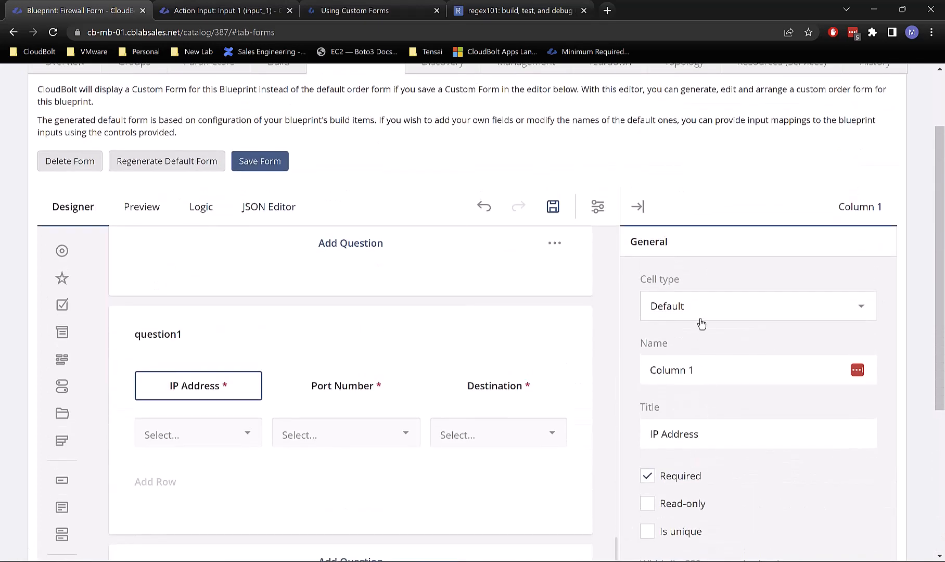
Step: Set the Cell type of IP Address, Port Number and Destination to Single Input, then preview
left_click(697, 311)
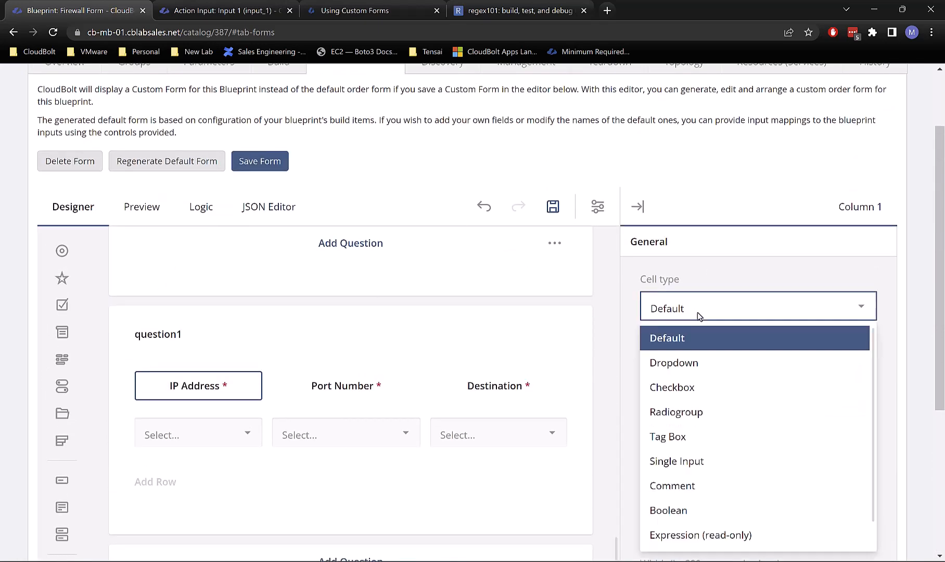
left_click(696, 312)
left_click(699, 314)
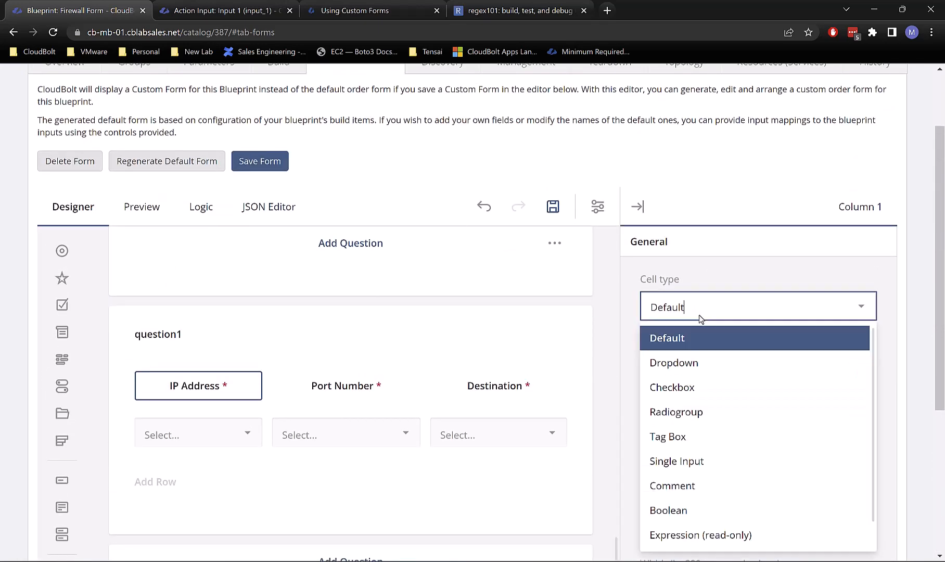
left_click(688, 462)
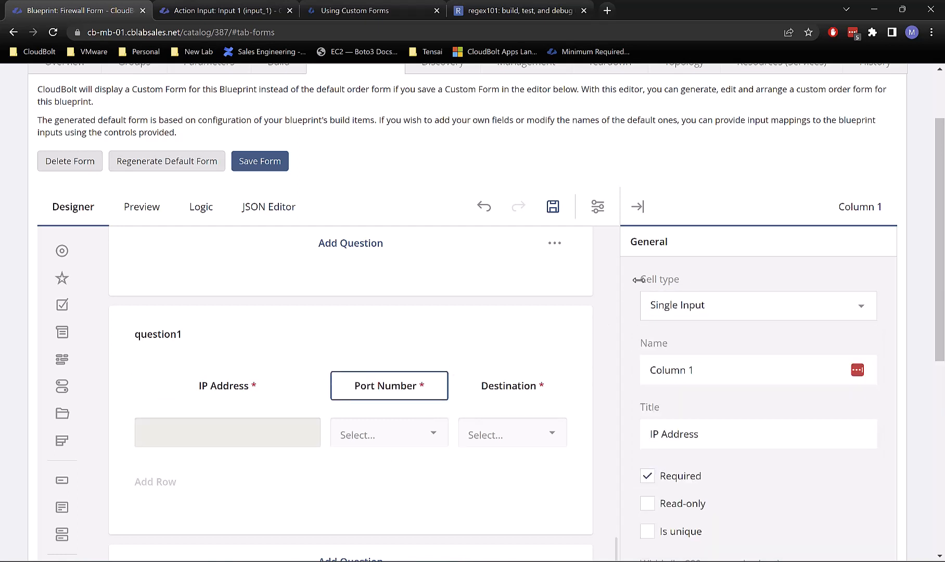
left_click(648, 303)
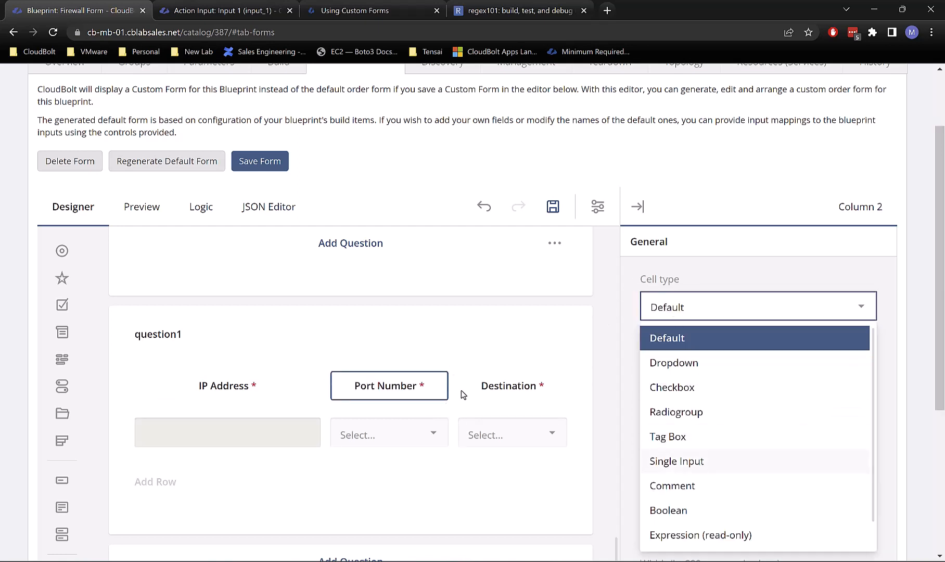
key("Return")
left_click(520, 385)
left_click(704, 307)
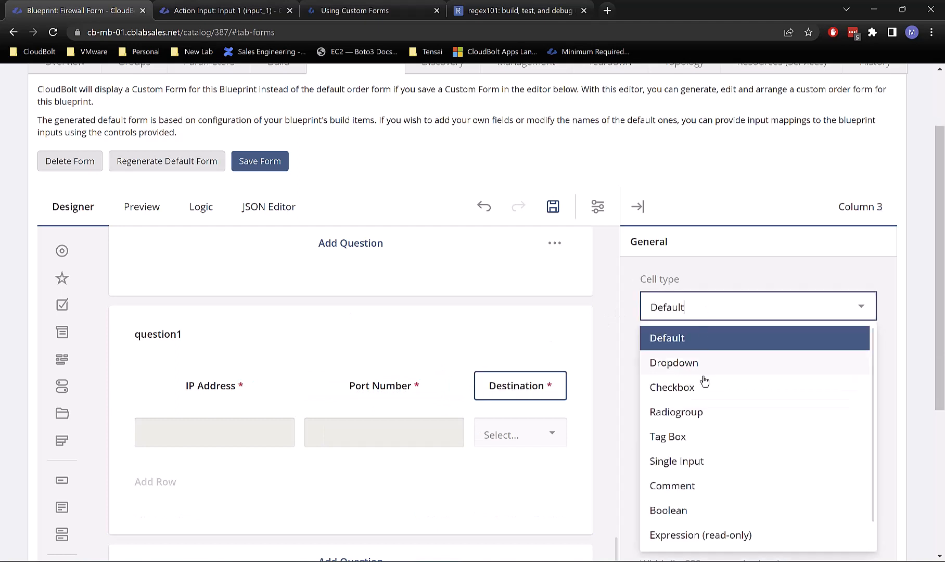
left_click(681, 462)
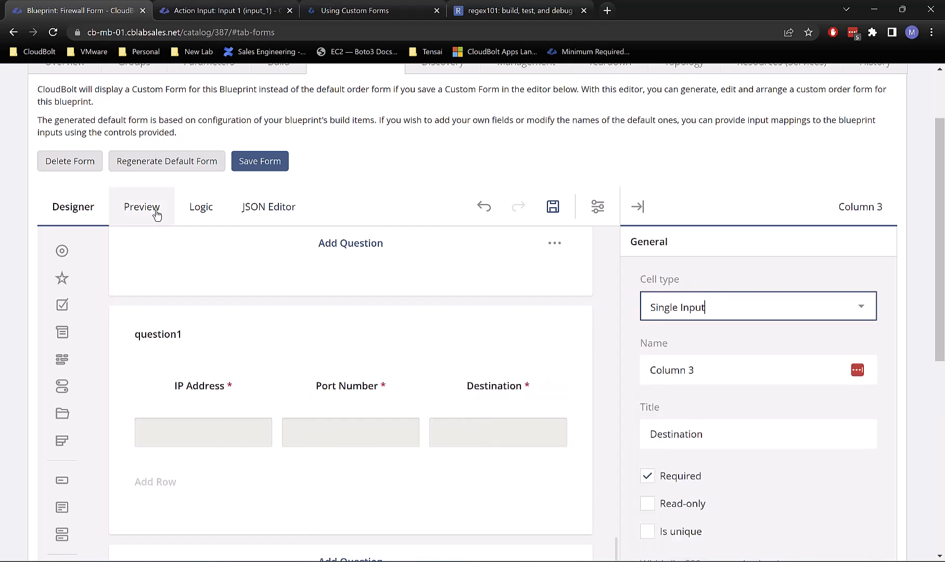
left_click(138, 207)
Step: Fill rows 1 and 2 of question1 with test text in IP Address, Port Number and Destination
scroll(256, 449, "down", 1)
scroll(255, 454, "down", 8)
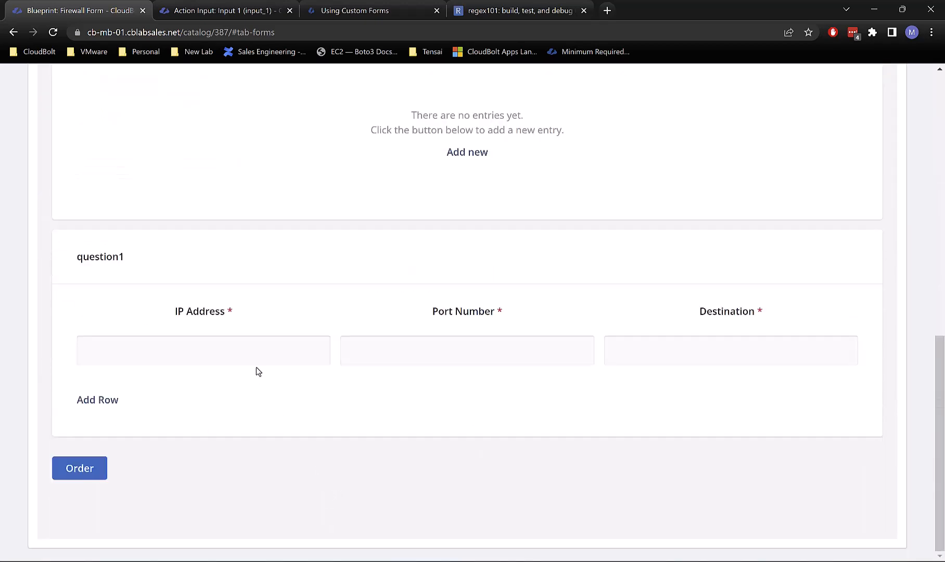
left_click(257, 358)
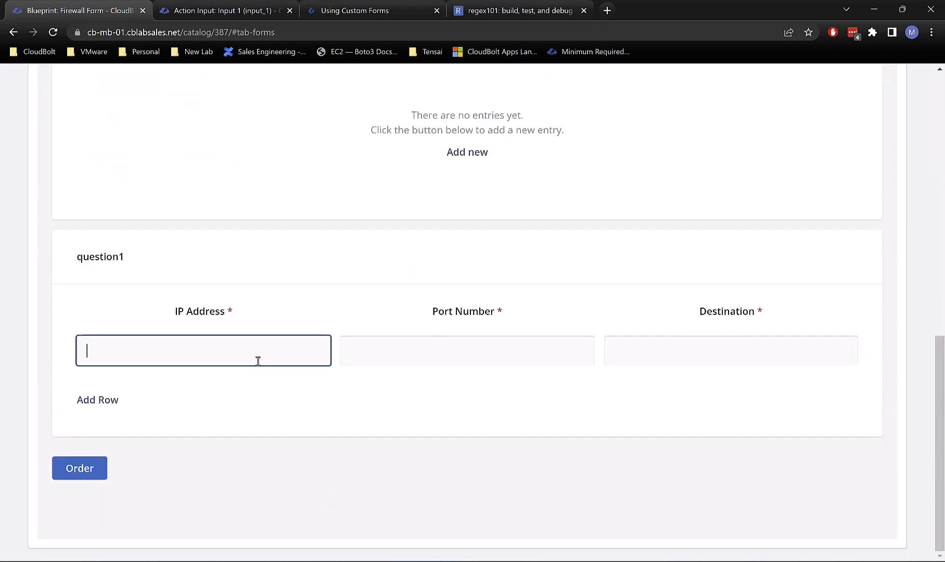
type("fgdgdg")
left_click(396, 346)
type("dfgdfgfdg")
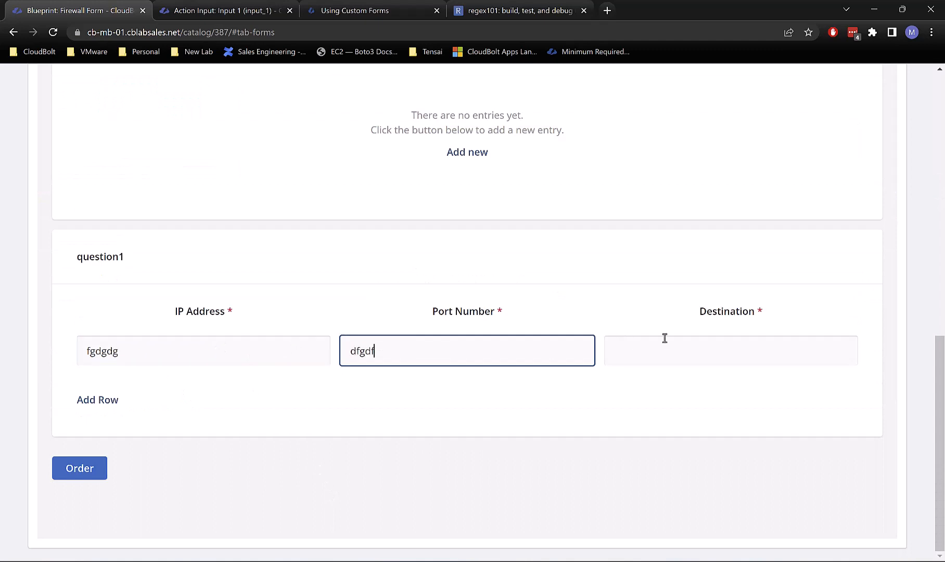
left_click(664, 340)
type("dfgdfgdfg")
left_click(101, 409)
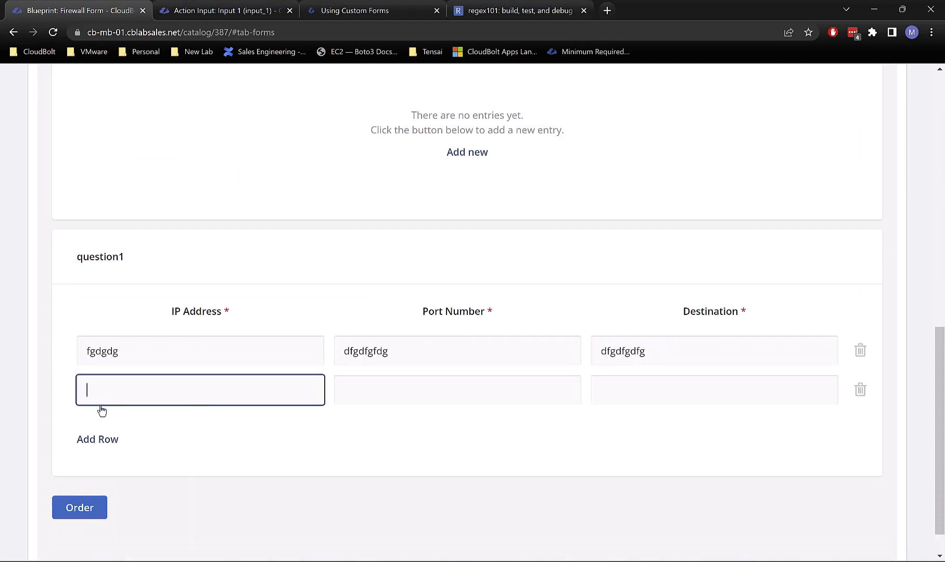
type("dfgfdg")
left_click(439, 392)
type("dfgdfgdfg")
left_click(659, 390)
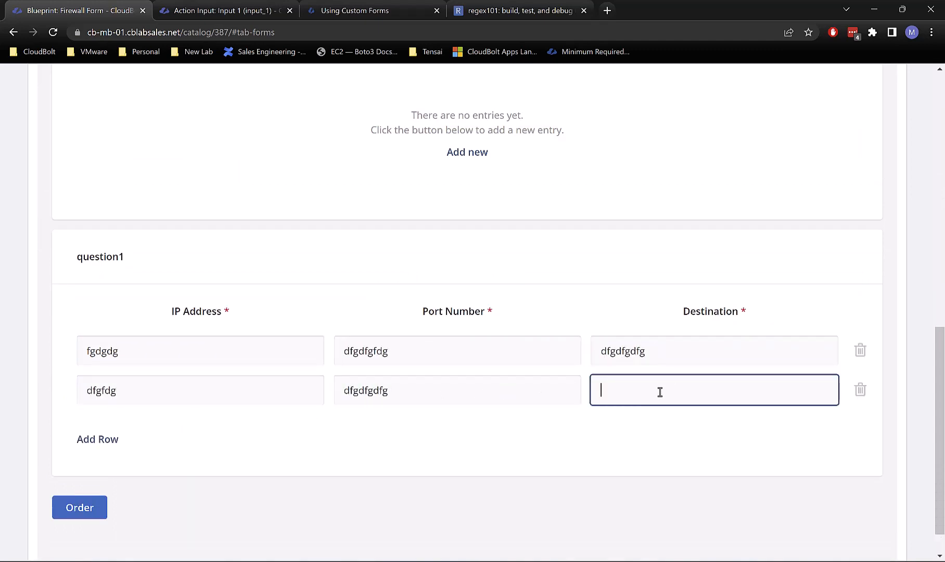
type("dfgdfgd")
Step: Add rows 3 and 4 to question1 and fill every column with test text
left_click(89, 443)
type("dgdfgdfg")
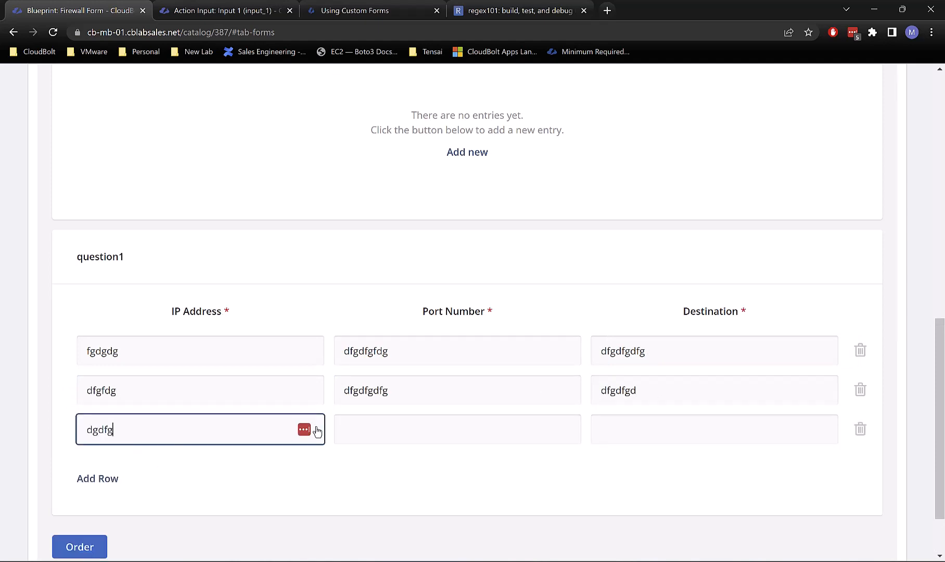
left_click(388, 435)
type("dfgdfgdf")
left_click(605, 428)
type("gdfgdfgdfgdf")
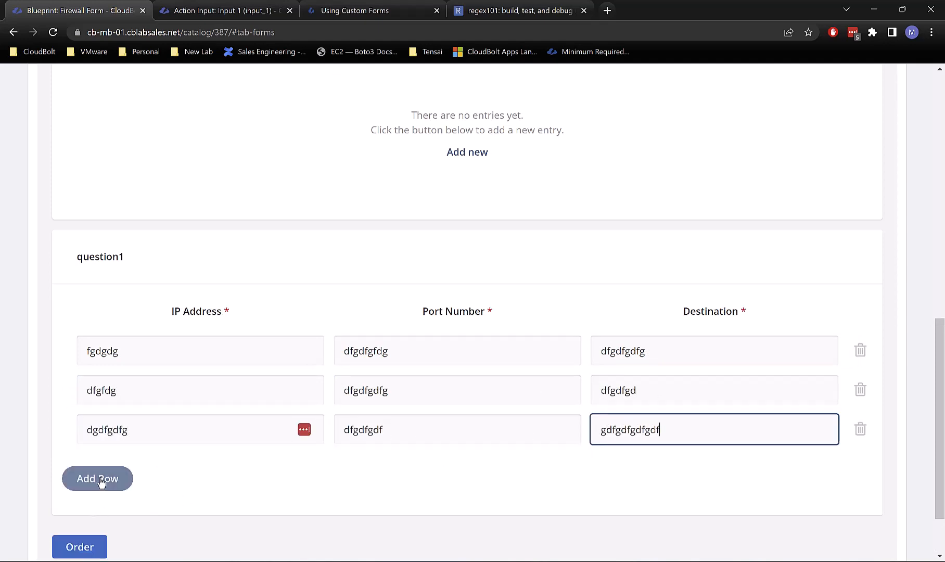
left_click(96, 478)
type("dfgdfgdfgdfg")
left_click(458, 469)
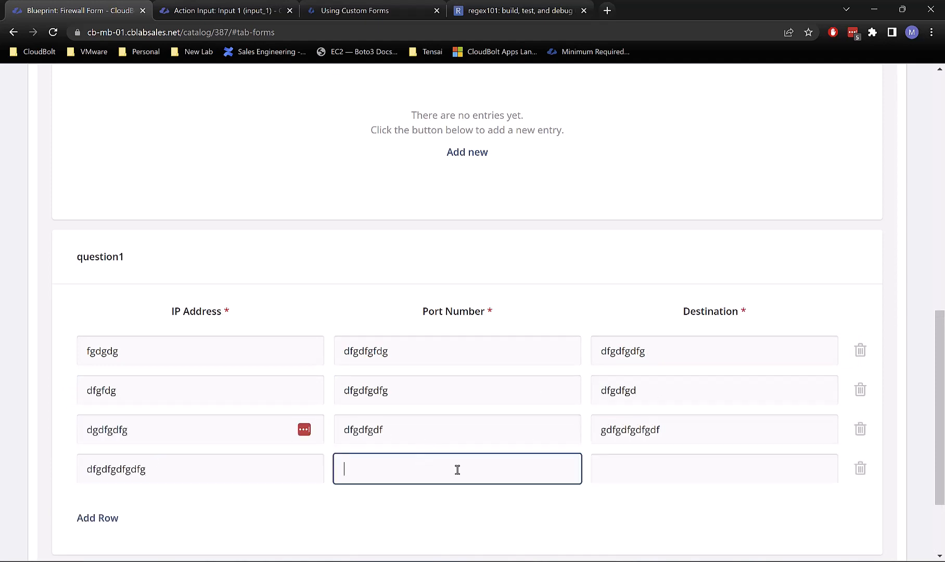
type("dgdfgdf")
left_click(618, 462)
type("gdgdfgdfgdfg")
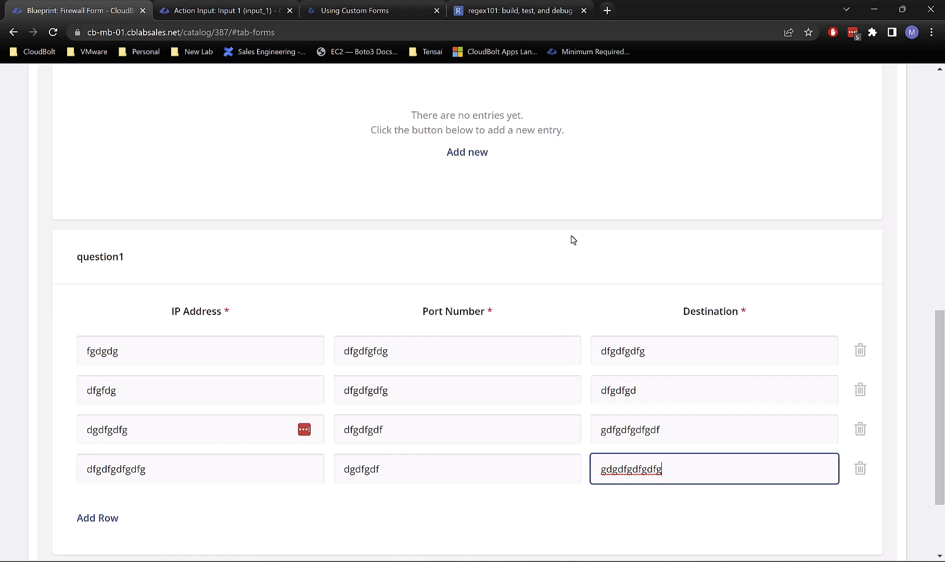
scroll(573, 239, "up", 5)
Step: Go back to the Catalog via the breadcrumb, discarding unsaved changes, and browse the blueprints
scroll(571, 239, "up", 1)
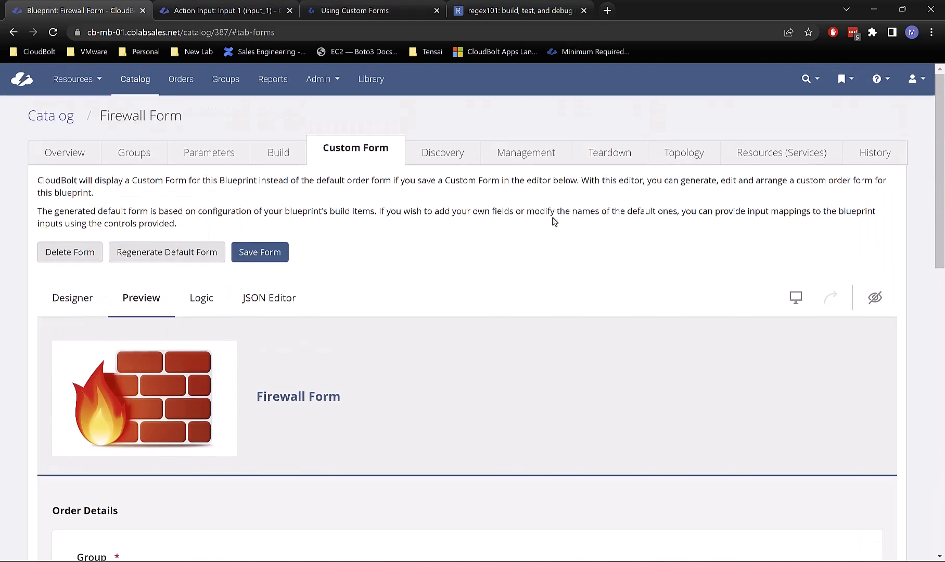
left_click(56, 126)
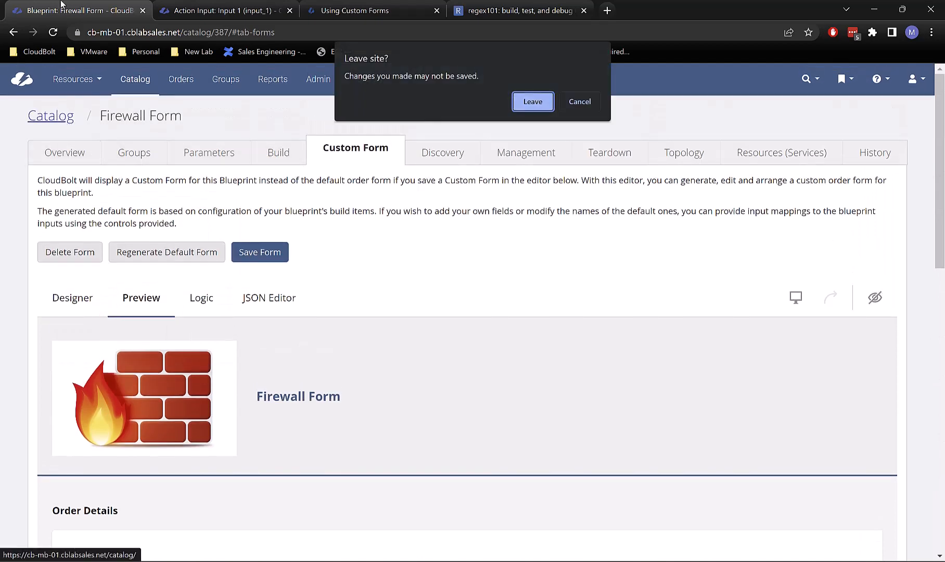
left_click(532, 102)
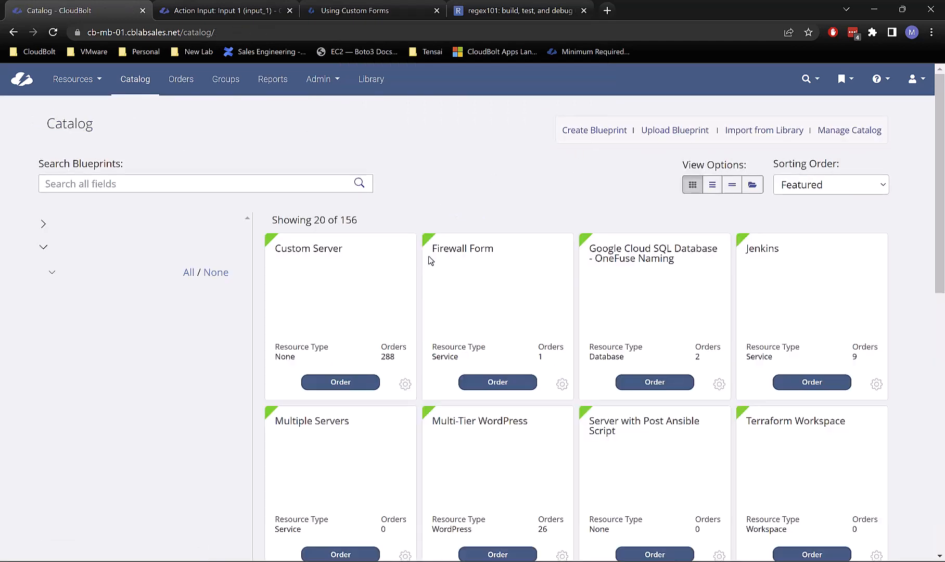
scroll(362, 482, "down", 2)
scroll(362, 483, "down", 1)
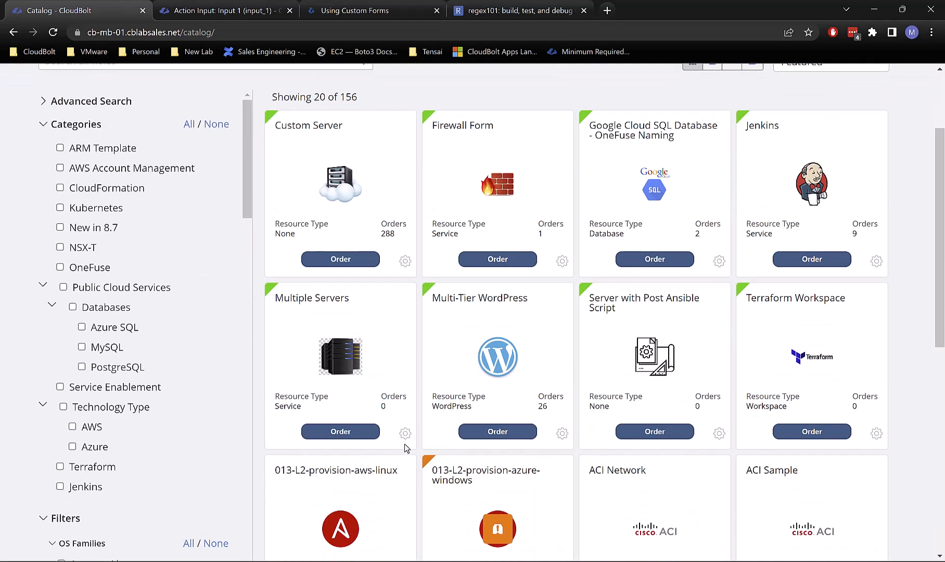
Step: Open the Multiple Servers blueprint's Build tab and scroll through its plugin's Python code
left_click(406, 435)
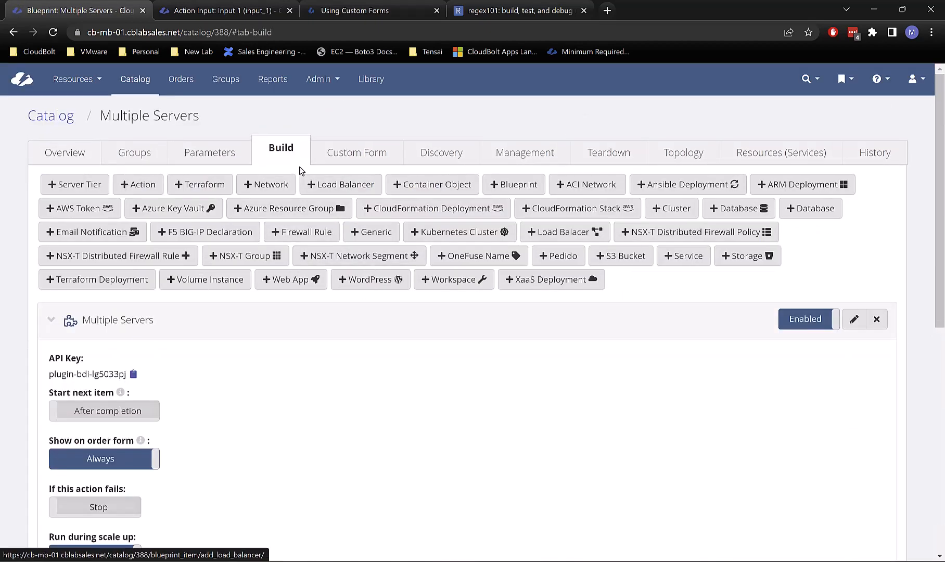
scroll(229, 372, "down", 3)
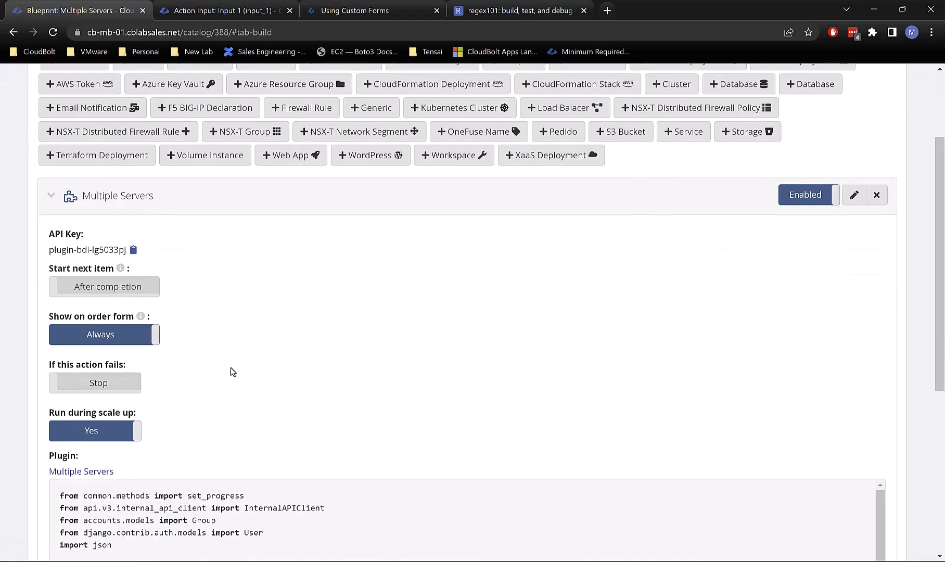
scroll(232, 371, "down", 2)
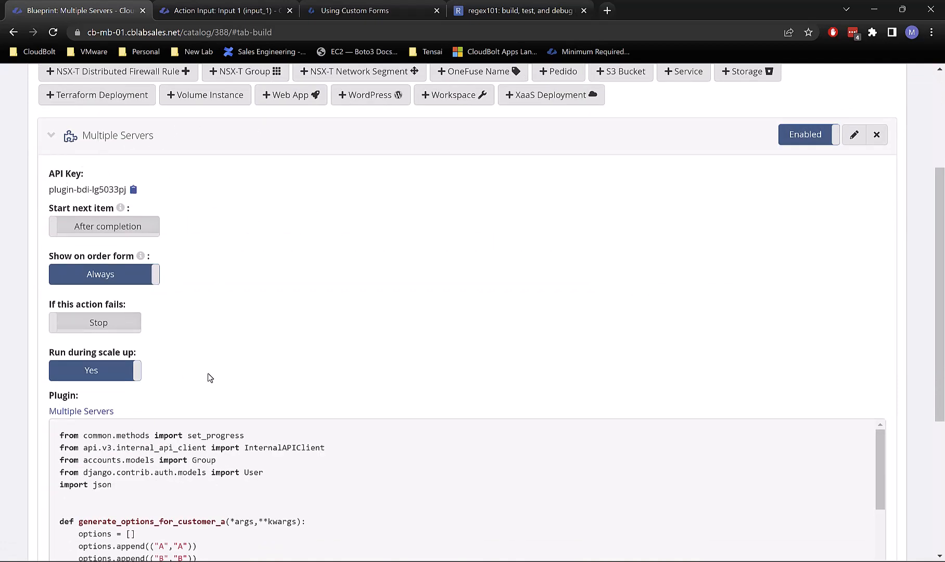
scroll(276, 288, "down", 2)
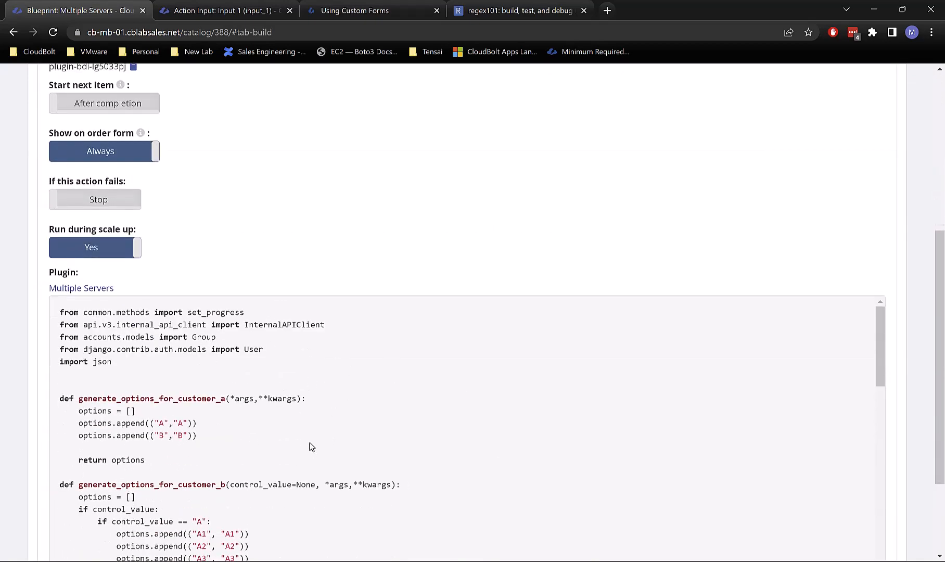
scroll(307, 444, "down", 7)
scroll(307, 444, "down", 2)
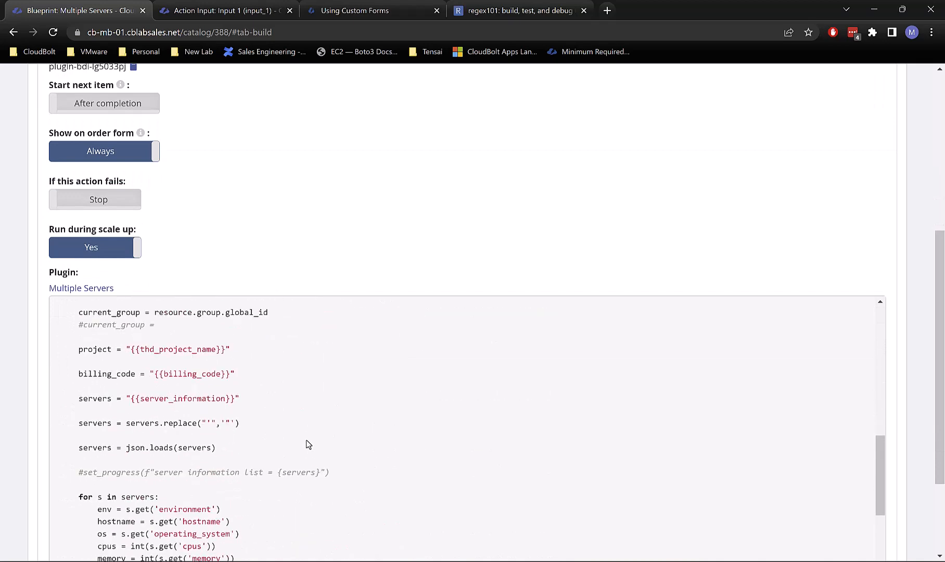
scroll(321, 310, "up", 15)
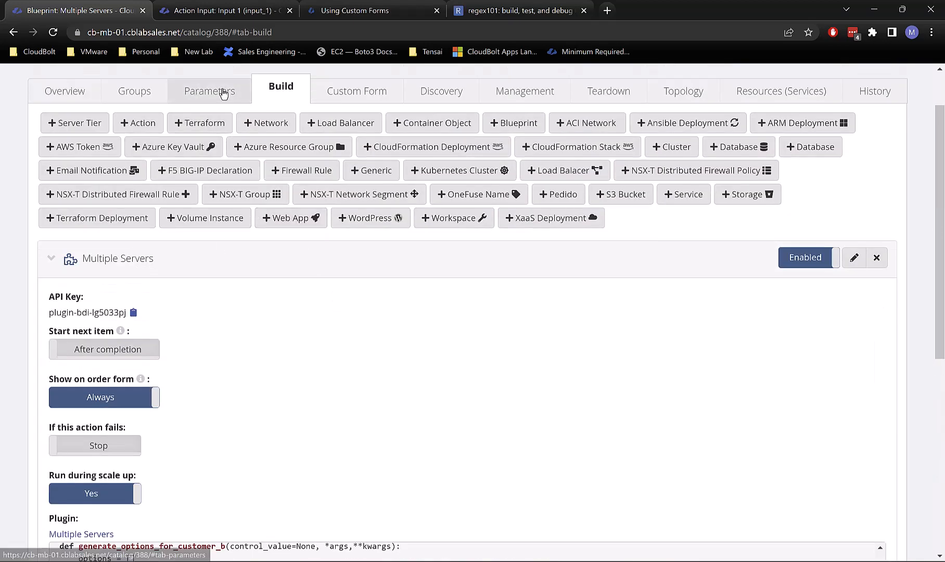
Step: Open the Multiple Servers Custom Form designer and select its Group question
left_click(371, 92)
scroll(605, 366, "down", 5)
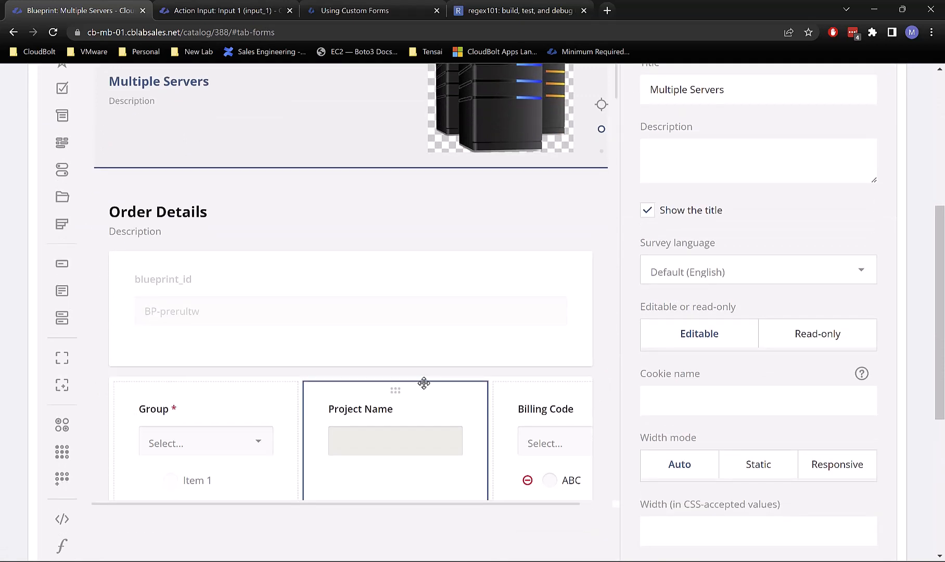
scroll(400, 368, "down", 1)
scroll(400, 368, "down", 2)
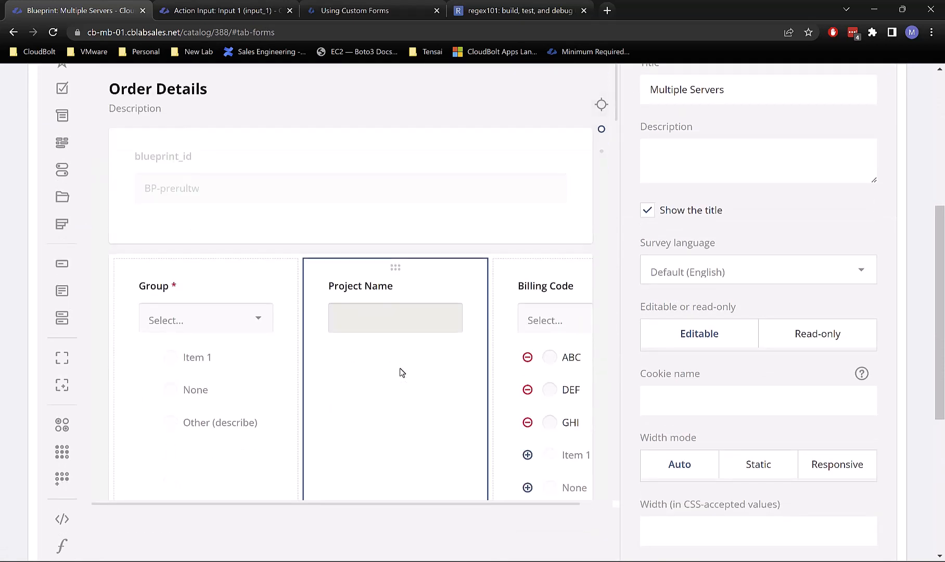
scroll(369, 384, "down", 5)
scroll(362, 288, "up", 3)
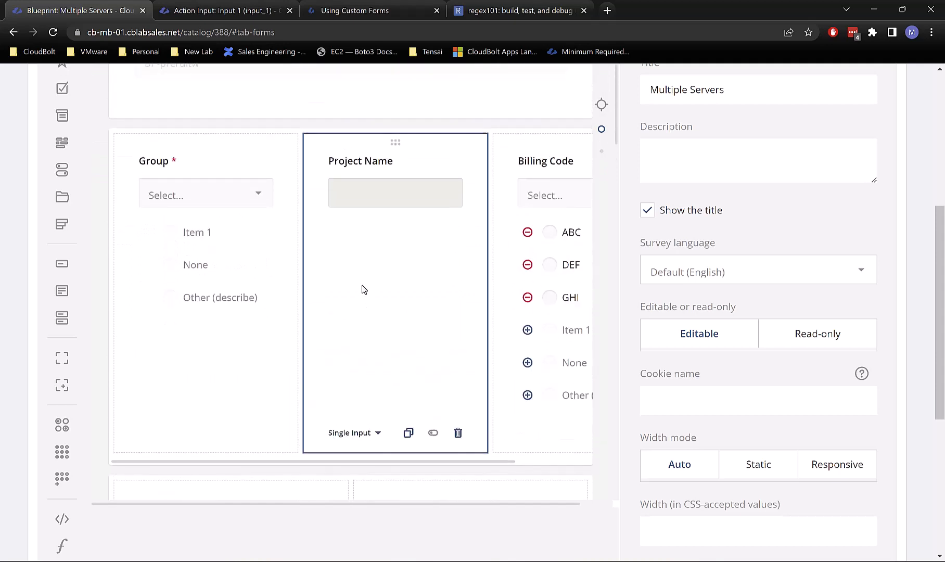
left_click(215, 301)
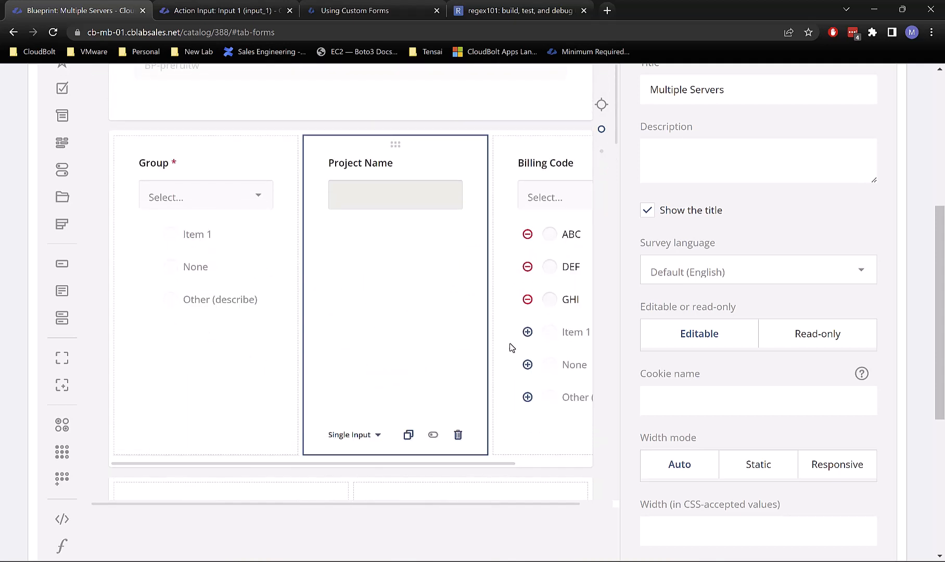
Step: Review the Dynamic Panel's CPUs, Memory, Disk 1 Size, Disk 2 Size and Network dropdowns
left_click_drag(437, 464, 314, 456)
scroll(344, 380, "down", 3)
scroll(343, 380, "down", 5)
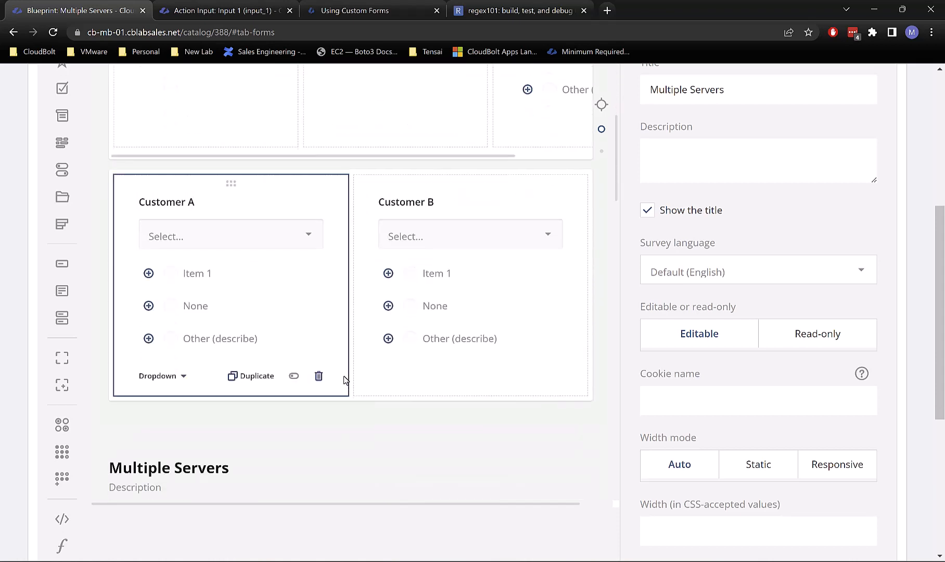
scroll(551, 333, "down", 5)
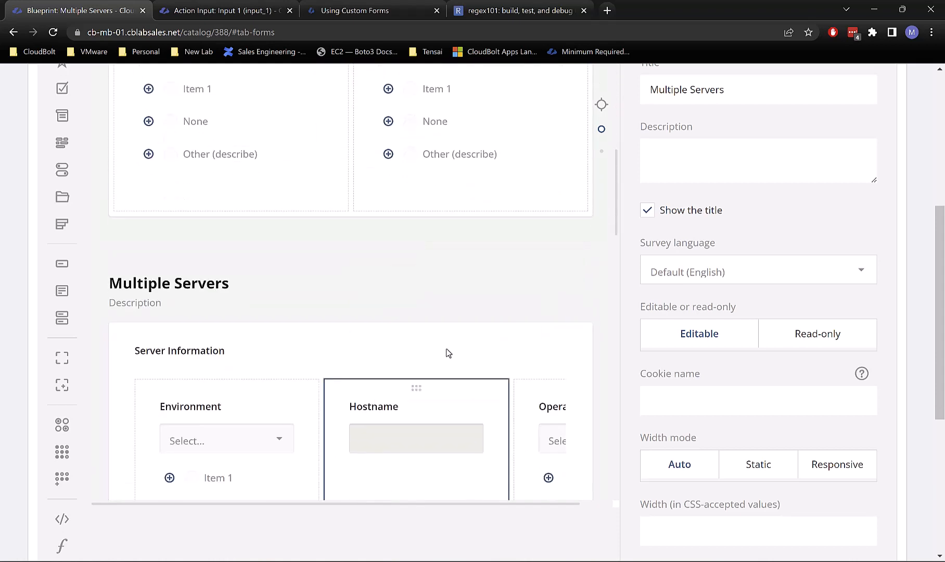
scroll(458, 332, "down", 5)
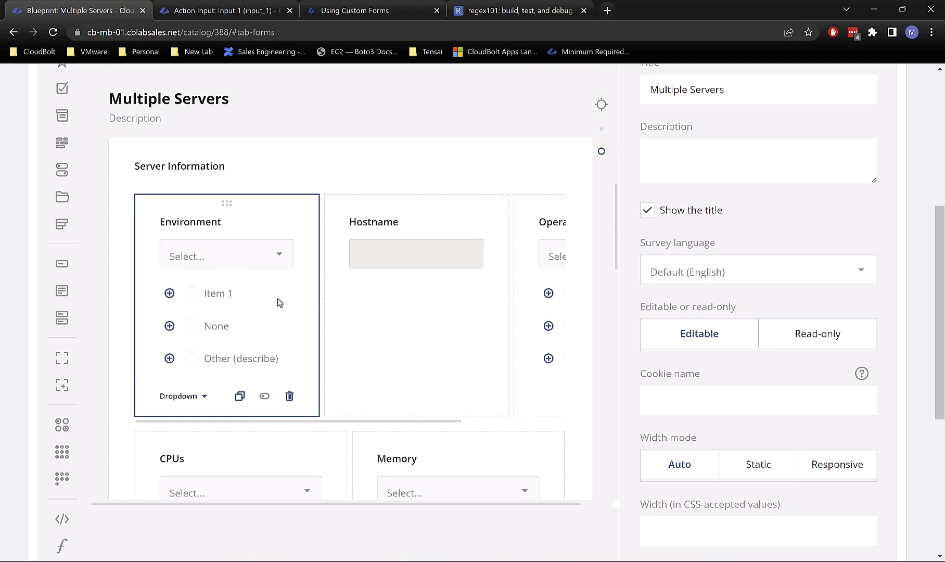
scroll(255, 319, "down", 10)
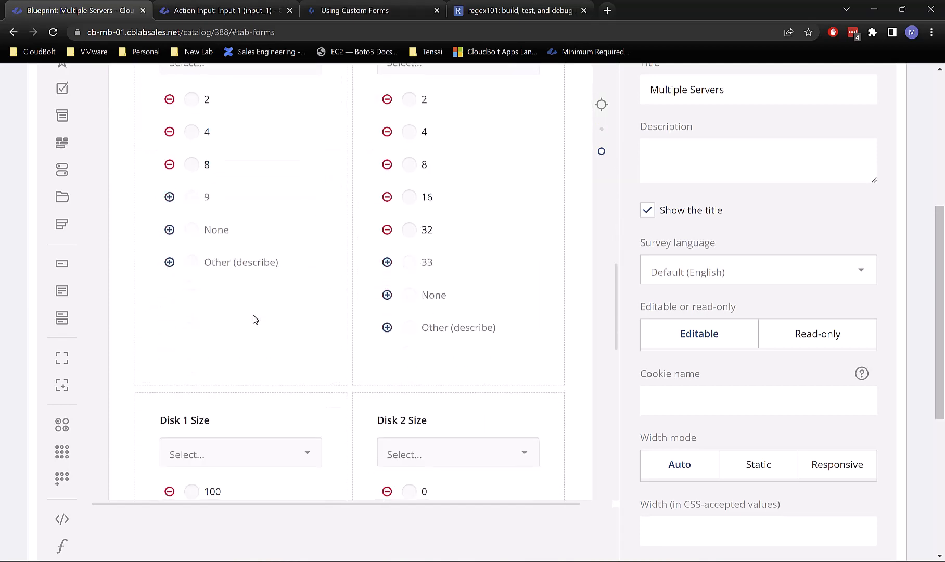
scroll(255, 319, "down", 9)
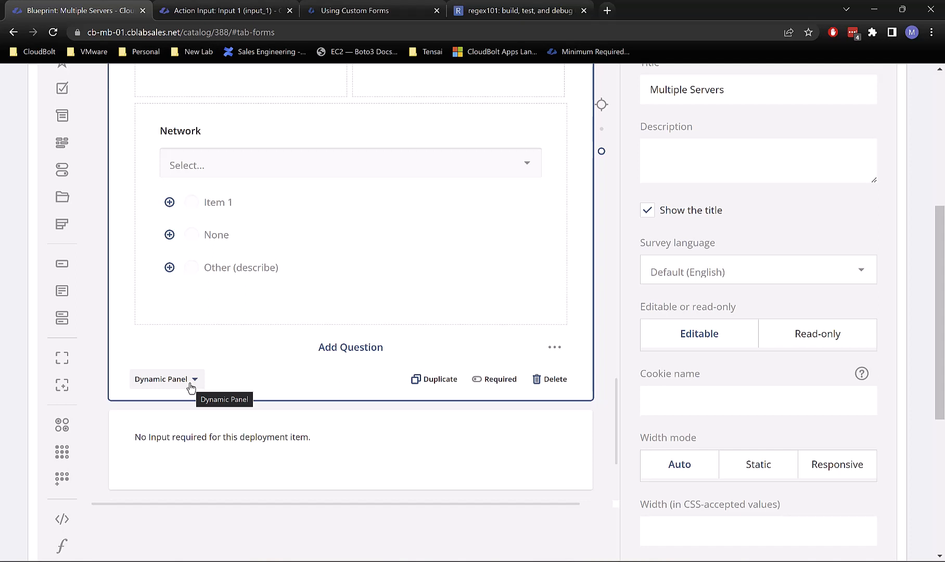
scroll(191, 387, "up", 4)
scroll(337, 250, "up", 3)
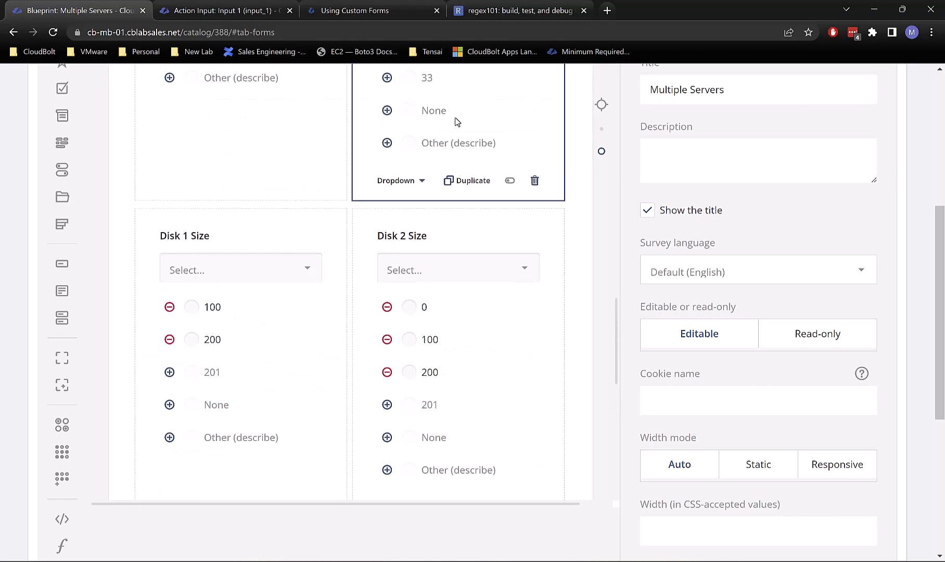
scroll(456, 121, "up", 4)
scroll(312, 289, "up", 5)
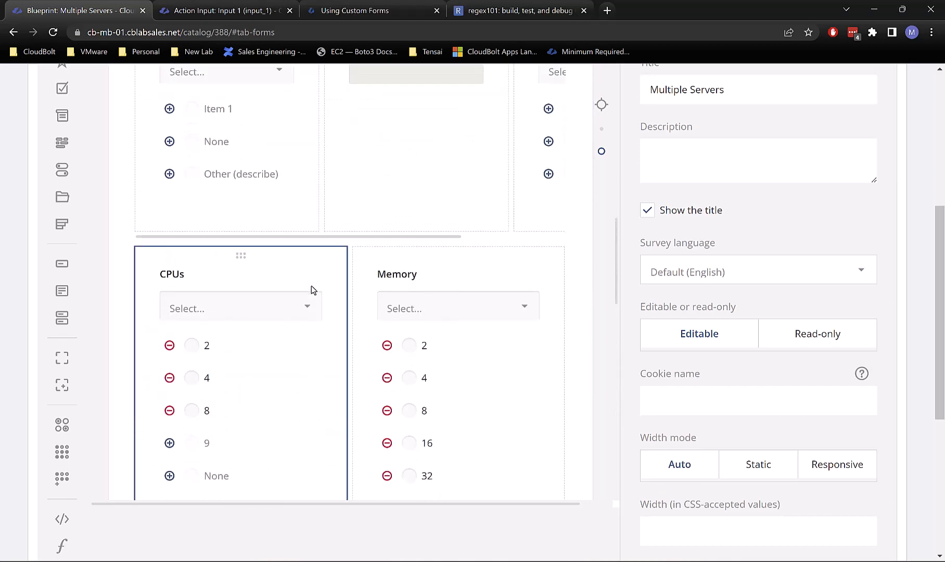
scroll(312, 290, "up", 5)
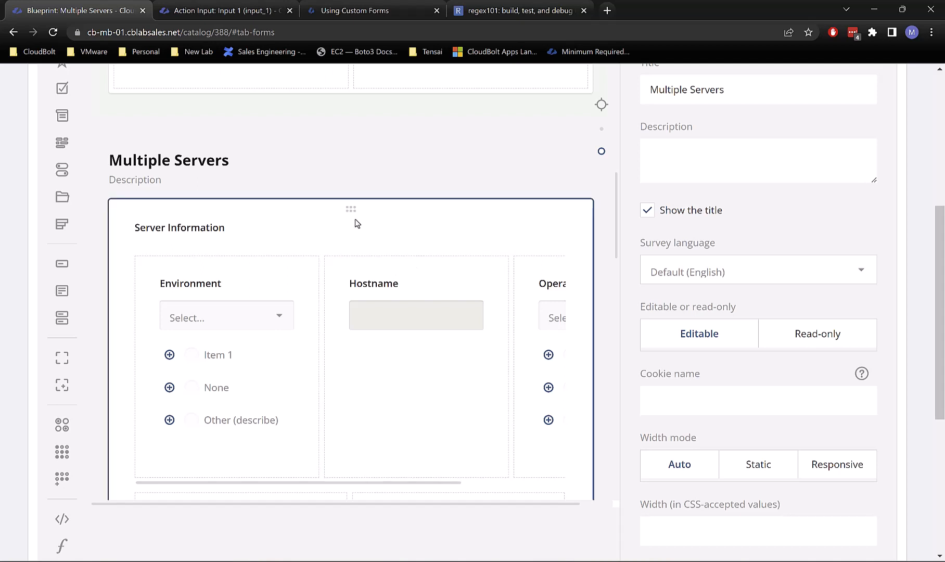
scroll(395, 208, "down", 2)
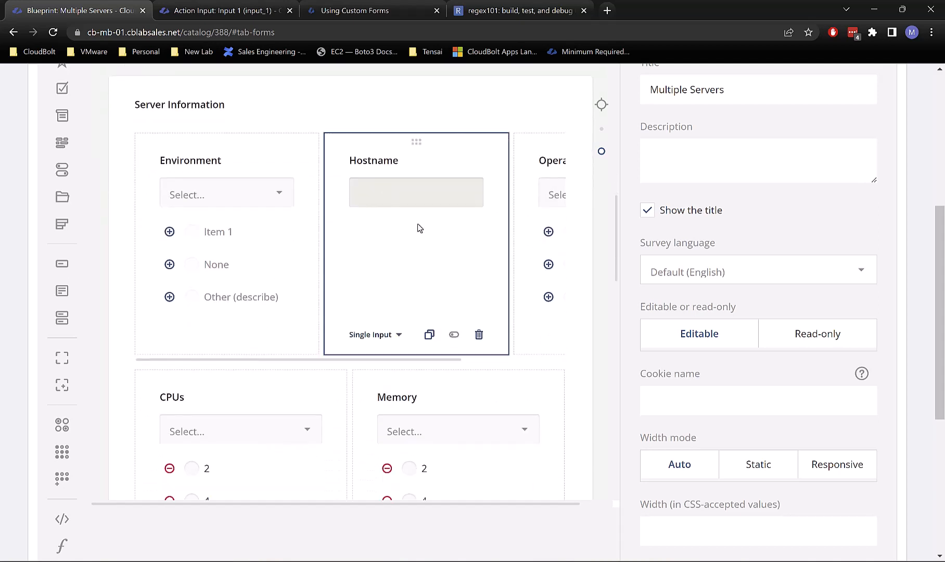
scroll(419, 364, "down", 4)
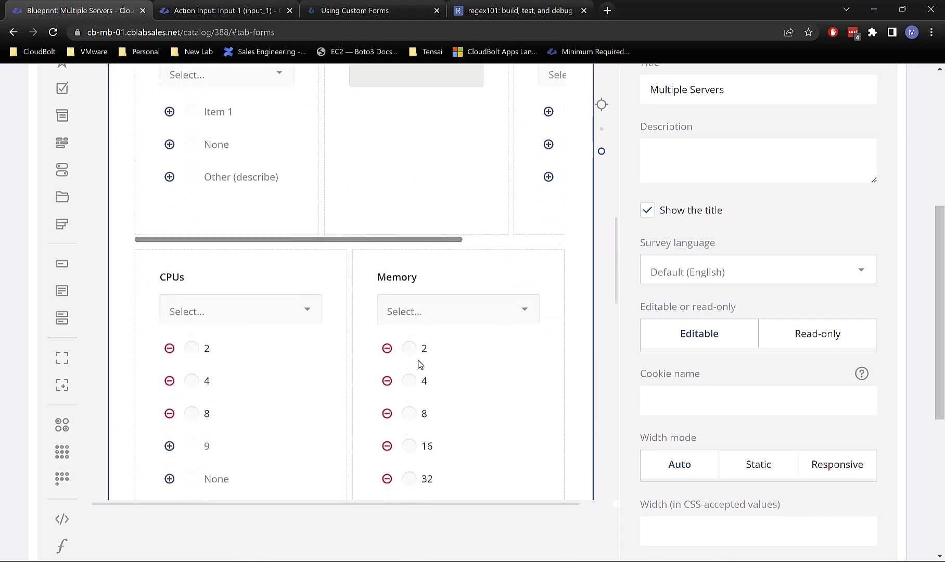
scroll(420, 359, "up", 12)
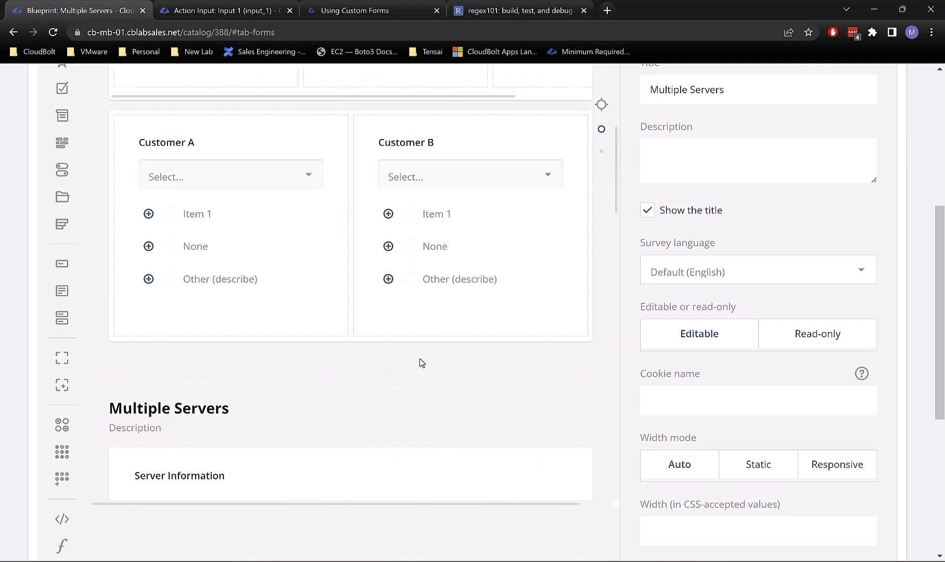
scroll(471, 217, "up", 10)
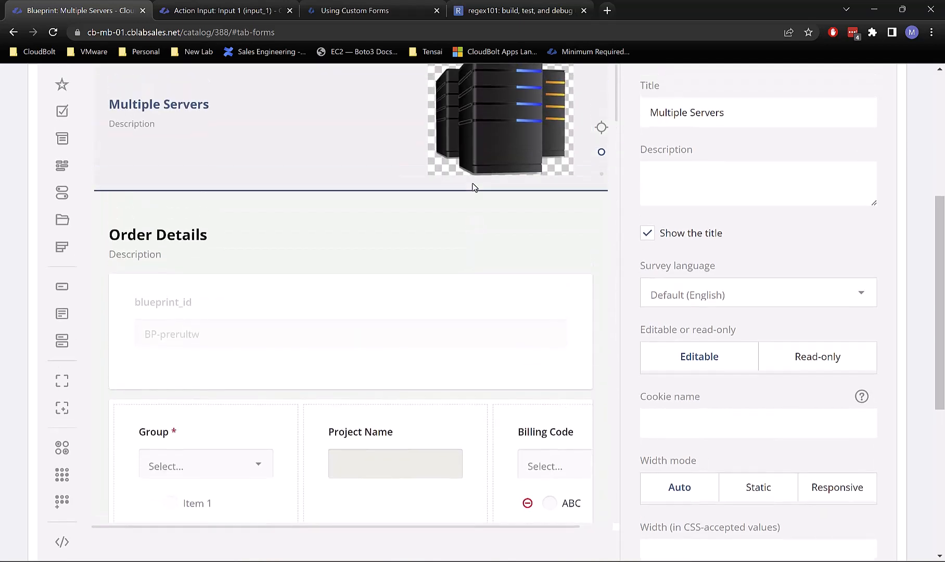
scroll(442, 146, "up", 2)
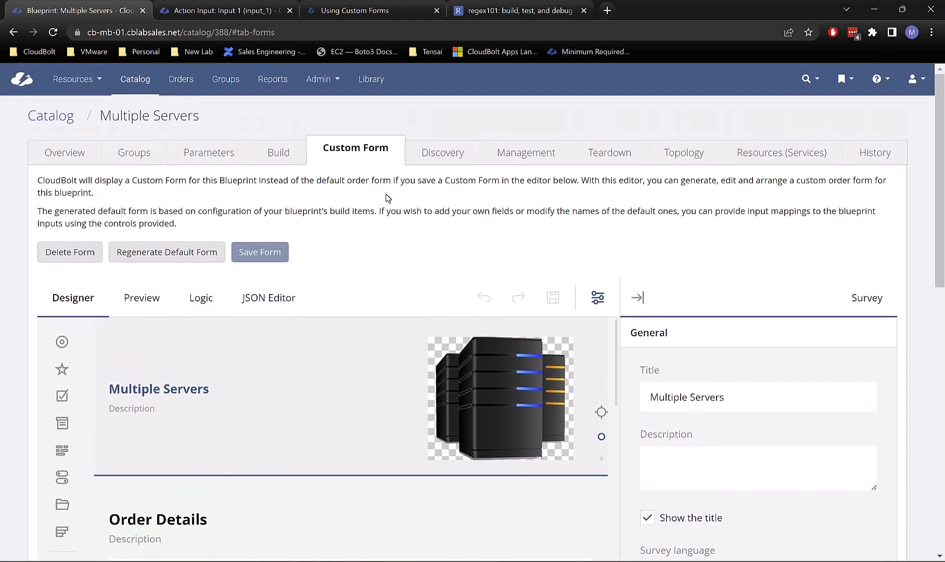